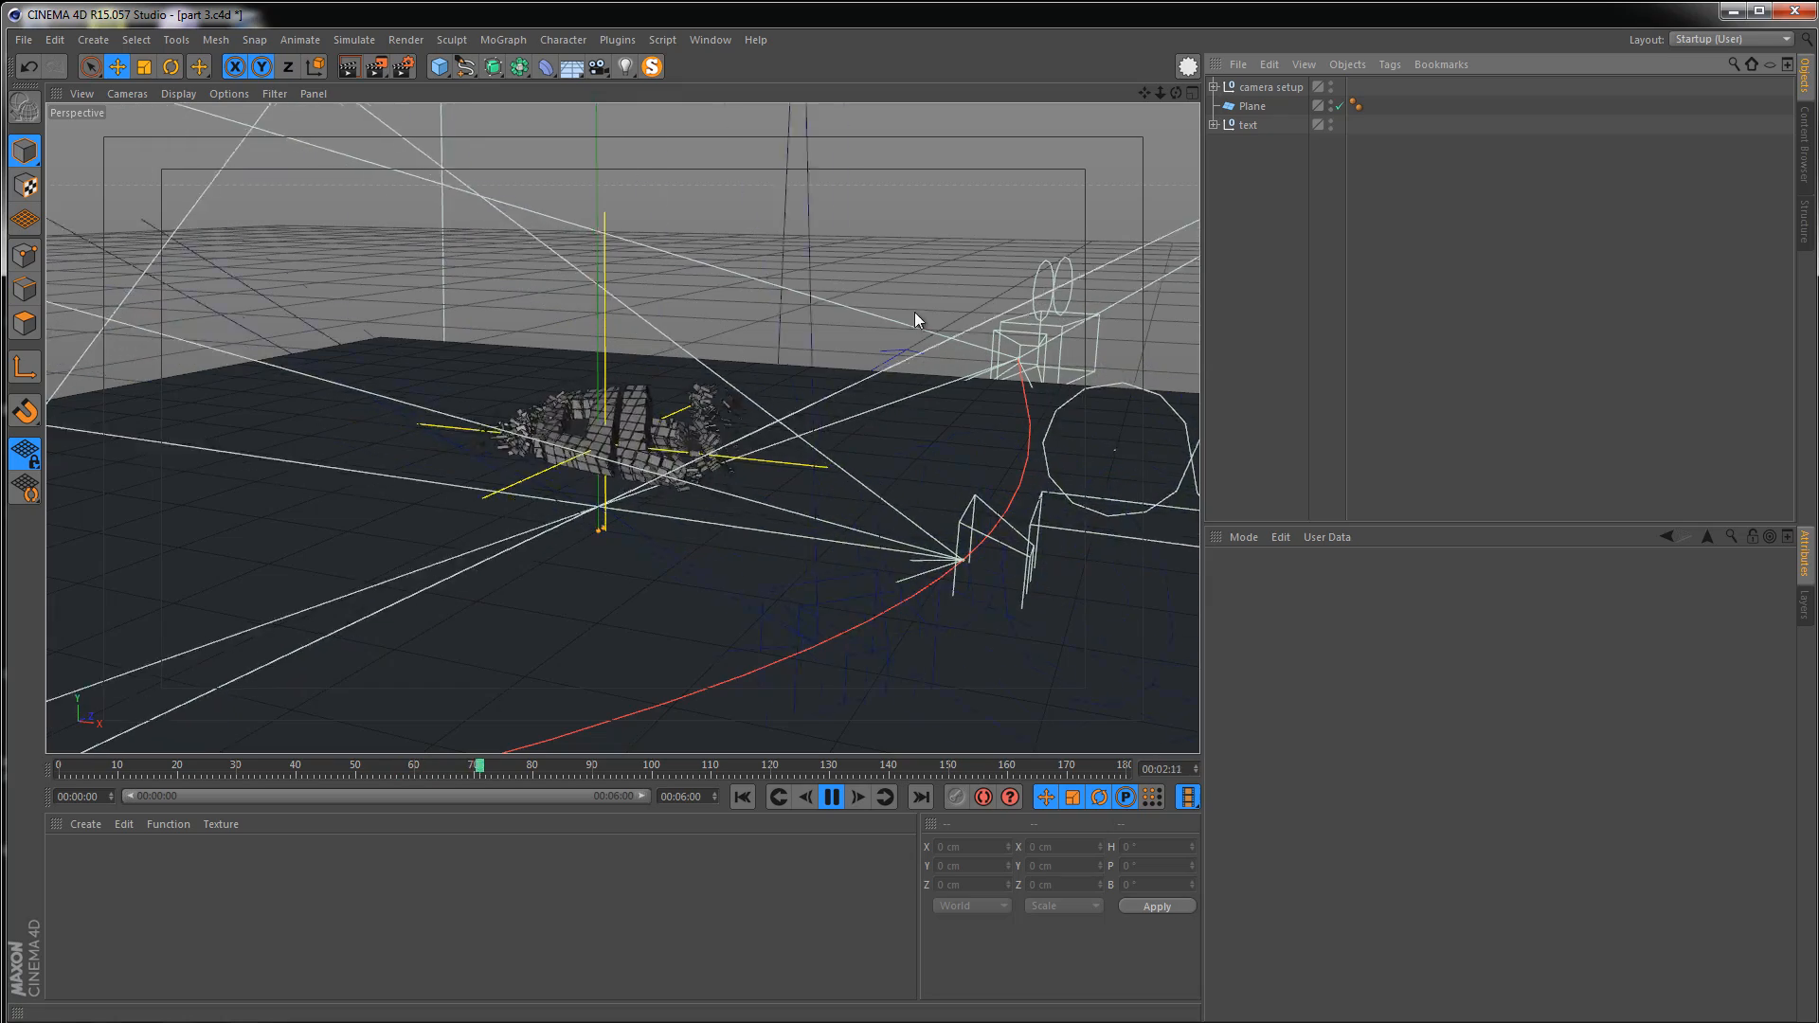
Orbit around the scene while the camera animation plays, then stop playback
alt+drag(645, 438, 514, 520)
alt+right_drag(553, 483, 462, 506)
alt+middle_drag(461, 505, 492, 474)
alt+drag(491, 474, 571, 545)
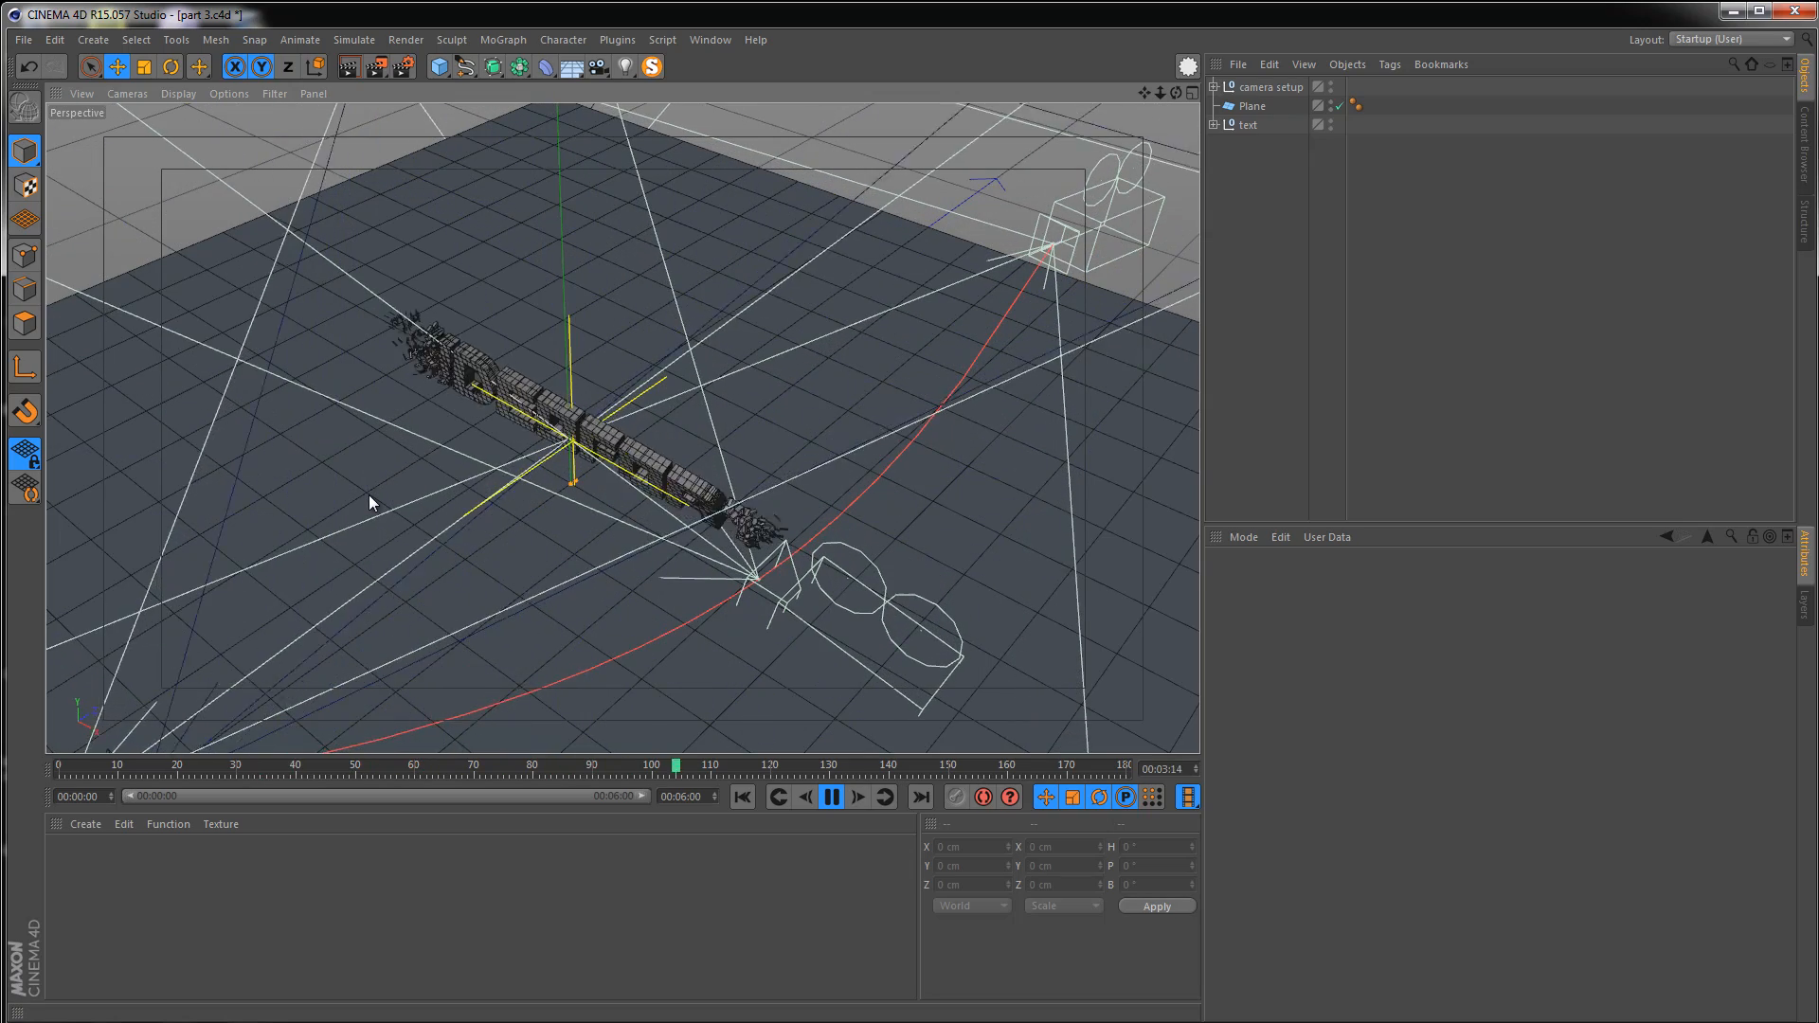
alt+right_drag(583, 450, 625, 415)
alt+drag(625, 415, 651, 310)
alt+middle_drag(652, 311, 544, 398)
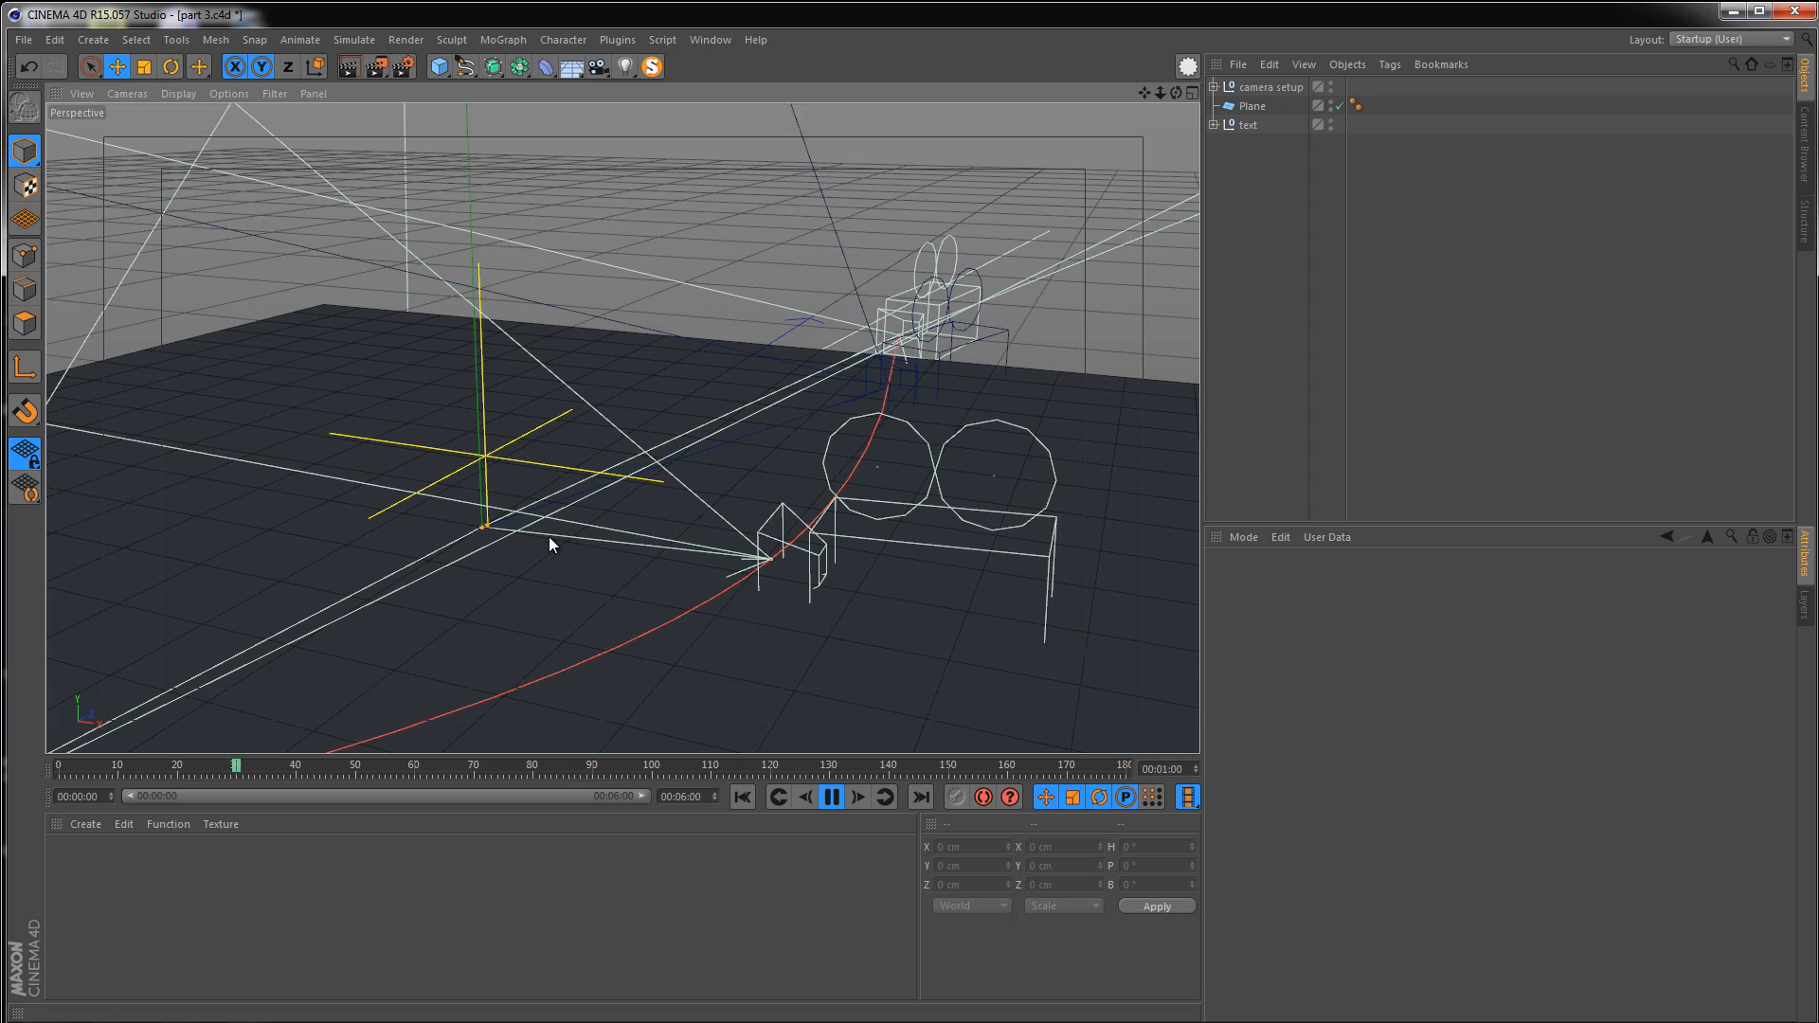
alt+middle_drag(523, 513, 561, 505)
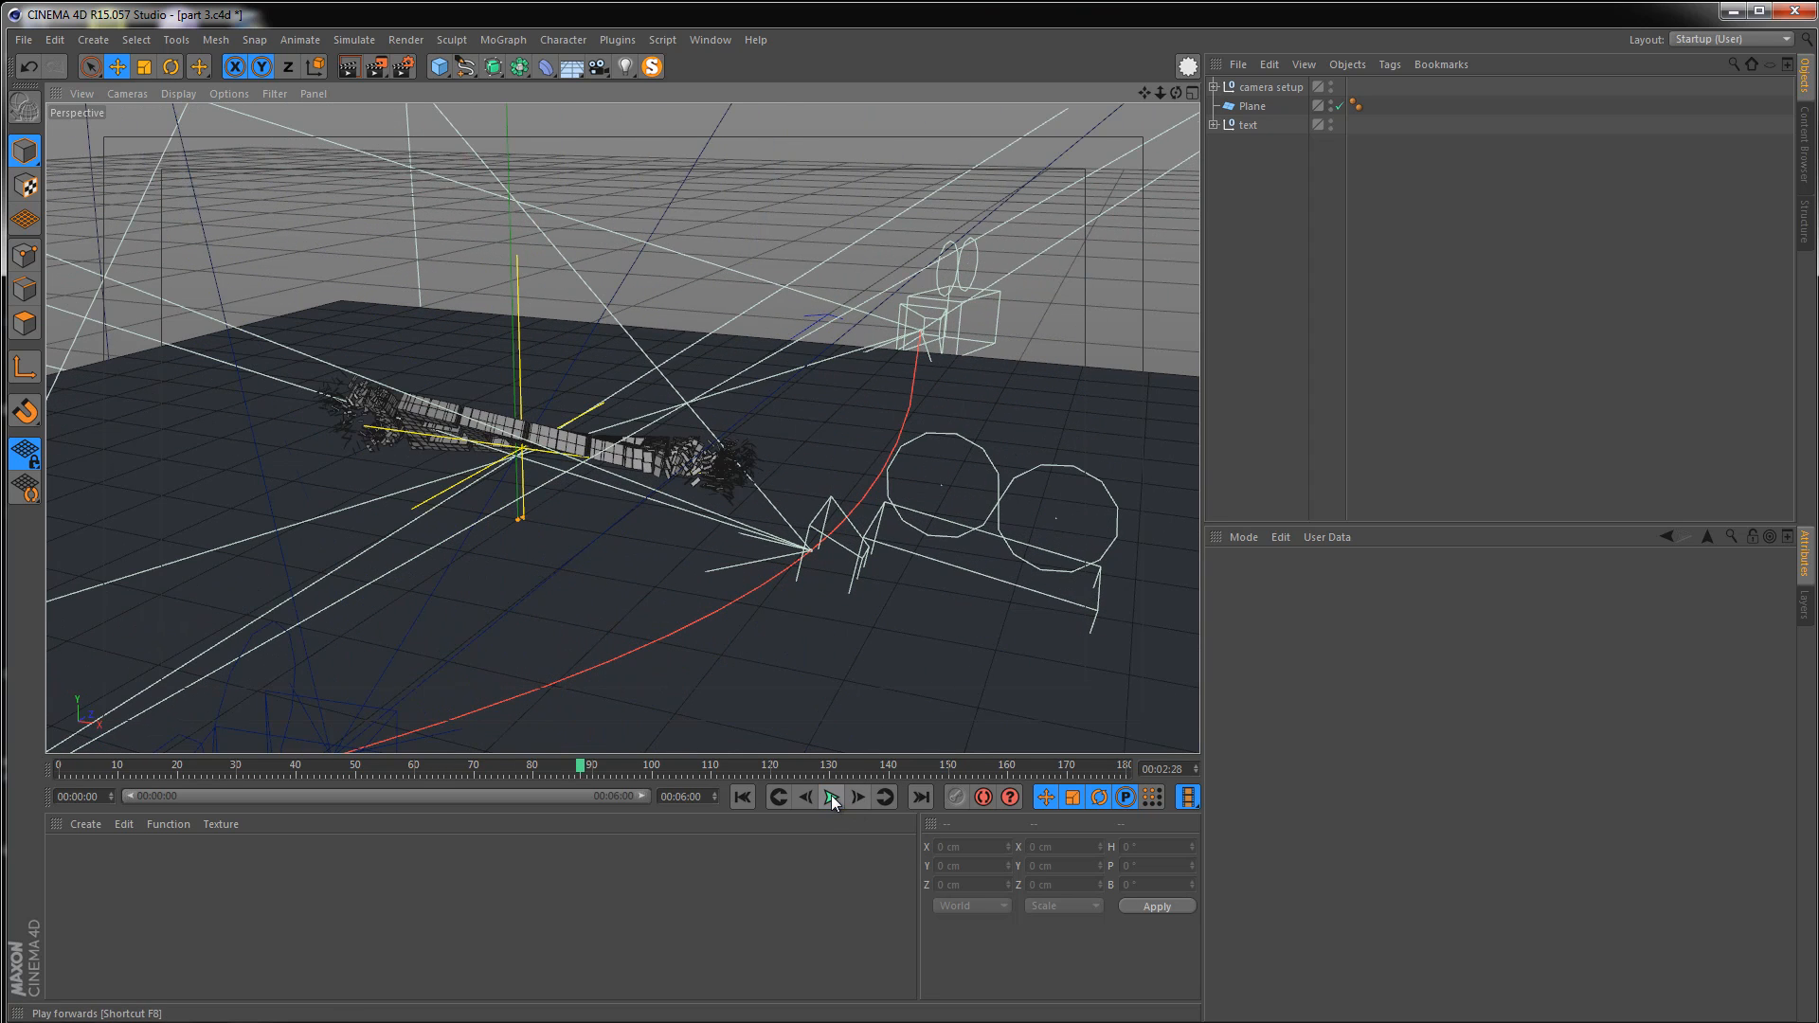
click(832, 795)
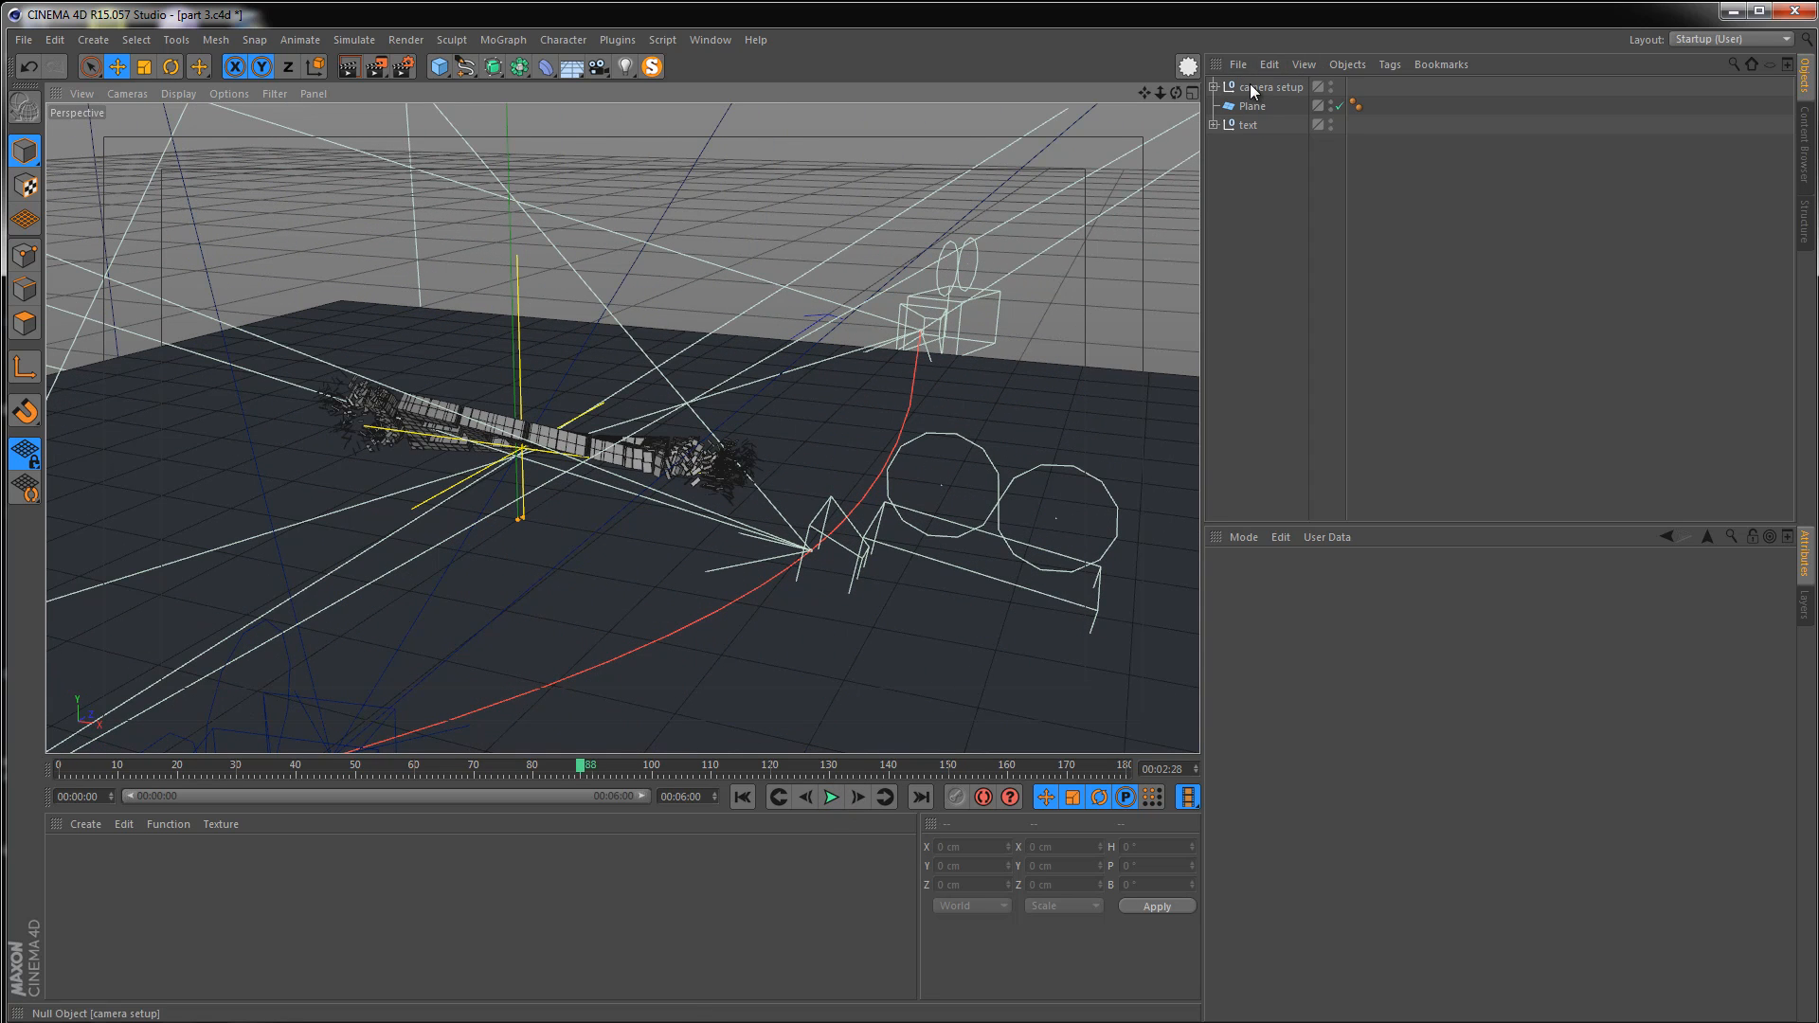
Expand the camera setup group and hide it in the editor viewport
click(1213, 87)
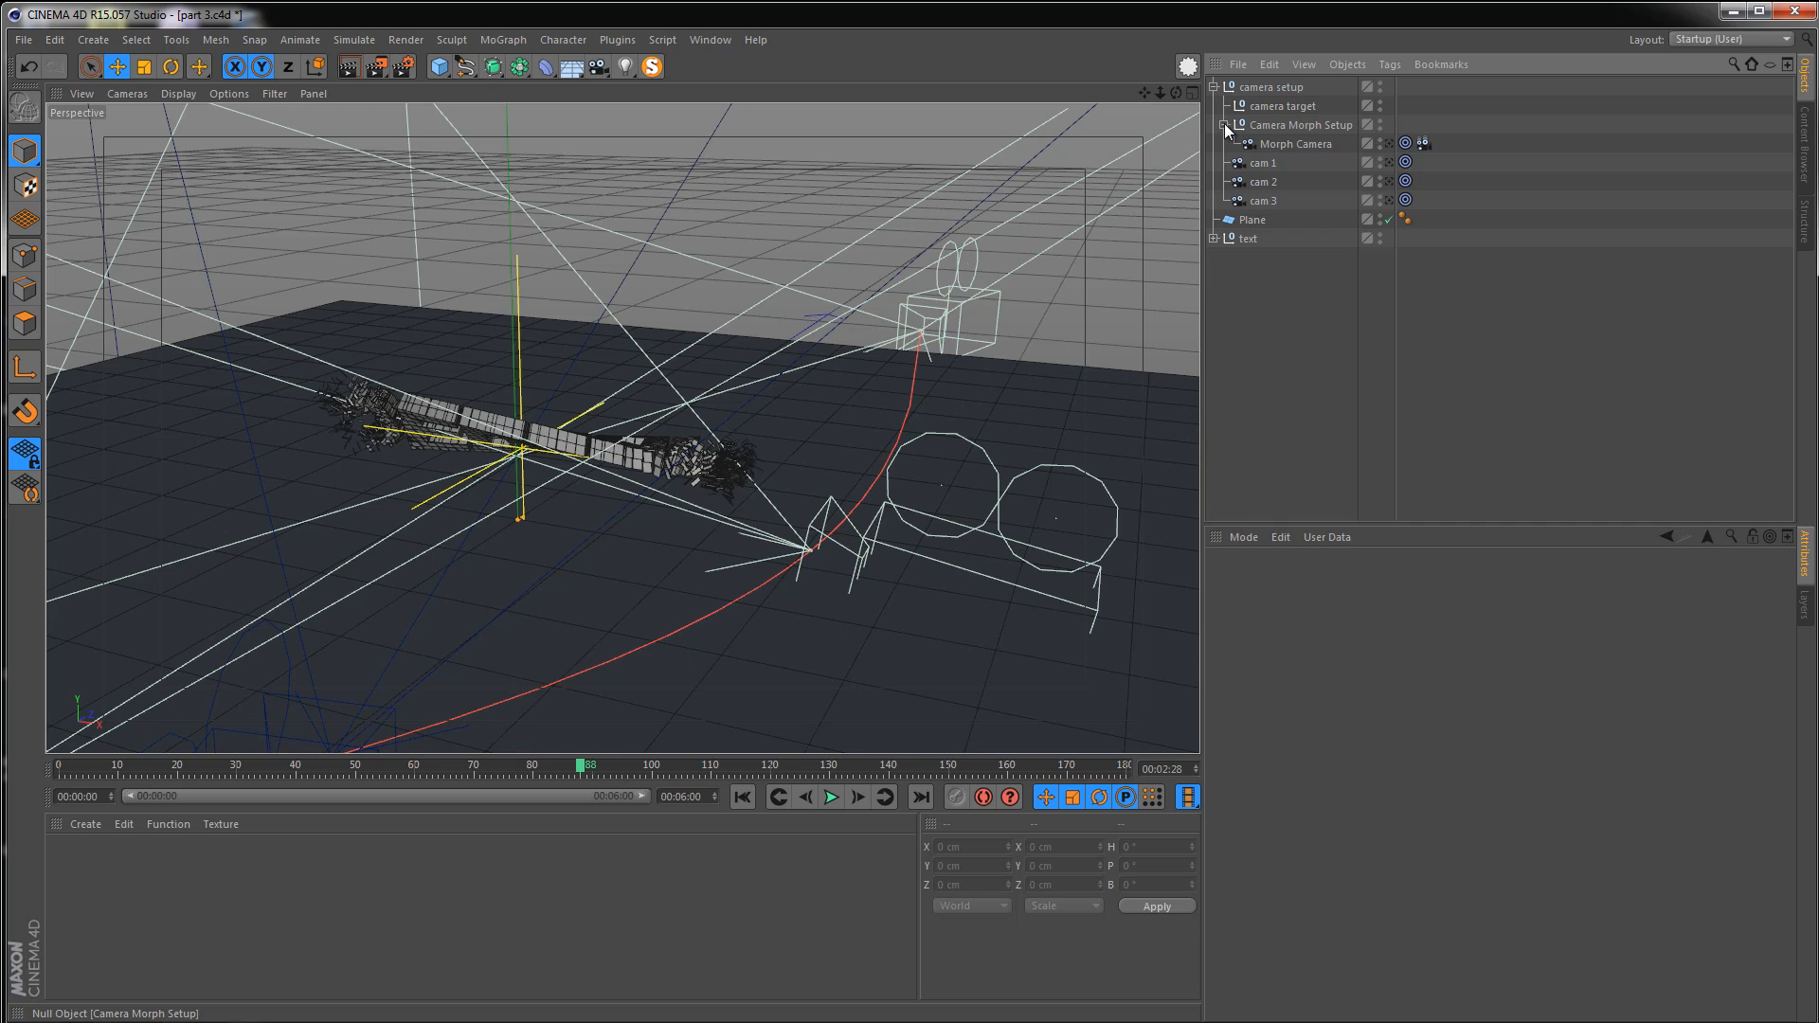
click(1279, 86)
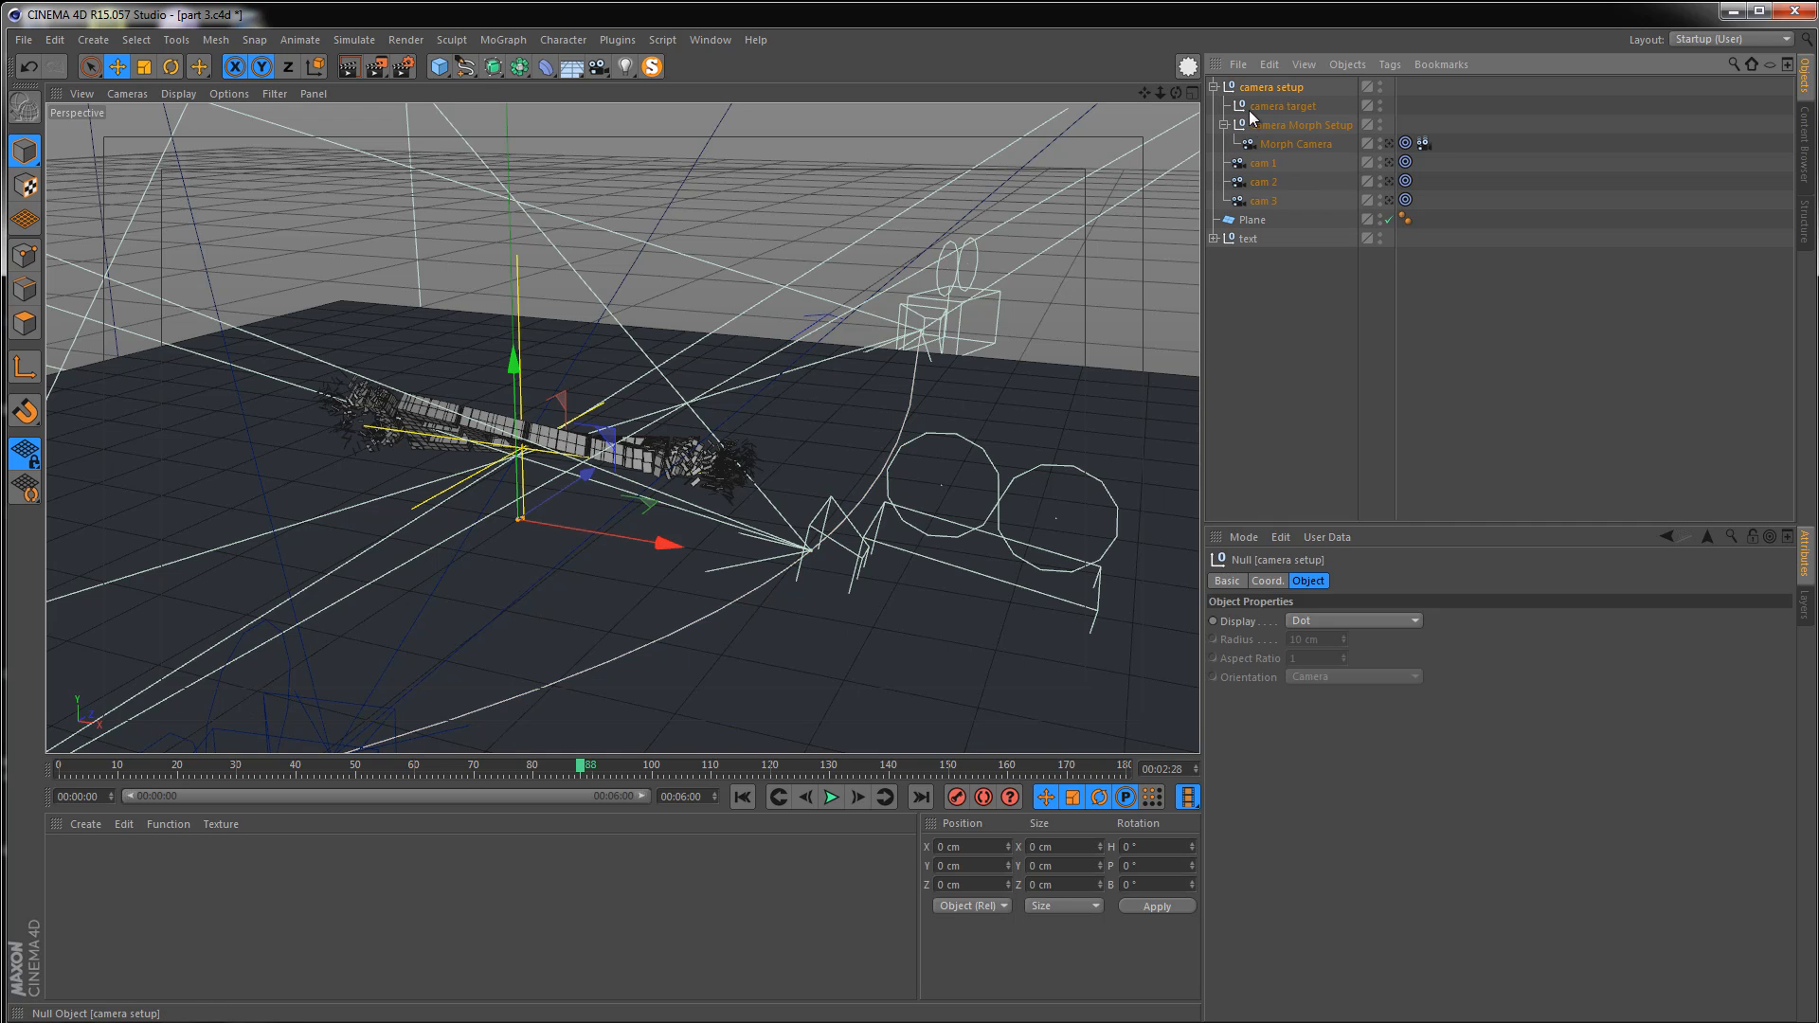
double_click(1380, 83)
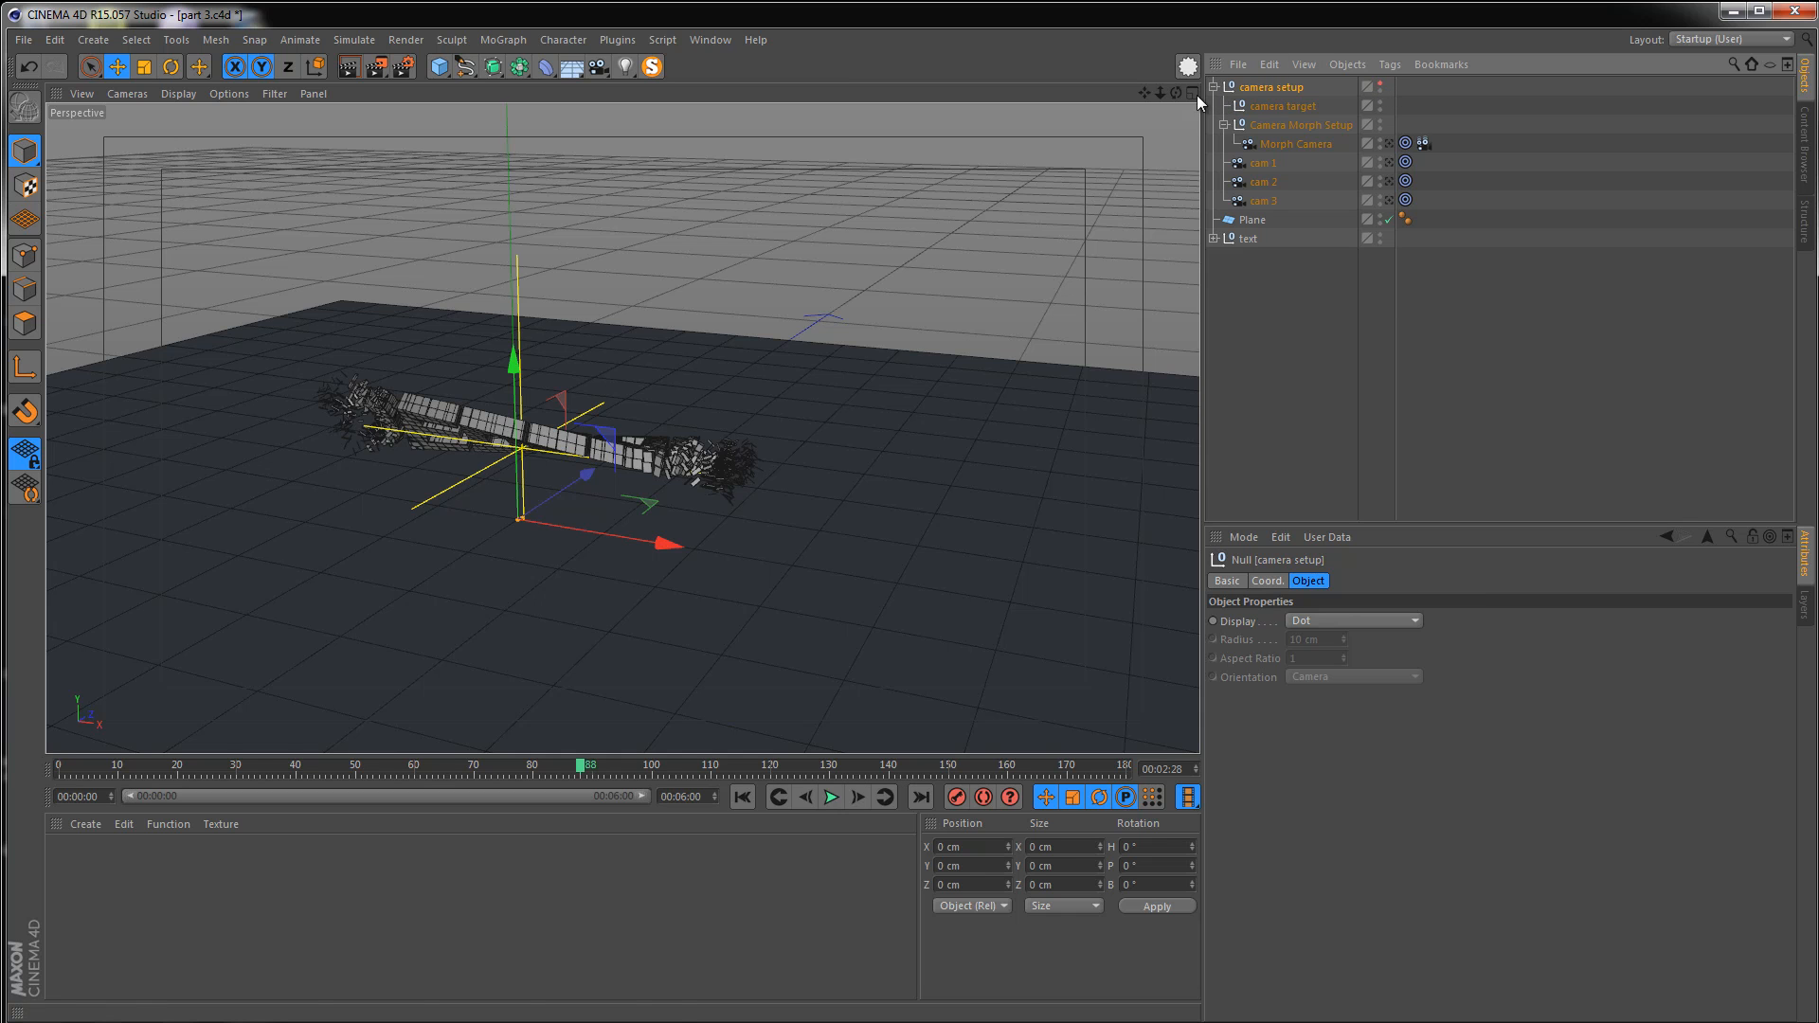
Play the animation and preview it through the Morph Camera, then return to the perspective view
alt+middle_drag(547, 528, 604, 500)
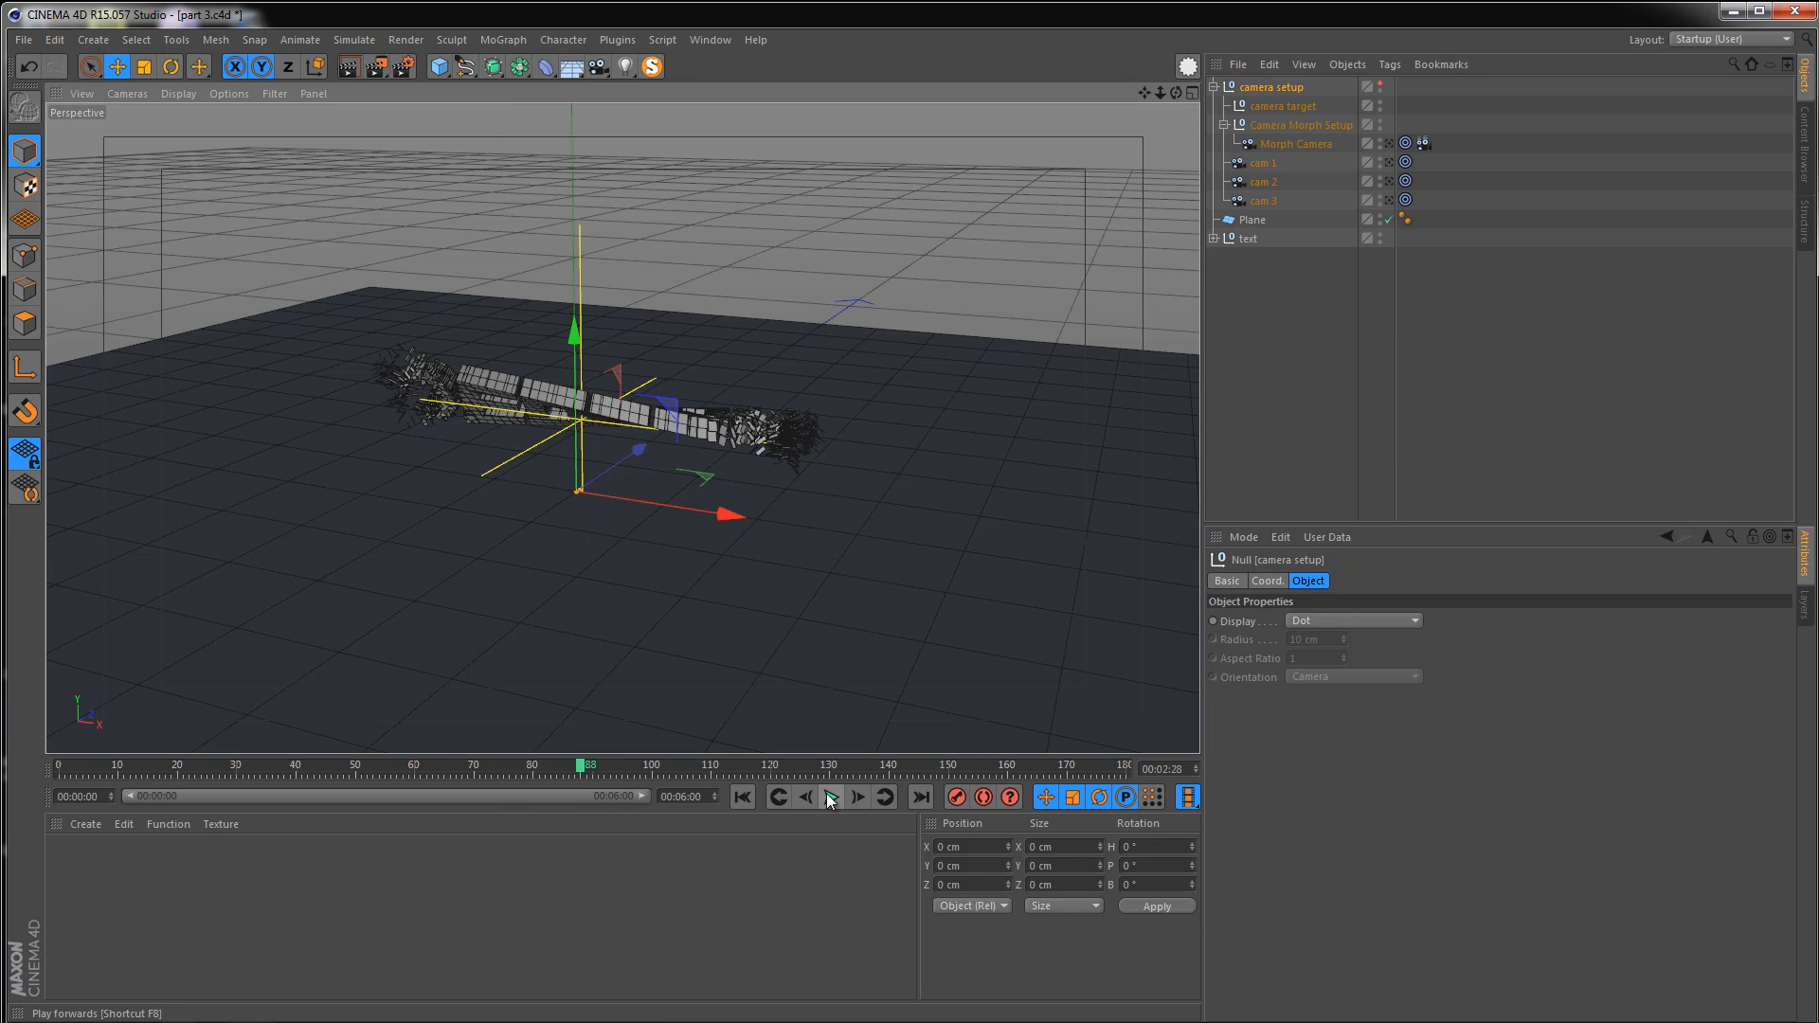
click(830, 798)
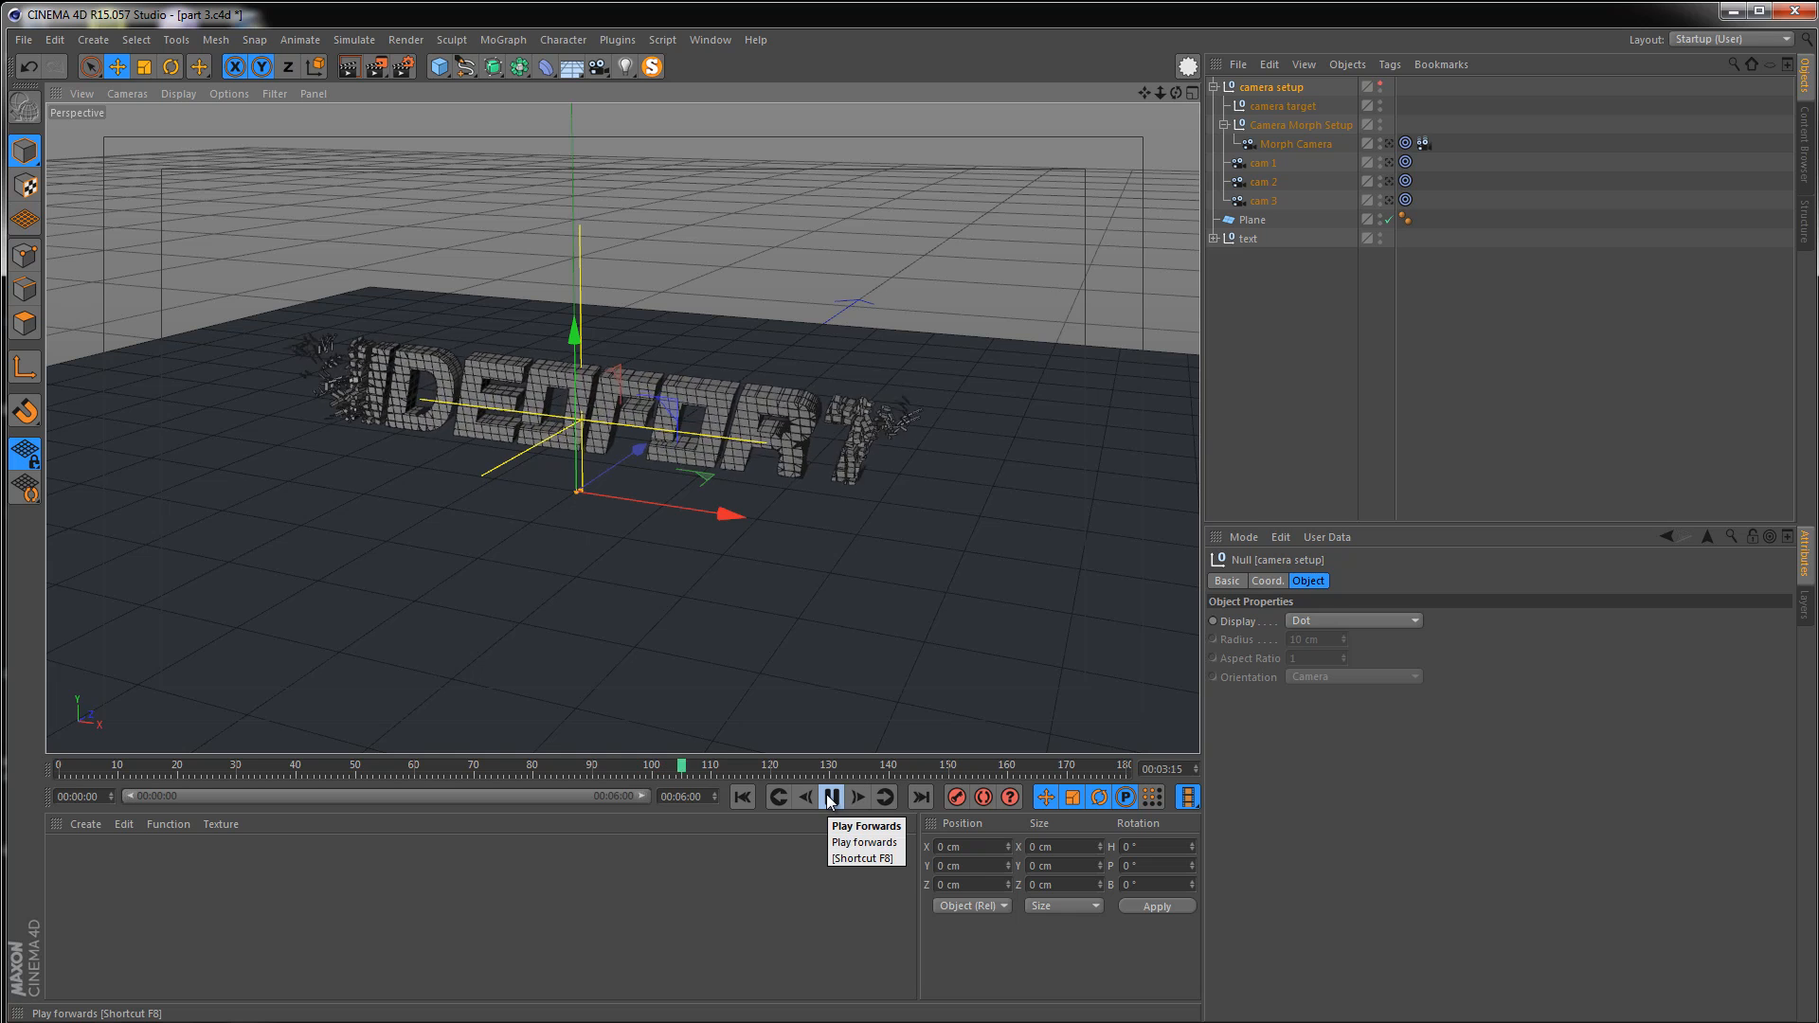
click(1389, 145)
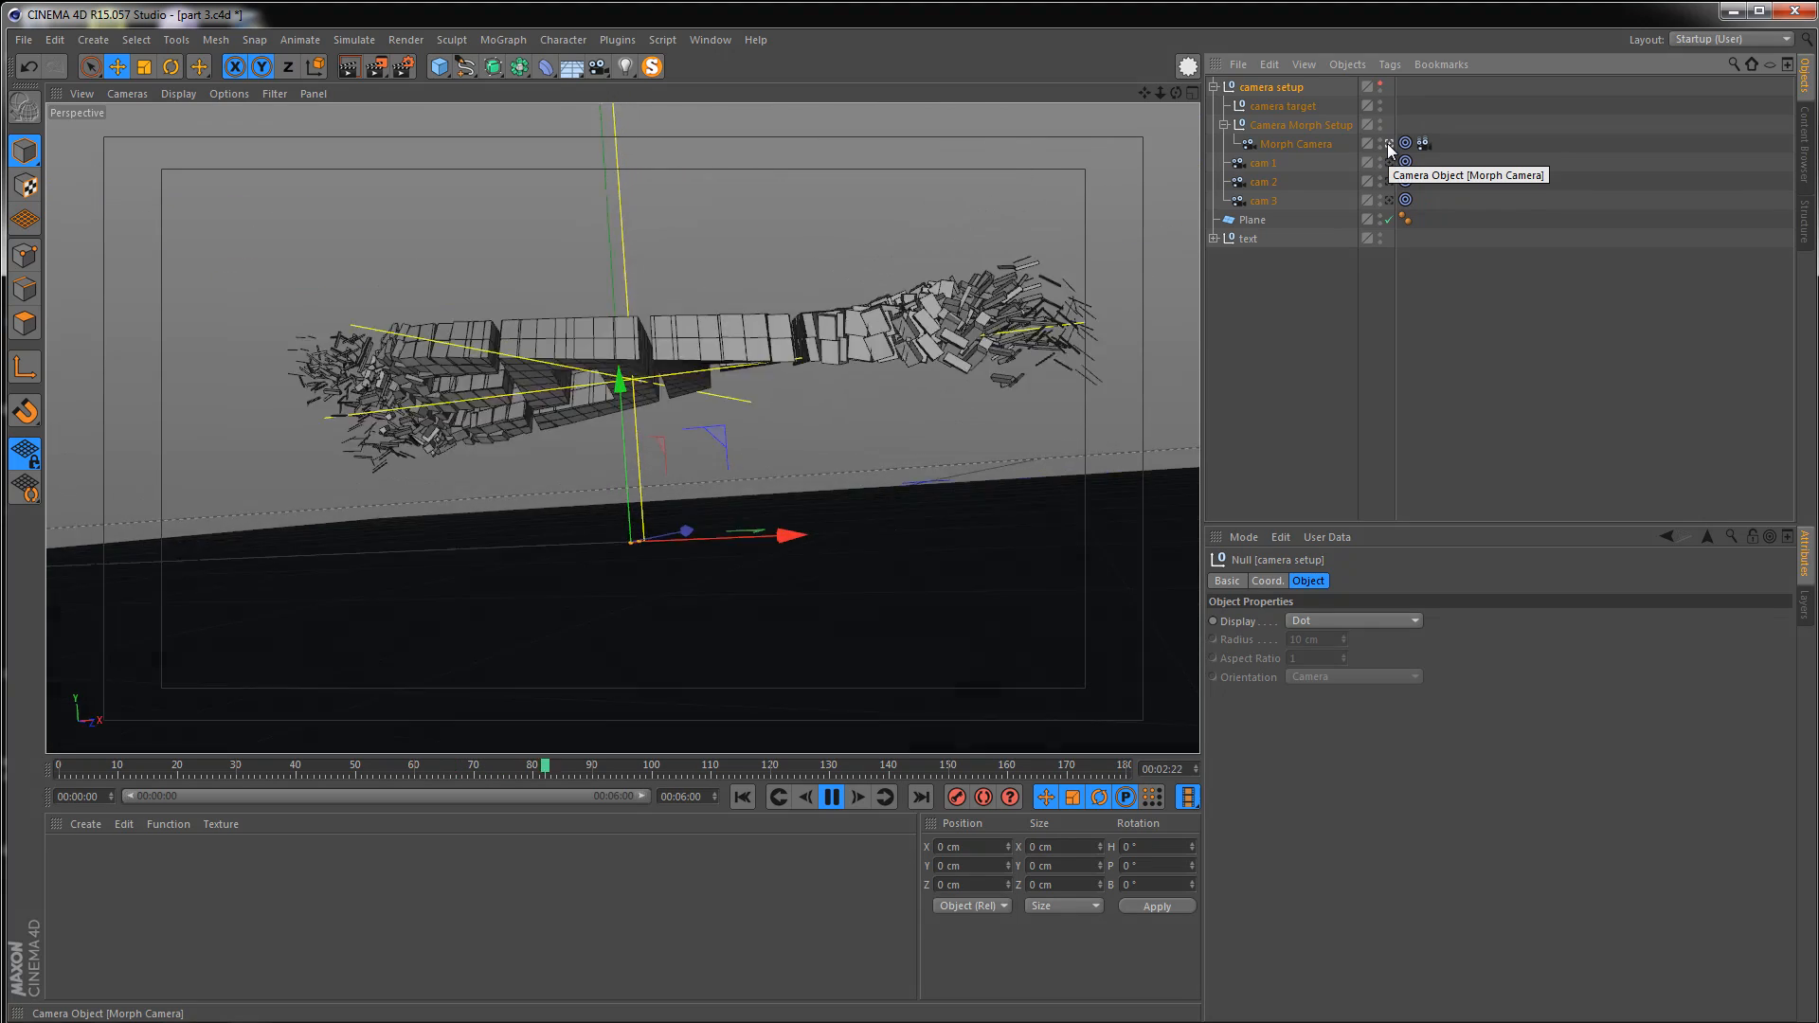
click(1390, 145)
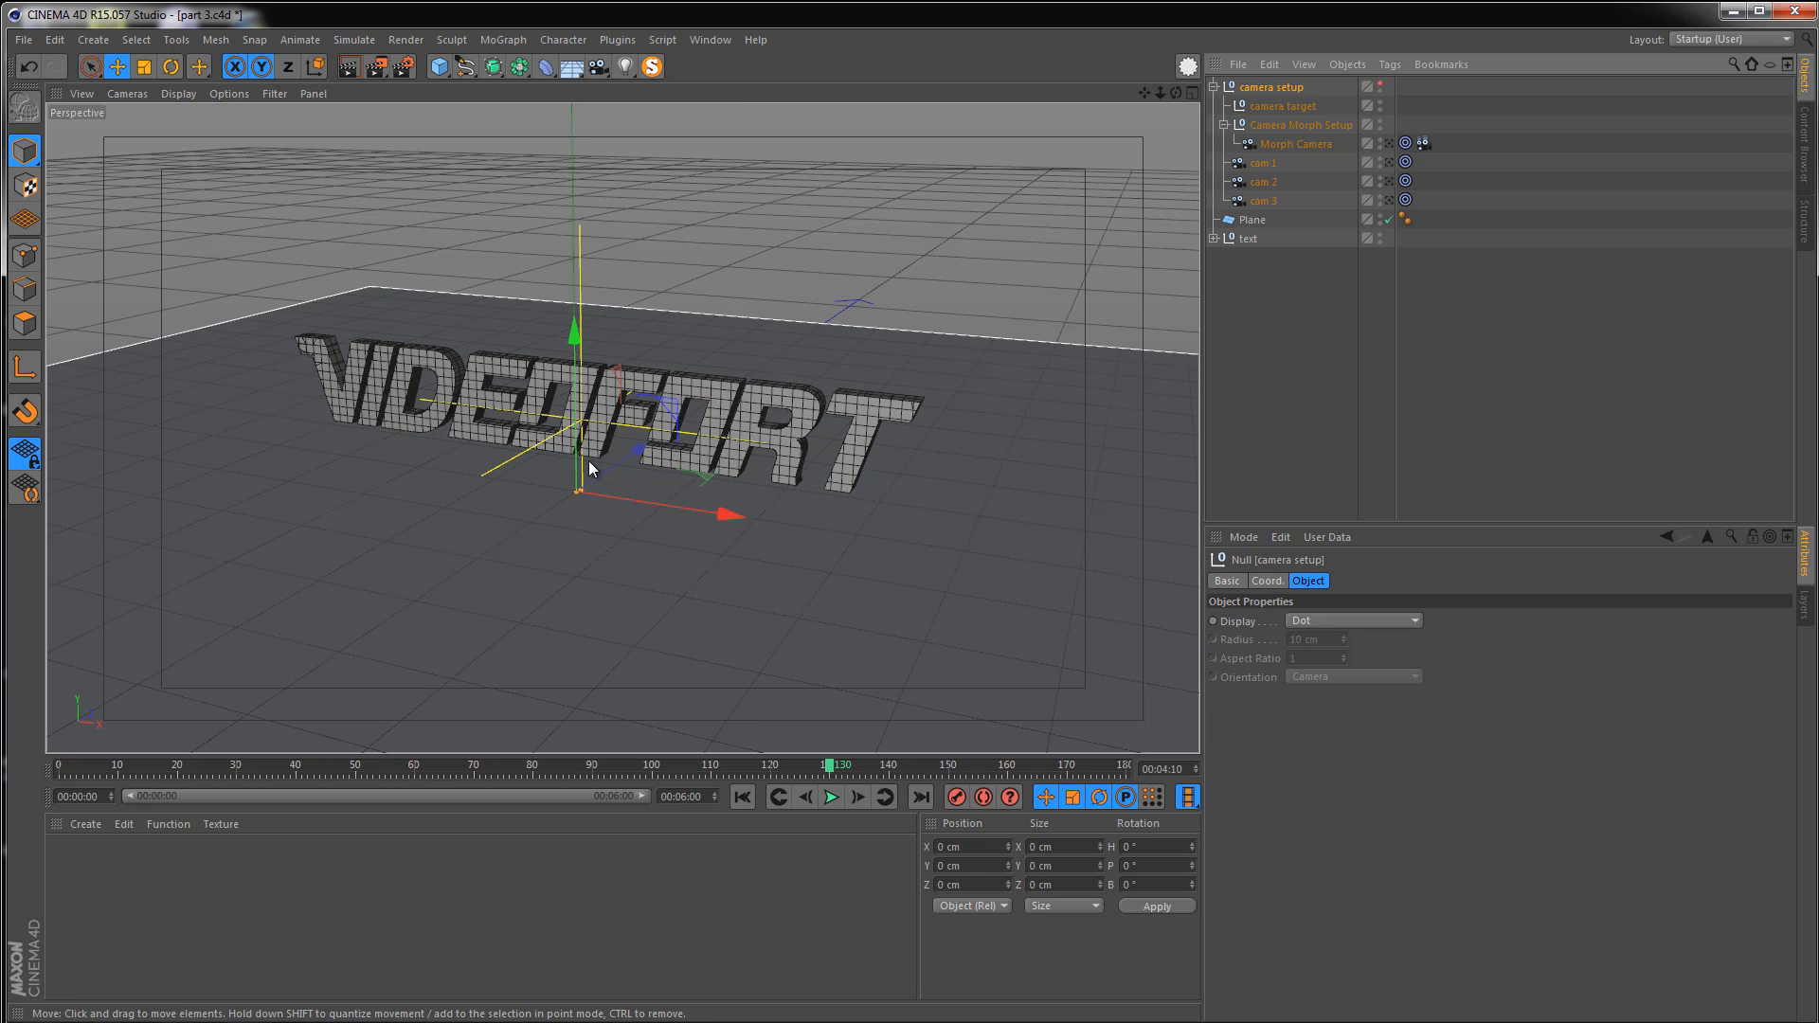
alt+middle_drag(570, 431, 585, 431)
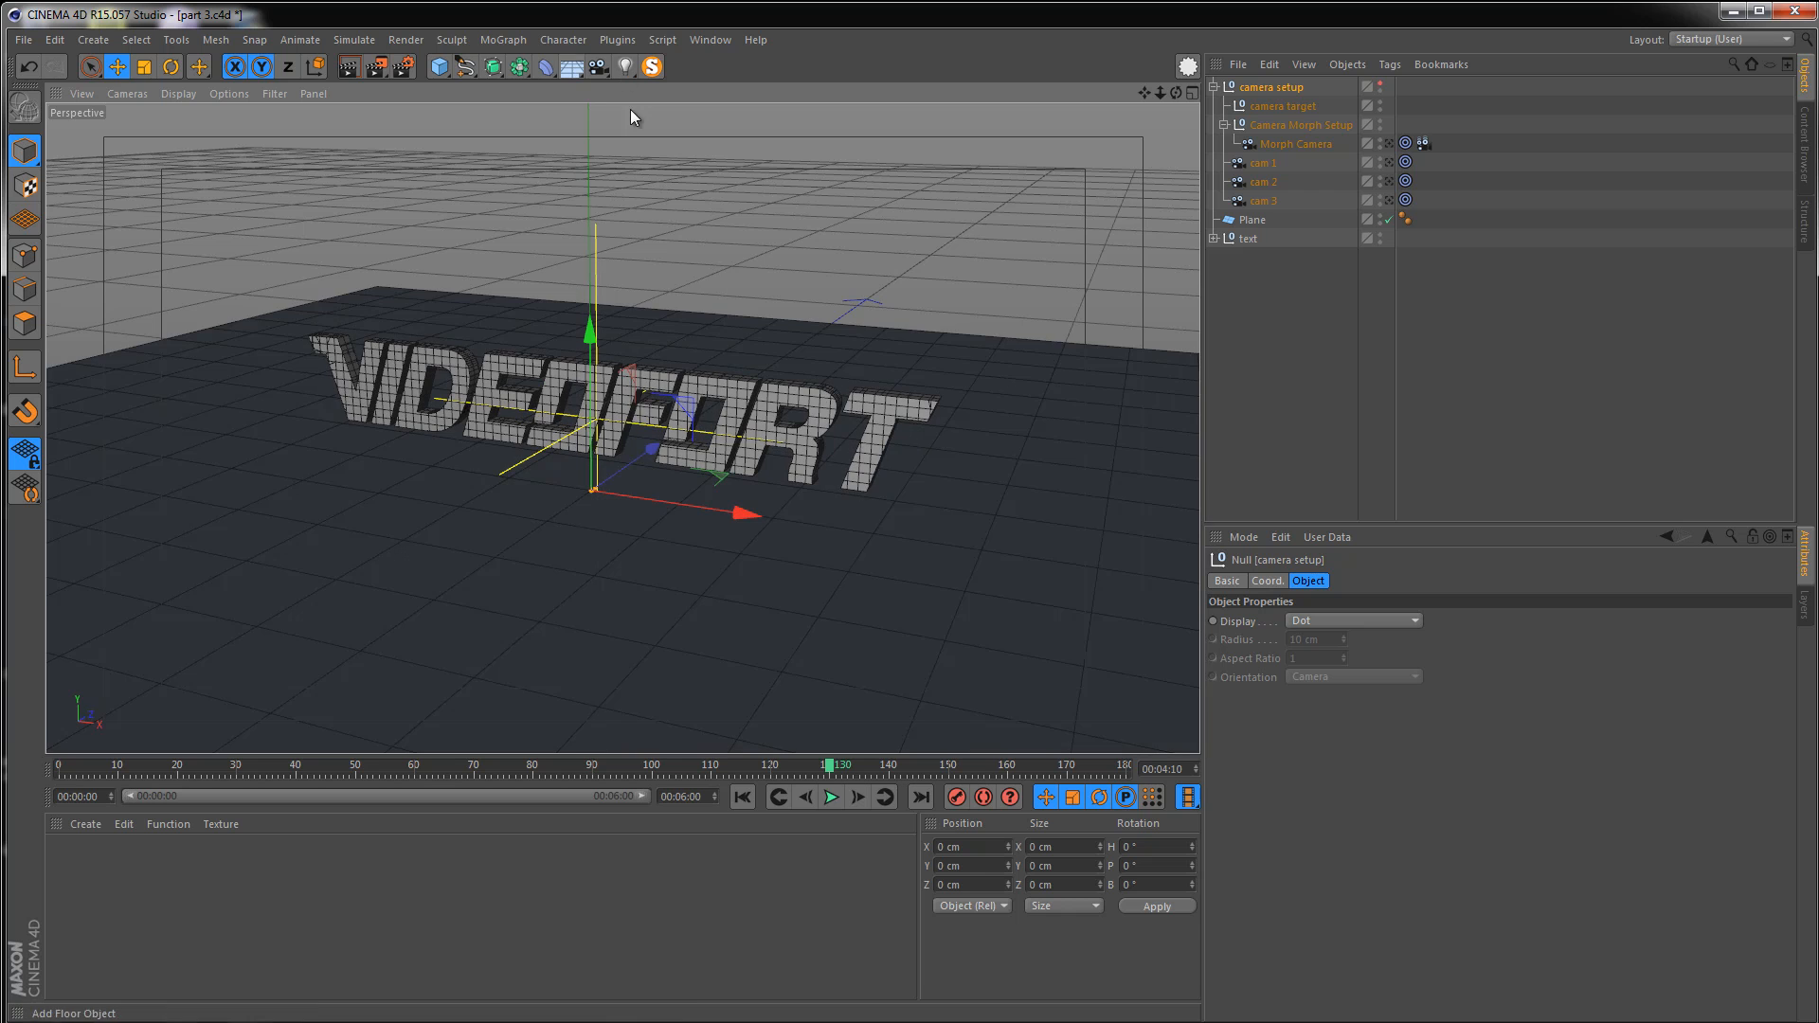
Add a Target Light to the scene
click(625, 67)
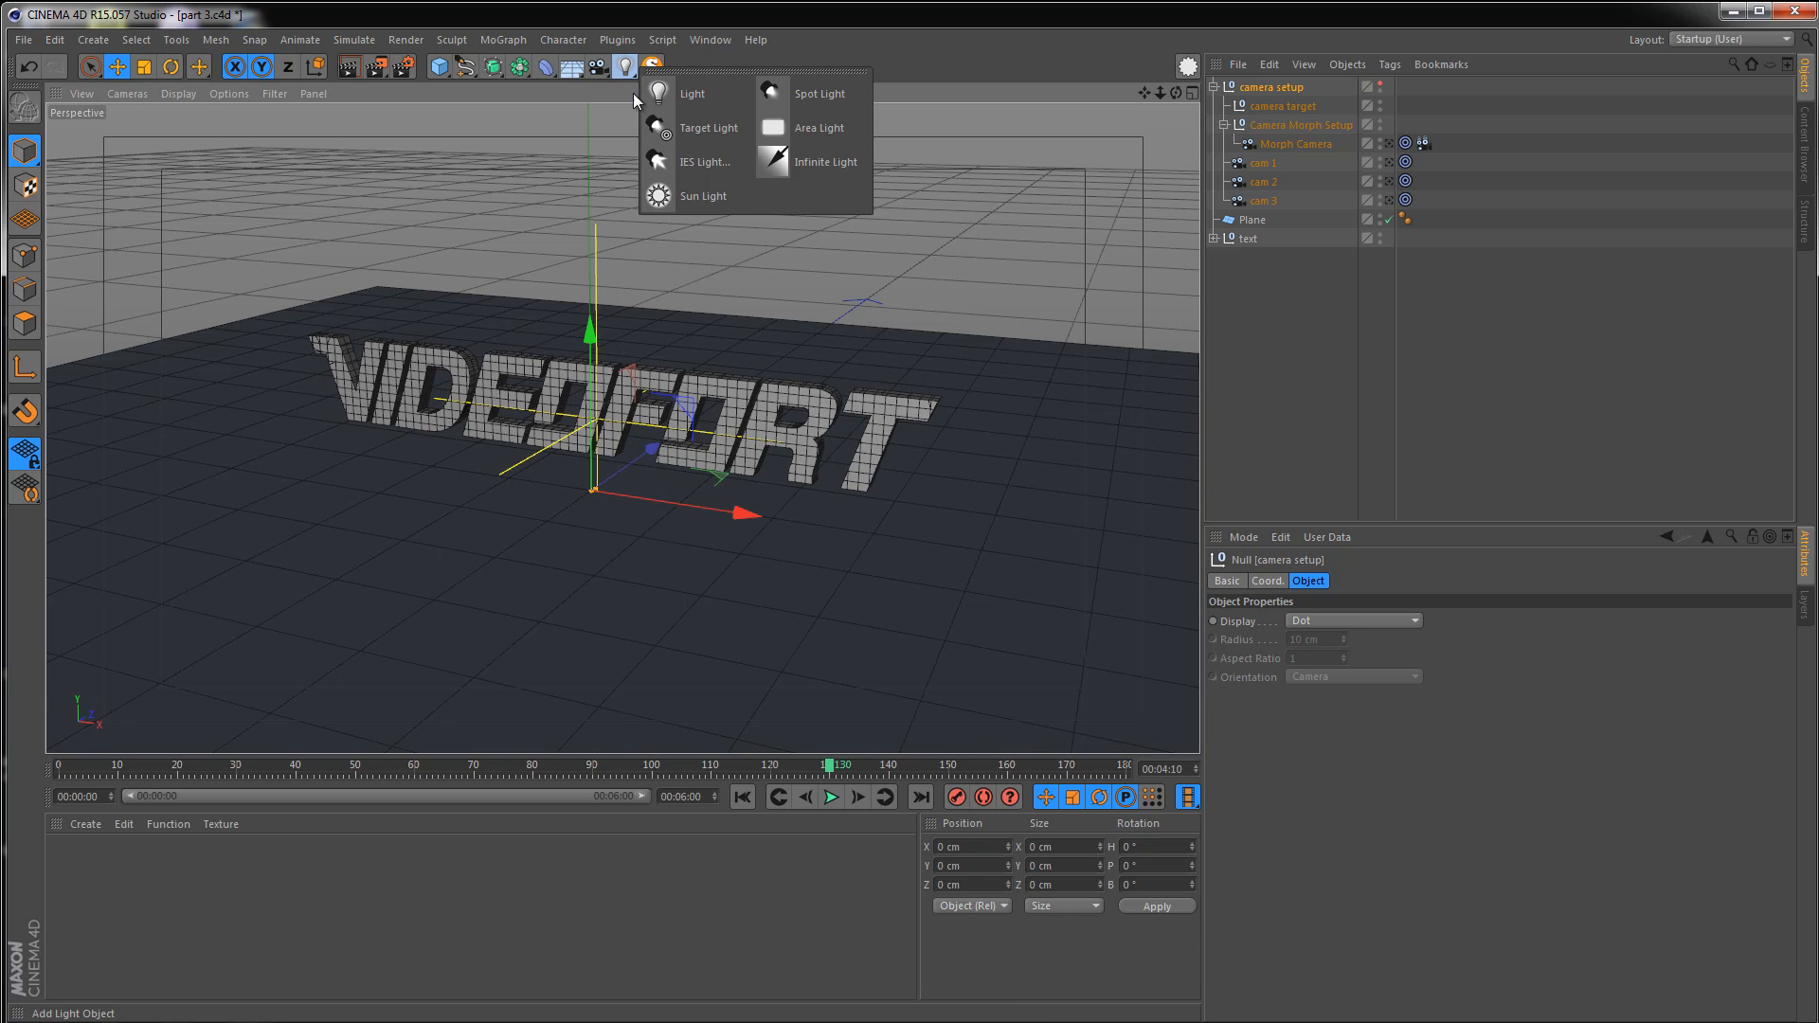
click(665, 125)
scroll(413, 458, down, 8)
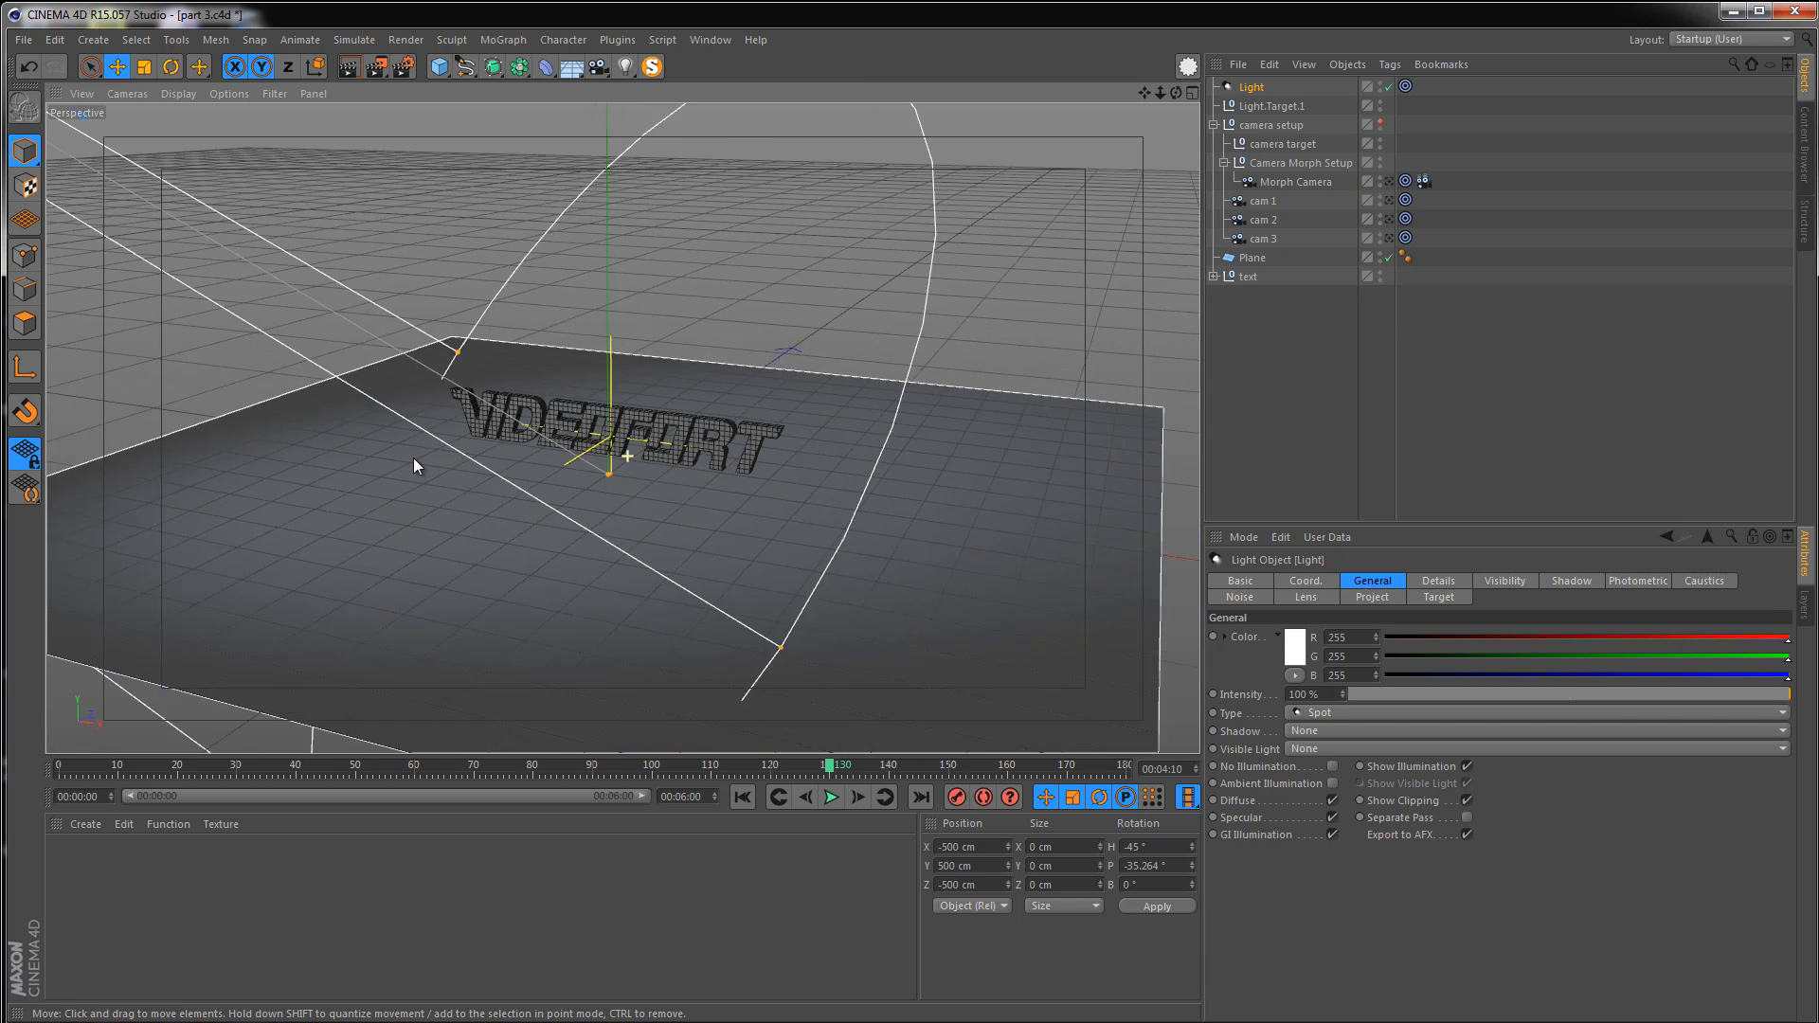
Move the target light closer to the text, to about X -199, Y 199, Z -199 cm
alt+middle_drag(415, 445, 464, 476)
scroll(469, 475, down, 4)
scroll(354, 452, down, 3)
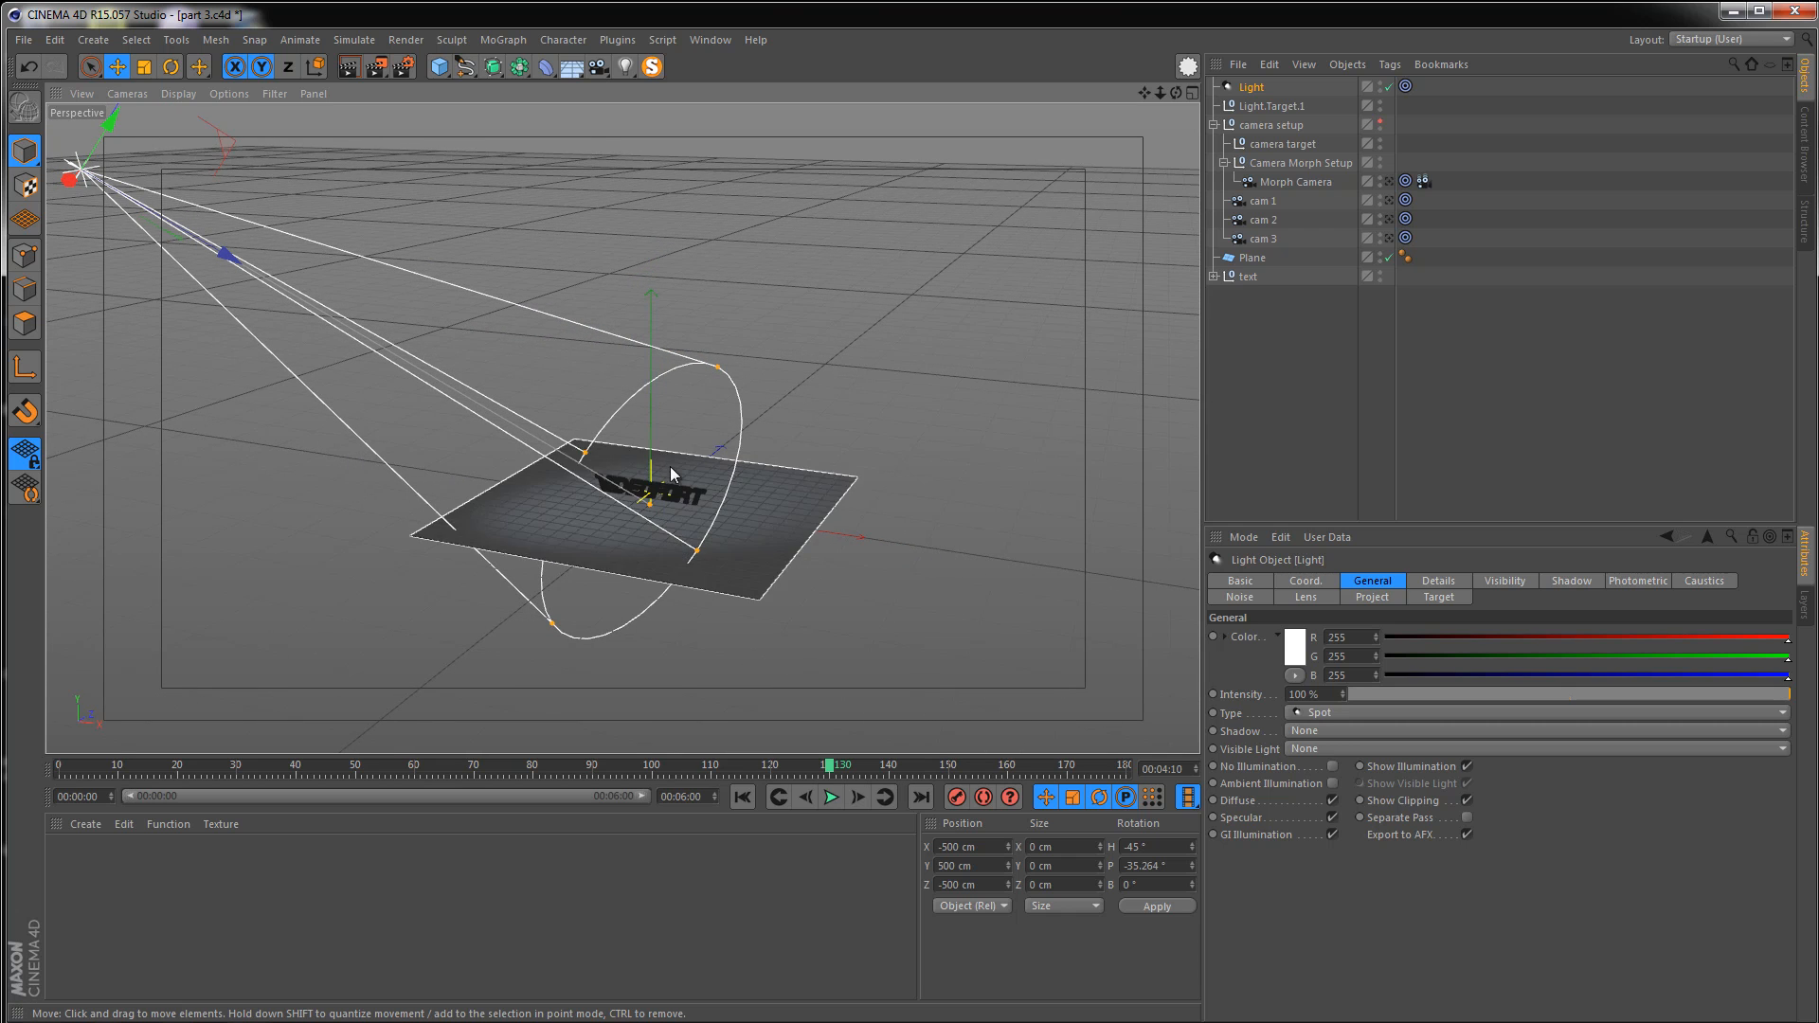
mouse_move(671, 470)
alt+mouse_down()
mouse_move(555, 498)
mouse_move(662, 529)
mouse_move(792, 532)
alt+mouse_up()
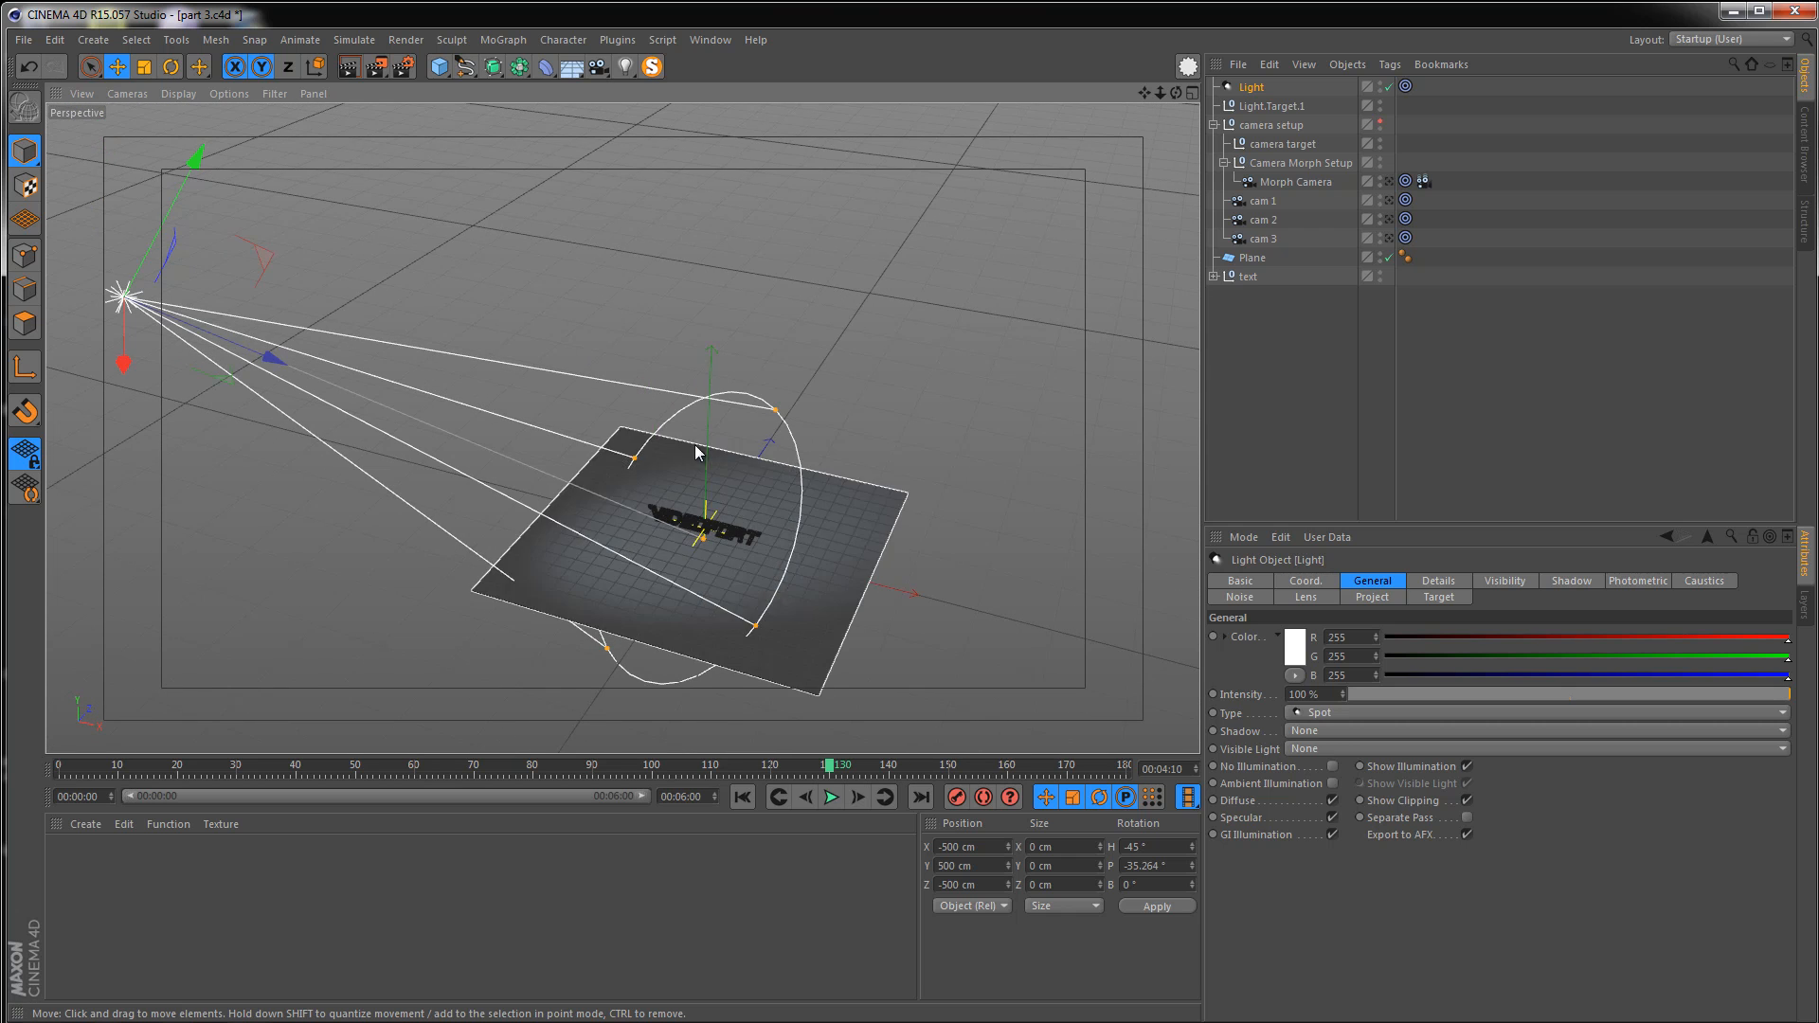
drag(282, 359, 647, 508)
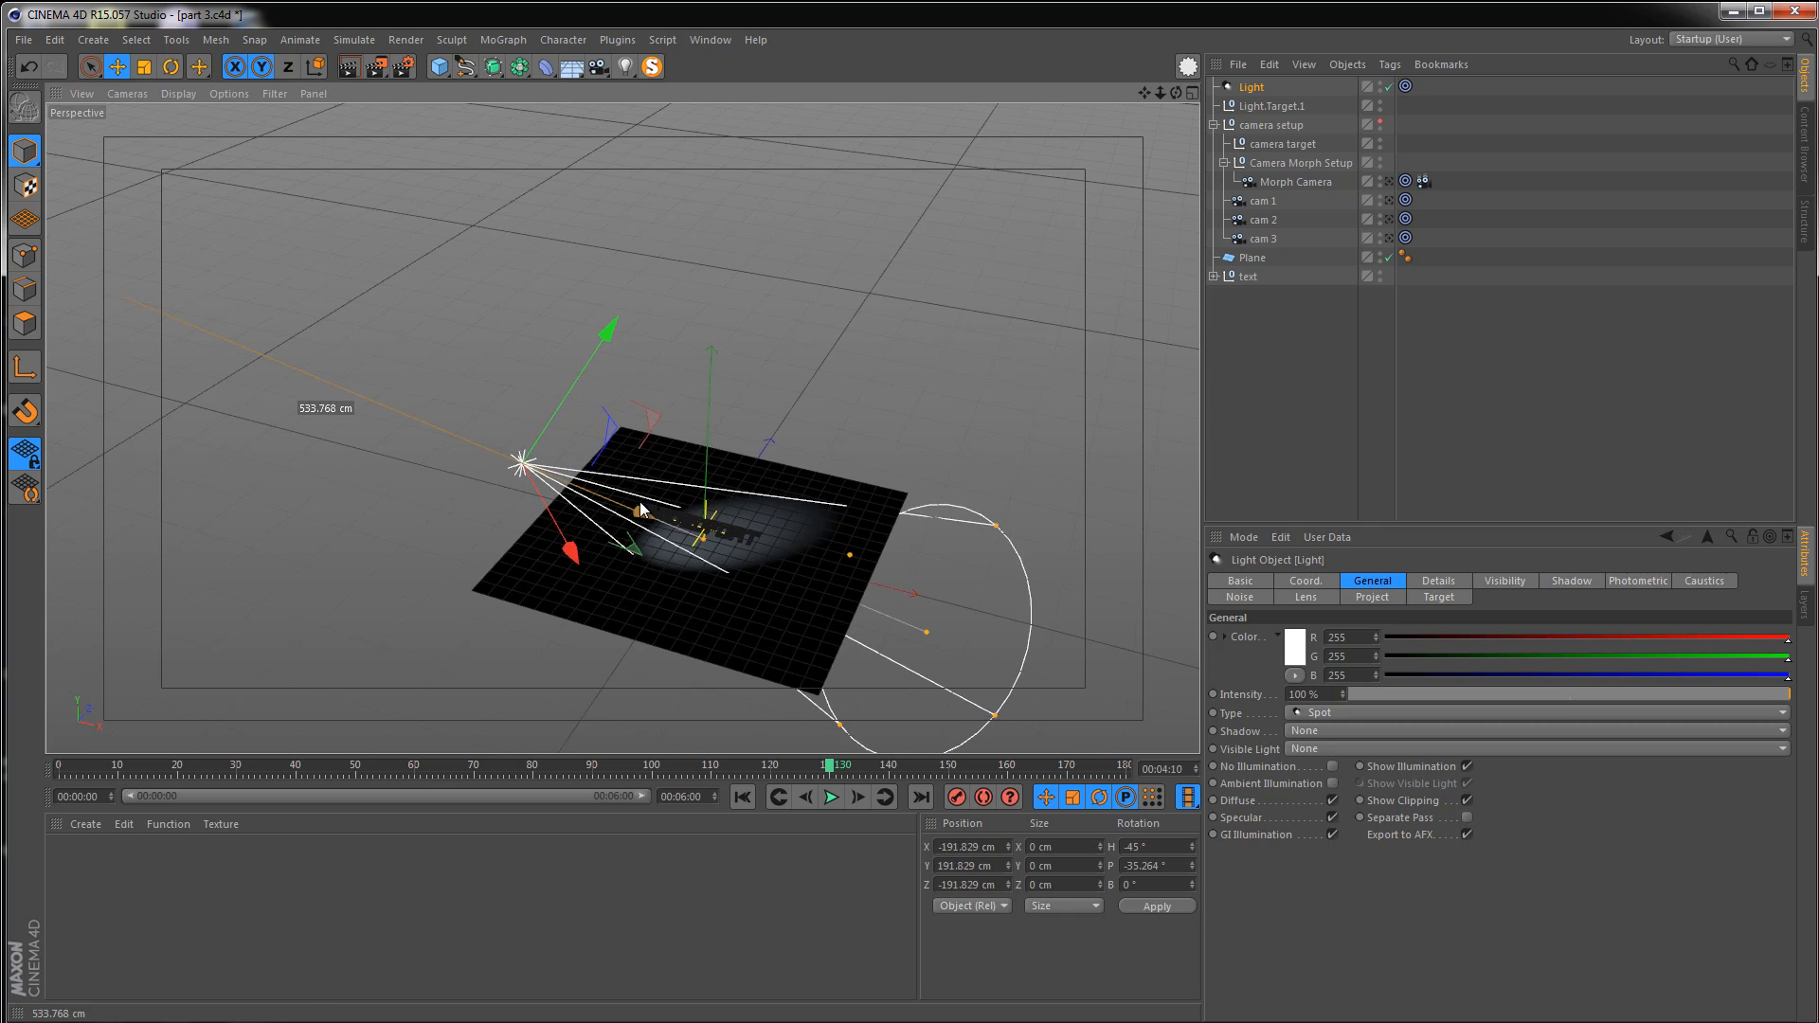
scroll(666, 512, up, 2)
drag(974, 655, 707, 559)
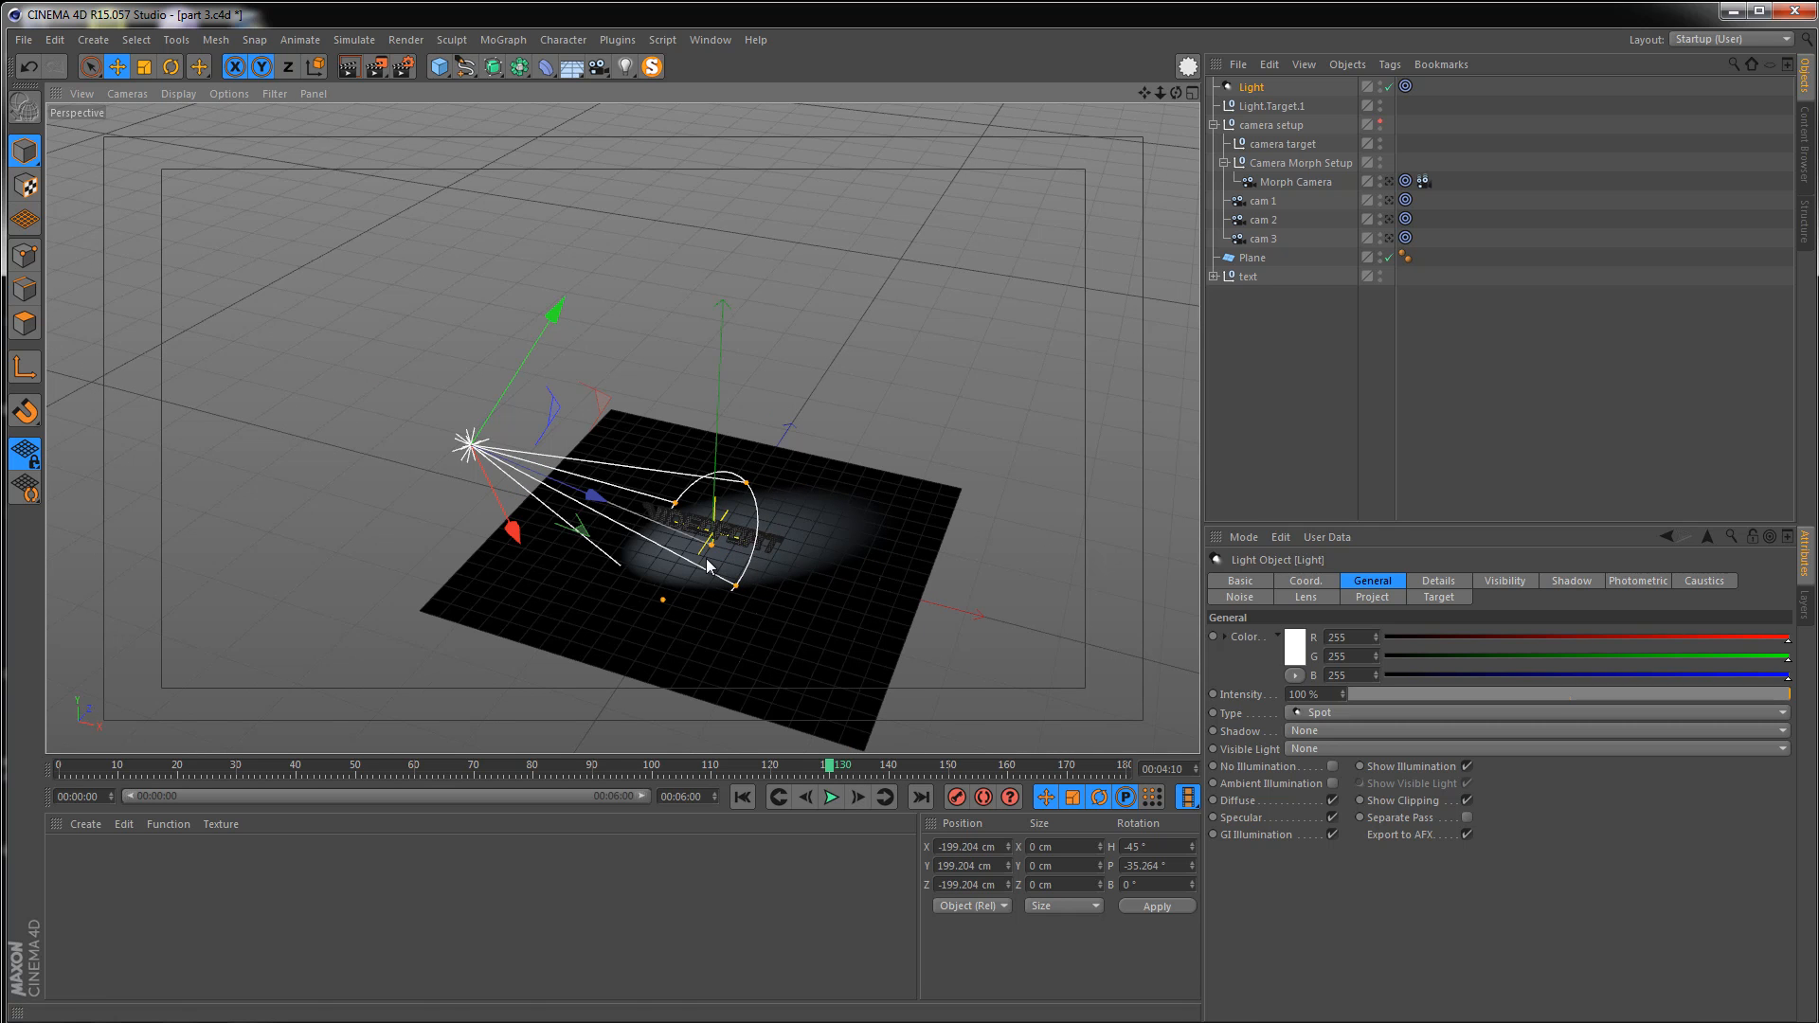
scroll(724, 538, up, 2)
alt+middle_drag(741, 587, 756, 562)
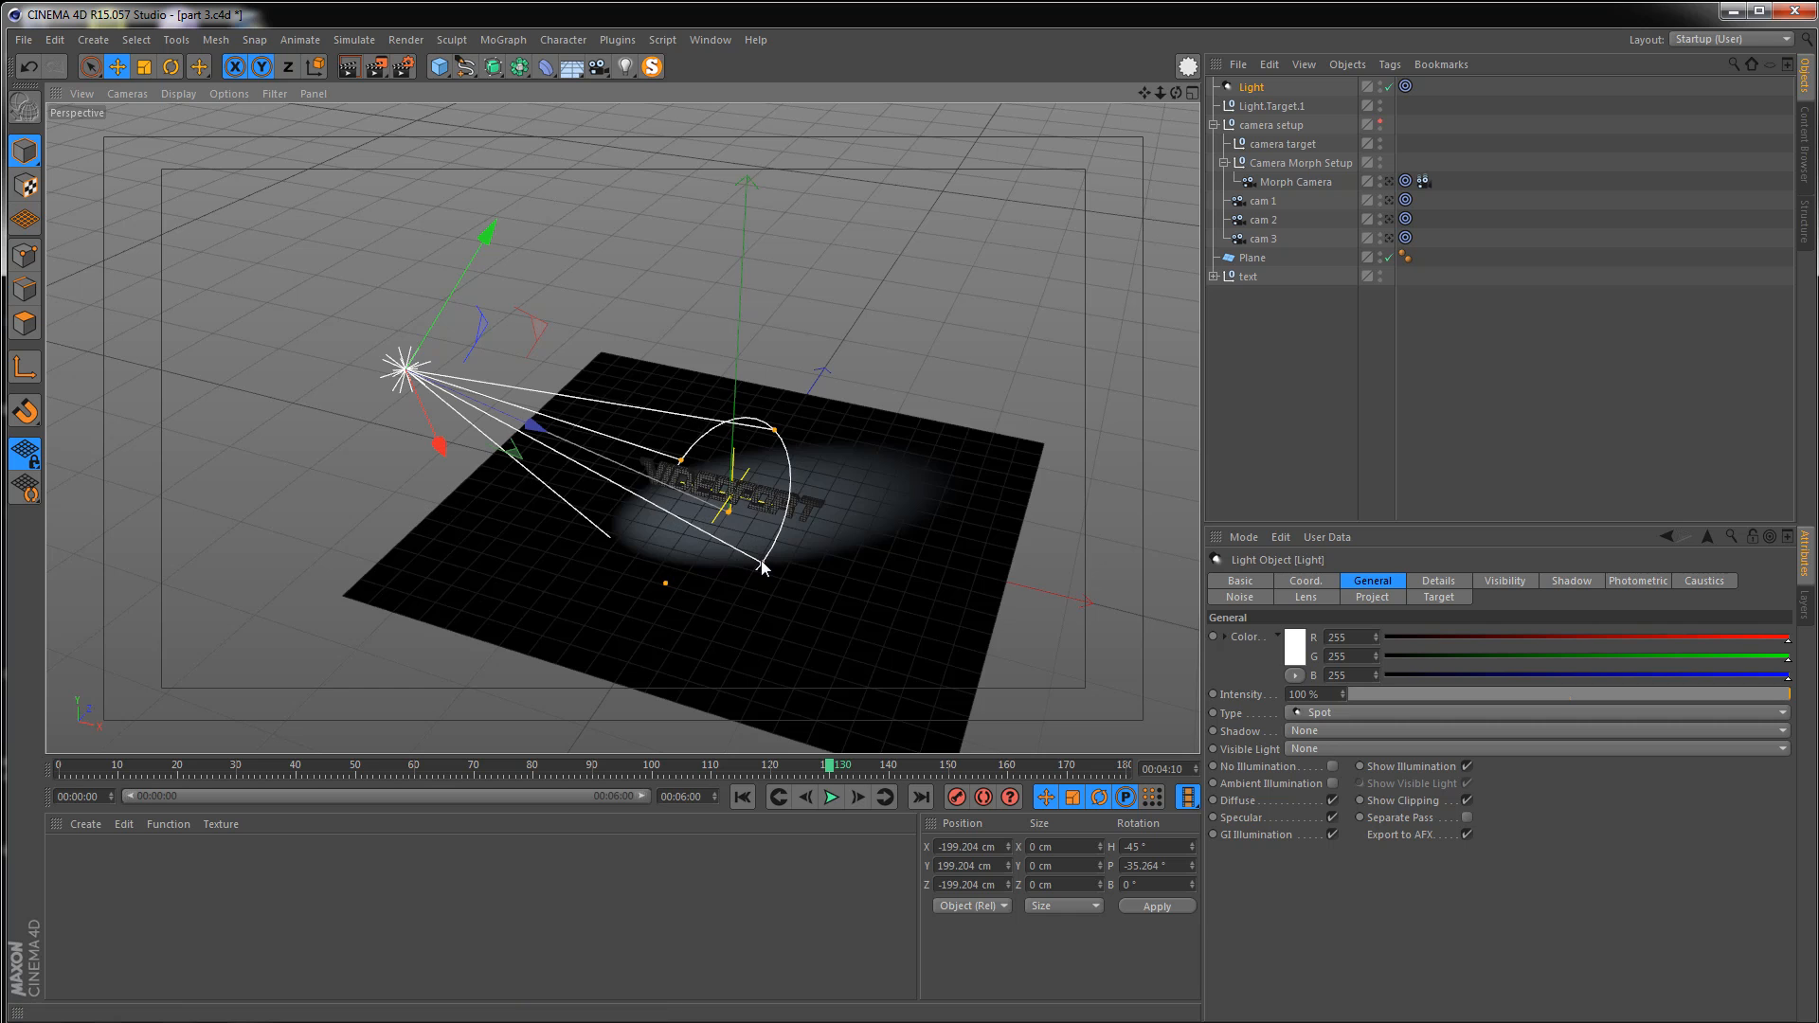
drag(763, 566, 801, 651)
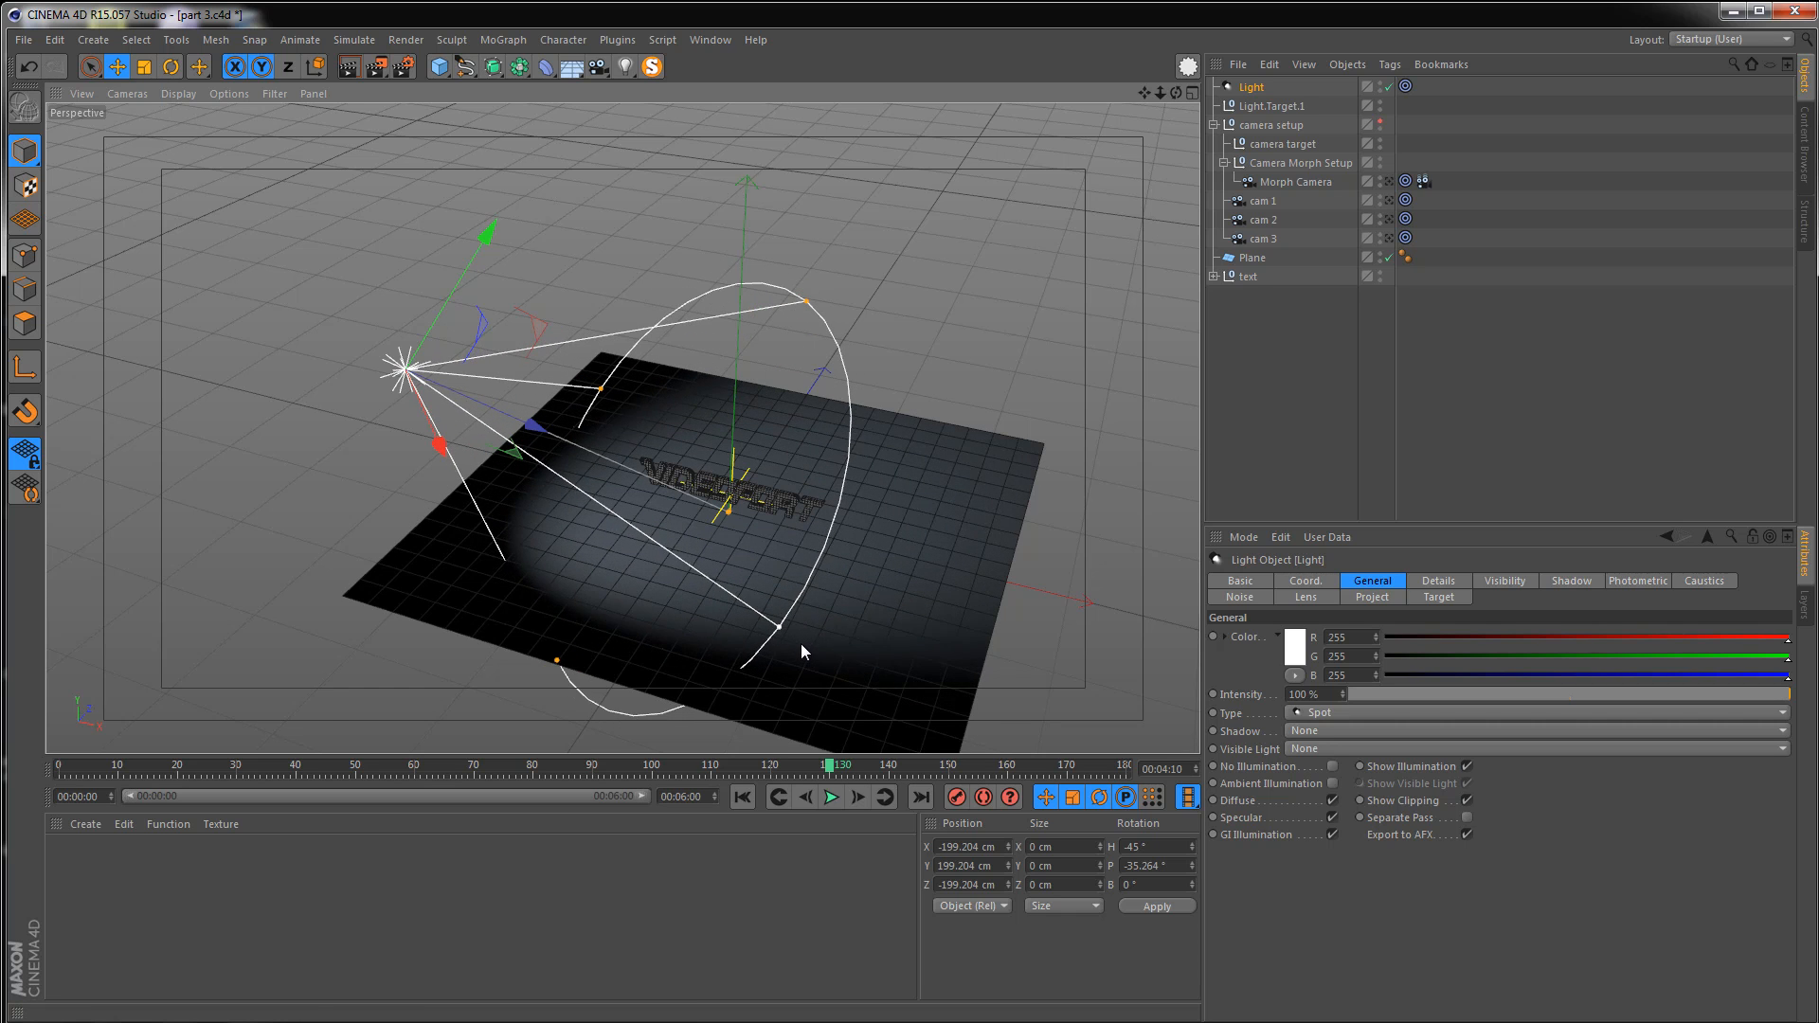
alt+right_drag(695, 462, 884, 489)
Rename the light as key
double_click(1253, 89)
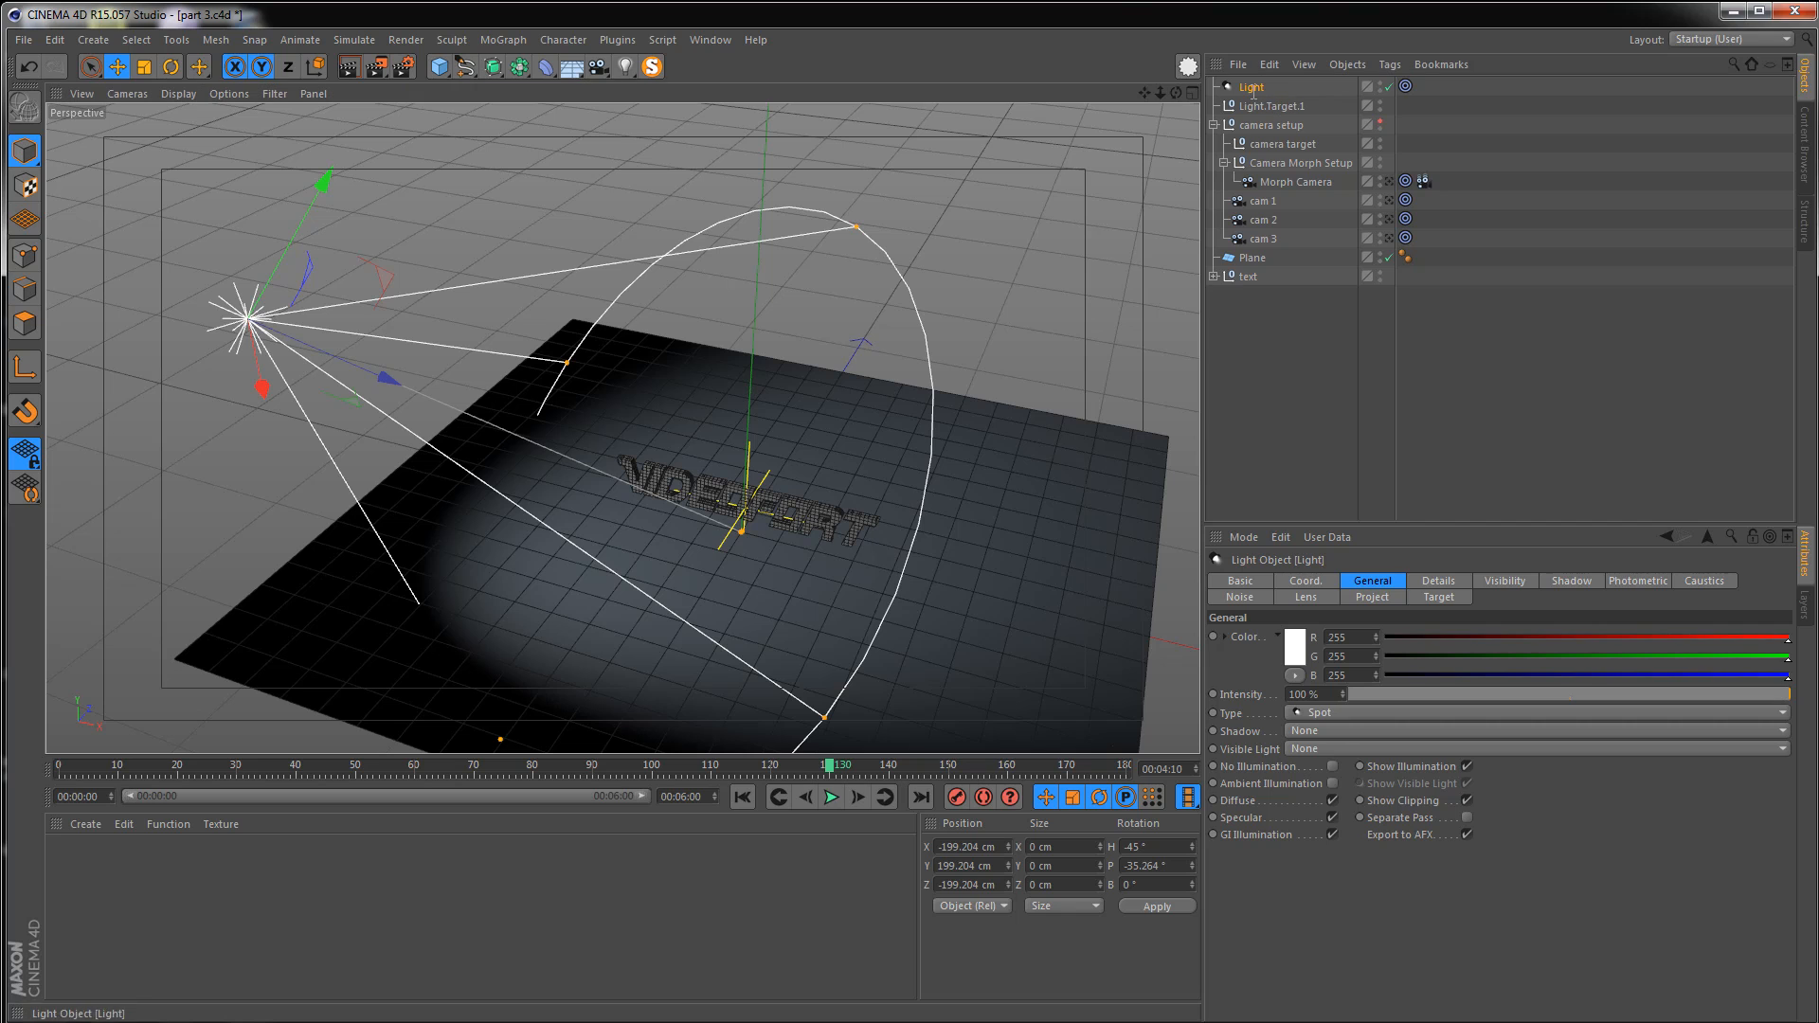
double_click(1253, 89)
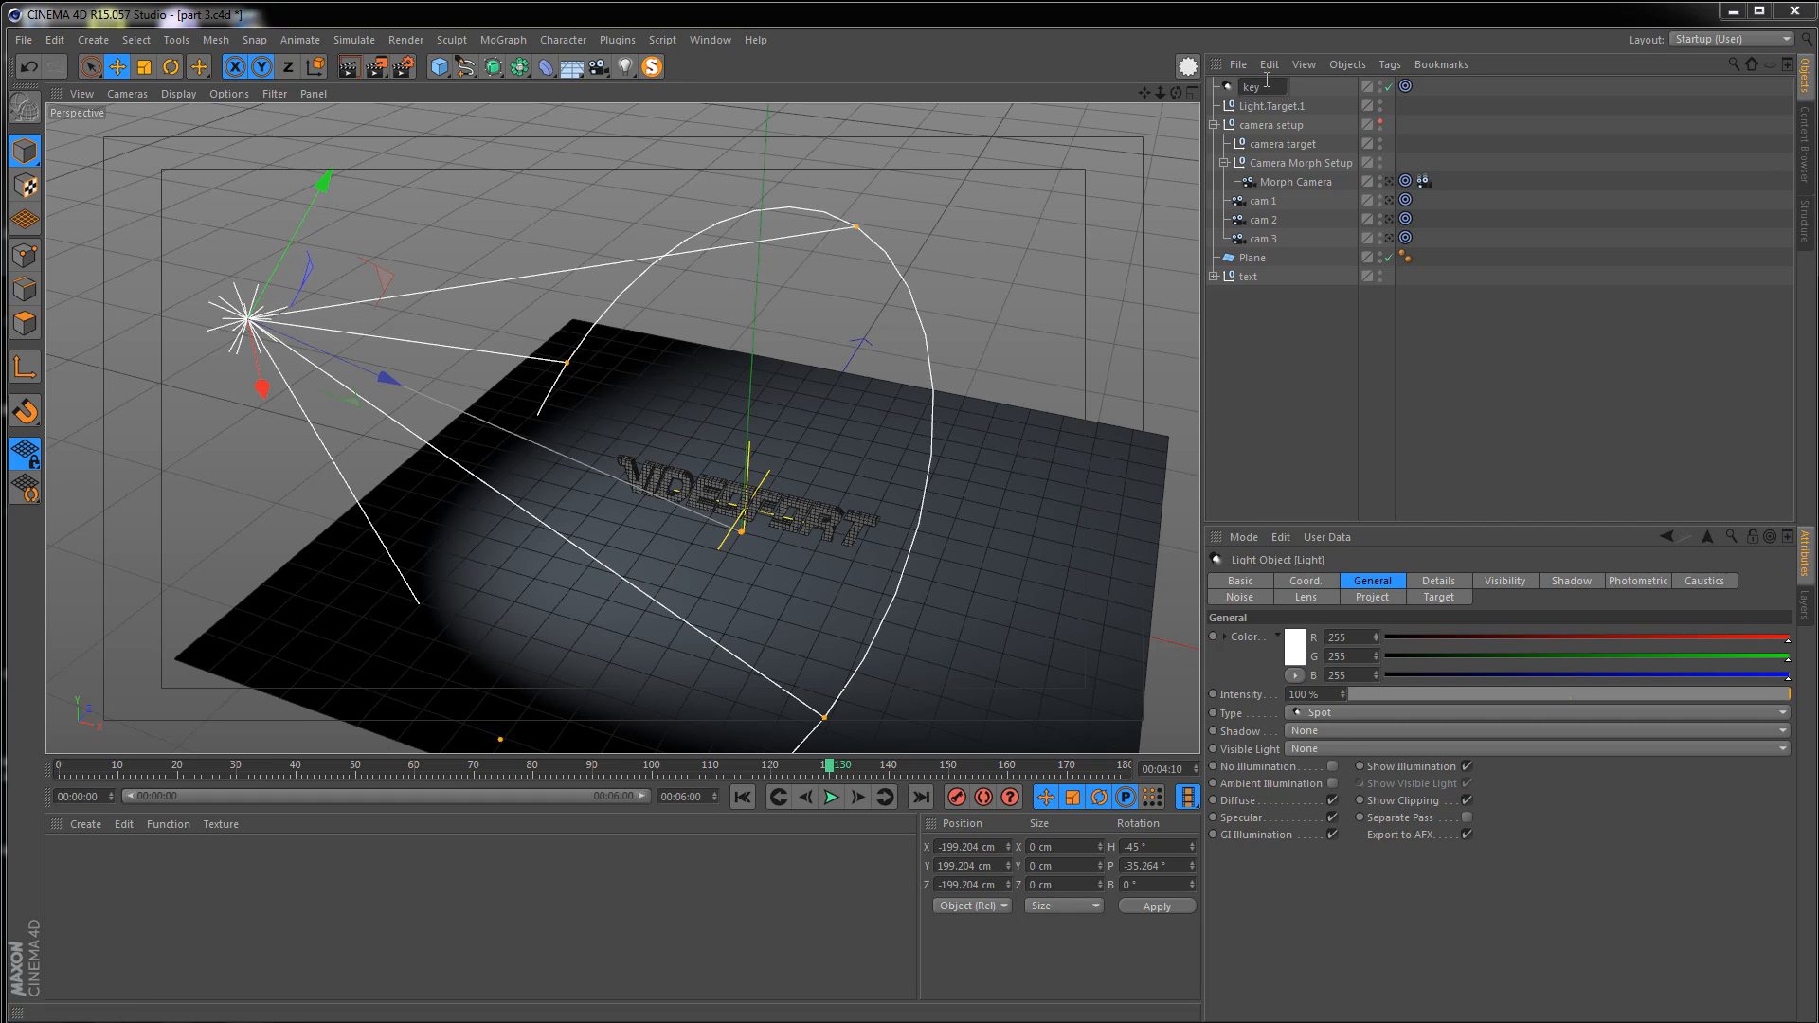
key(Return)
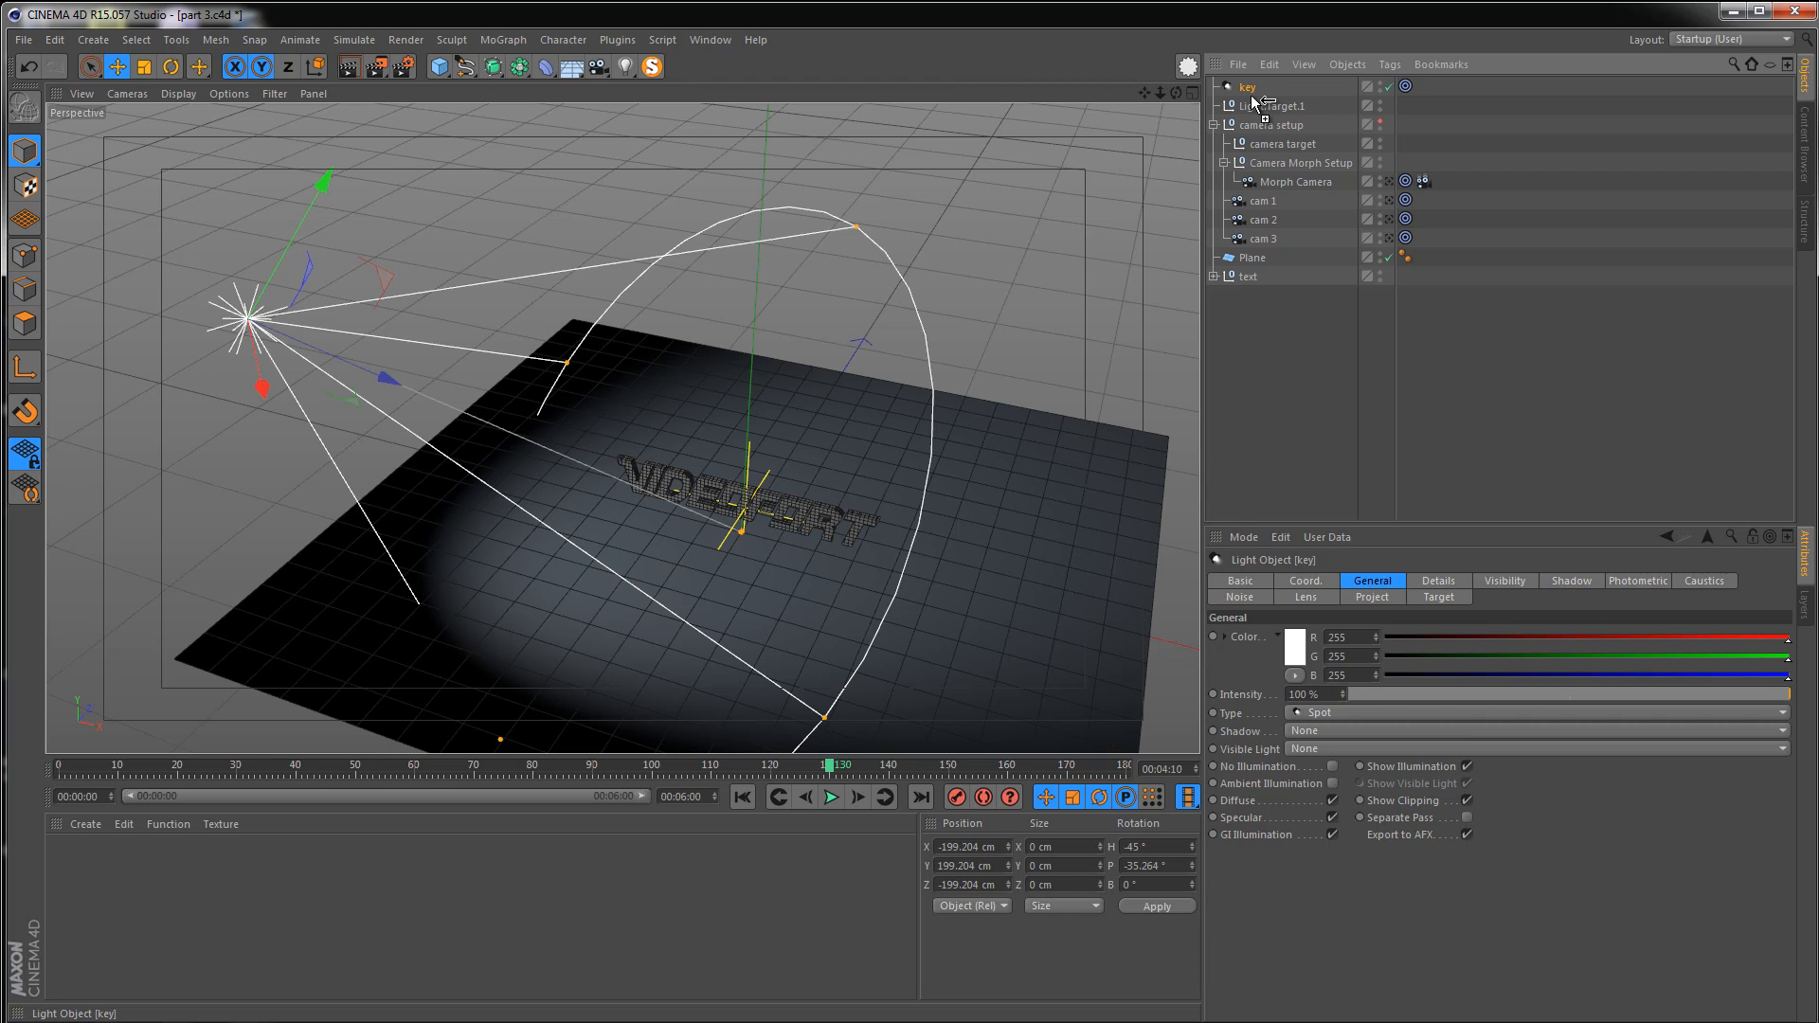
Duplicate the key light and rename the copy fill
ctrl+drag(1253, 103, 1253, 104)
double_click(1255, 105)
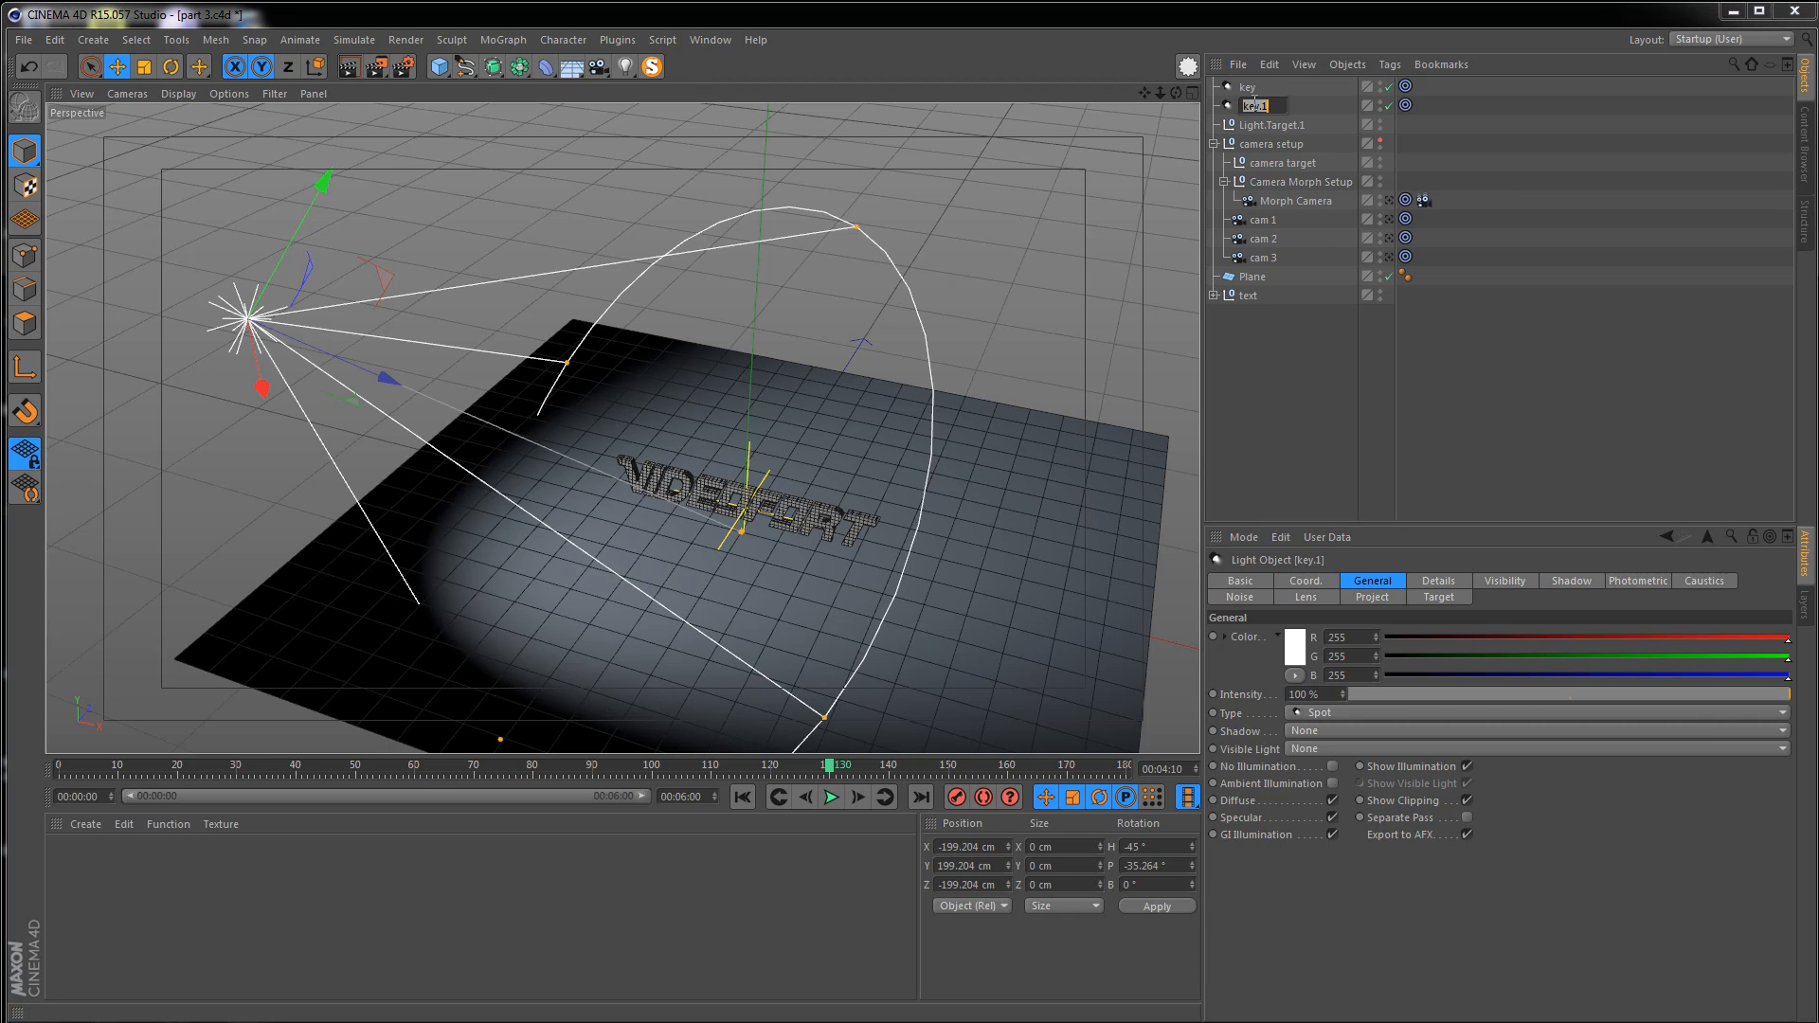
text(fill)
key(Return)
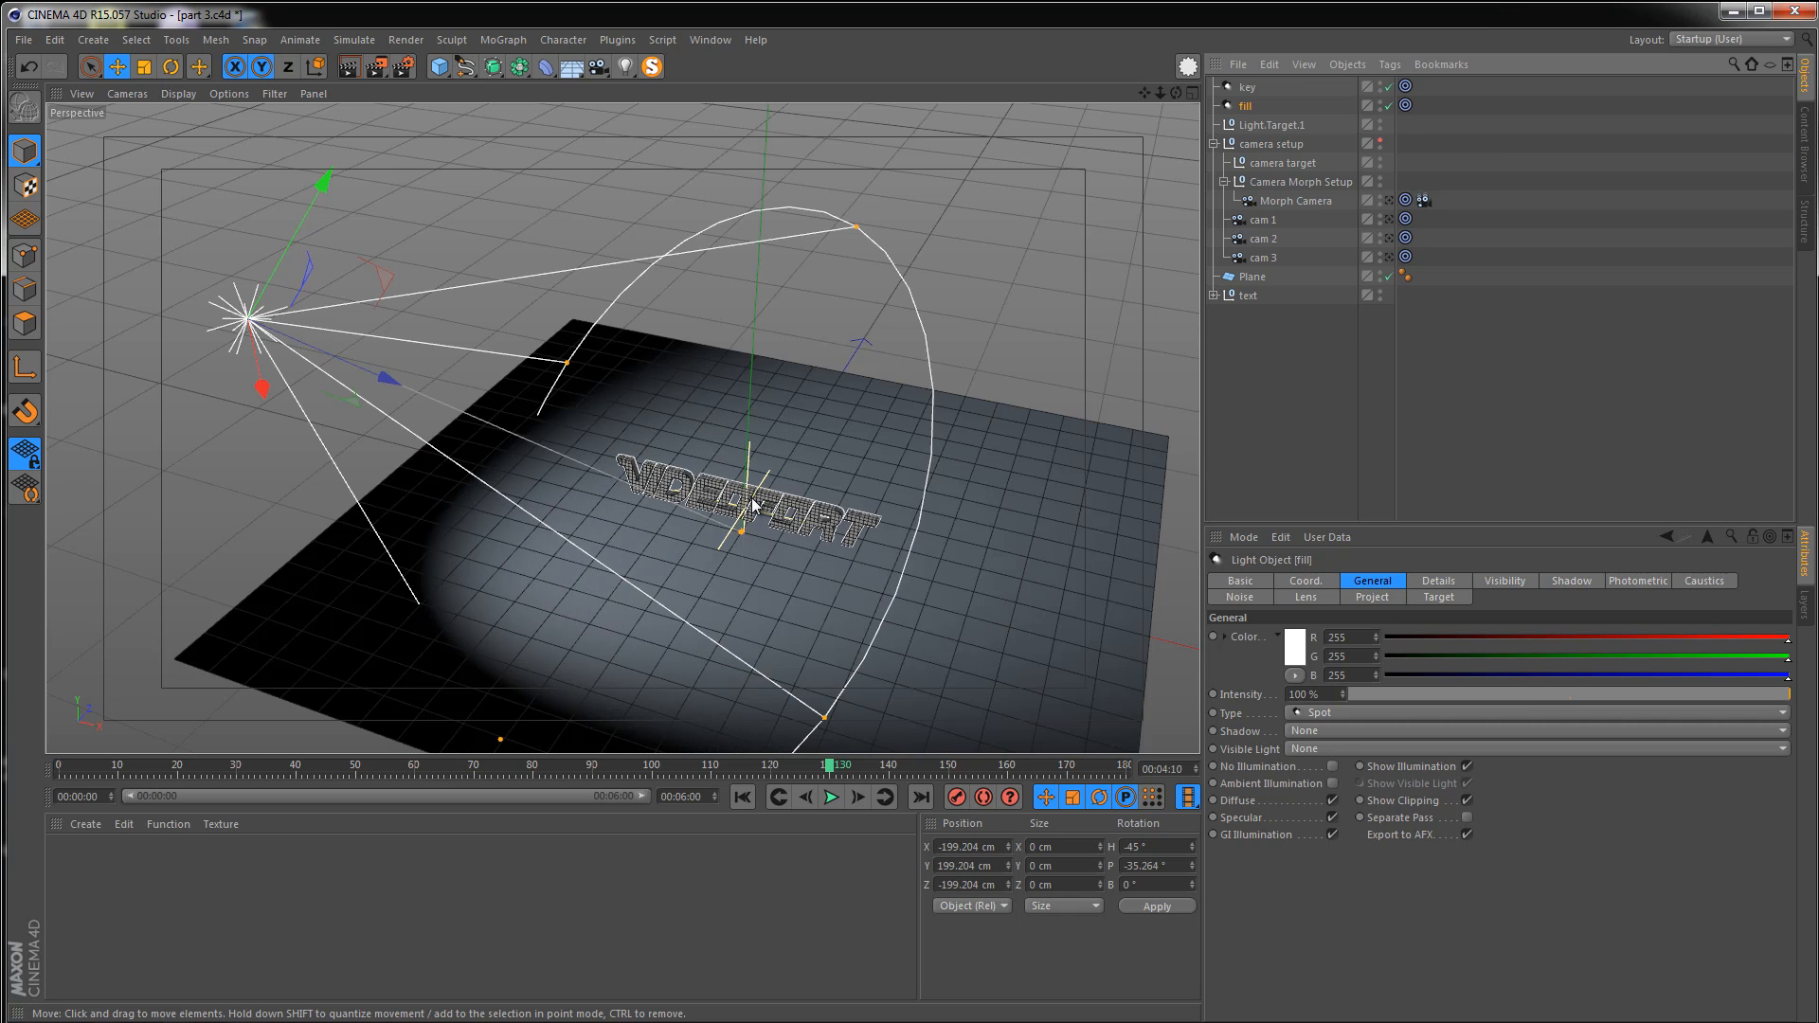
Mirror the fill light to the opposite side with X position 199.204 cm and heading 45°
drag(944, 848, 914, 850)
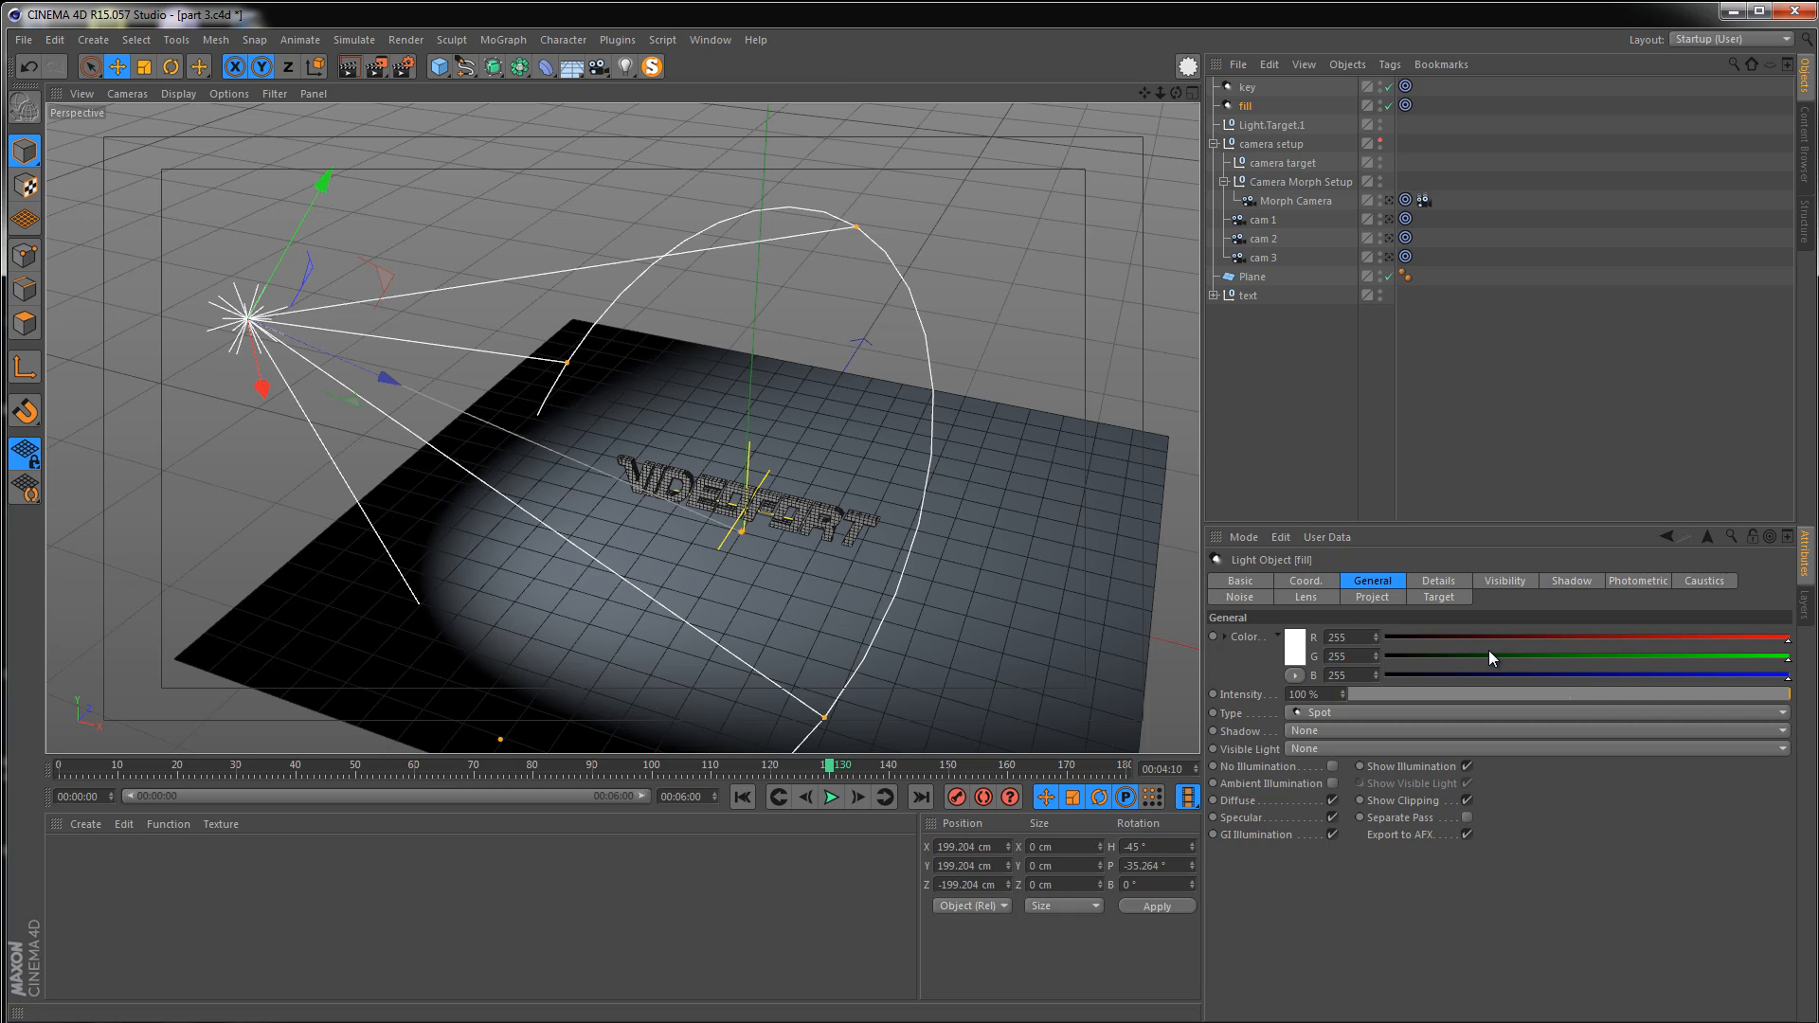
key(Return)
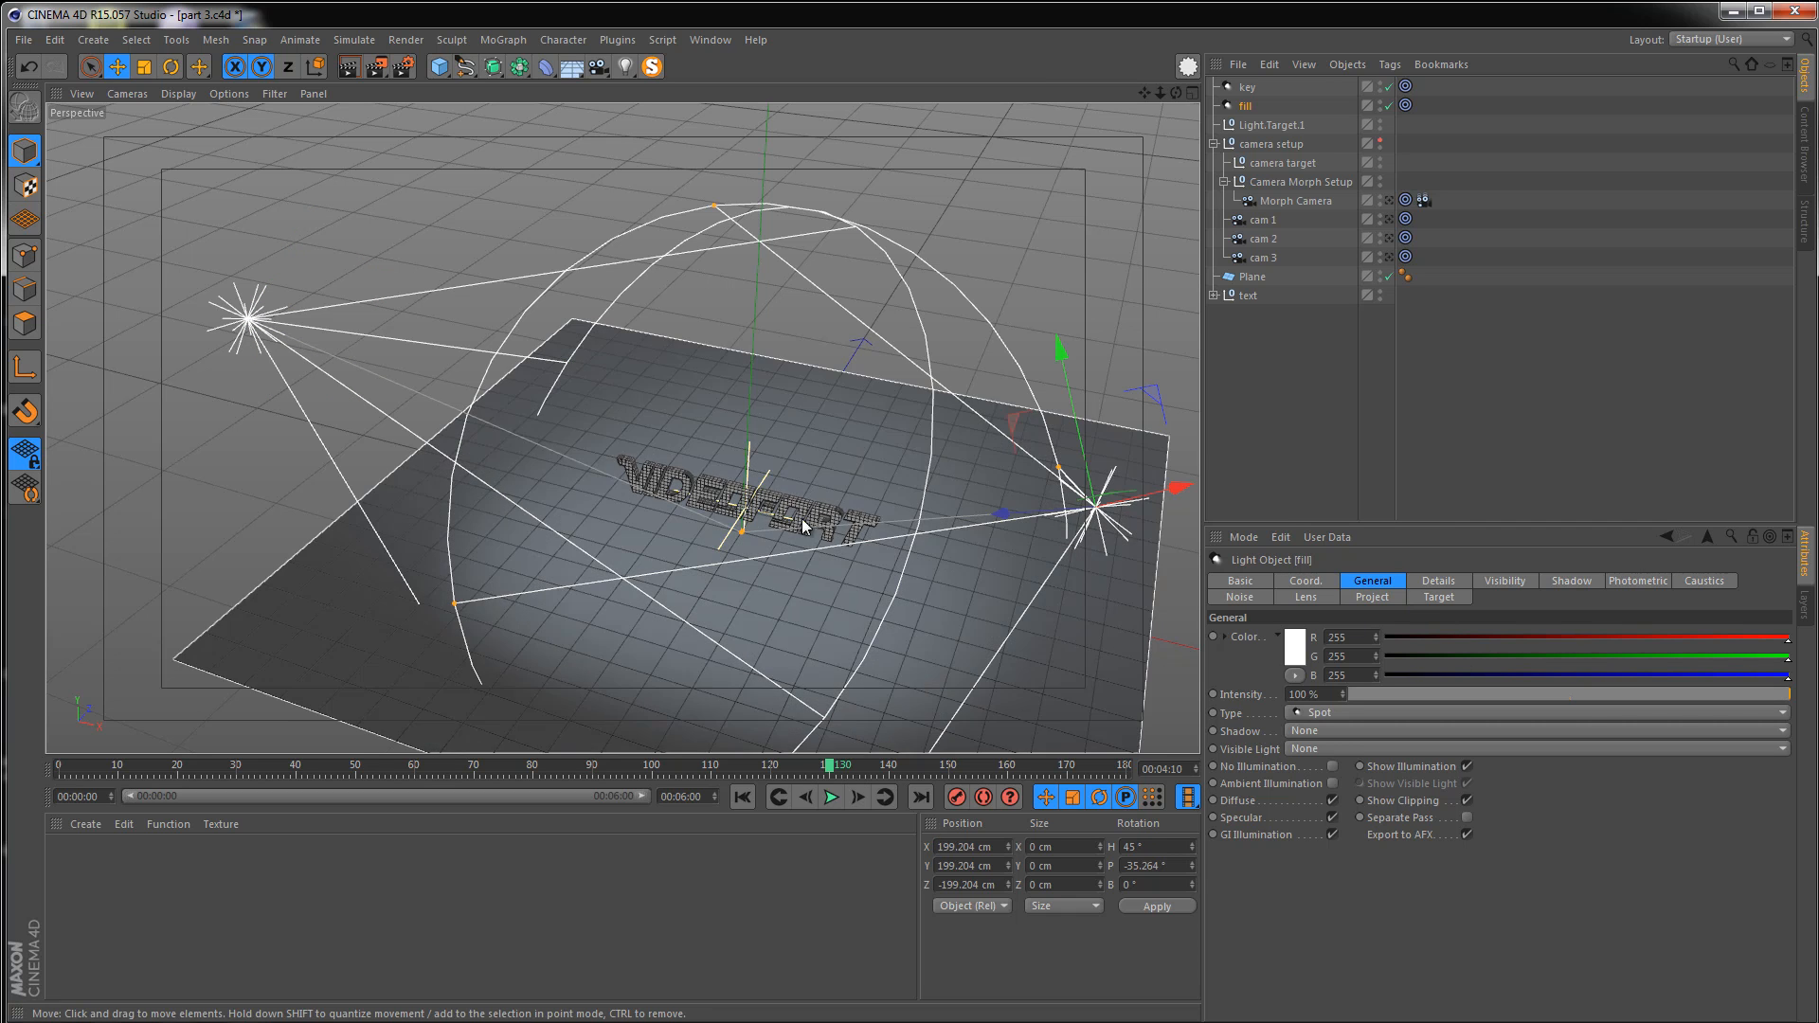
drag(801, 519, 782, 474)
key(ctrl+z)
Set the fill light's intensity to 25%
alt+middle_drag(832, 511, 741, 468)
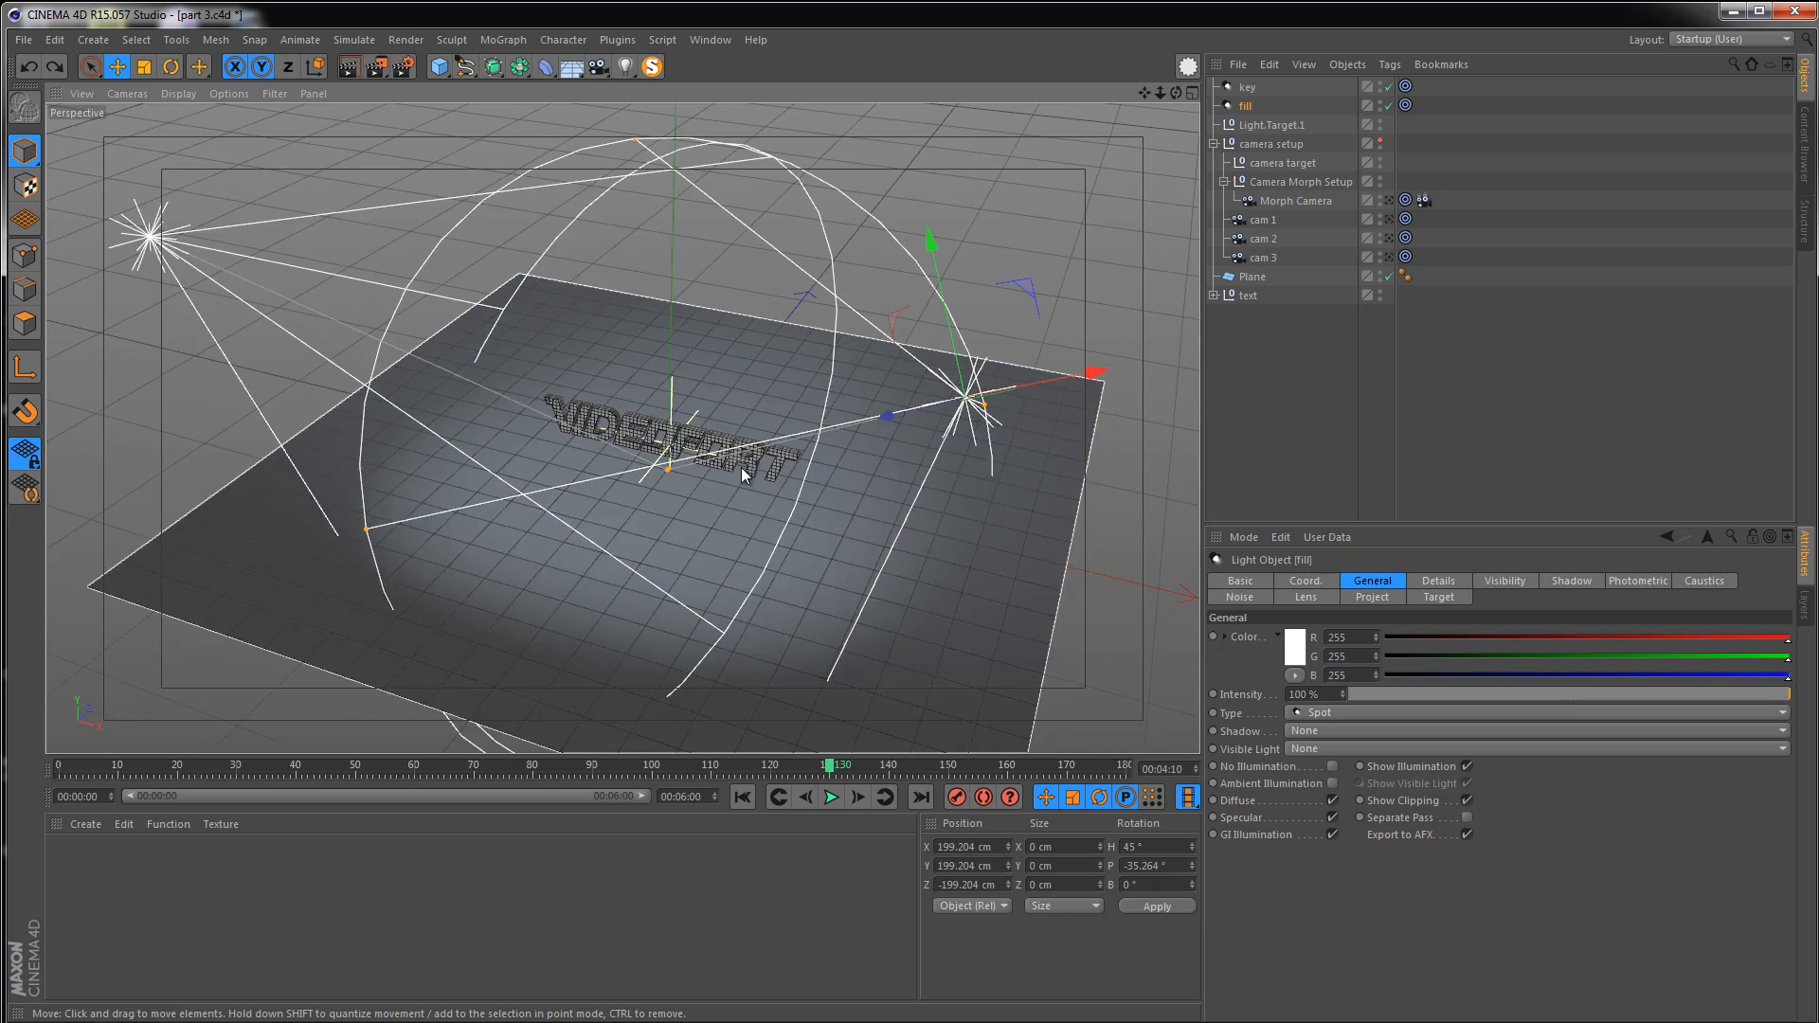
alt+right_drag(741, 468, 973, 369)
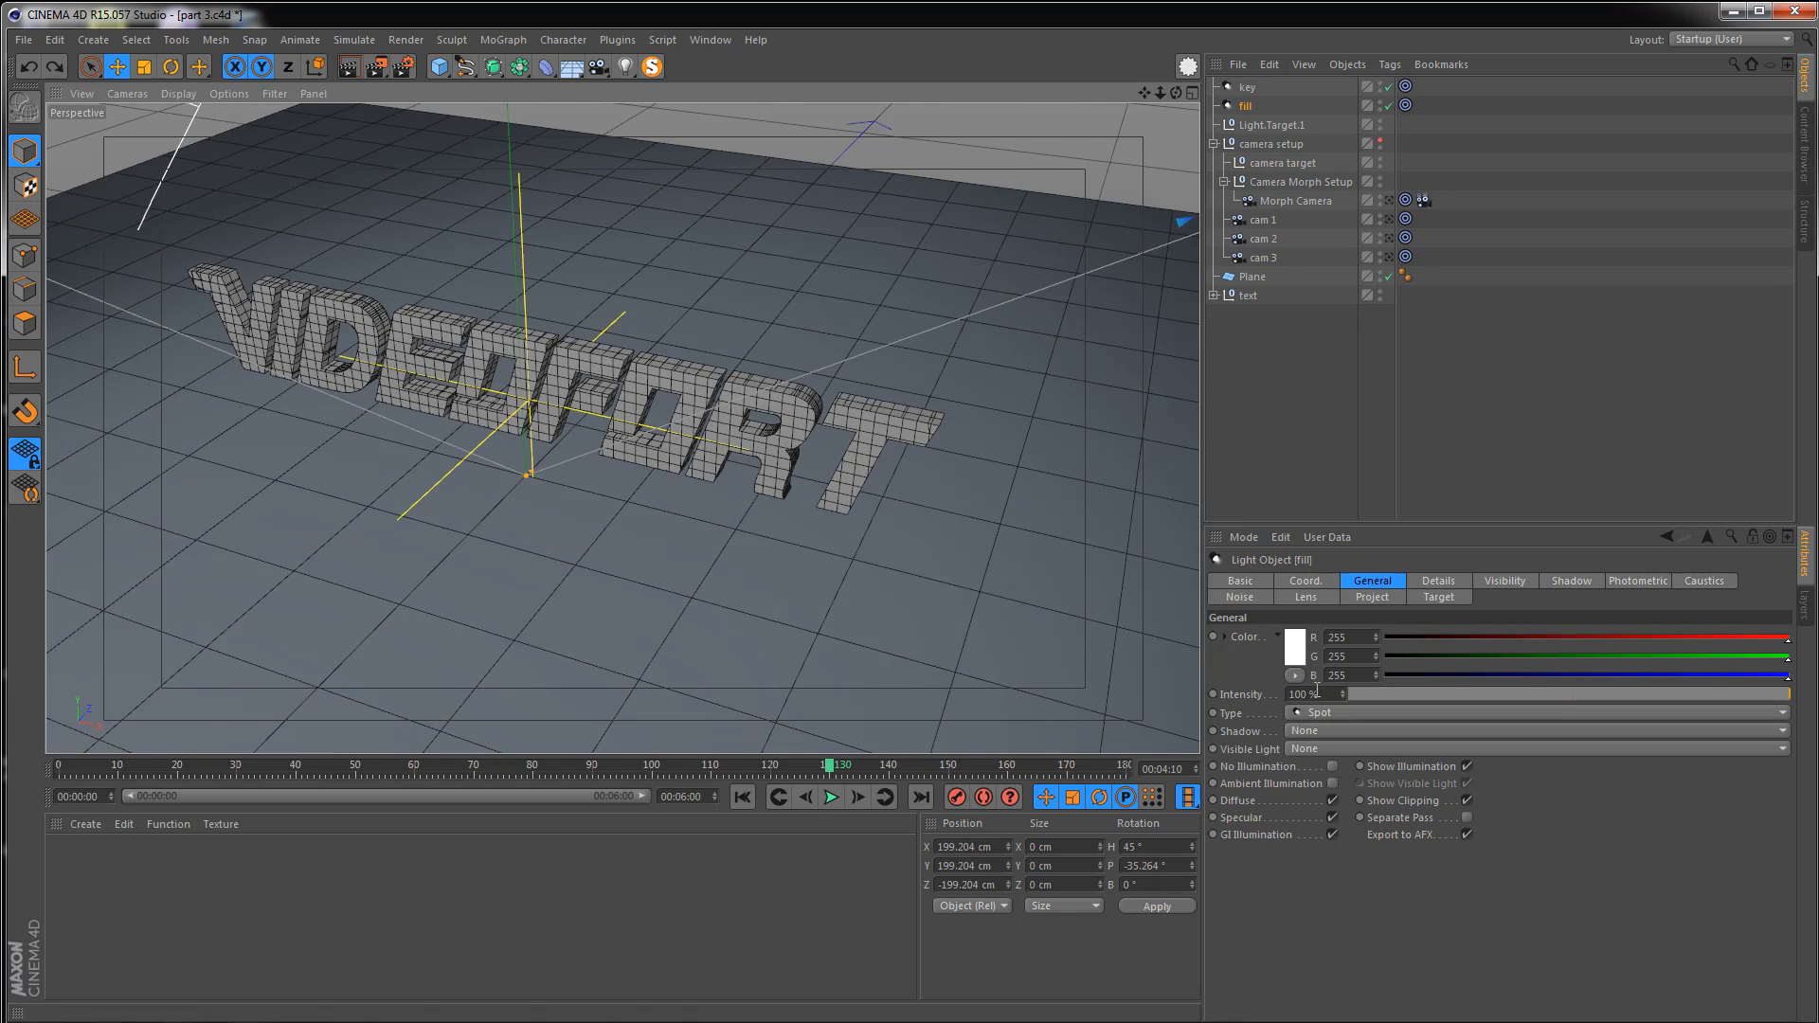
double_click(1318, 693)
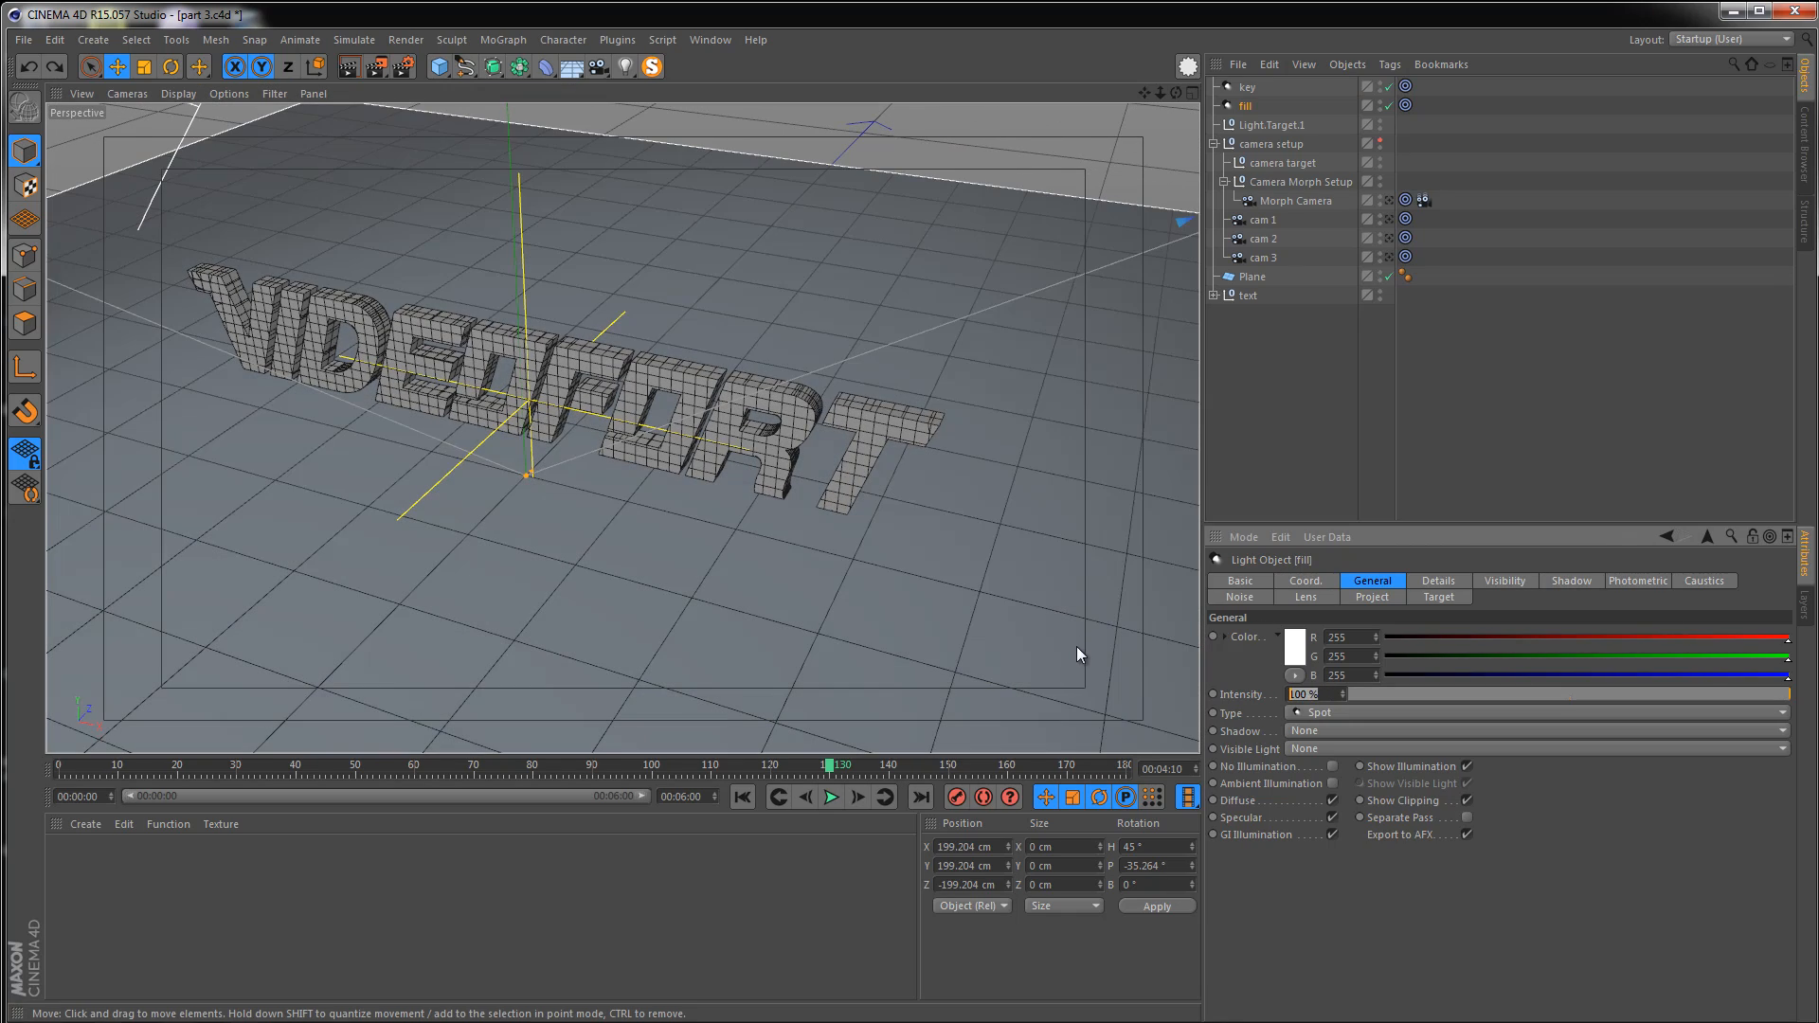
text(25)
key(Return)
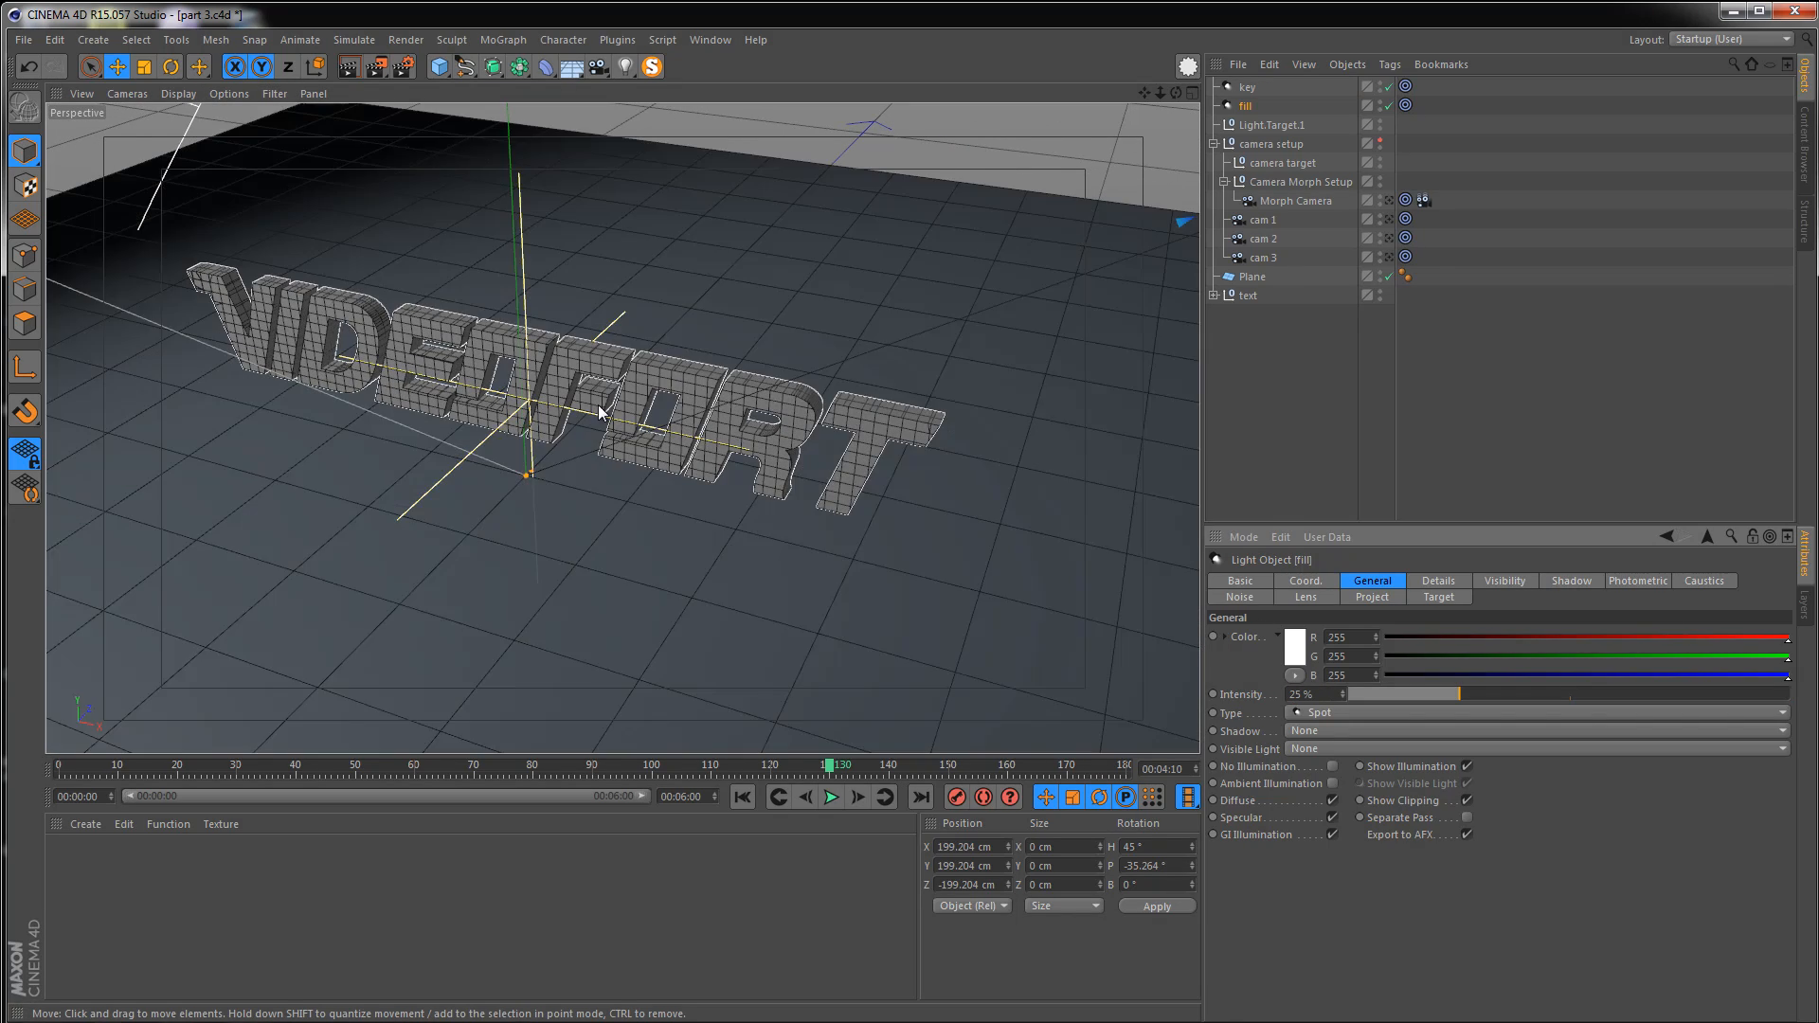
Render the viewport to check the lighting on the text, then orbit the view
alt+drag(636, 408, 410, 331)
scroll(524, 416, up, 5)
alt+middle_drag(549, 405, 525, 375)
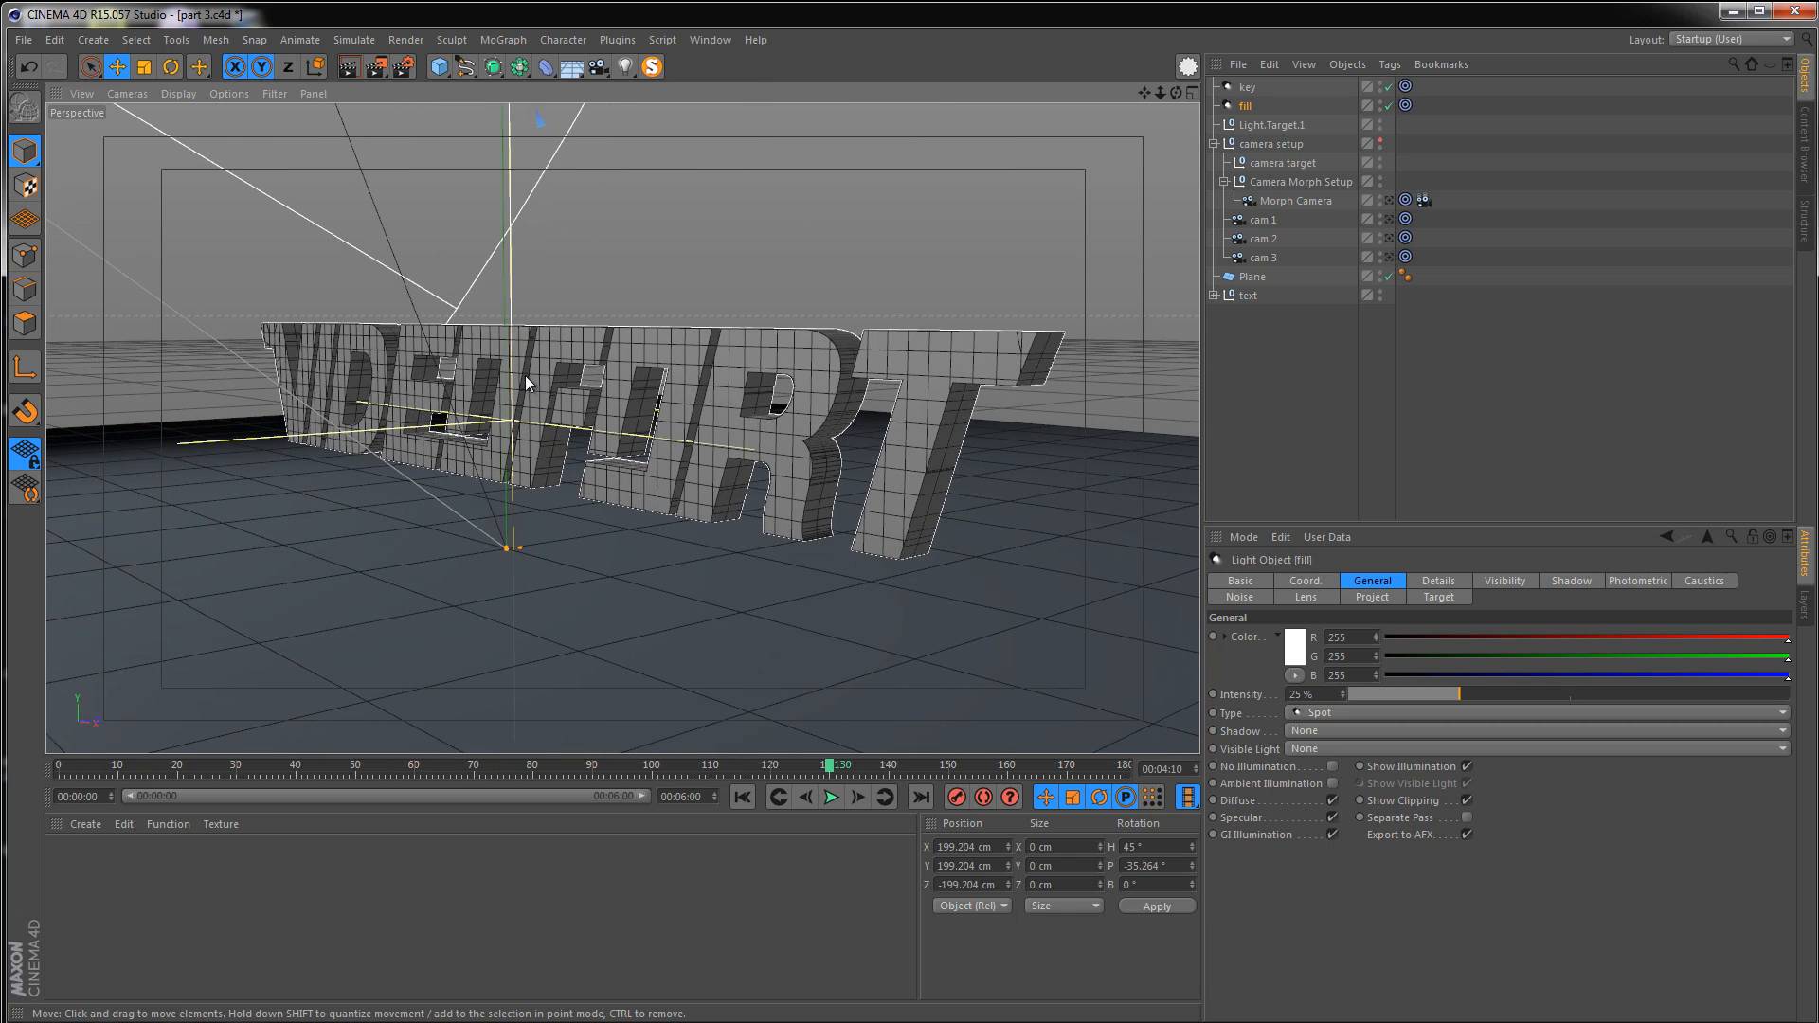
click(351, 67)
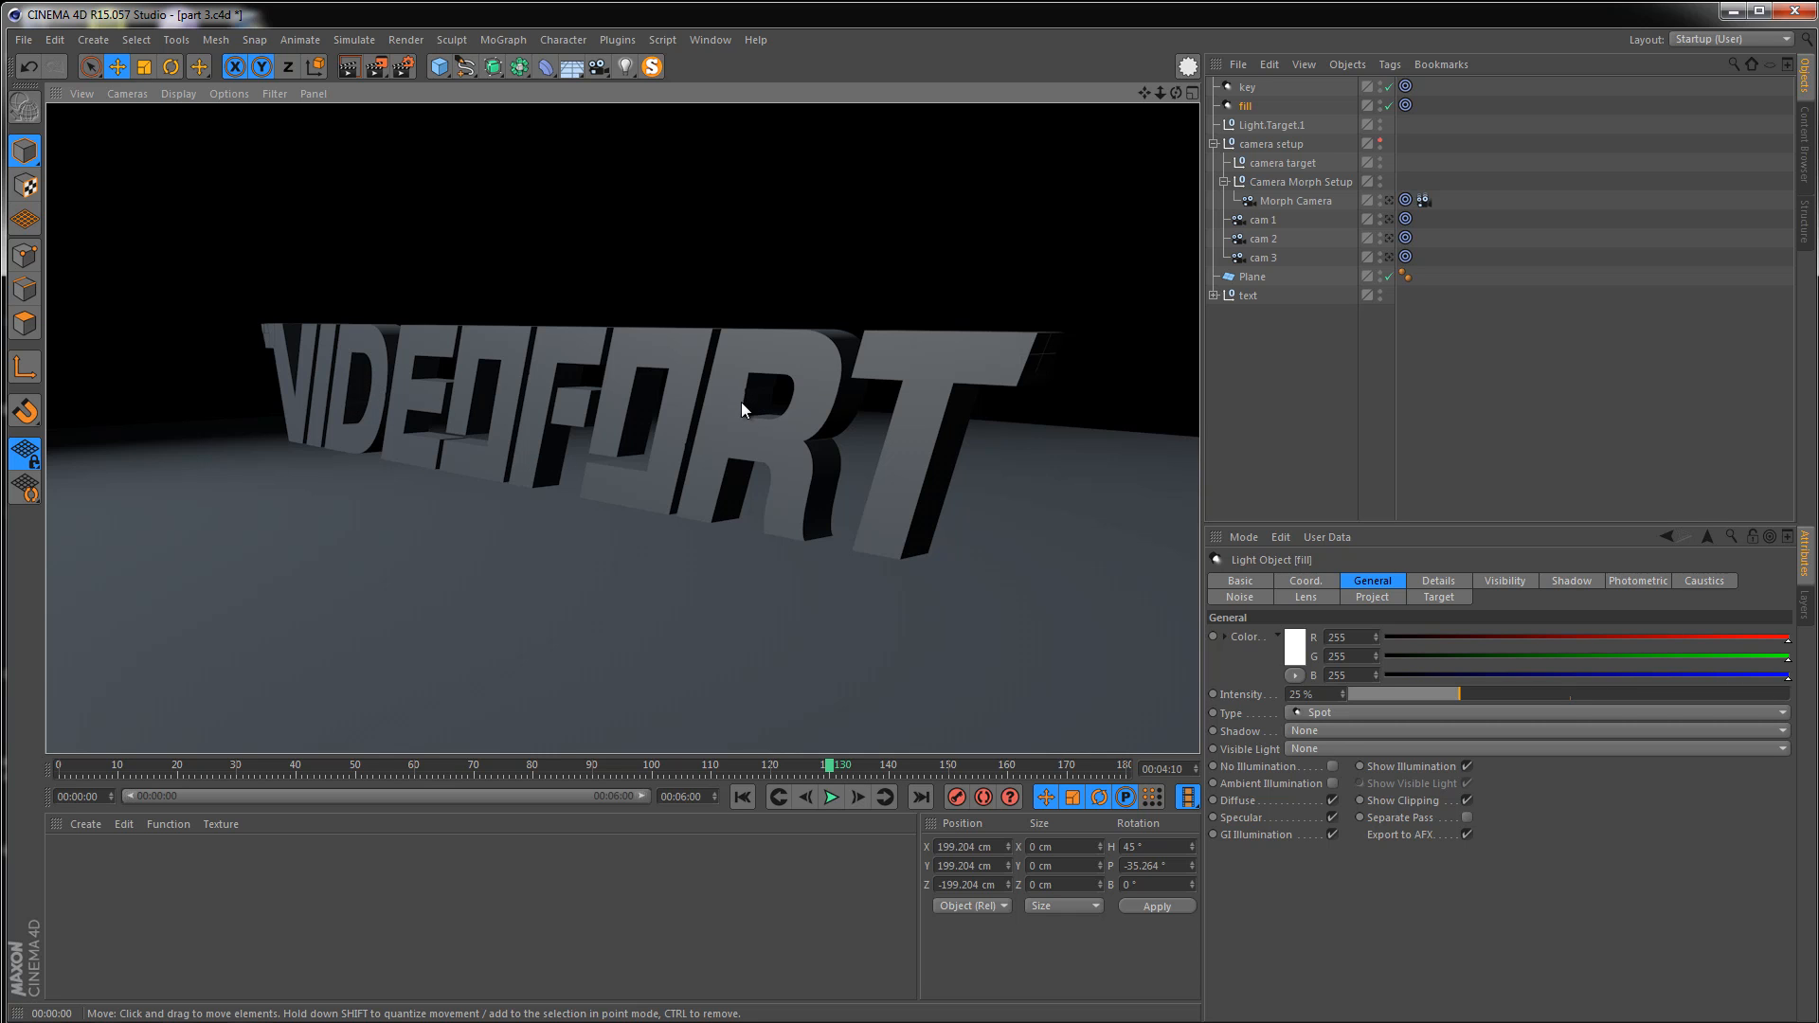
alt+right_drag(627, 385, 541, 407)
mouse_move(542, 406)
alt+mouse_down()
mouse_move(706, 459)
mouse_move(453, 425)
alt+mouse_up()
alt+right_drag(453, 424, 671, 426)
alt+drag(585, 402, 612, 428)
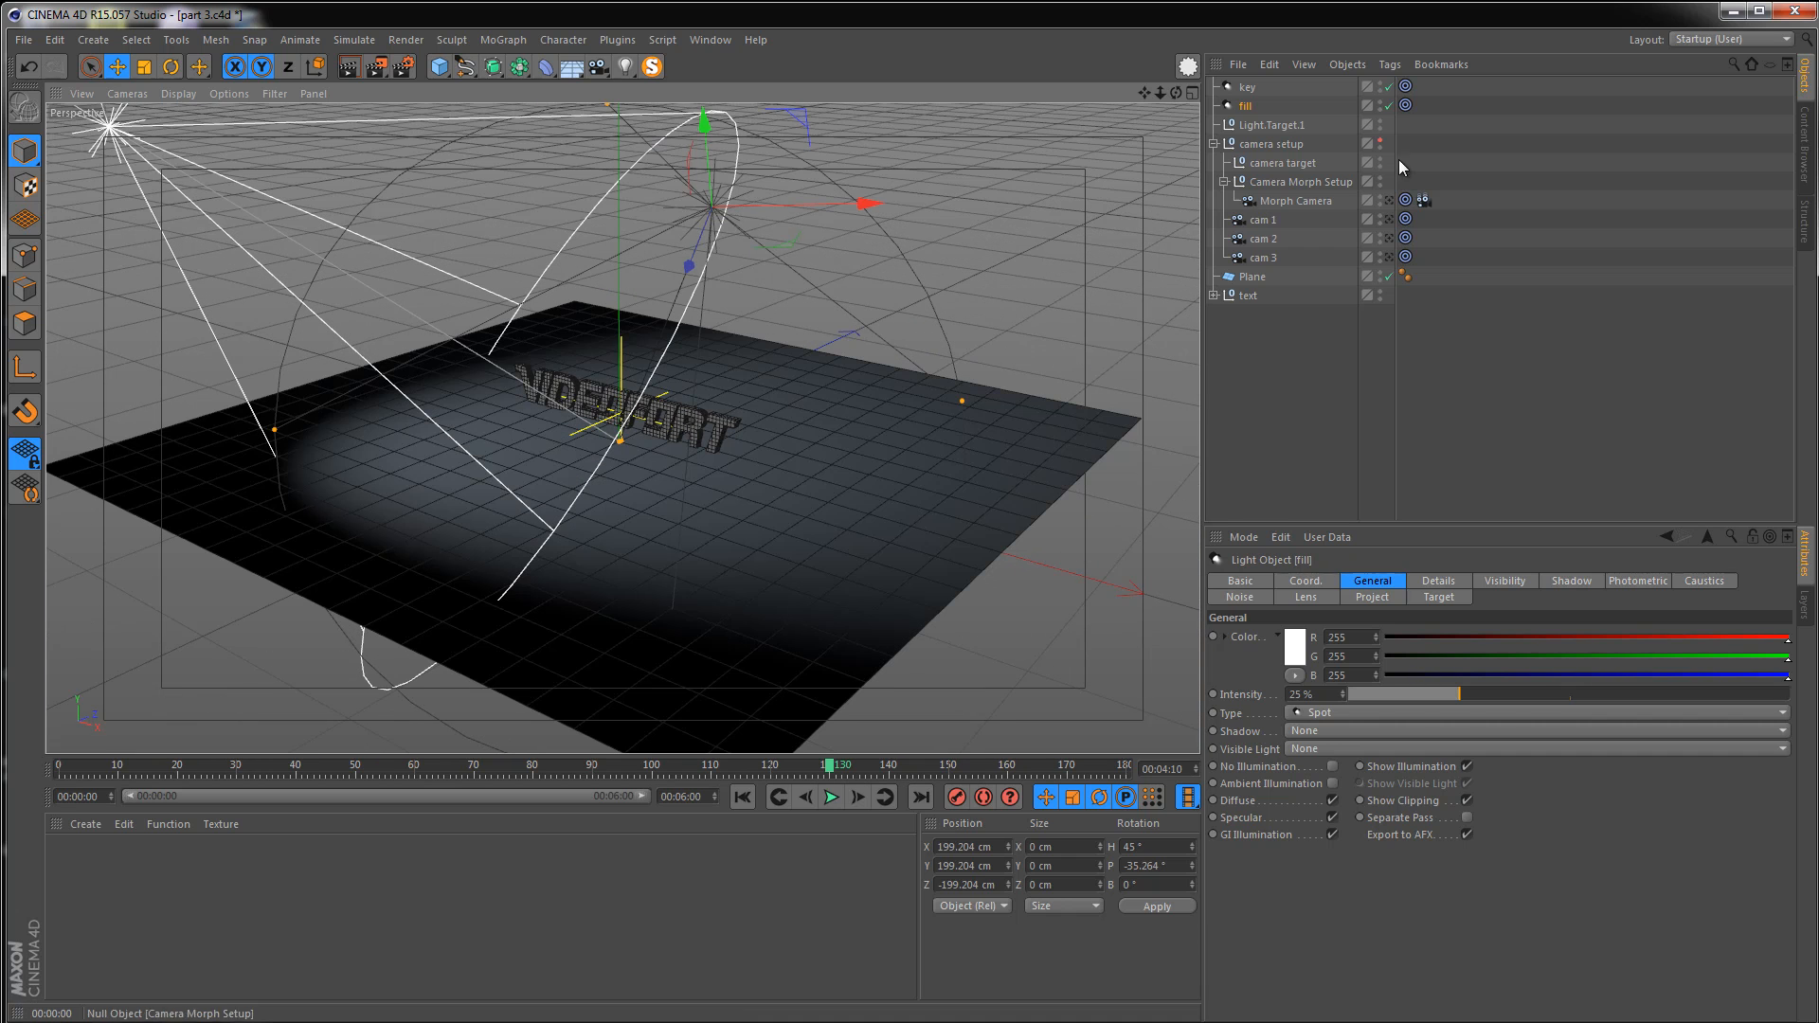
Duplicate the fill light and rename the copy back
ctrl+drag(1247, 114, 1247, 117)
double_click(1261, 127)
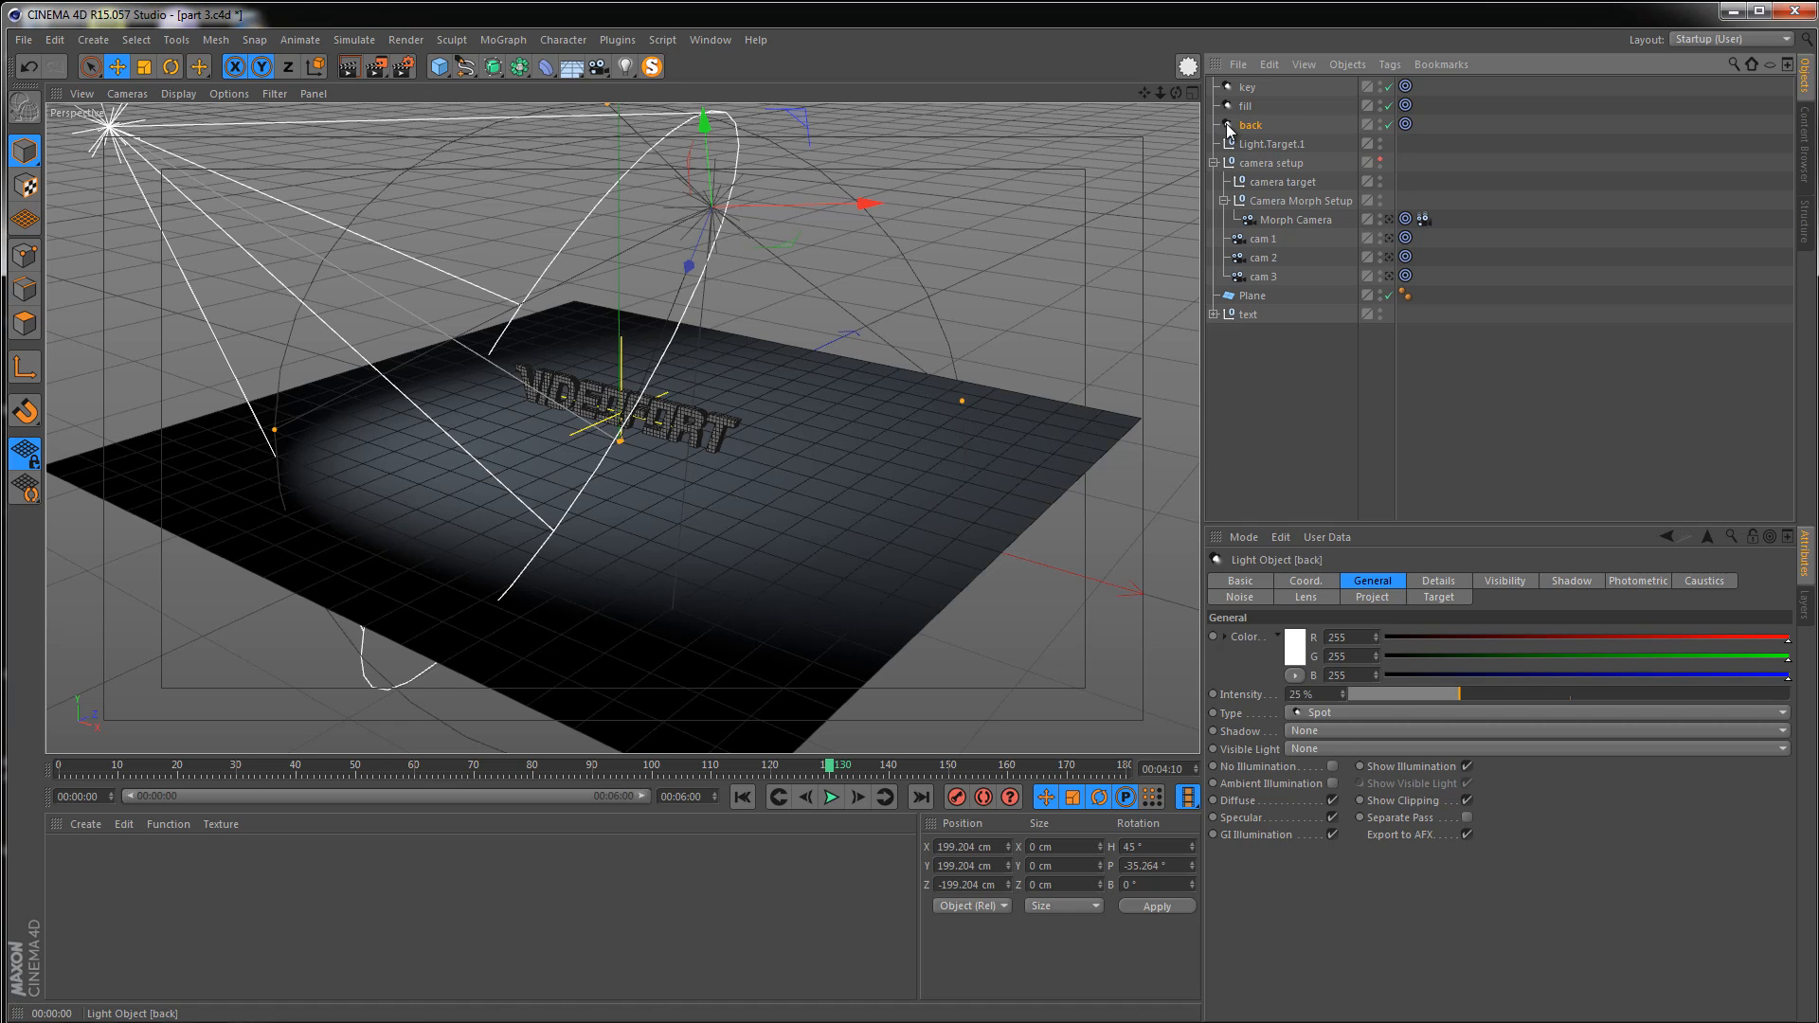
key(Return)
Place the back light at Z position 199.204 cm with heading 135°
click(942, 885)
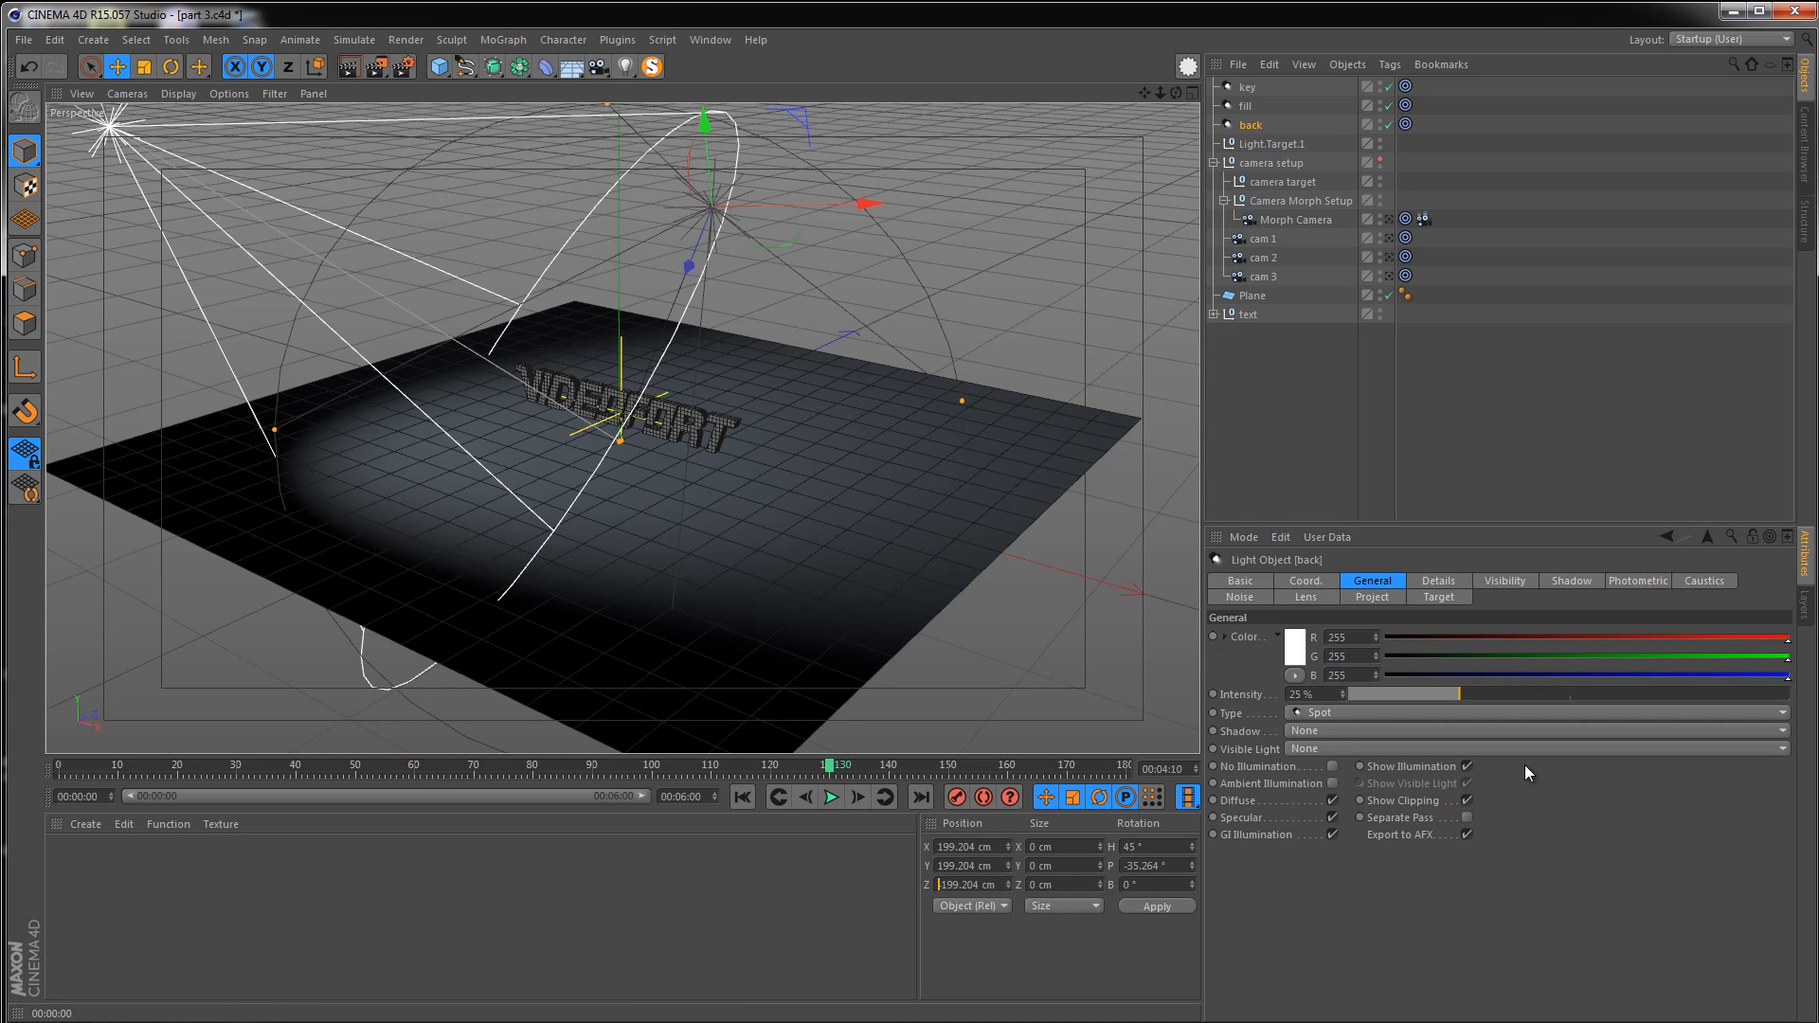
key(Return)
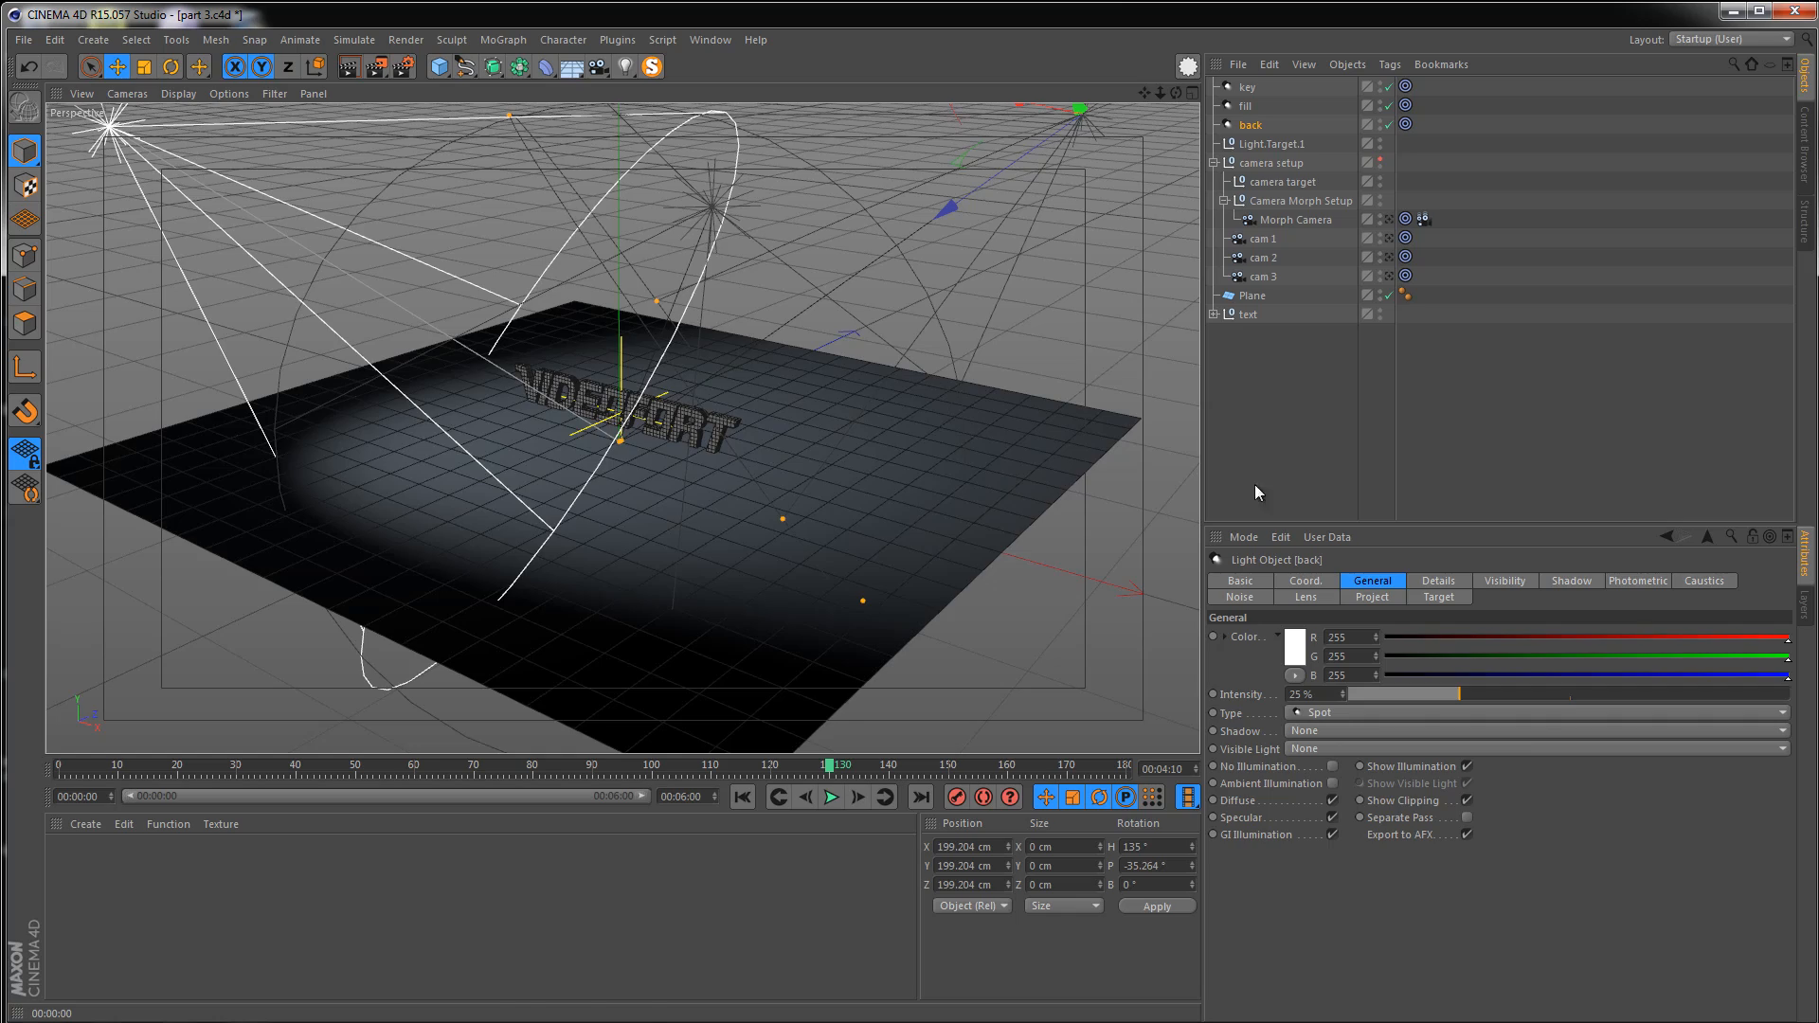
Move the back light behind and above the text to about X 117 cm, Y 89 cm, Z 368 cm
alt+drag(1089, 492, 622, 229)
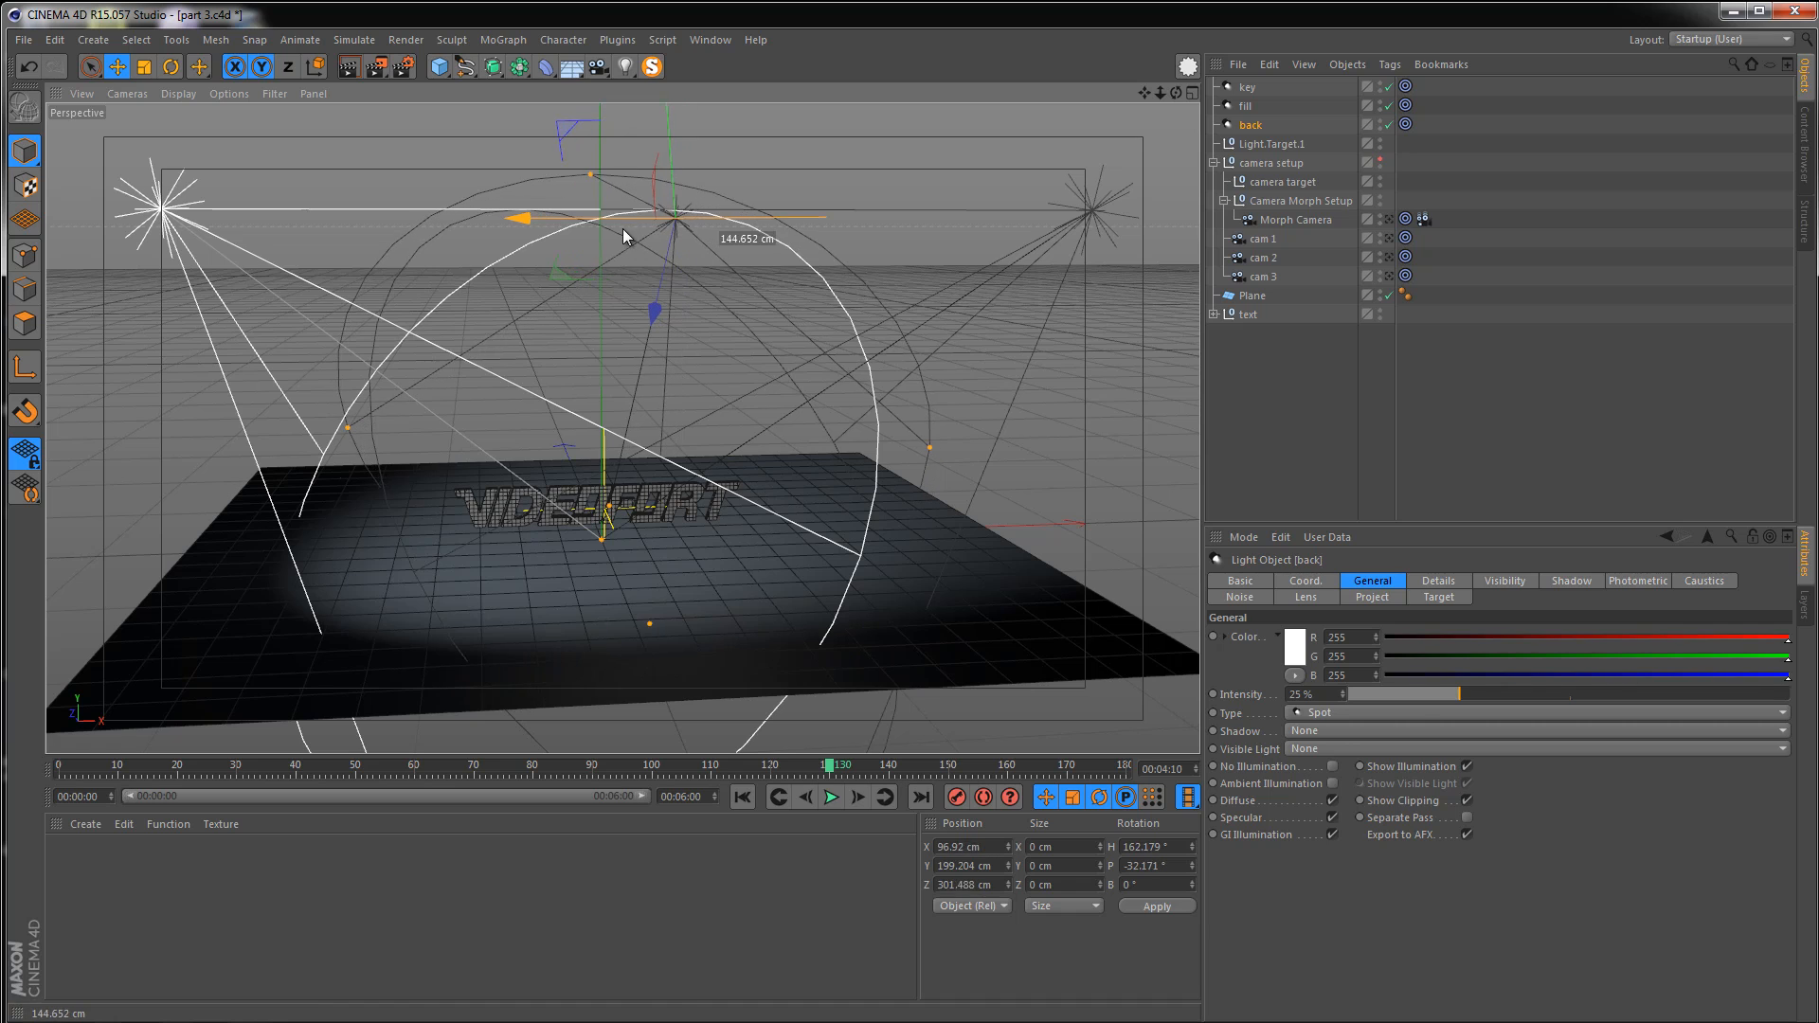
drag(673, 140, 675, 269)
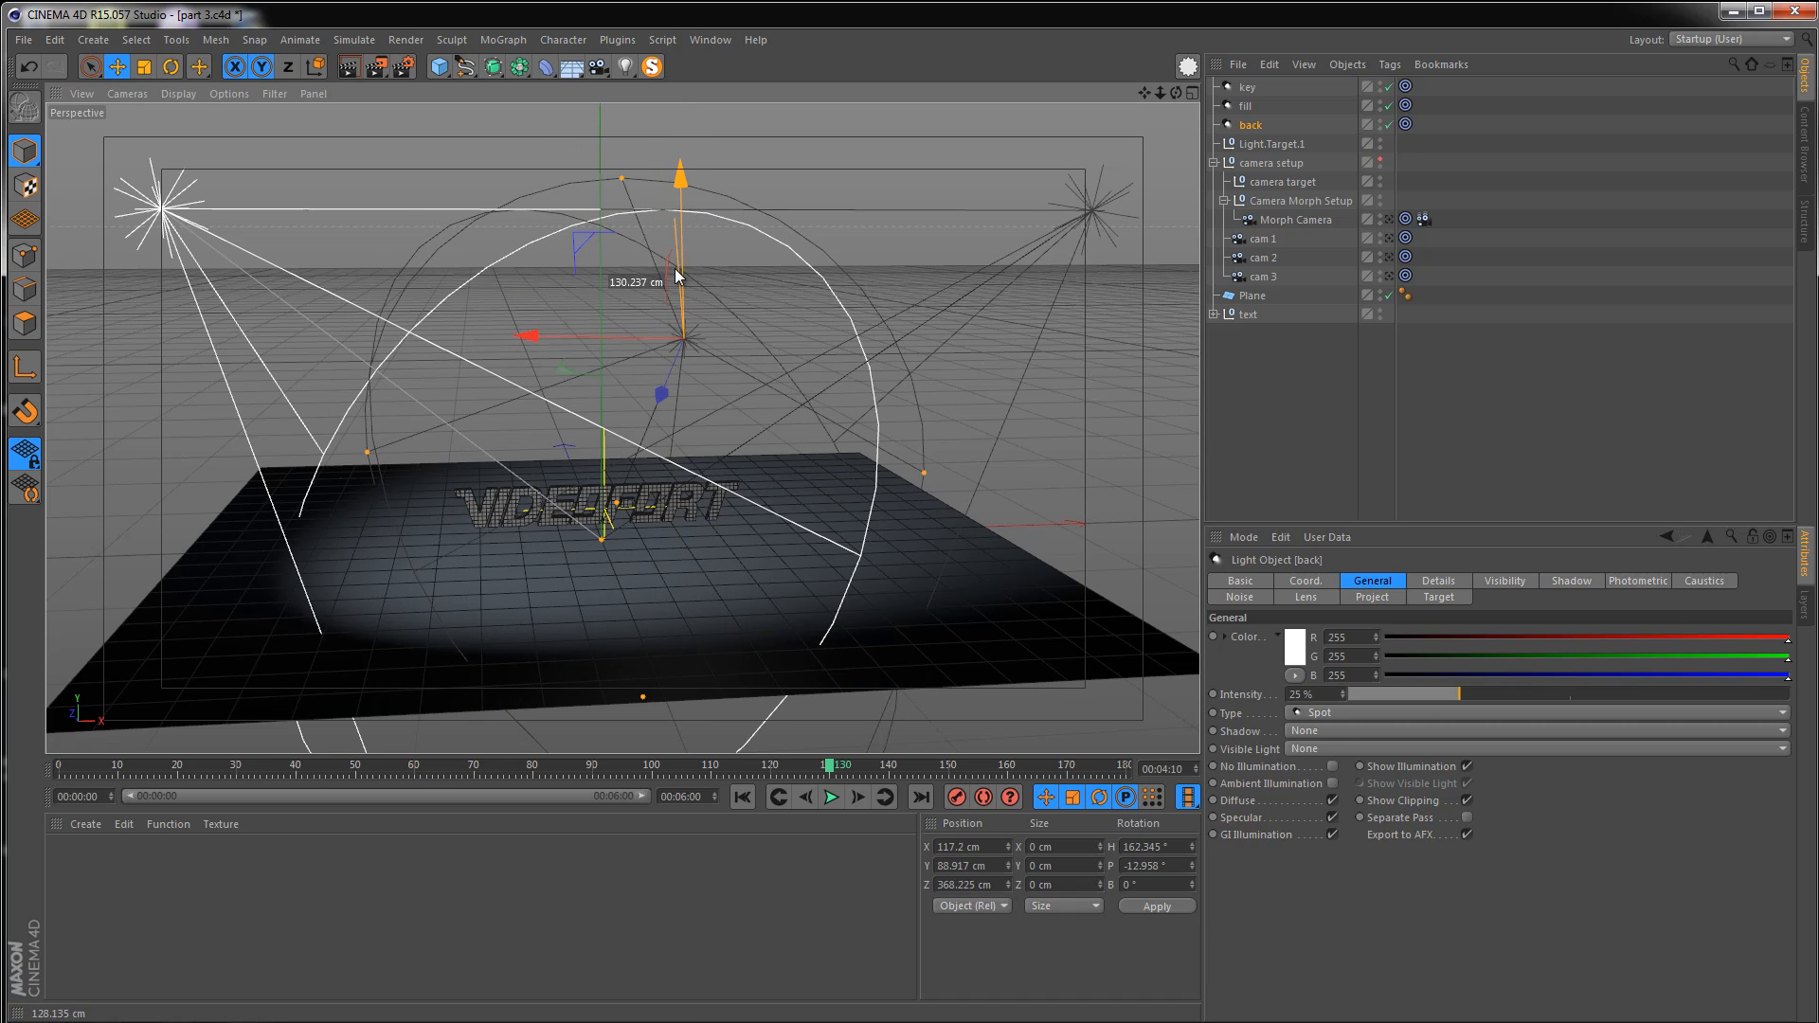
Set the back light's intensity to 150%
mouse_move(654, 408)
alt+mouse_down()
mouse_move(594, 533)
mouse_move(315, 598)
alt+mouse_up()
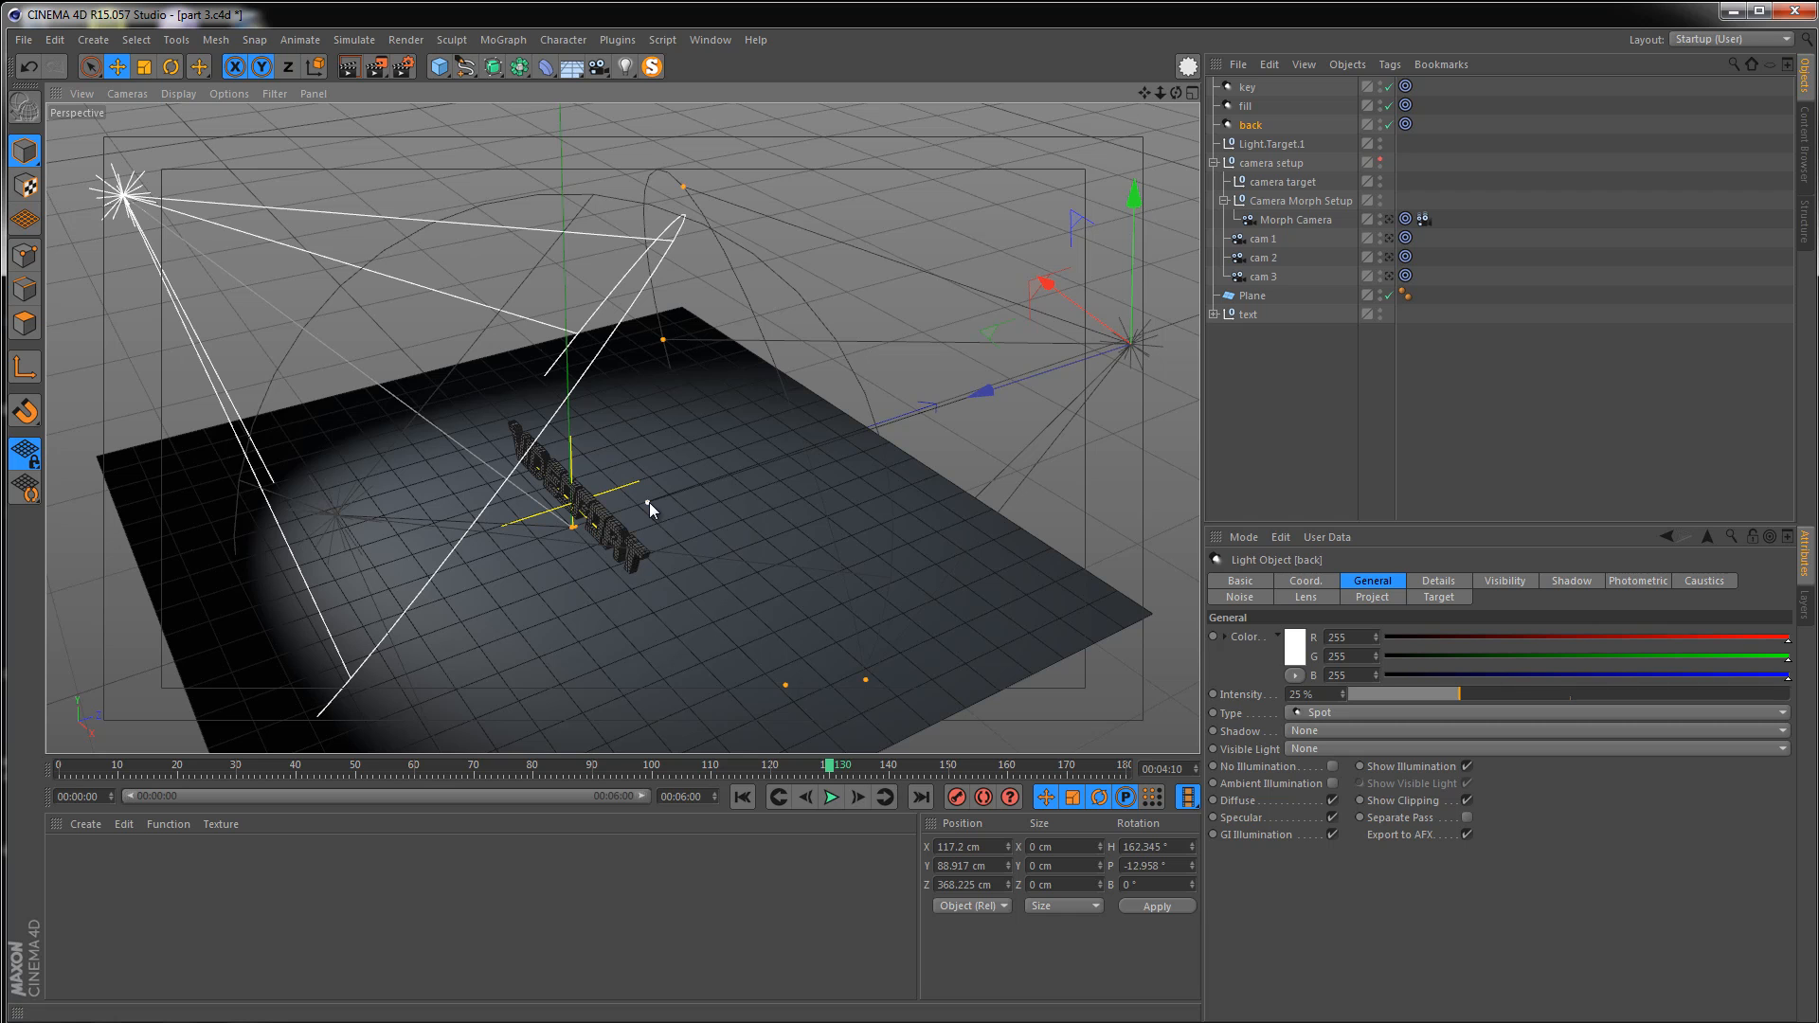
drag(650, 502, 576, 525)
scroll(572, 526, up, 2)
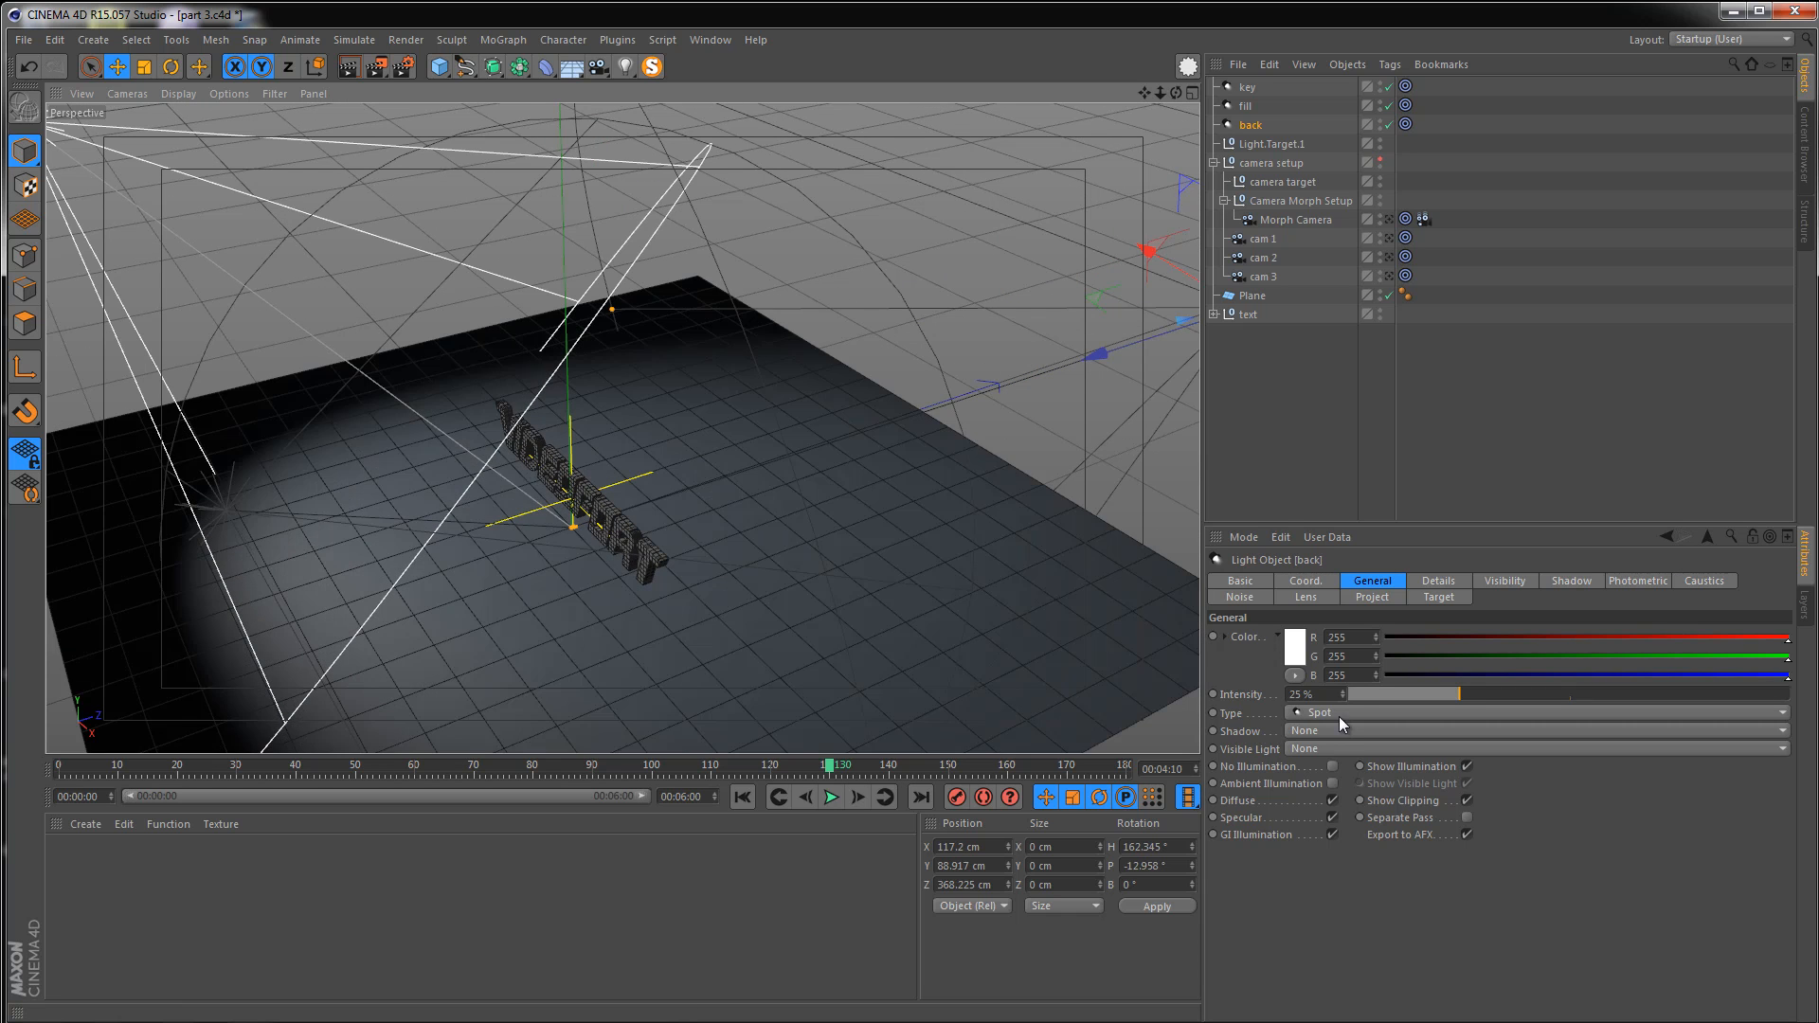
click(1312, 695)
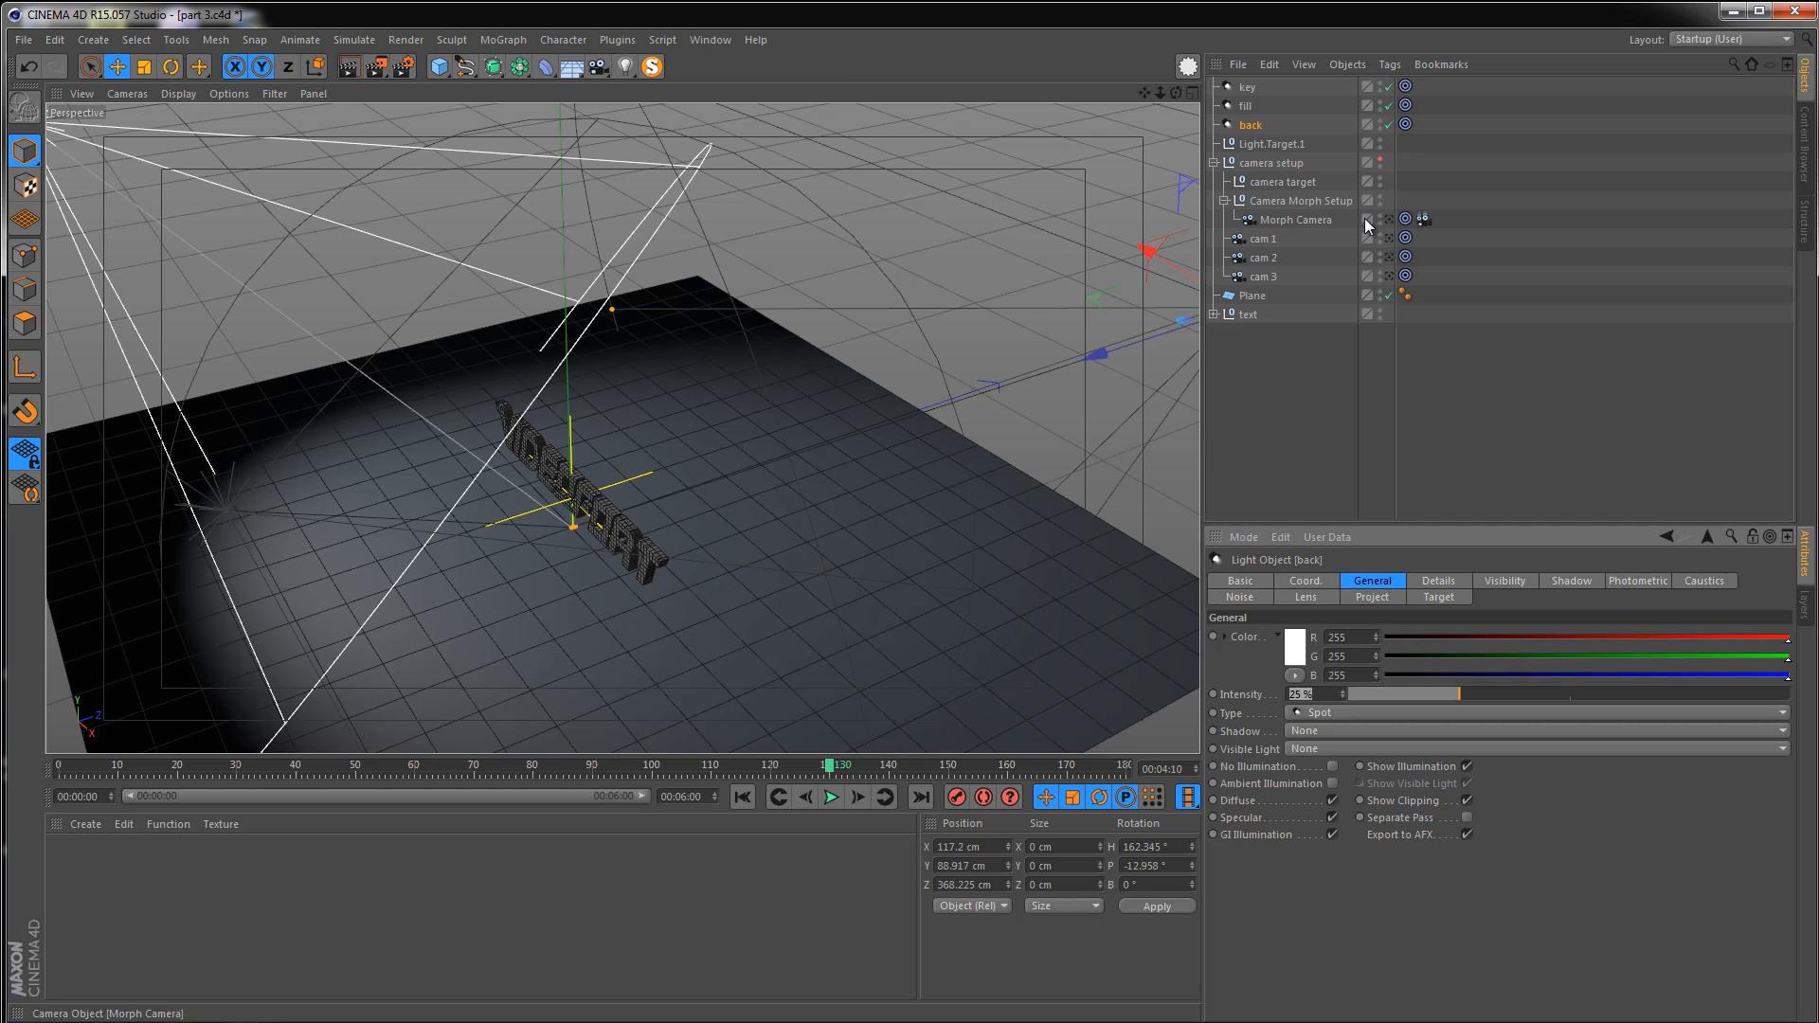
text(150)
key(Return)
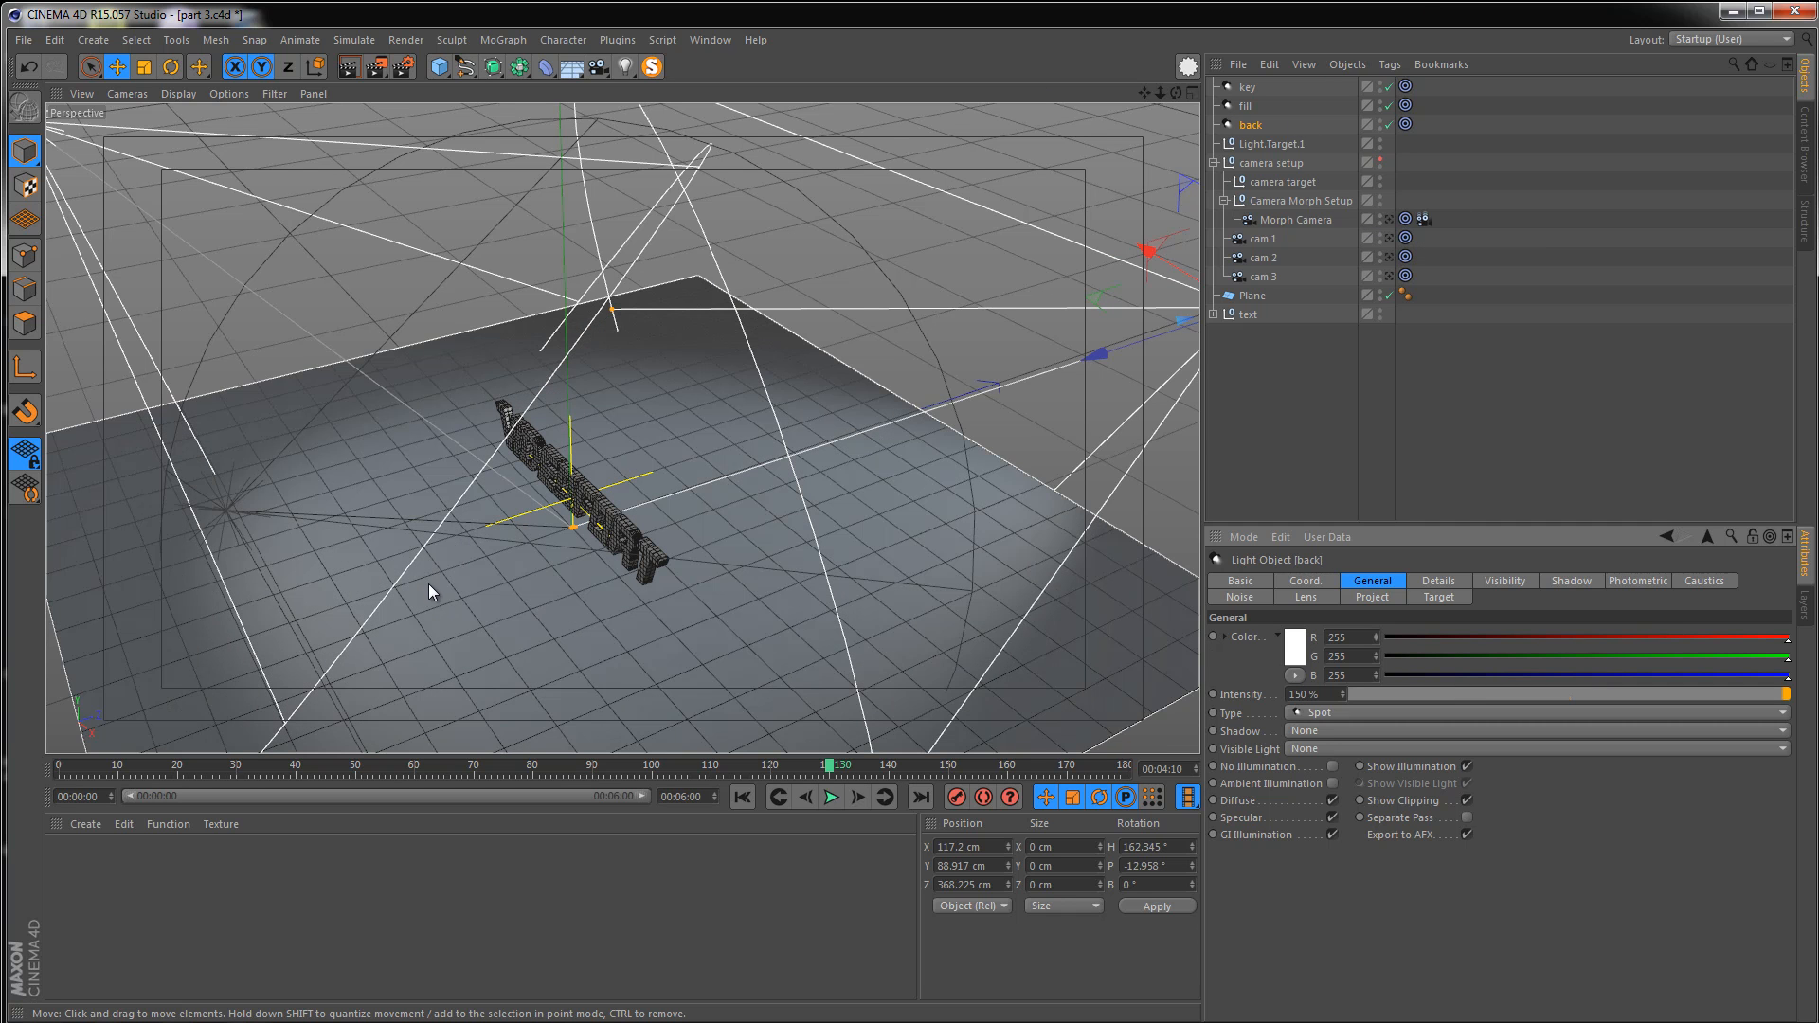
Render the viewport again to review the back light's effect on the text and orbit around the scene
alt+drag(495, 549, 377, 386)
click(350, 66)
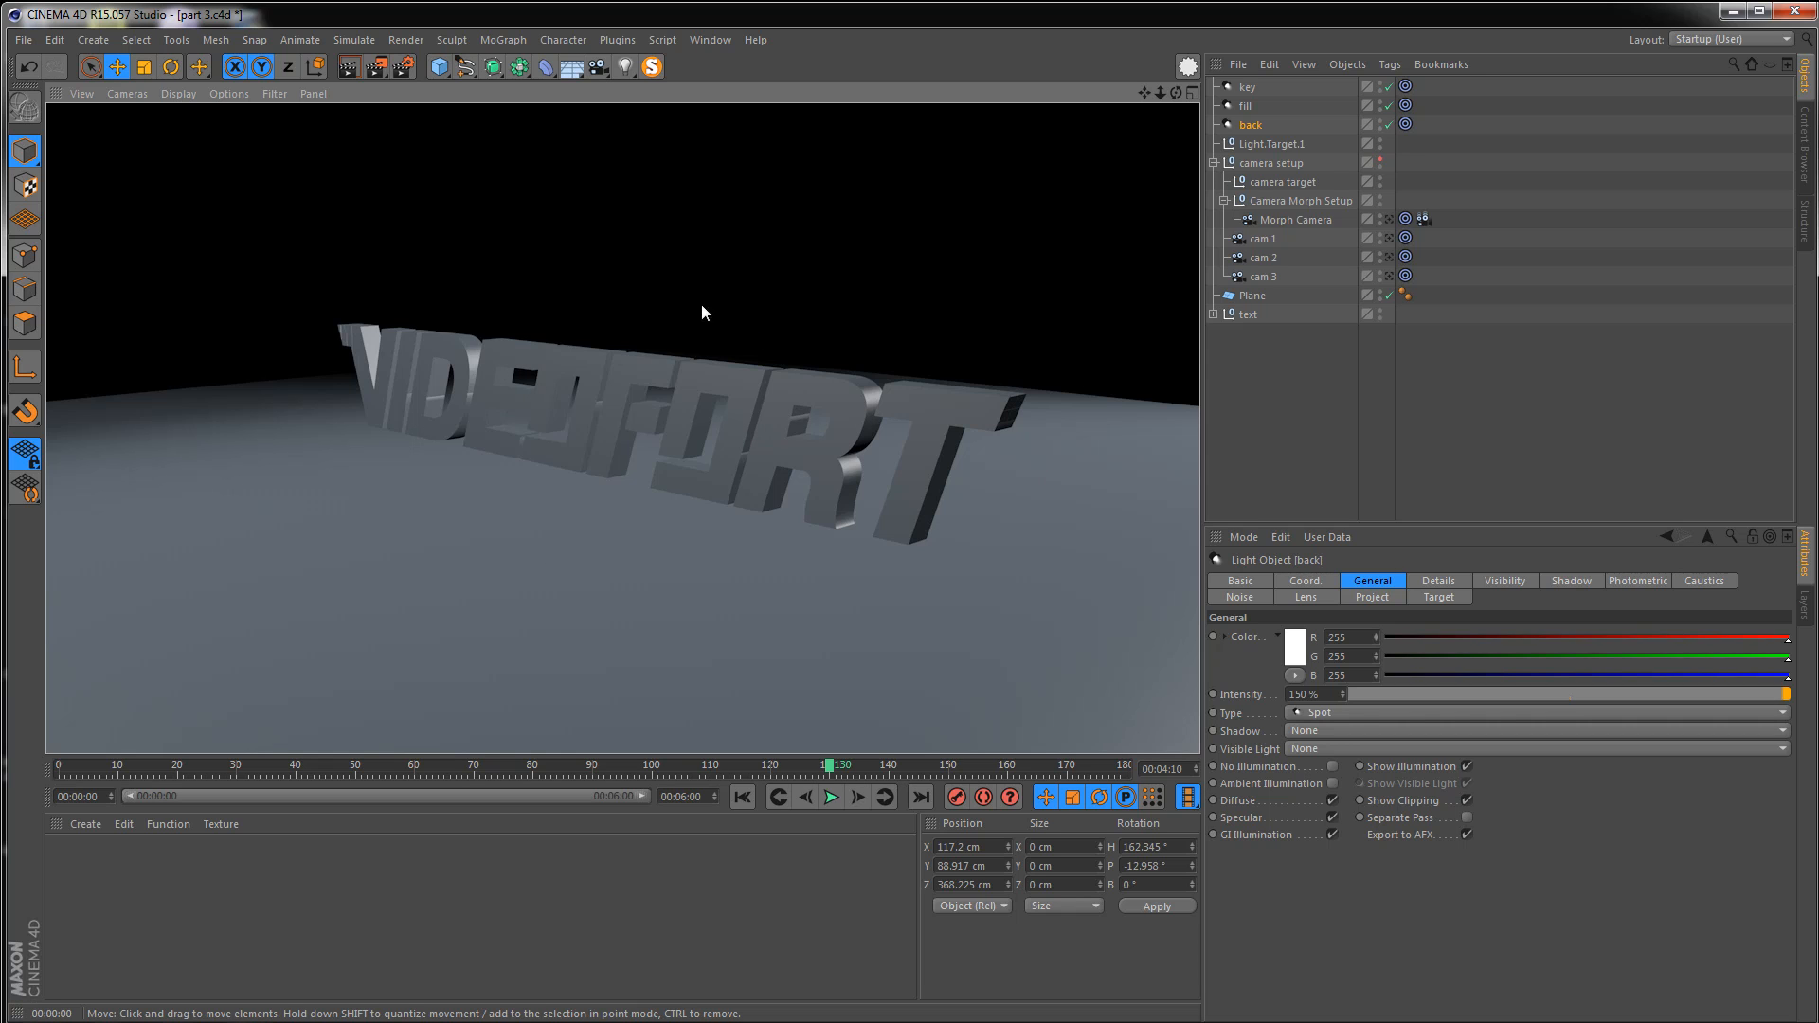
mouse_move(550, 421)
alt+right_down()
mouse_move(481, 415)
mouse_move(514, 434)
mouse_move(488, 435)
alt+right_up()
alt+drag(591, 446, 755, 609)
drag(1049, 490, 905, 486)
alt+drag(545, 461, 555, 317)
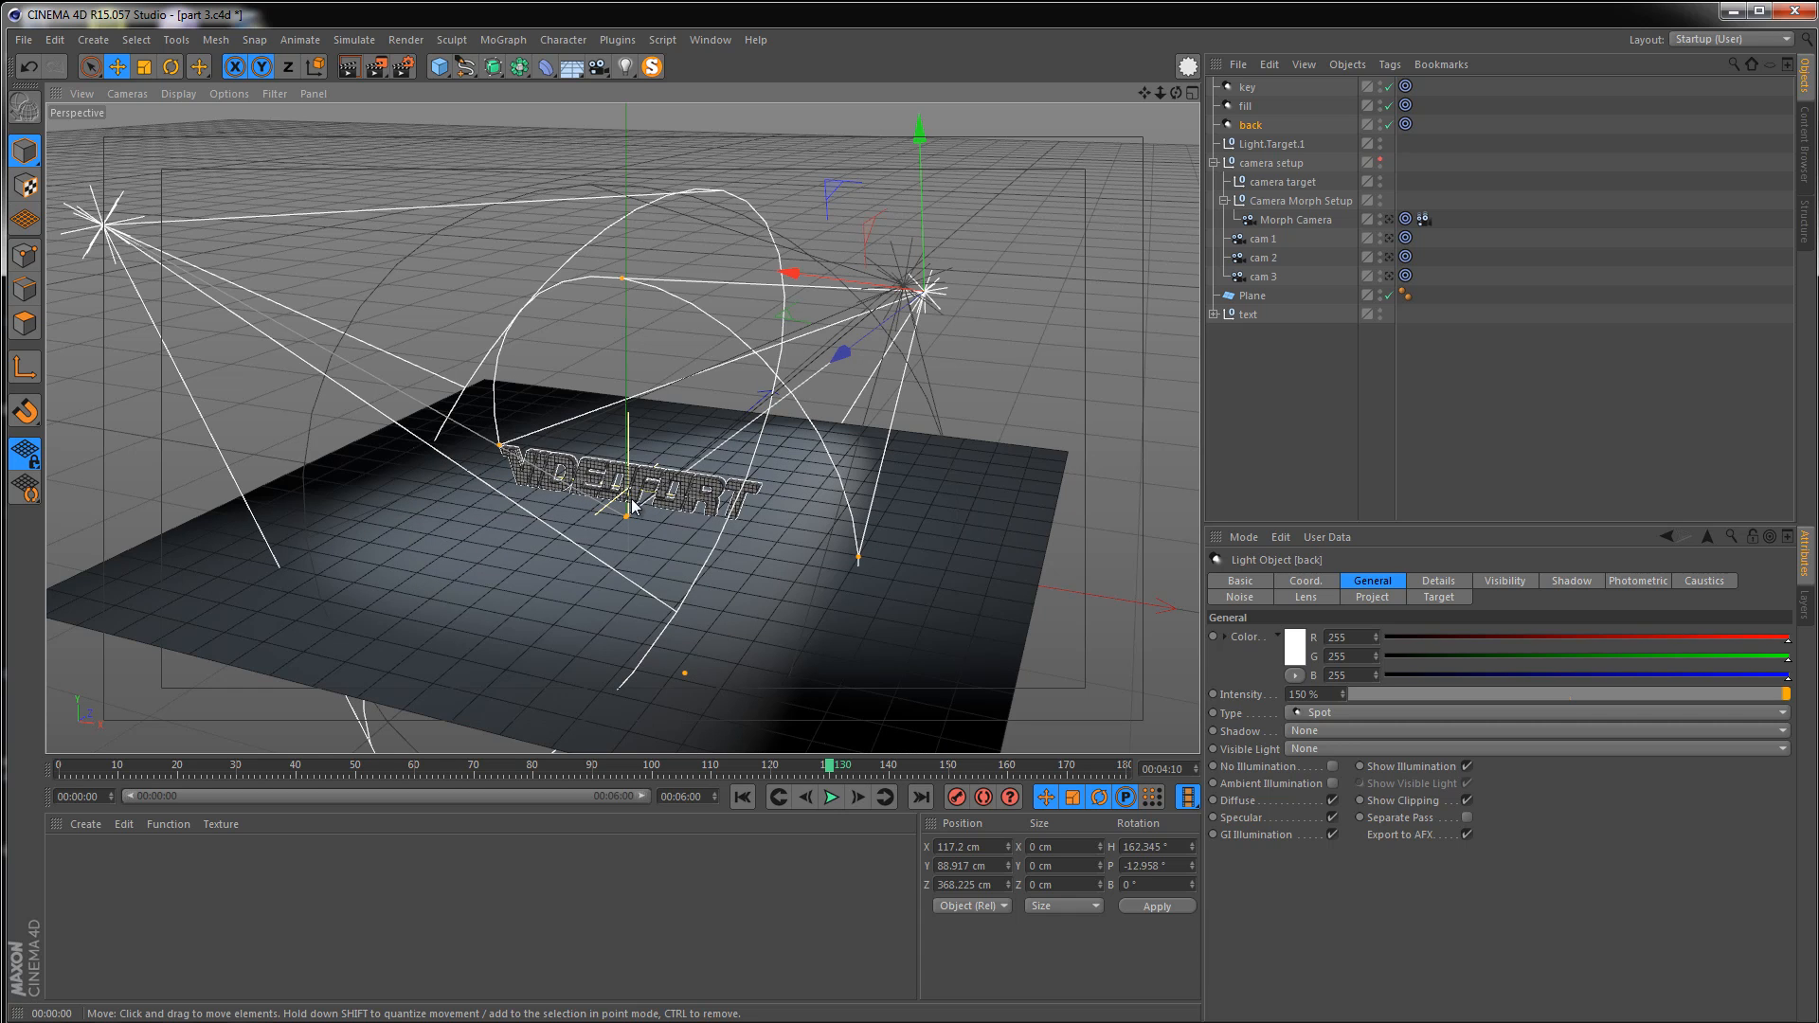
scroll(820, 434, up, 2)
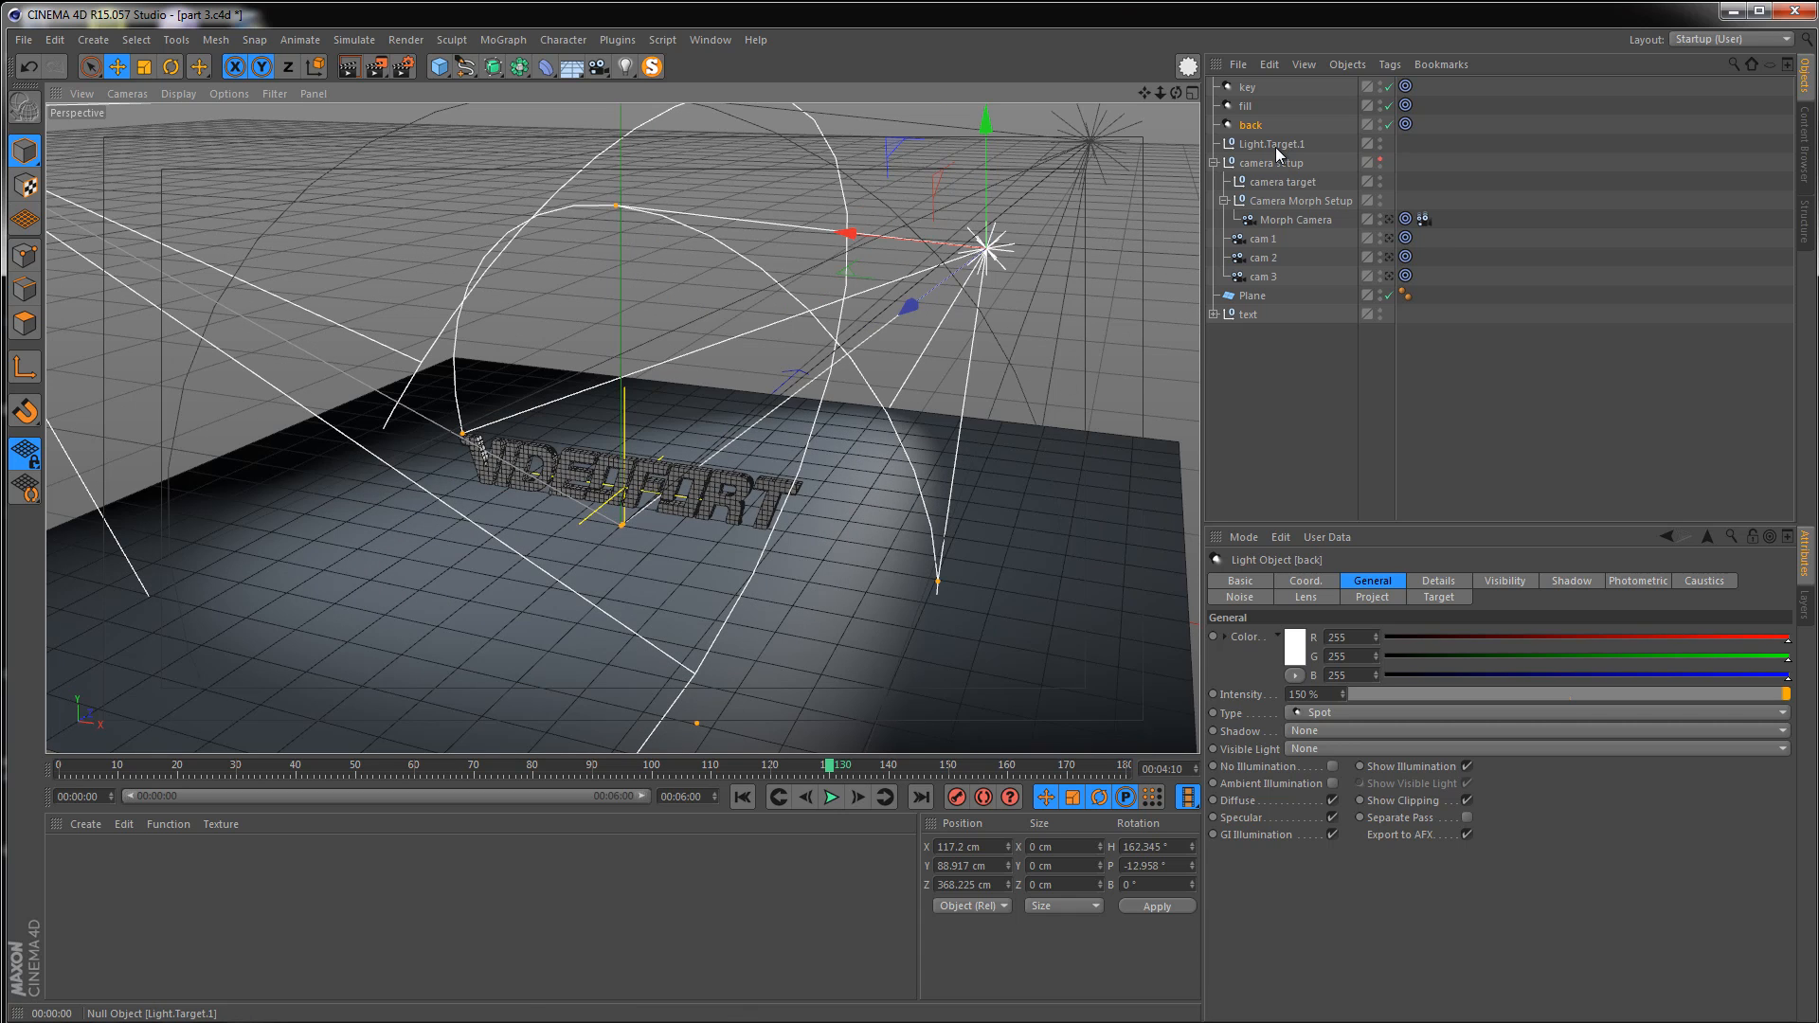
Lower the light target object to about Y 21 cm, closer to the text
click(1275, 145)
drag(617, 377, 548, 344)
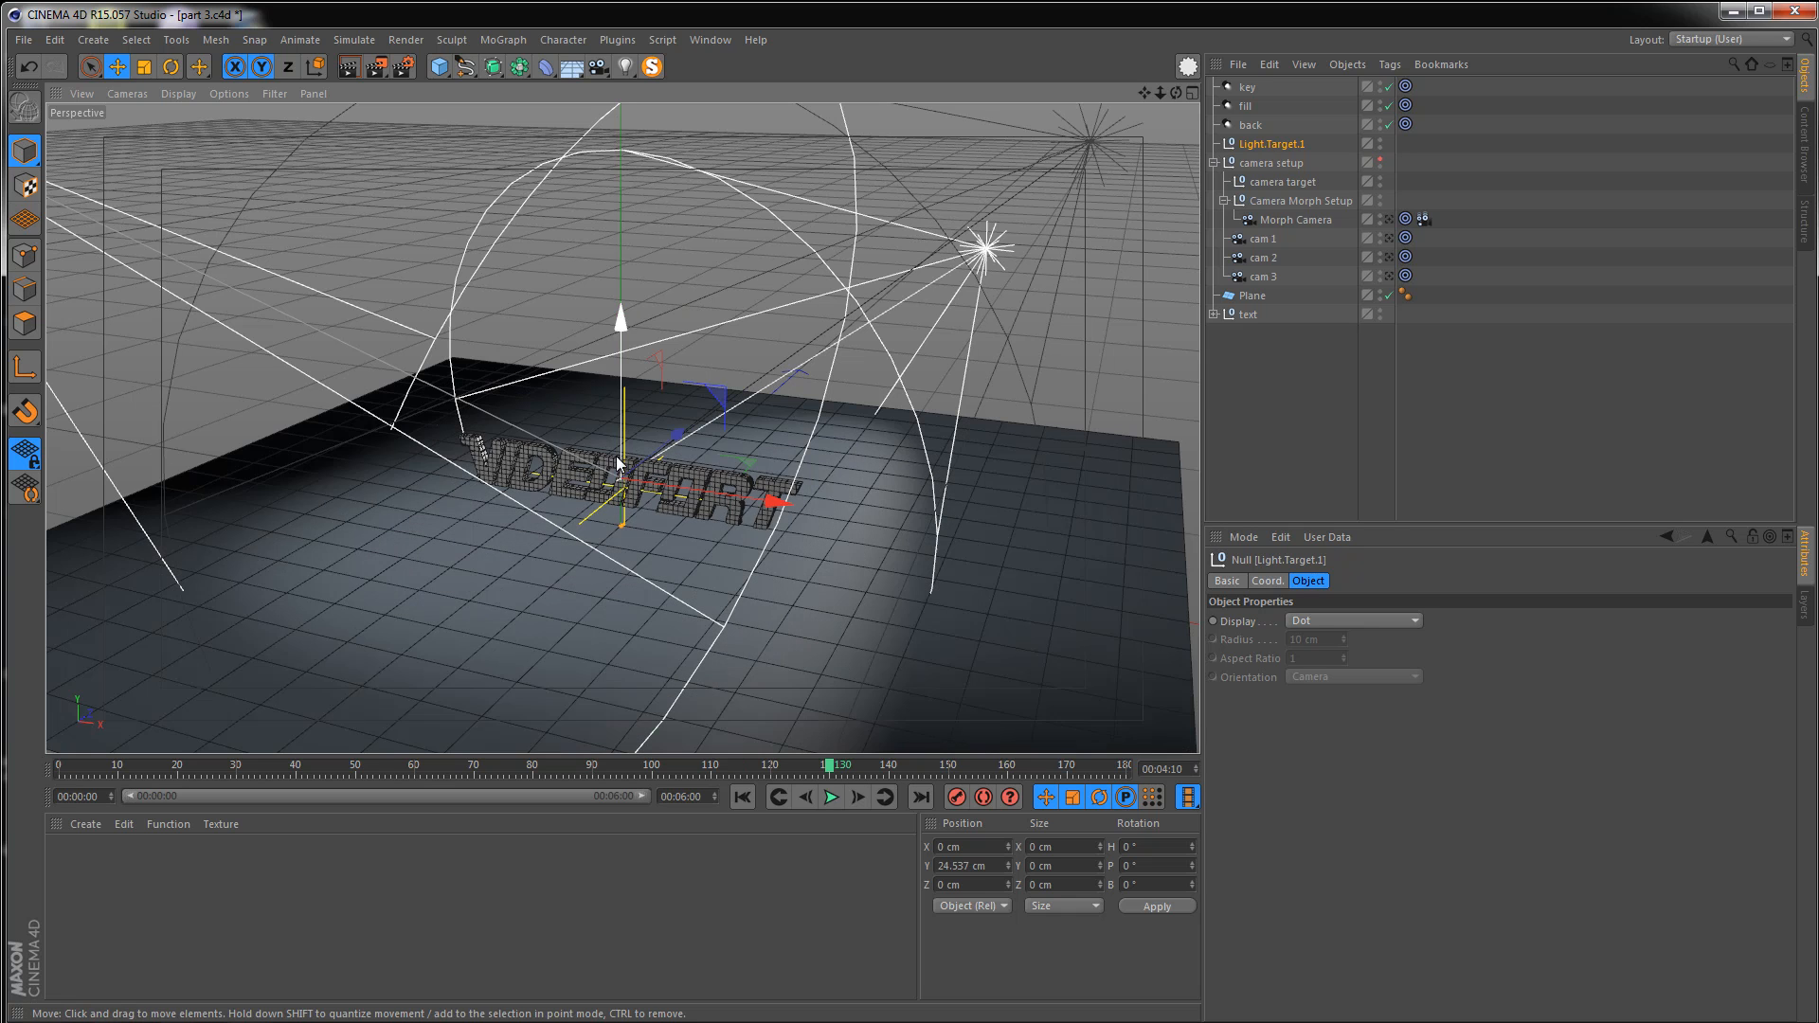
drag(619, 353, 621, 371)
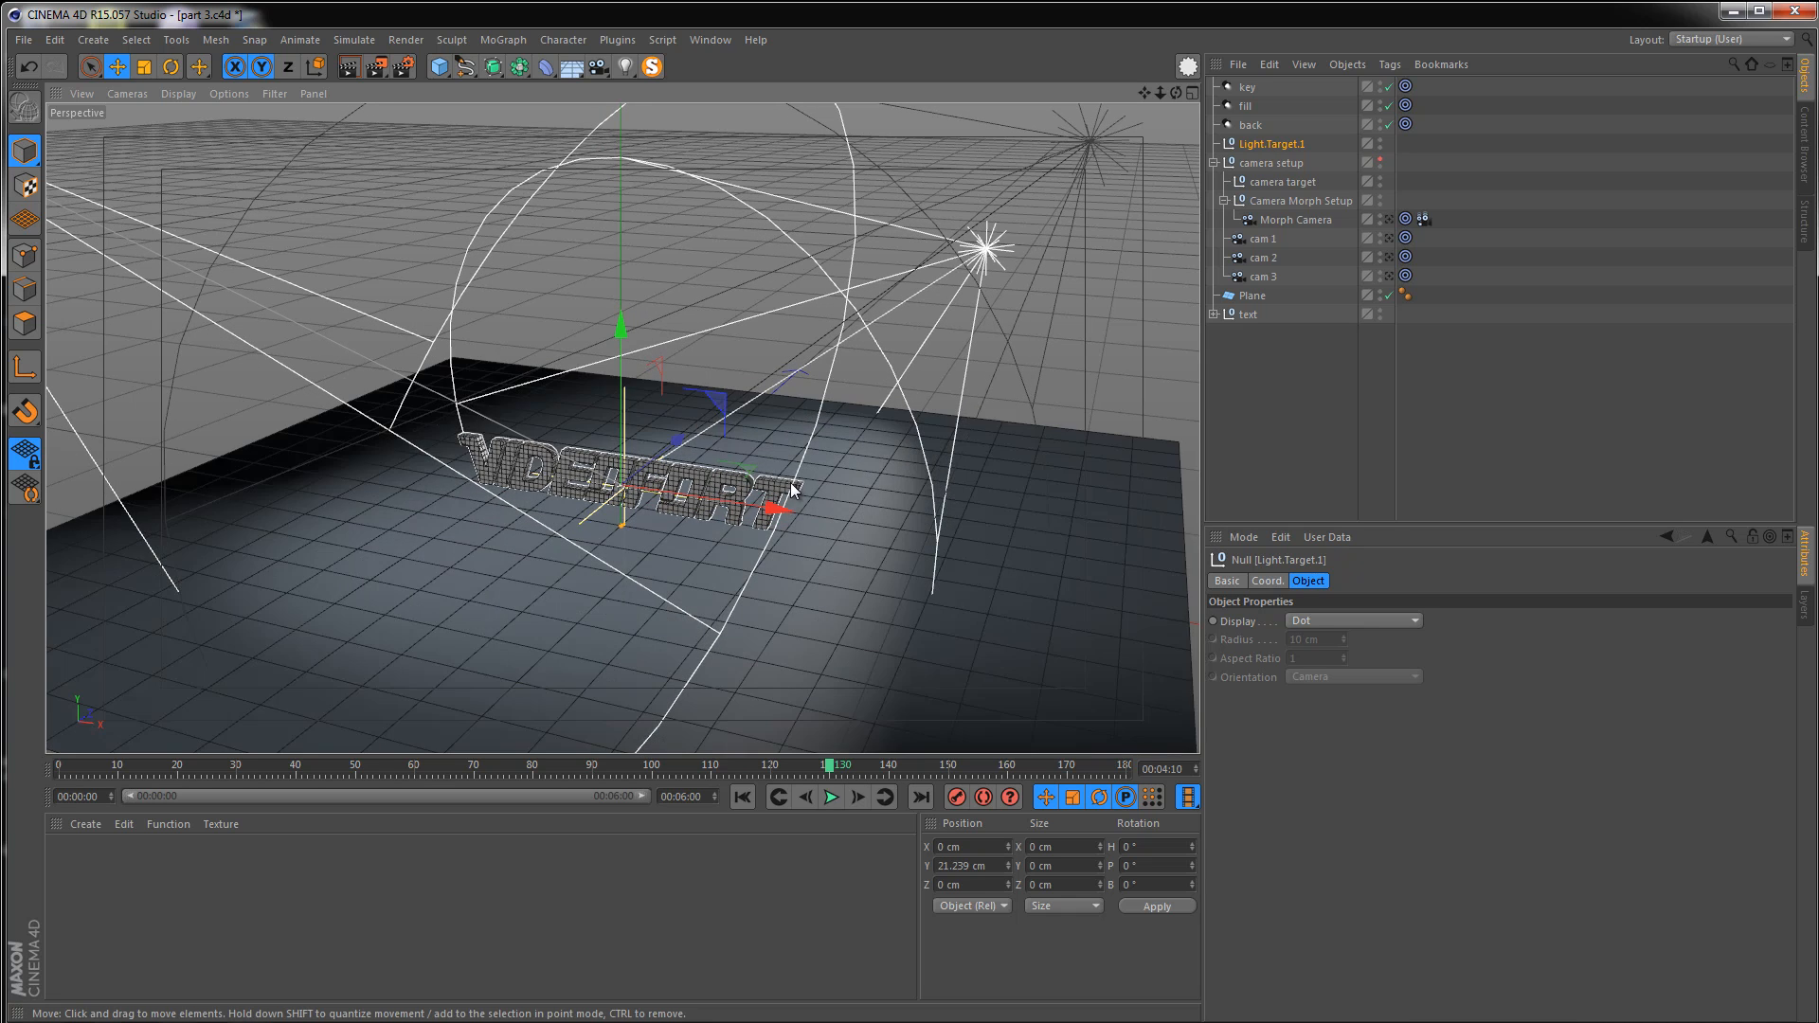
Select the key, fill and back lights together and set their shadow to Shadow Maps (Soft)
click(1246, 87)
shift+click(1251, 125)
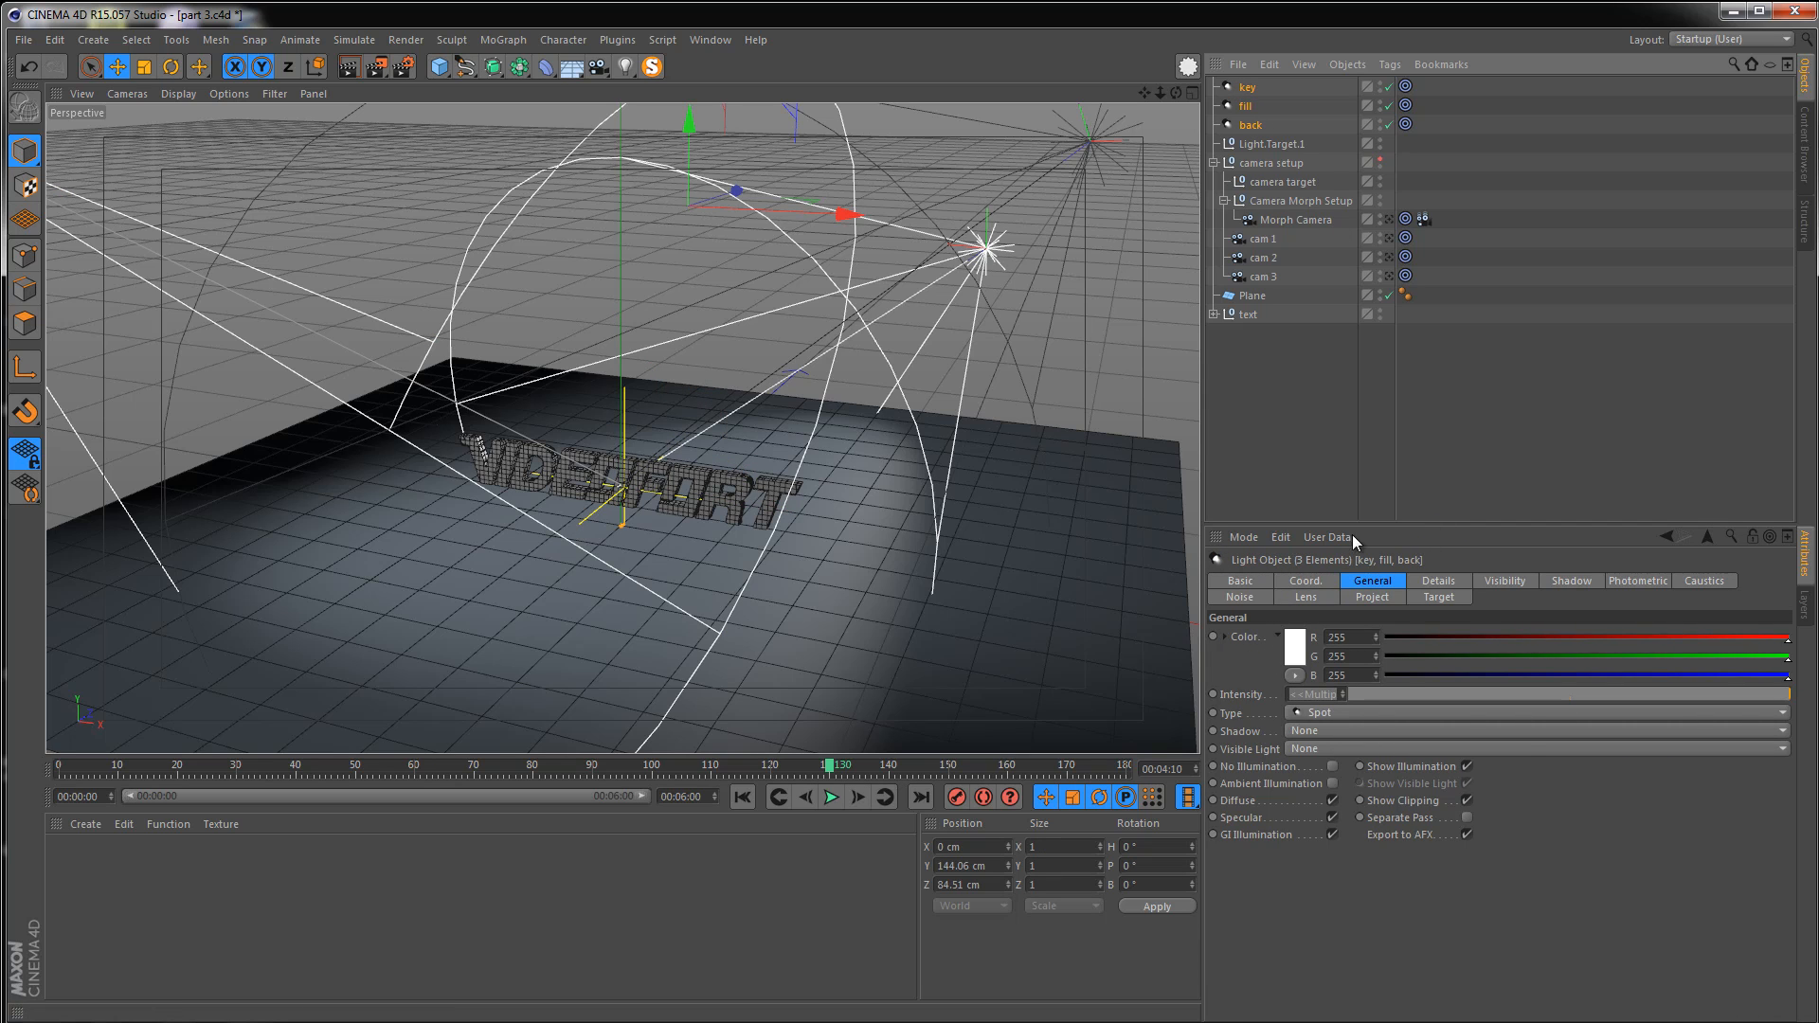
click(1311, 731)
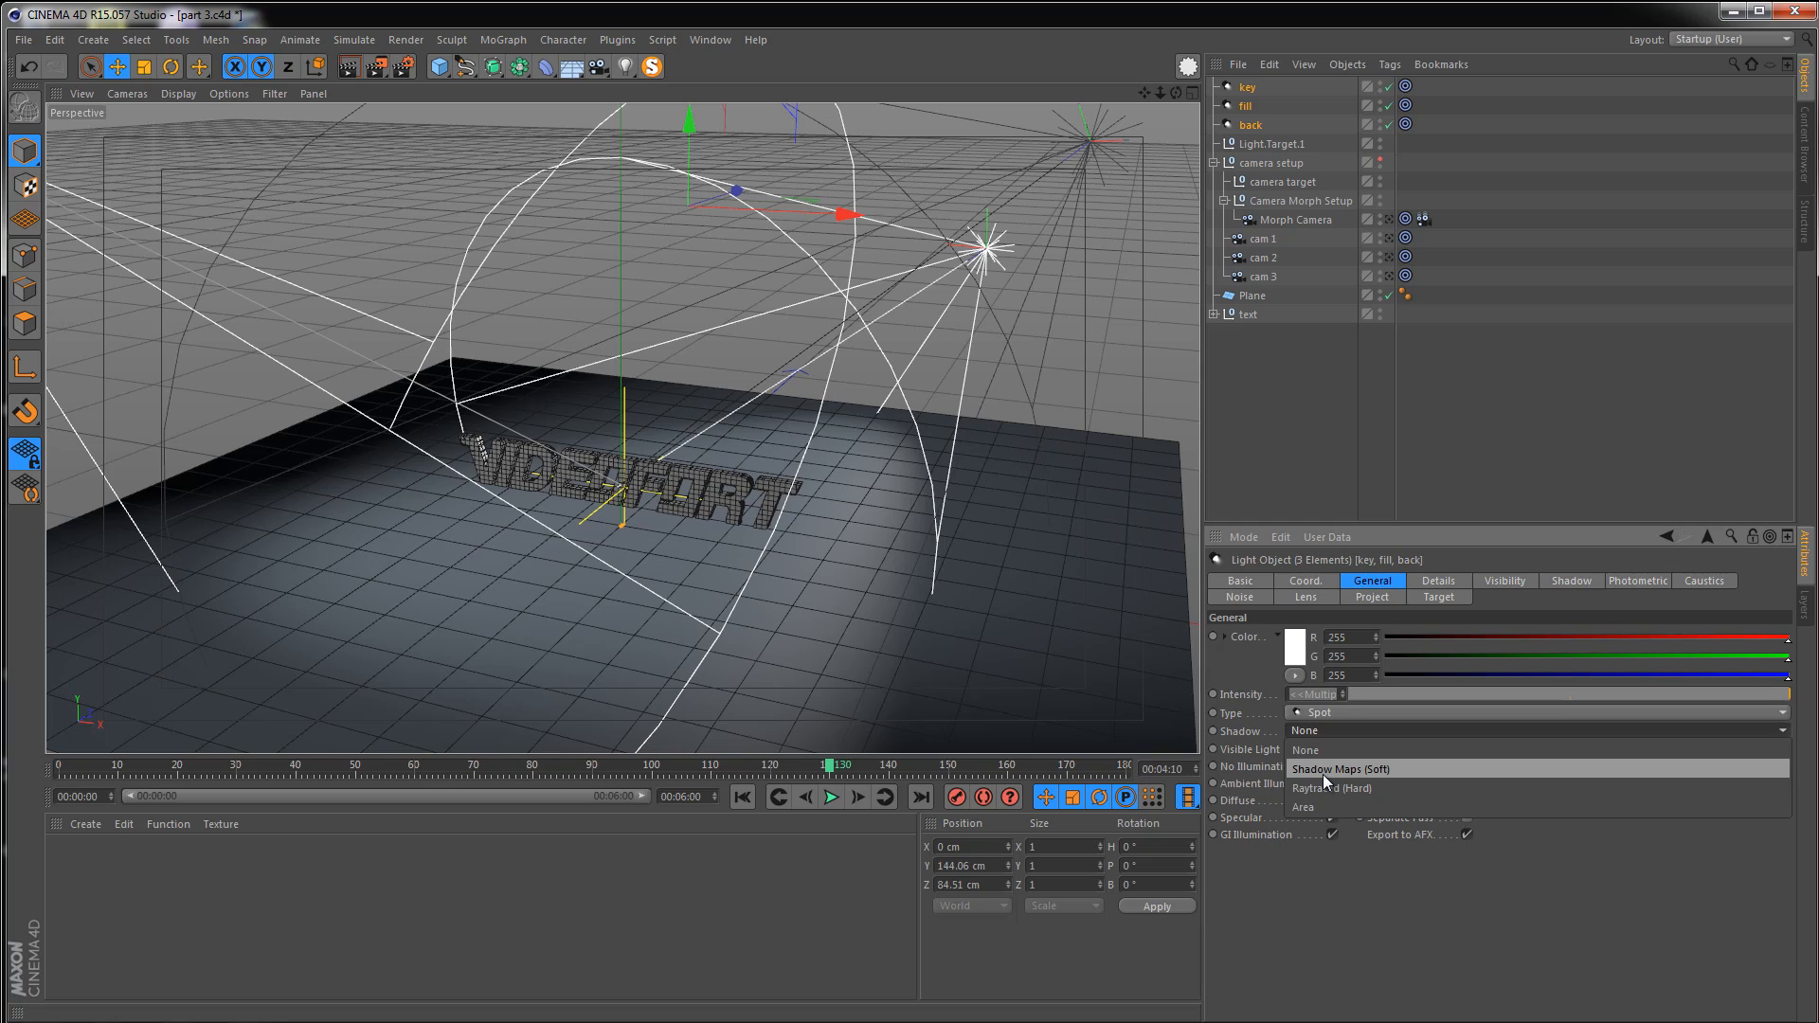
click(1322, 775)
Render the viewport from several angles to check the soft shadows on the text
alt+drag(708, 515, 765, 463)
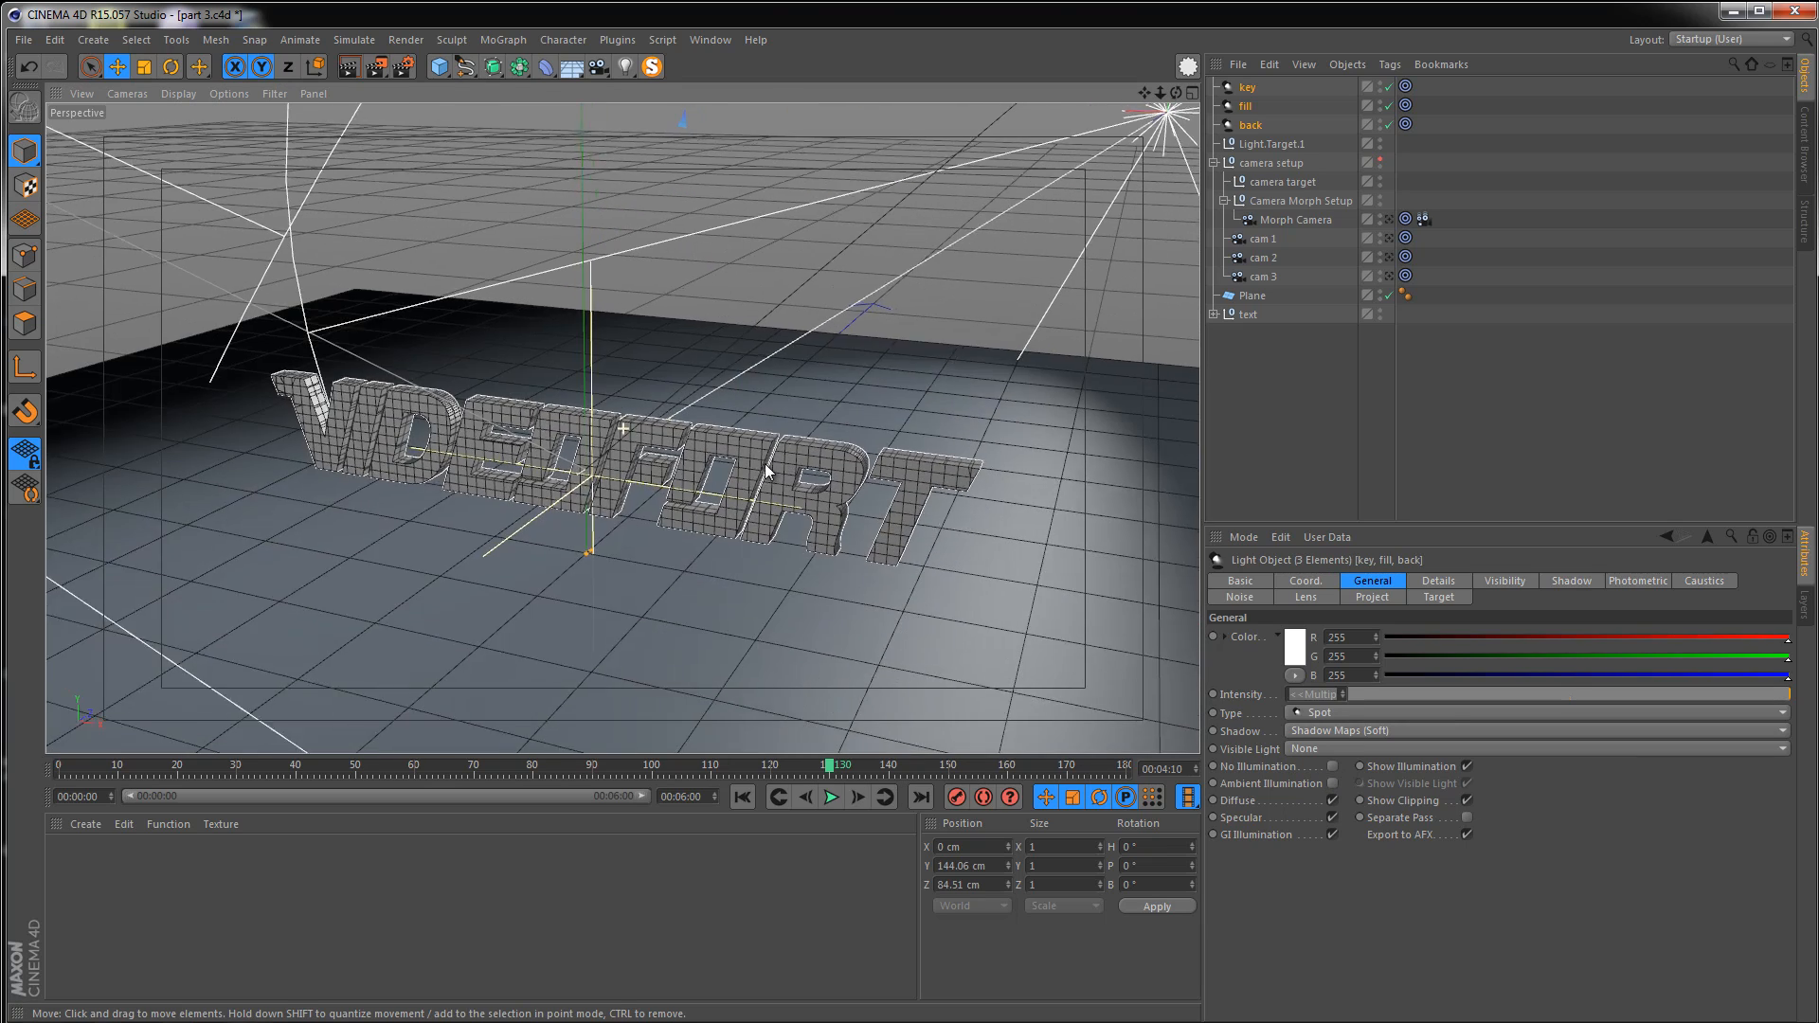
click(349, 67)
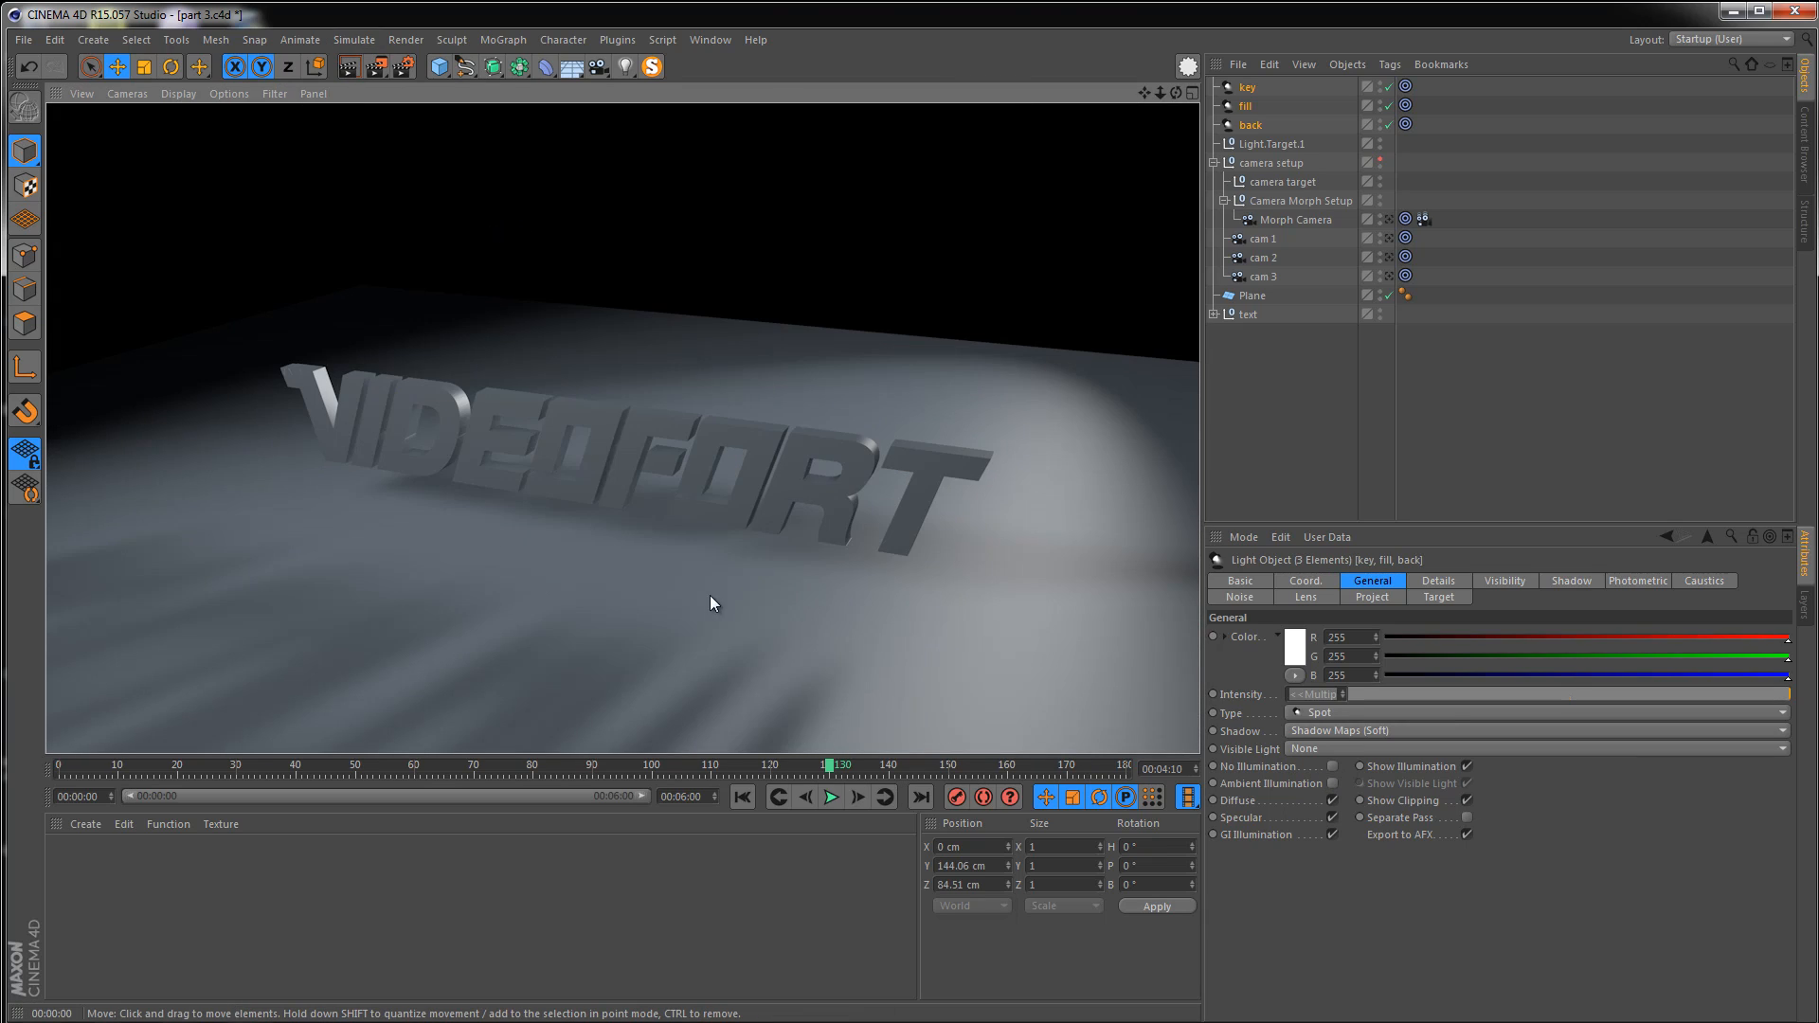
alt+drag(687, 511, 548, 419)
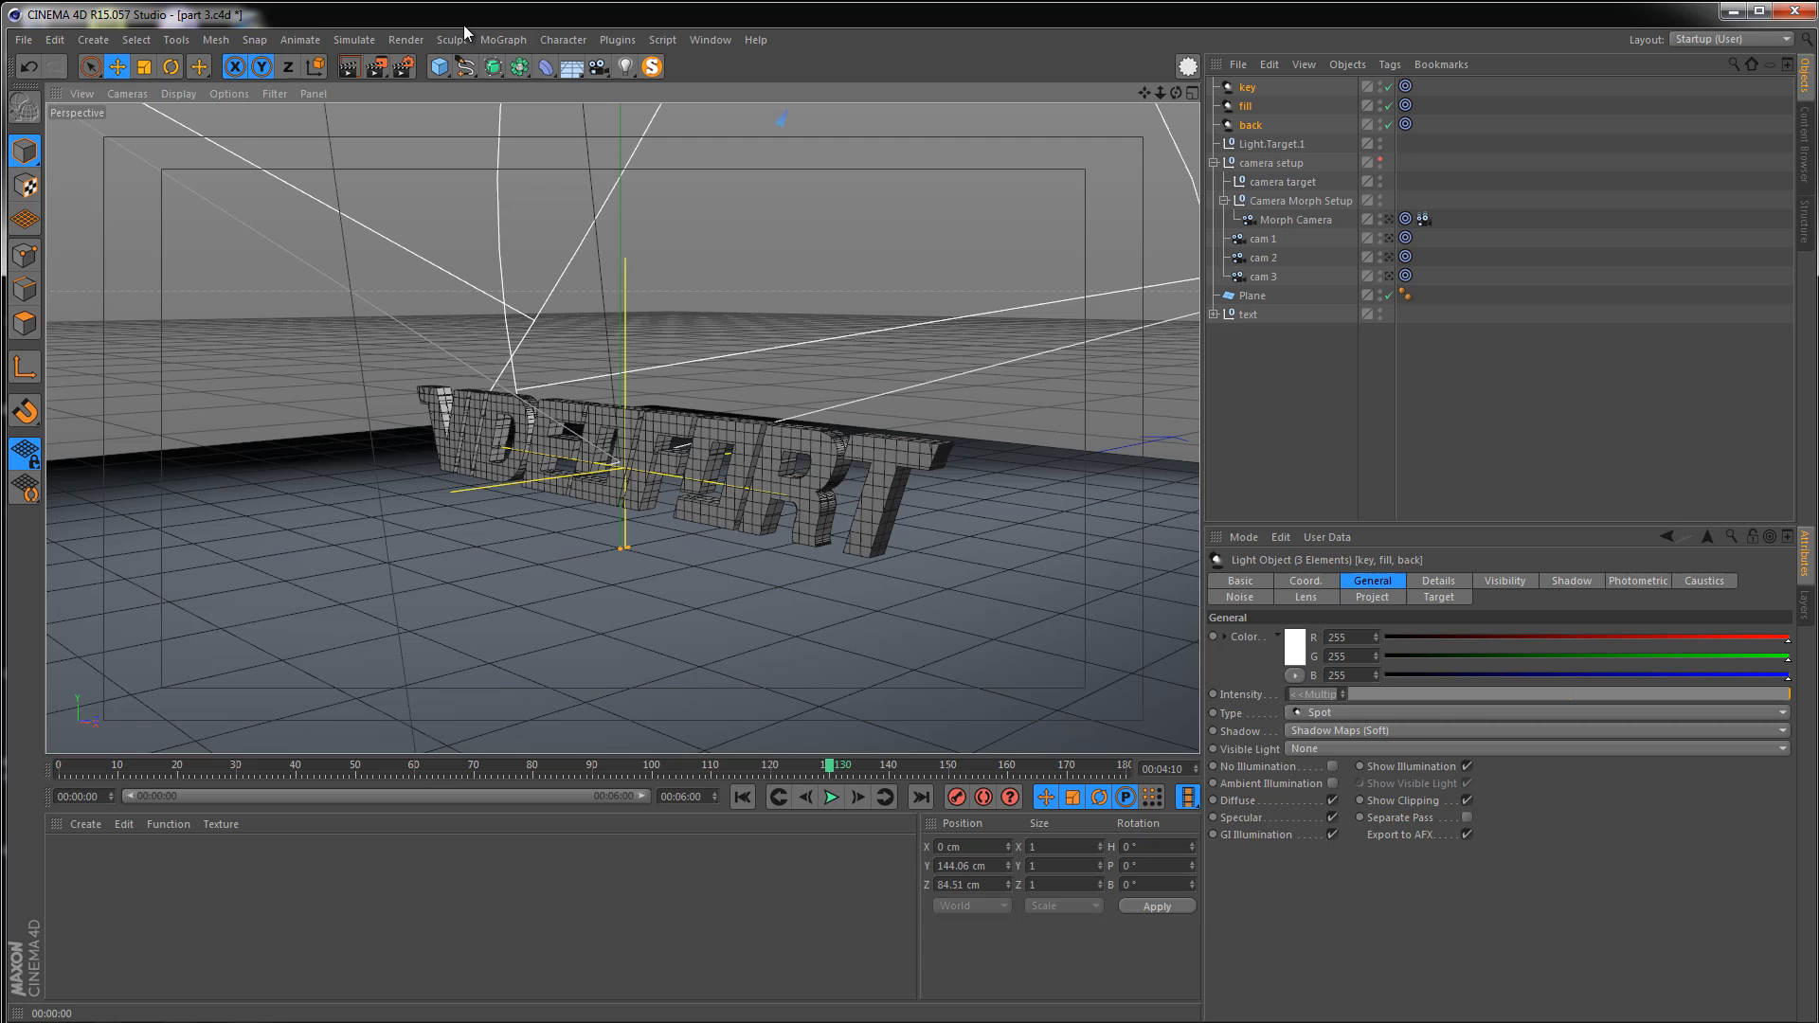
click(348, 67)
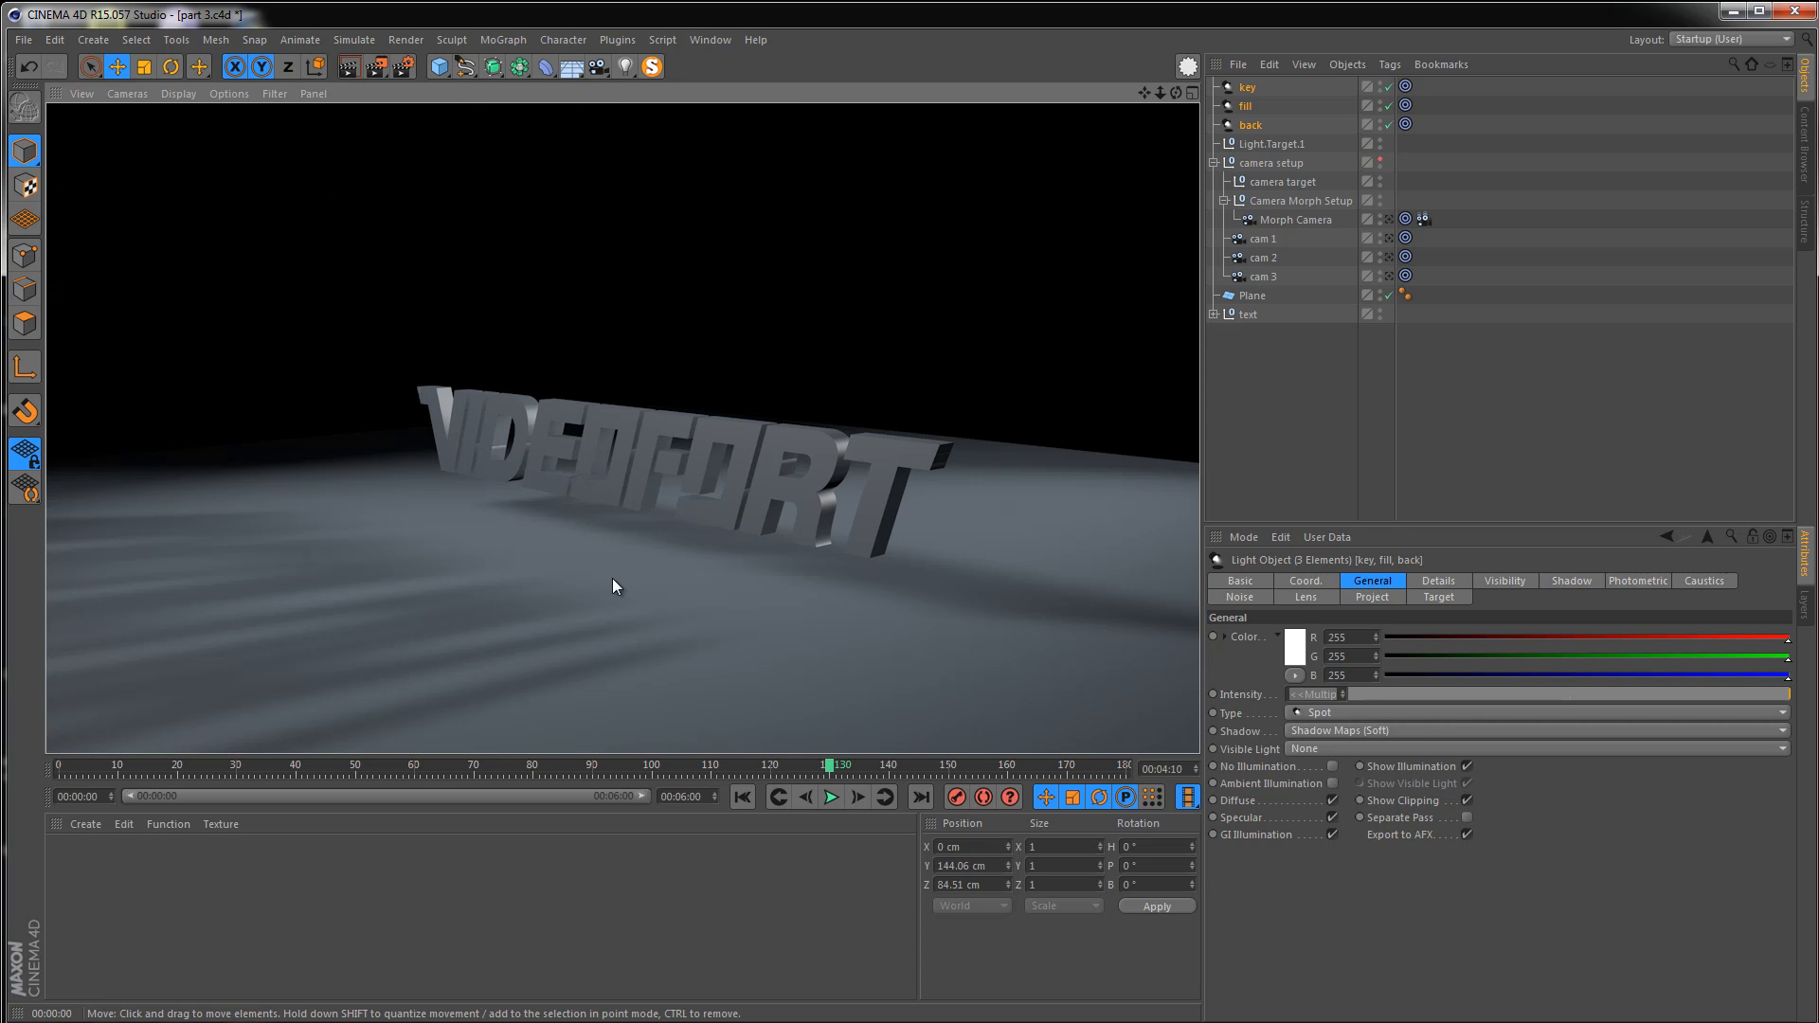
alt+drag(759, 503, 587, 417)
click(350, 66)
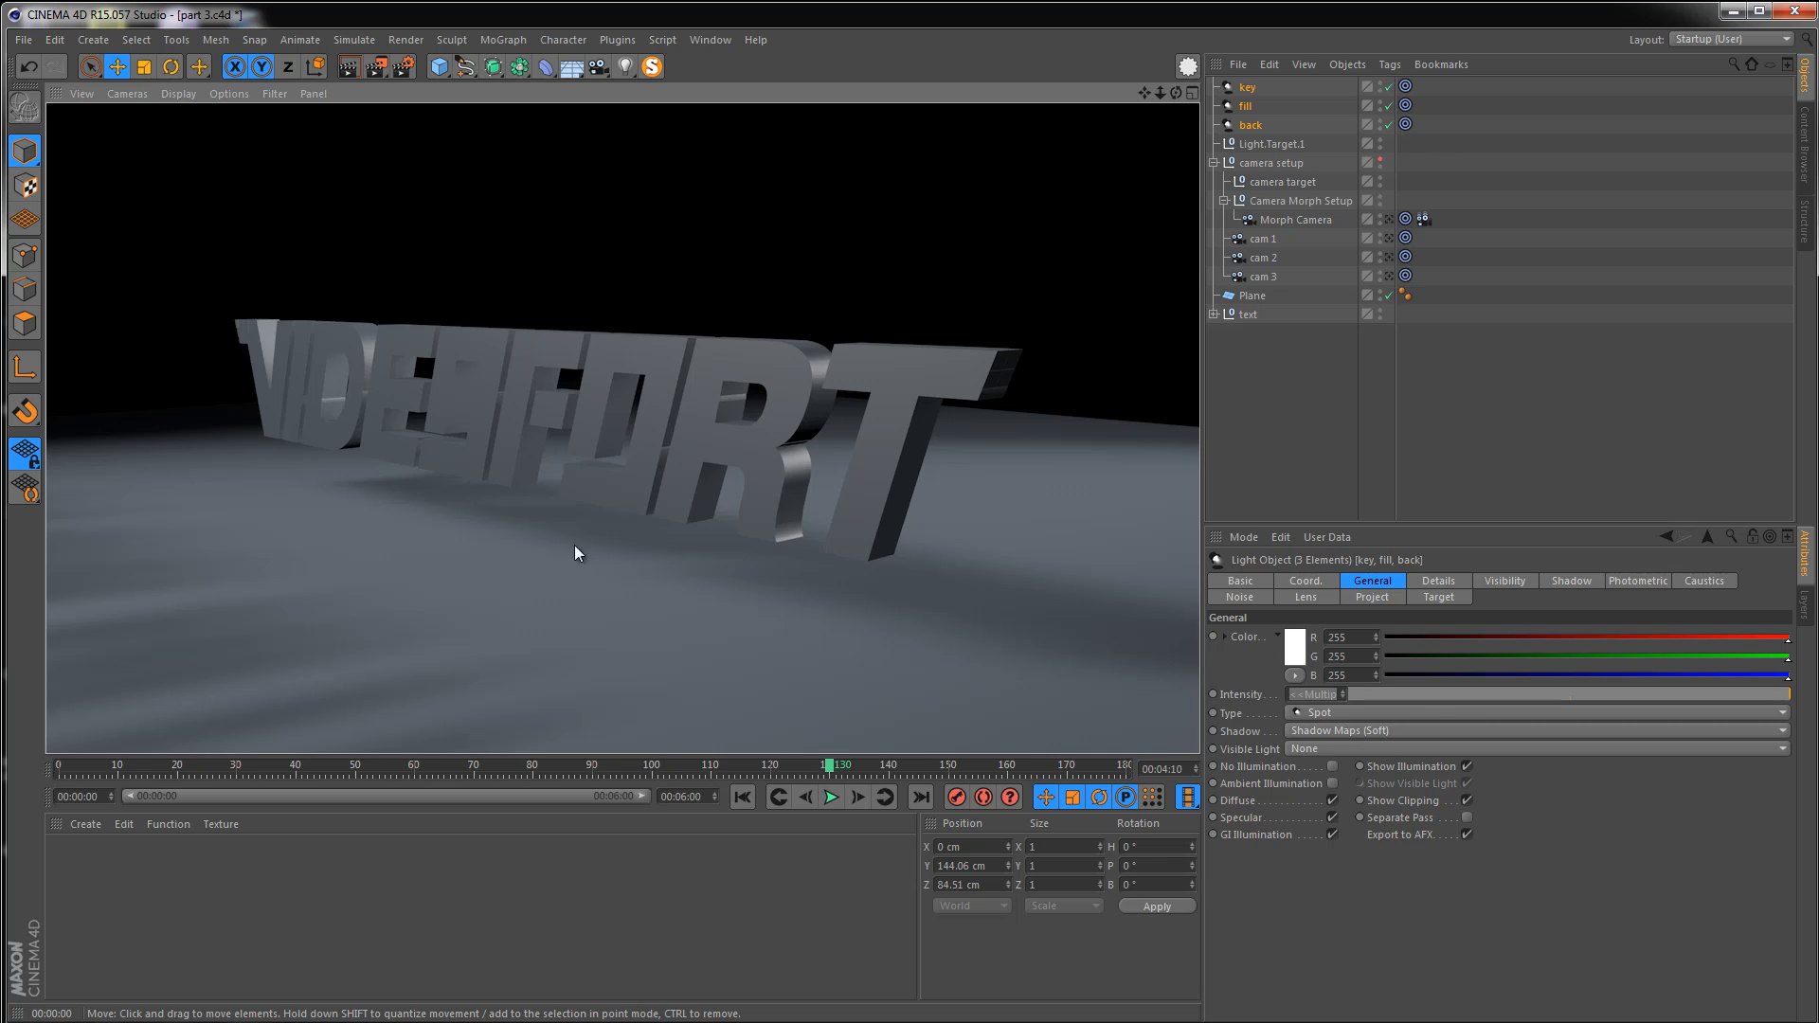
alt+drag(534, 436, 770, 447)
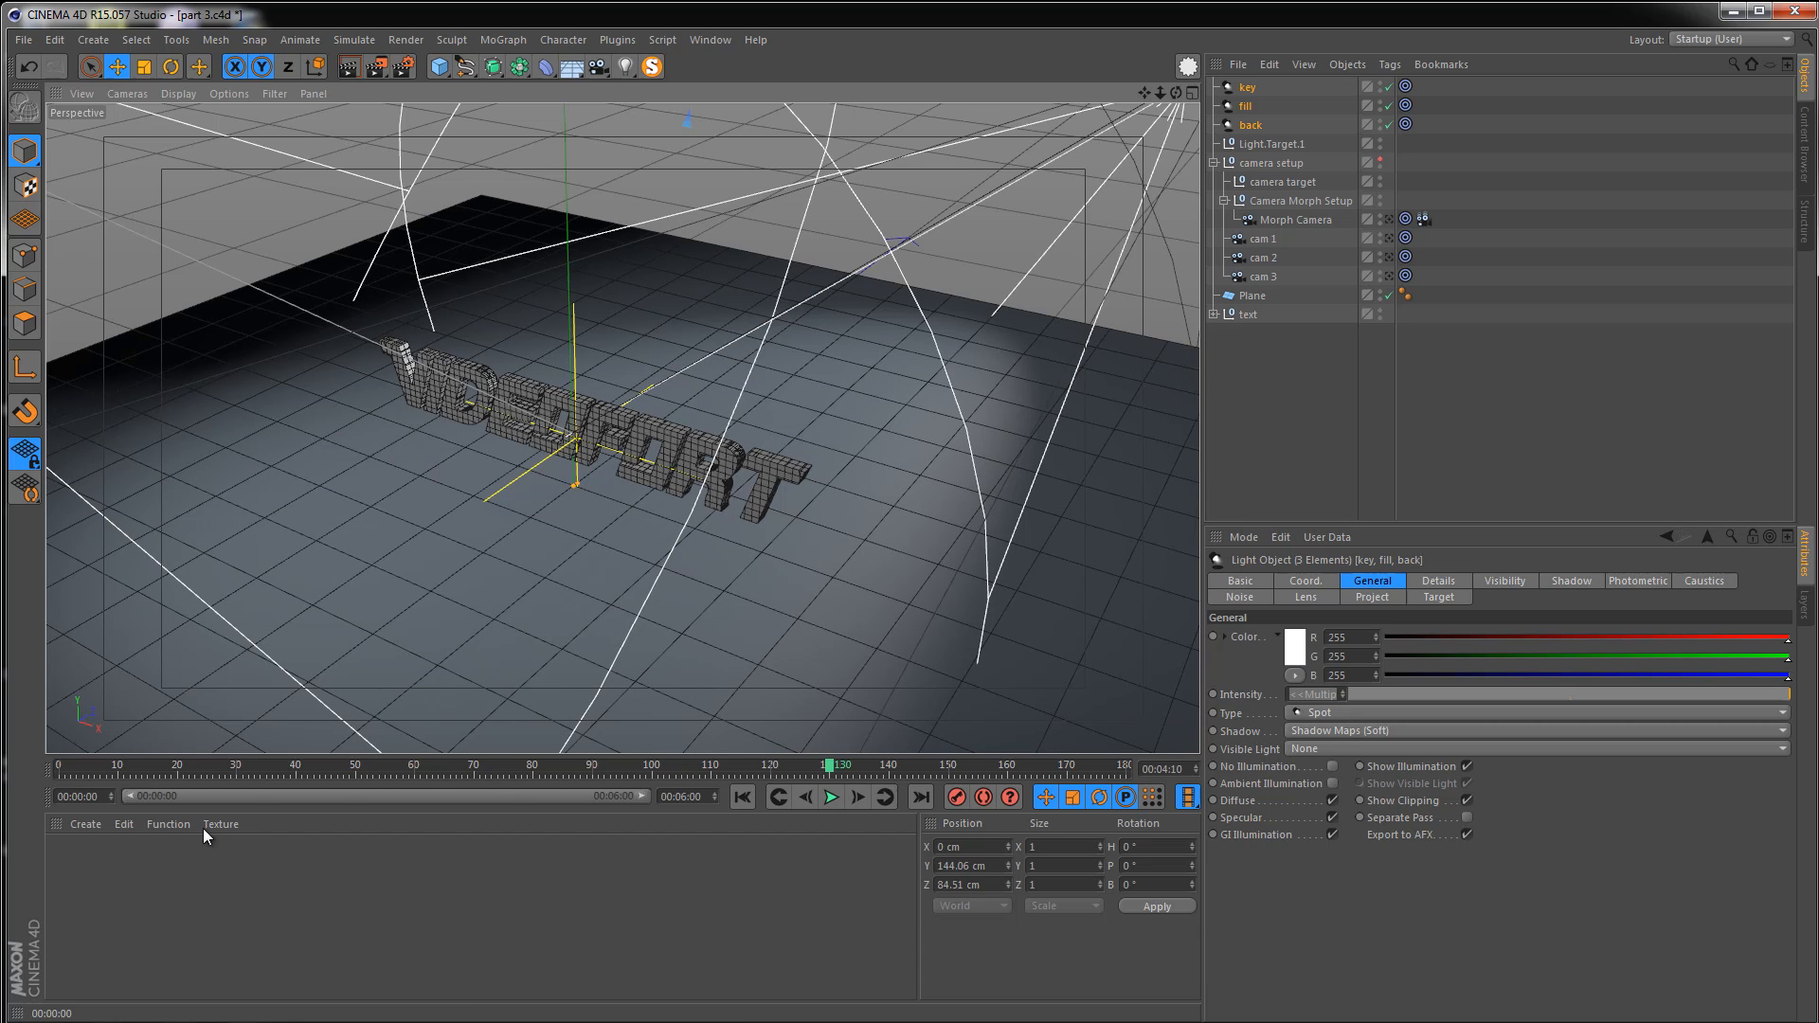
Create a new material and open it in the Material Editor
click(213, 887)
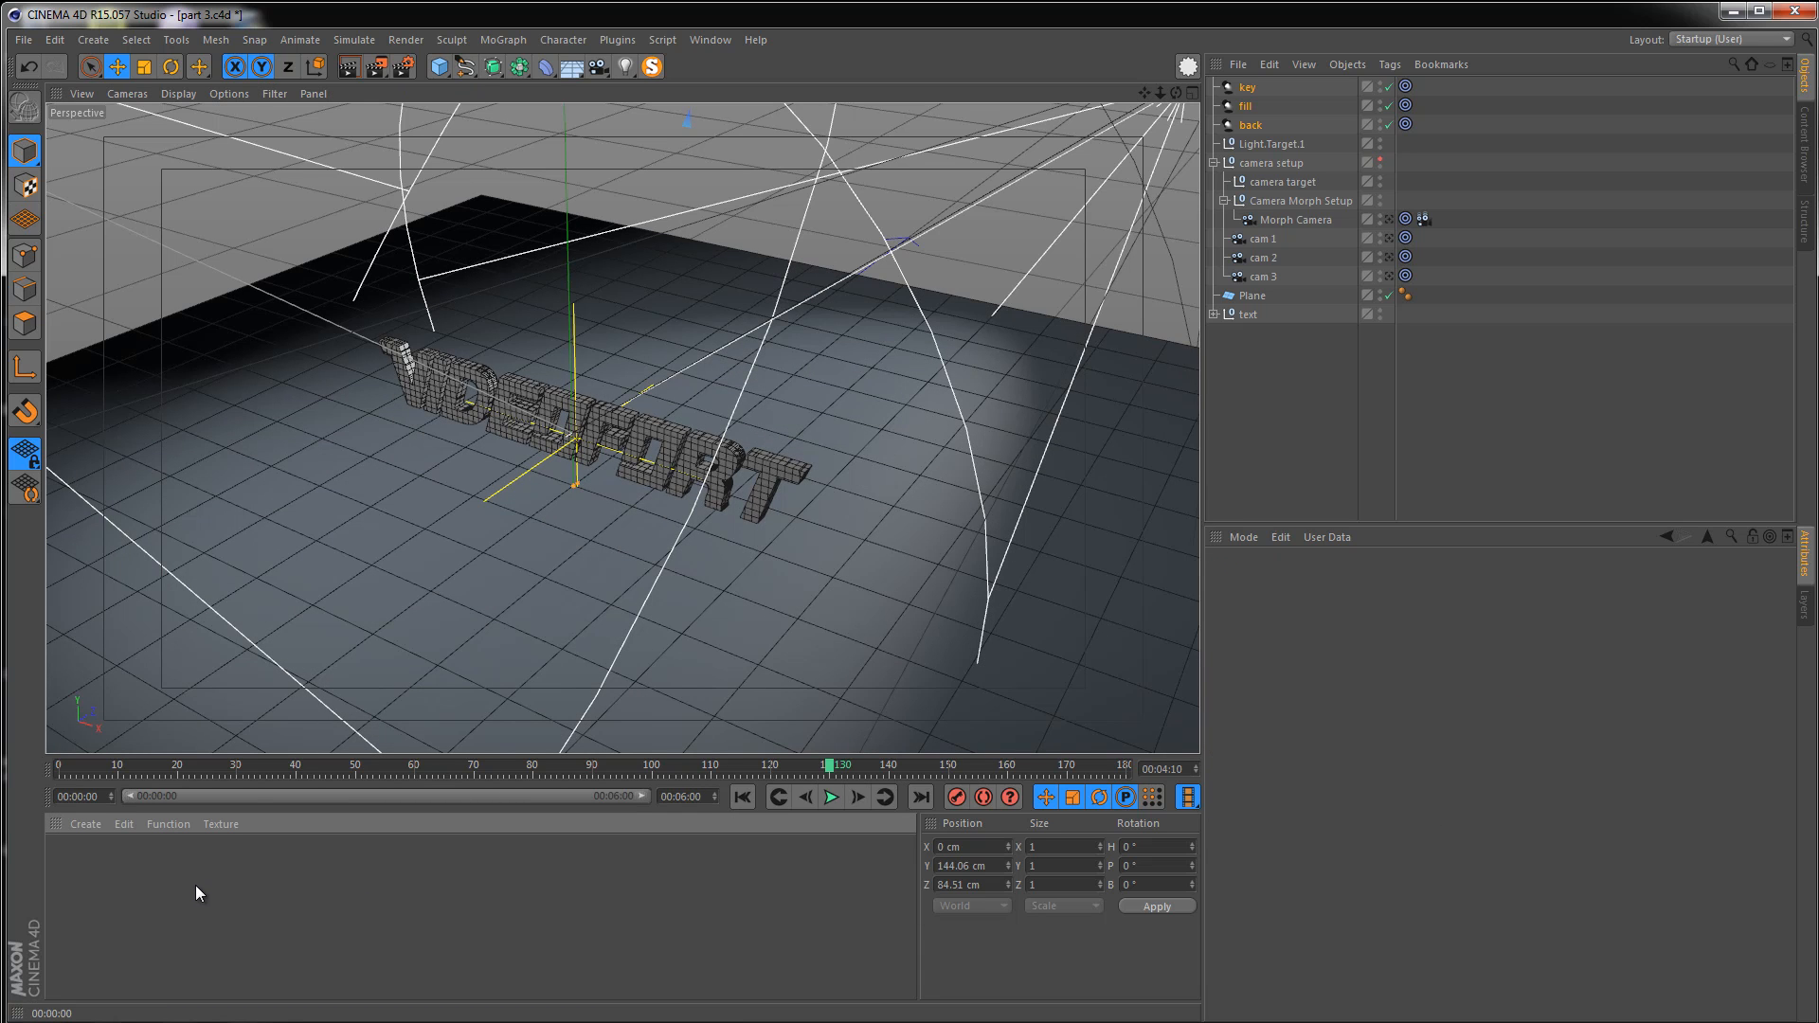
double_click(228, 942)
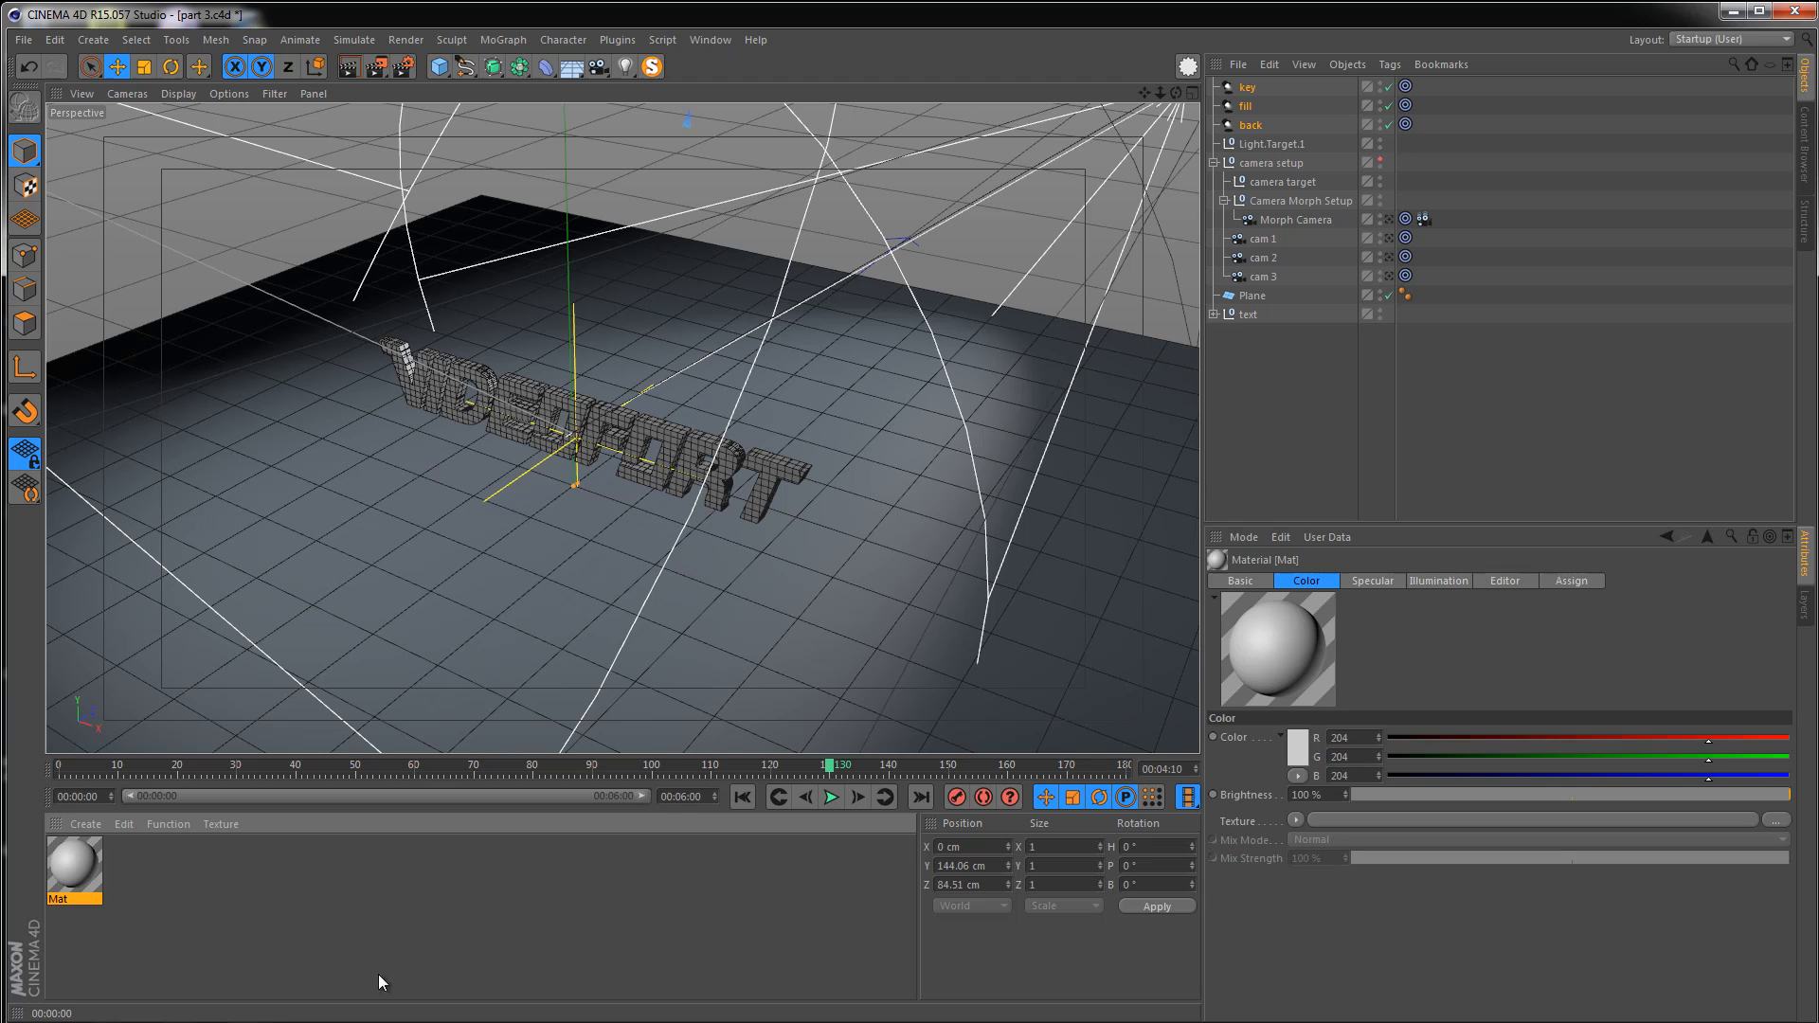
double_click(59, 863)
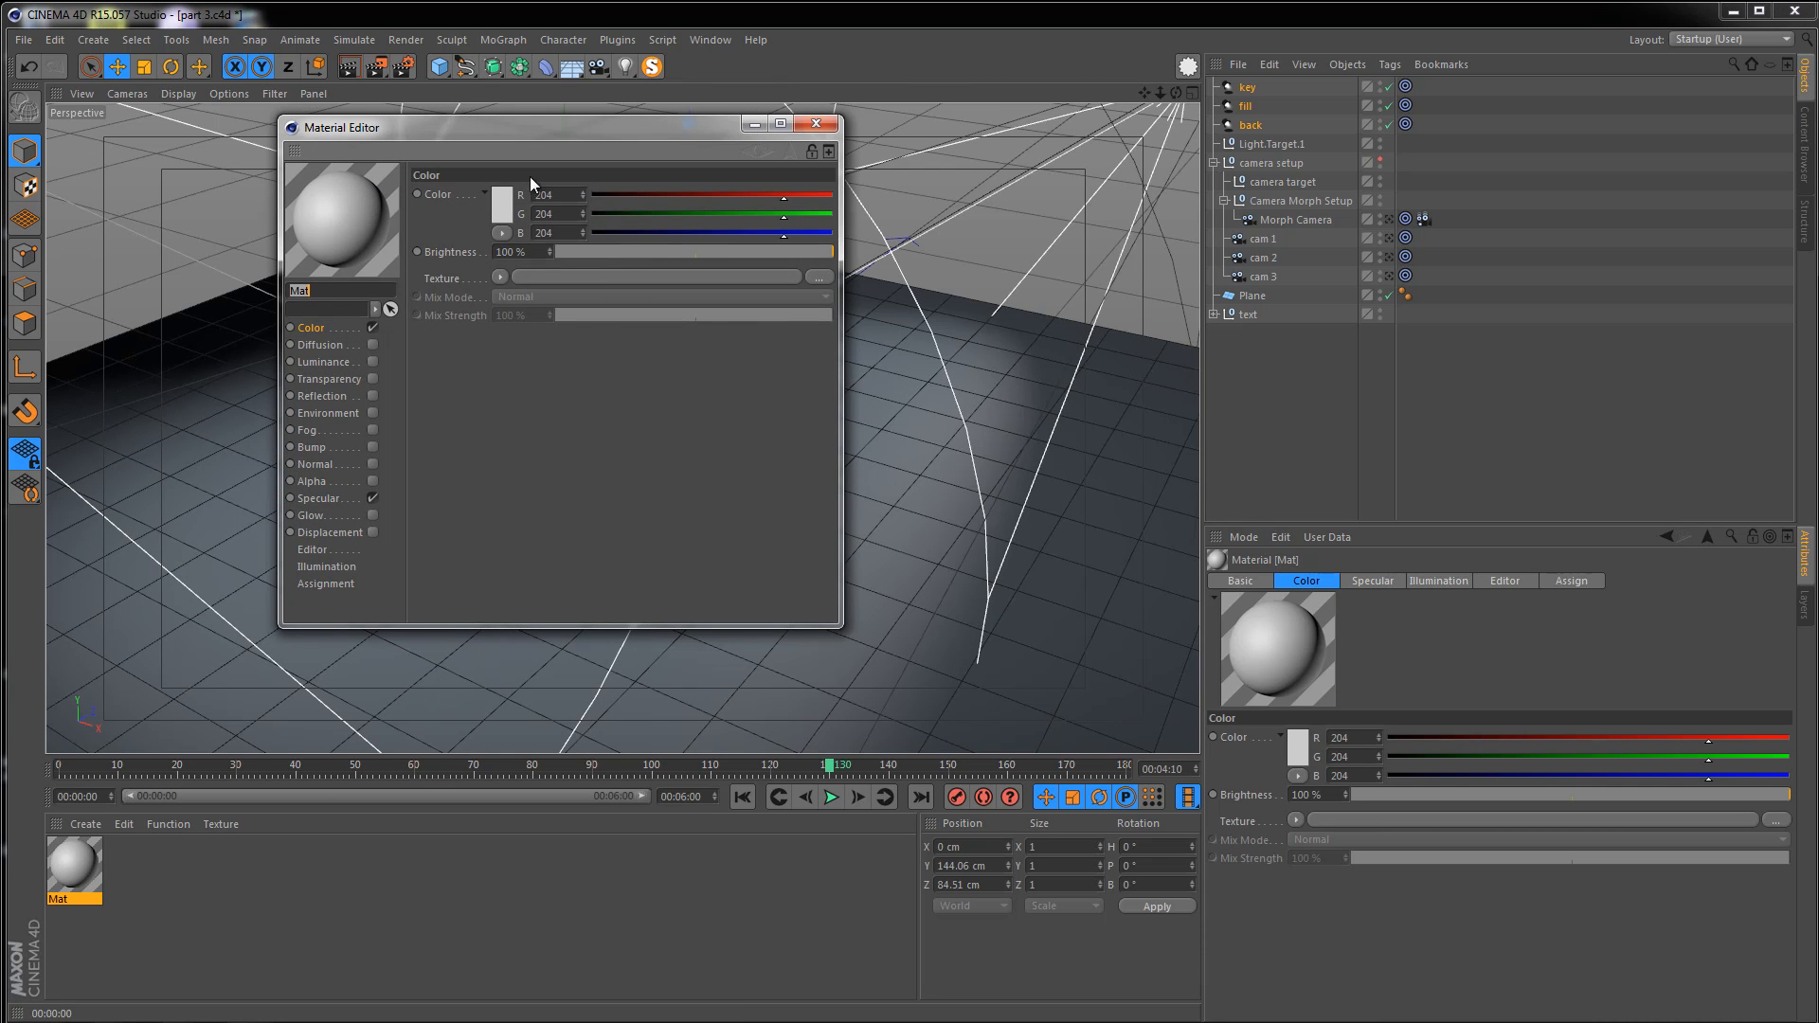
Set the material's color to red, R 234, G 13, B 13
click(502, 203)
drag(482, 159, 503, 144)
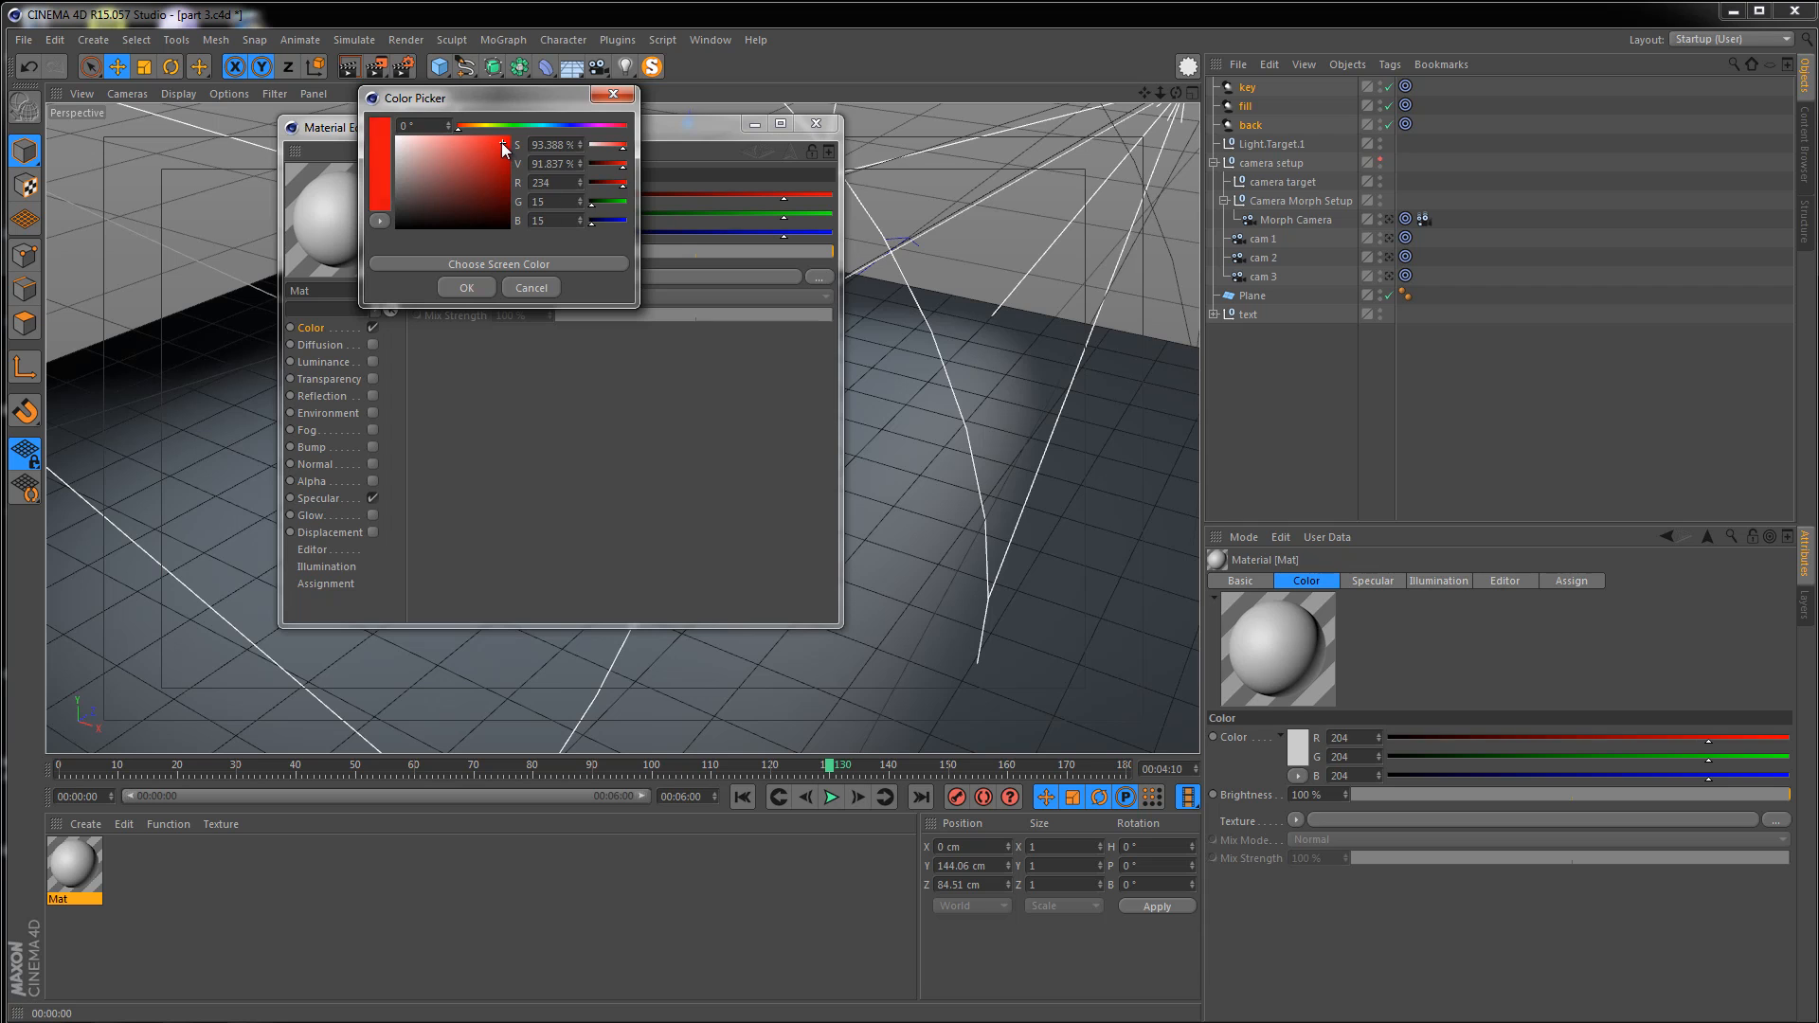
click(468, 288)
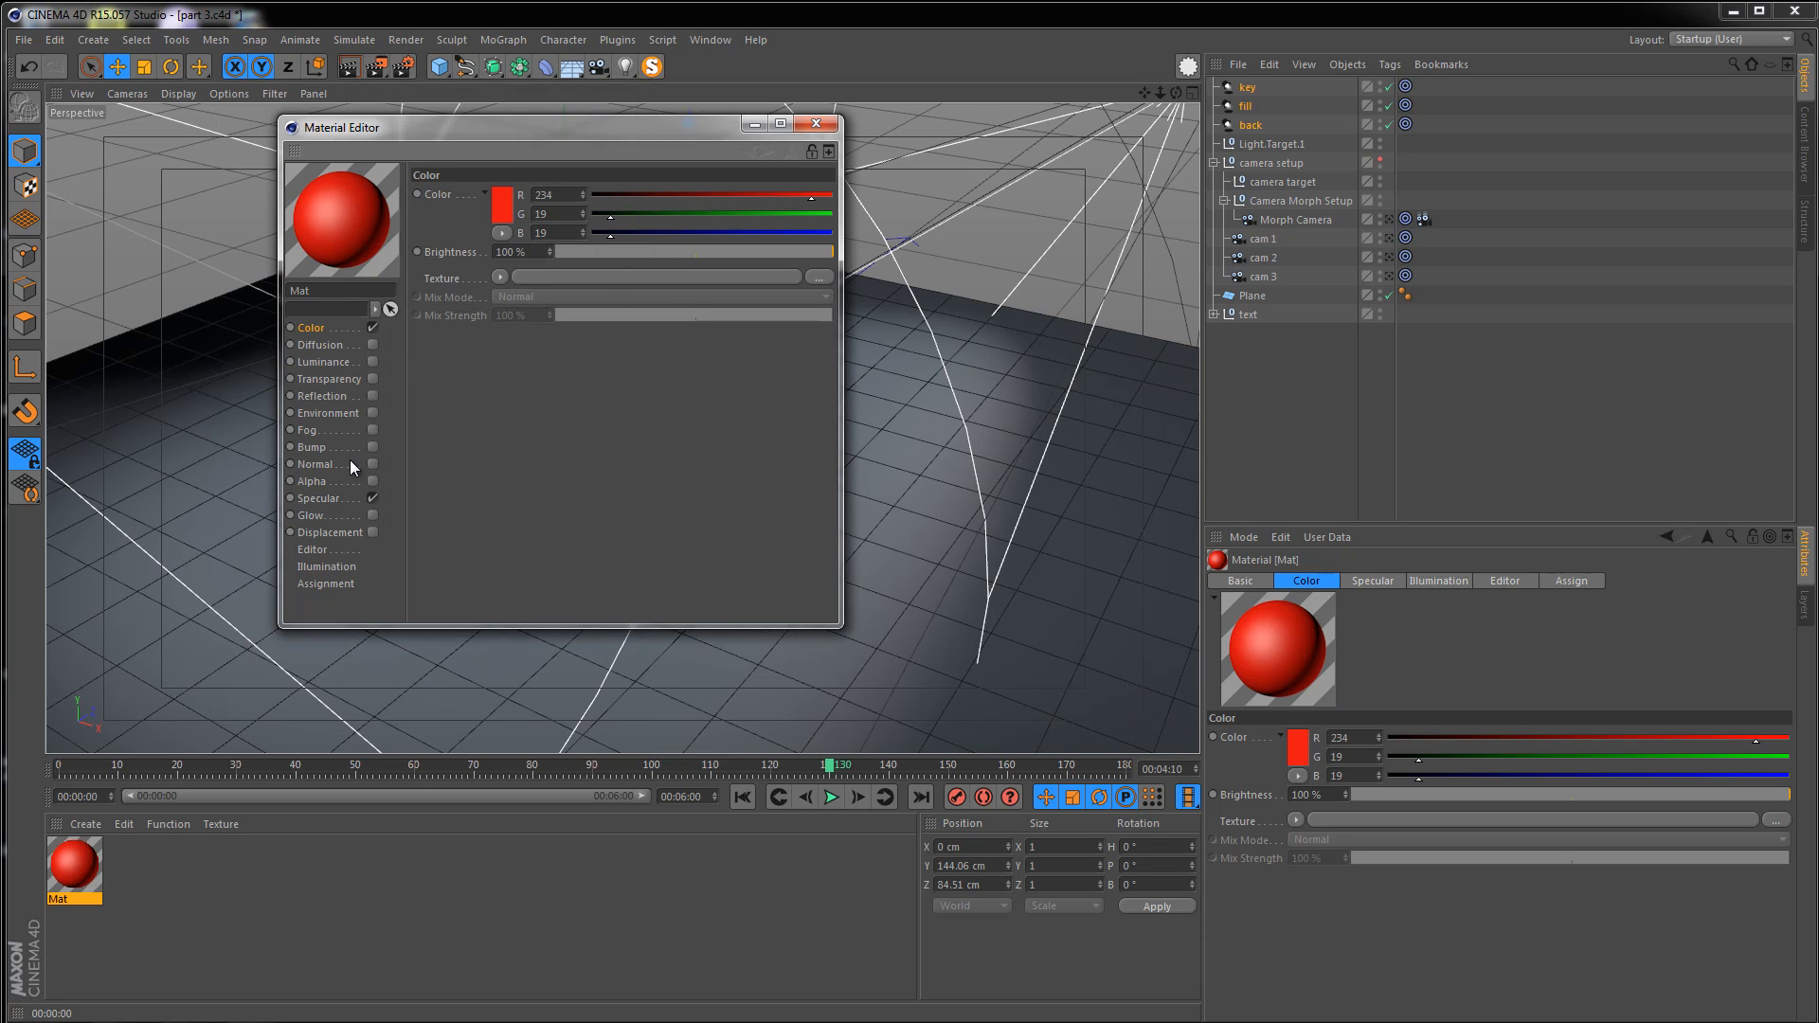
click(504, 208)
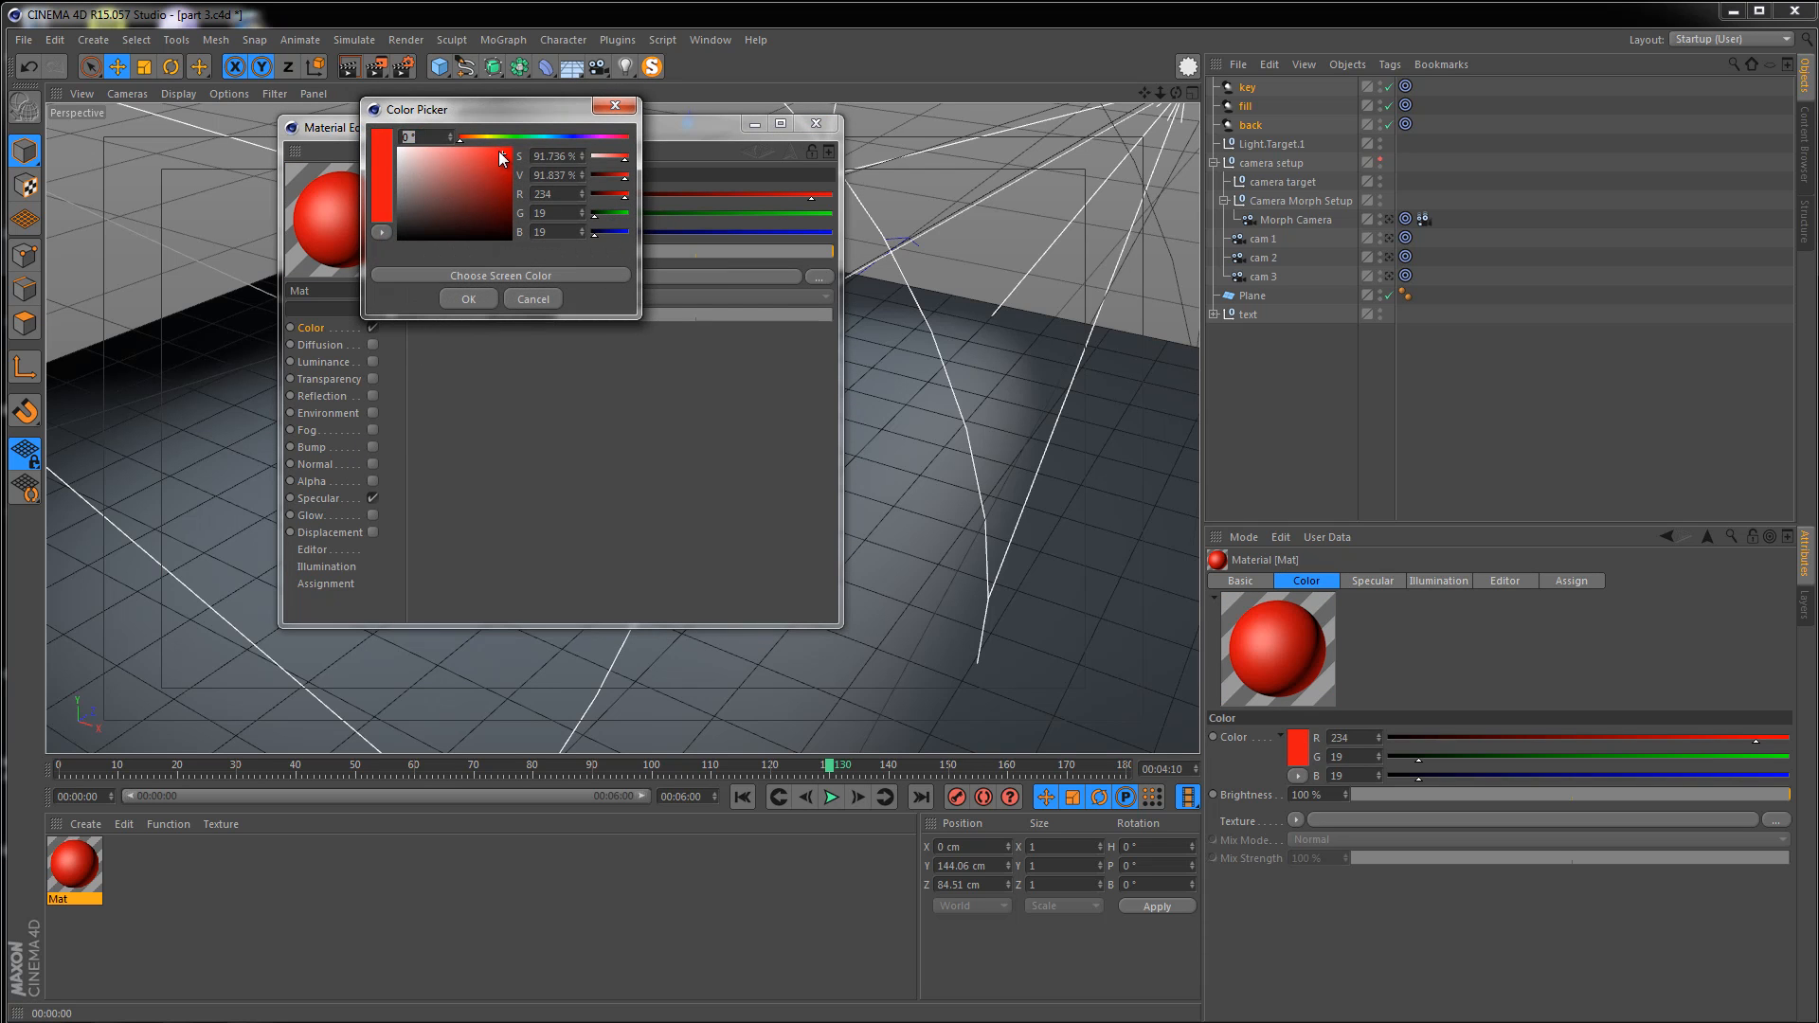
click(504, 155)
click(474, 298)
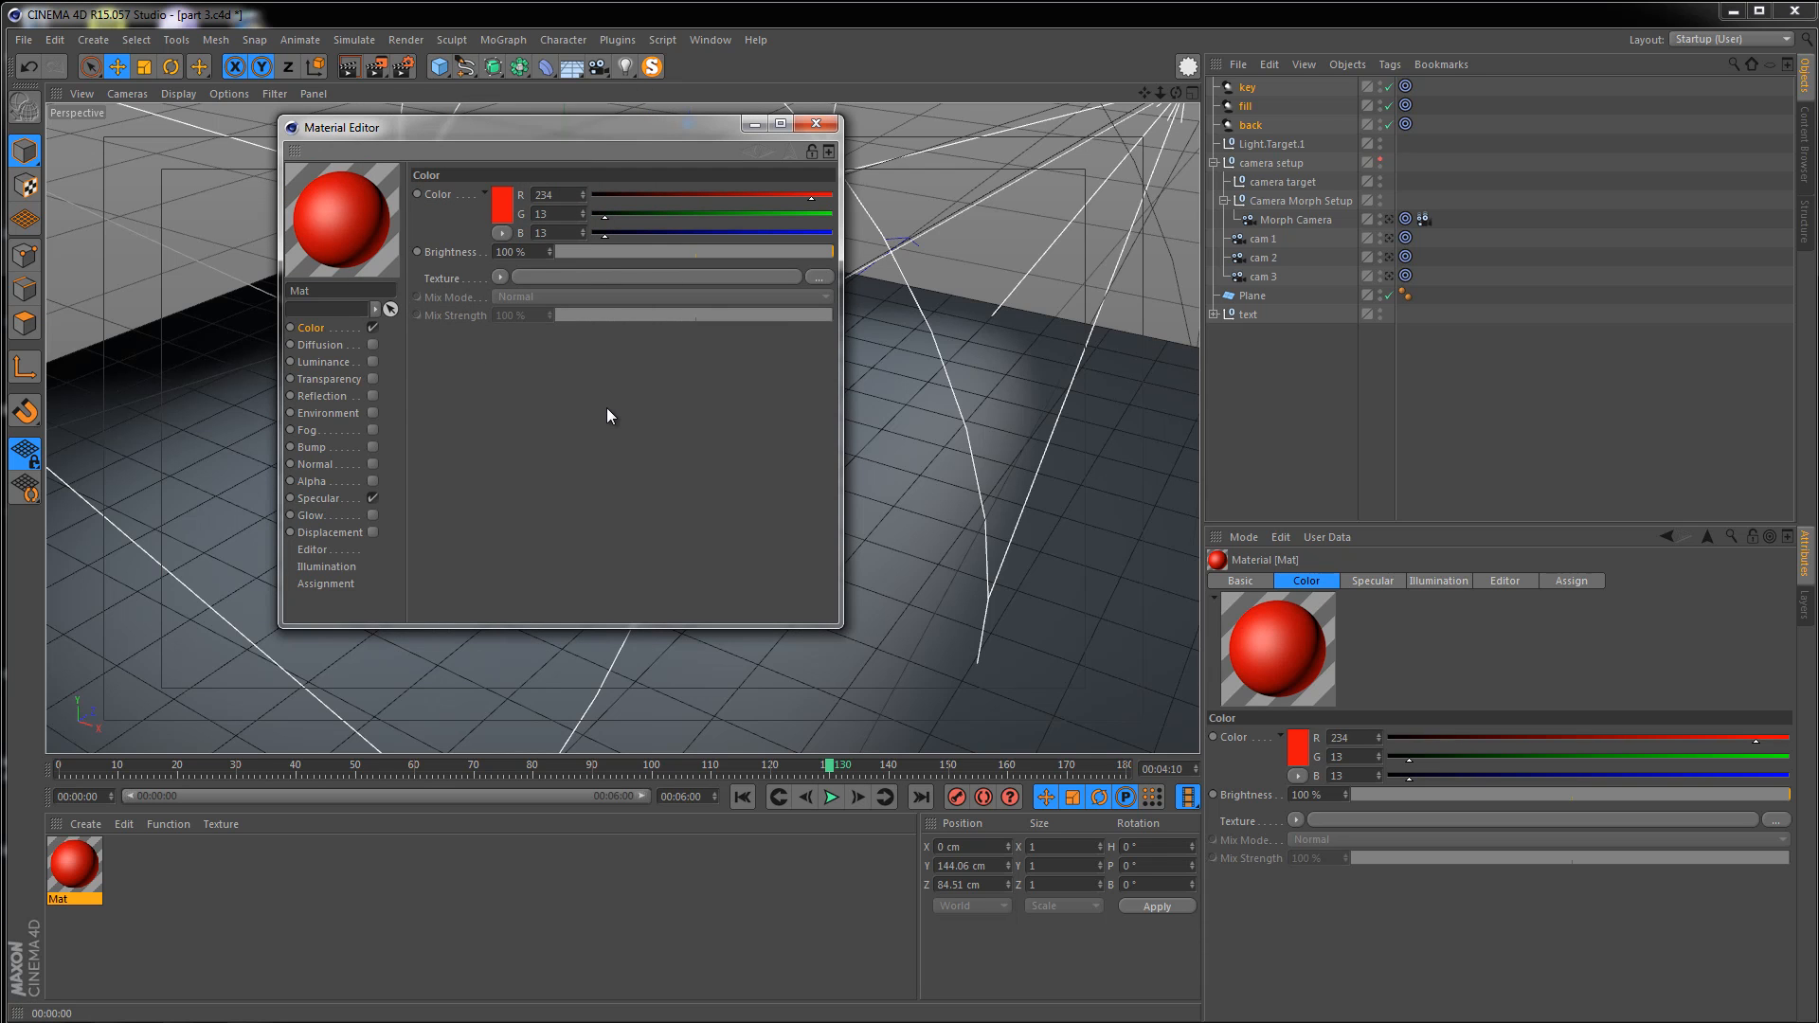
Enable reflection on the material with 40% brightness
click(372, 396)
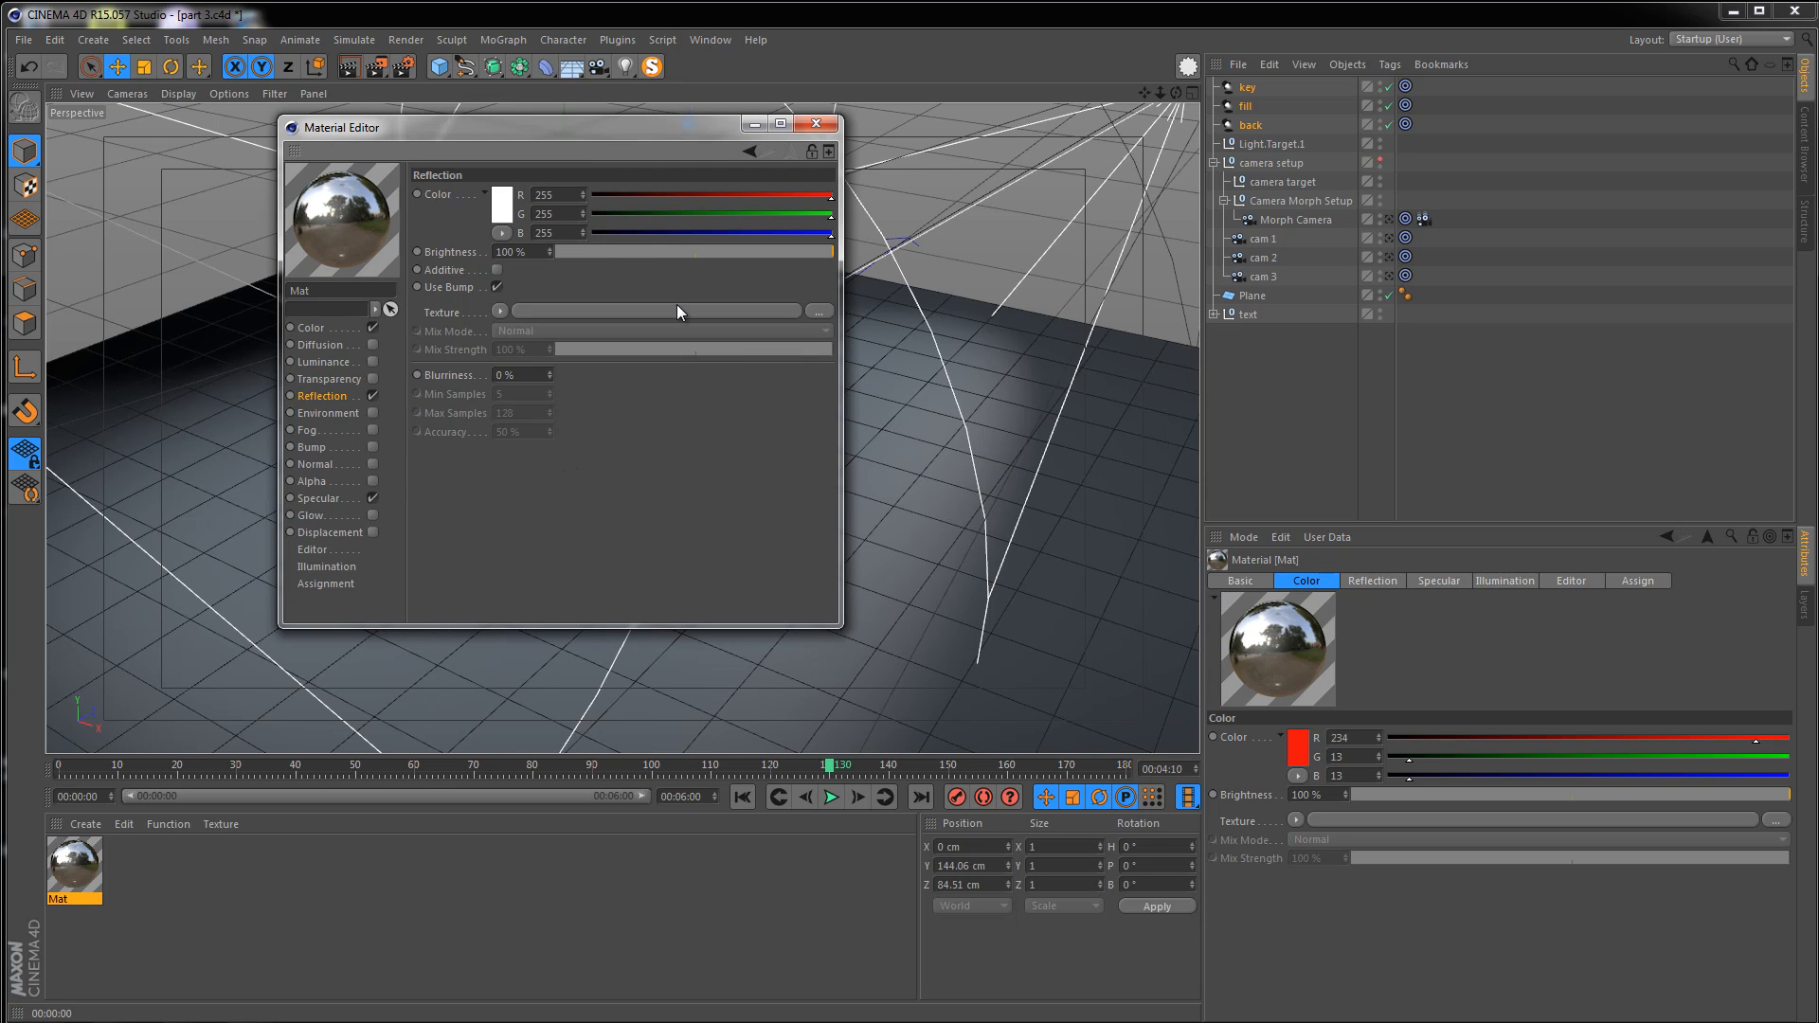
drag(591, 252, 625, 254)
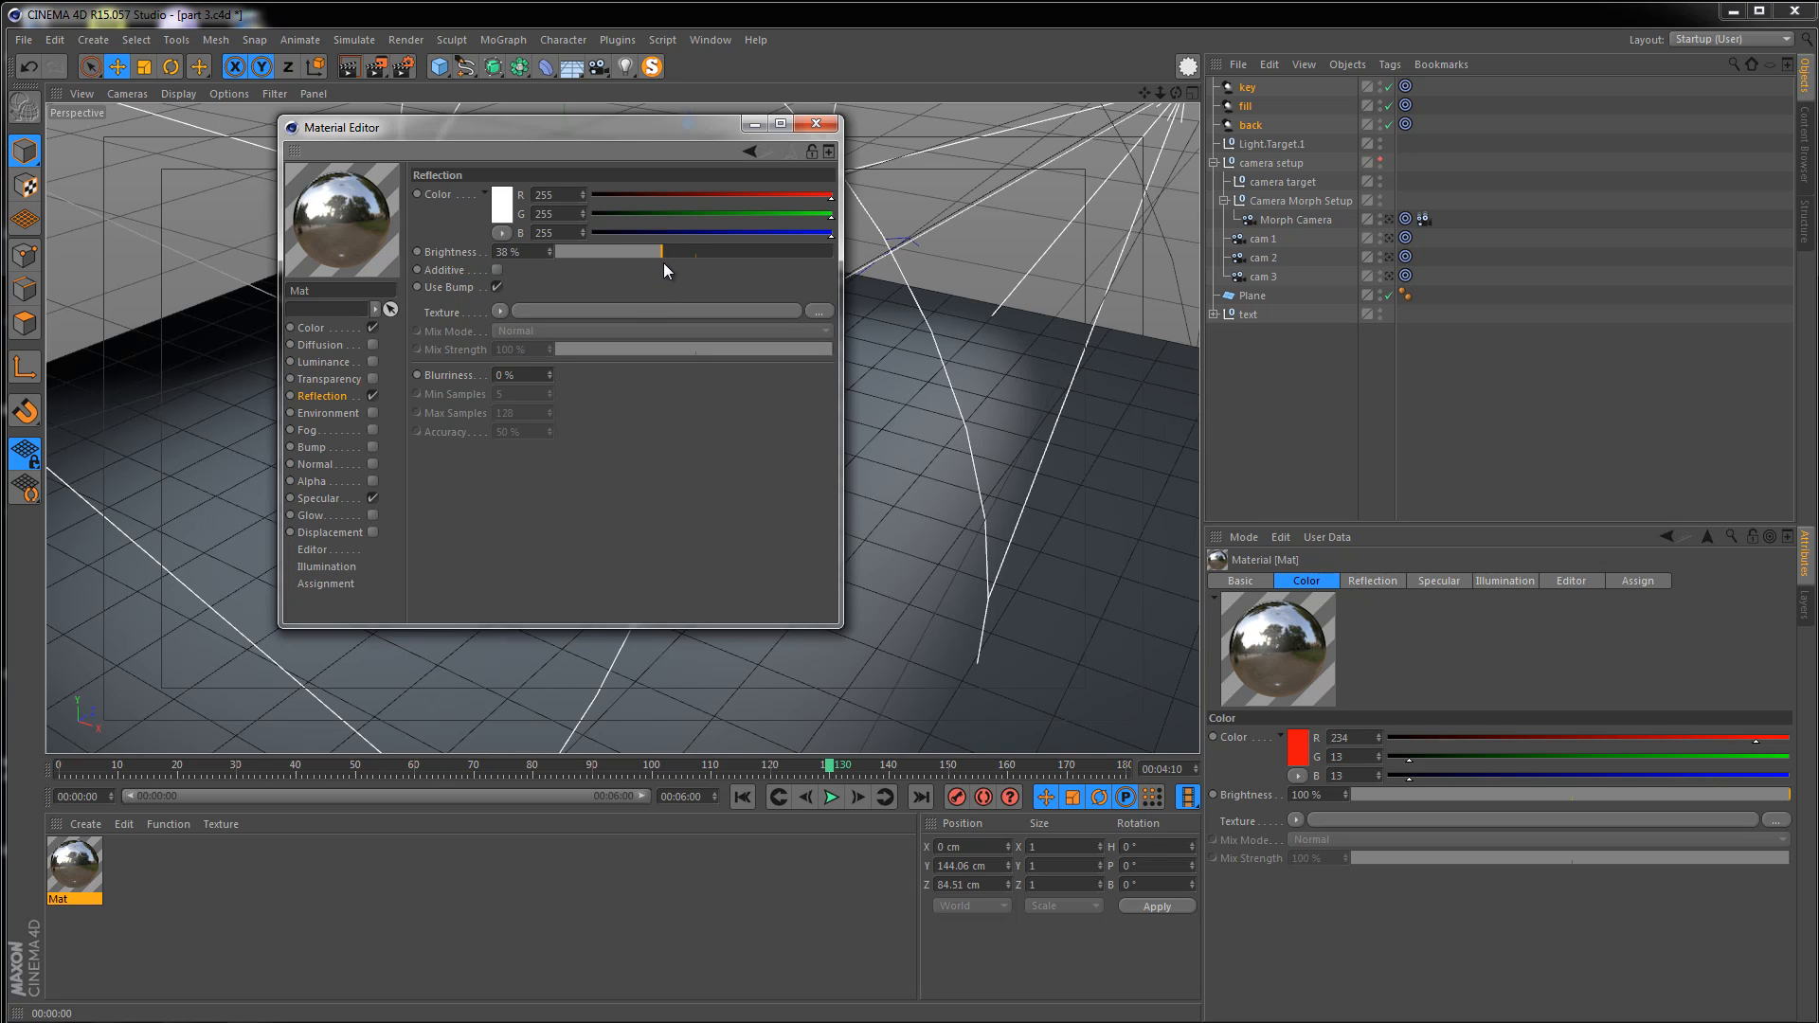
drag(666, 264, 668, 264)
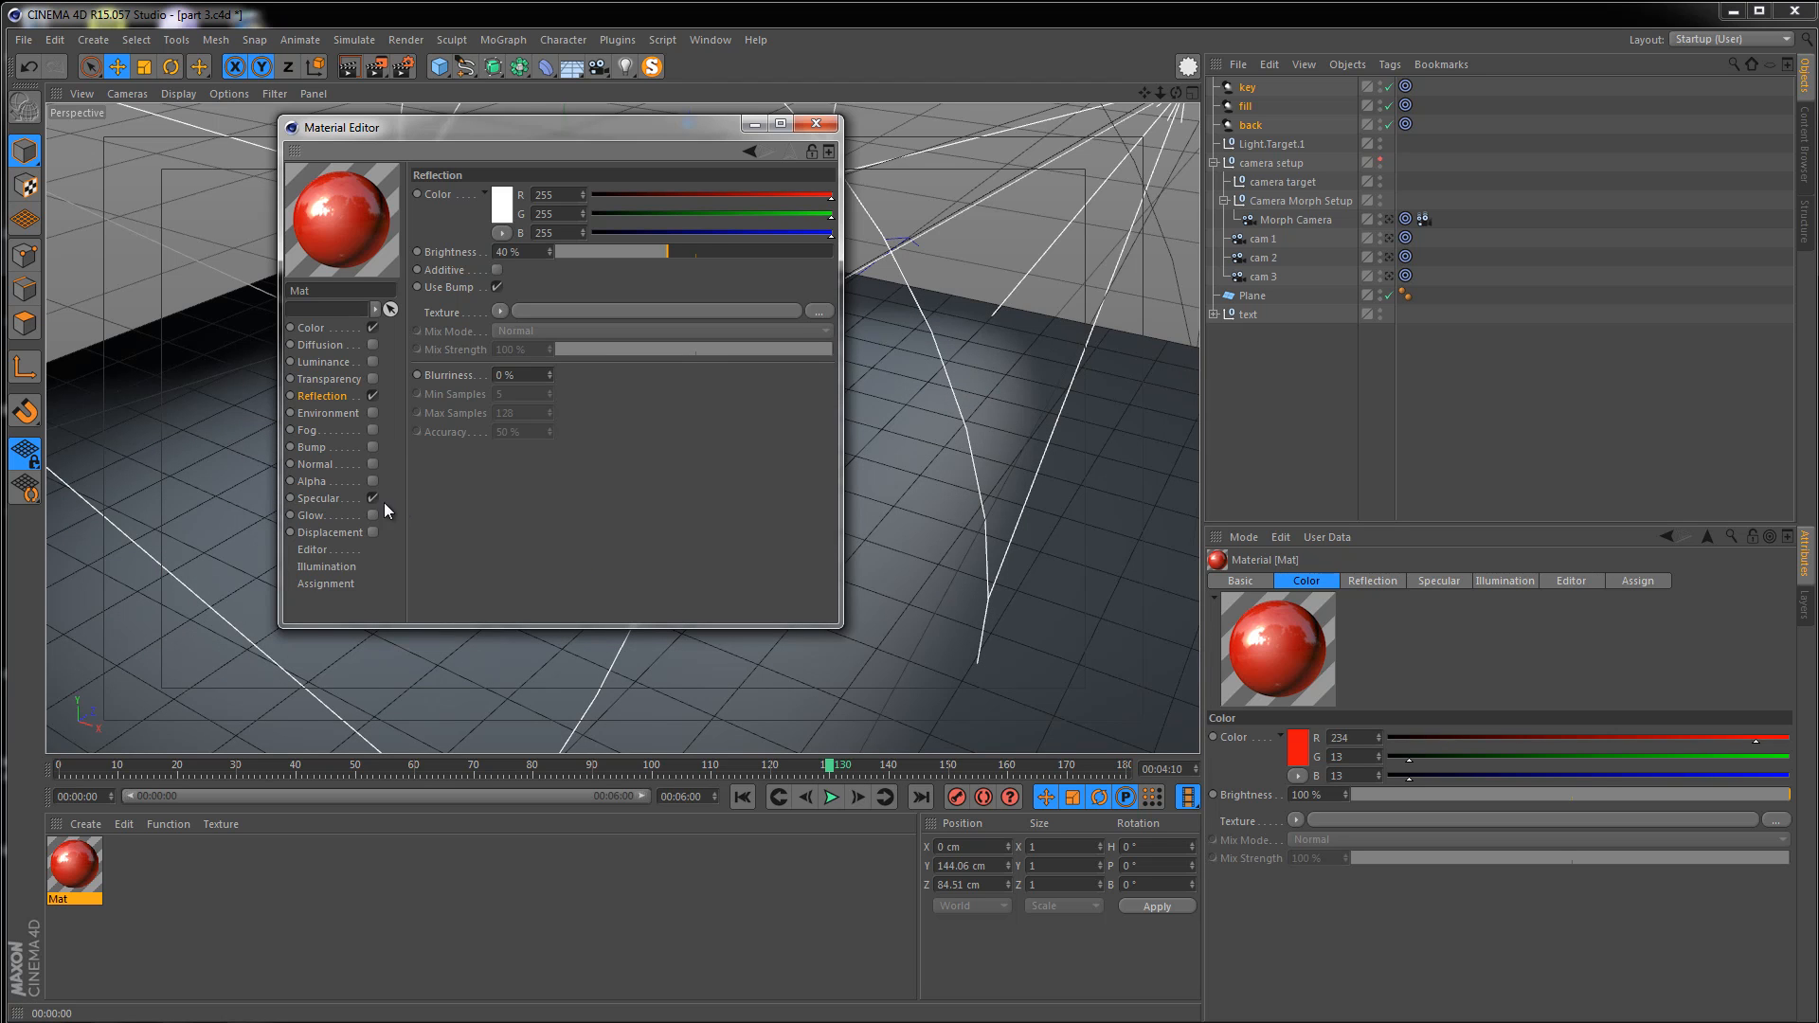
Set the specular height to 99%, falloff to -5% and inner width to 5%, then close the Material Editor
click(326, 502)
drag(464, 127, 872, 207)
drag(1102, 543, 1240, 578)
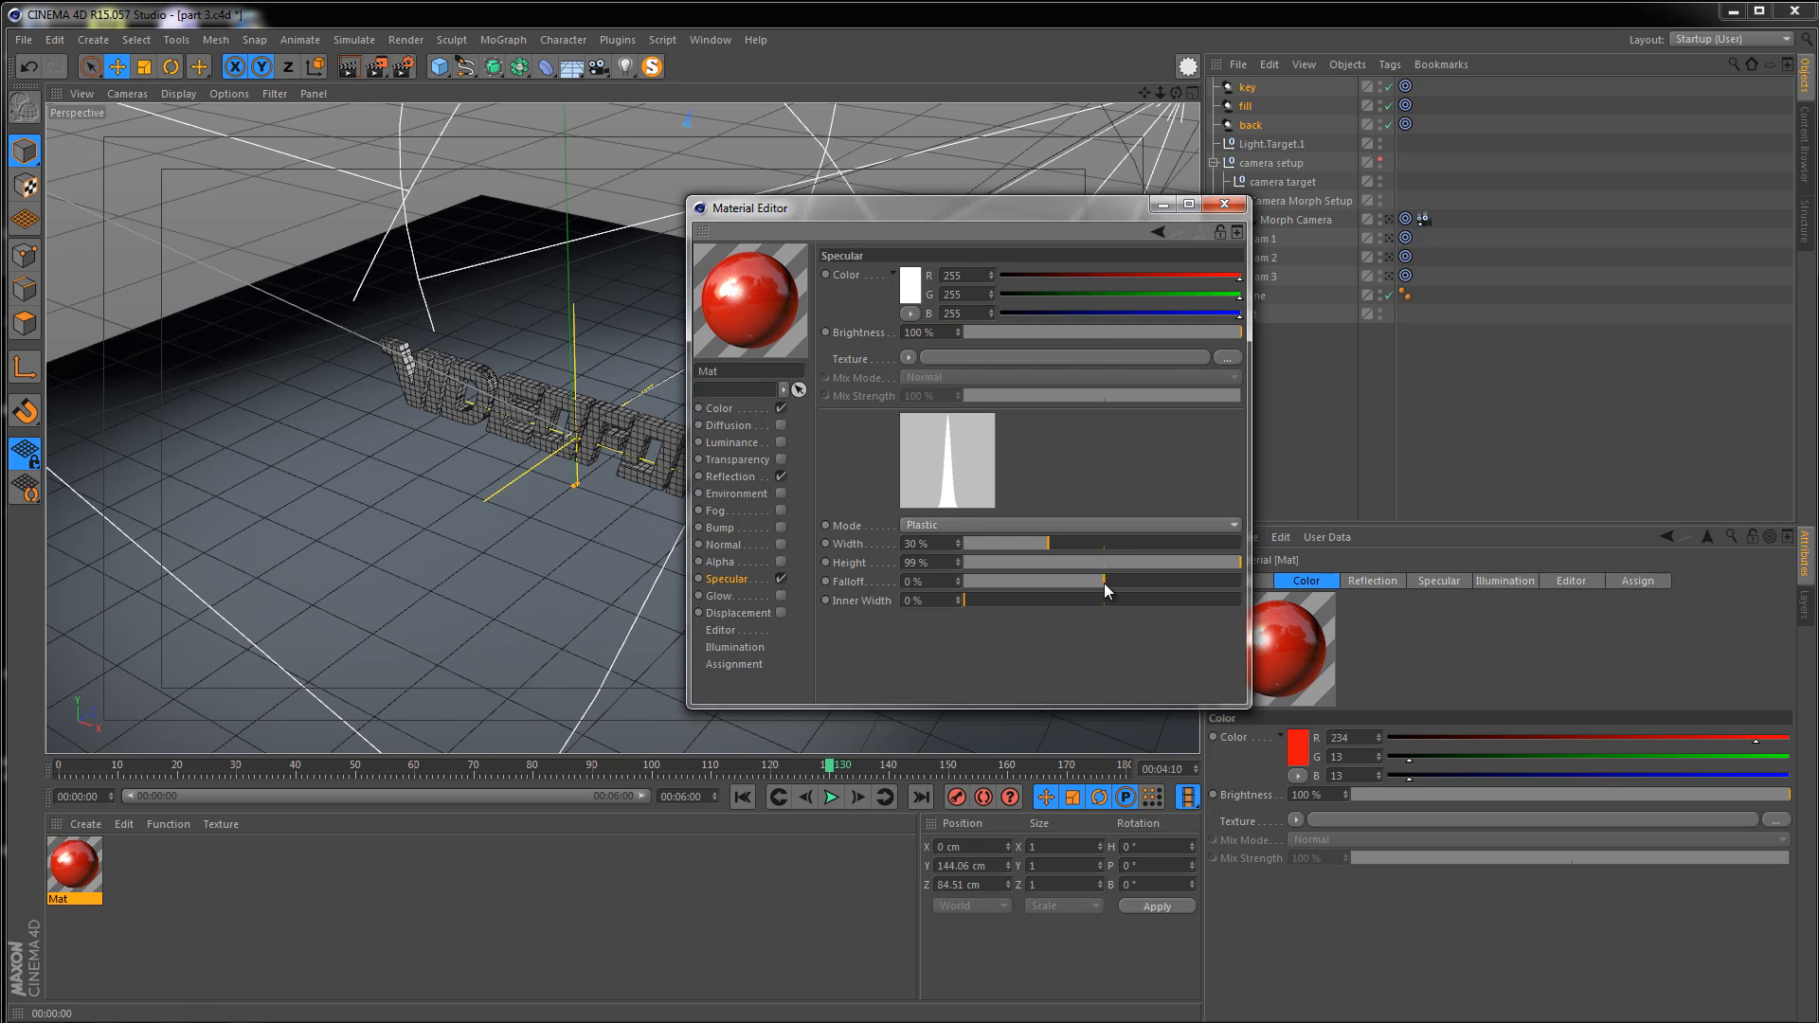
drag(1104, 582, 1098, 583)
drag(968, 599, 975, 602)
click(1224, 203)
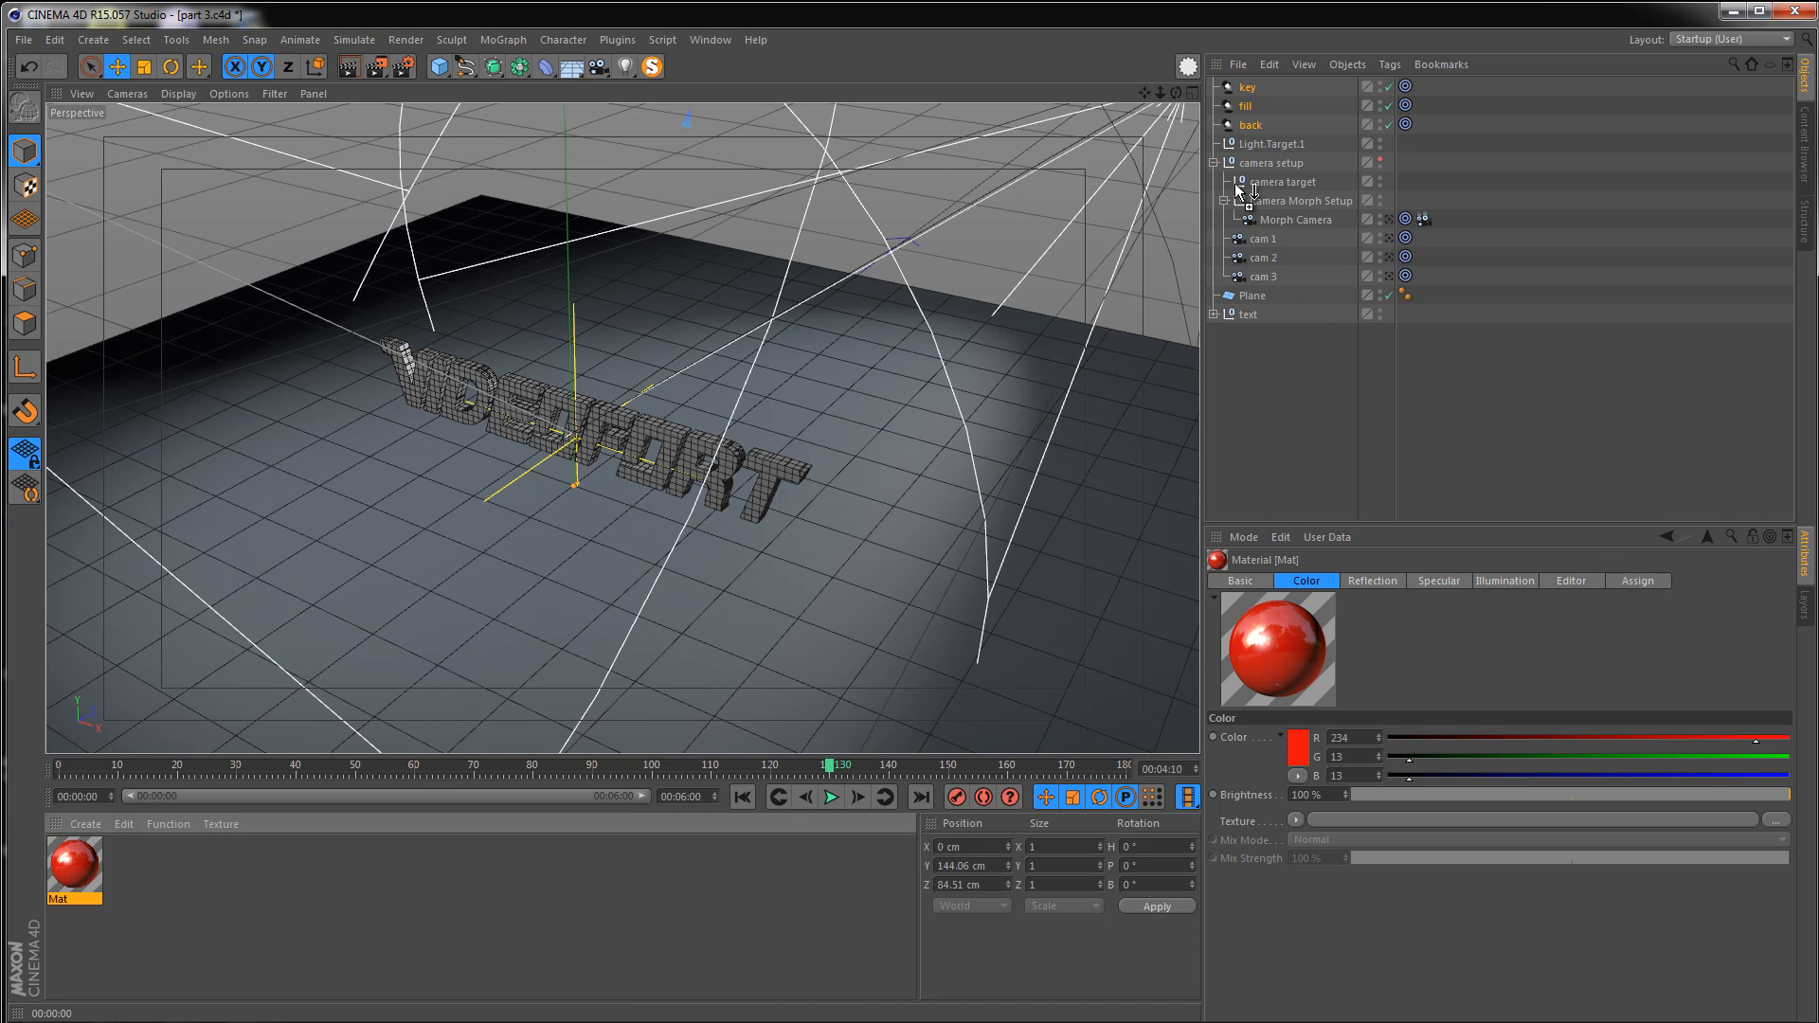
Apply the red material to the VIDEOFORT text
drag(1198, 355, 716, 450)
scroll(821, 396, up, 6)
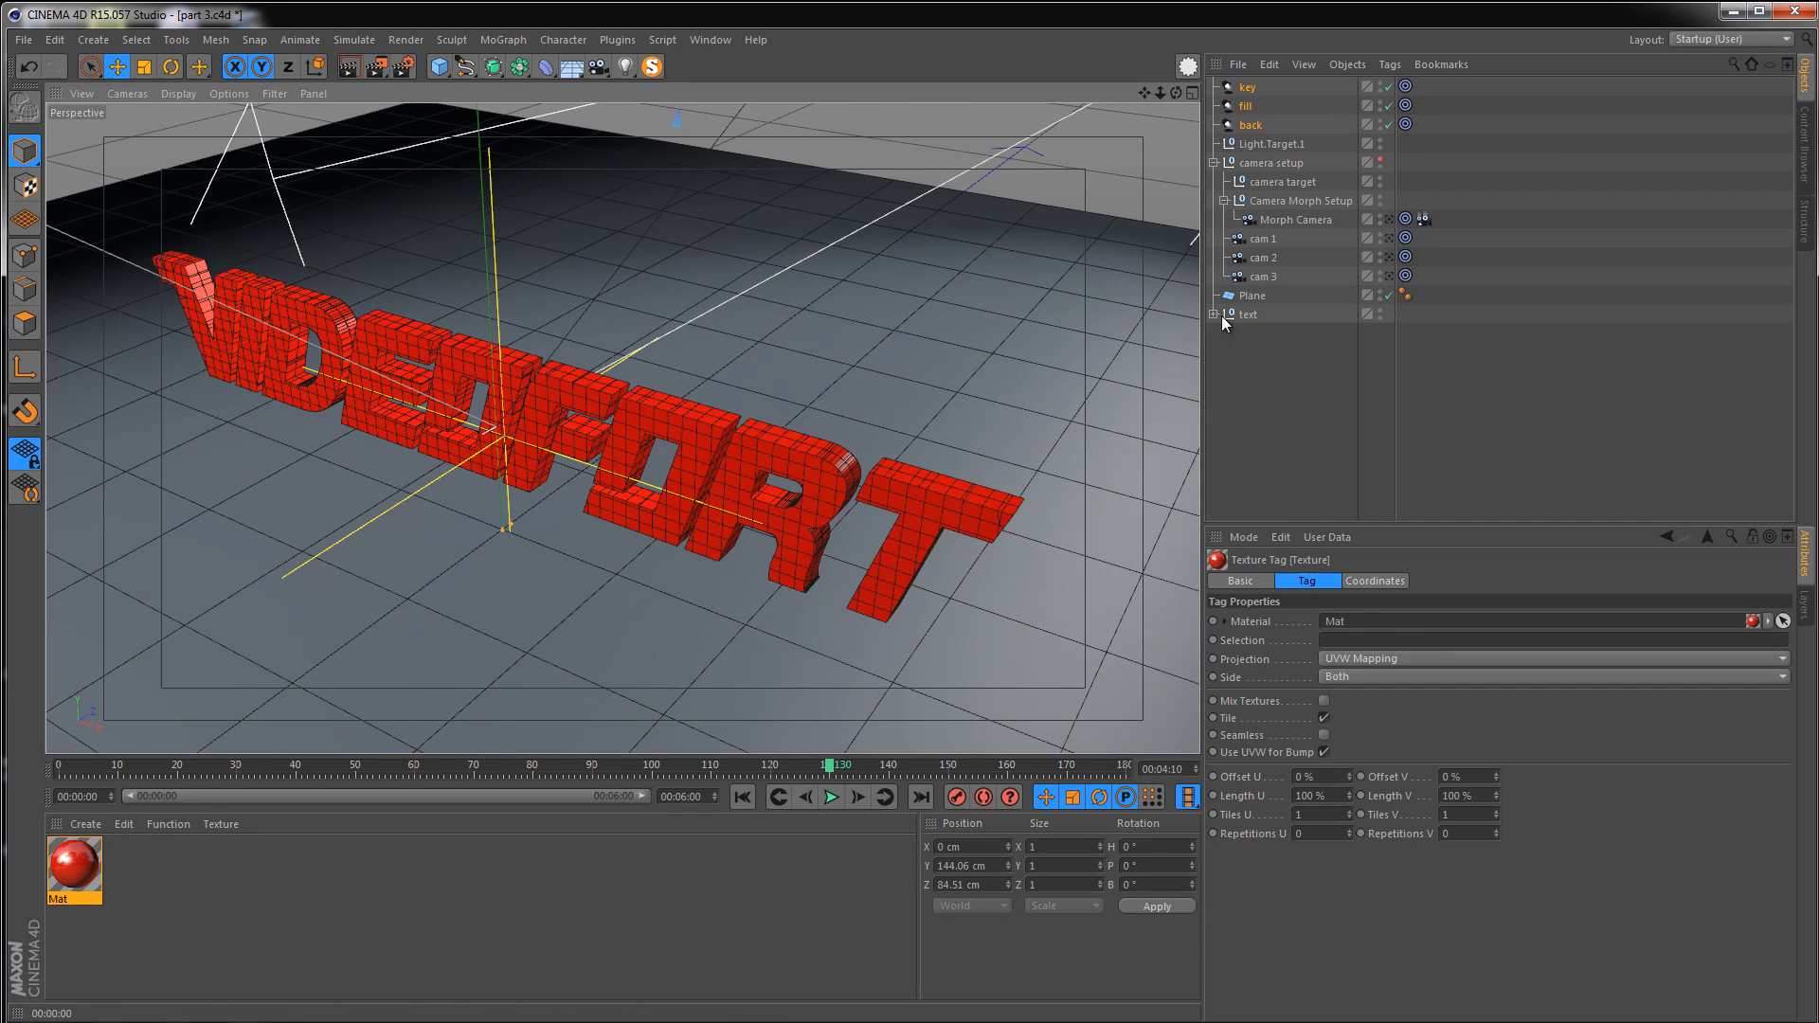
Move the text's texture tag from the Cloner onto the cloth Plane and back to the Cloner
click(1213, 314)
click(1549, 402)
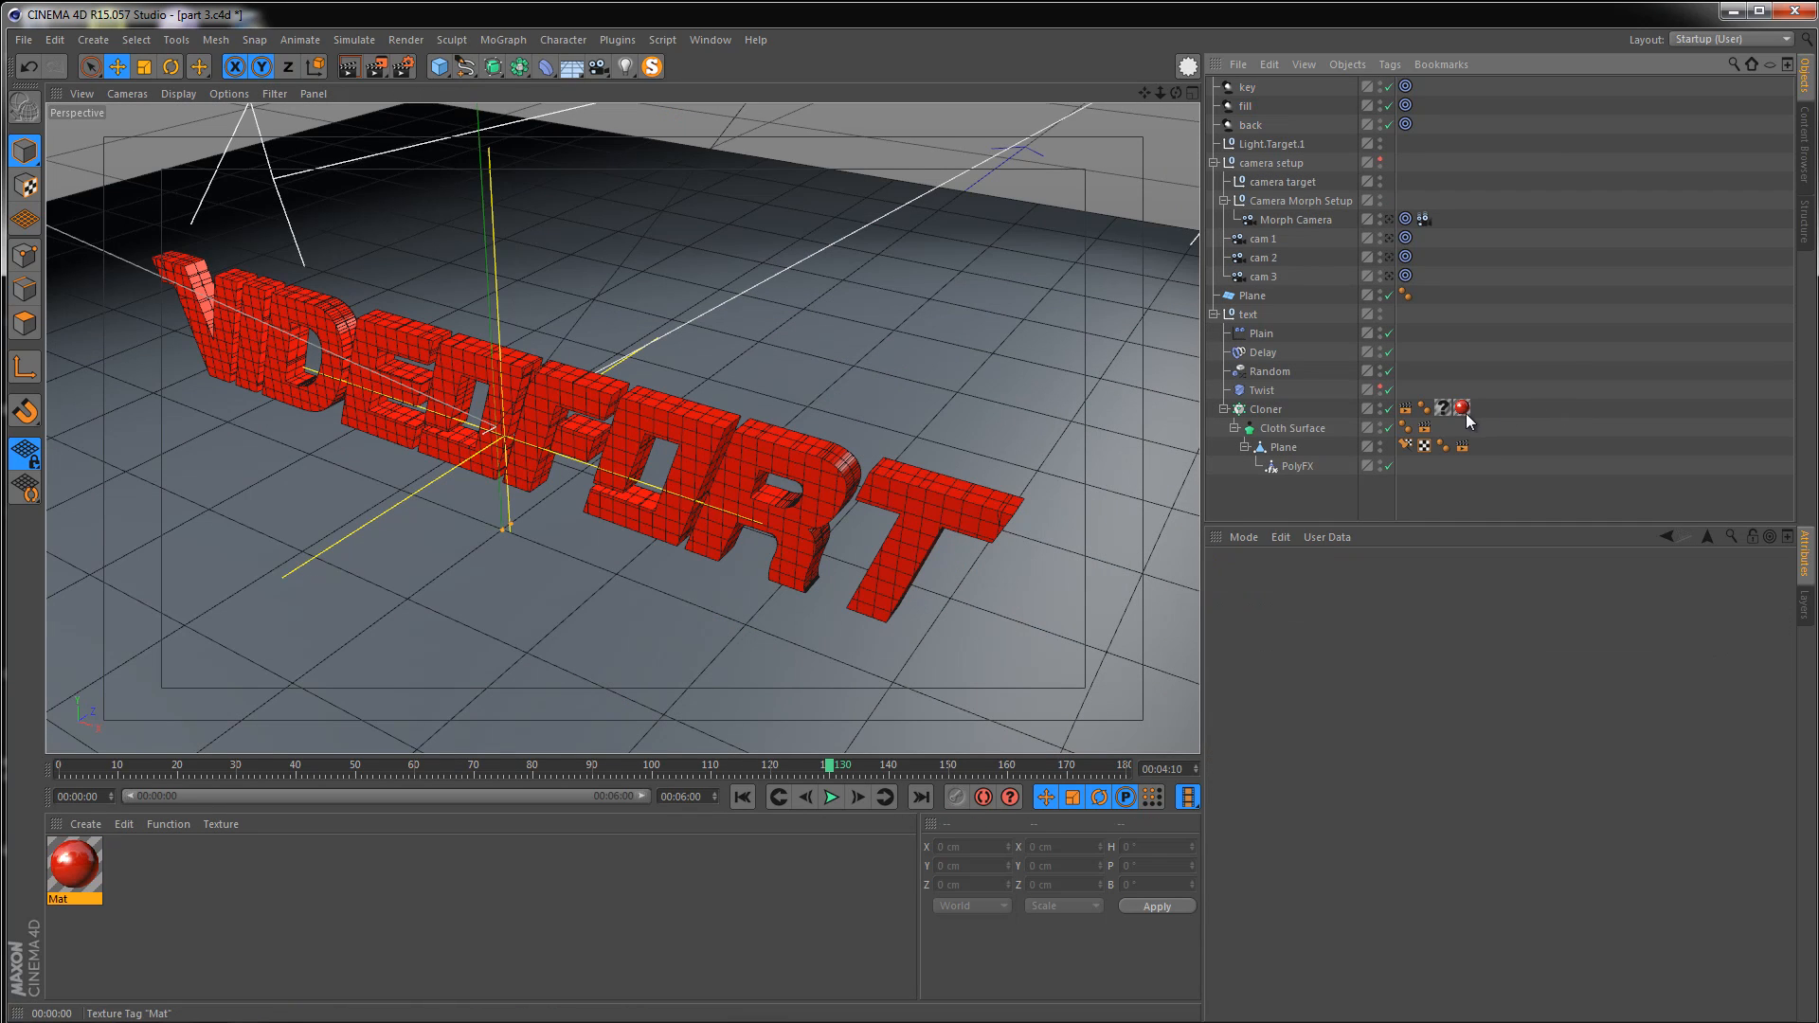
click(1462, 408)
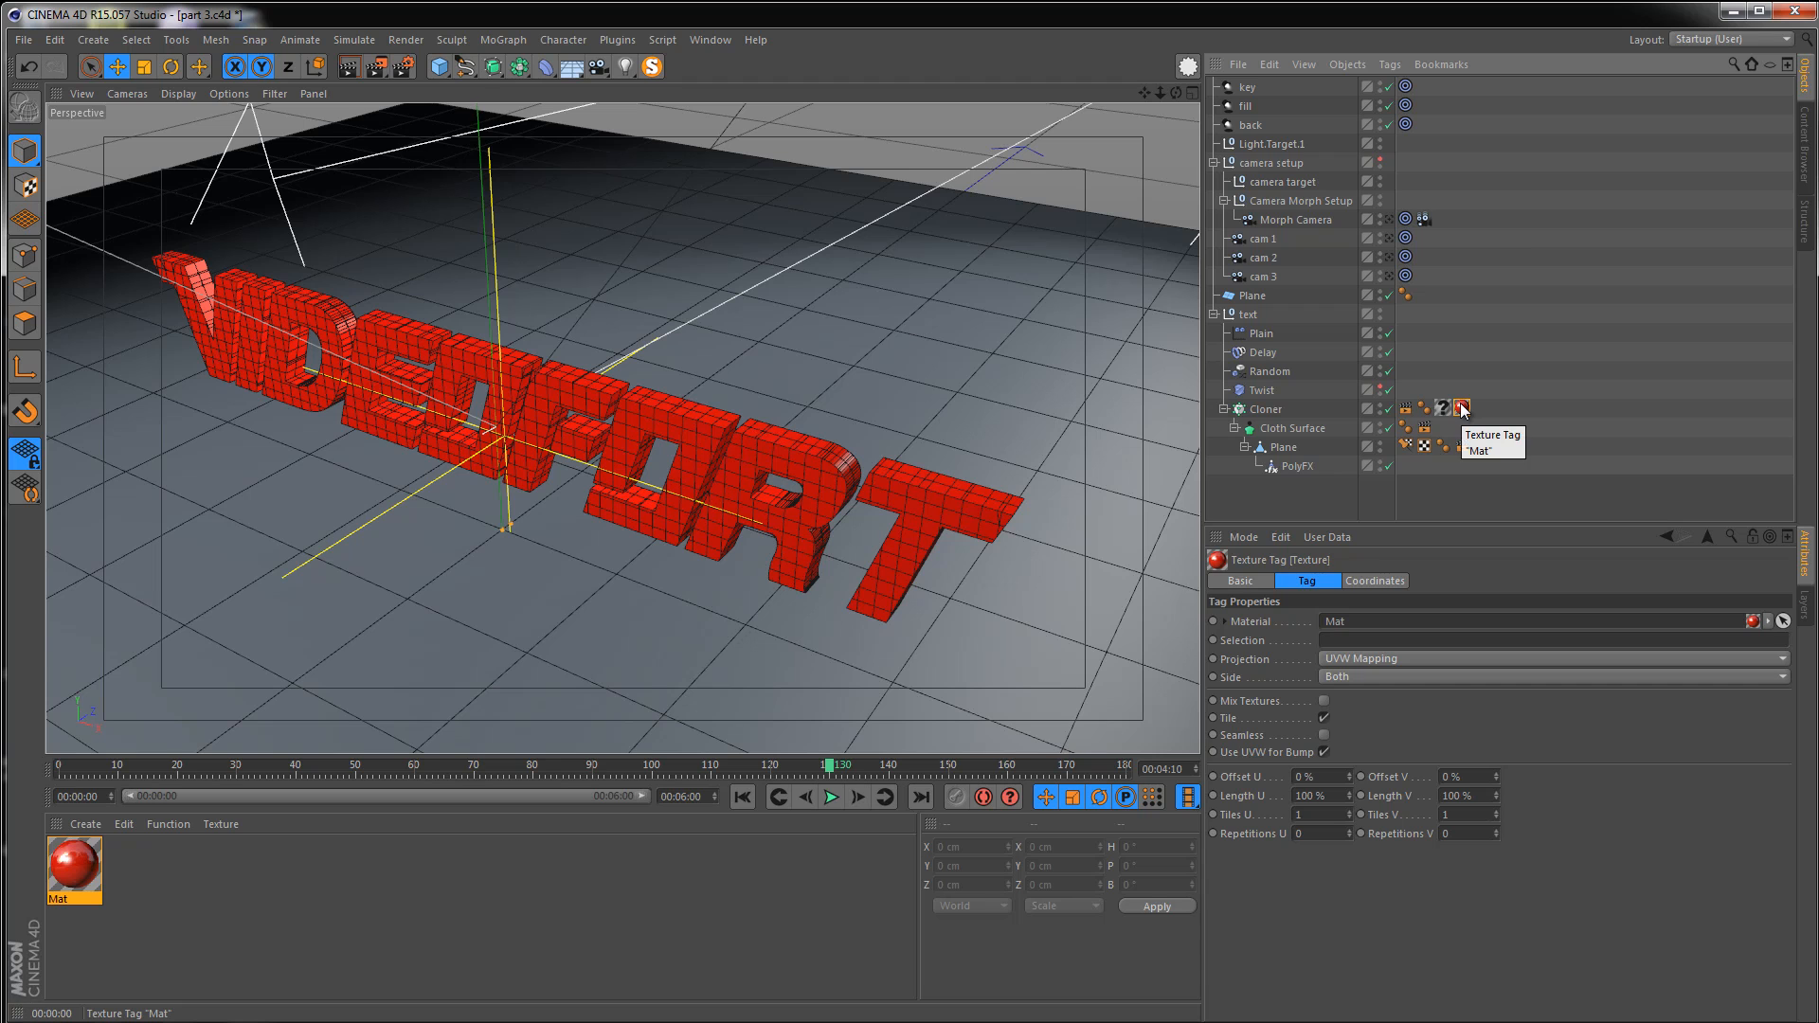
drag(1462, 408, 1466, 437)
click(1282, 445)
click(1276, 425)
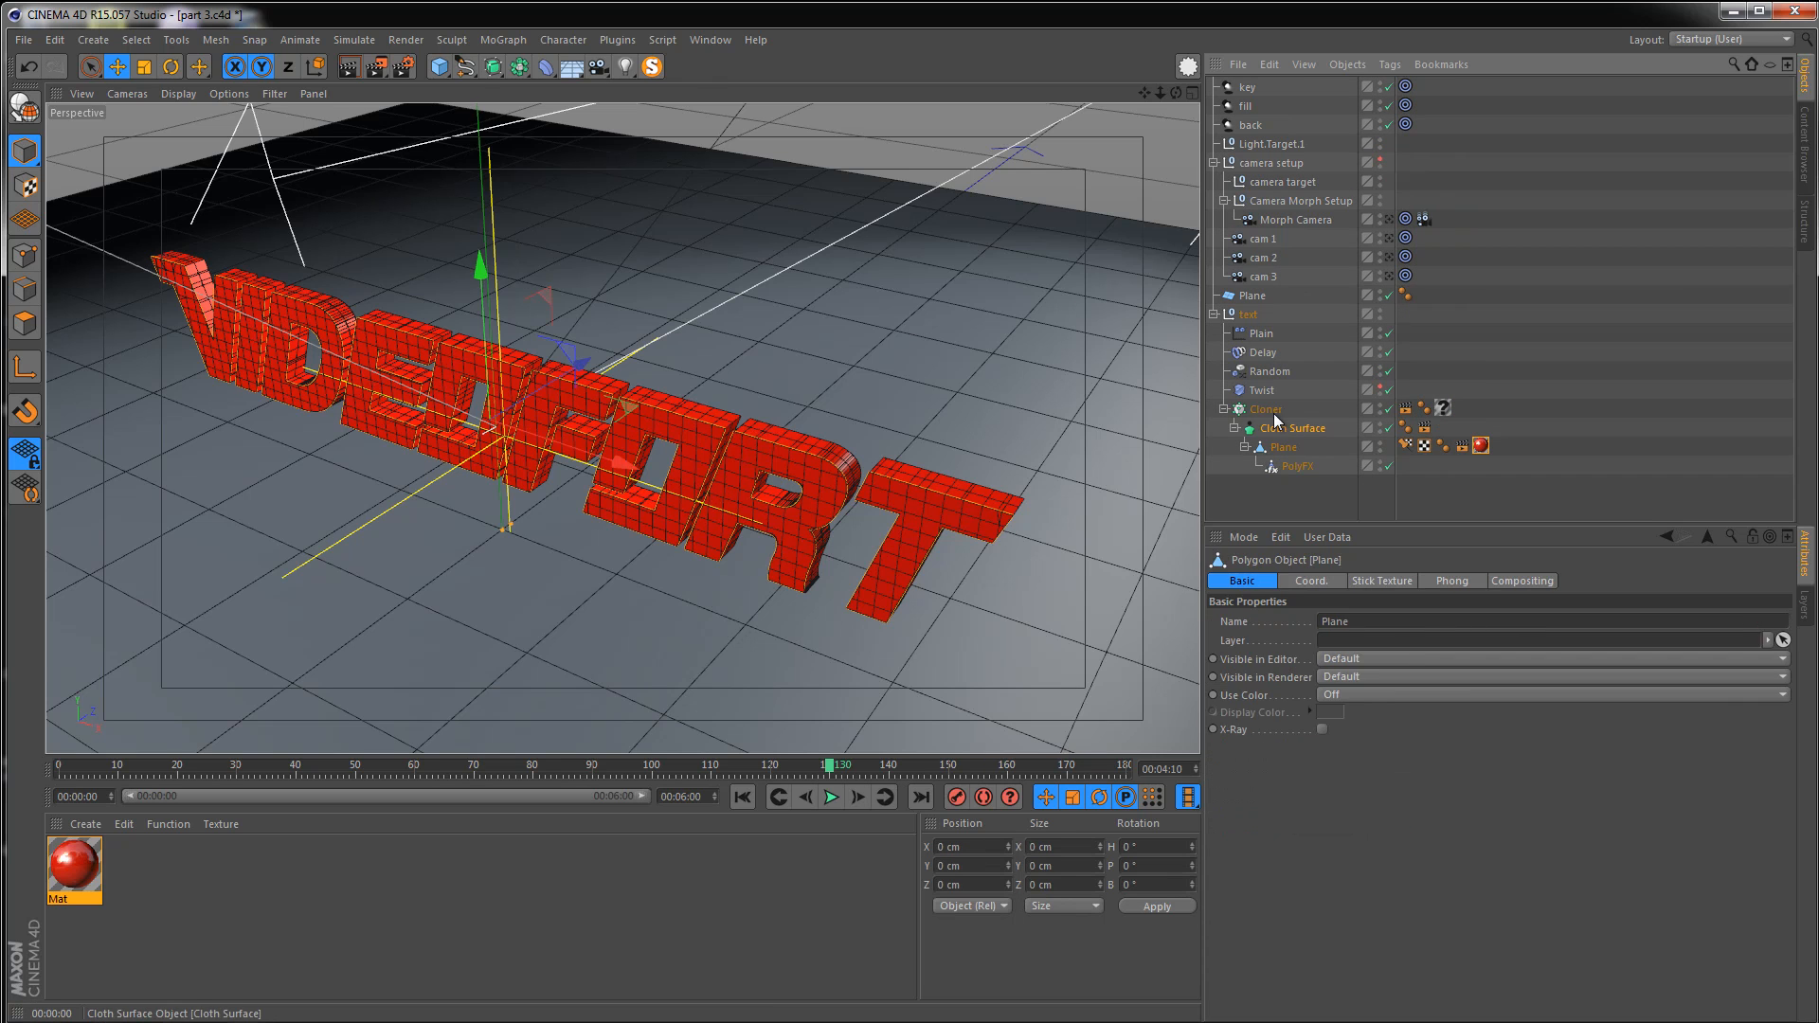
click(1267, 409)
drag(1480, 446, 1467, 407)
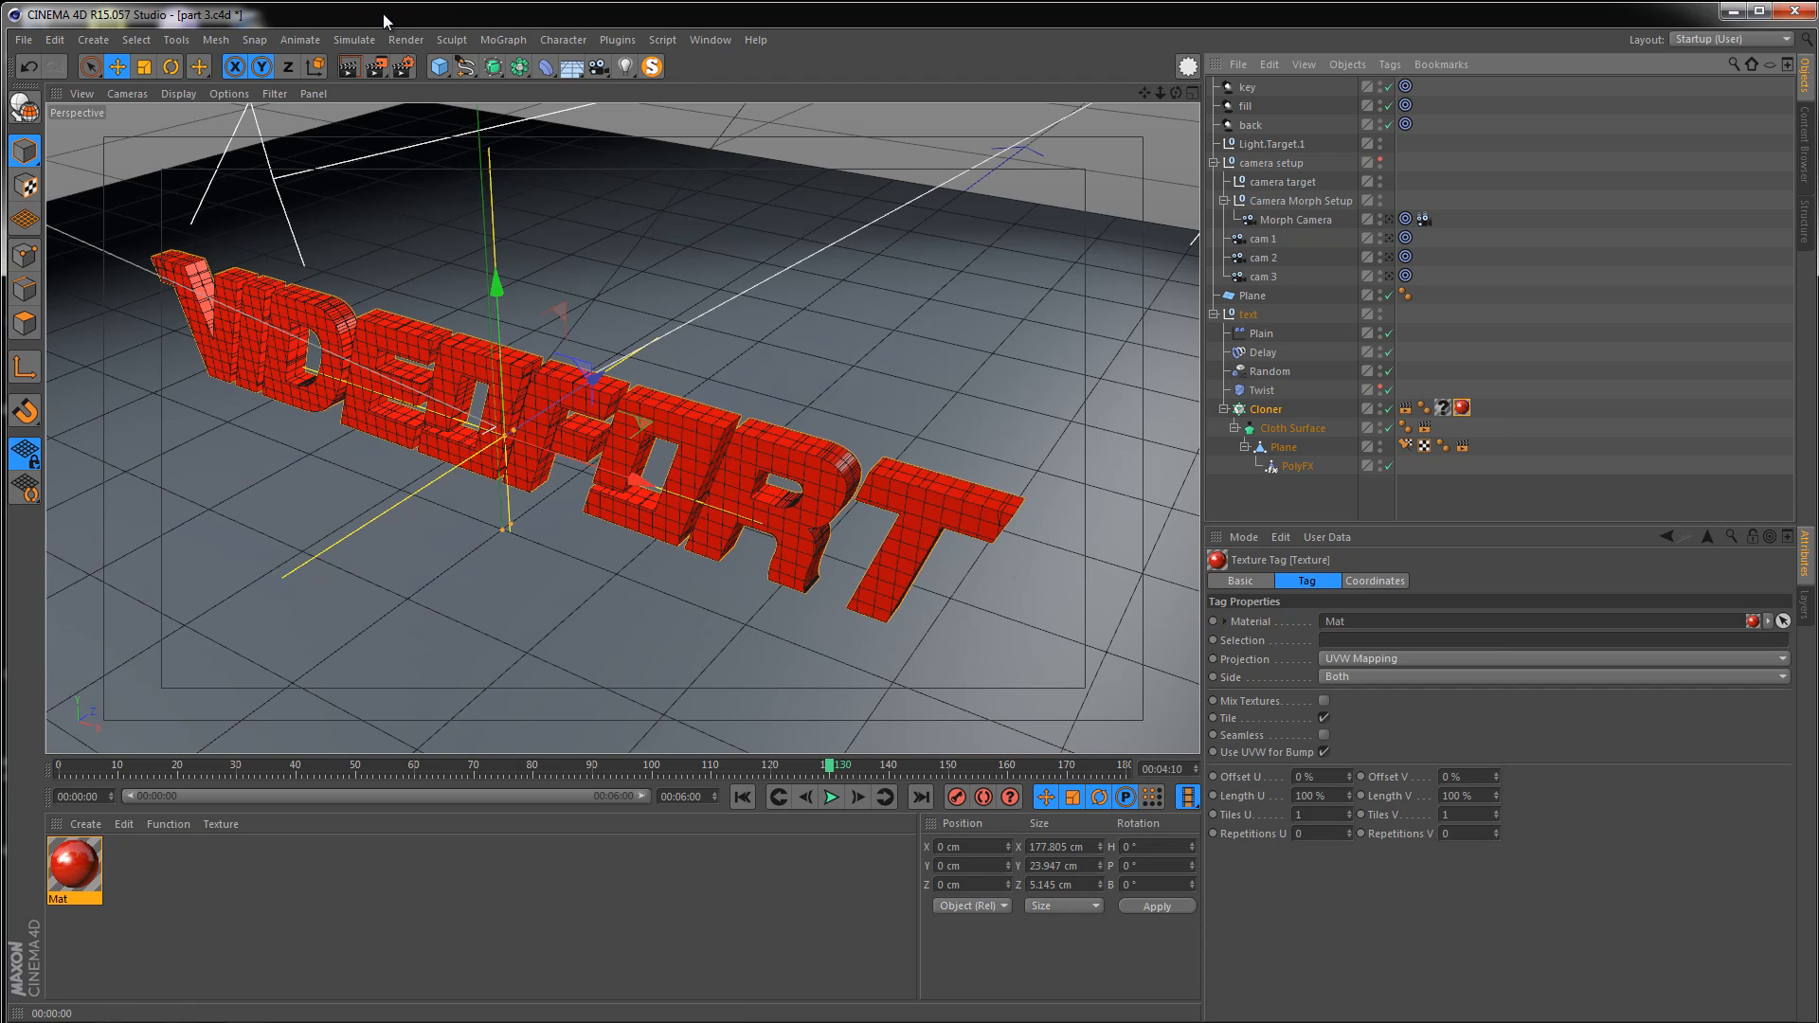
Render the active view to preview the red text material up close
click(349, 66)
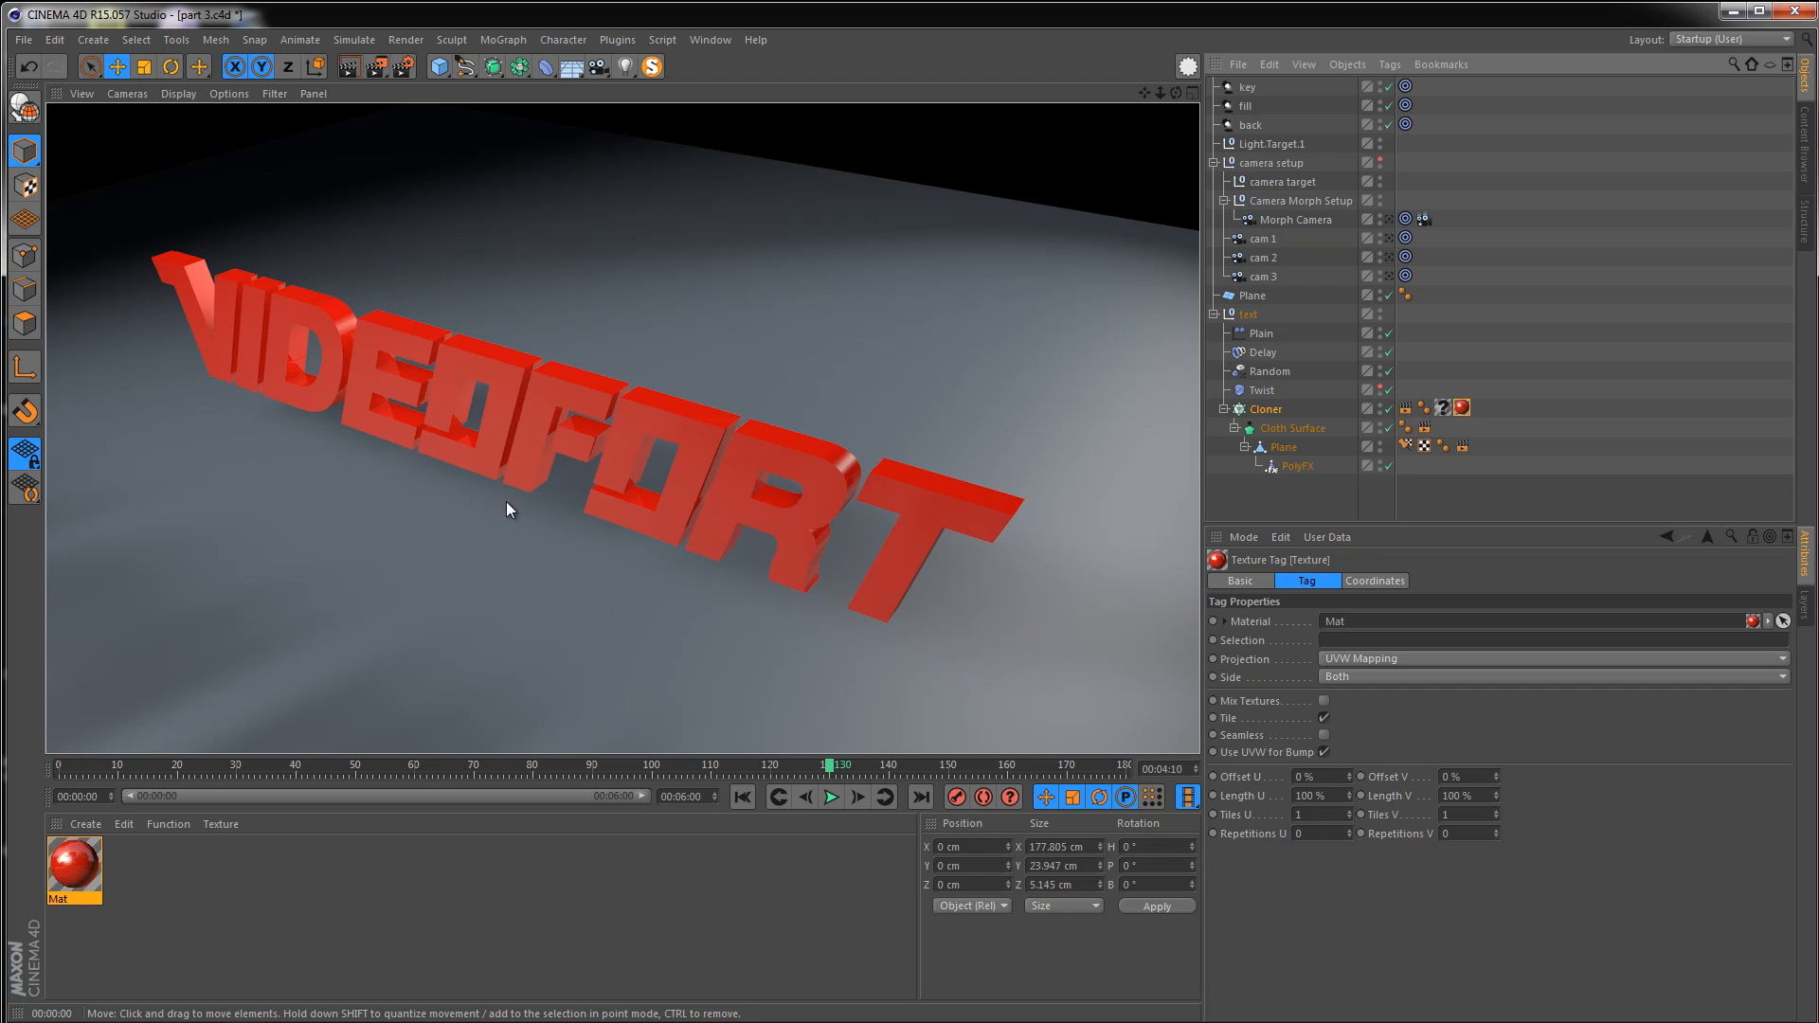
scroll(373, 326, up, 8)
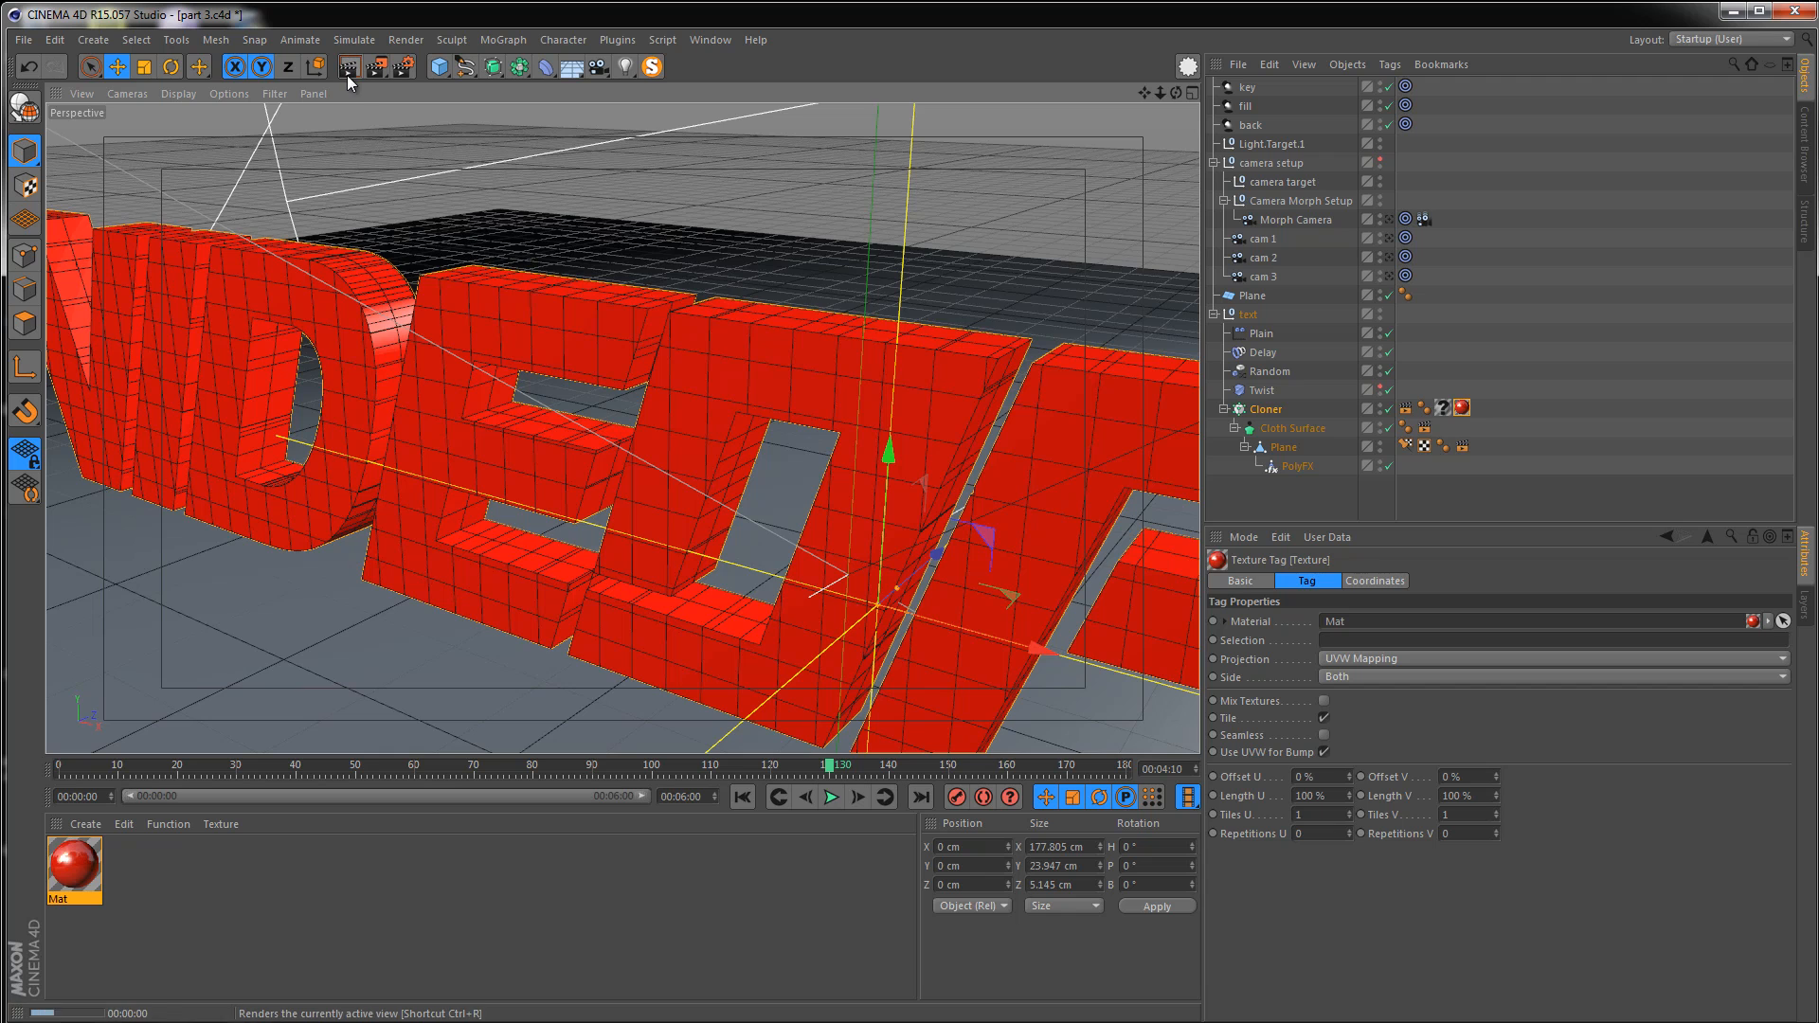
click(352, 75)
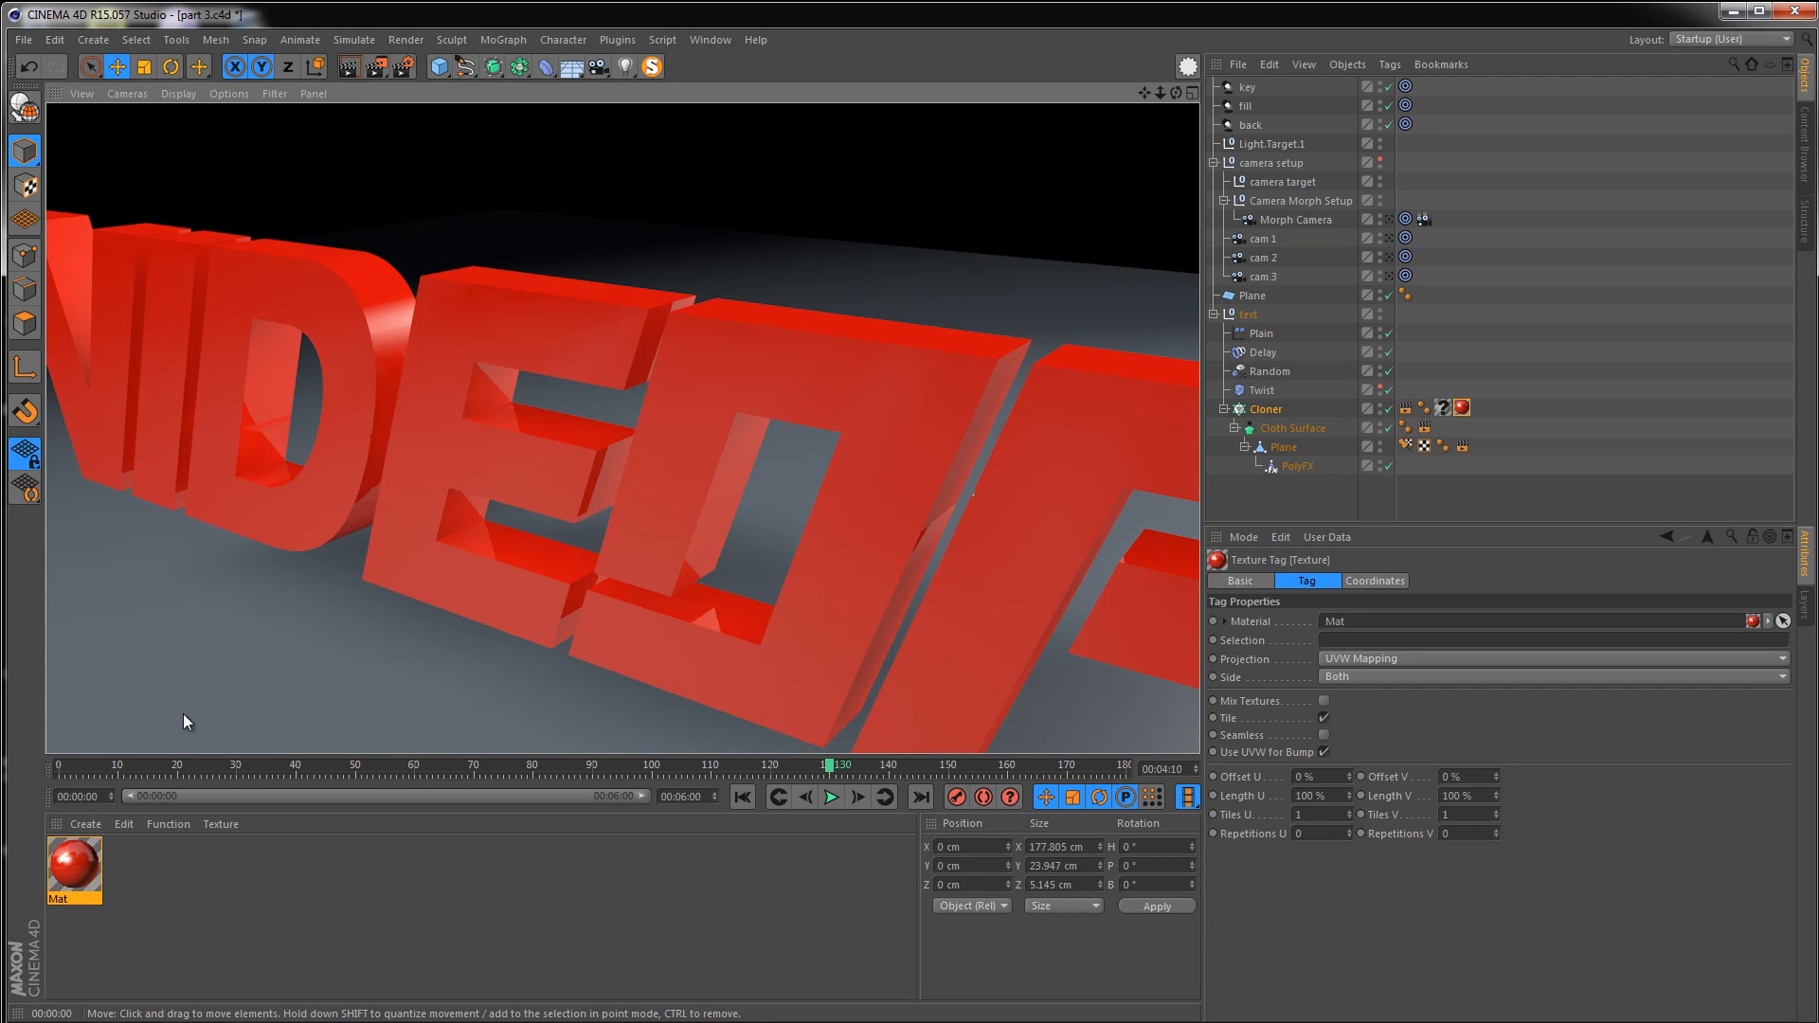
Open the red material in the Material Editor, set its specular height to 150%, and close it
click(85, 858)
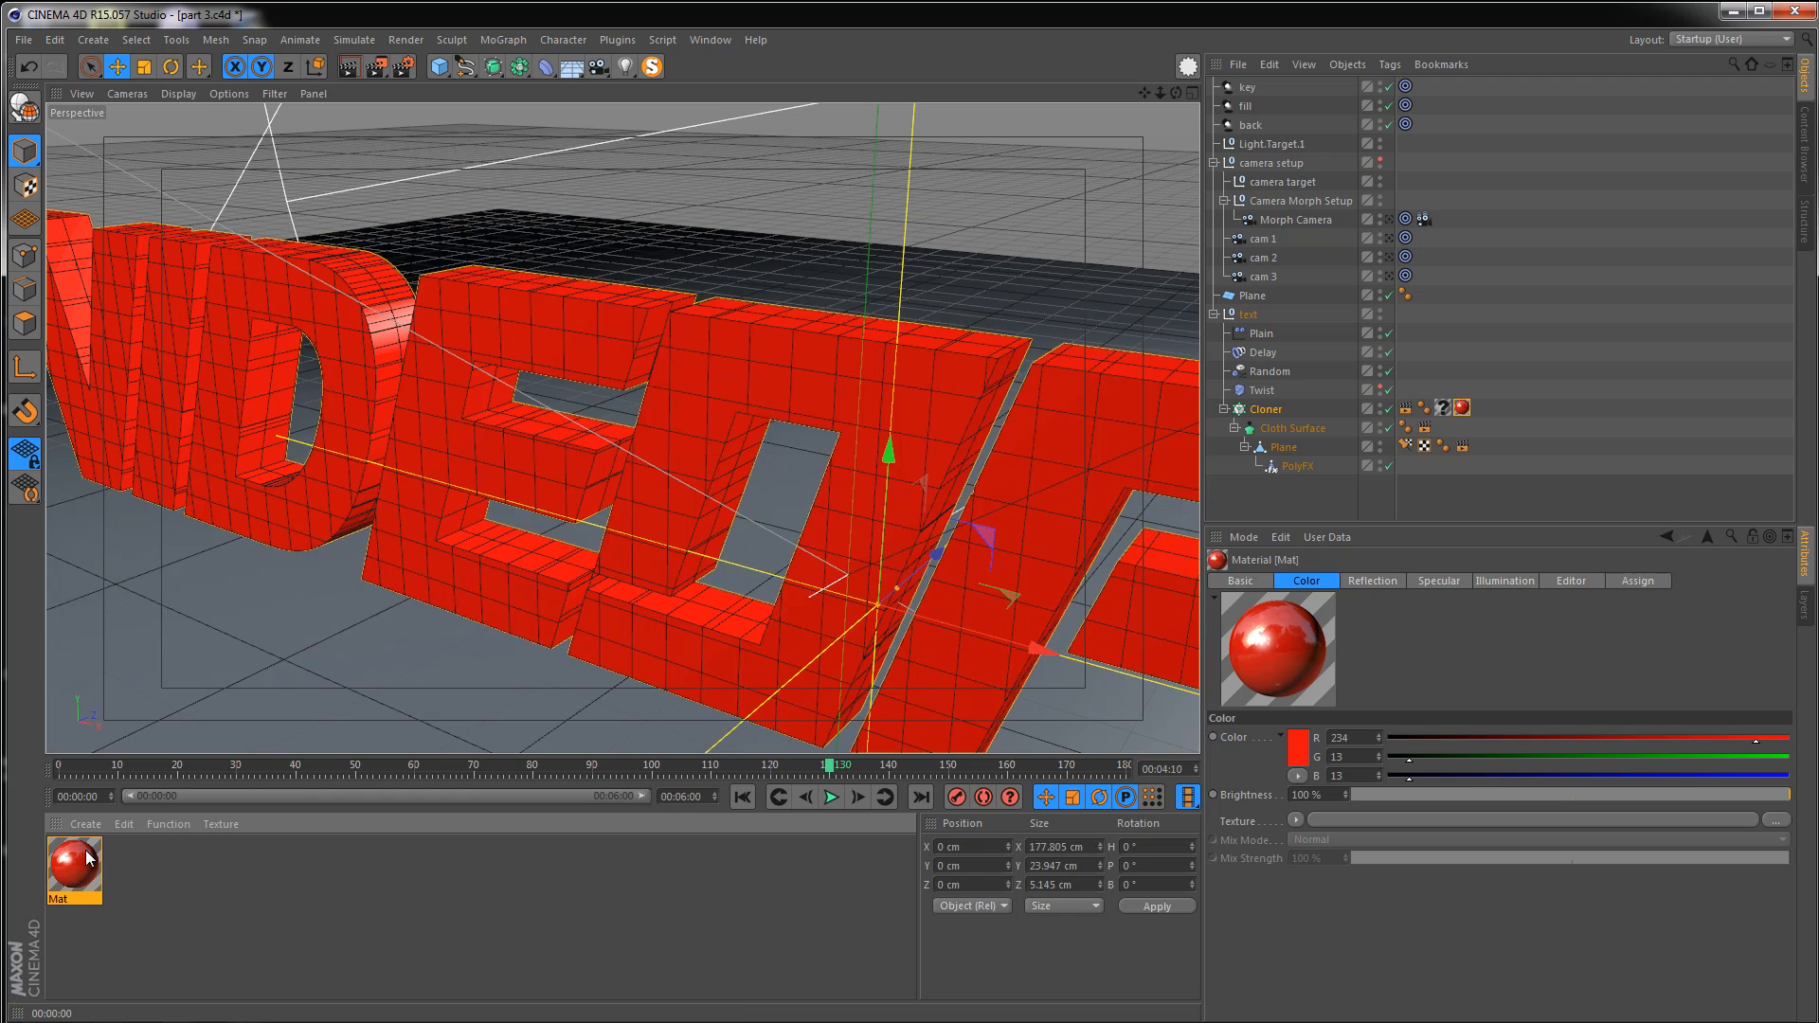
double_click(86, 859)
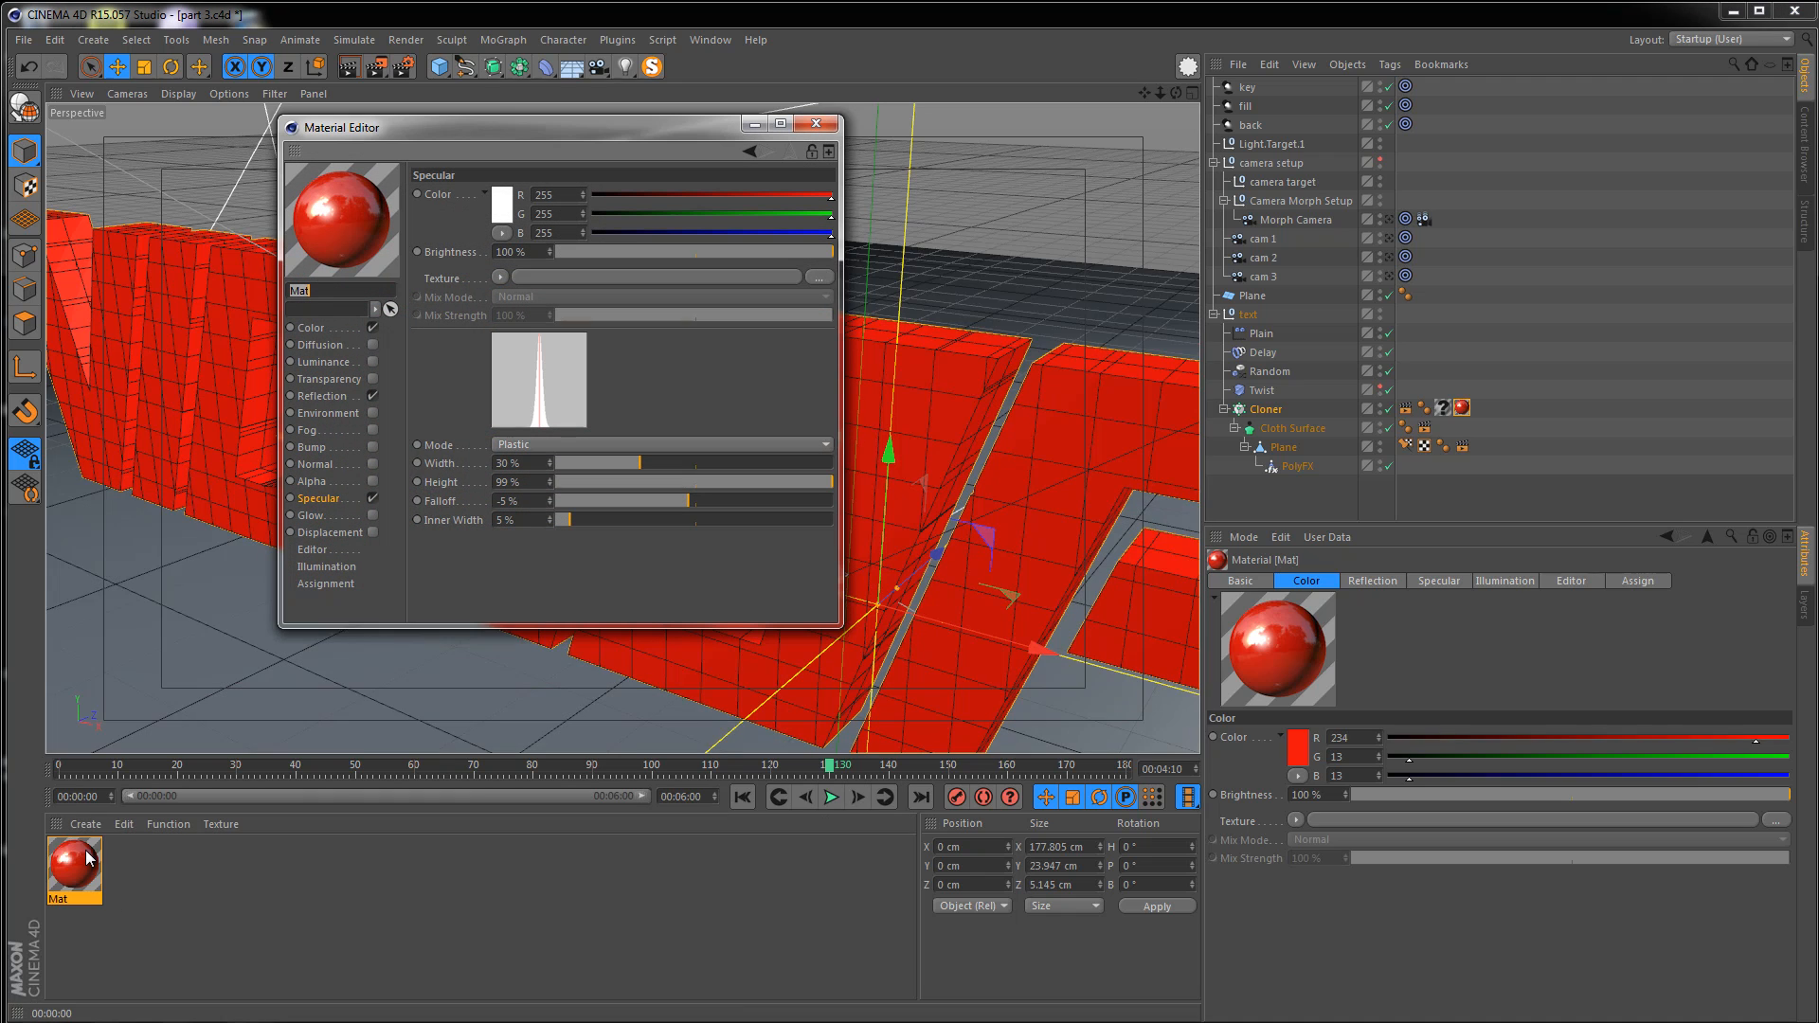
click(516, 481)
text(150)
key(Return)
click(816, 123)
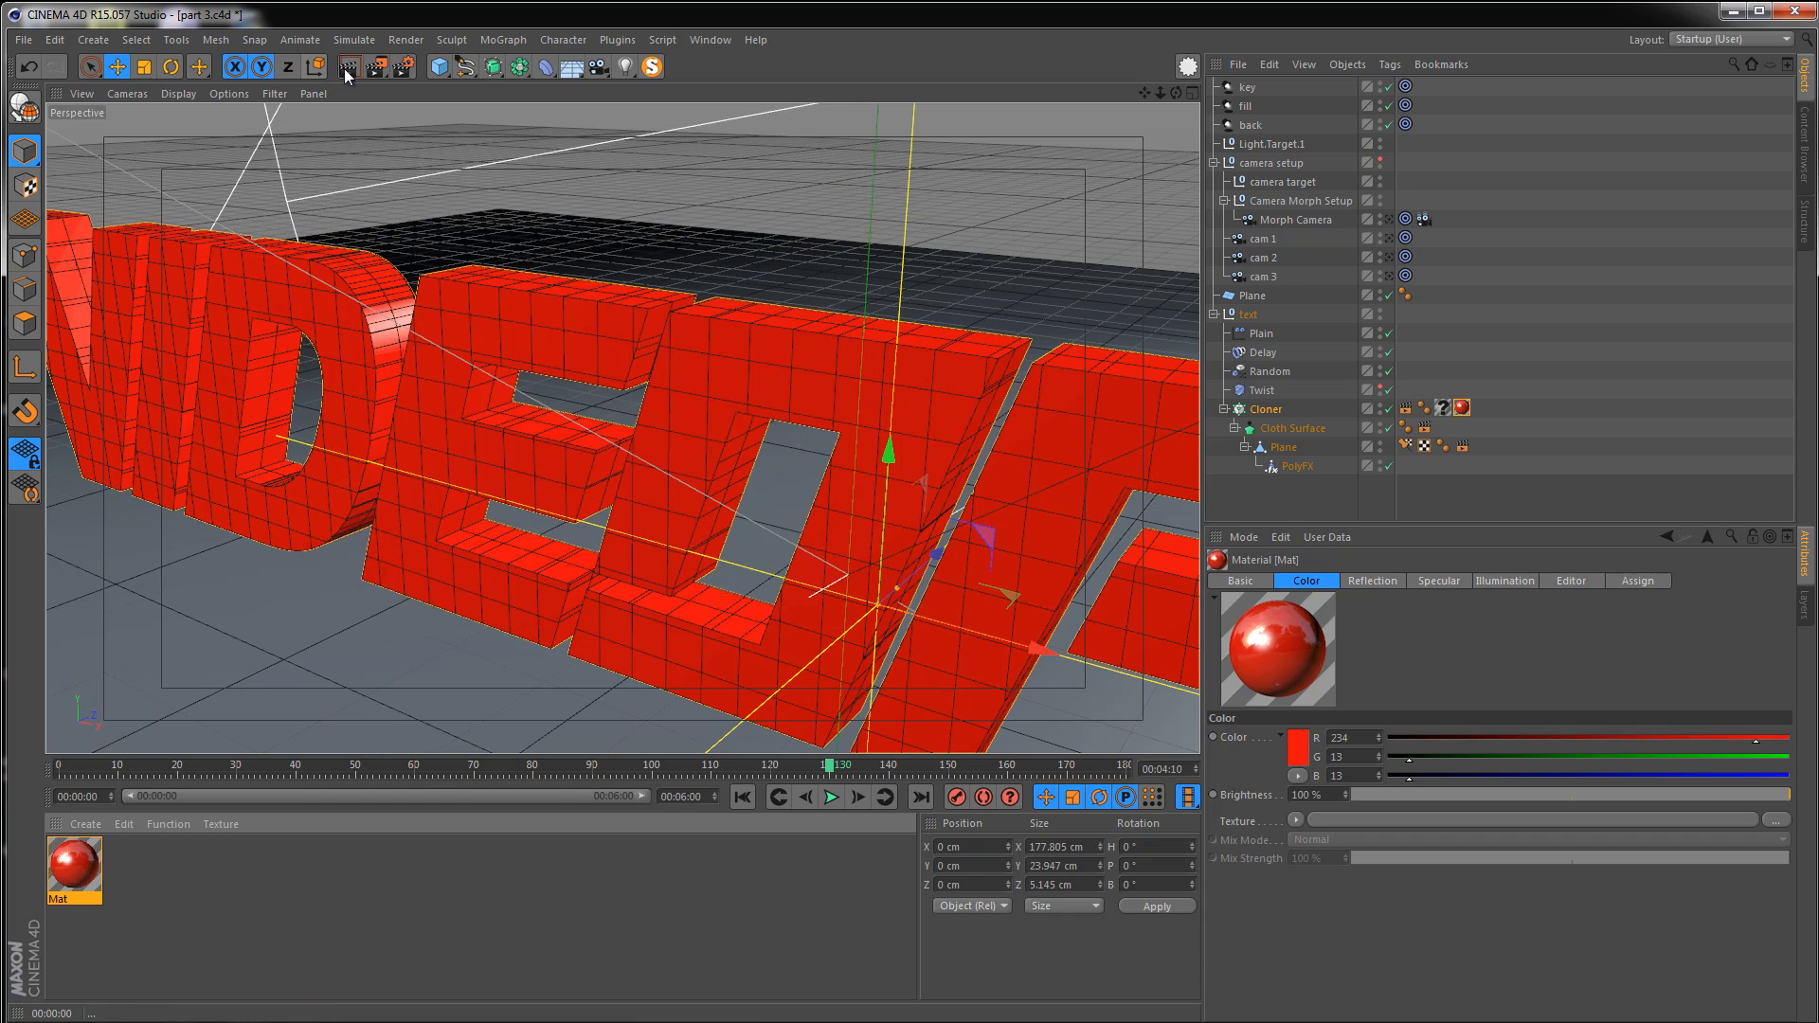
Render the active view to check the stronger specular highlight on the text
click(349, 68)
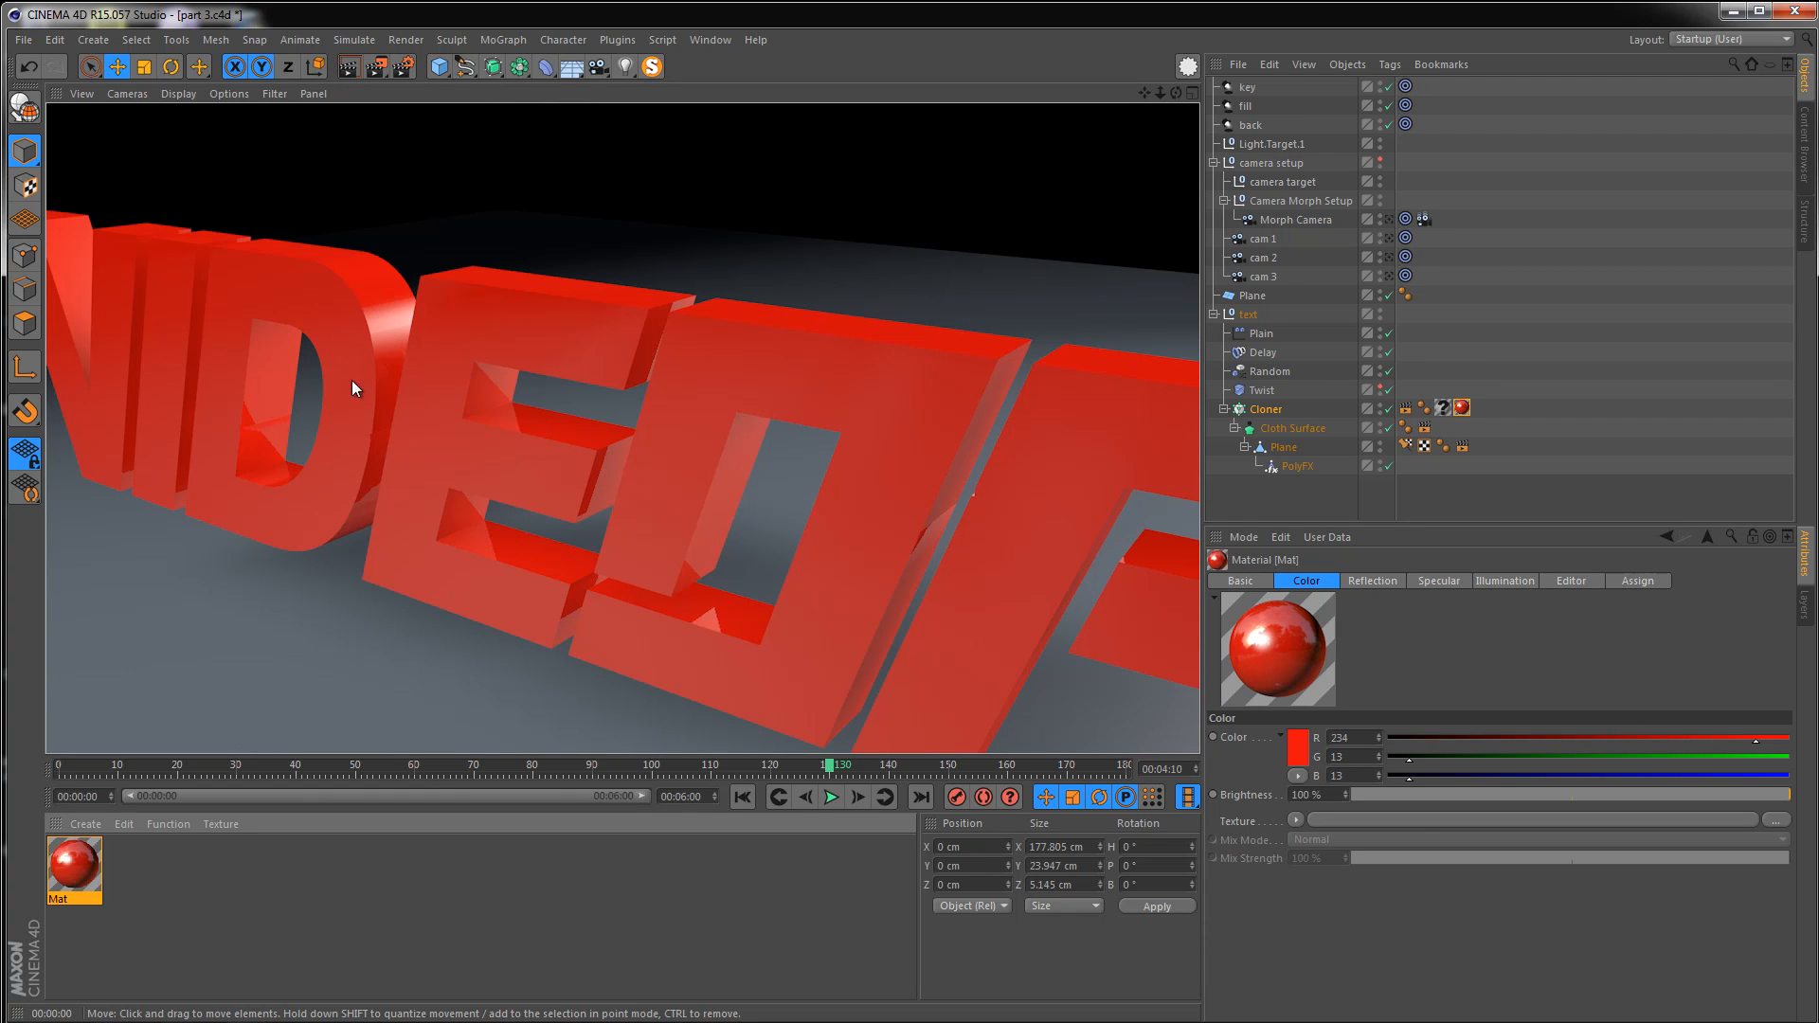
click(498, 405)
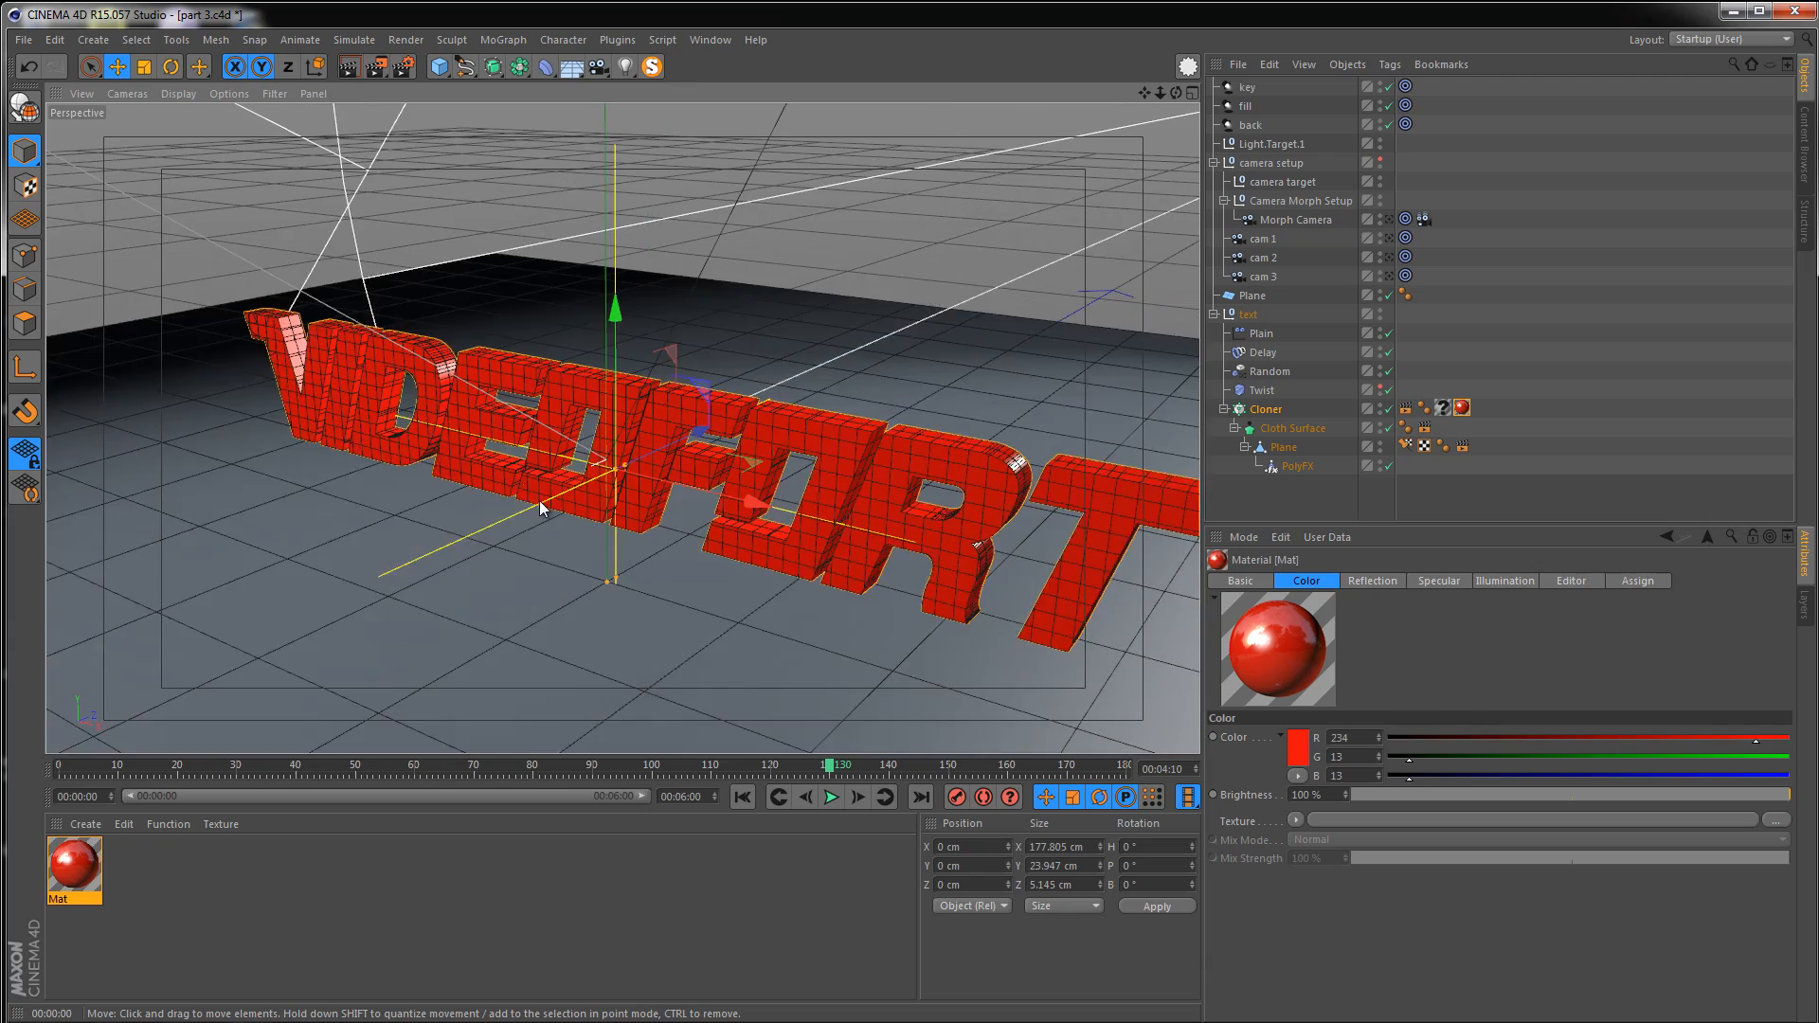
alt+drag(540, 508, 432, 422)
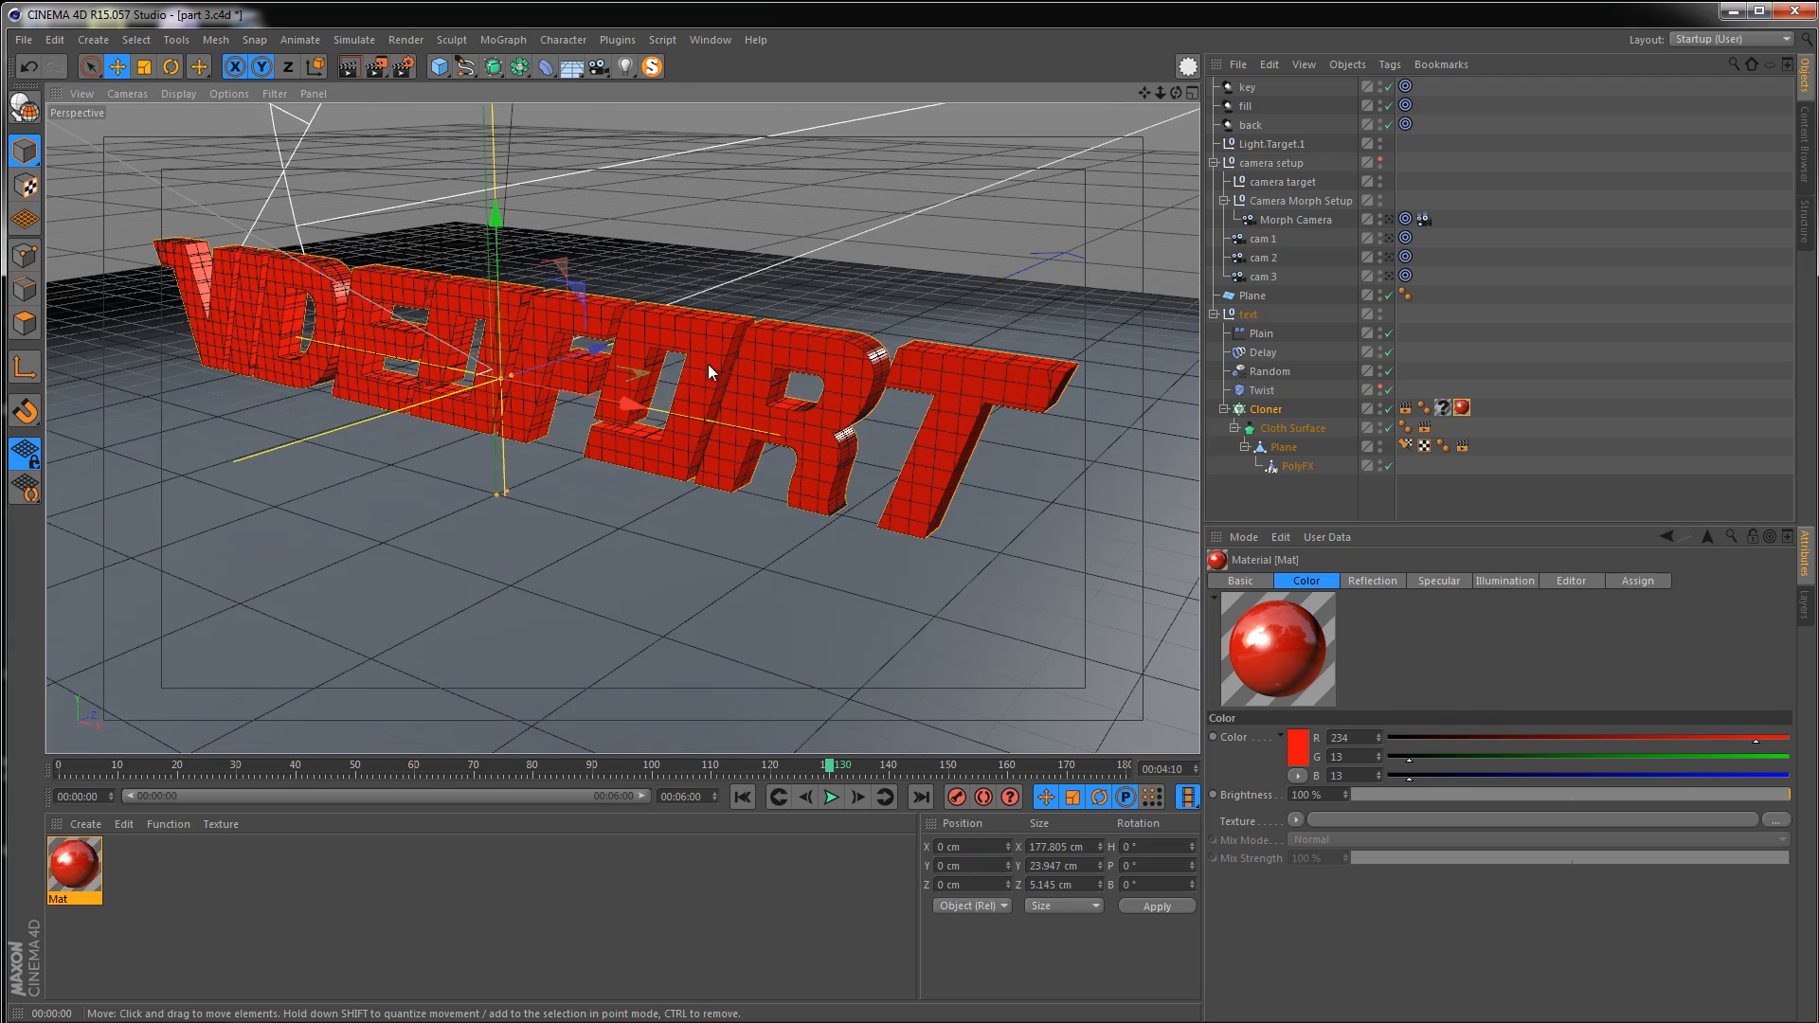
alt+right_drag(718, 388, 633, 419)
mouse_move(633, 418)
alt+mouse_down()
mouse_move(637, 384)
mouse_move(636, 428)
alt+mouse_up()
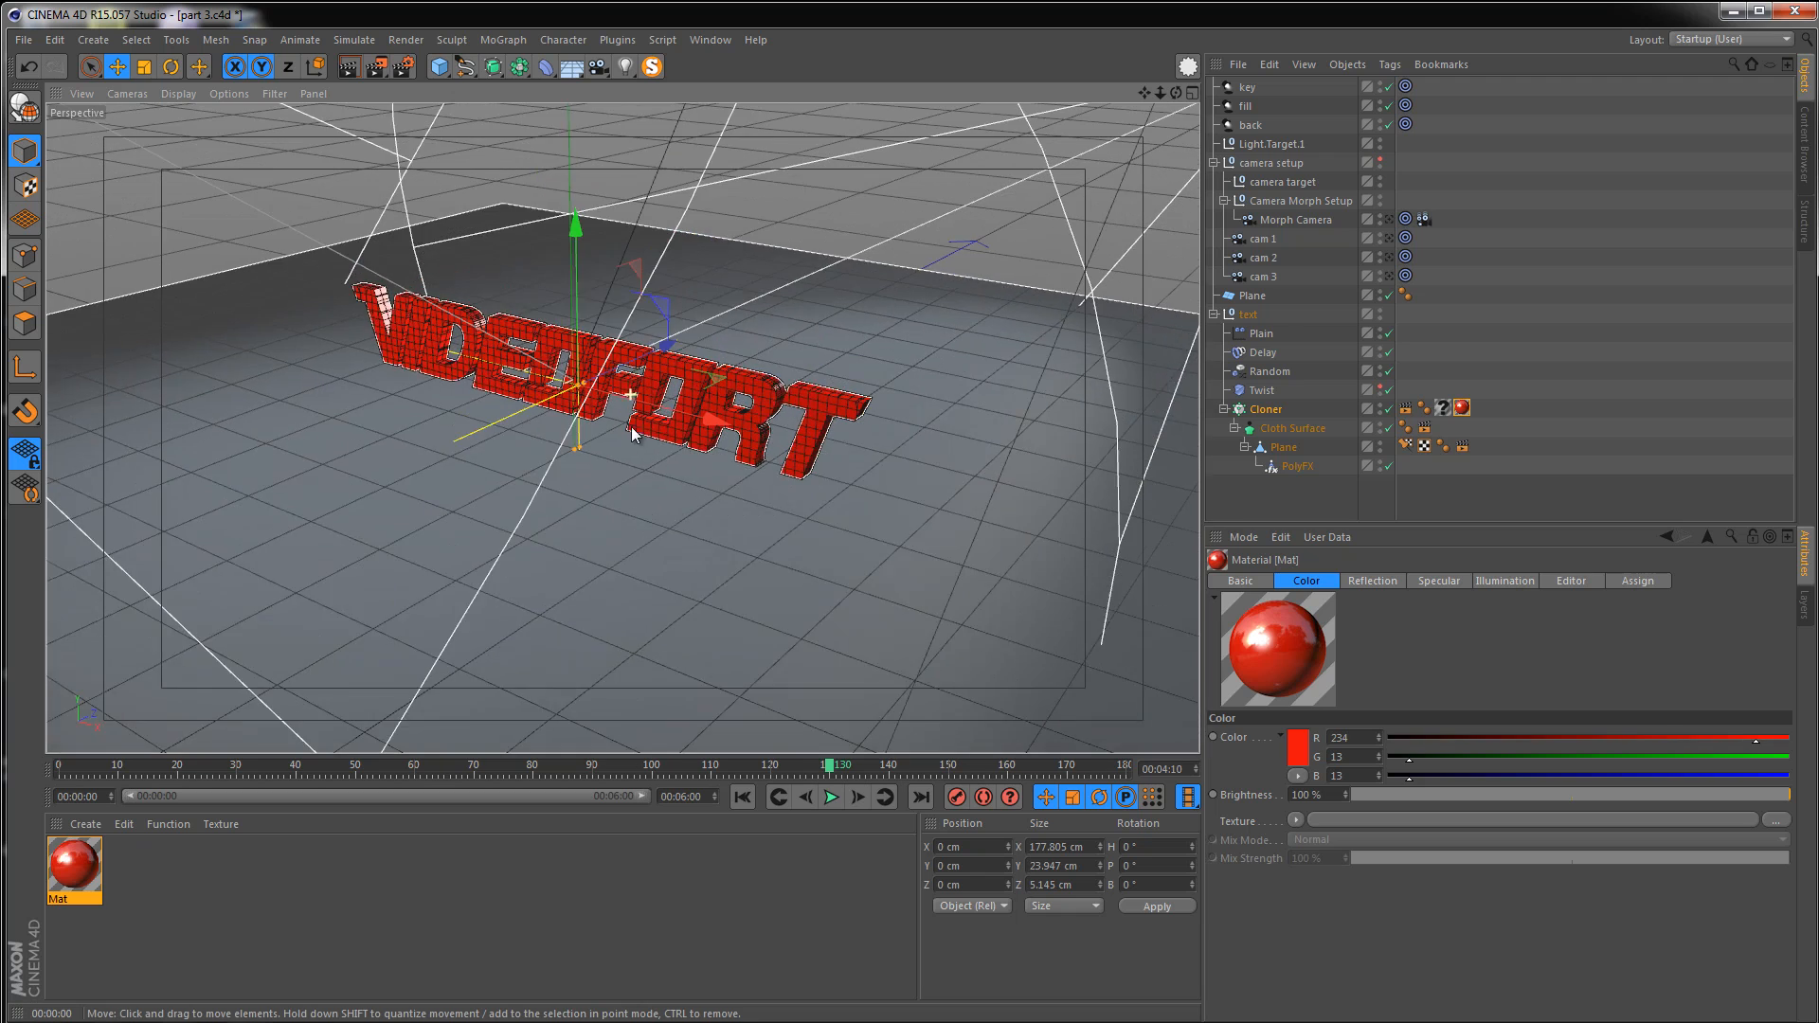
alt+right_drag(635, 428, 623, 432)
alt+middle_drag(622, 432, 616, 412)
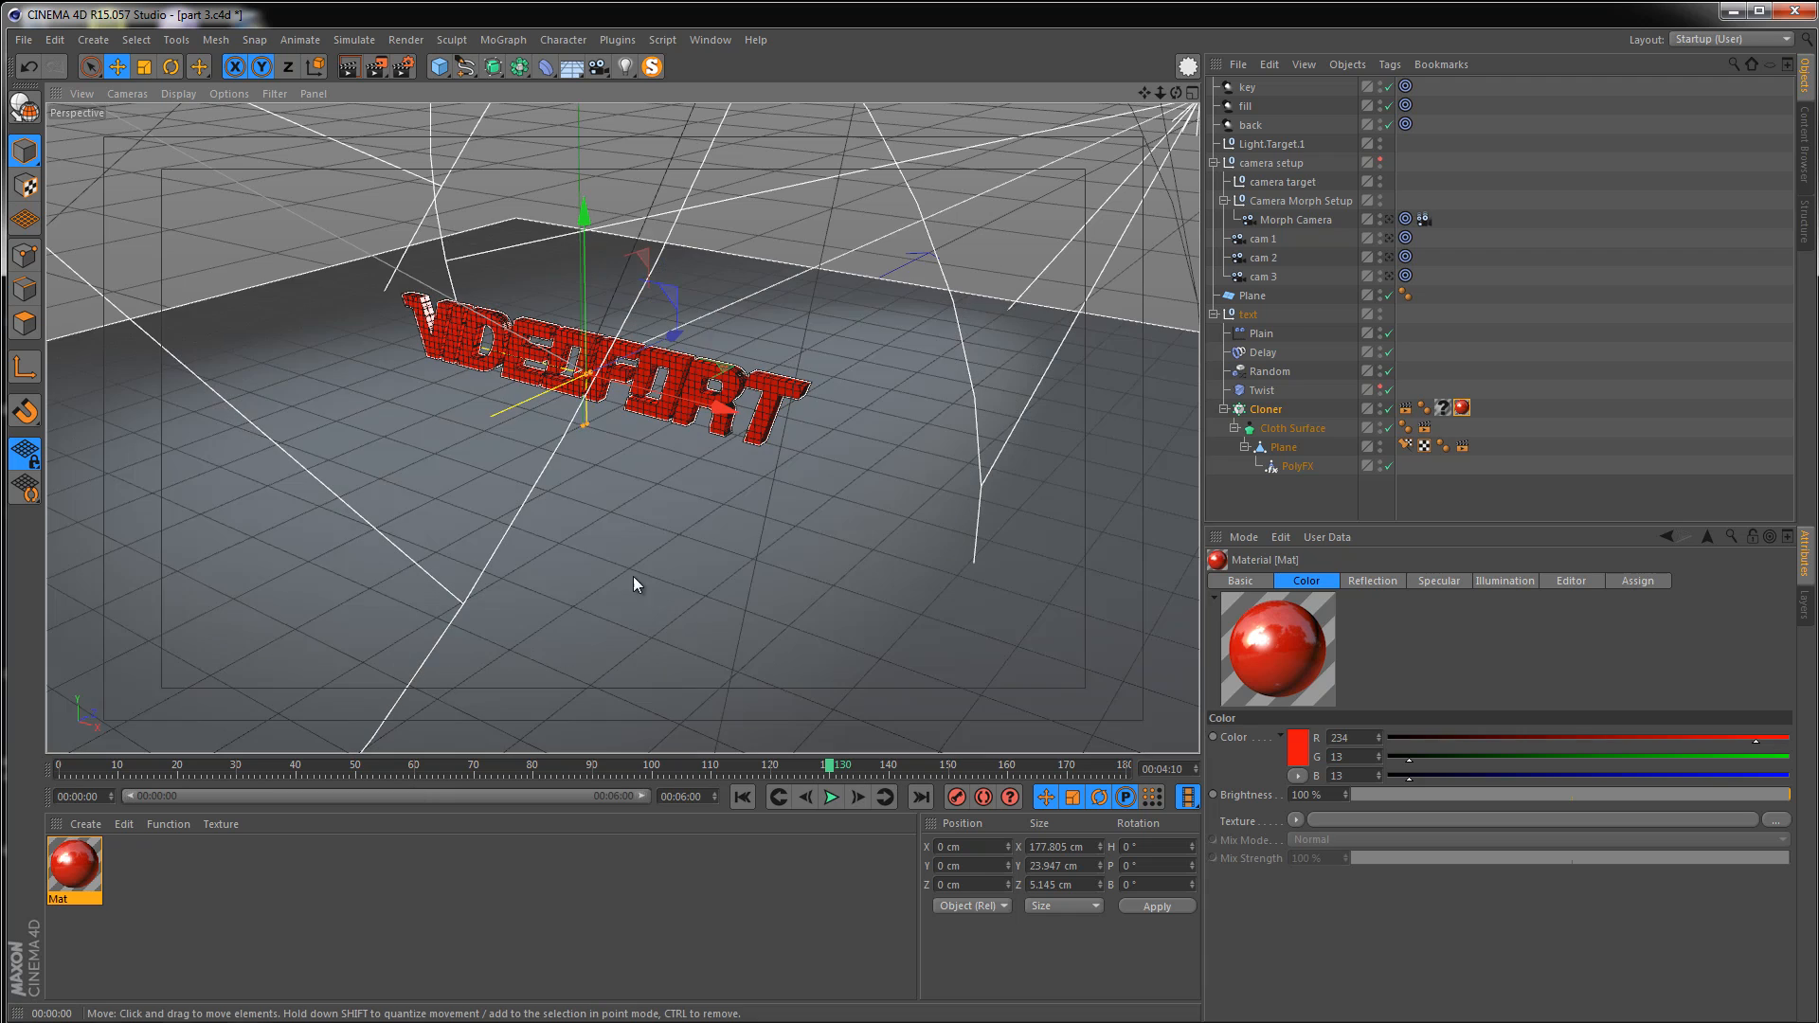
Create a second material and open its Color channel in the Material Editor
double_click(148, 868)
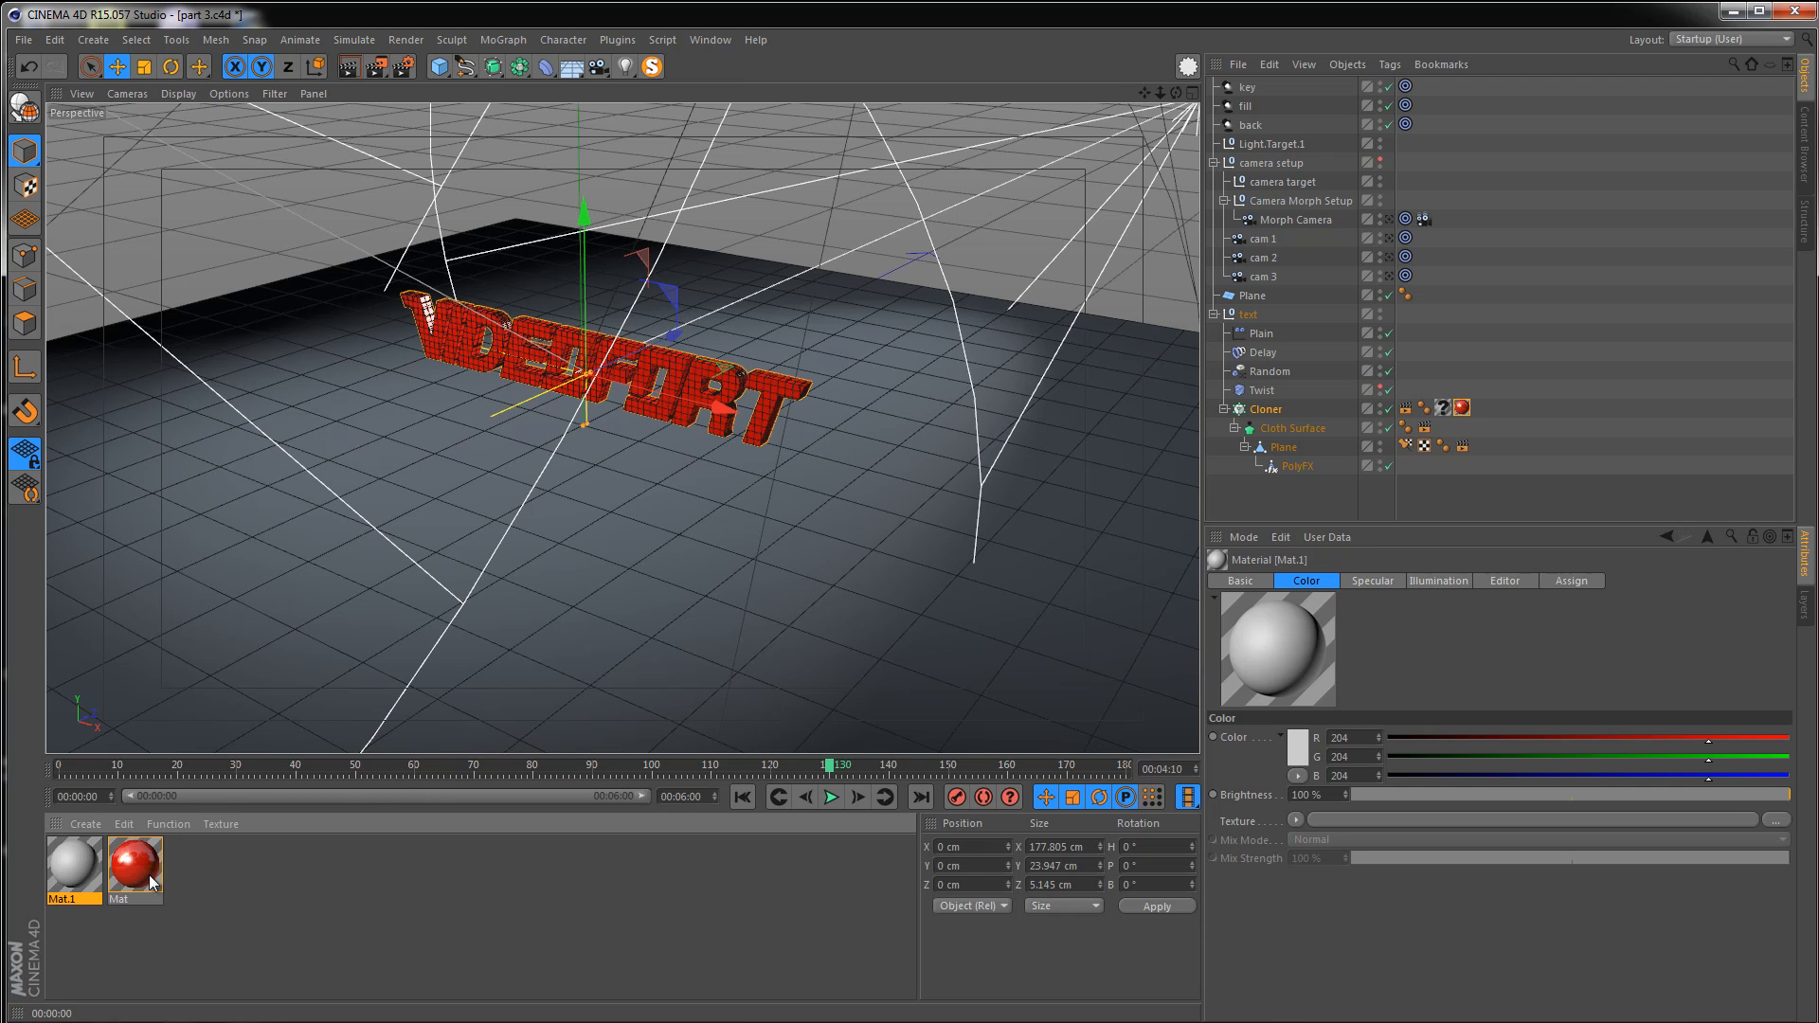
double_click(71, 864)
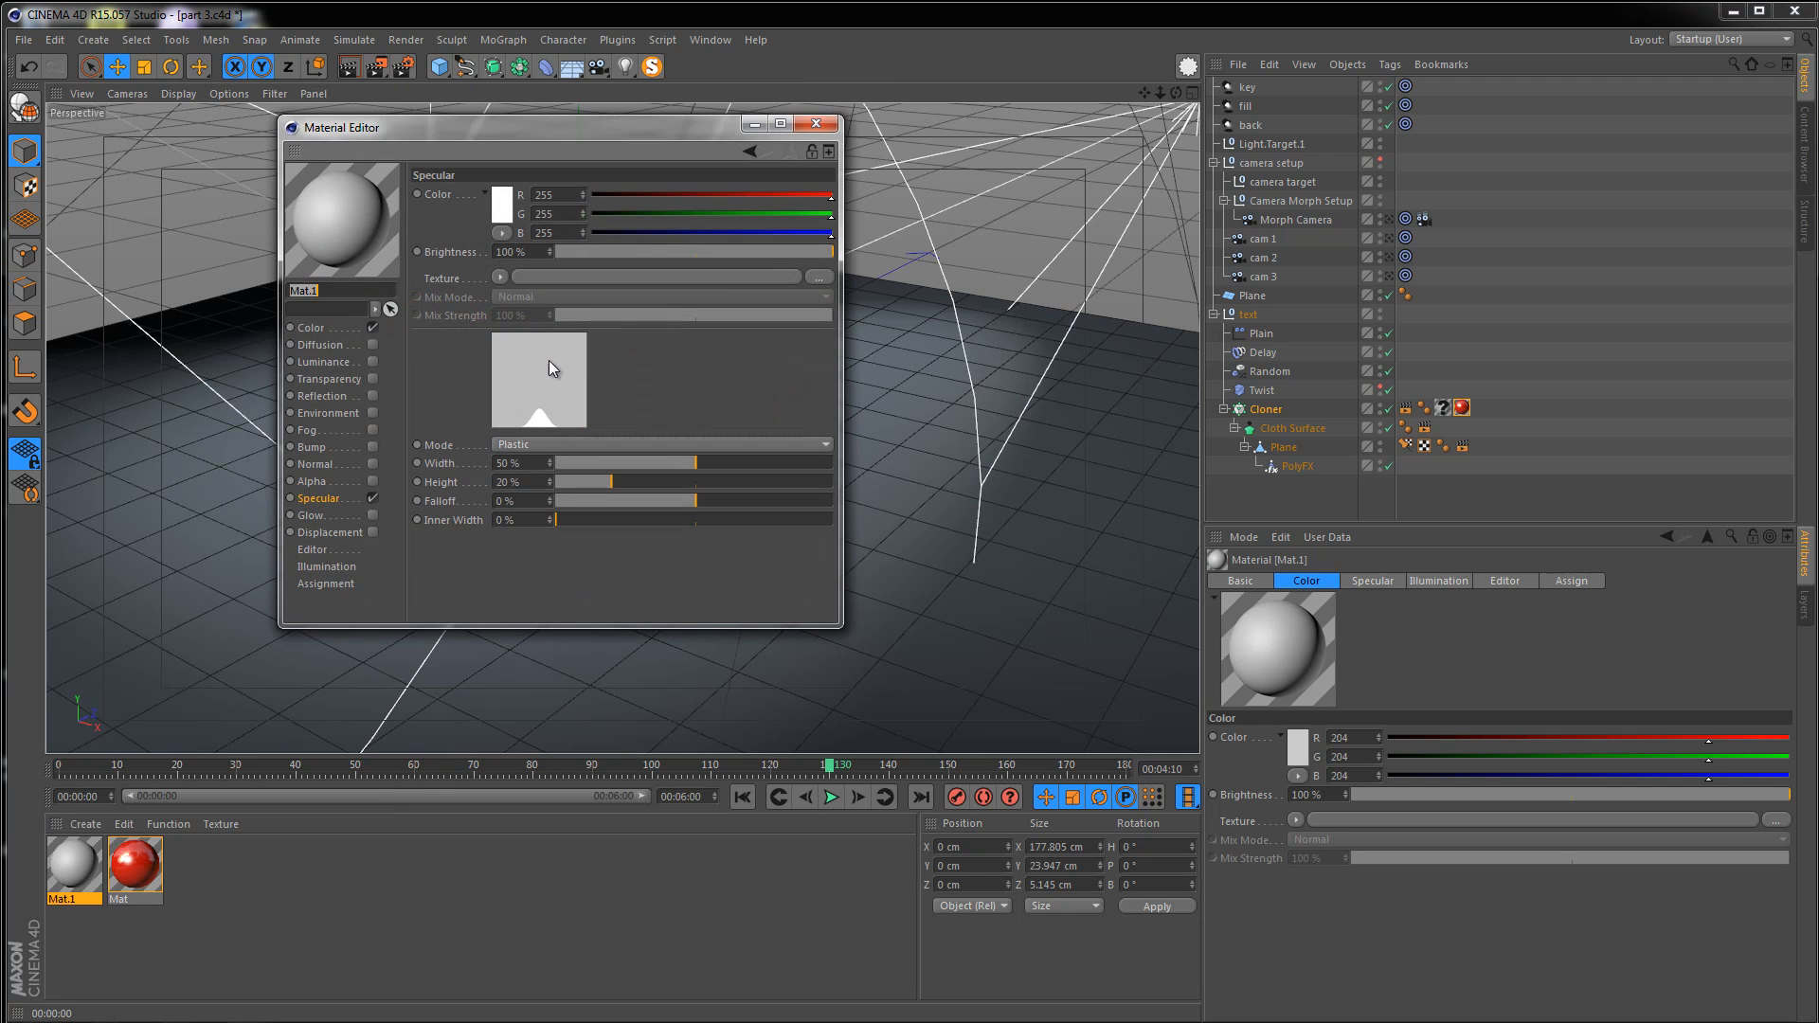
click(346, 329)
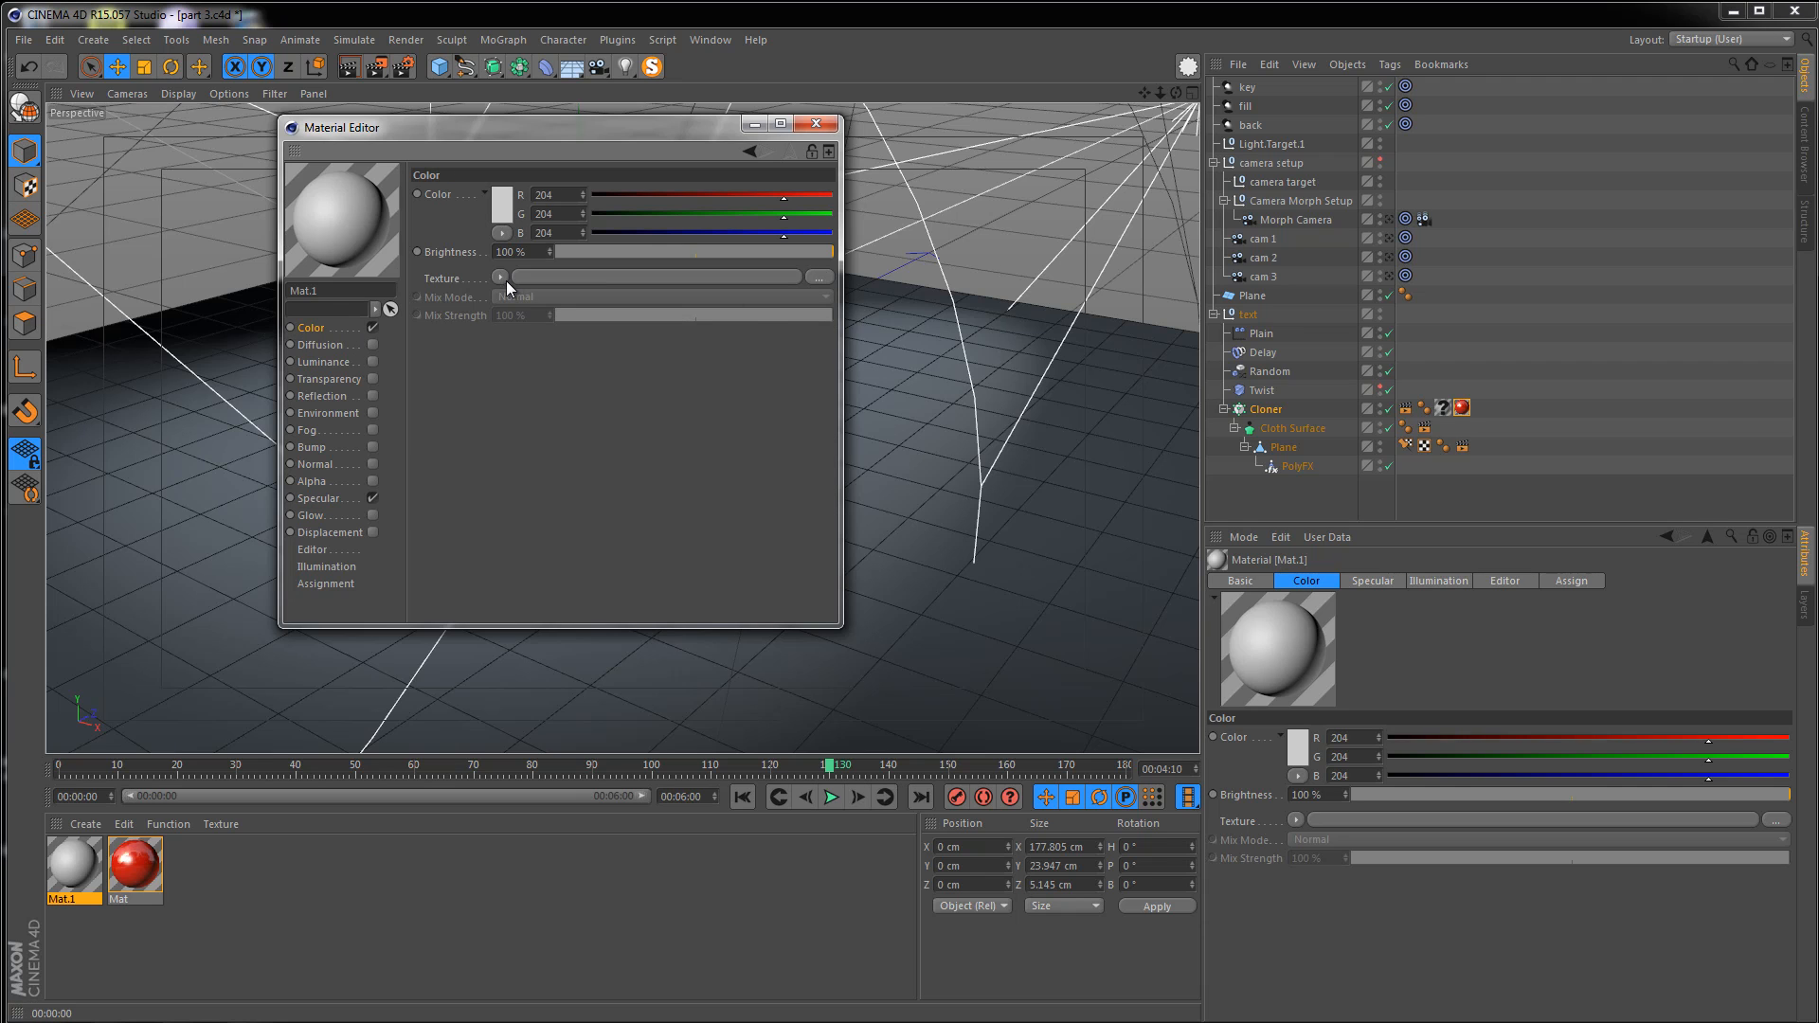
click(500, 208)
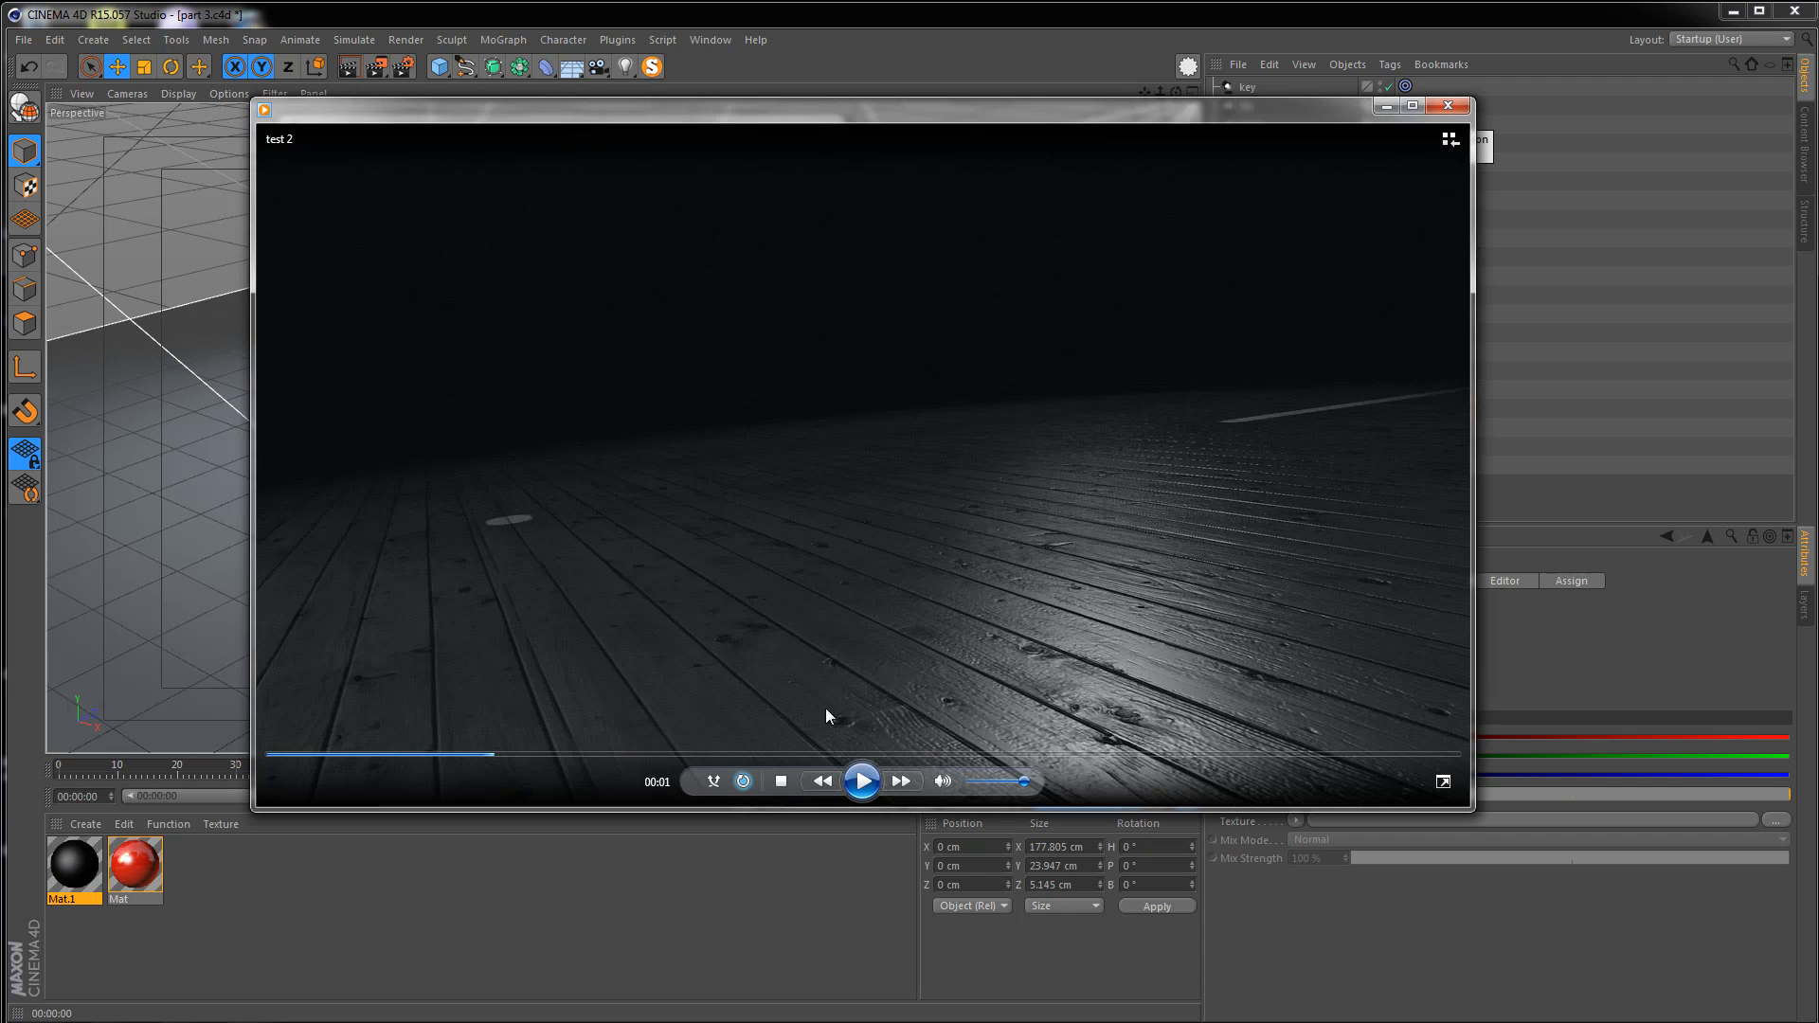
Play the reference render video to review the target look of the floor
click(861, 787)
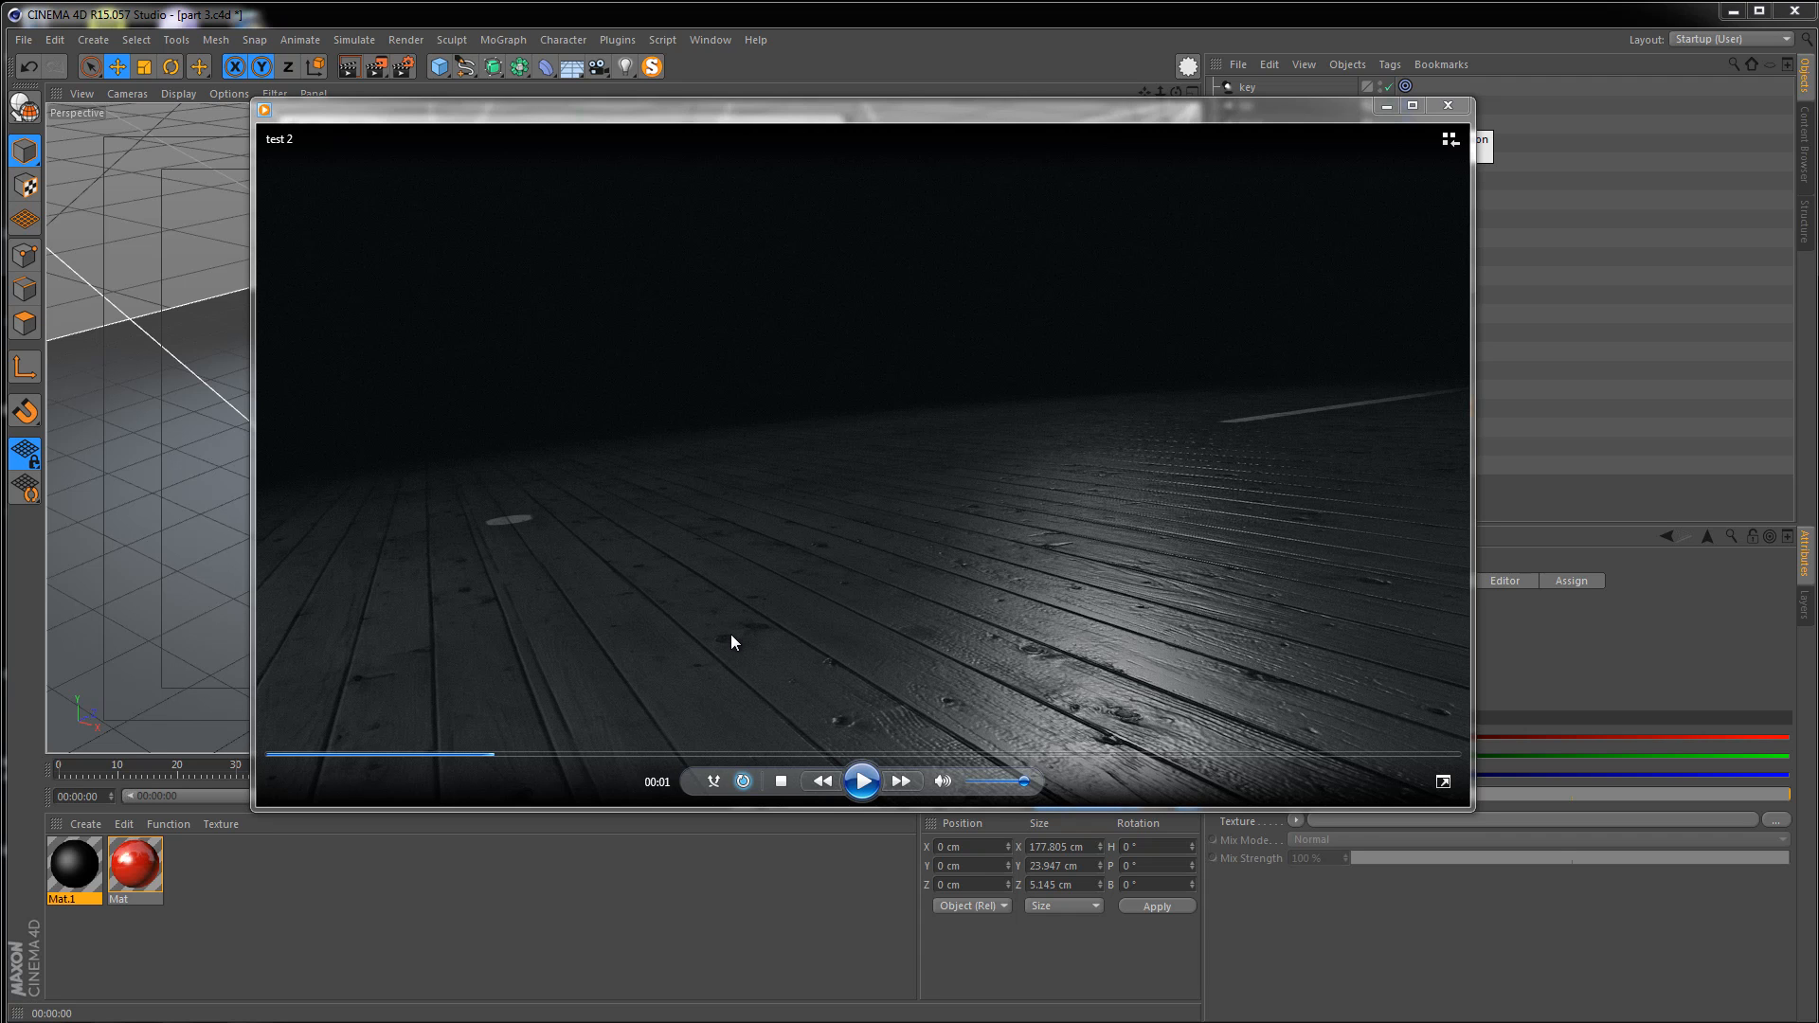
click(860, 782)
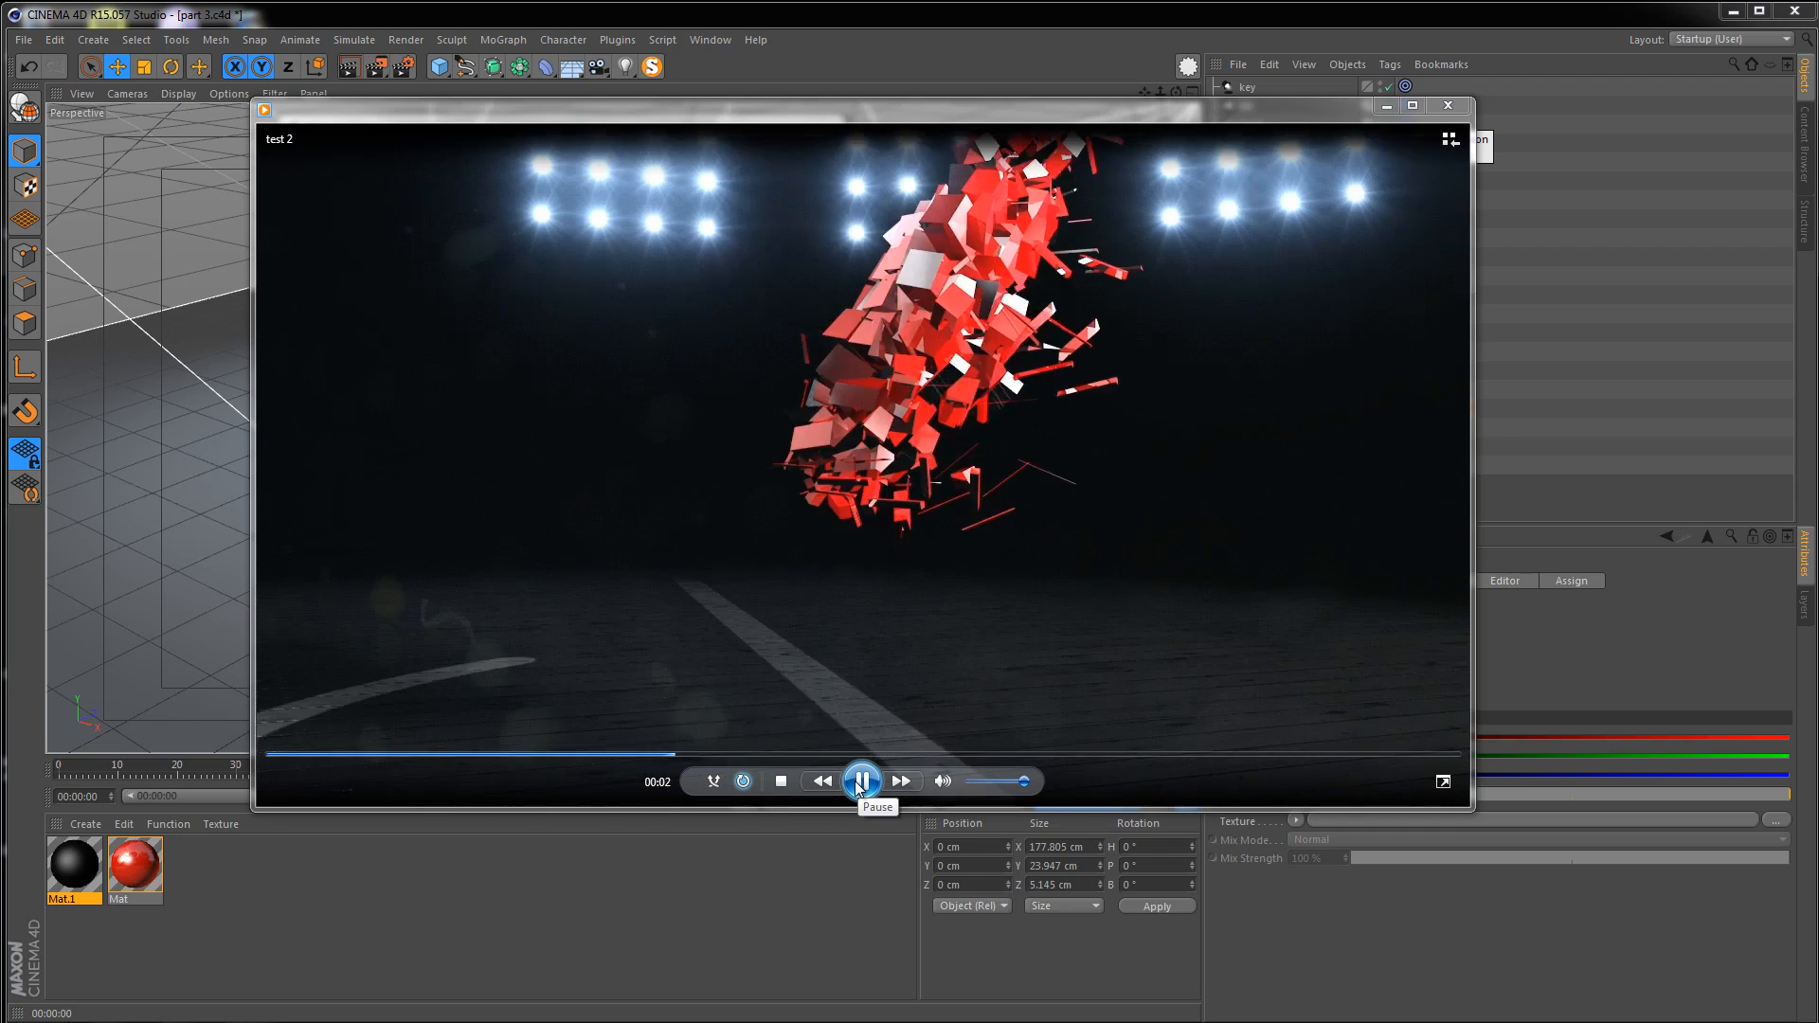
click(860, 782)
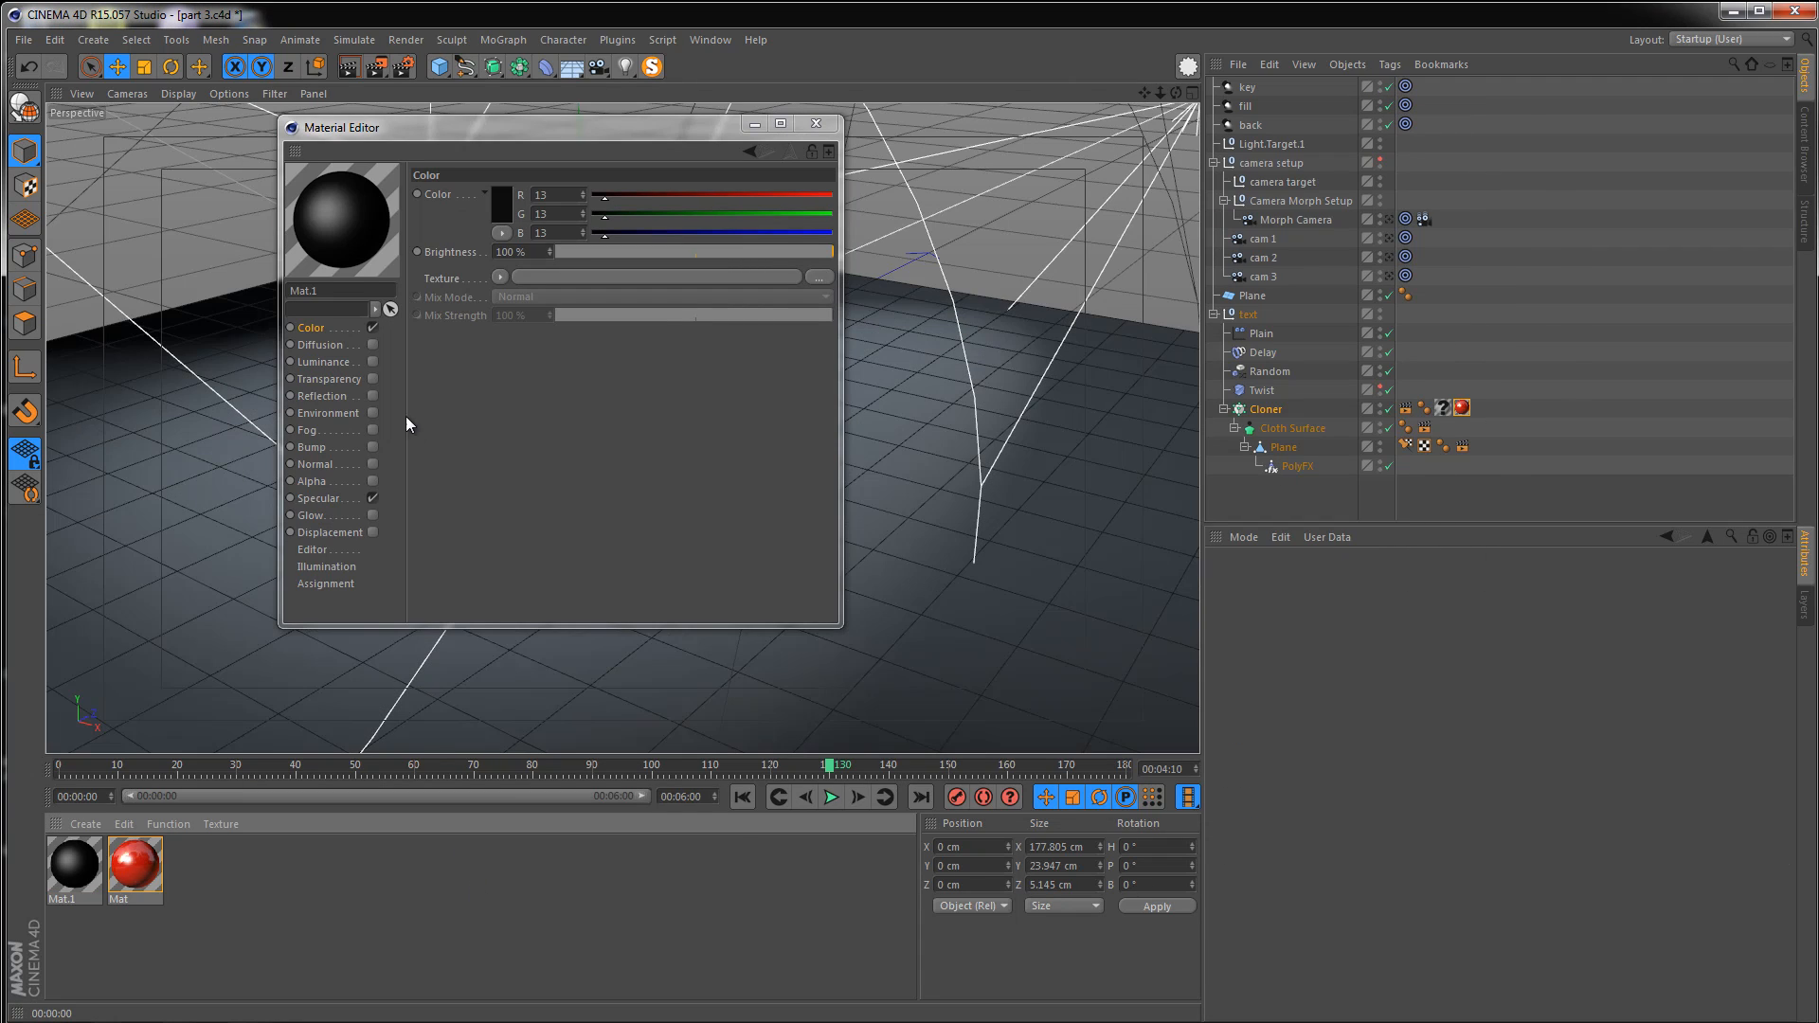
Set the new material's color value (V) to 5% in the color picker
click(496, 200)
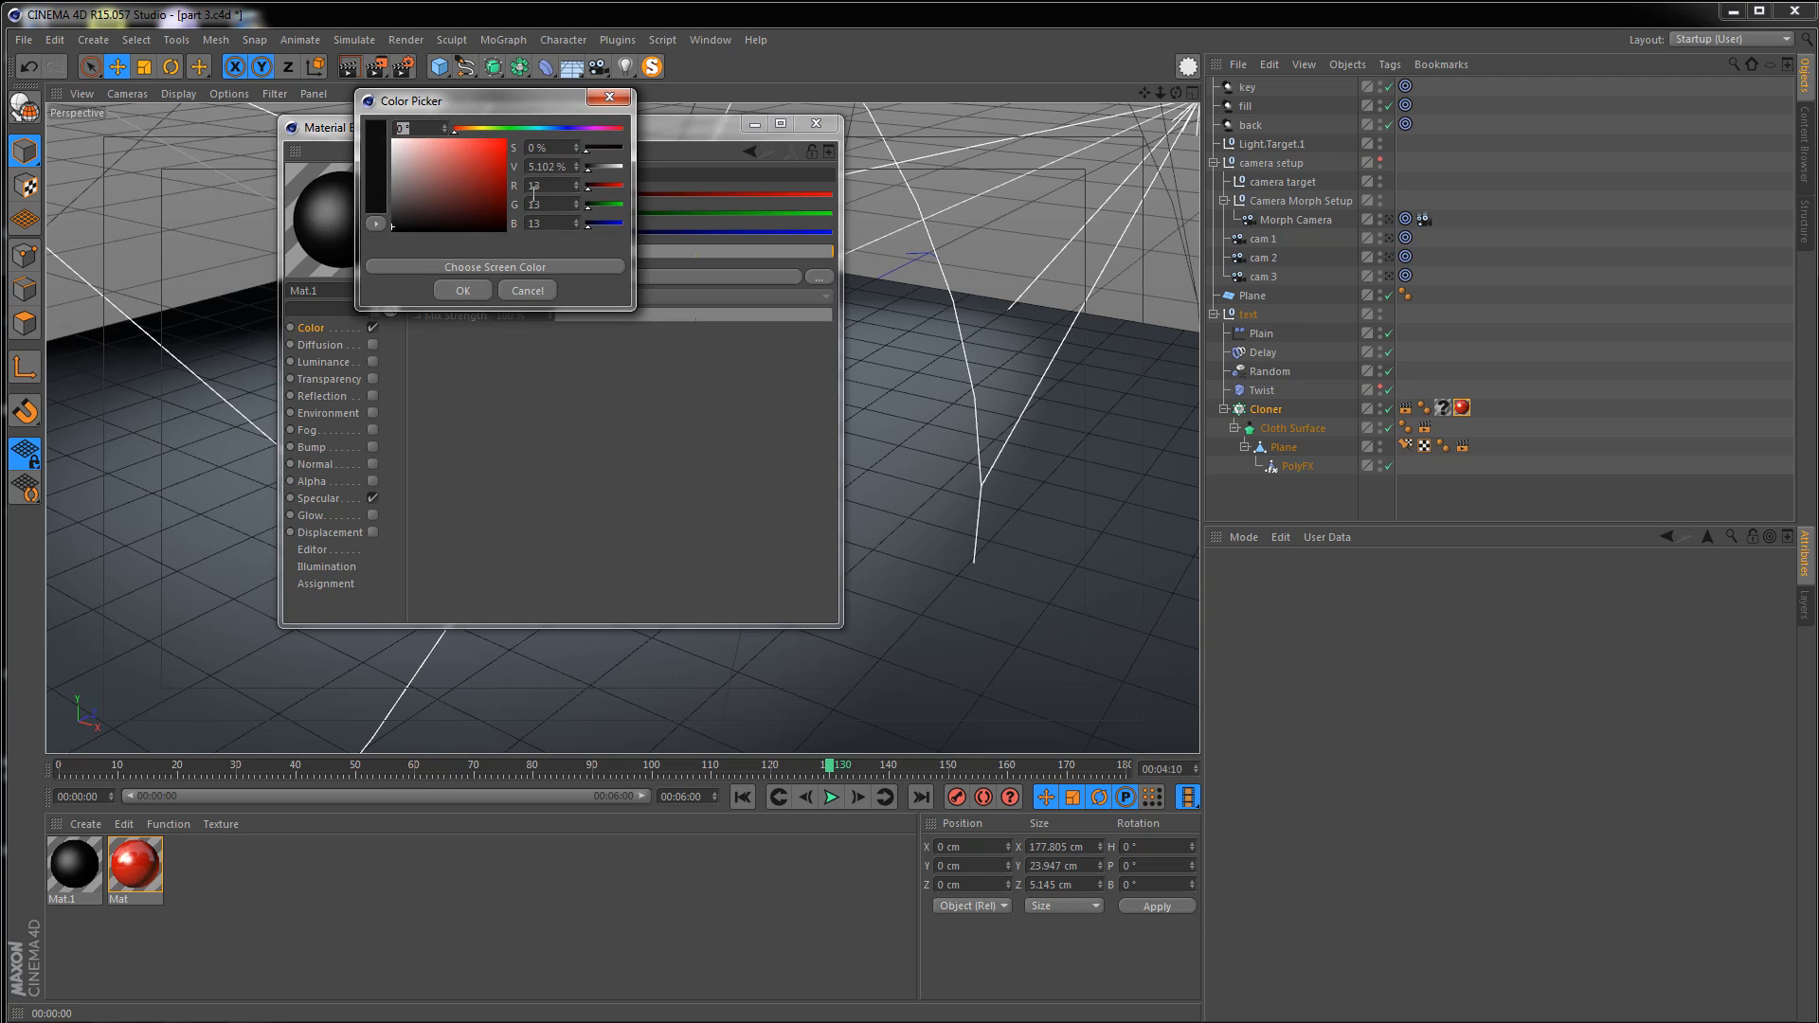
double_click(572, 167)
text(5)
key(Return)
click(463, 290)
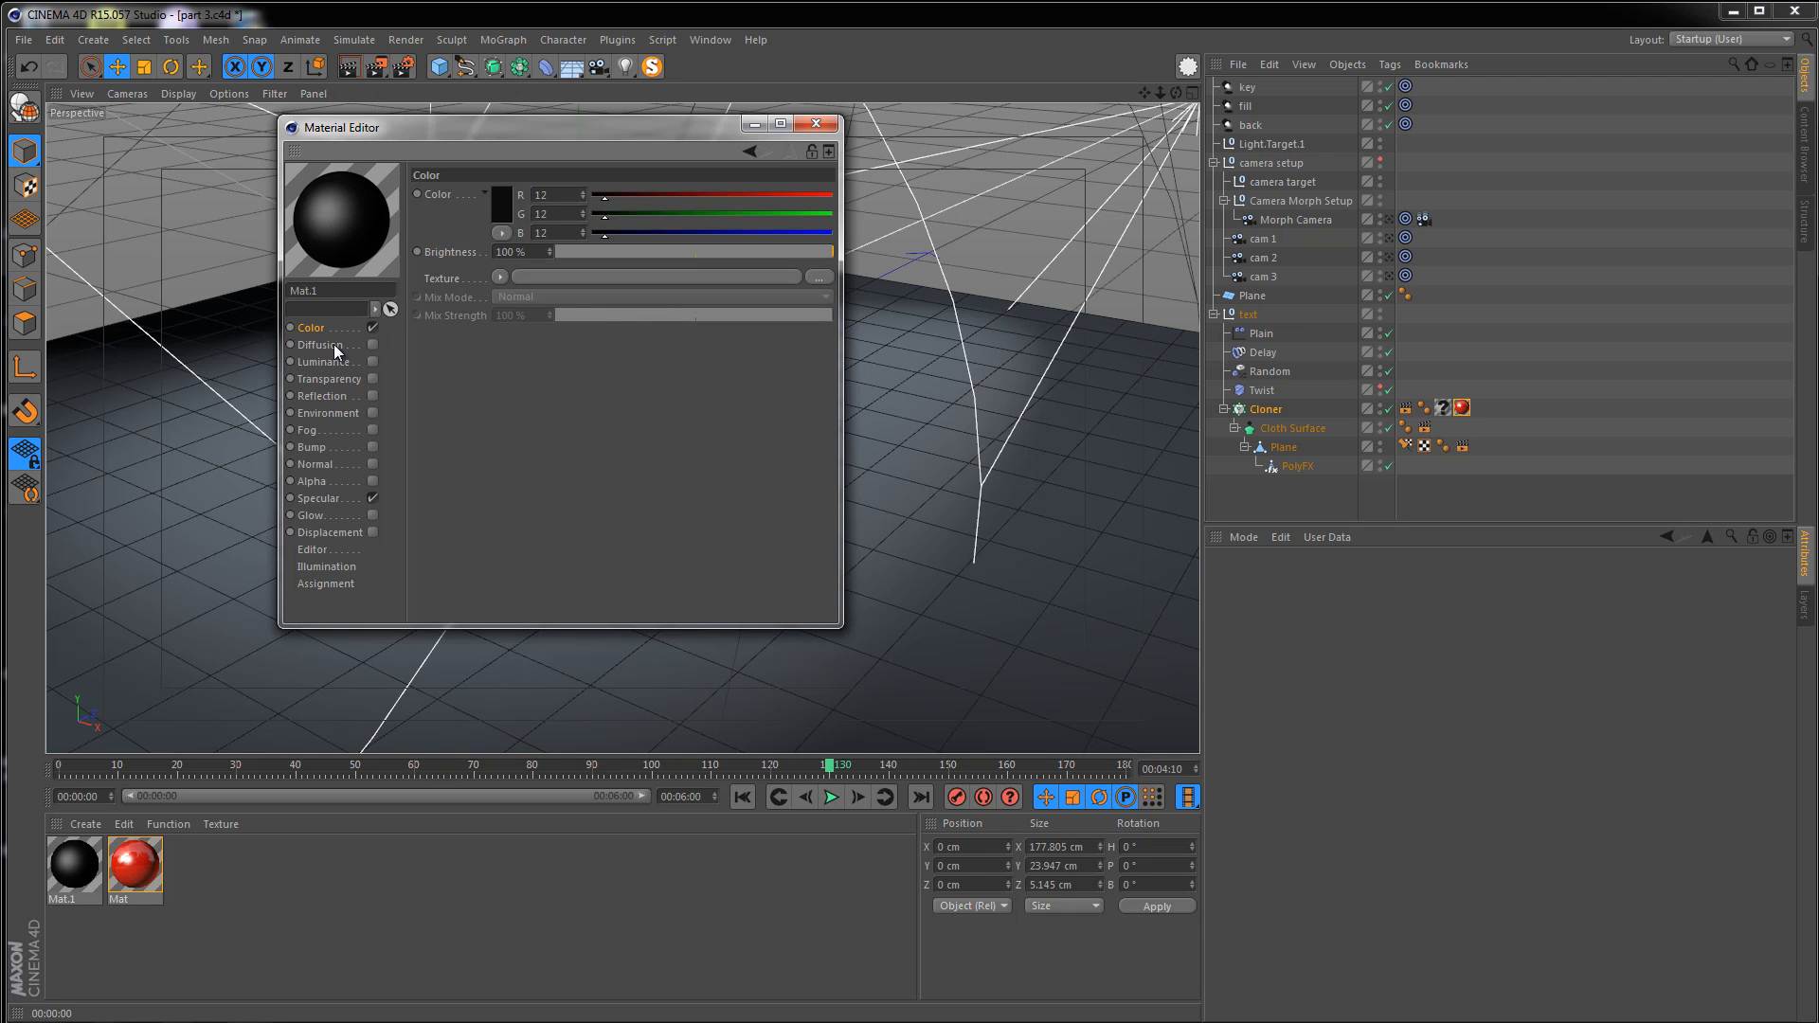
Enable Diffusion and load seamless_wood_planks_texture_by_10ravens-d3991v1.jpg as its texture
click(373, 345)
click(574, 271)
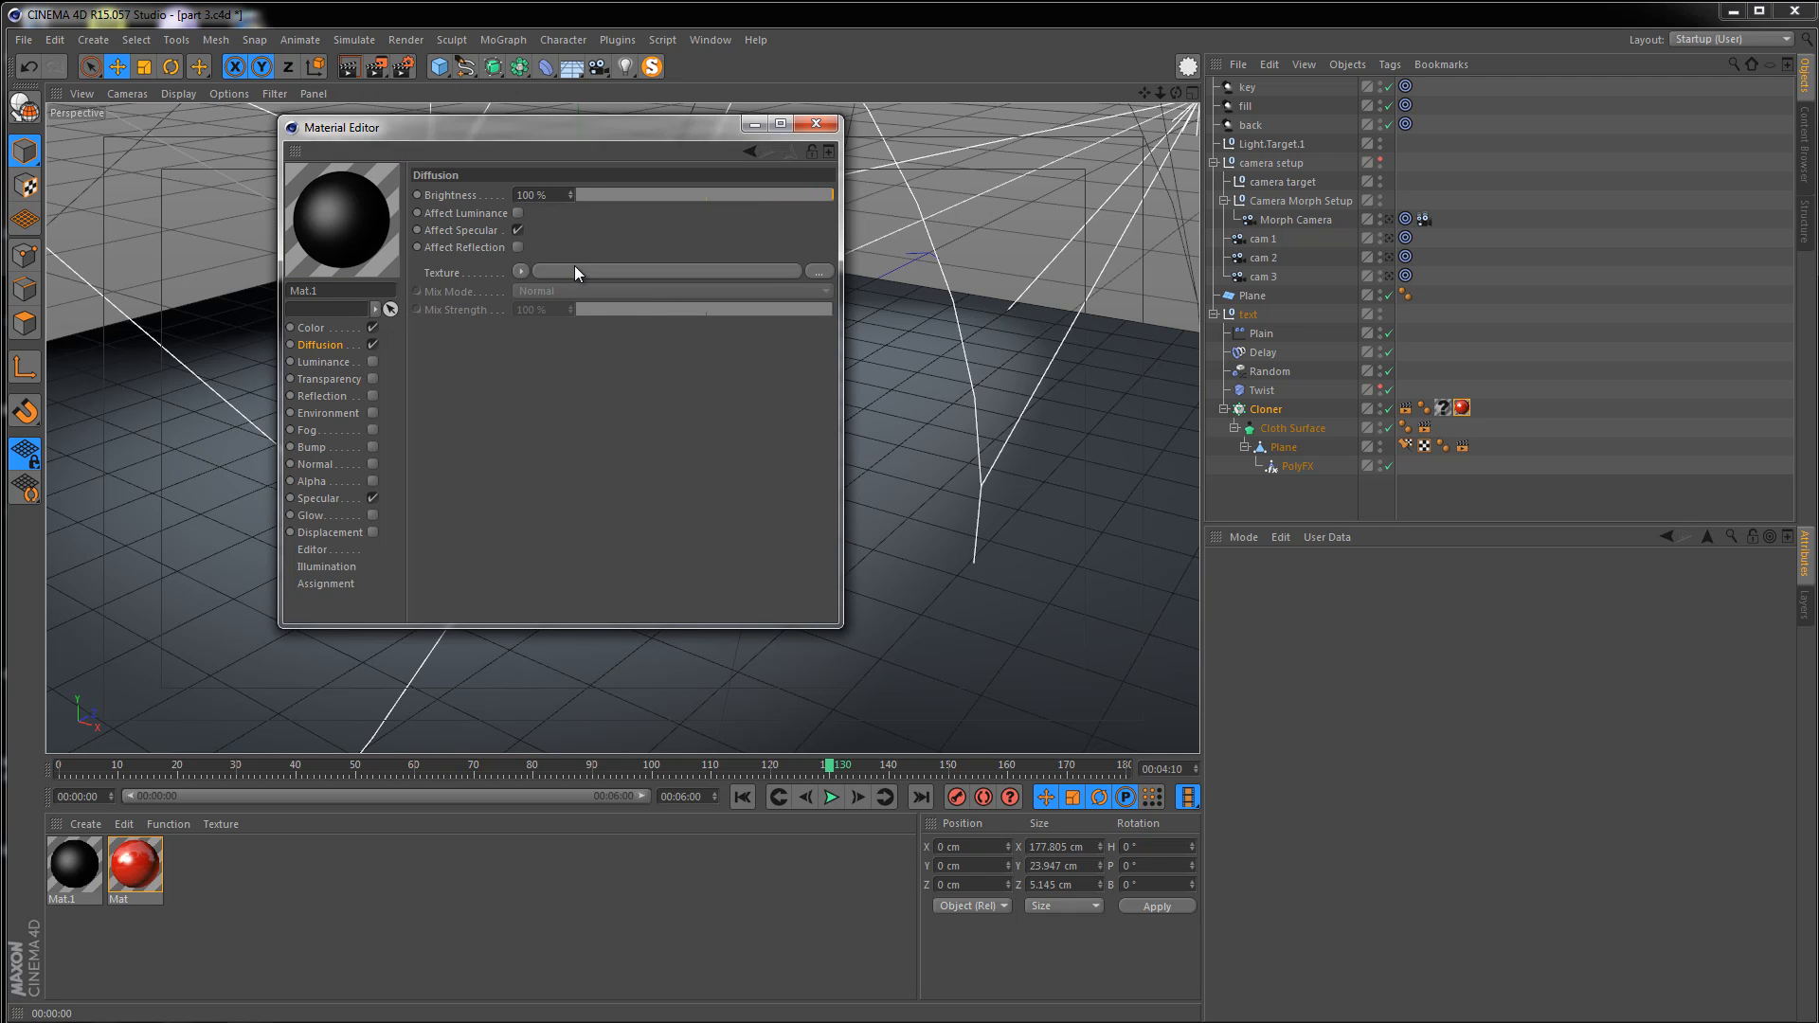
right_click(712, 449)
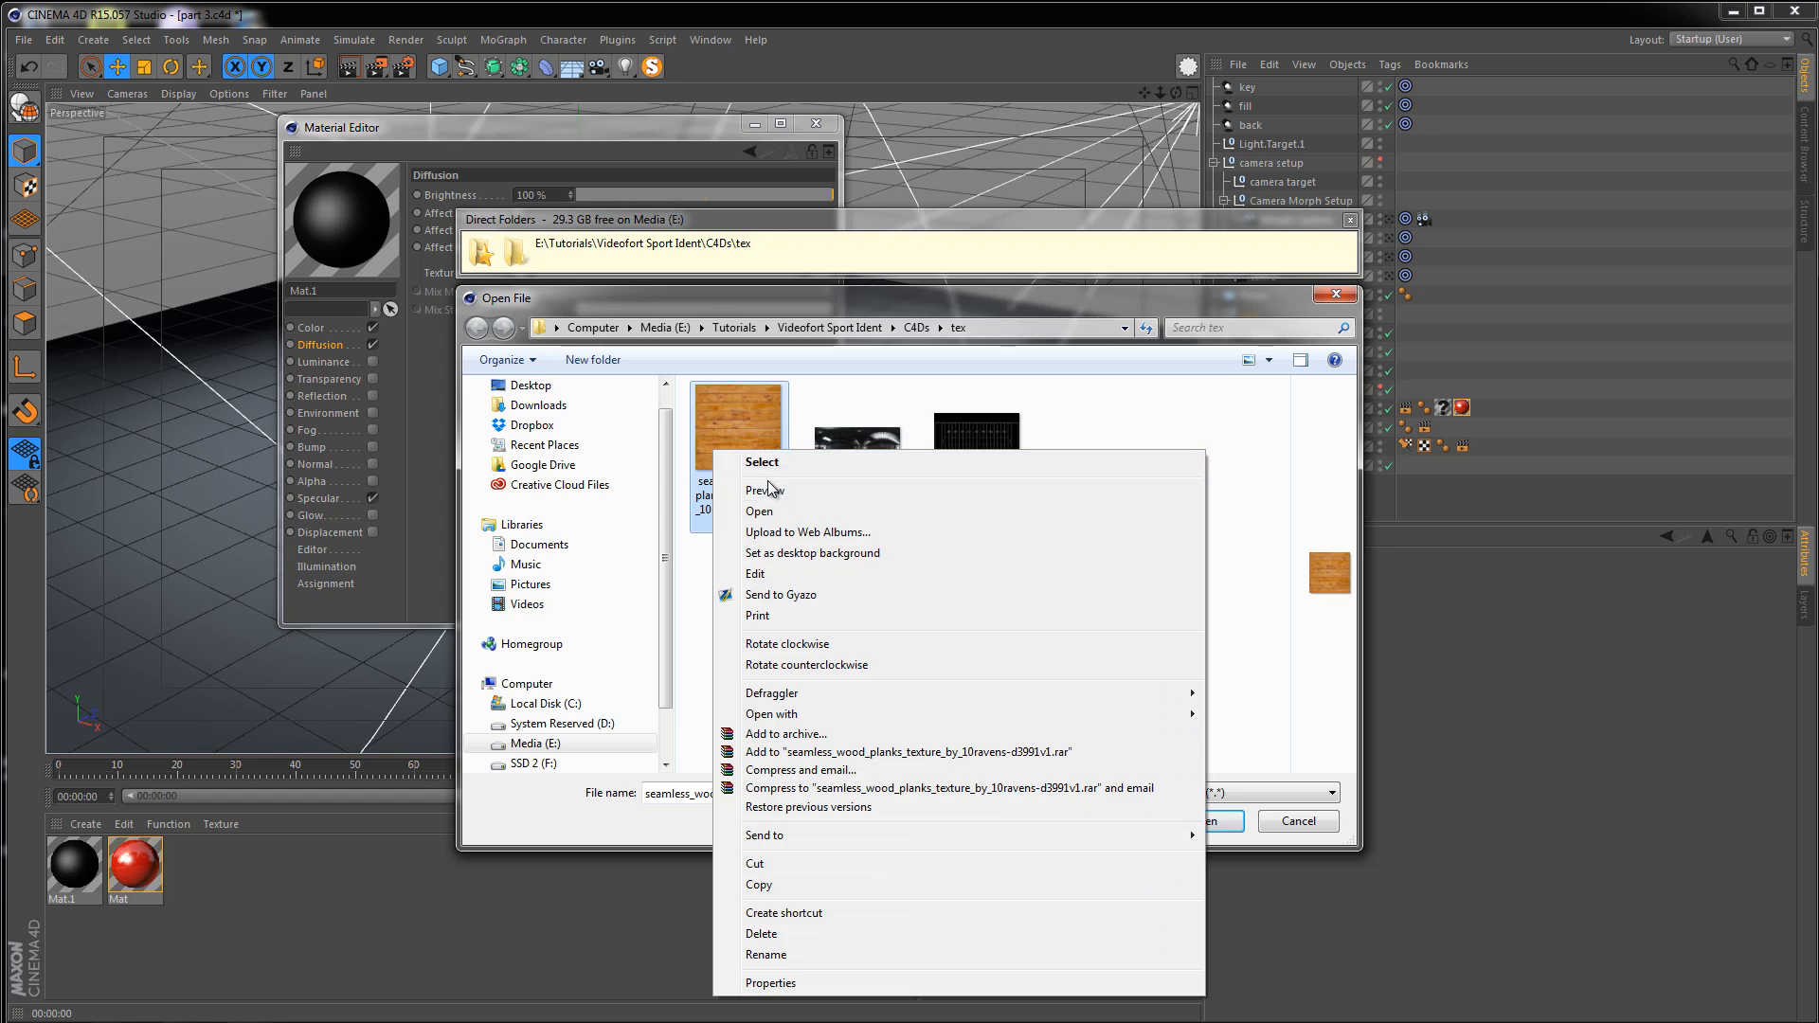
click(769, 488)
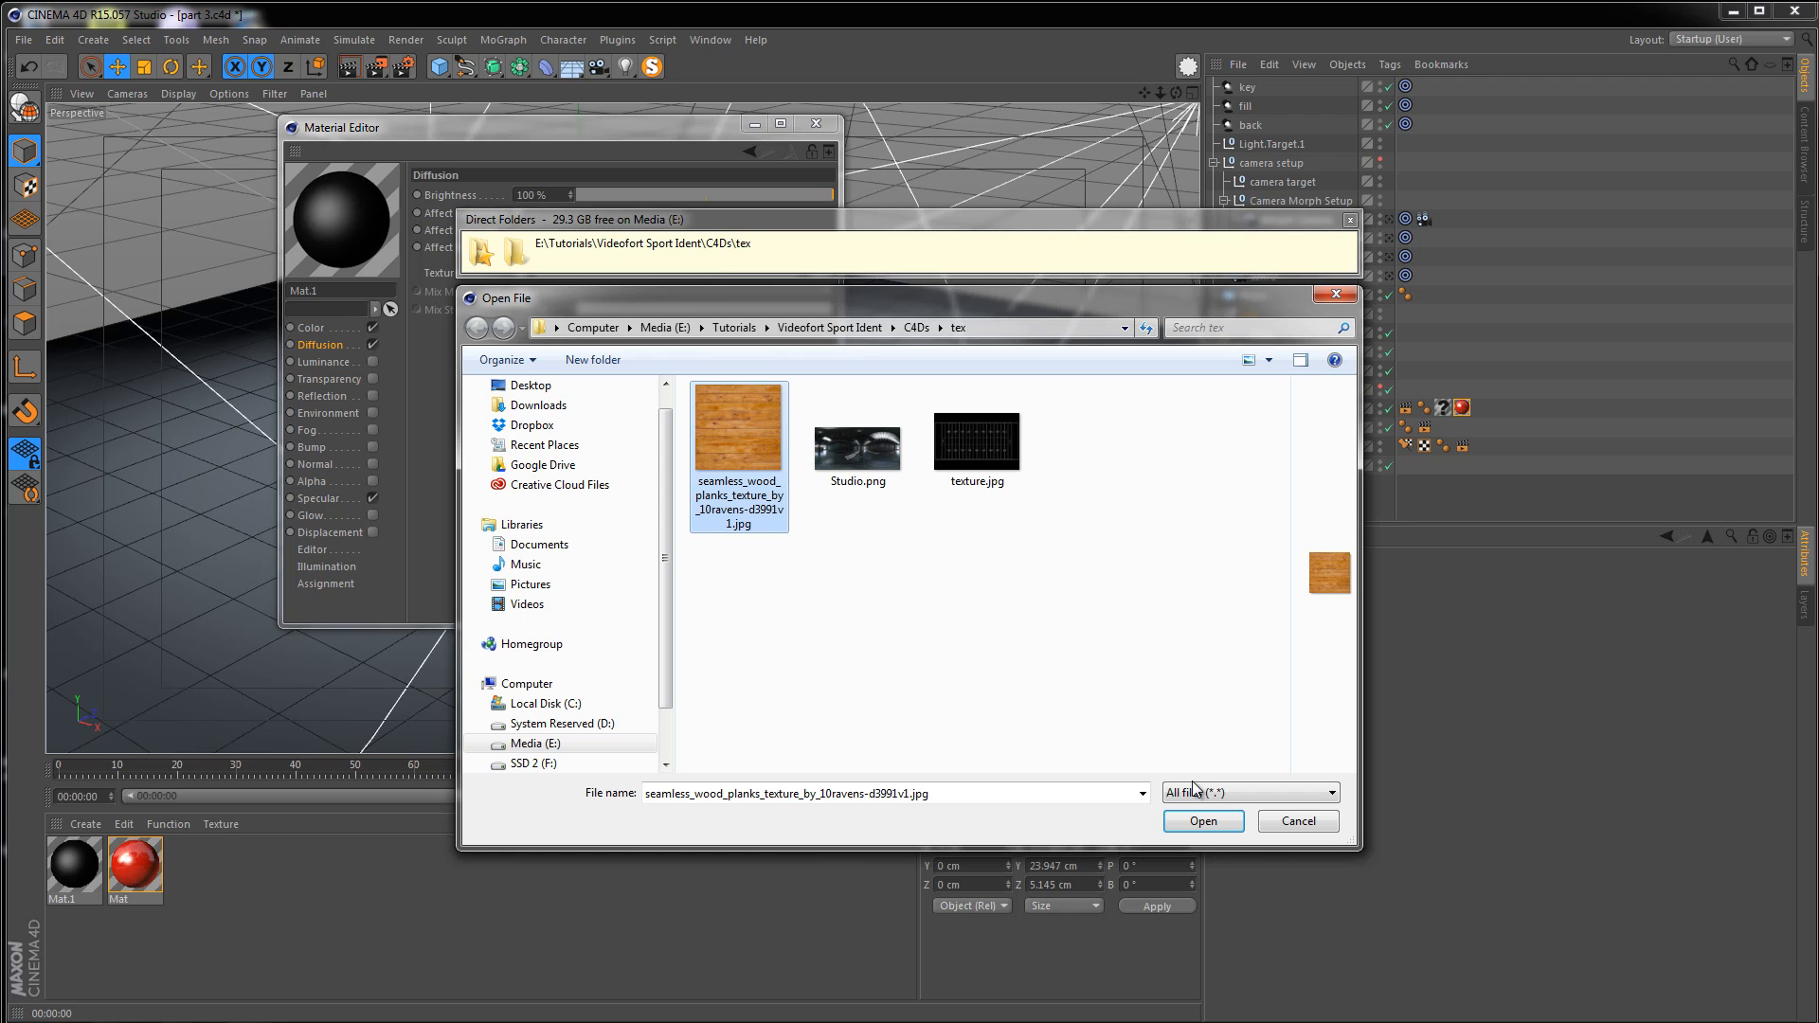
click(1197, 820)
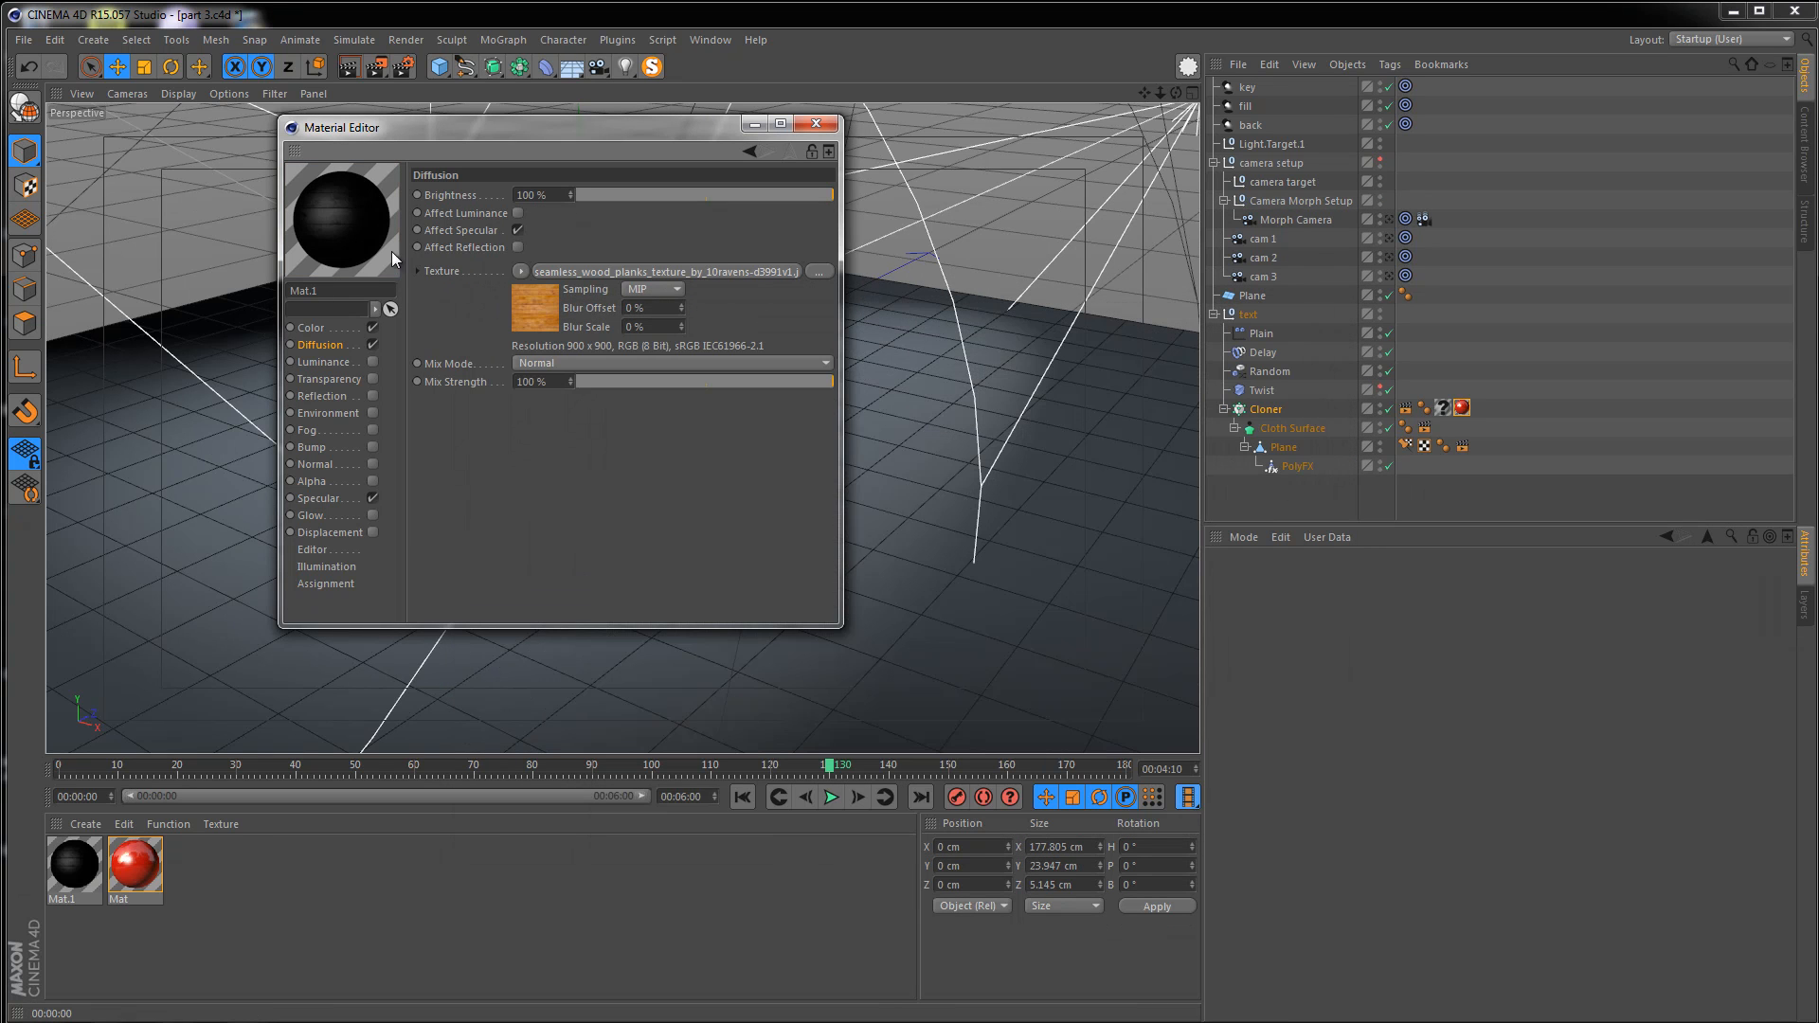
Wrap the diffusion texture in a Filter shader and enable Colorize and Clipping
click(524, 271)
click(536, 626)
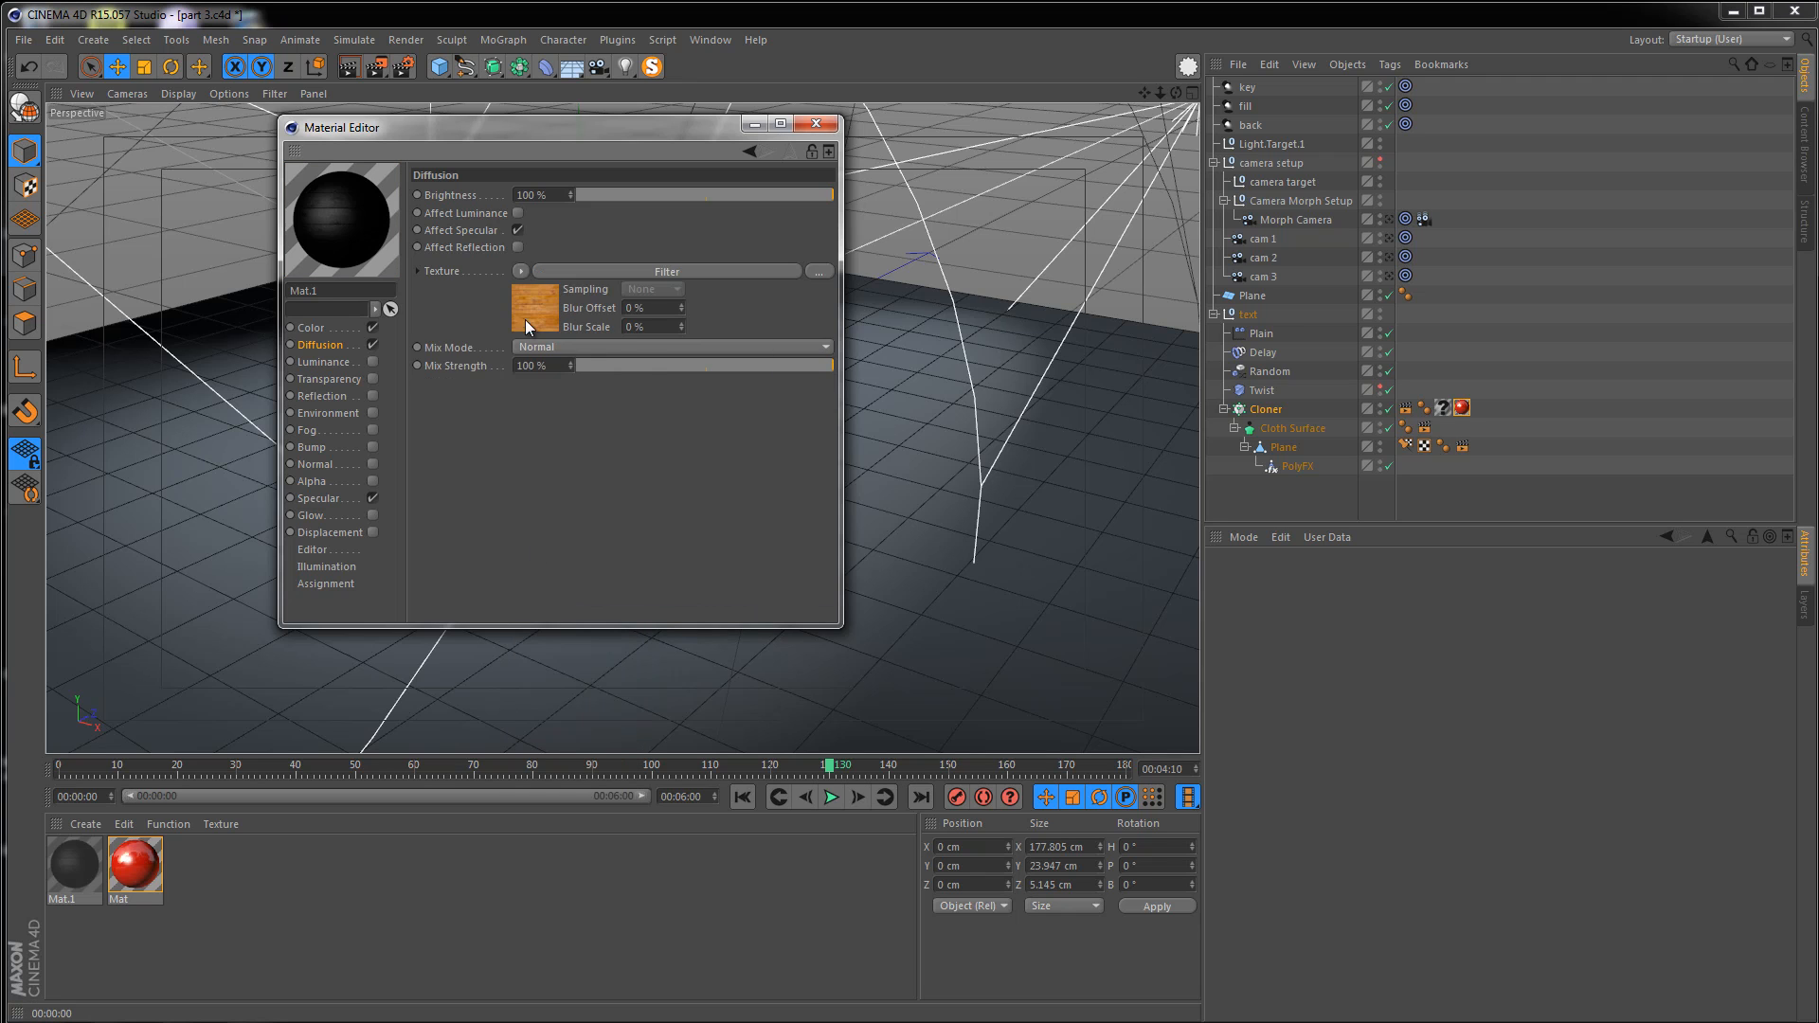
click(526, 320)
click(511, 475)
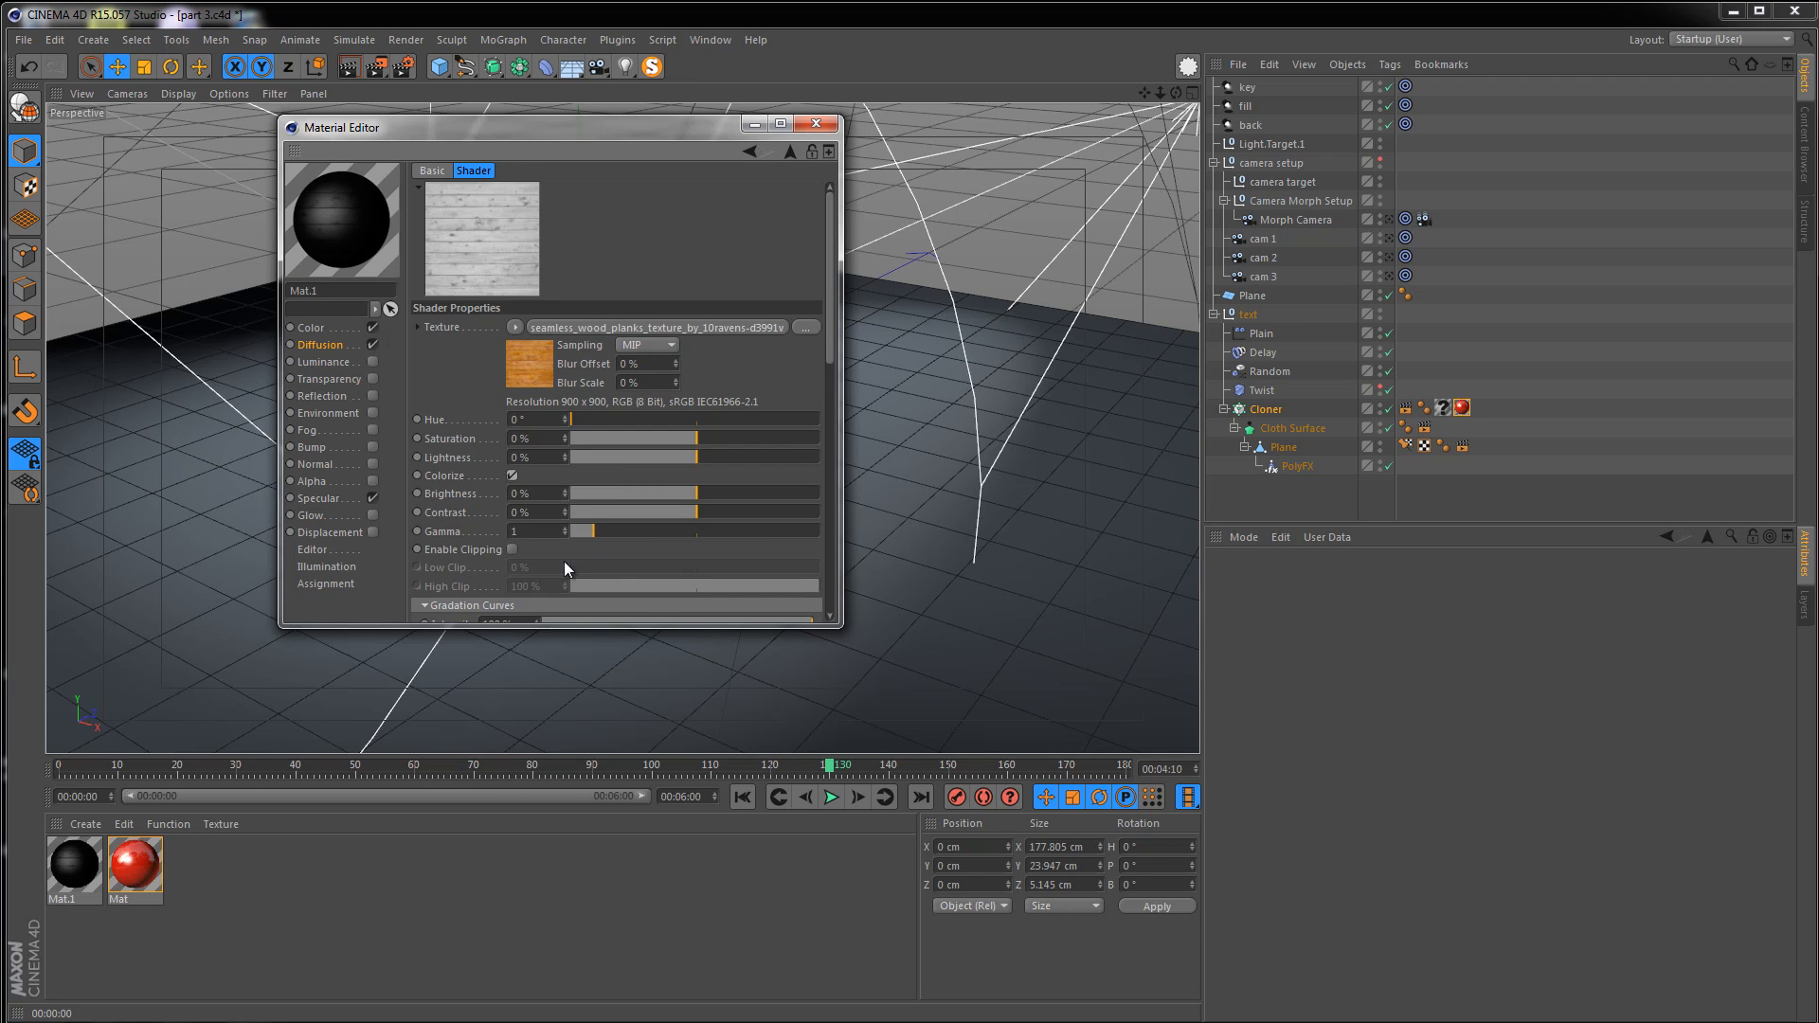
click(512, 549)
Set the filter's Low Clip to 10% and High Clip to 80%, then close the Material Editor
drag(593, 574, 595, 571)
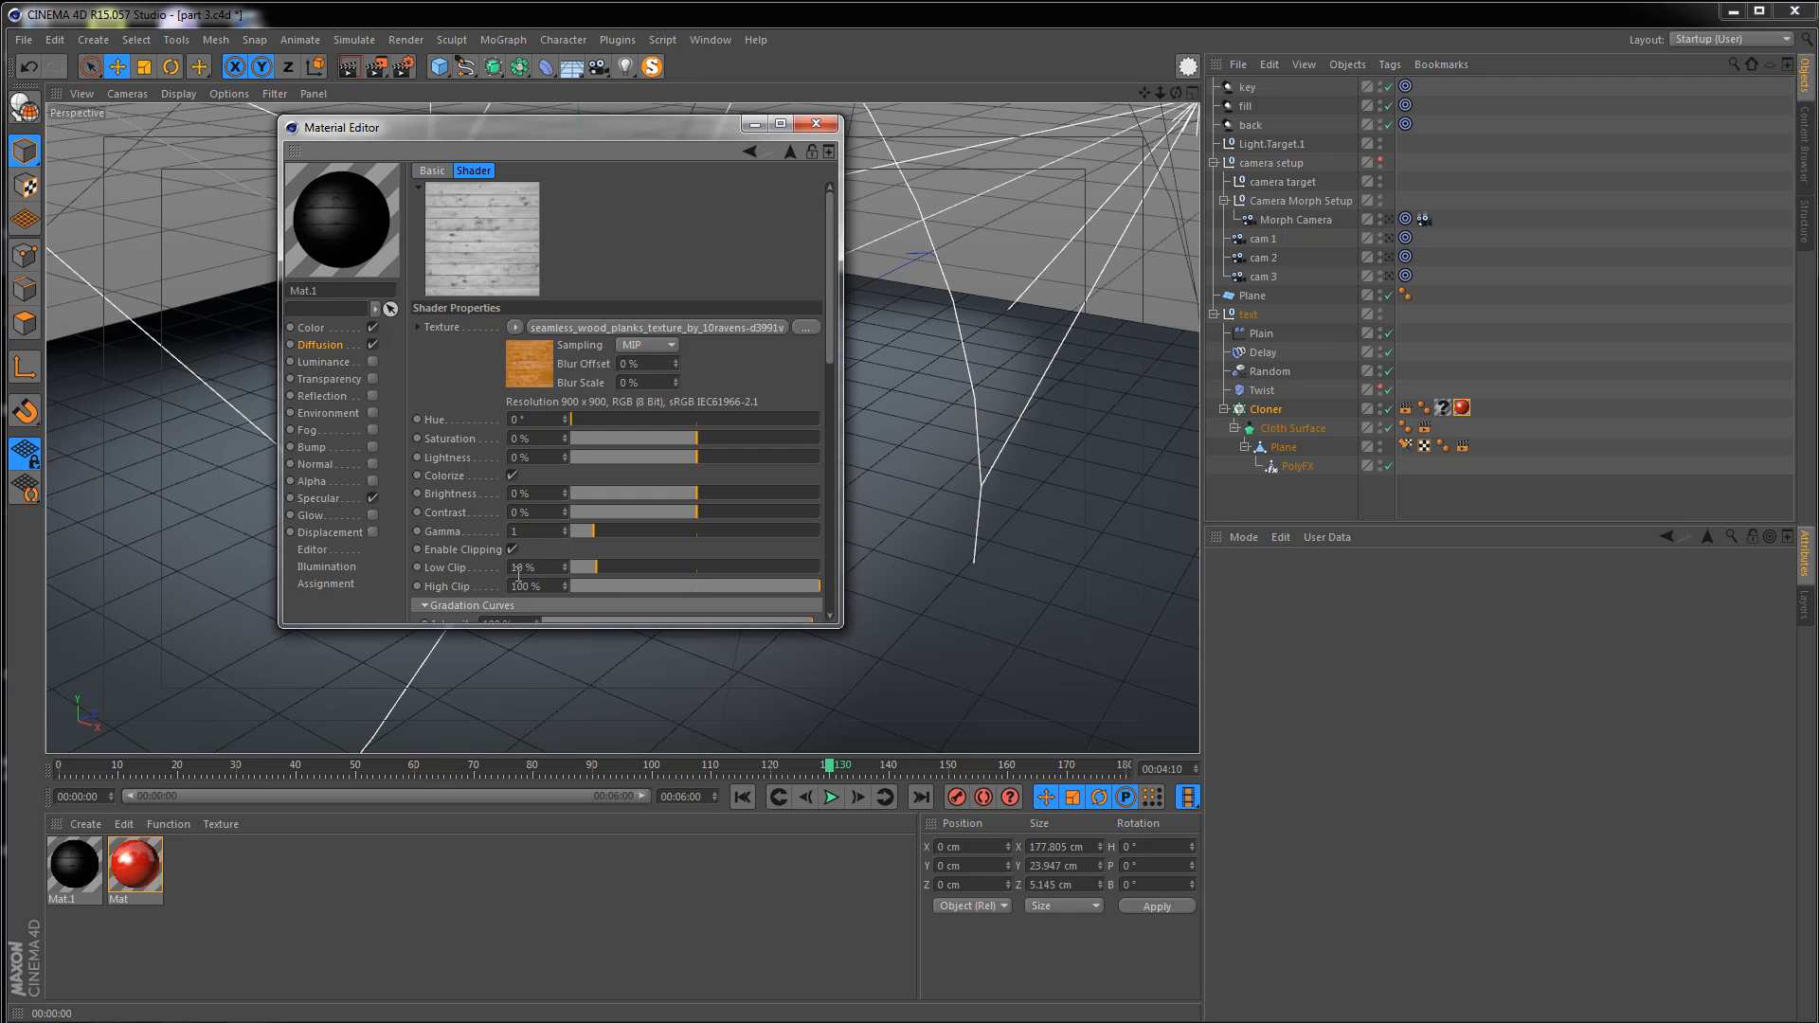
drag(545, 566, 509, 569)
drag(670, 585, 764, 585)
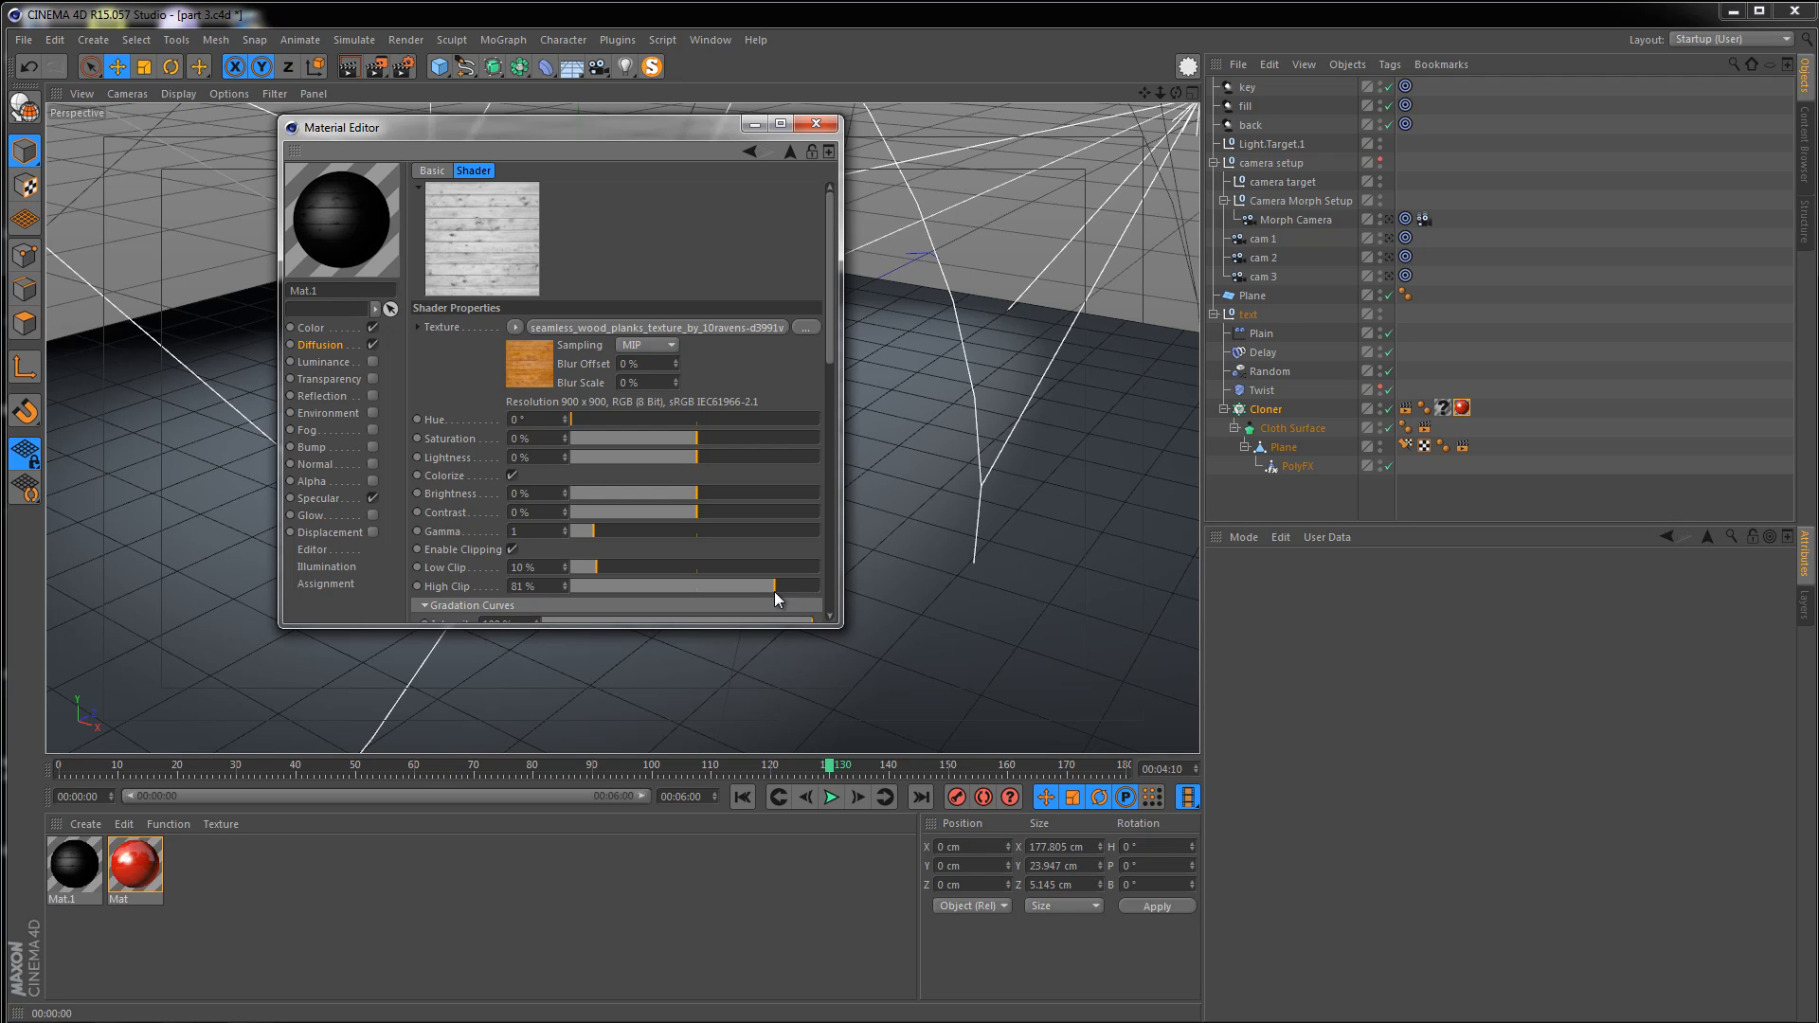
drag(775, 591, 772, 591)
drag(620, 630, 613, 767)
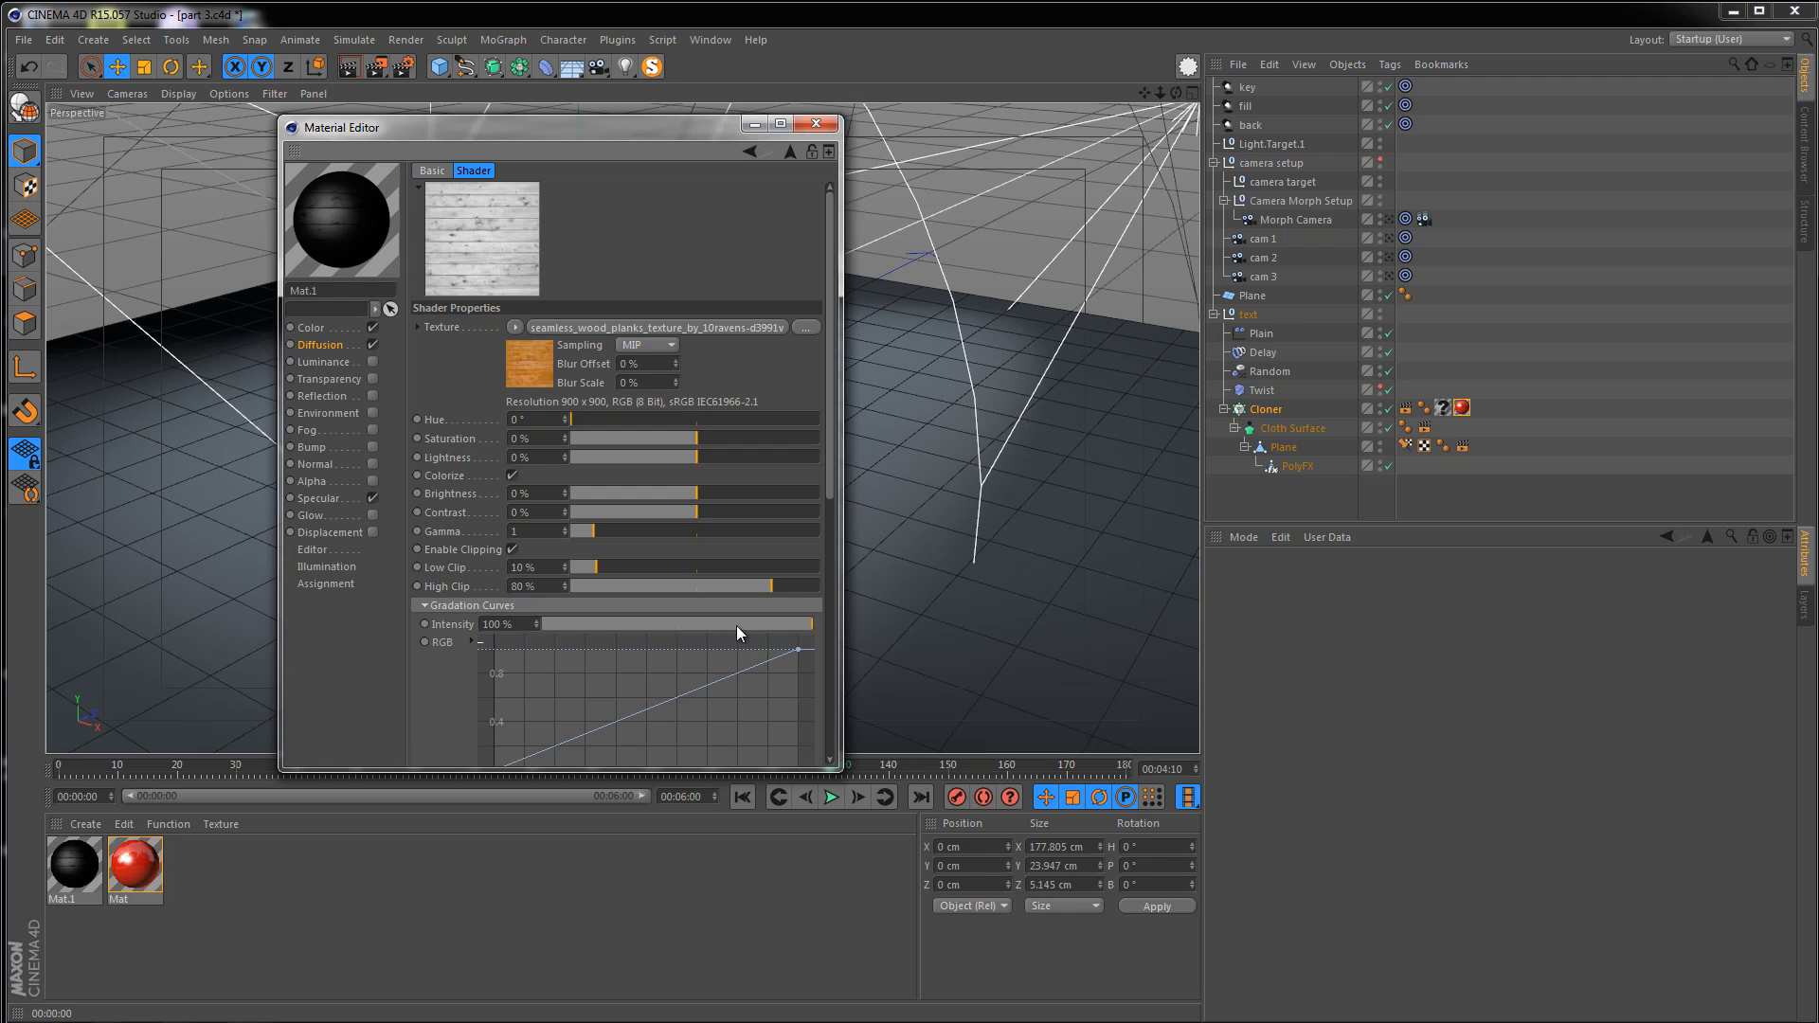
click(818, 127)
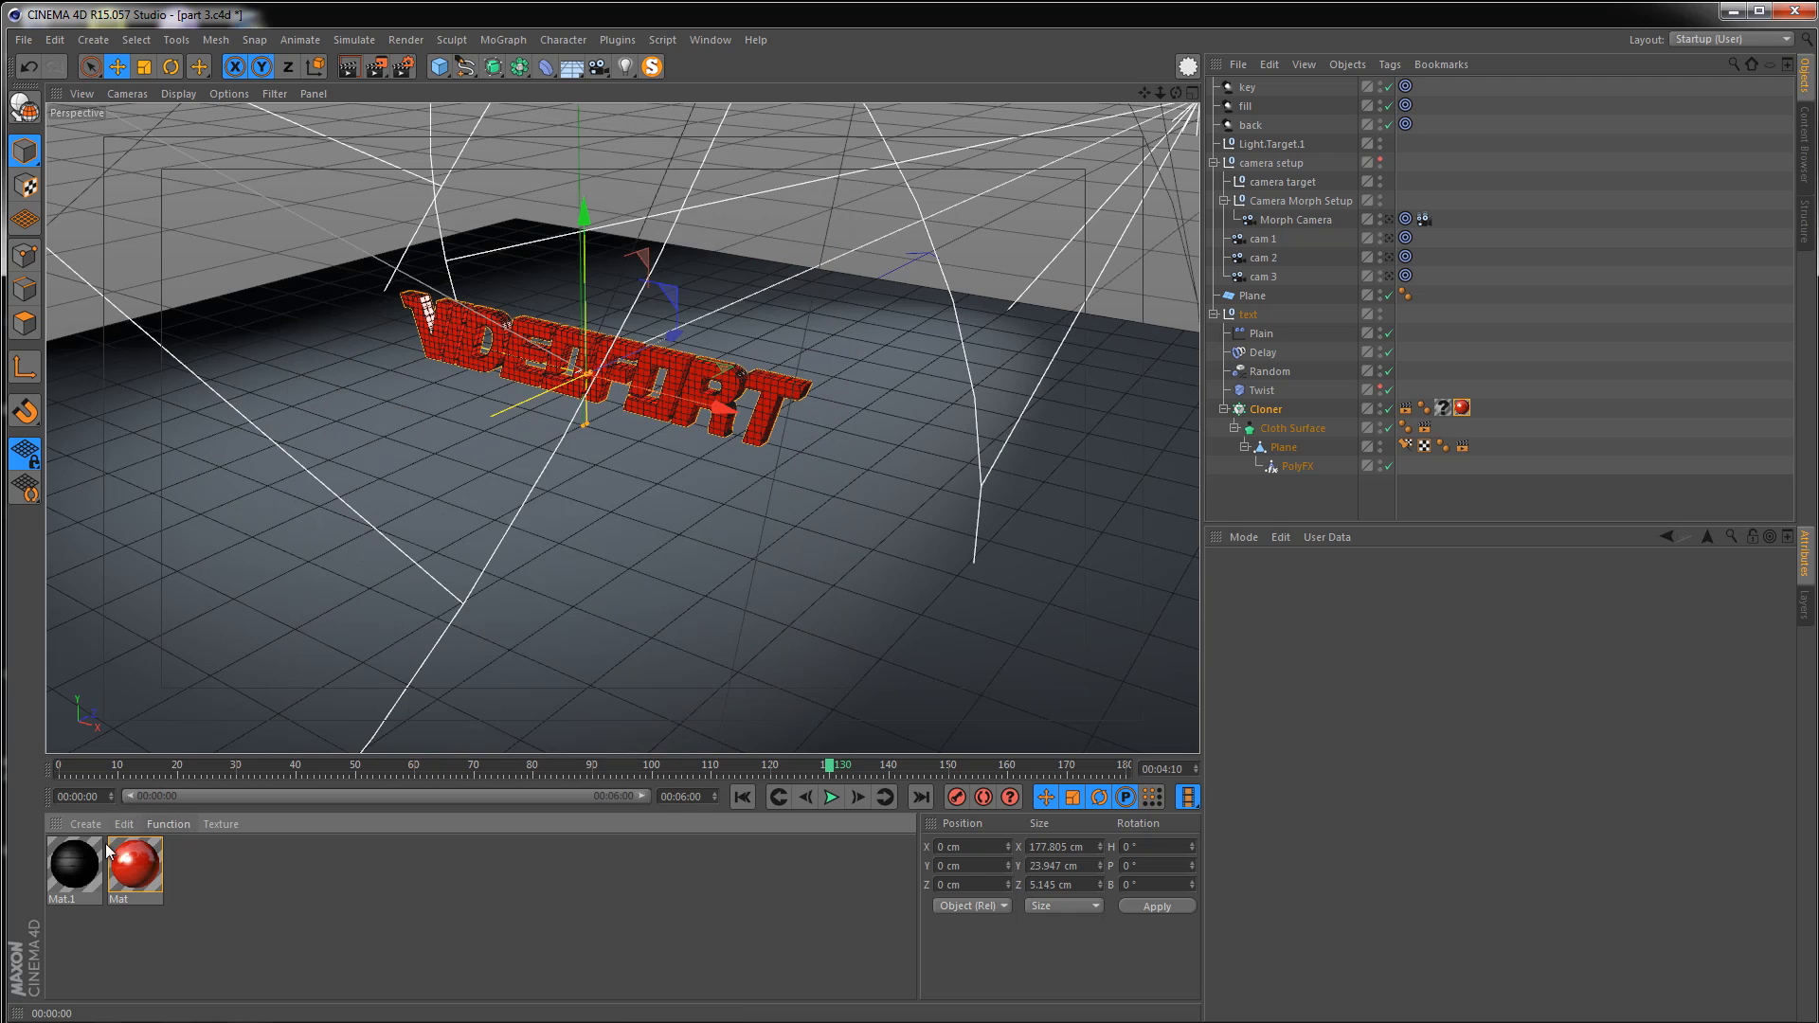
Apply the dark wood material Mat.1 to the floor plane and render the viewport
drag(604, 564, 604, 564)
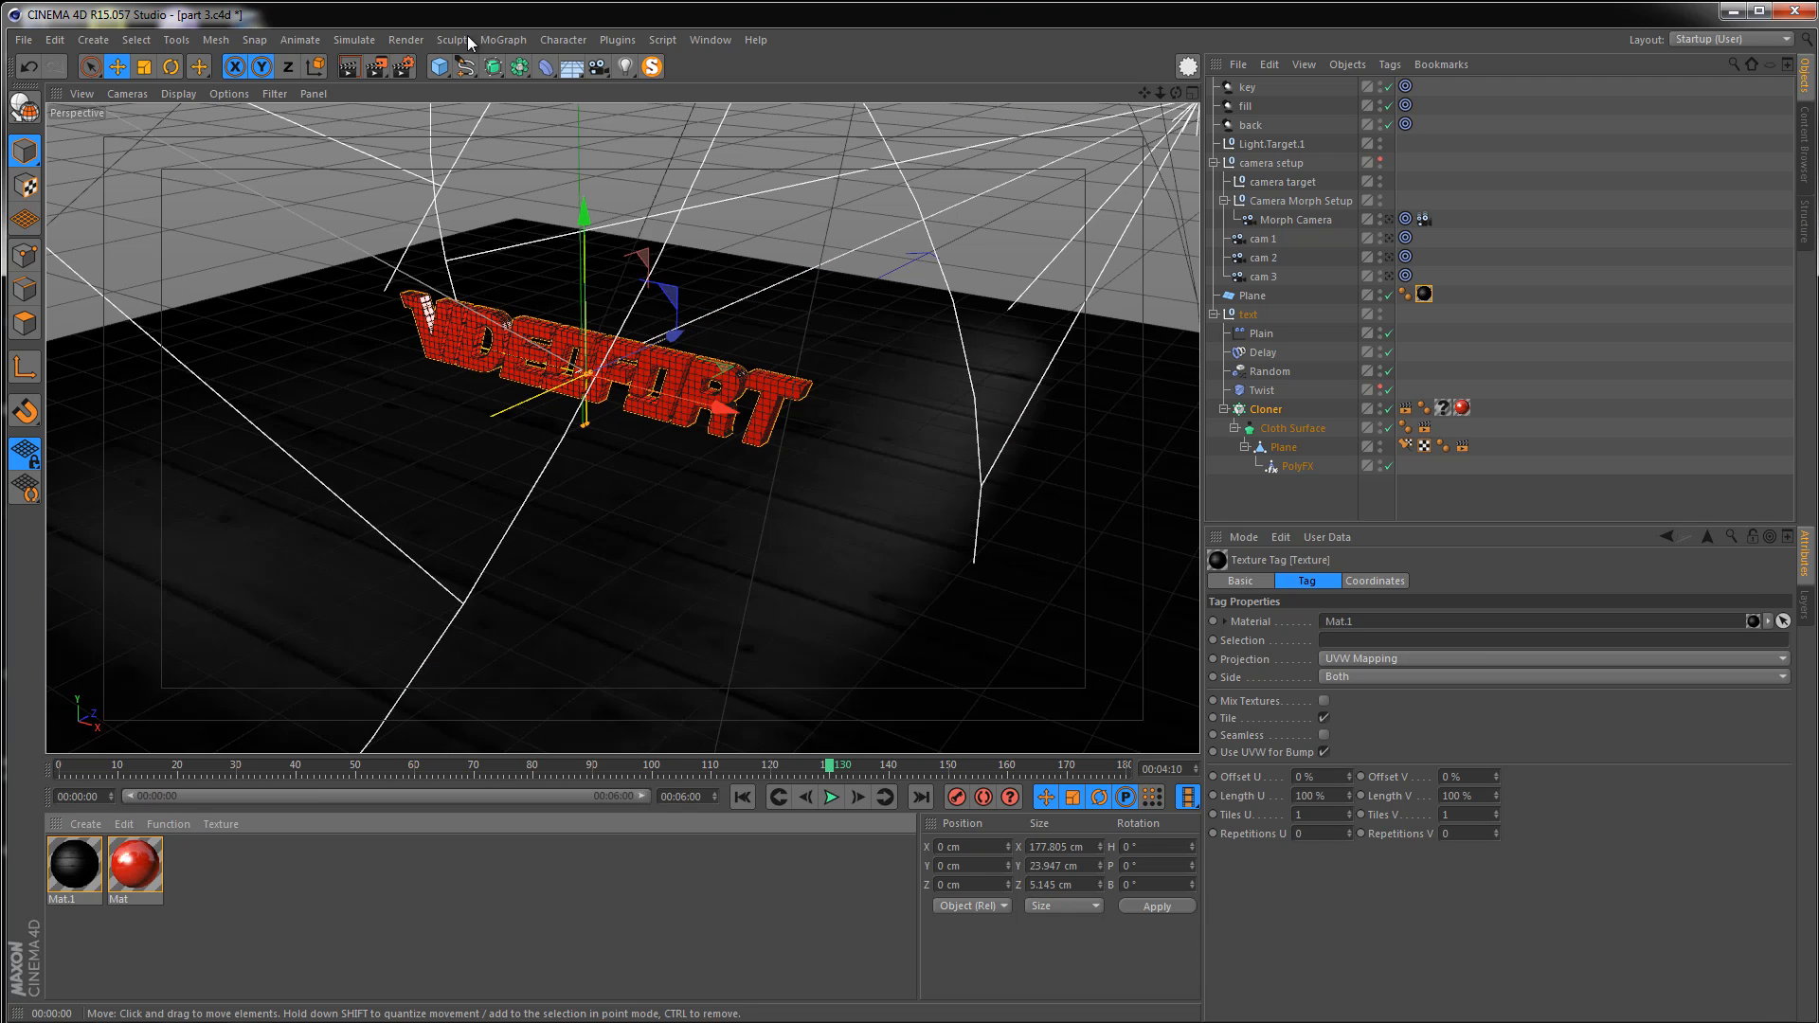
click(347, 68)
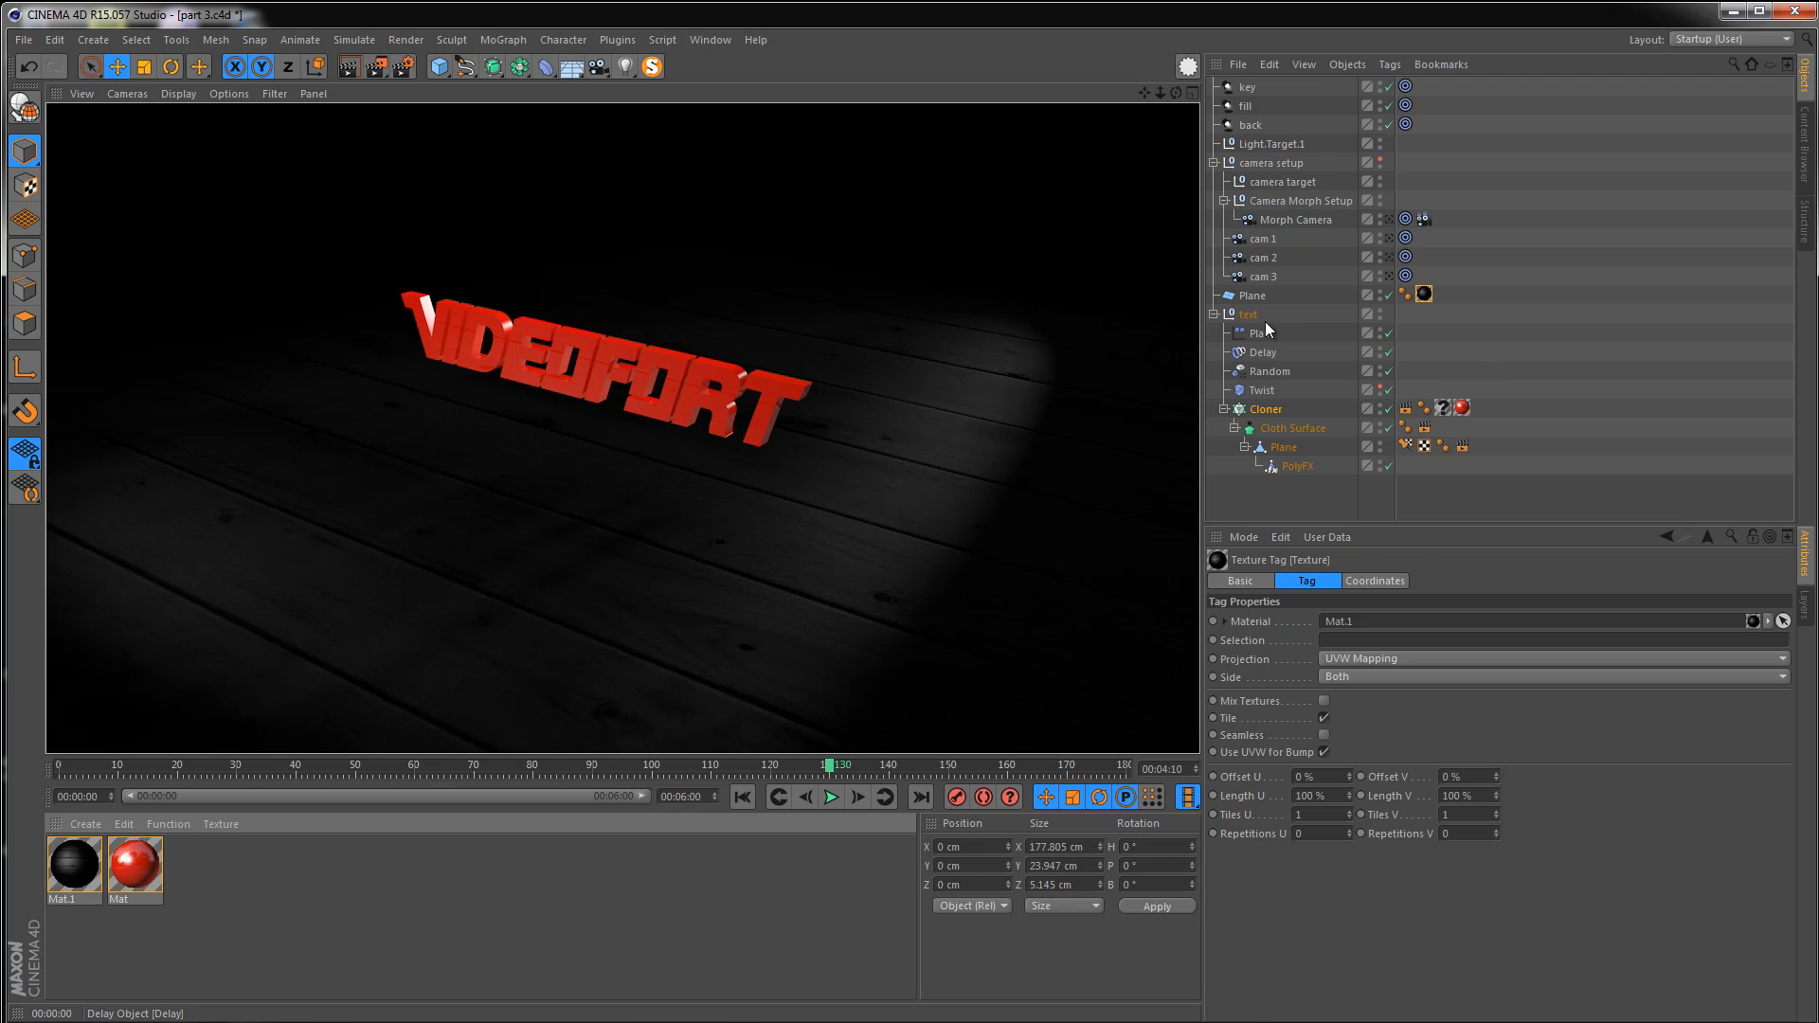
Rotate the floor plane around its vertical axis to turn the plank direction
click(1249, 298)
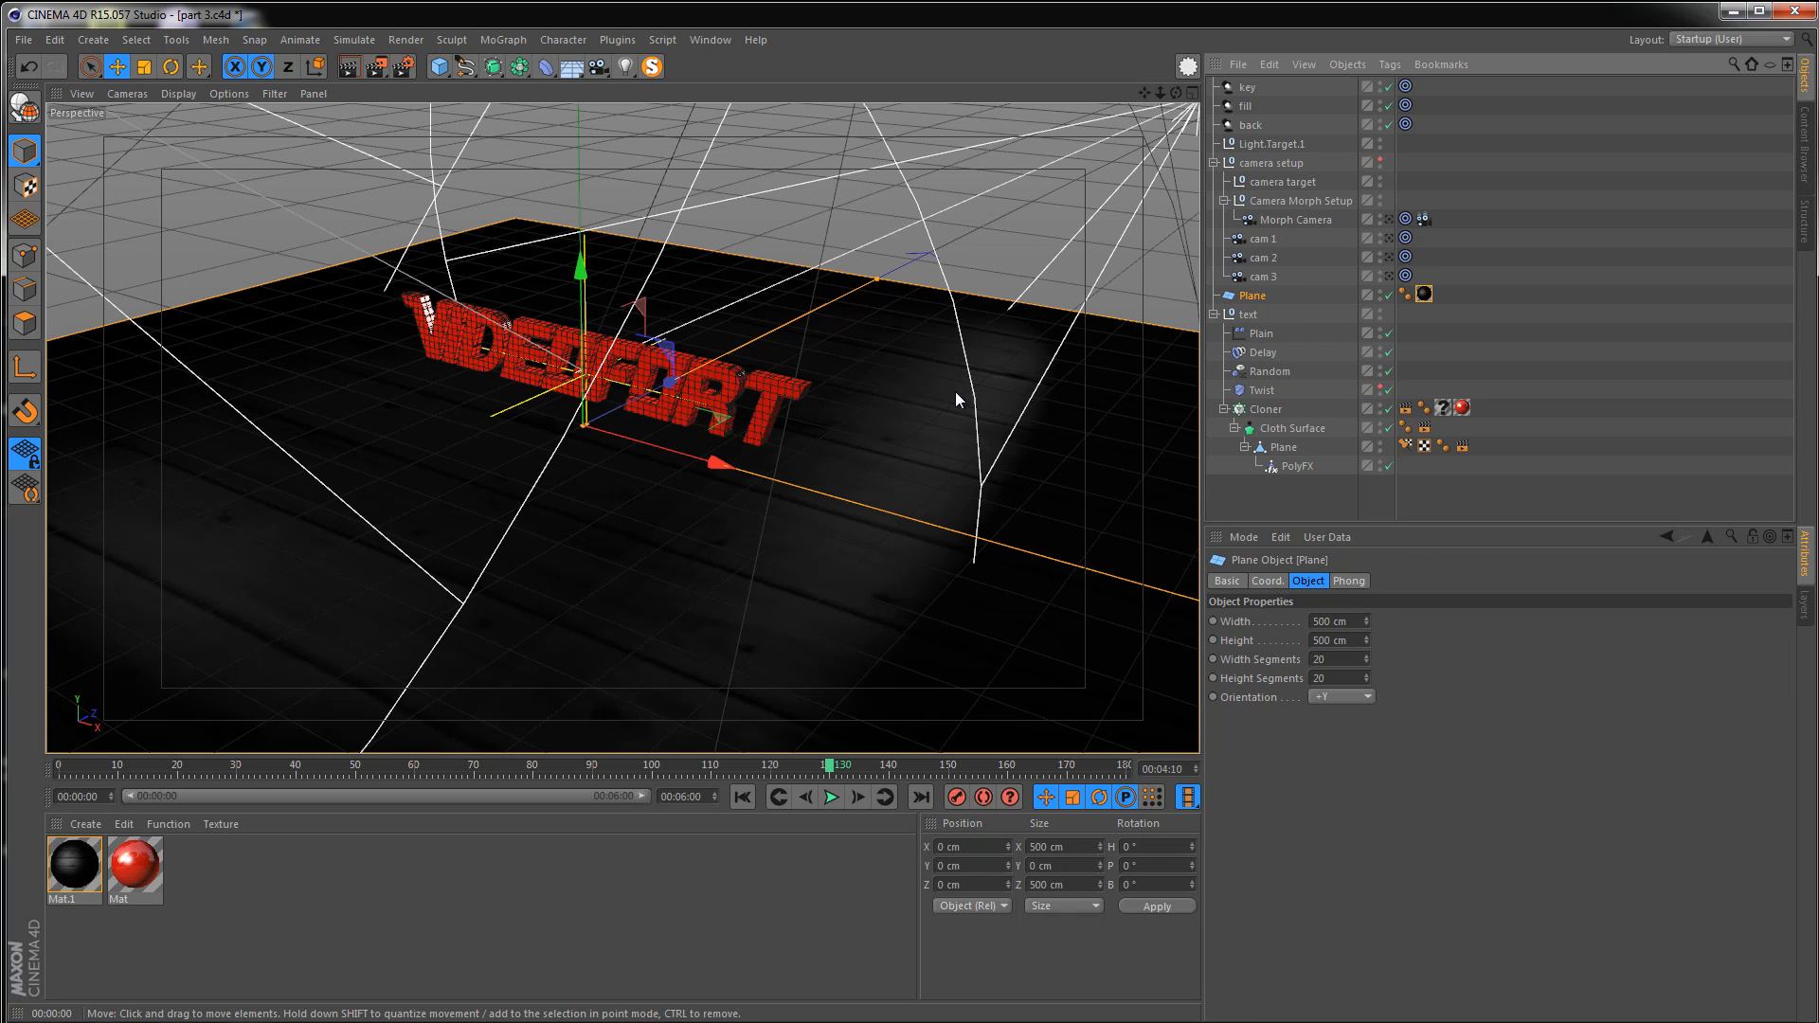
key(r)
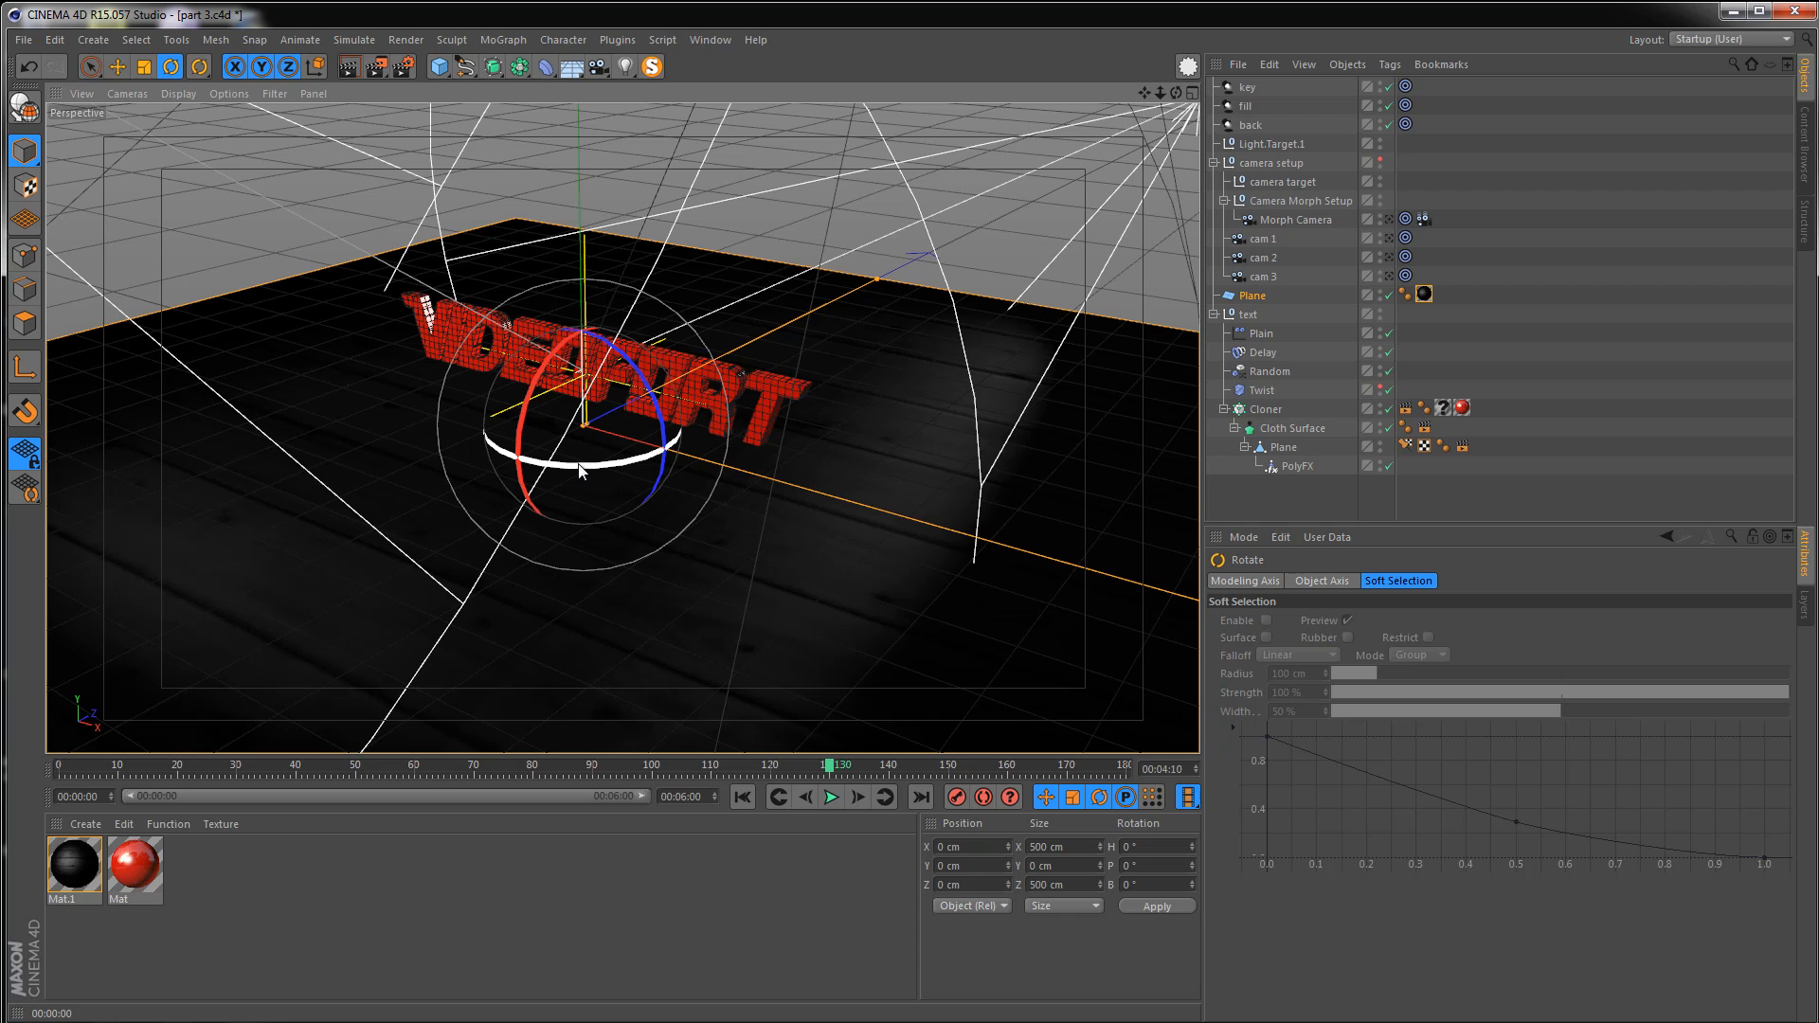
drag(582, 468, 874, 423)
click(1489, 298)
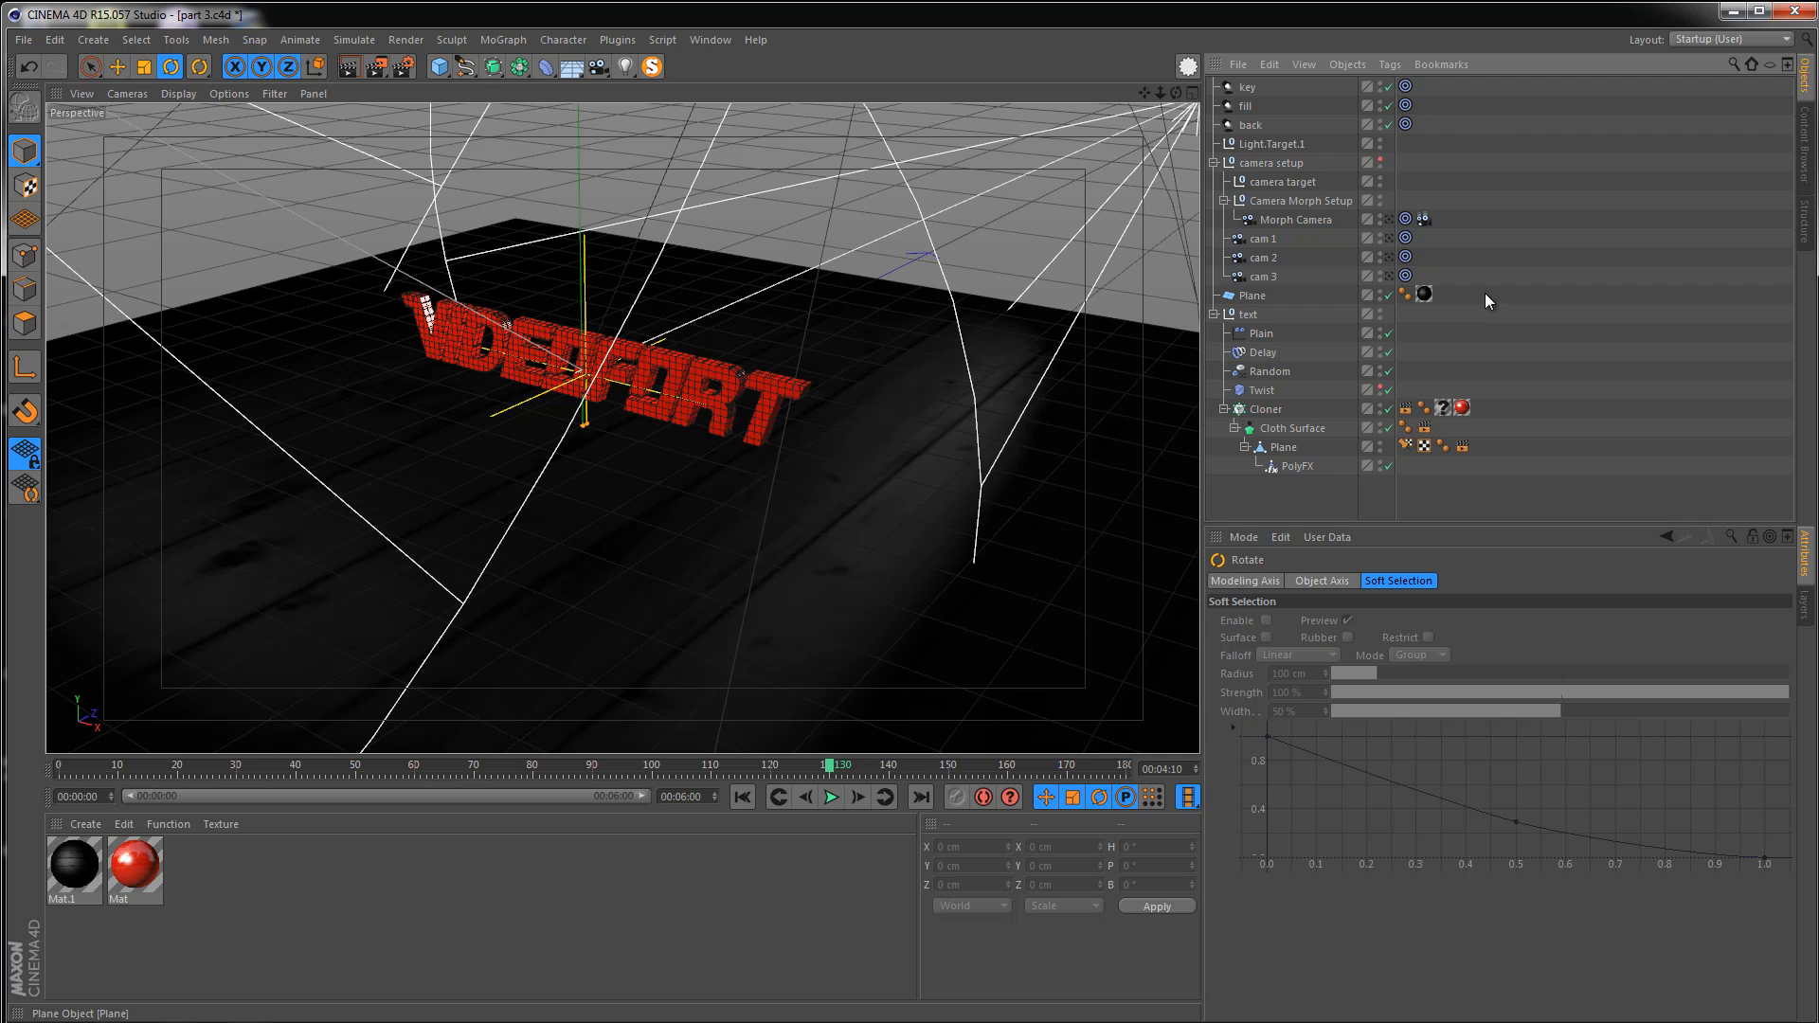
Set the floor's texture tag projection to Cubic and its Tiles U and Tiles V to 5
click(1425, 295)
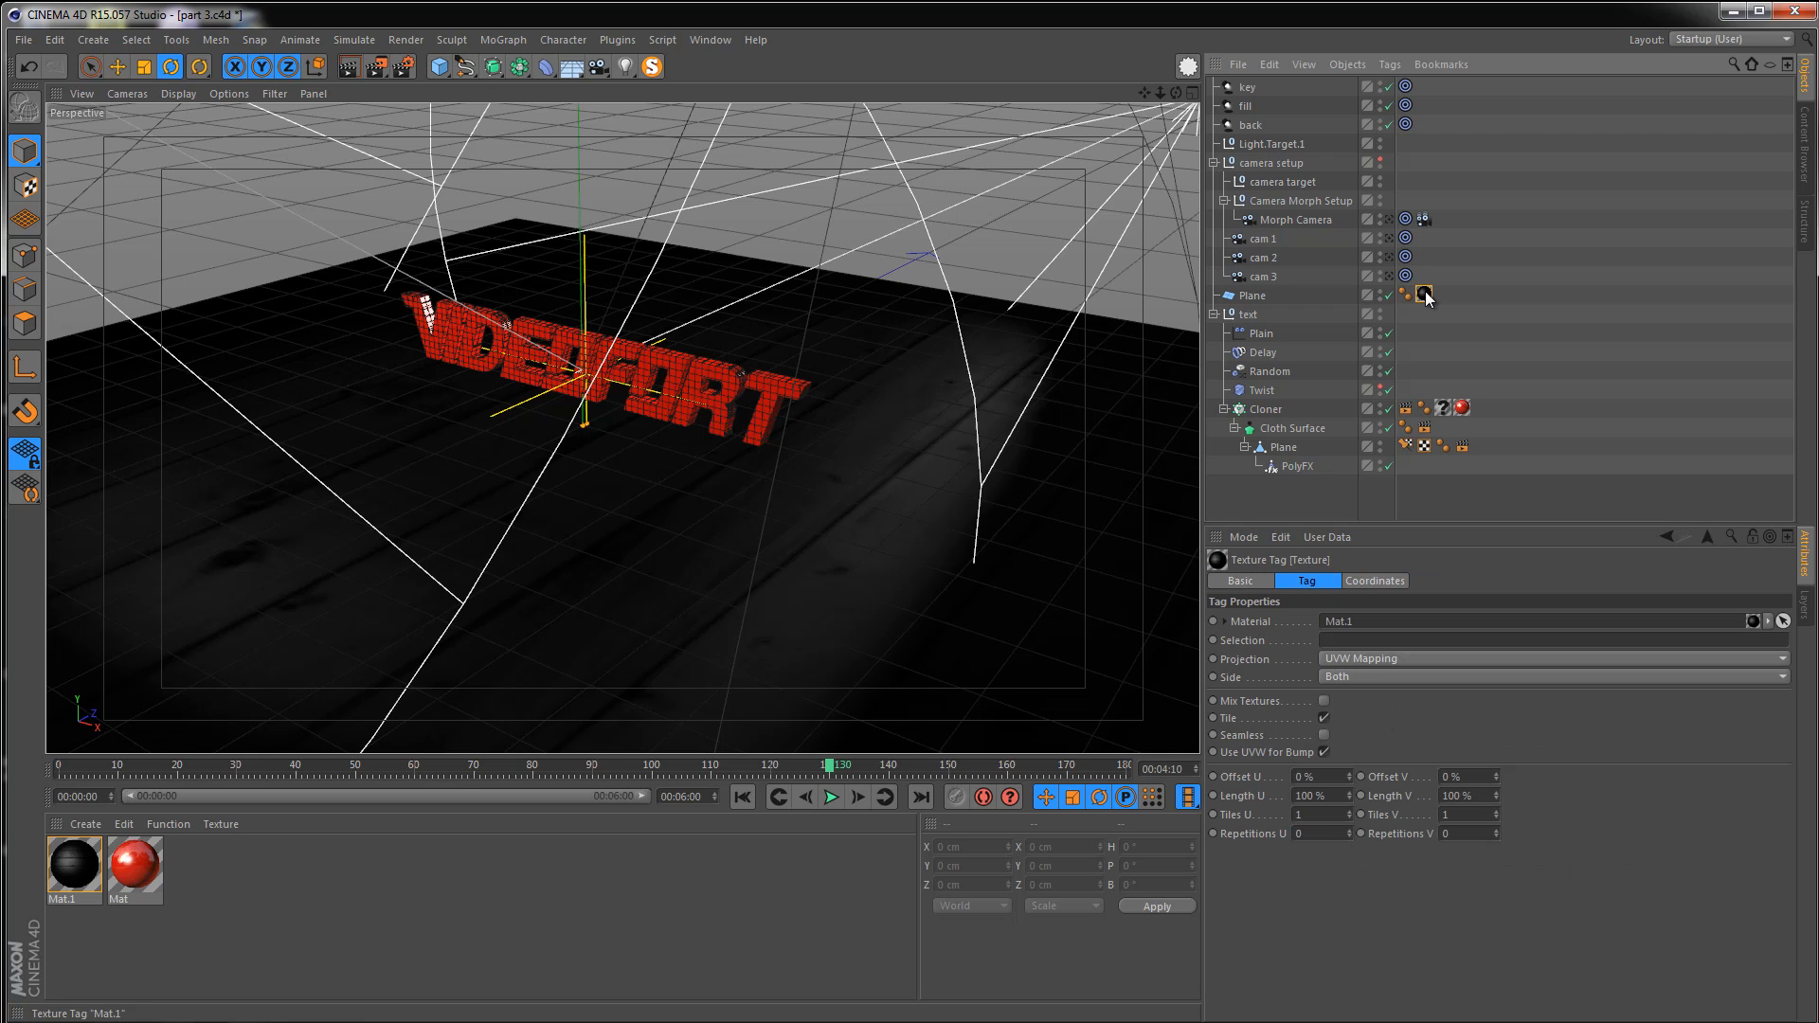
click(1353, 658)
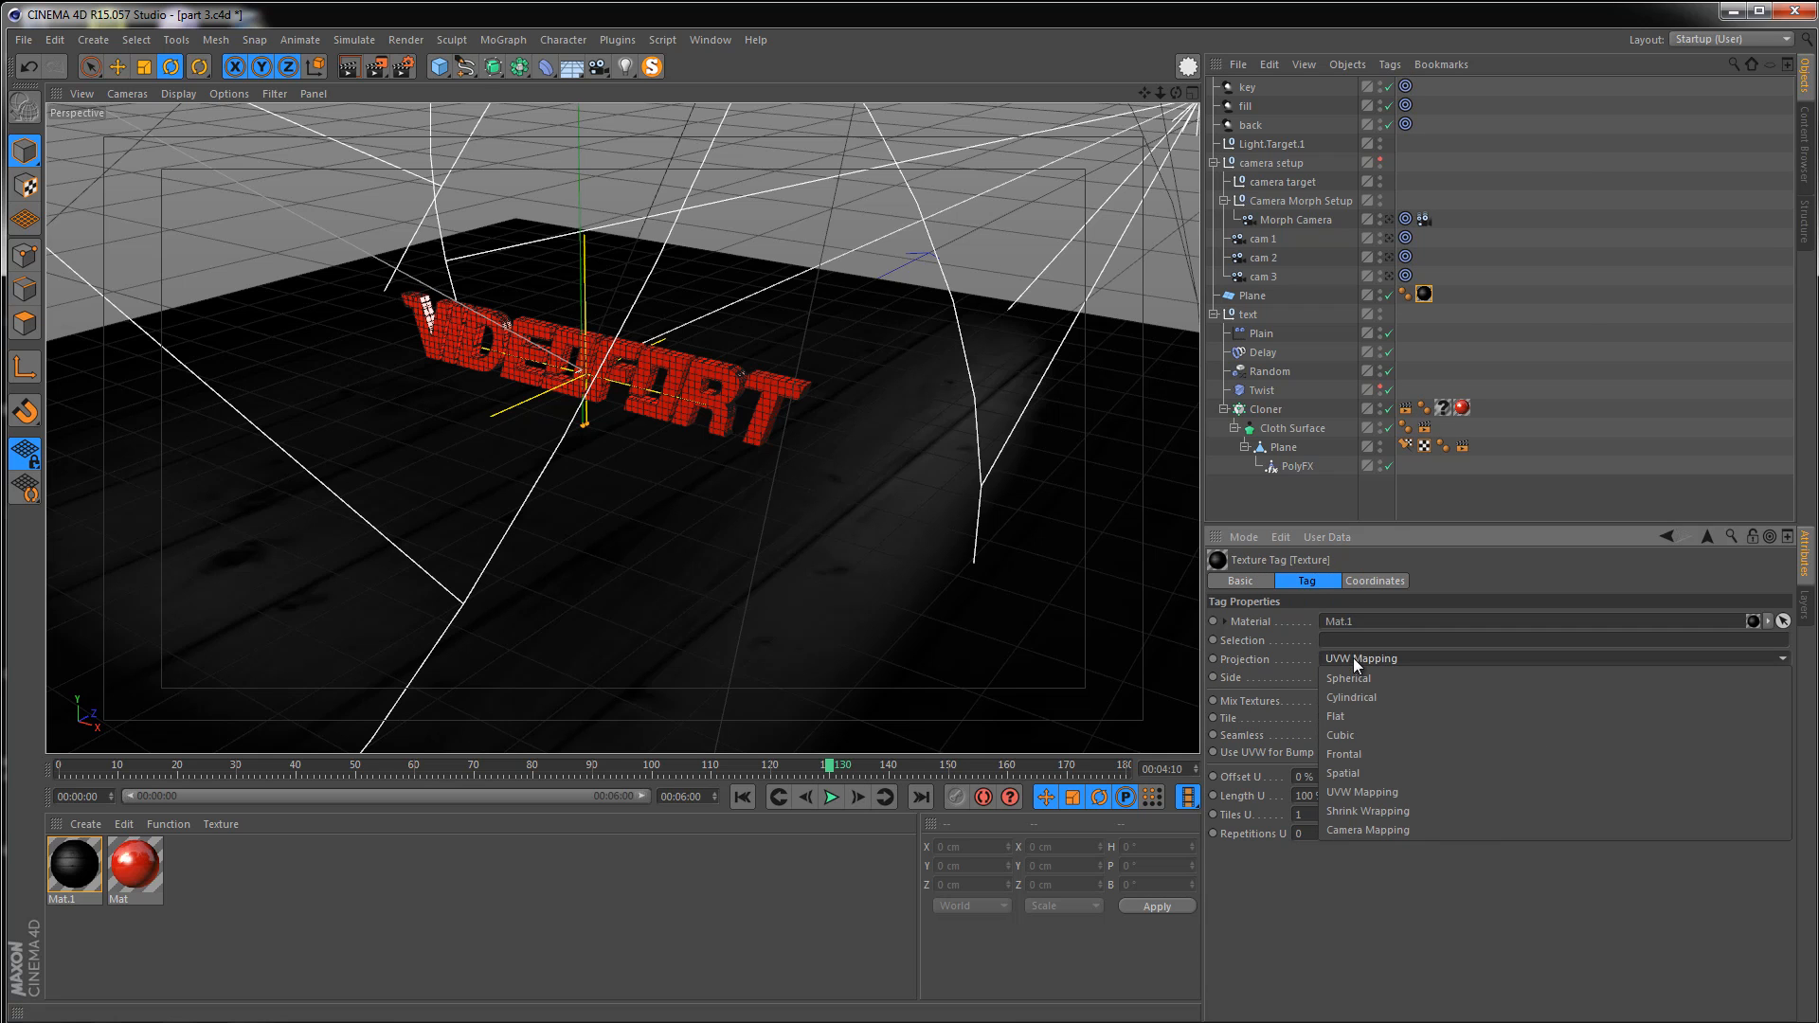
click(1361, 735)
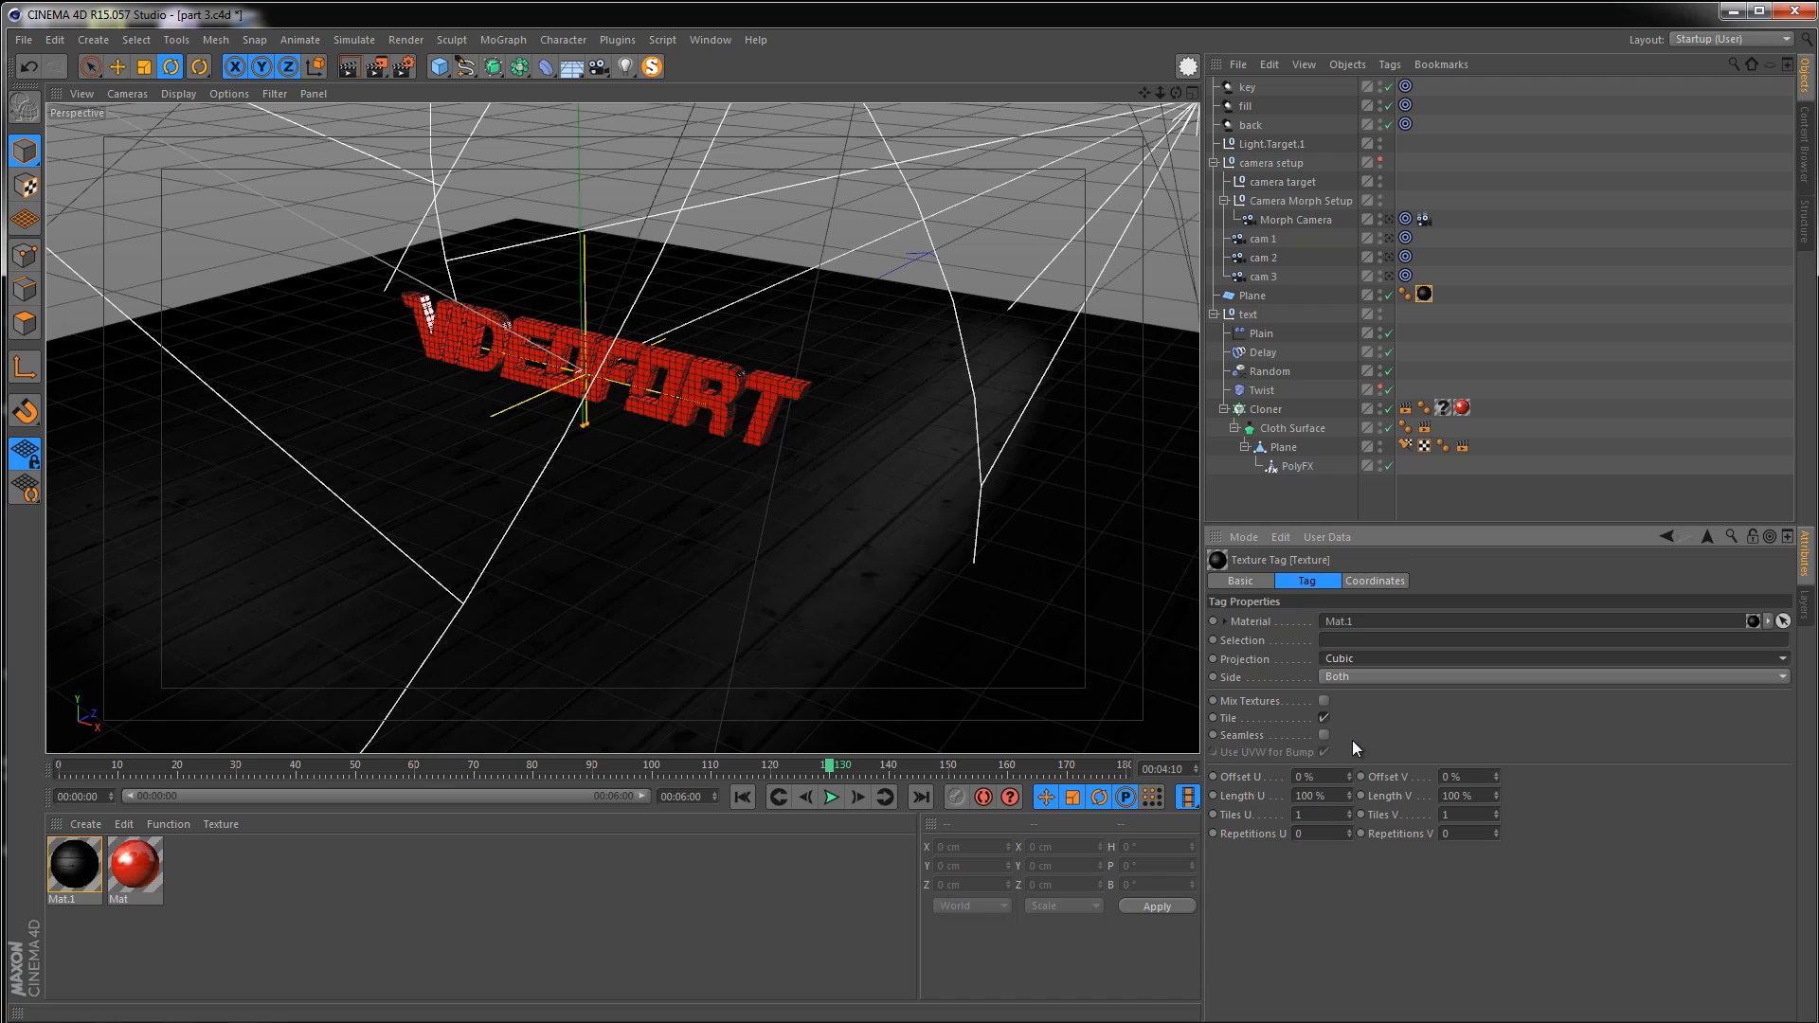
double_click(1309, 811)
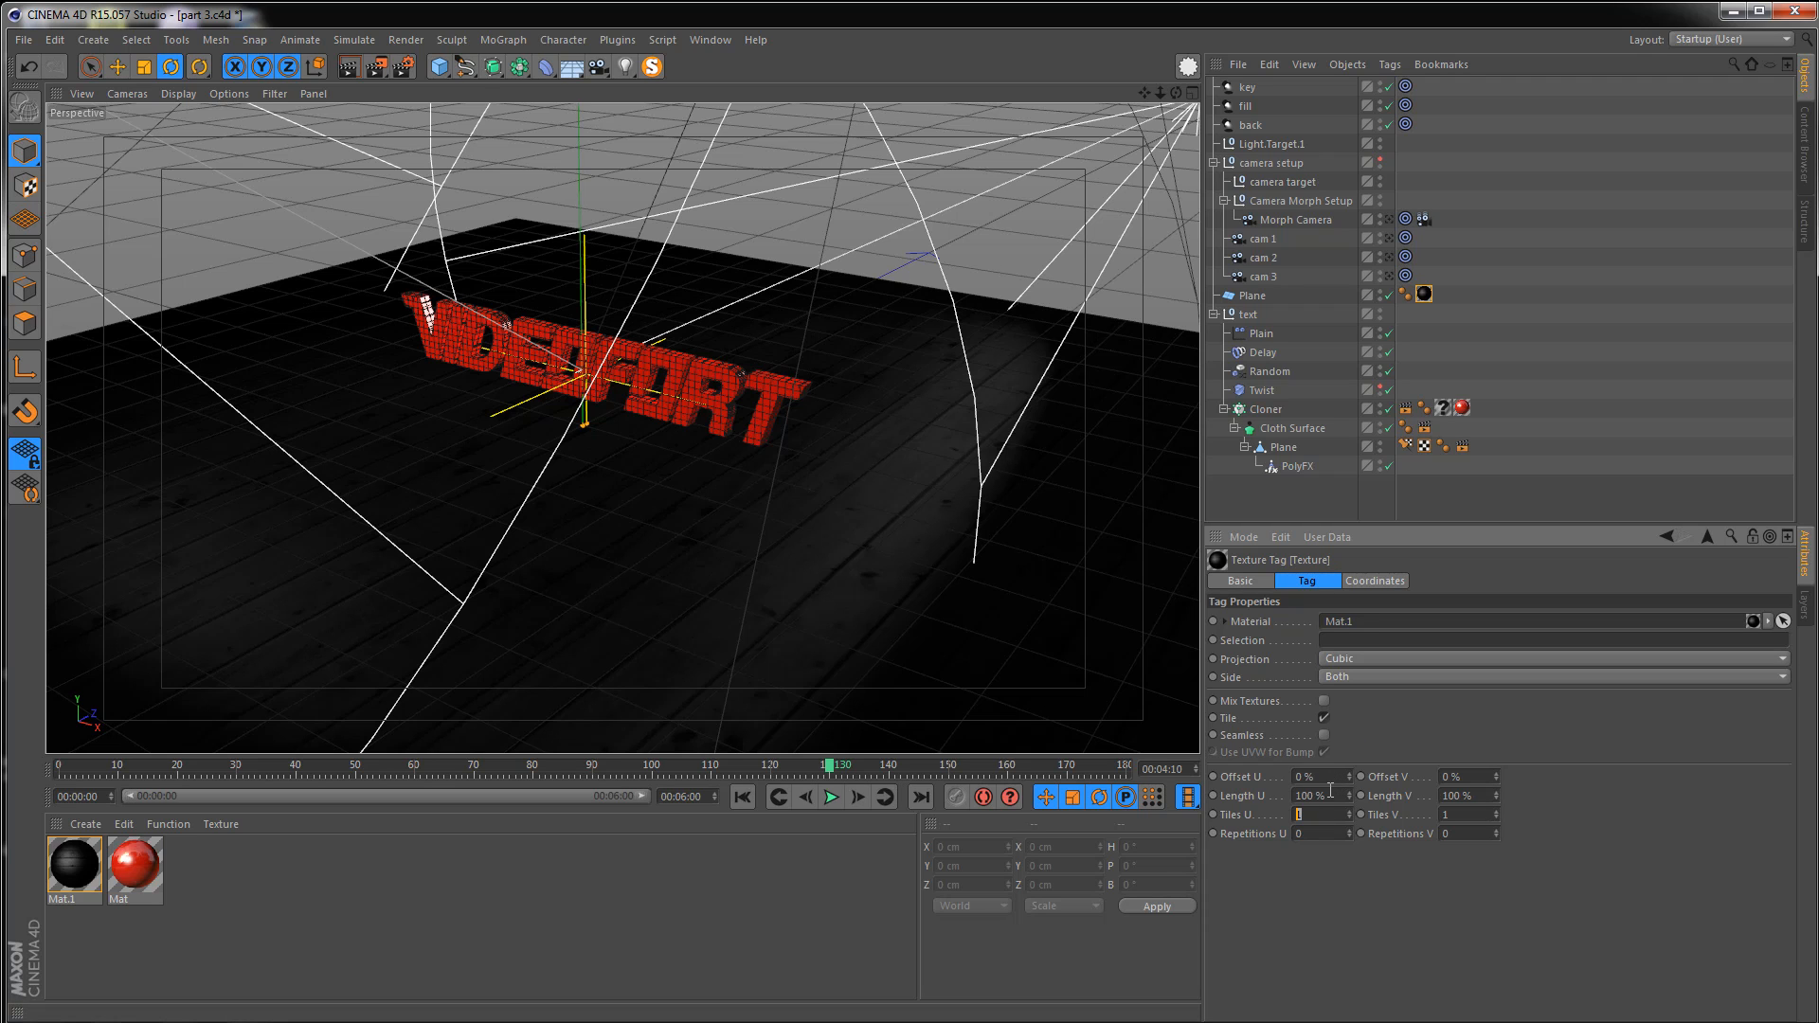
text(5)
key(Tab)
text(5)
key(Return)
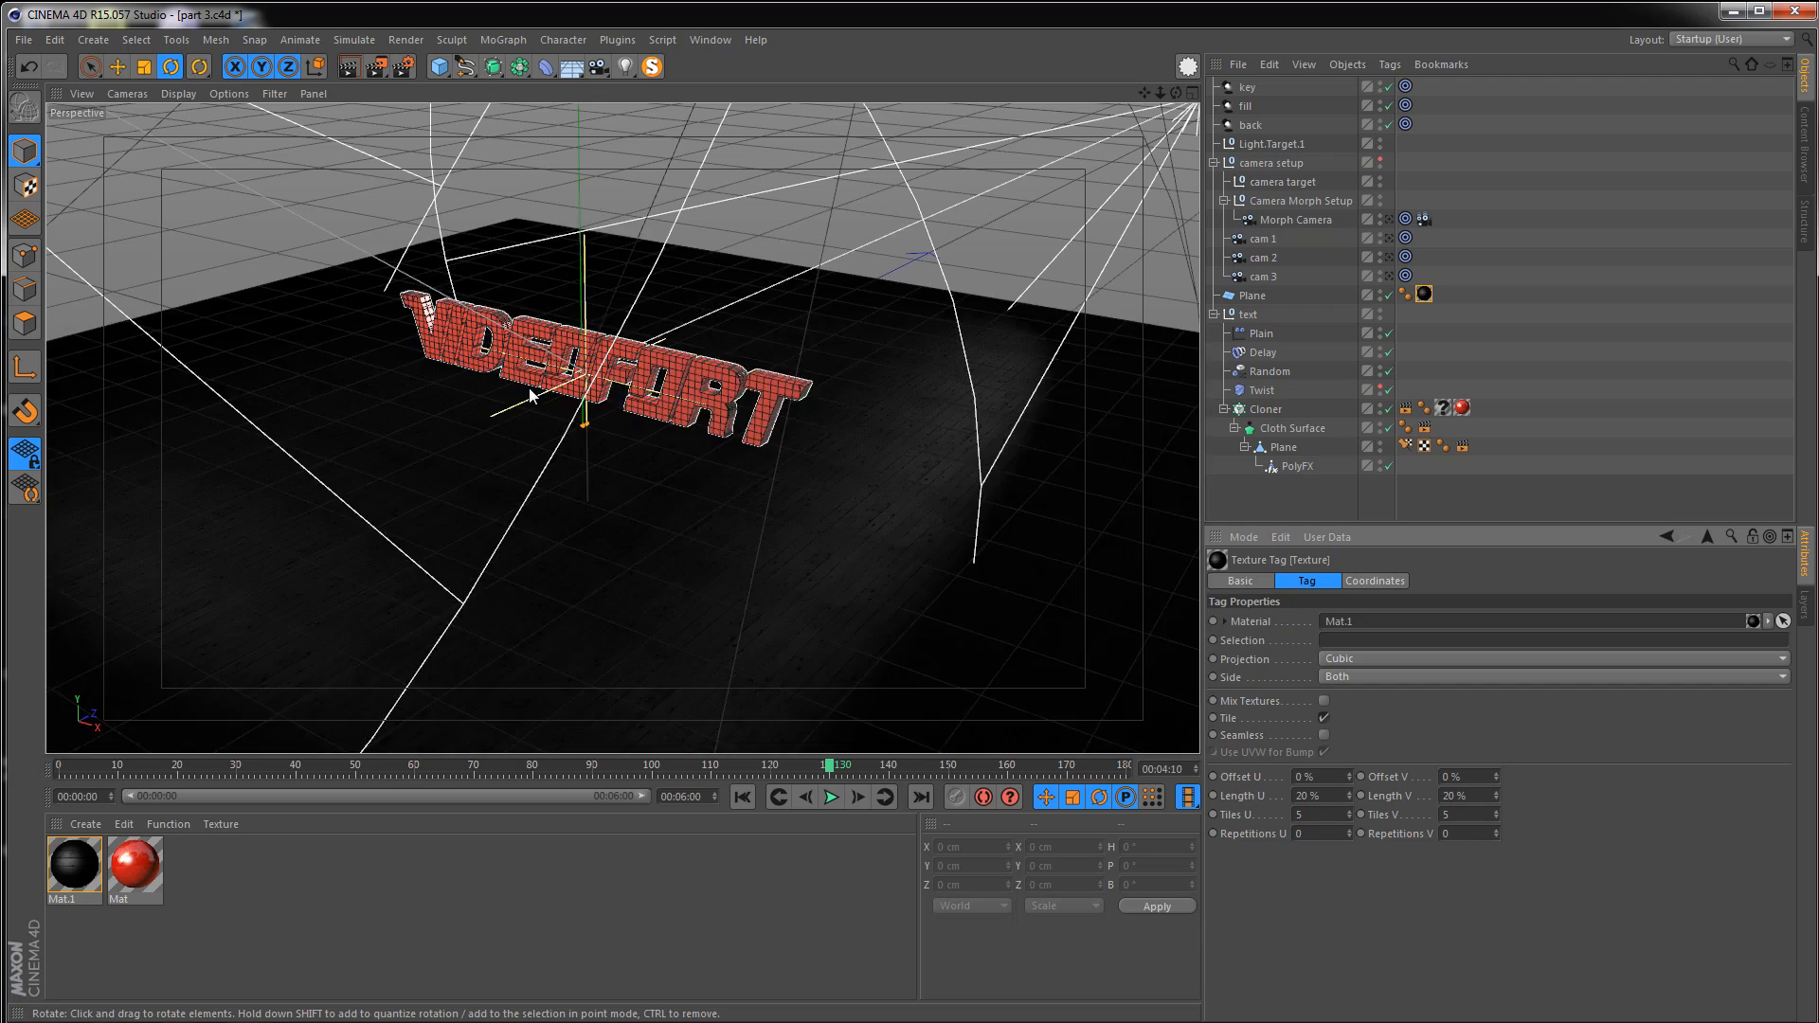
Orbit the view closer to the text and render the viewport to check the floor texture
alt+drag(505, 409, 527, 394)
alt+right_drag(528, 395, 670, 389)
alt+middle_drag(670, 389, 622, 379)
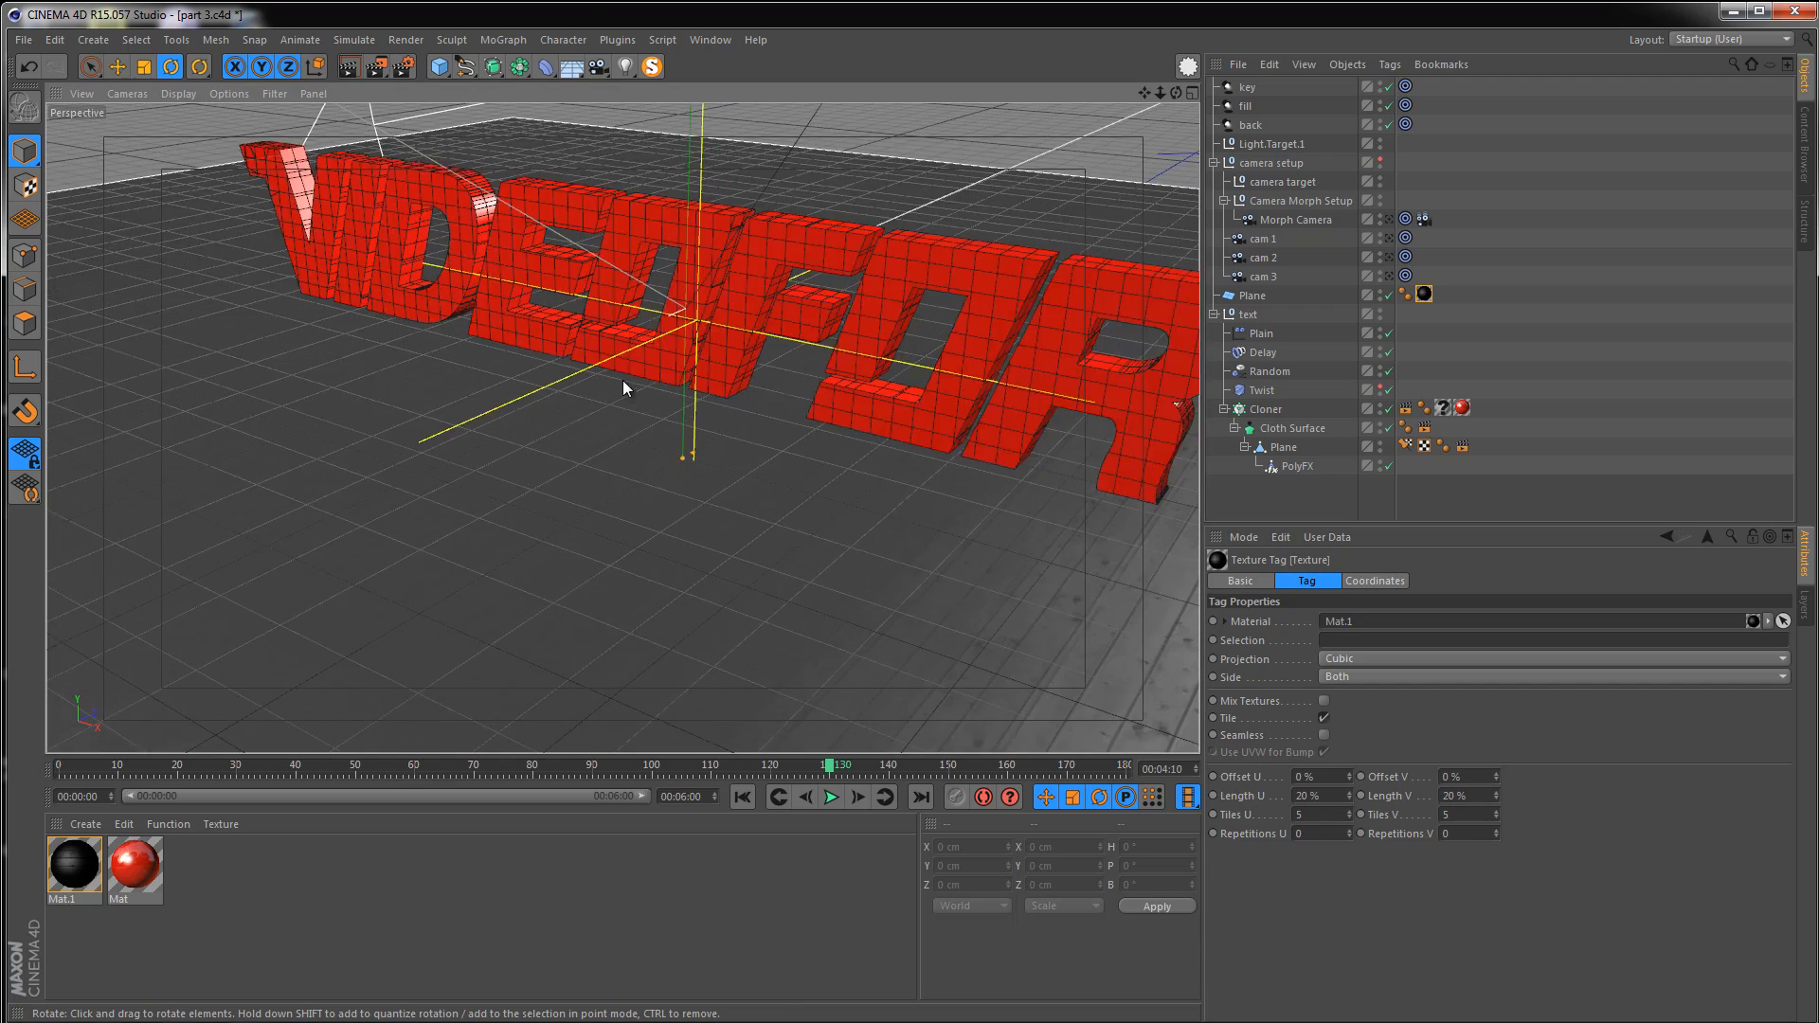
alt+right_drag(622, 378, 677, 374)
click(346, 67)
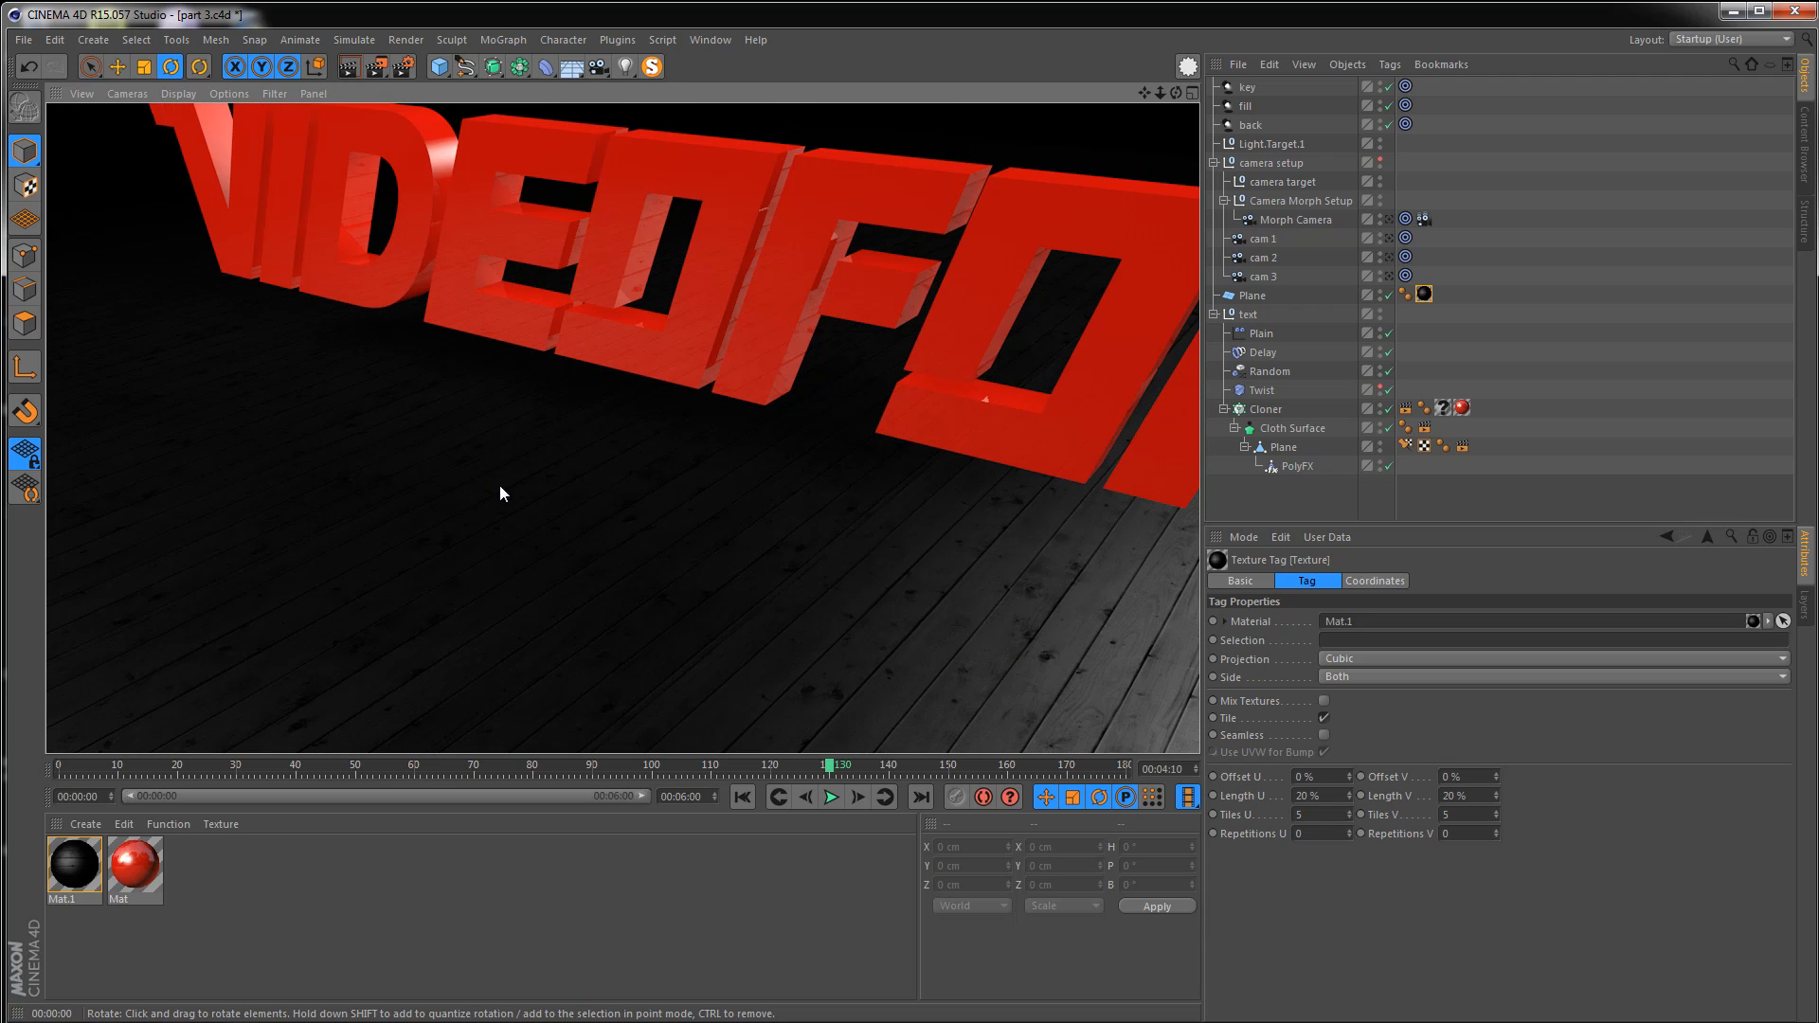
alt+drag(507, 487, 646, 458)
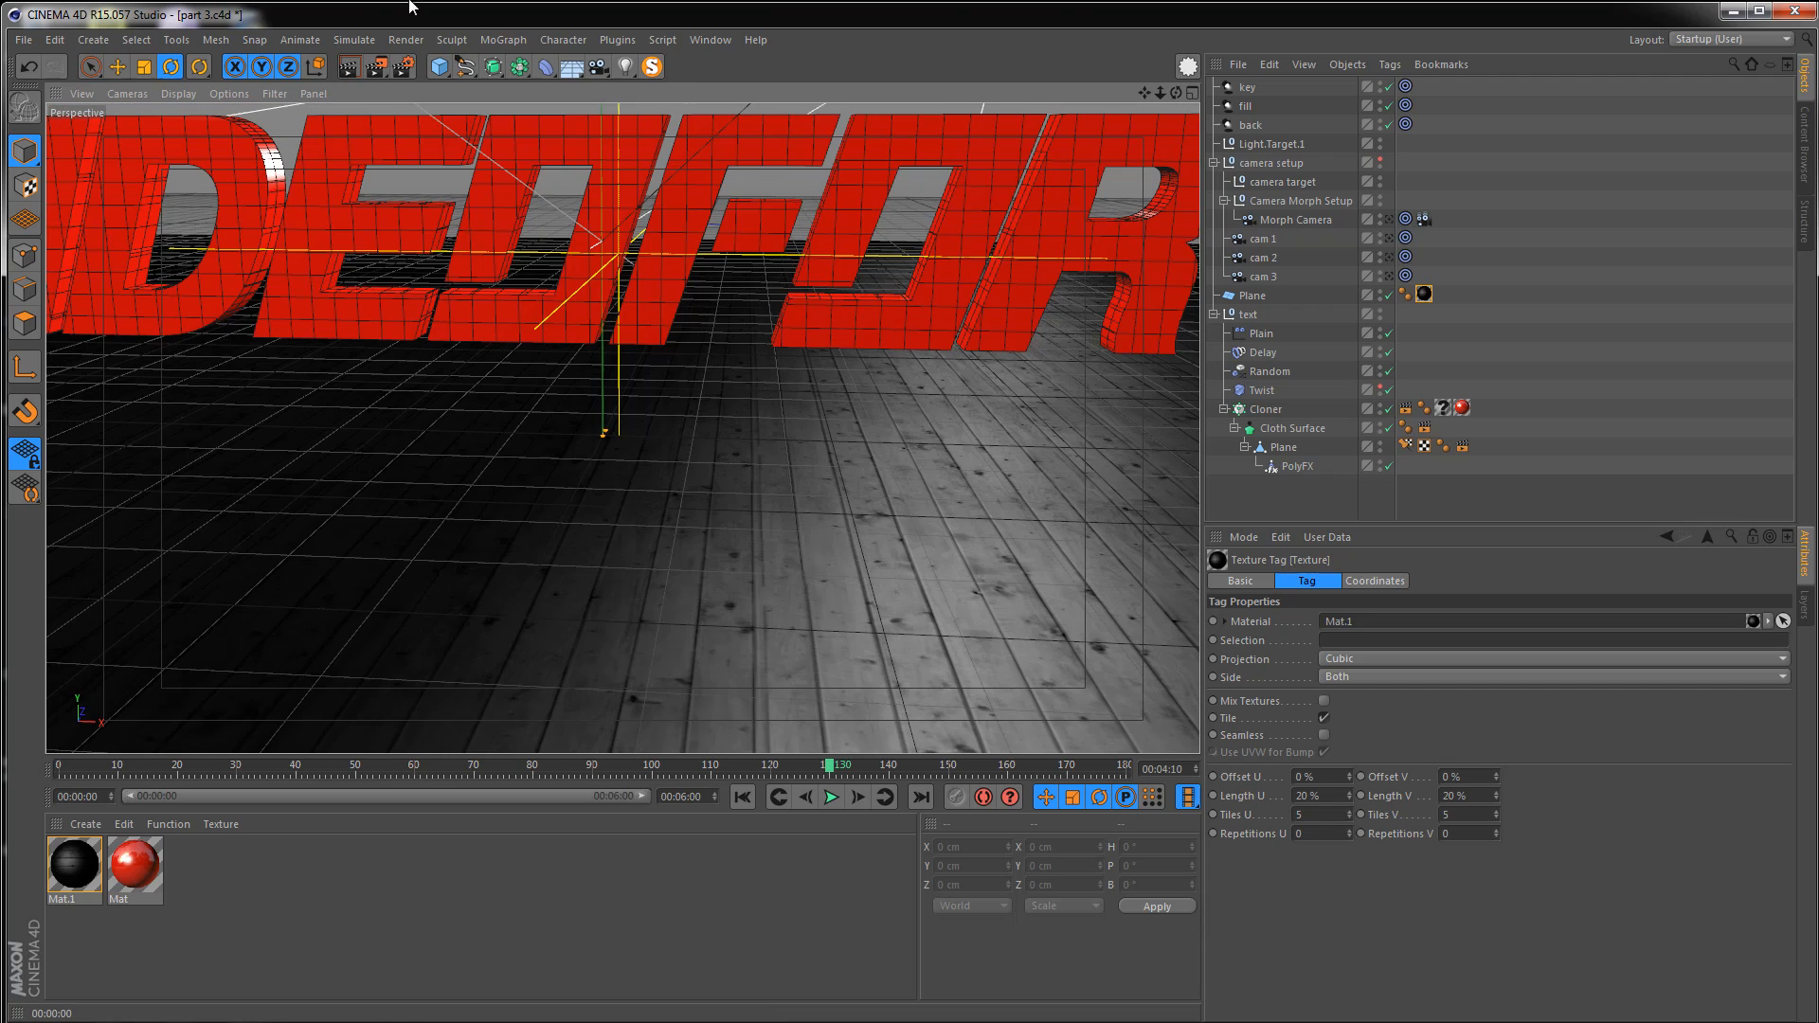
Play the reference video test 2 to compare it with the current render
click(358, 74)
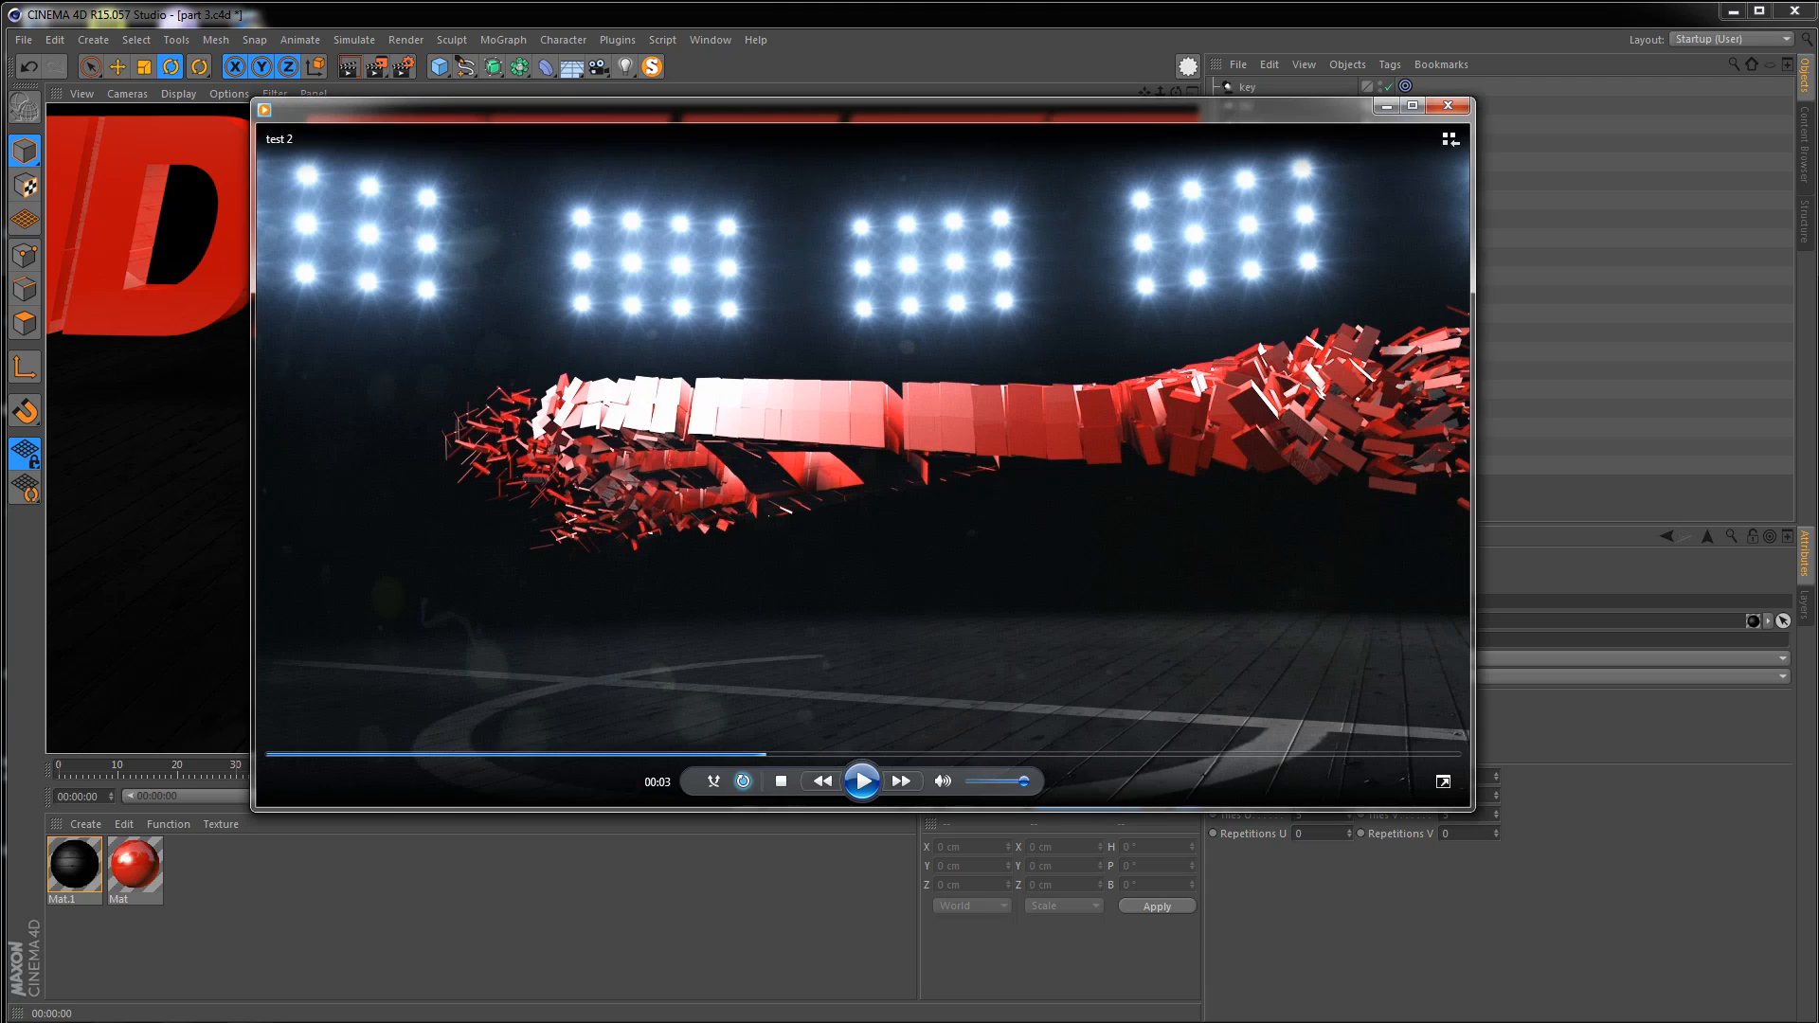
click(861, 784)
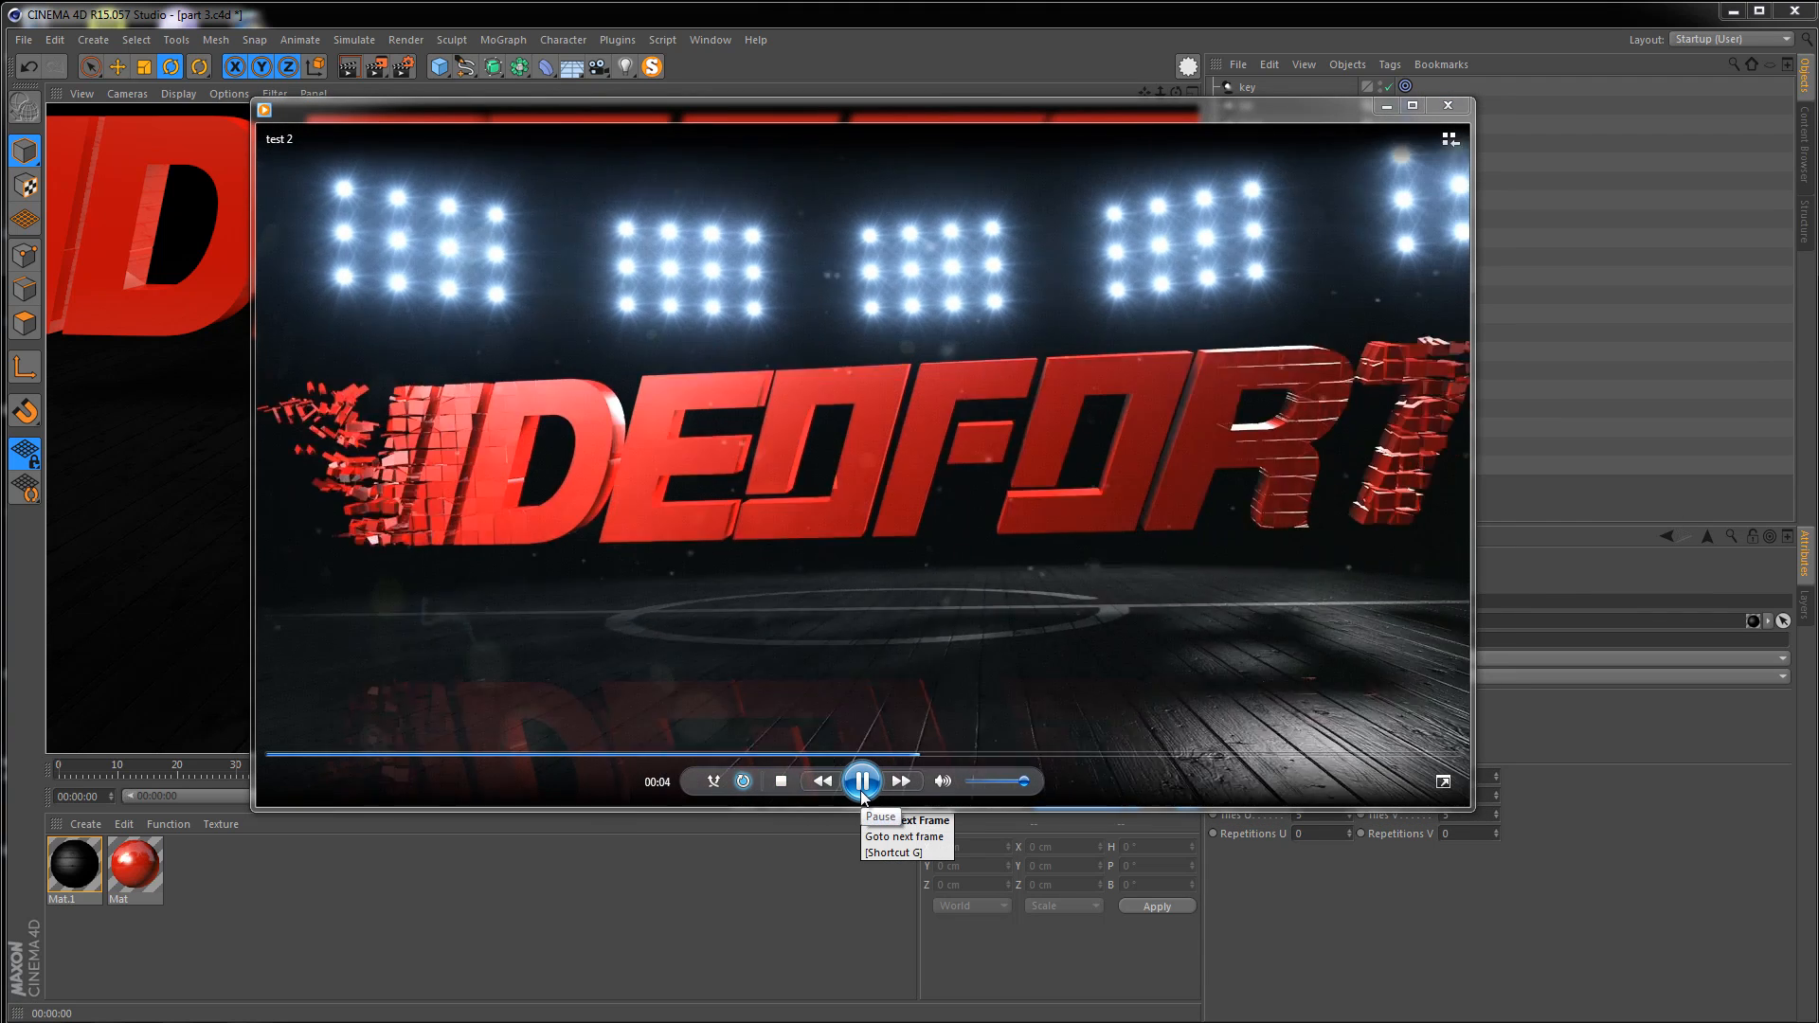
click(862, 793)
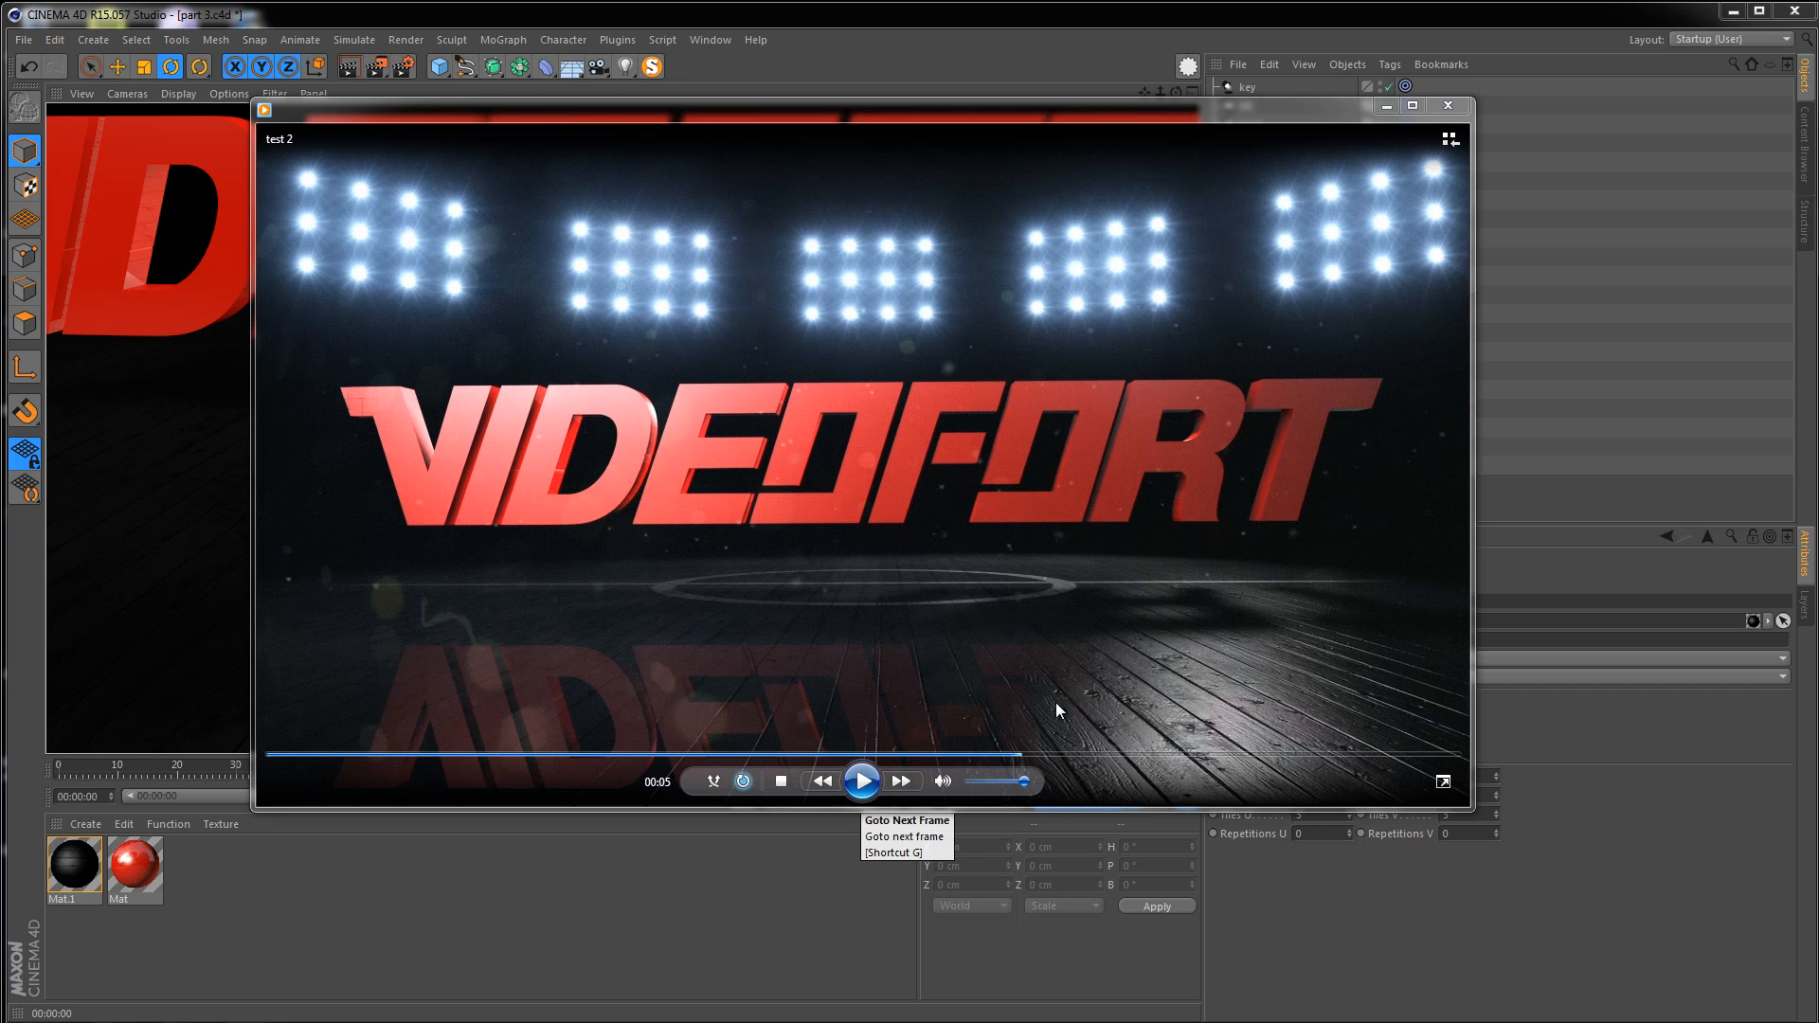
click(1425, 104)
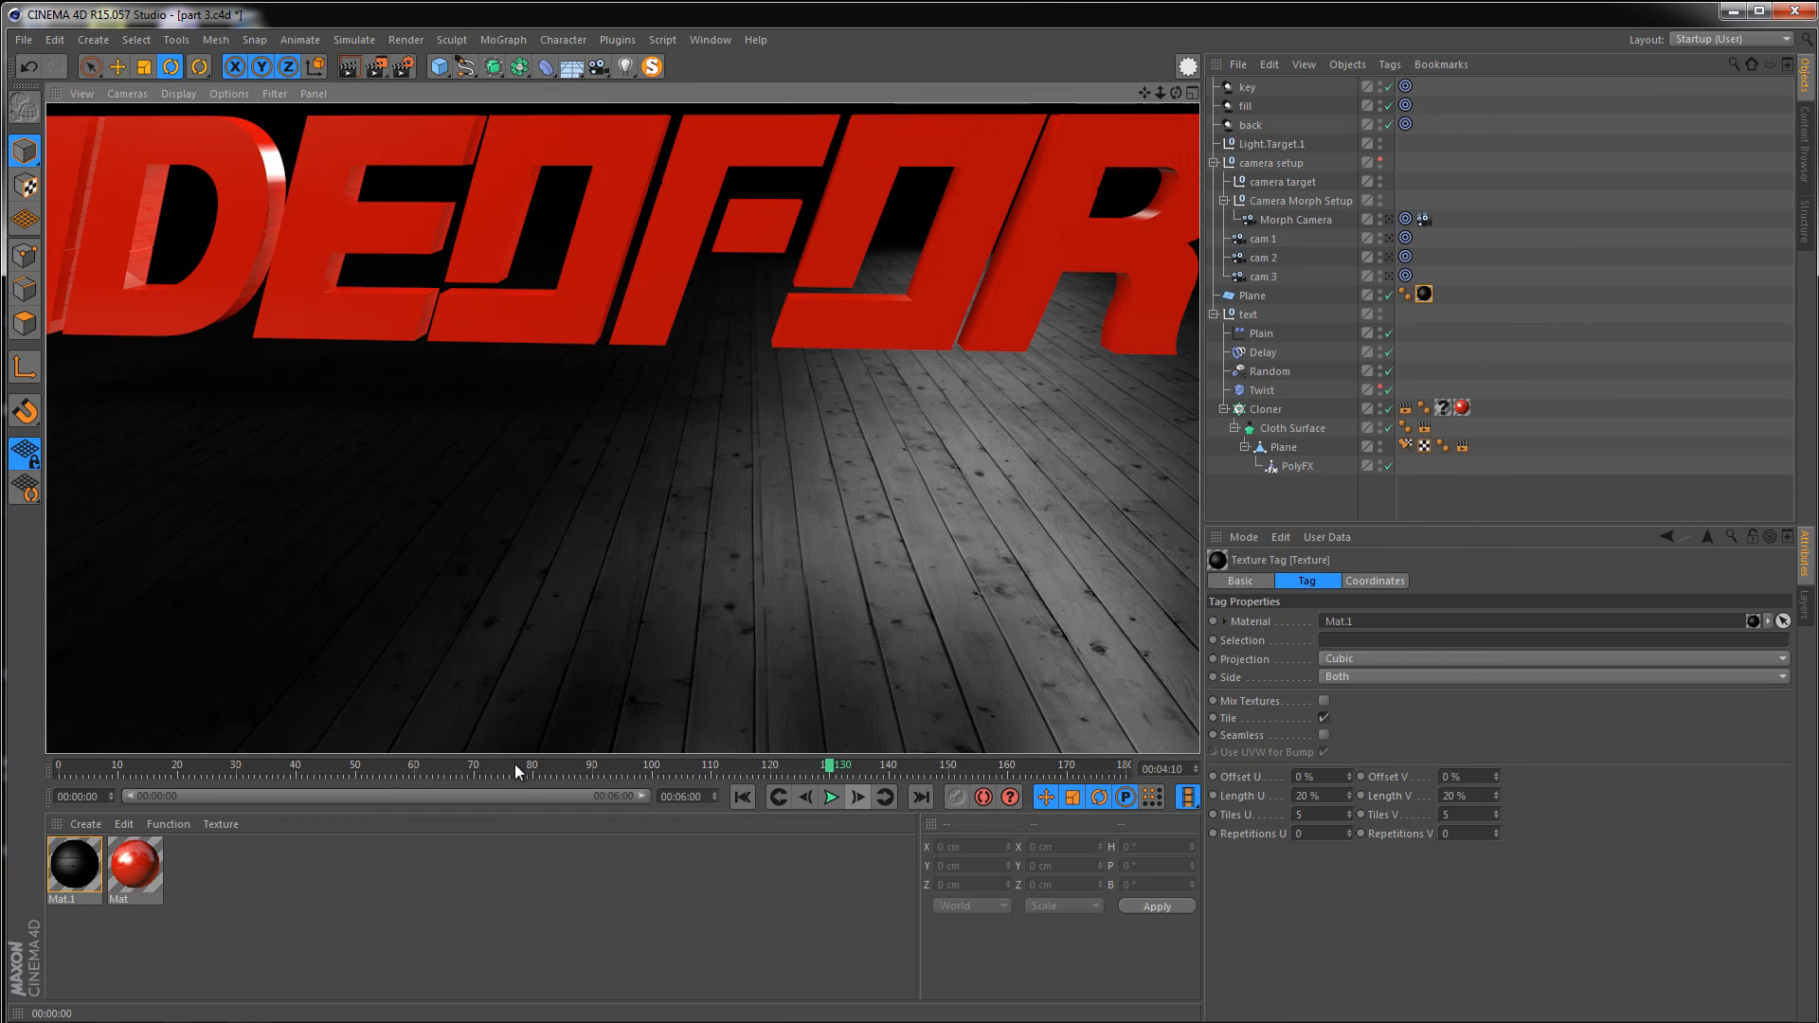
Open Mat.1 in the Material Editor, enable Reflection and set its brightness to 20%
double_click(81, 857)
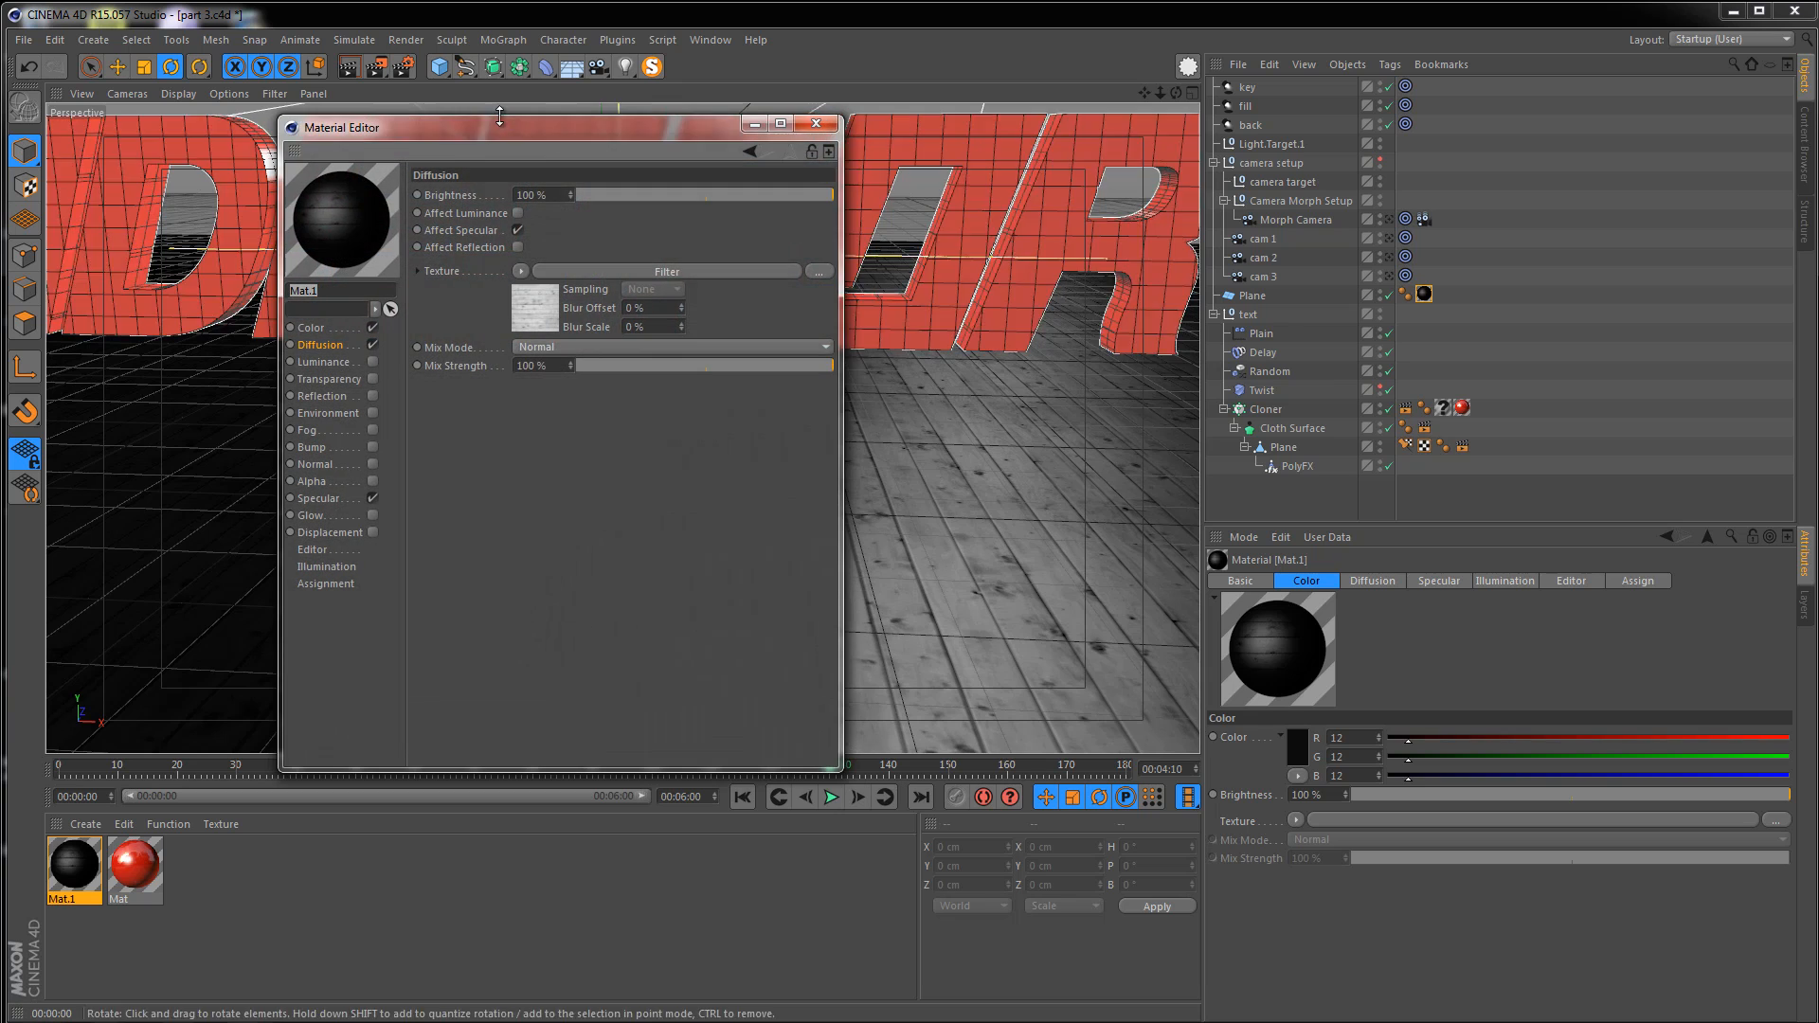
drag(491, 137, 920, 181)
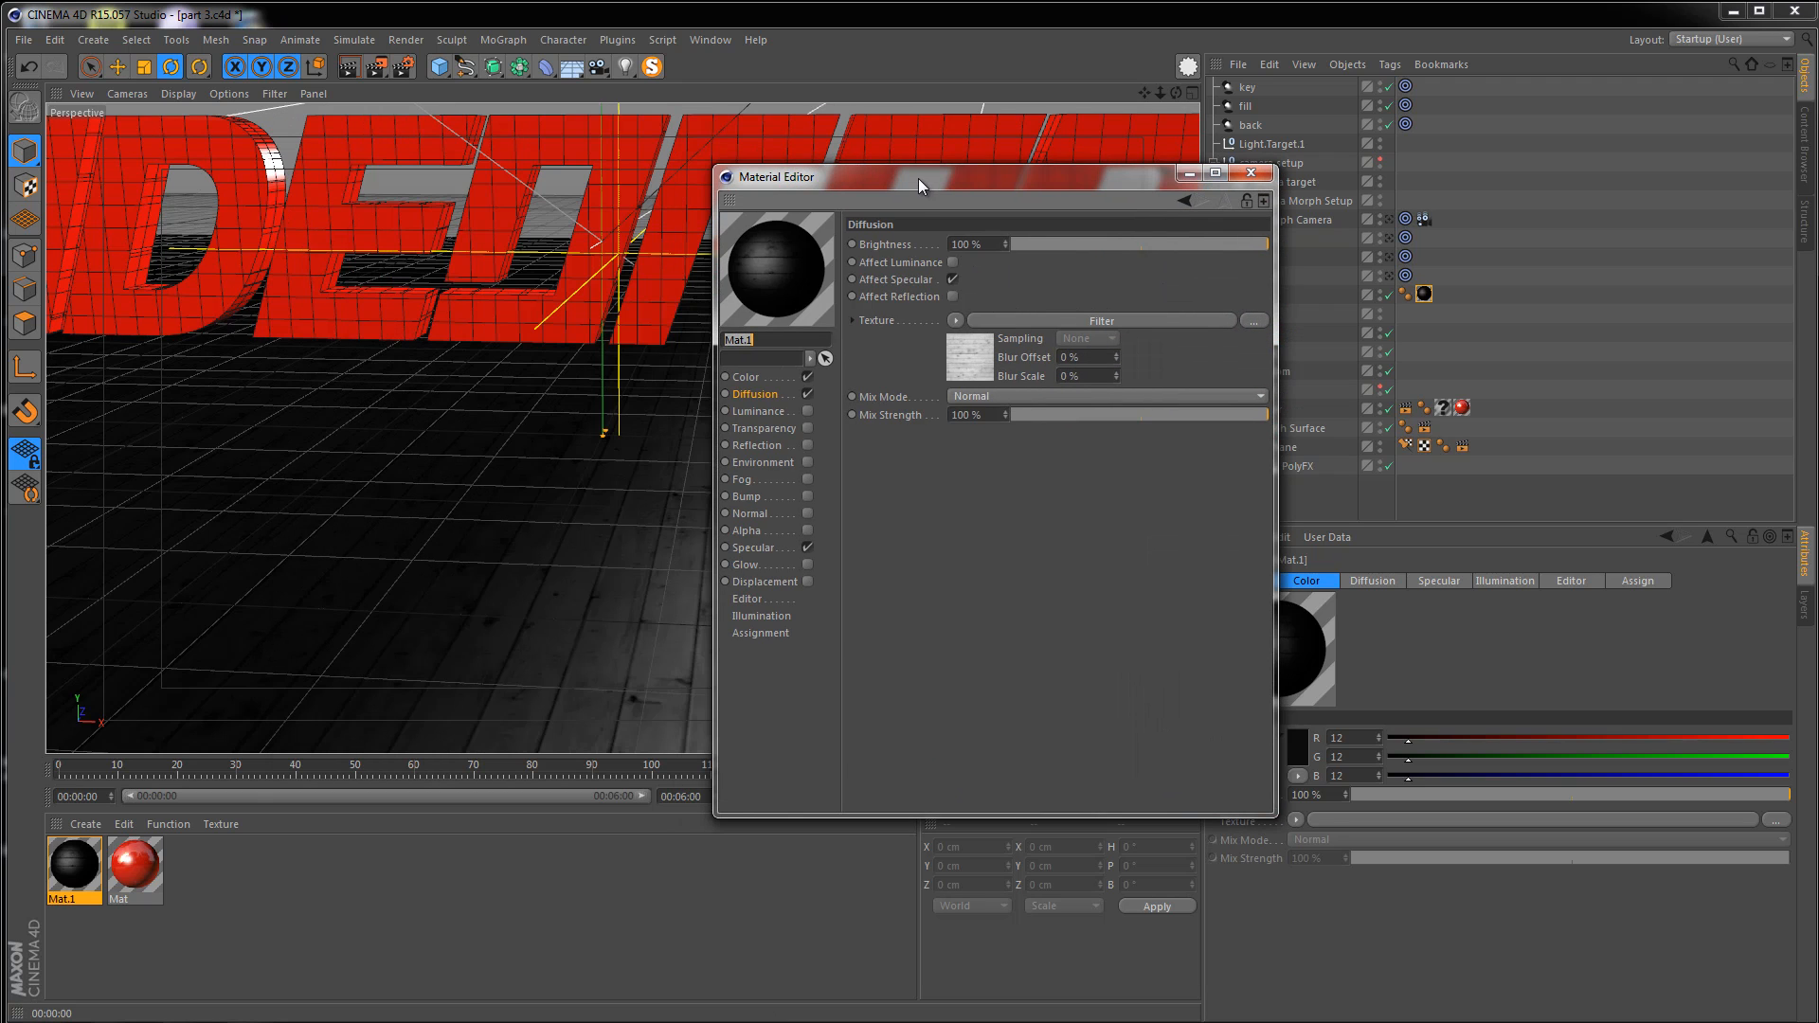
click(809, 446)
drag(962, 301, 778, 298)
text(22)
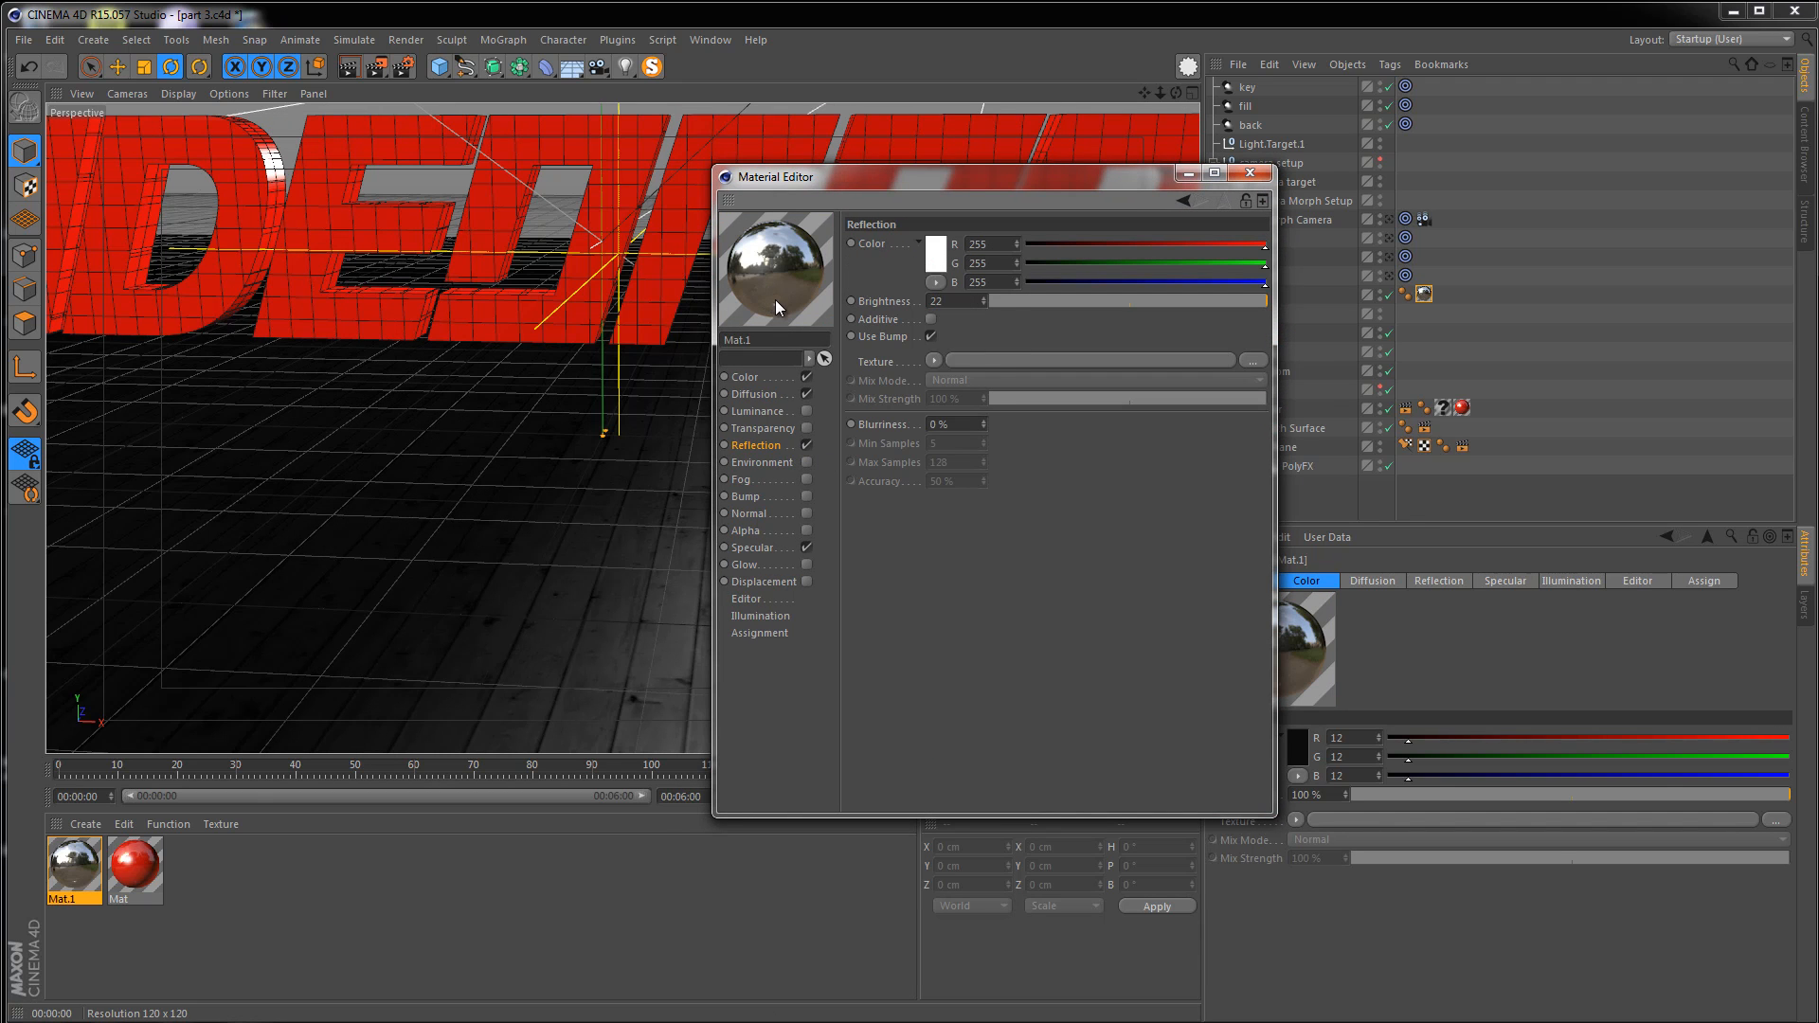
key(BackSpace)
text(0)
key(Return)
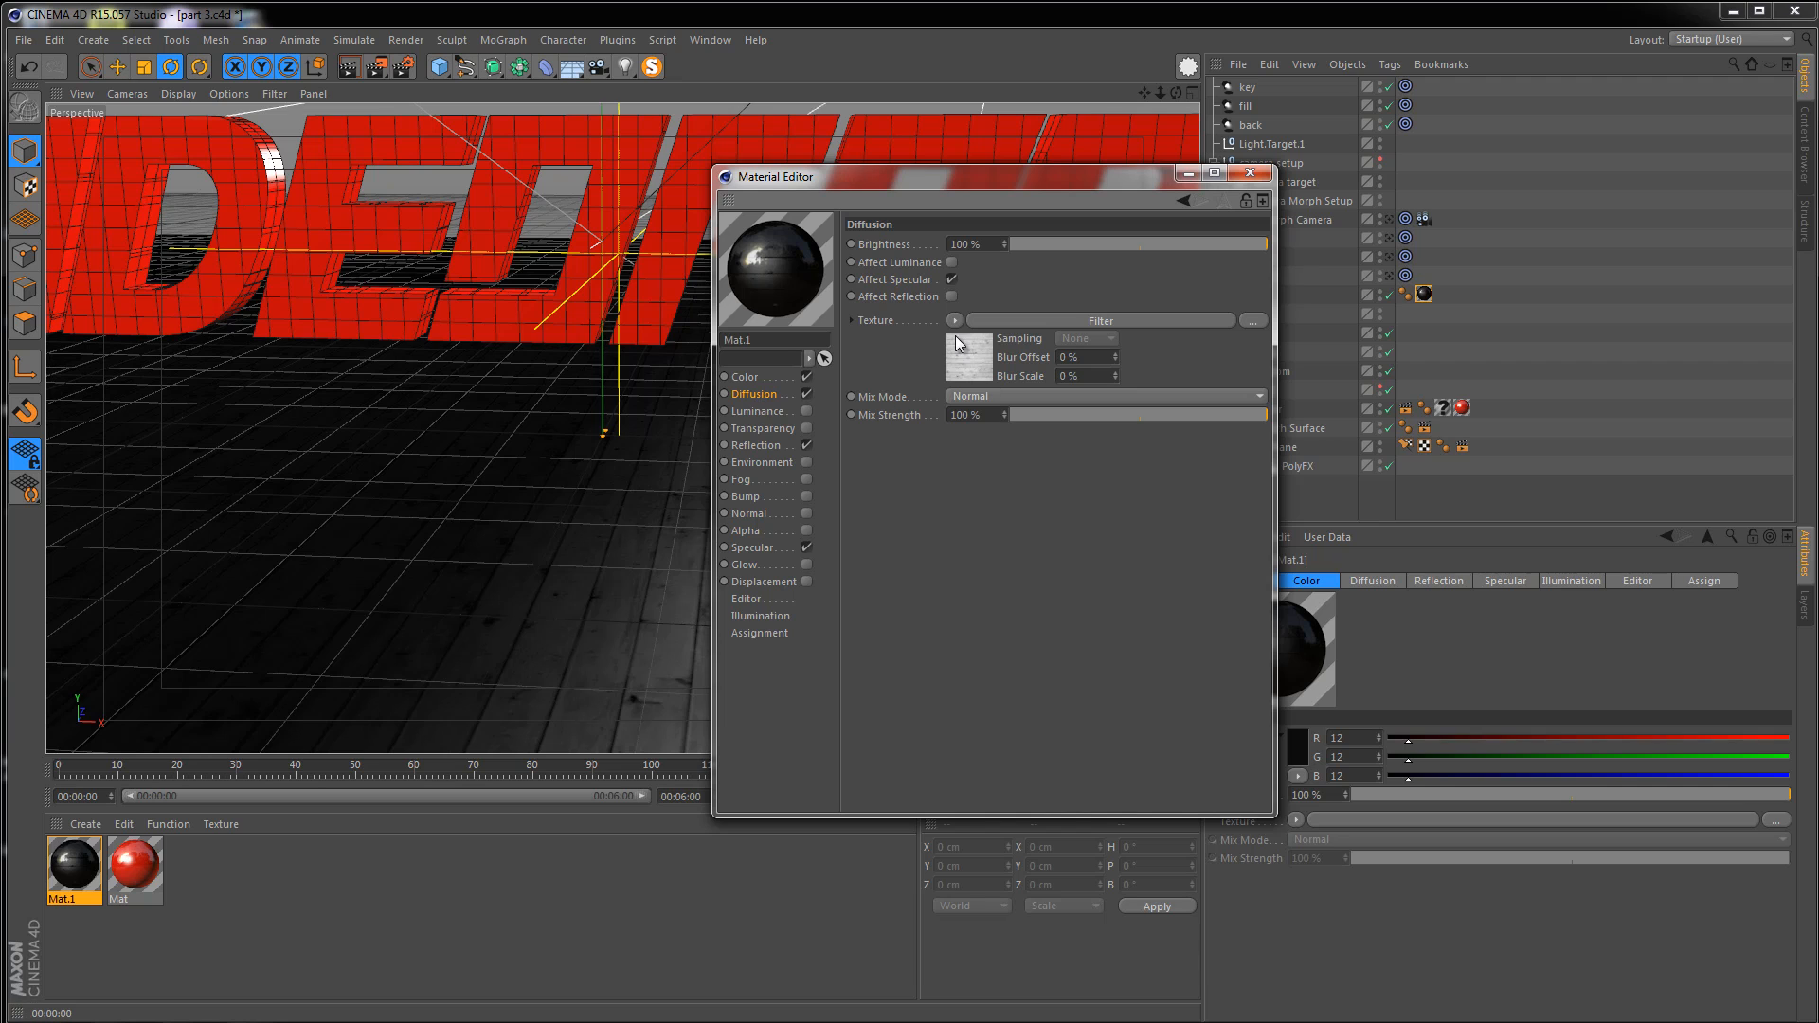
Copy the diffusion texture channel and paste it into the newly enabled Bump channel of Mat.1
click(953, 322)
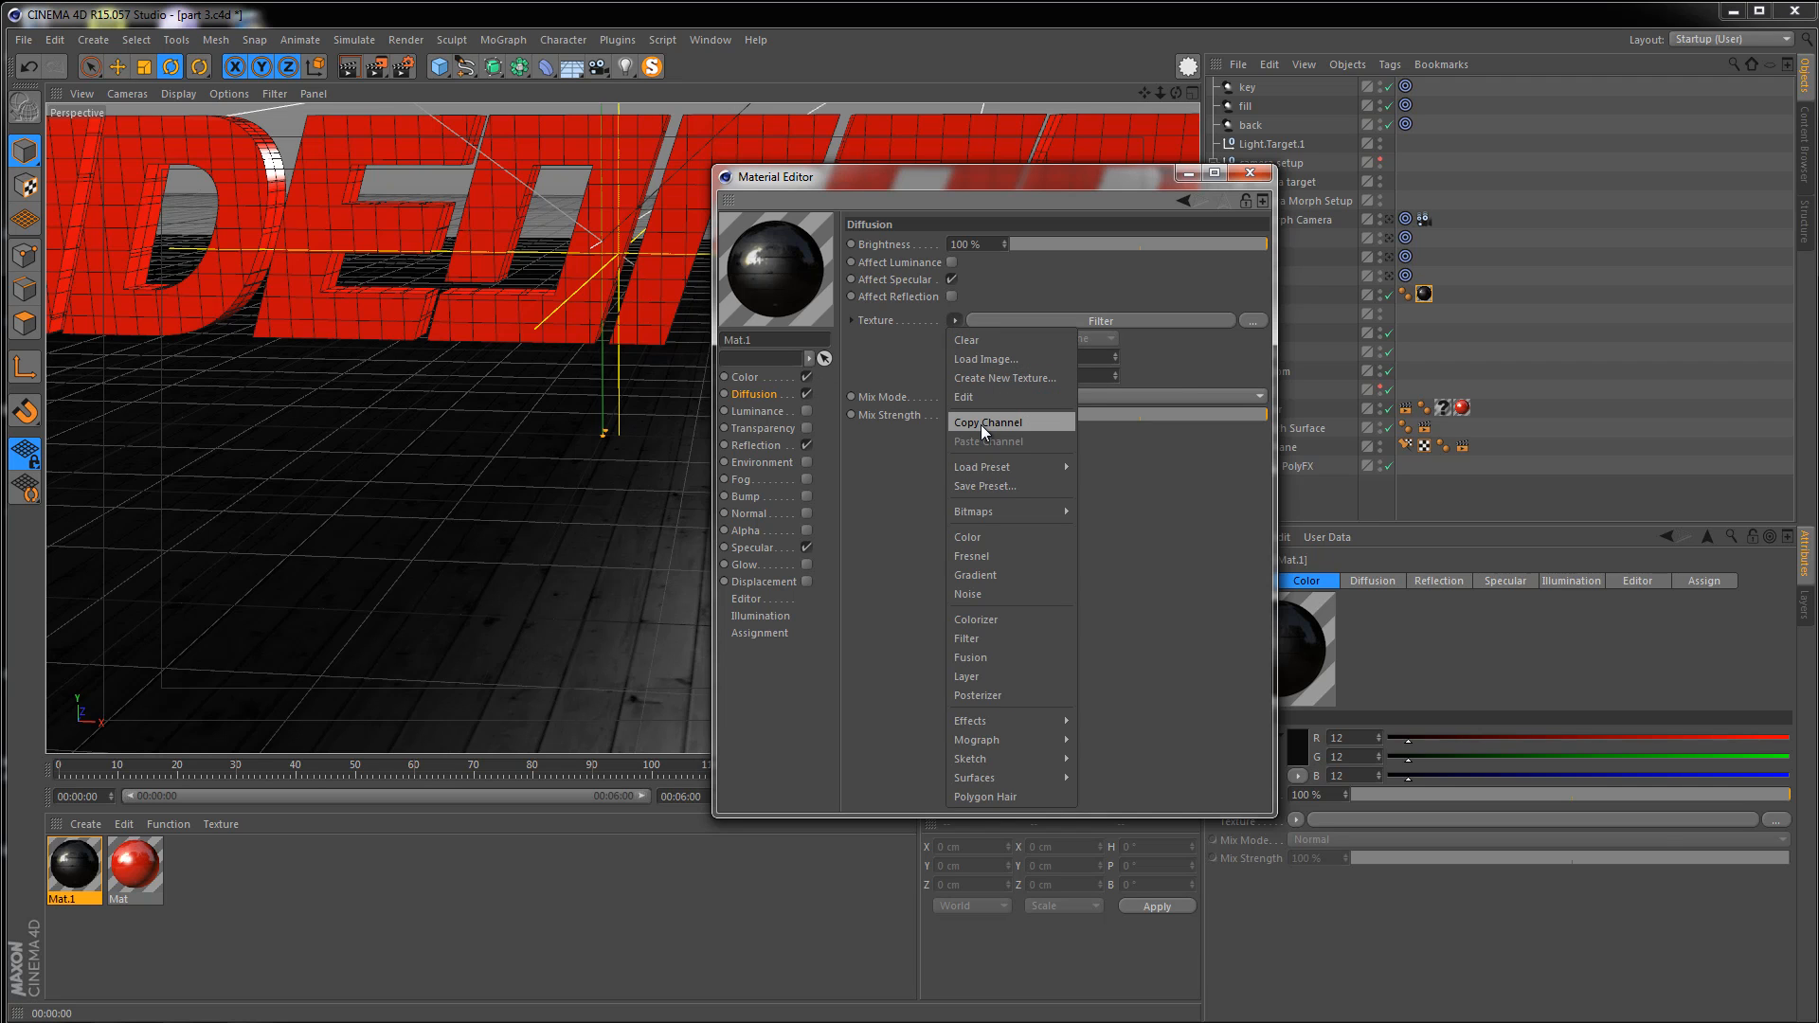
click(806, 496)
click(923, 286)
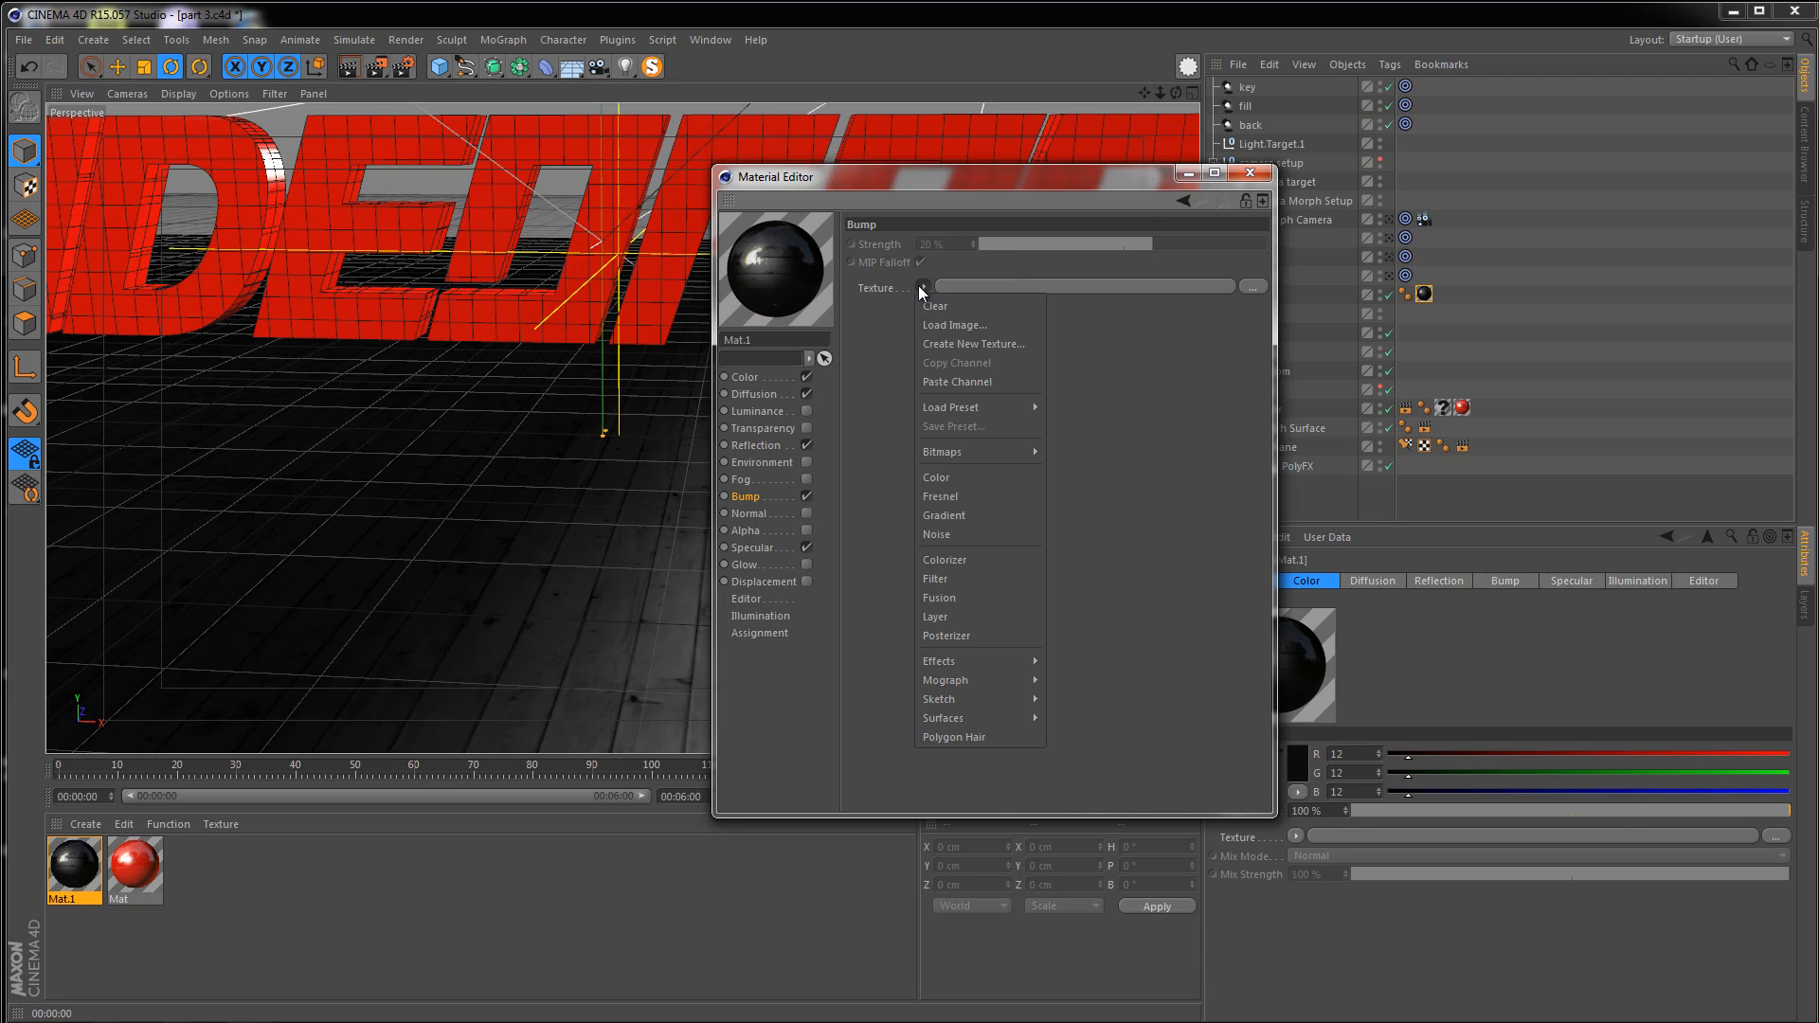
click(941, 382)
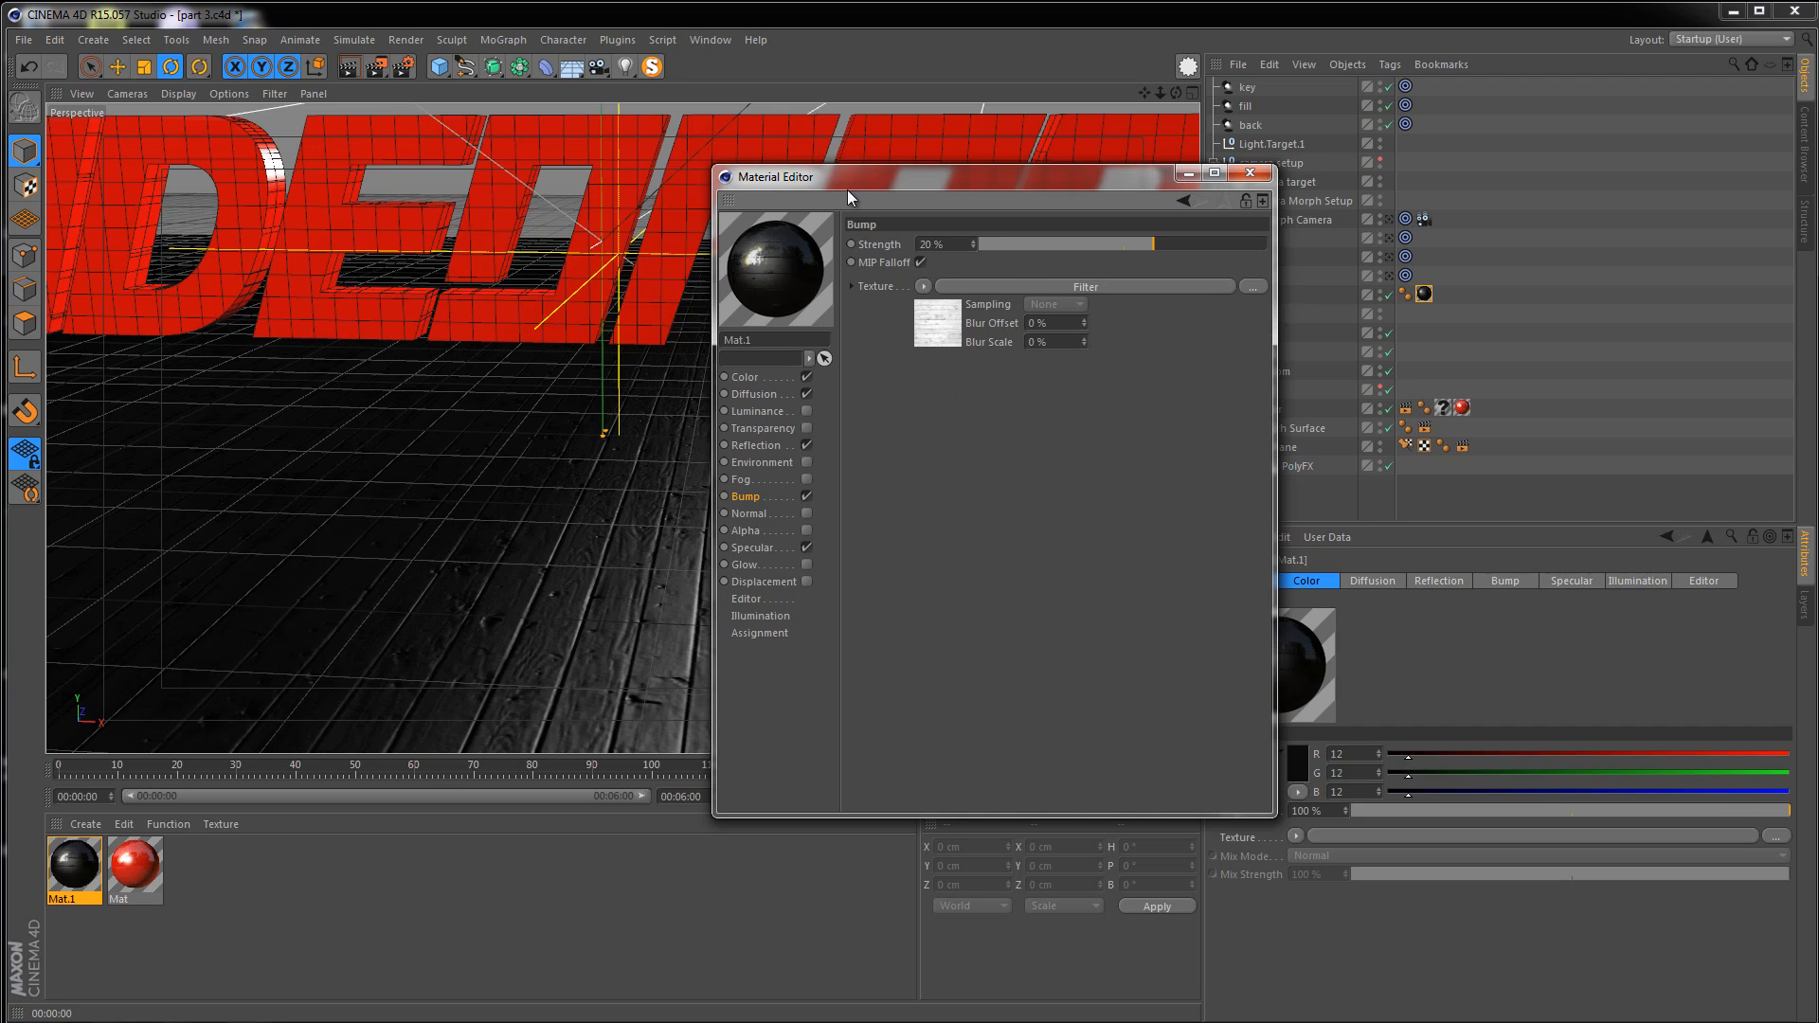
Toggle the Bump channel off and on again to compare the floor's look
drag(847, 190, 1343, 269)
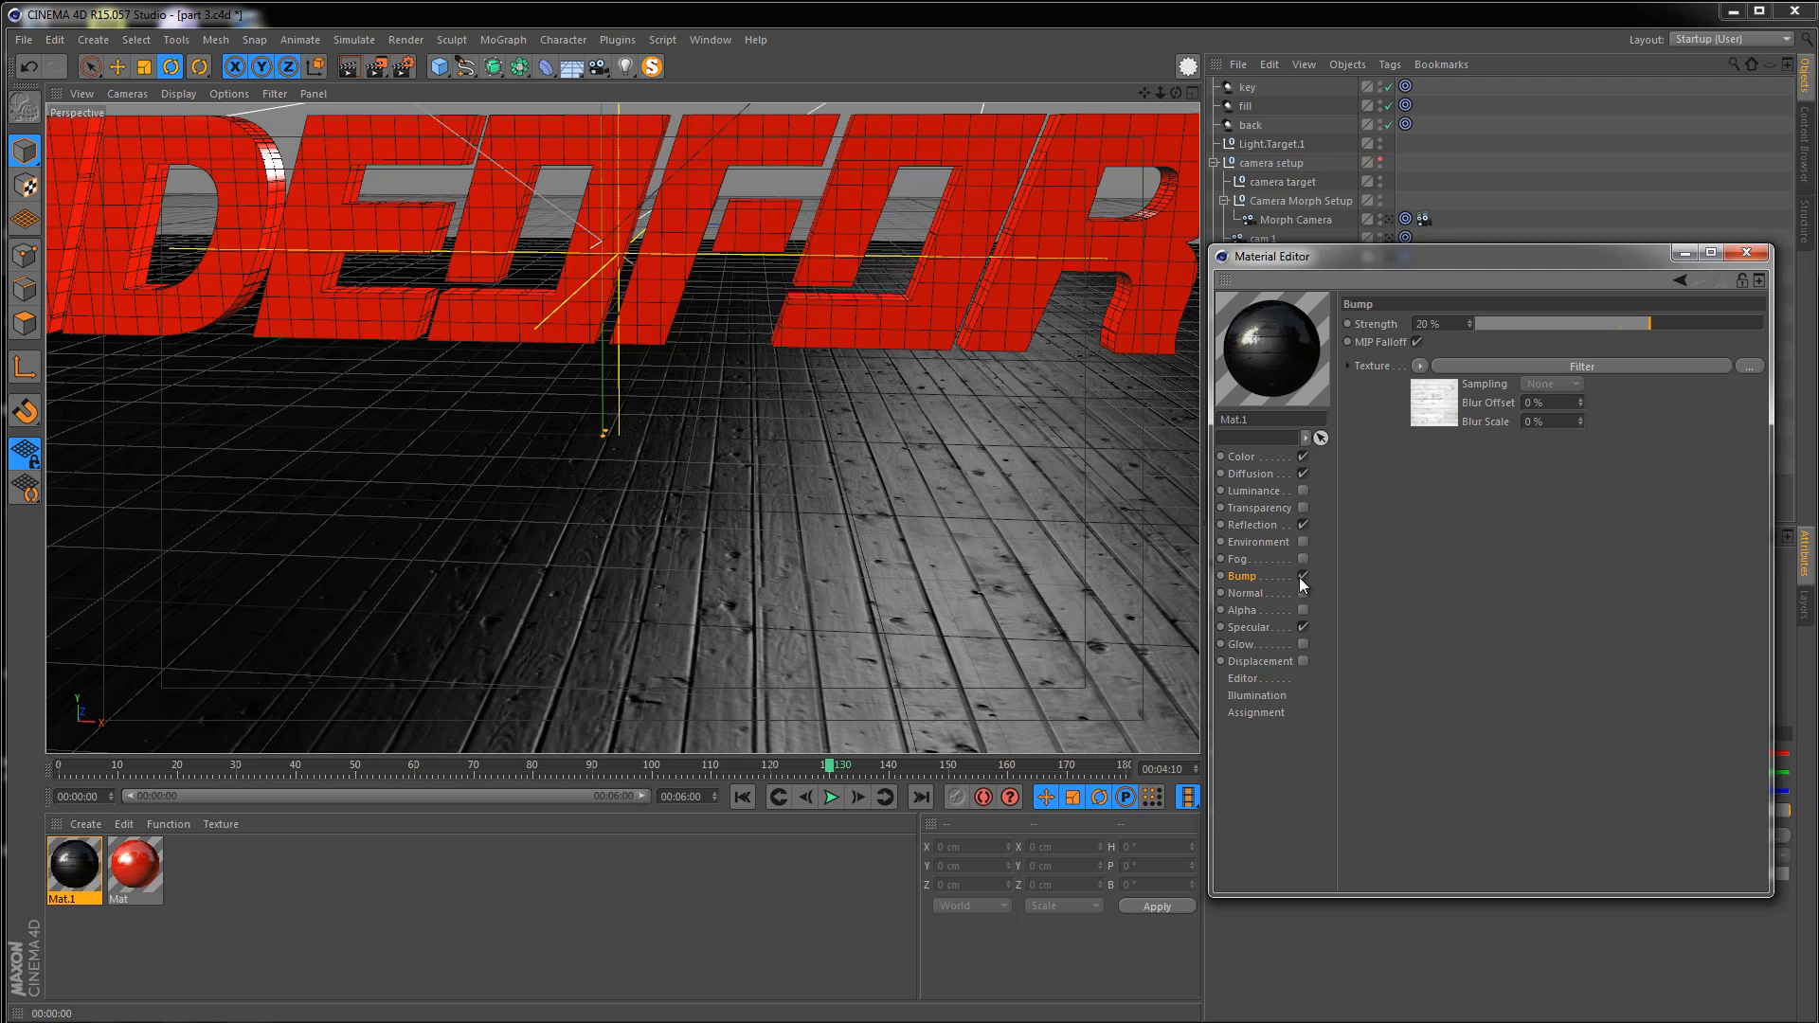
click(1303, 576)
click(1303, 576)
Orbit back to a wider view of the text and render the viewport
alt+right_drag(680, 532, 576, 547)
alt+middle_drag(576, 548, 692, 497)
alt+right_drag(692, 497, 615, 539)
alt+middle_drag(616, 539, 578, 542)
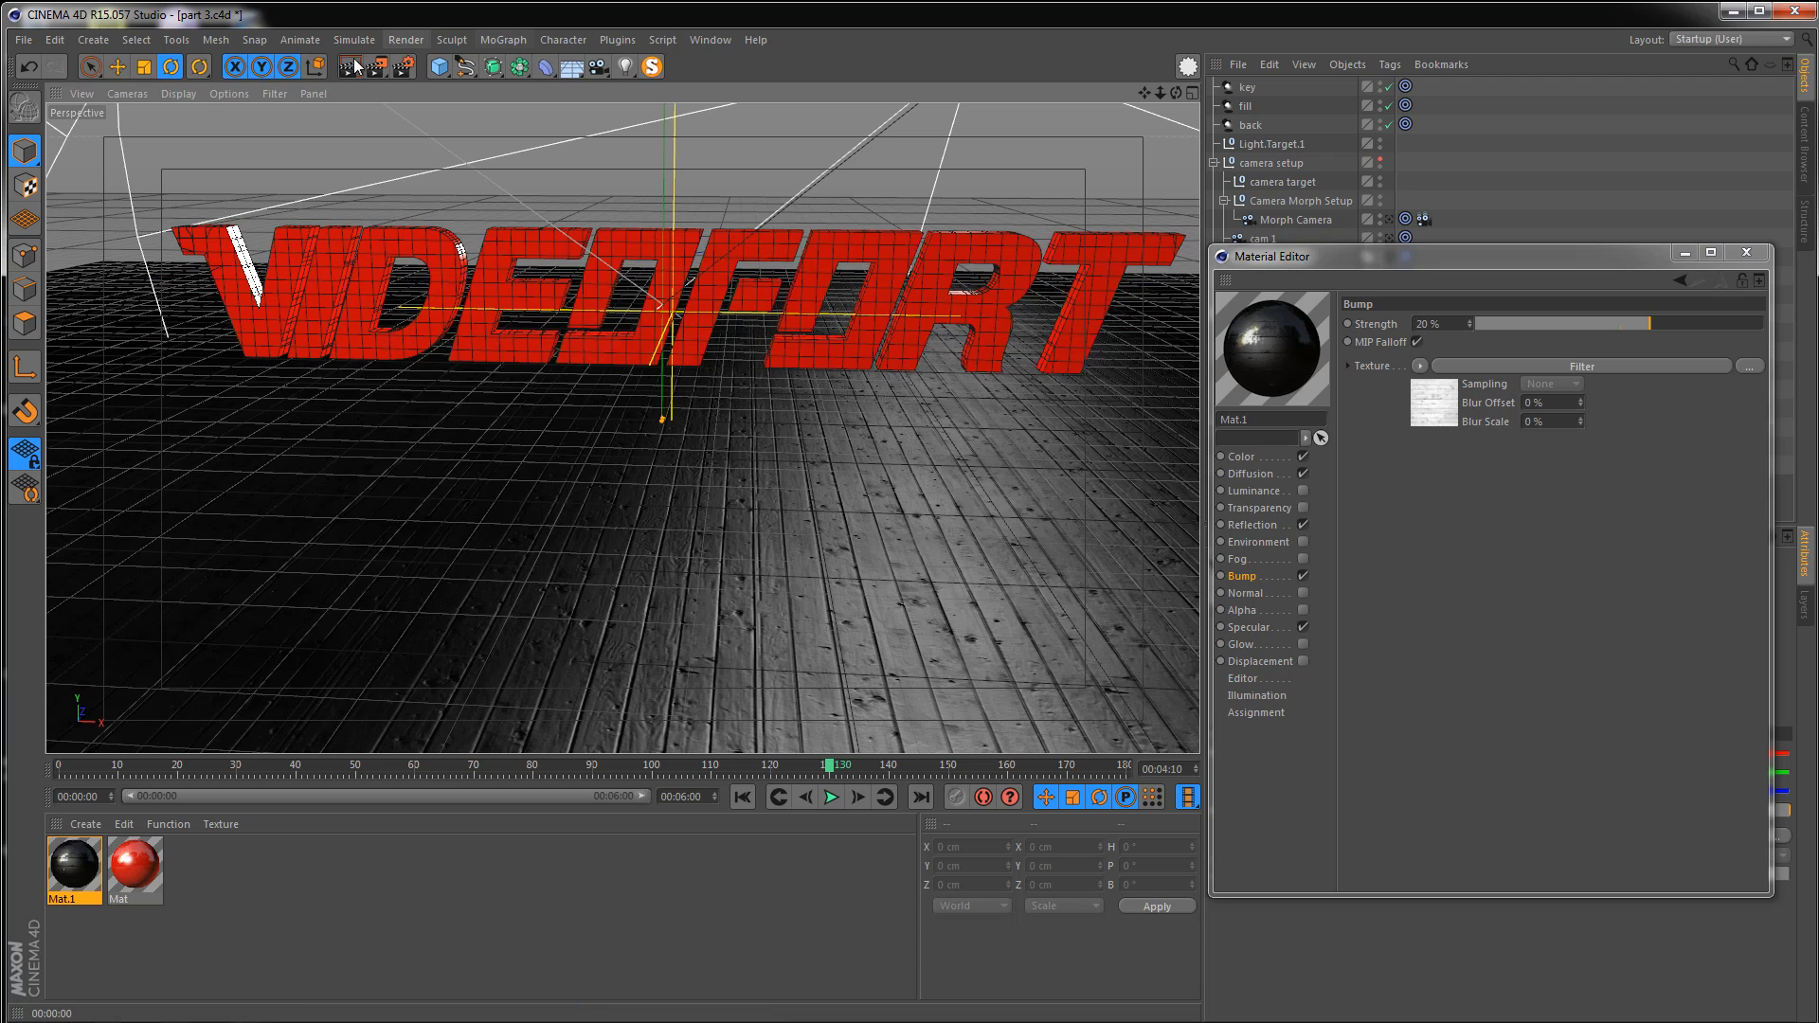
click(347, 68)
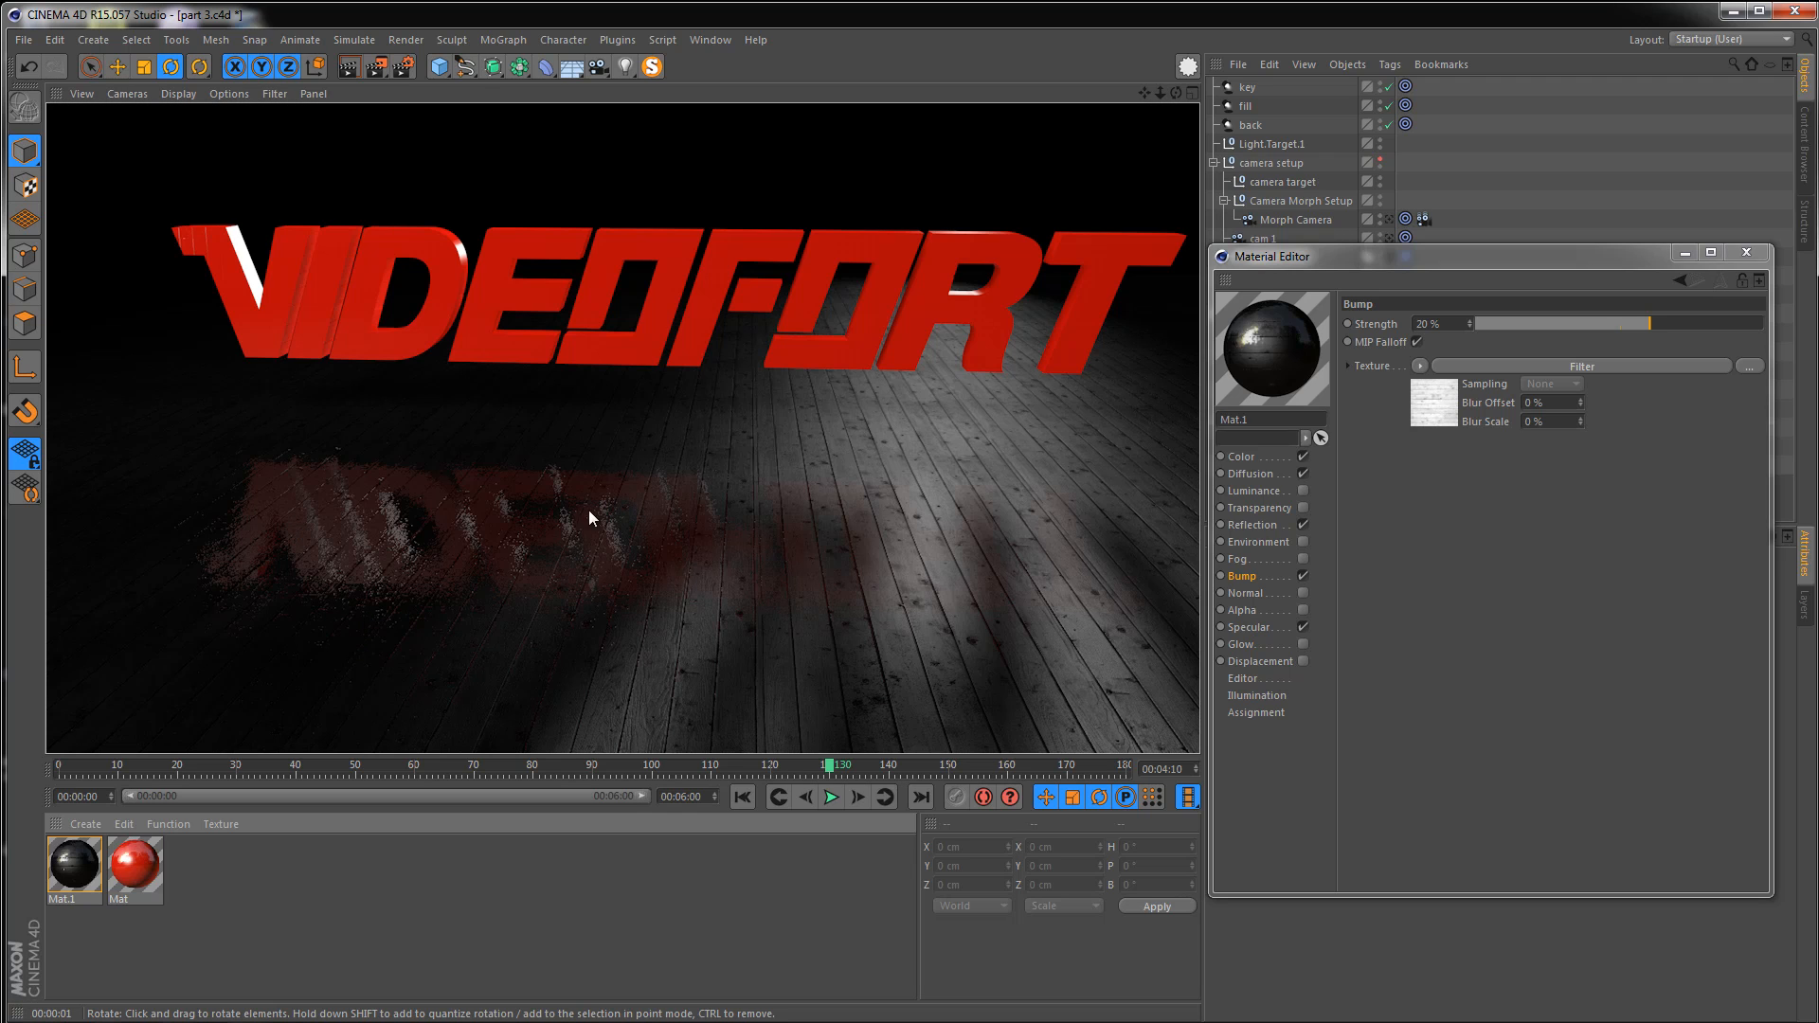
Replay the reference video test 2 to compare it with the render
key(alt+Tab)
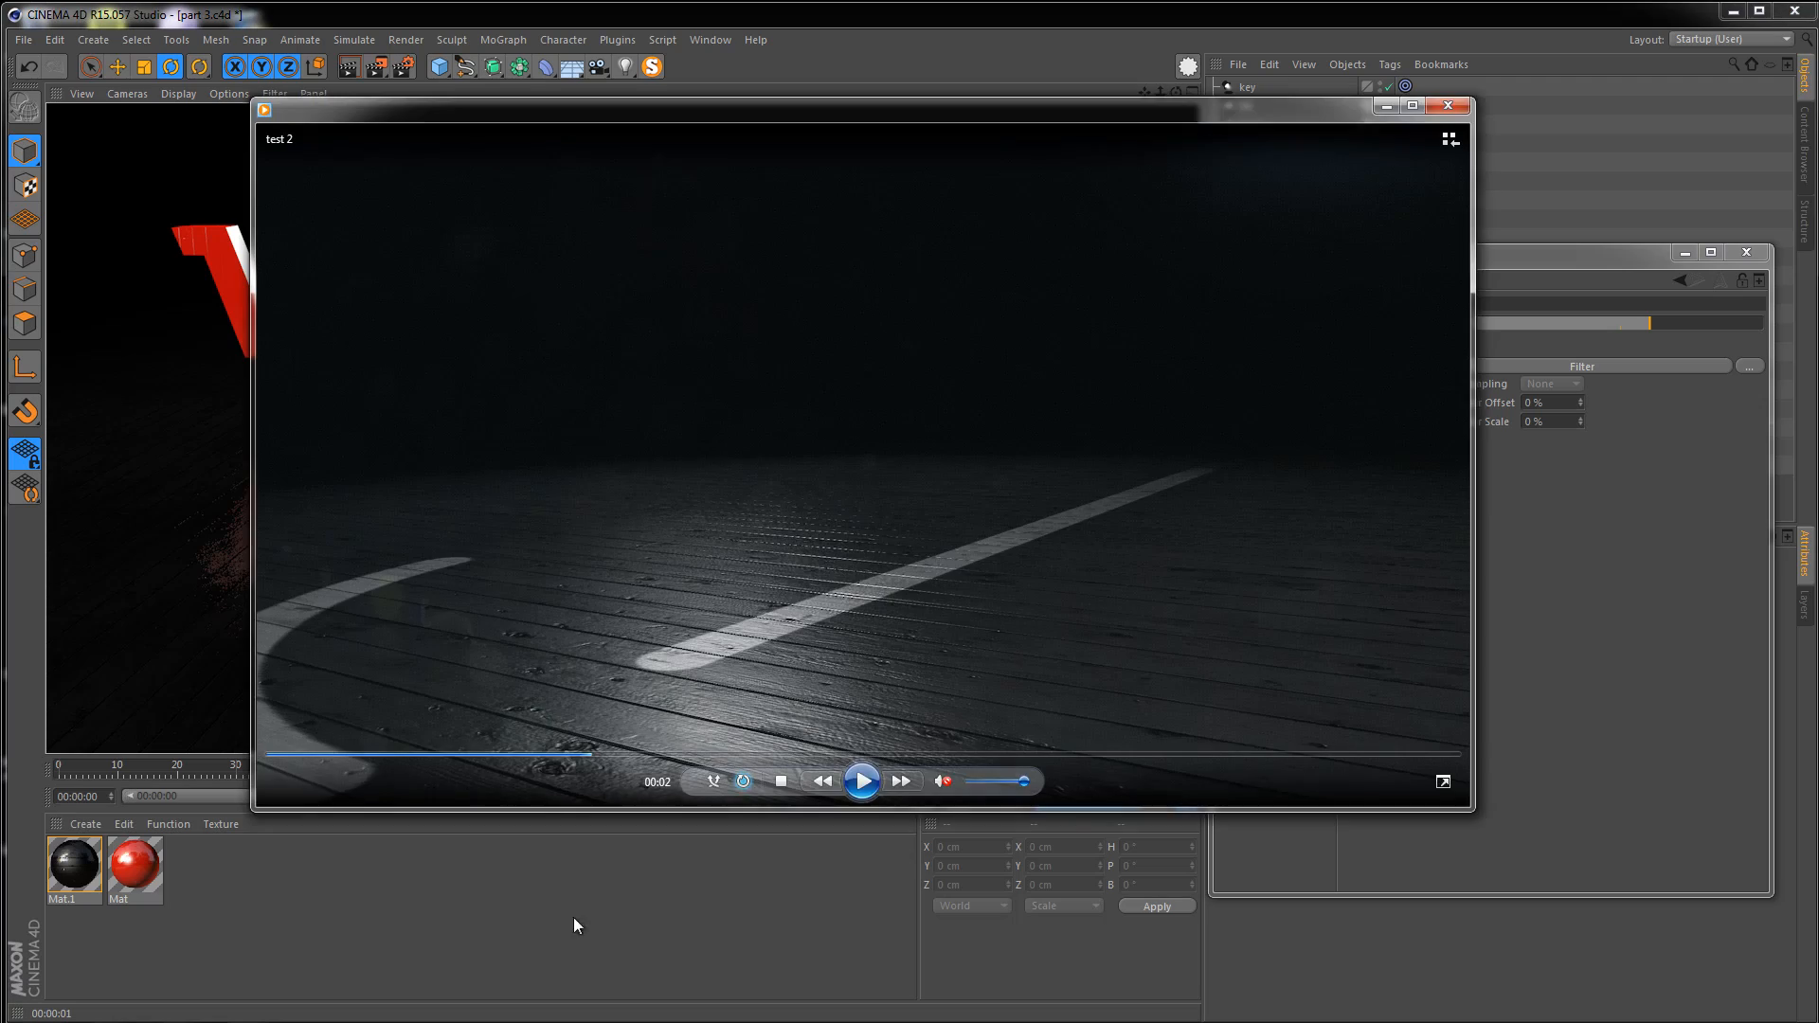
click(860, 792)
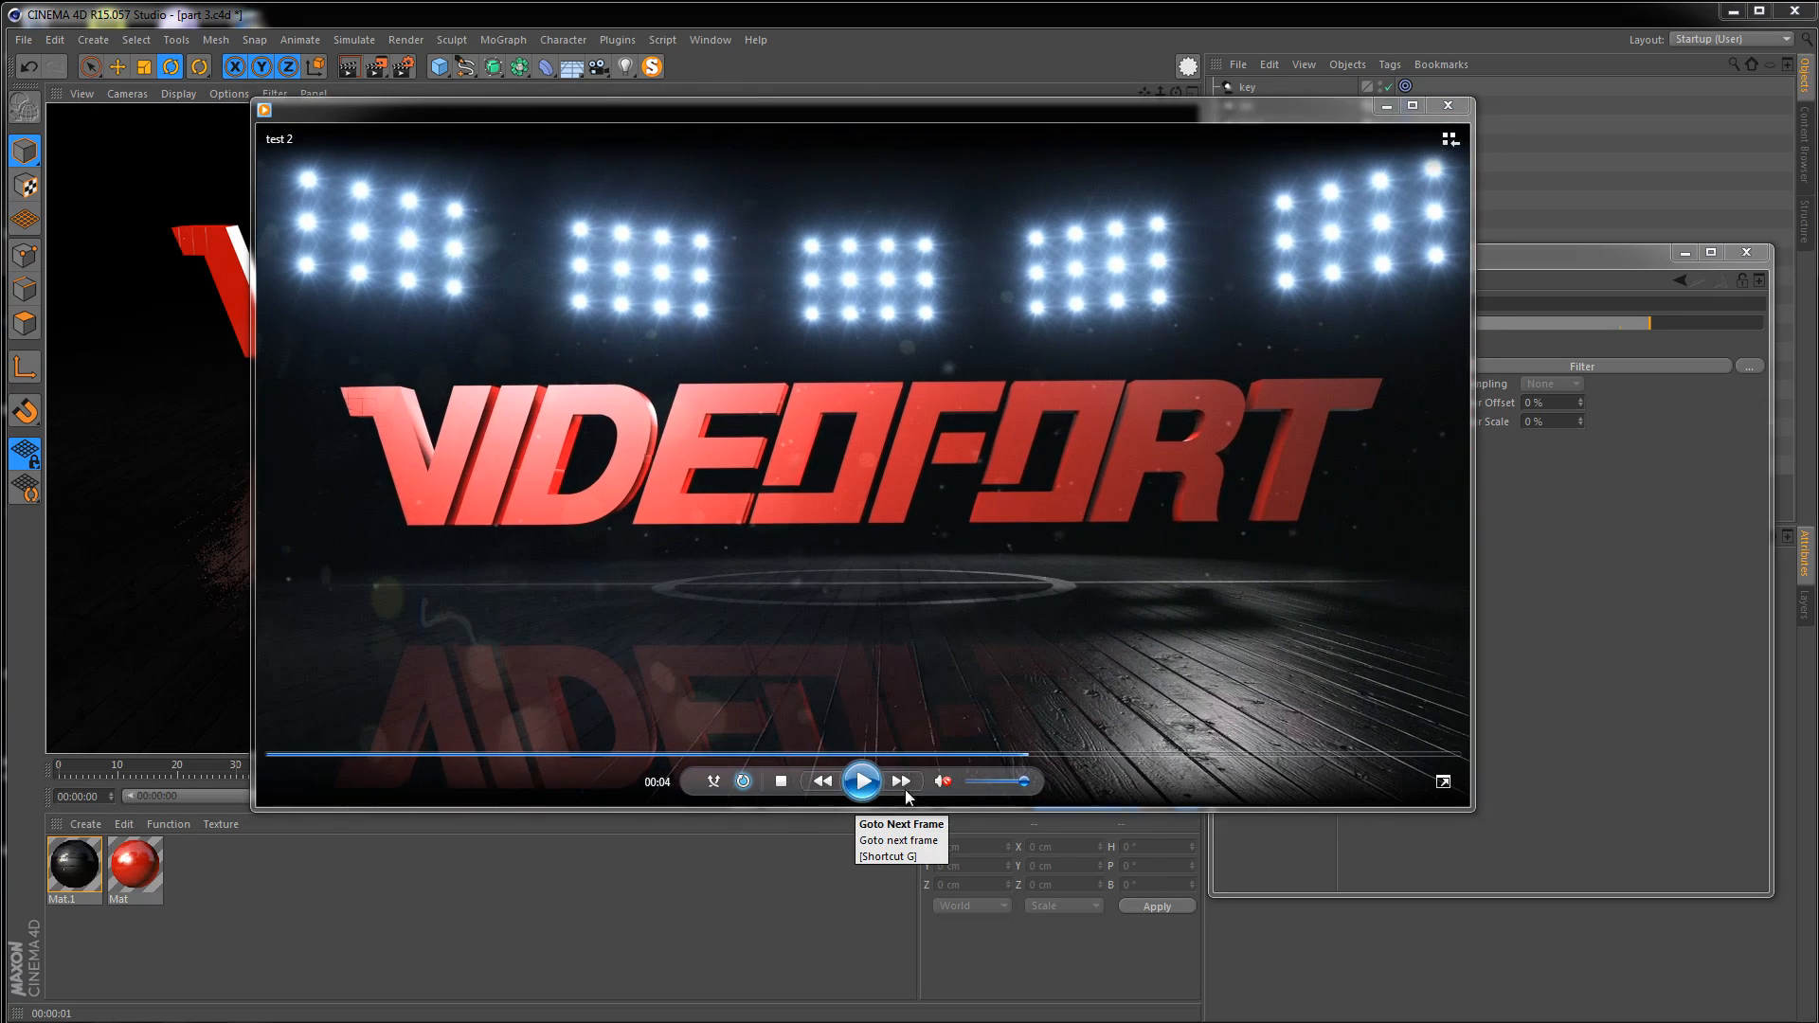
click(860, 783)
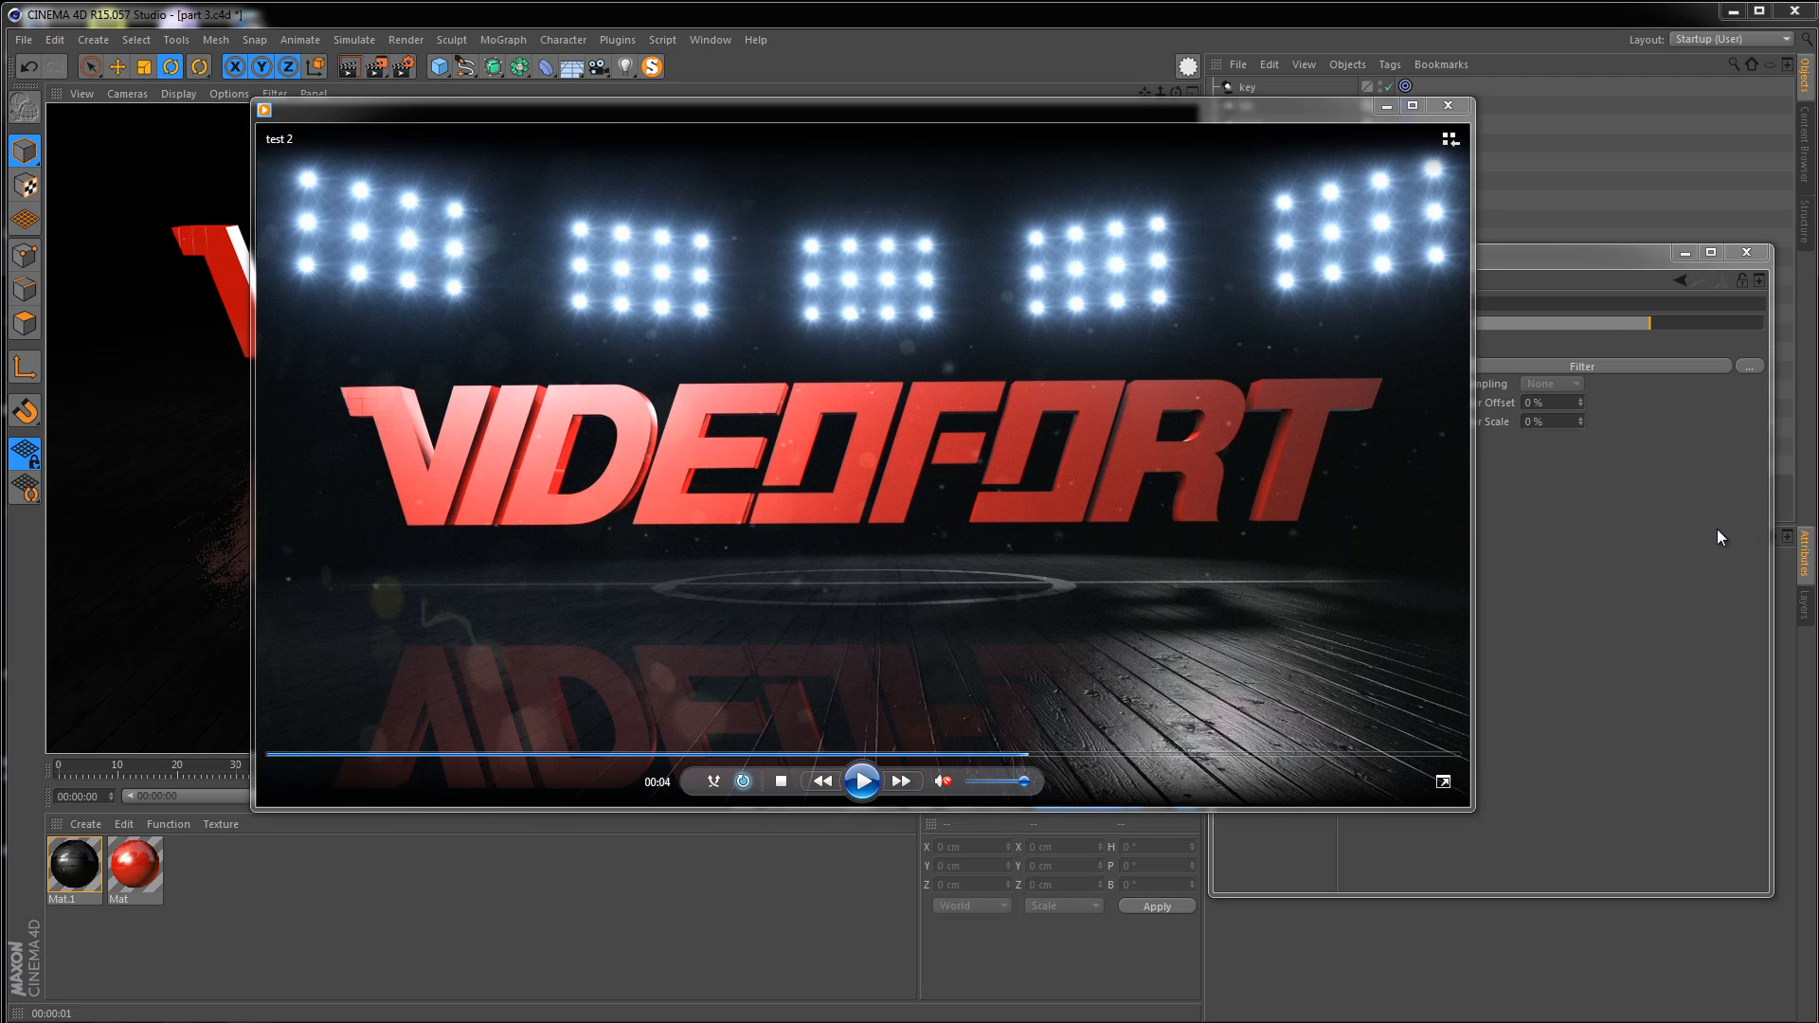
click(1651, 529)
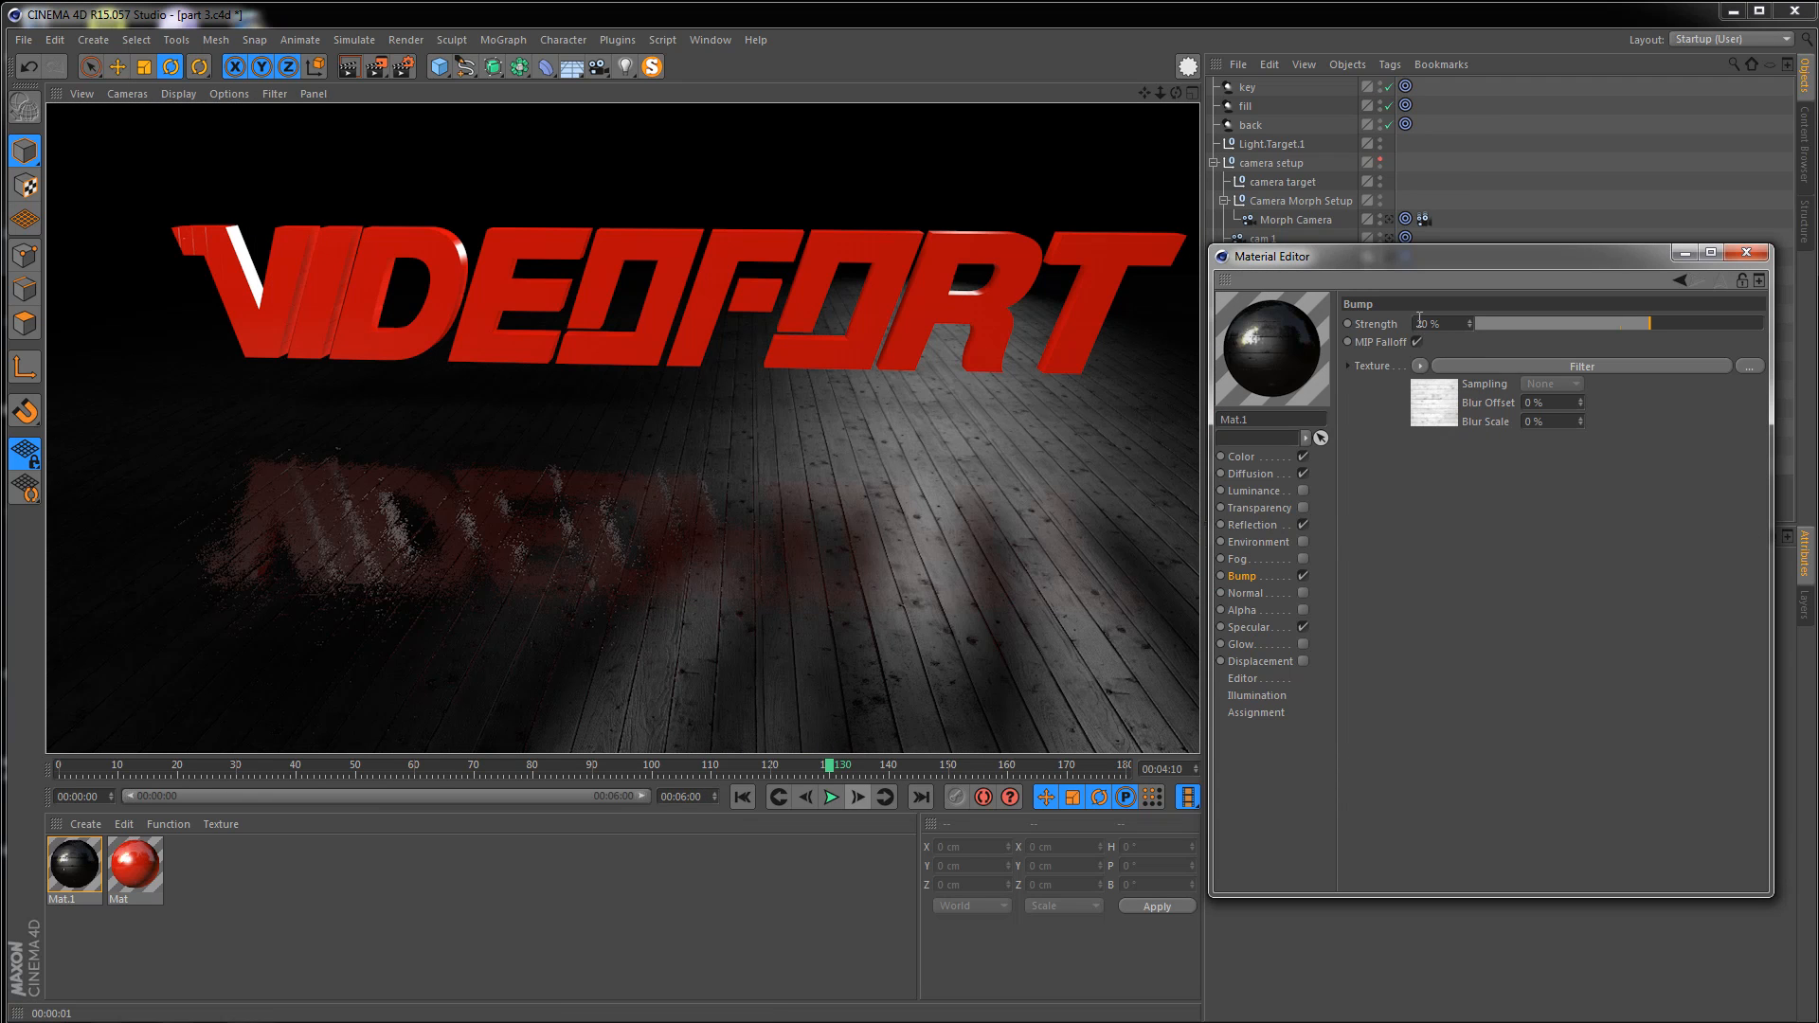
Turn off Use Bump in Mat.1's reflection, close the Material Editor and render the viewport
drag(1280, 267, 674, 268)
click(646, 526)
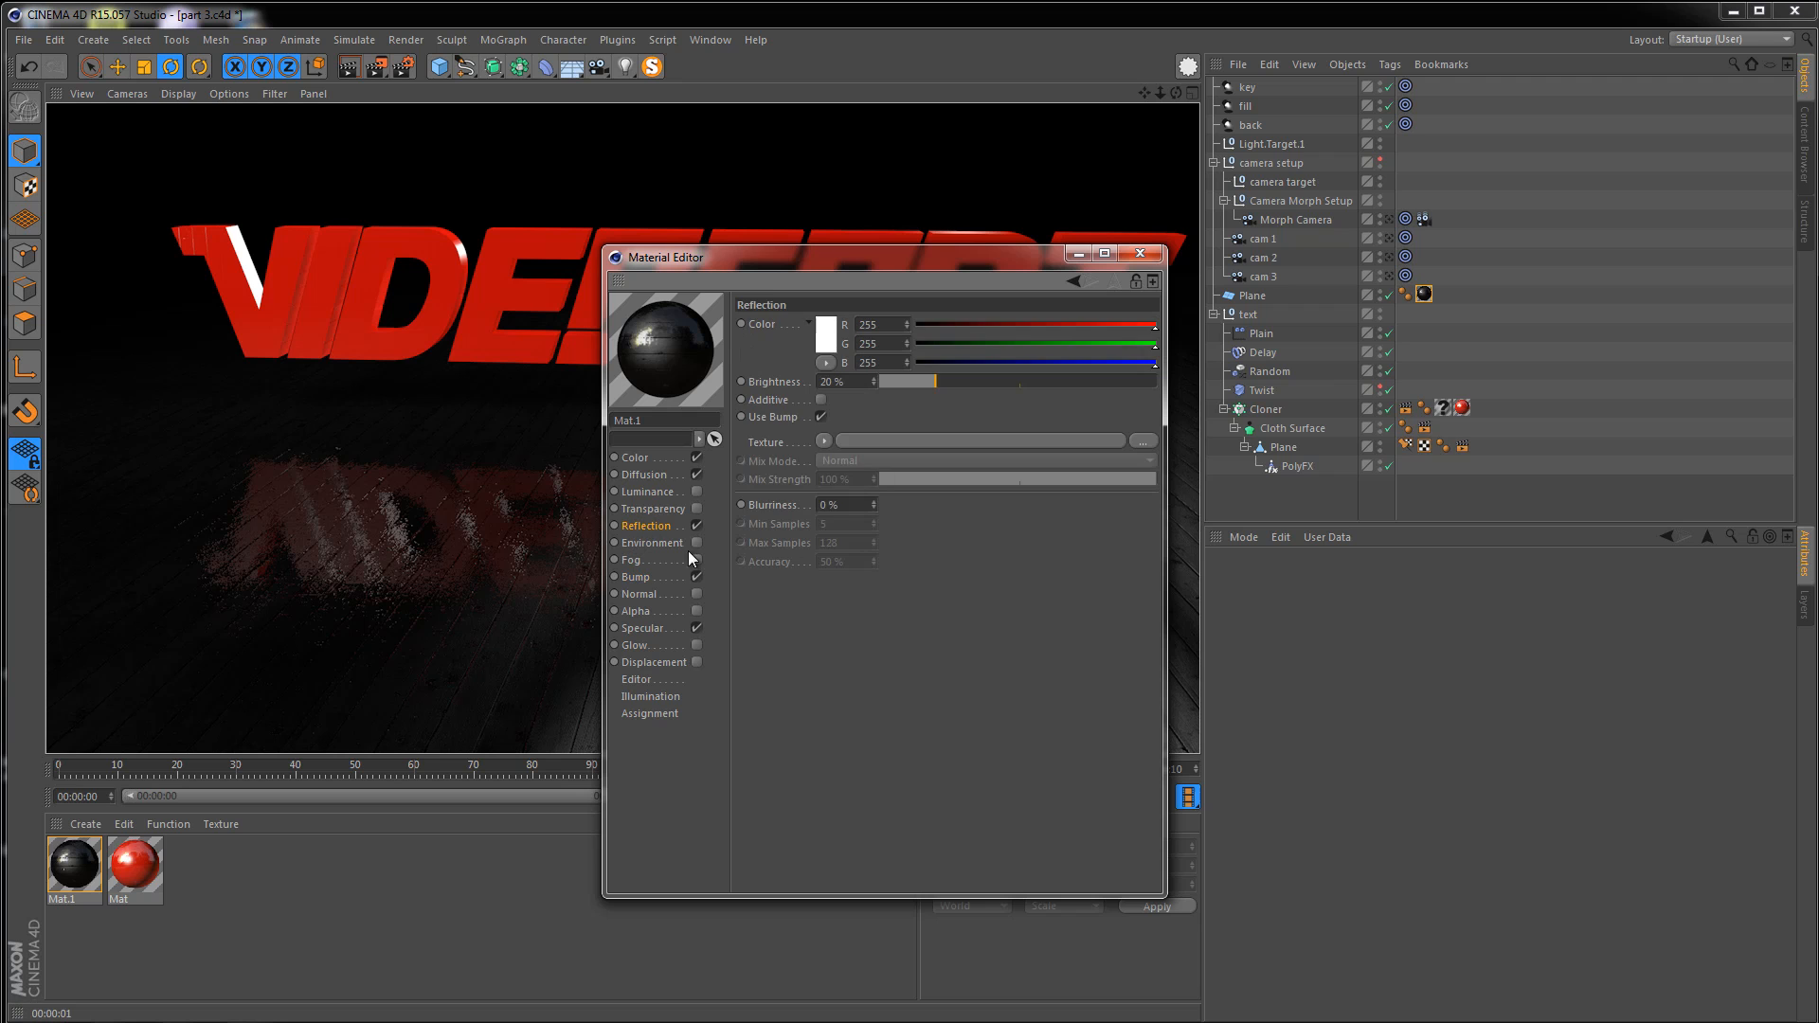
click(821, 417)
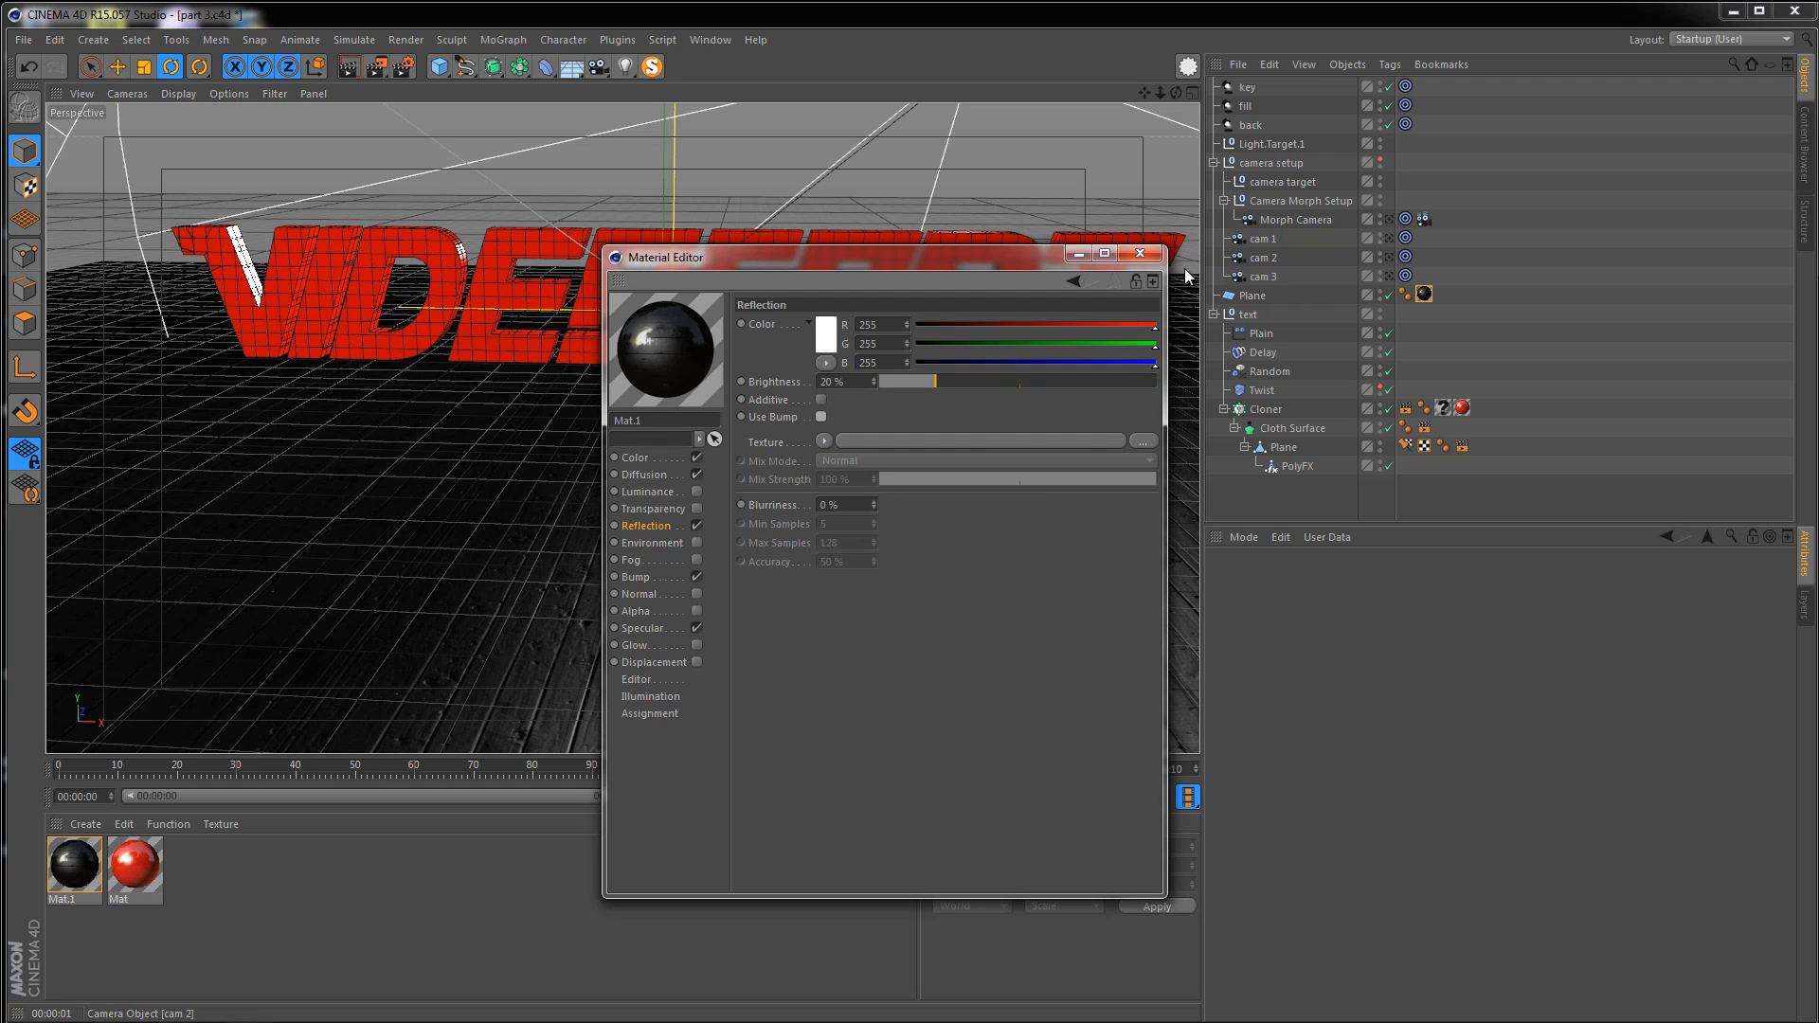
click(1139, 252)
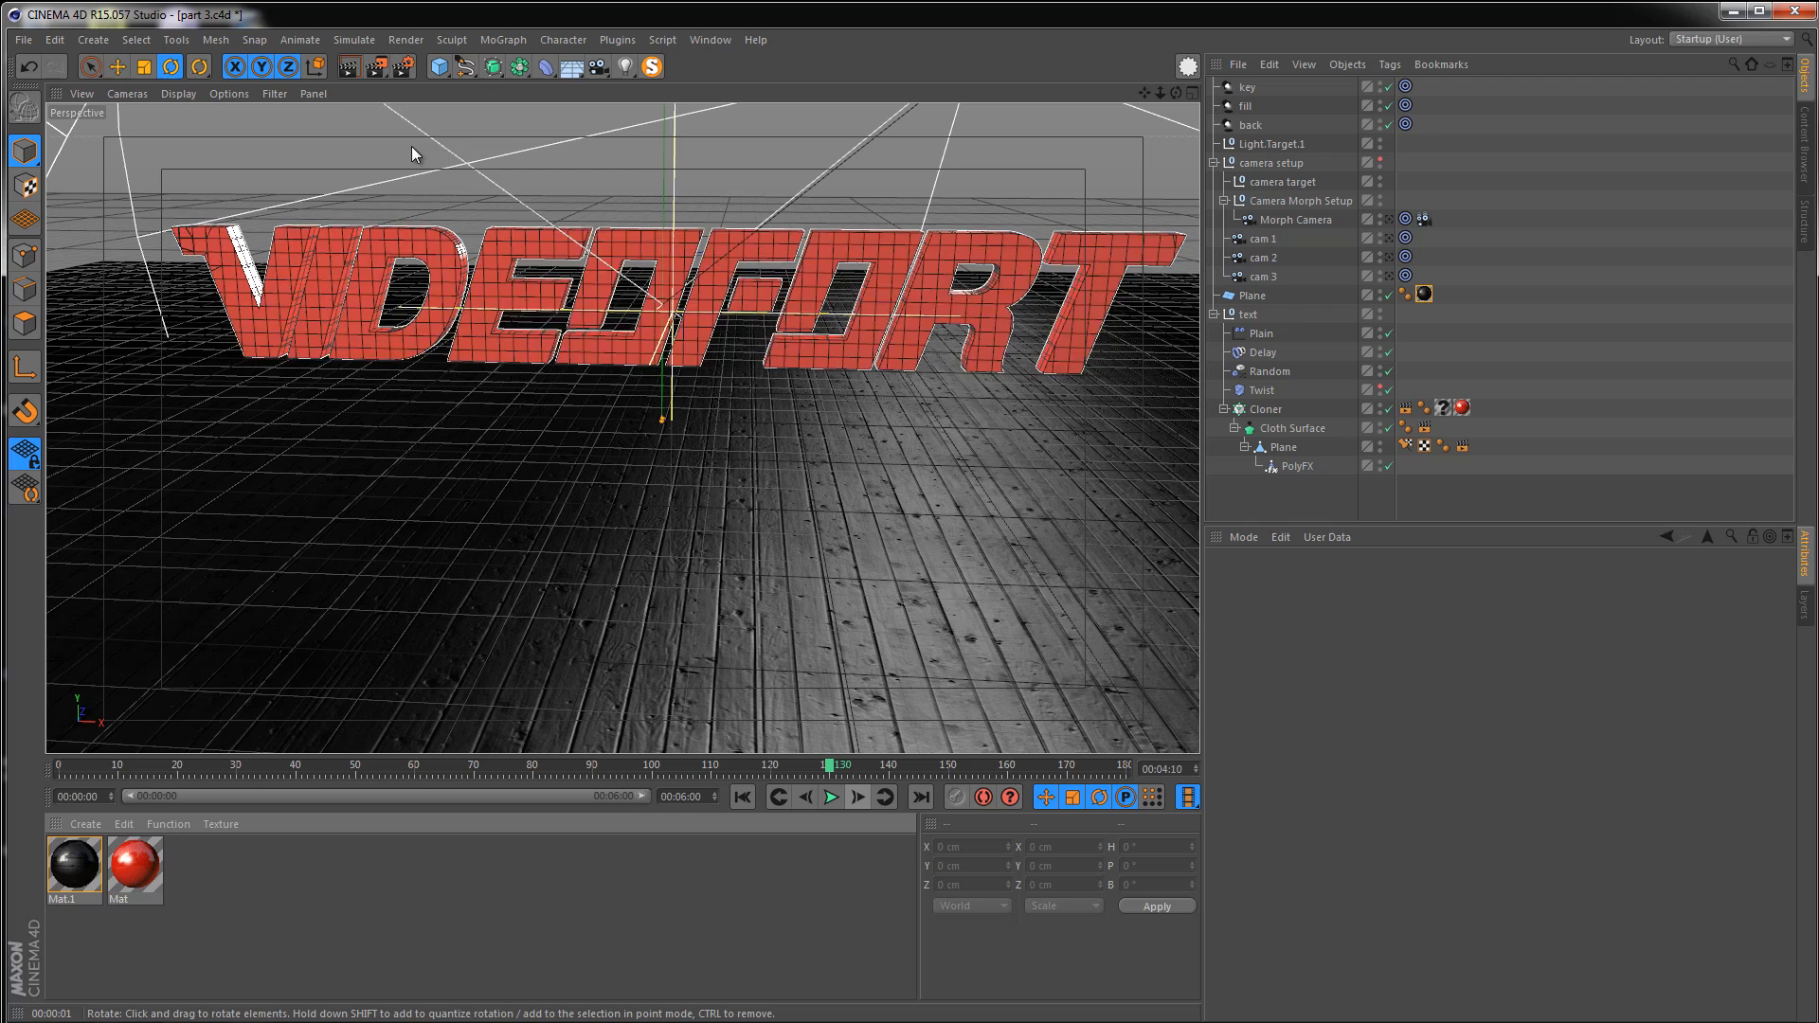
click(351, 65)
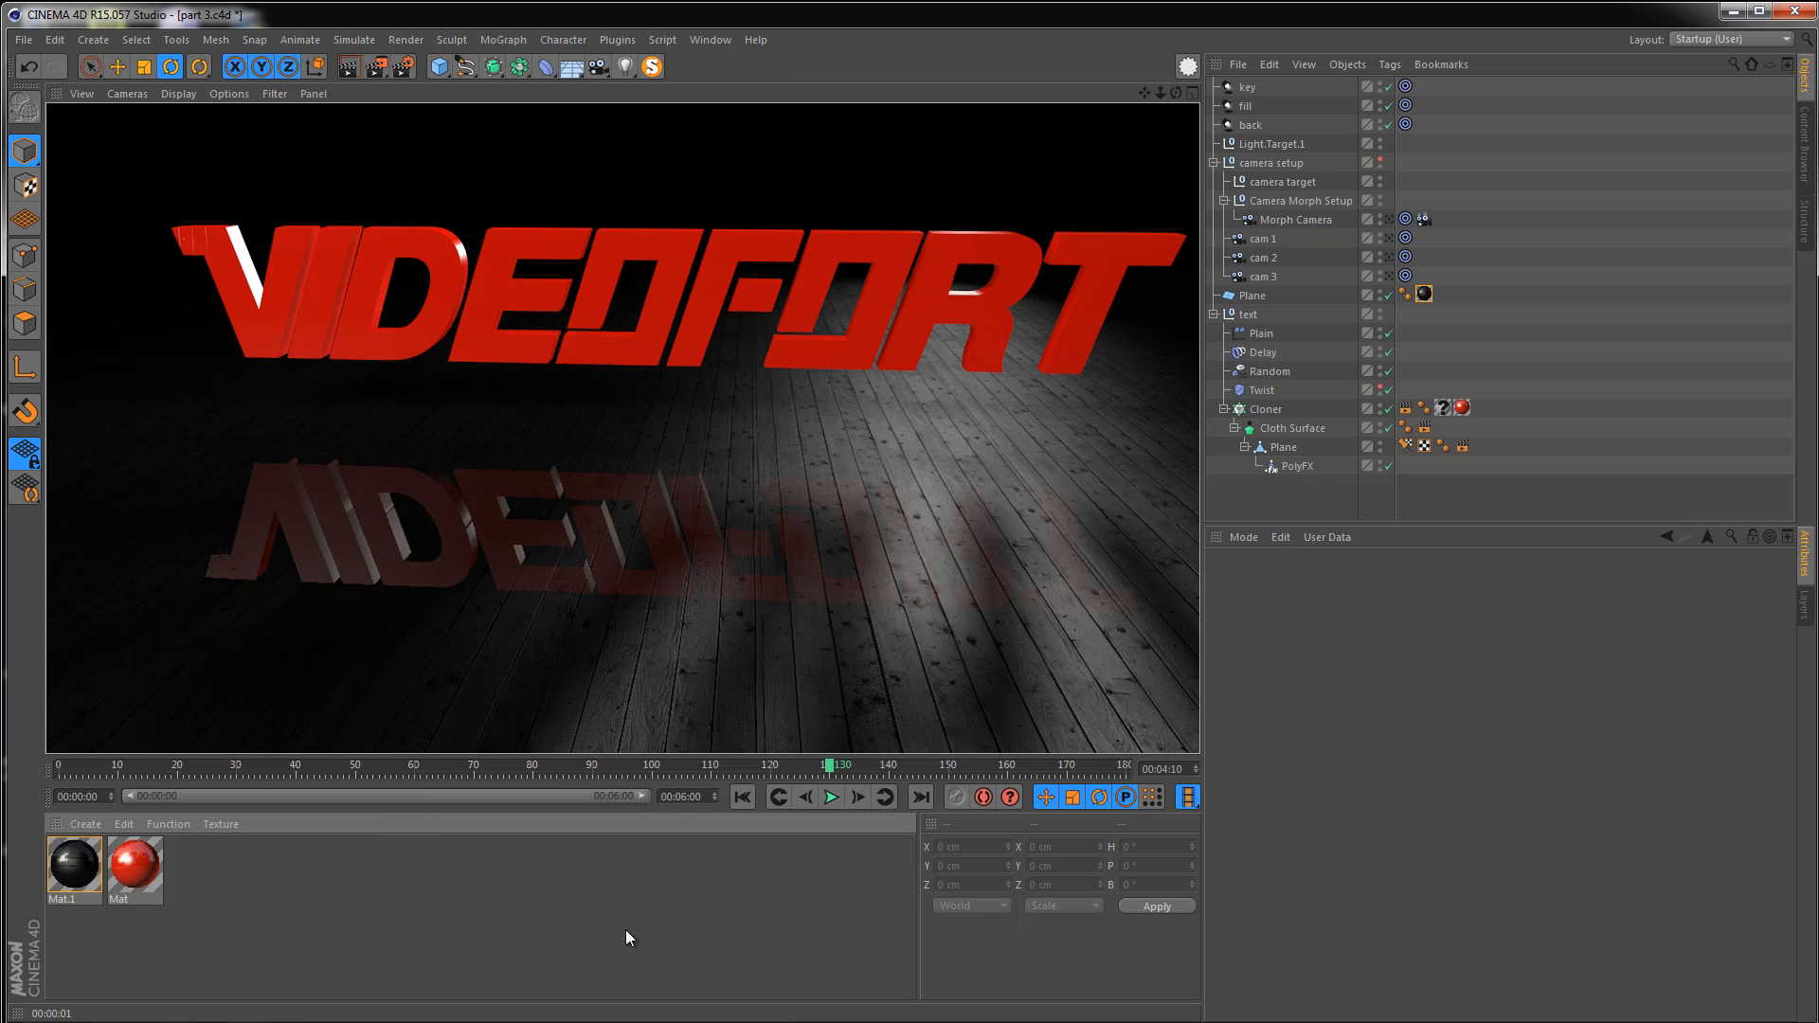
Set Mat.1's specular to width 31%, height 100%, falloff -8% and inner width 5%
double_click(78, 860)
drag(556, 139, 1426, 175)
click(1220, 532)
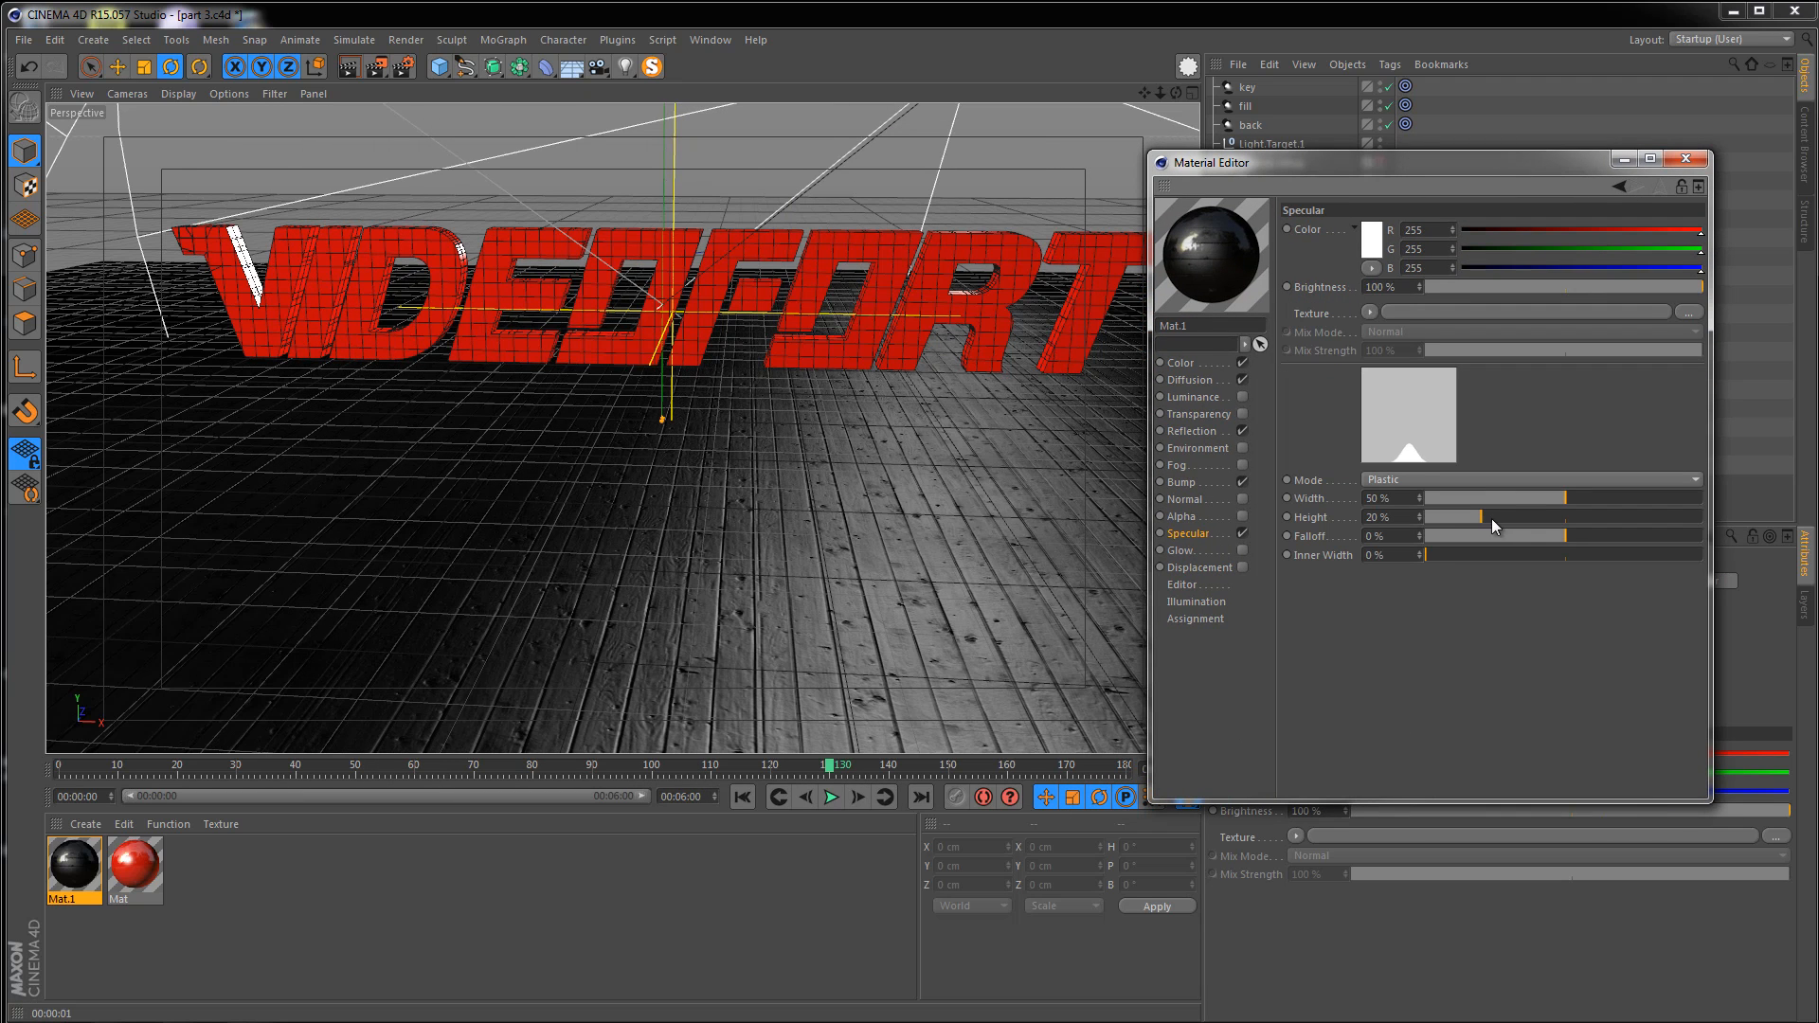
drag(1561, 497, 1744, 521)
drag(1582, 537, 1554, 538)
drag(1427, 556, 1440, 559)
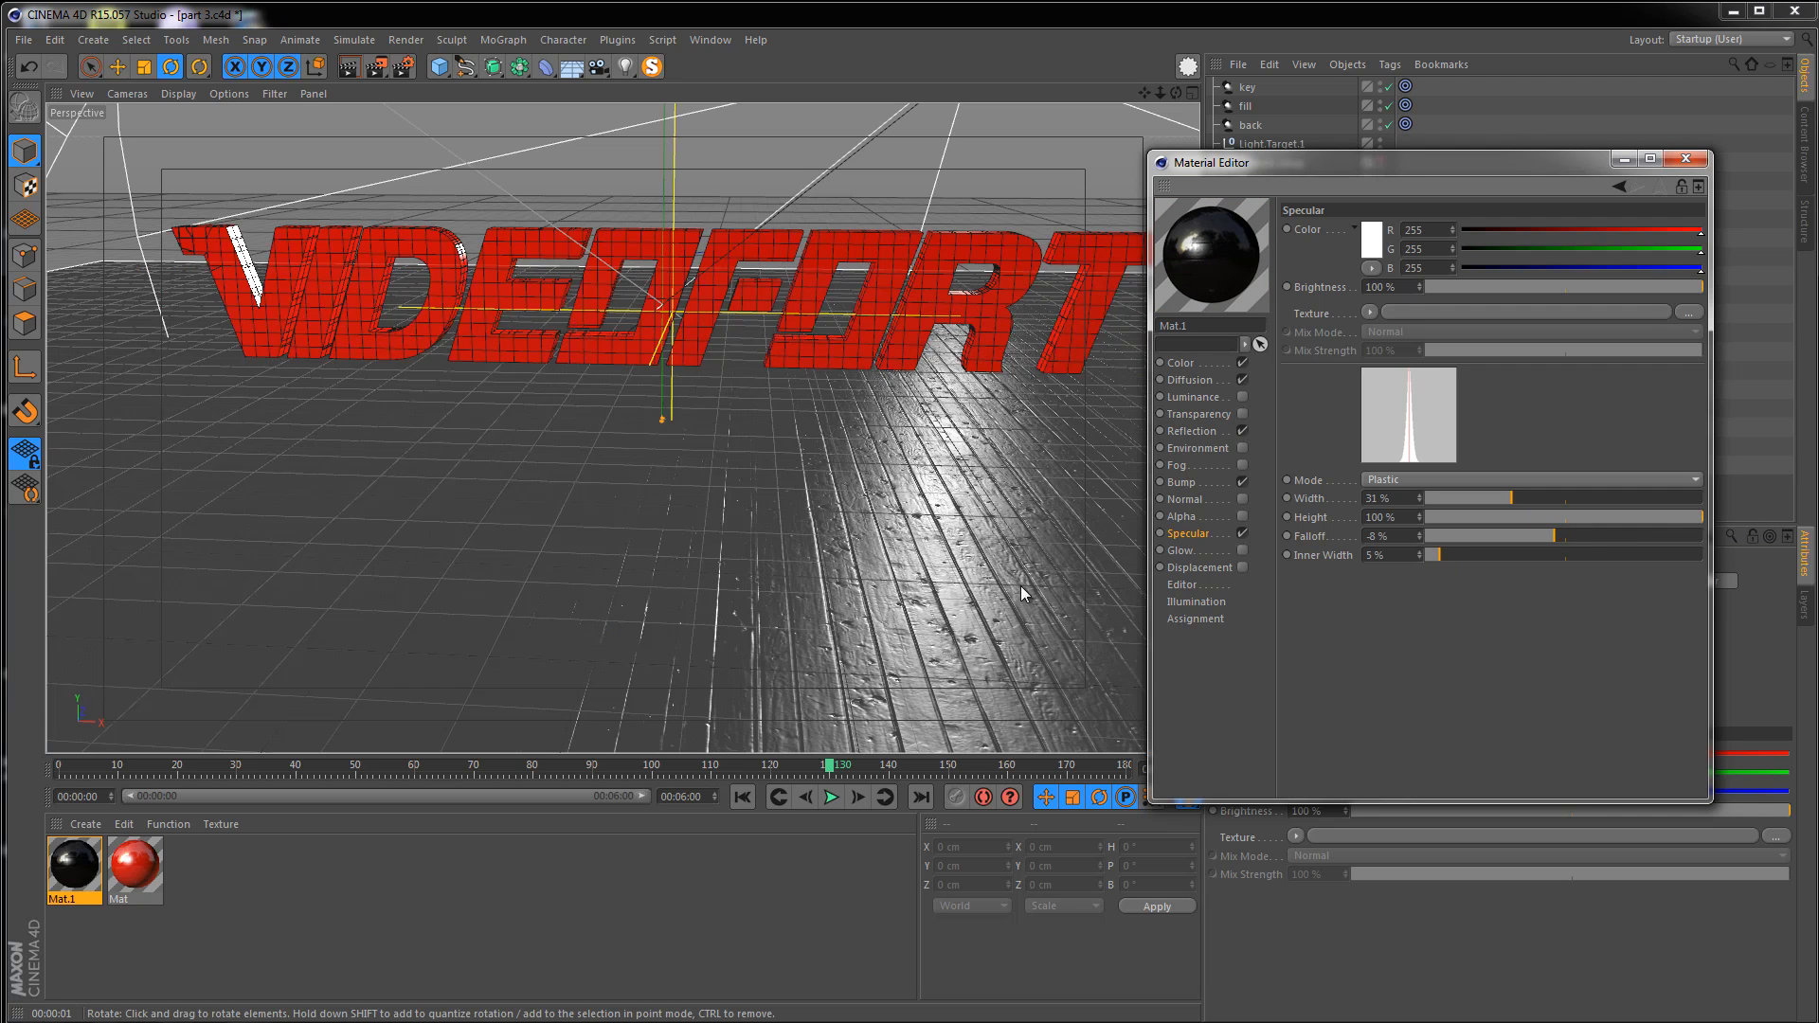
Render the viewport to check the floor's new highlight, and close the Material Editor
alt+drag(849, 638, 851, 580)
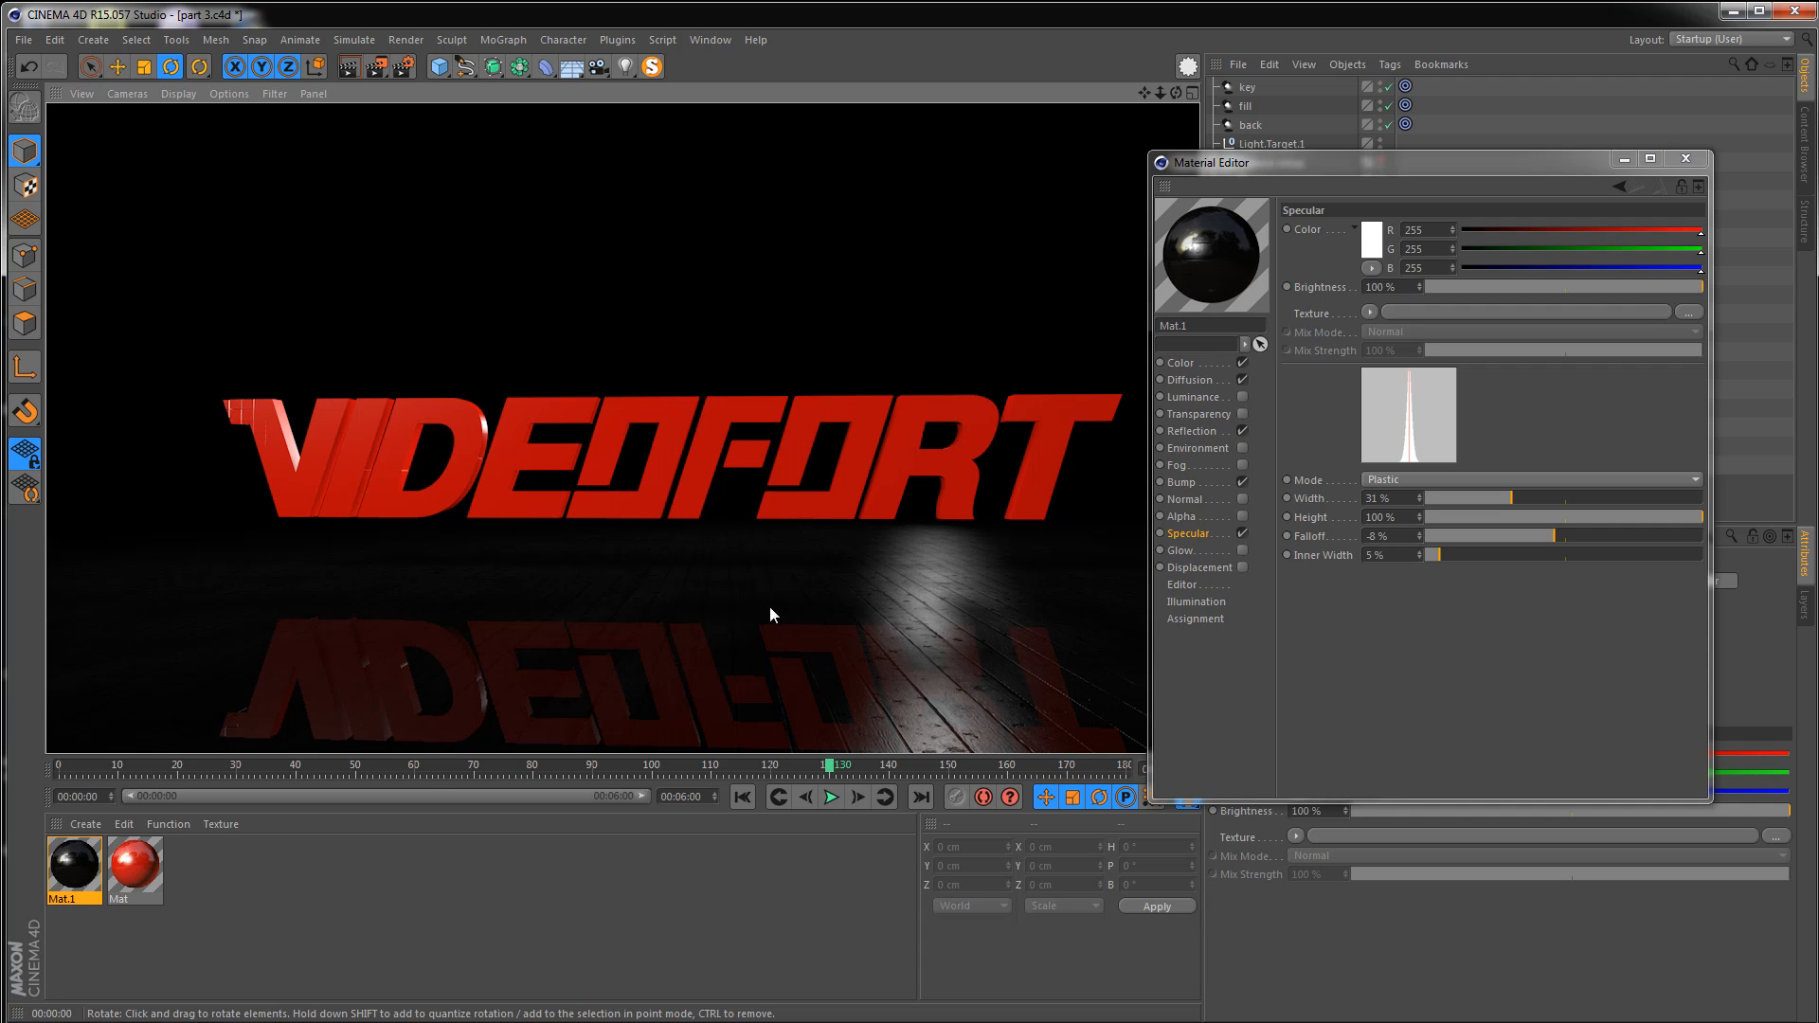
mouse_move(673, 537)
alt+mouse_down()
mouse_move(648, 515)
mouse_move(702, 522)
mouse_move(684, 520)
mouse_move(692, 545)
alt+mouse_up()
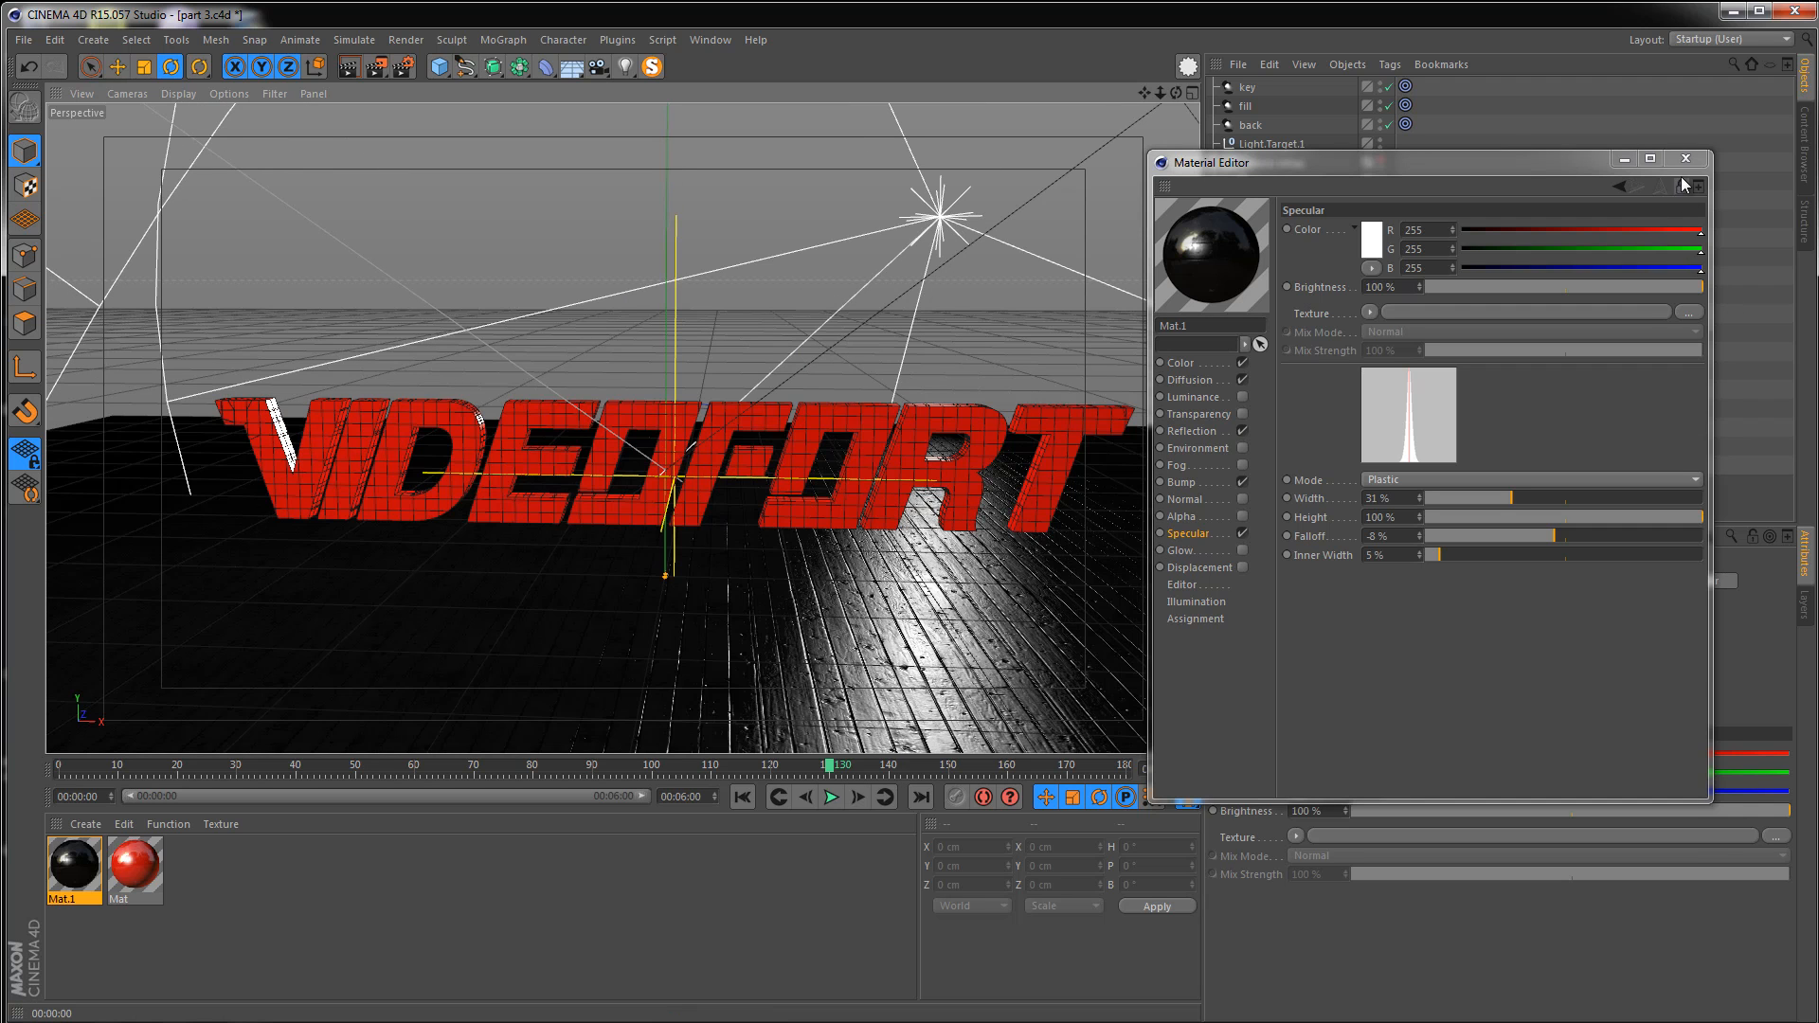
click(1687, 159)
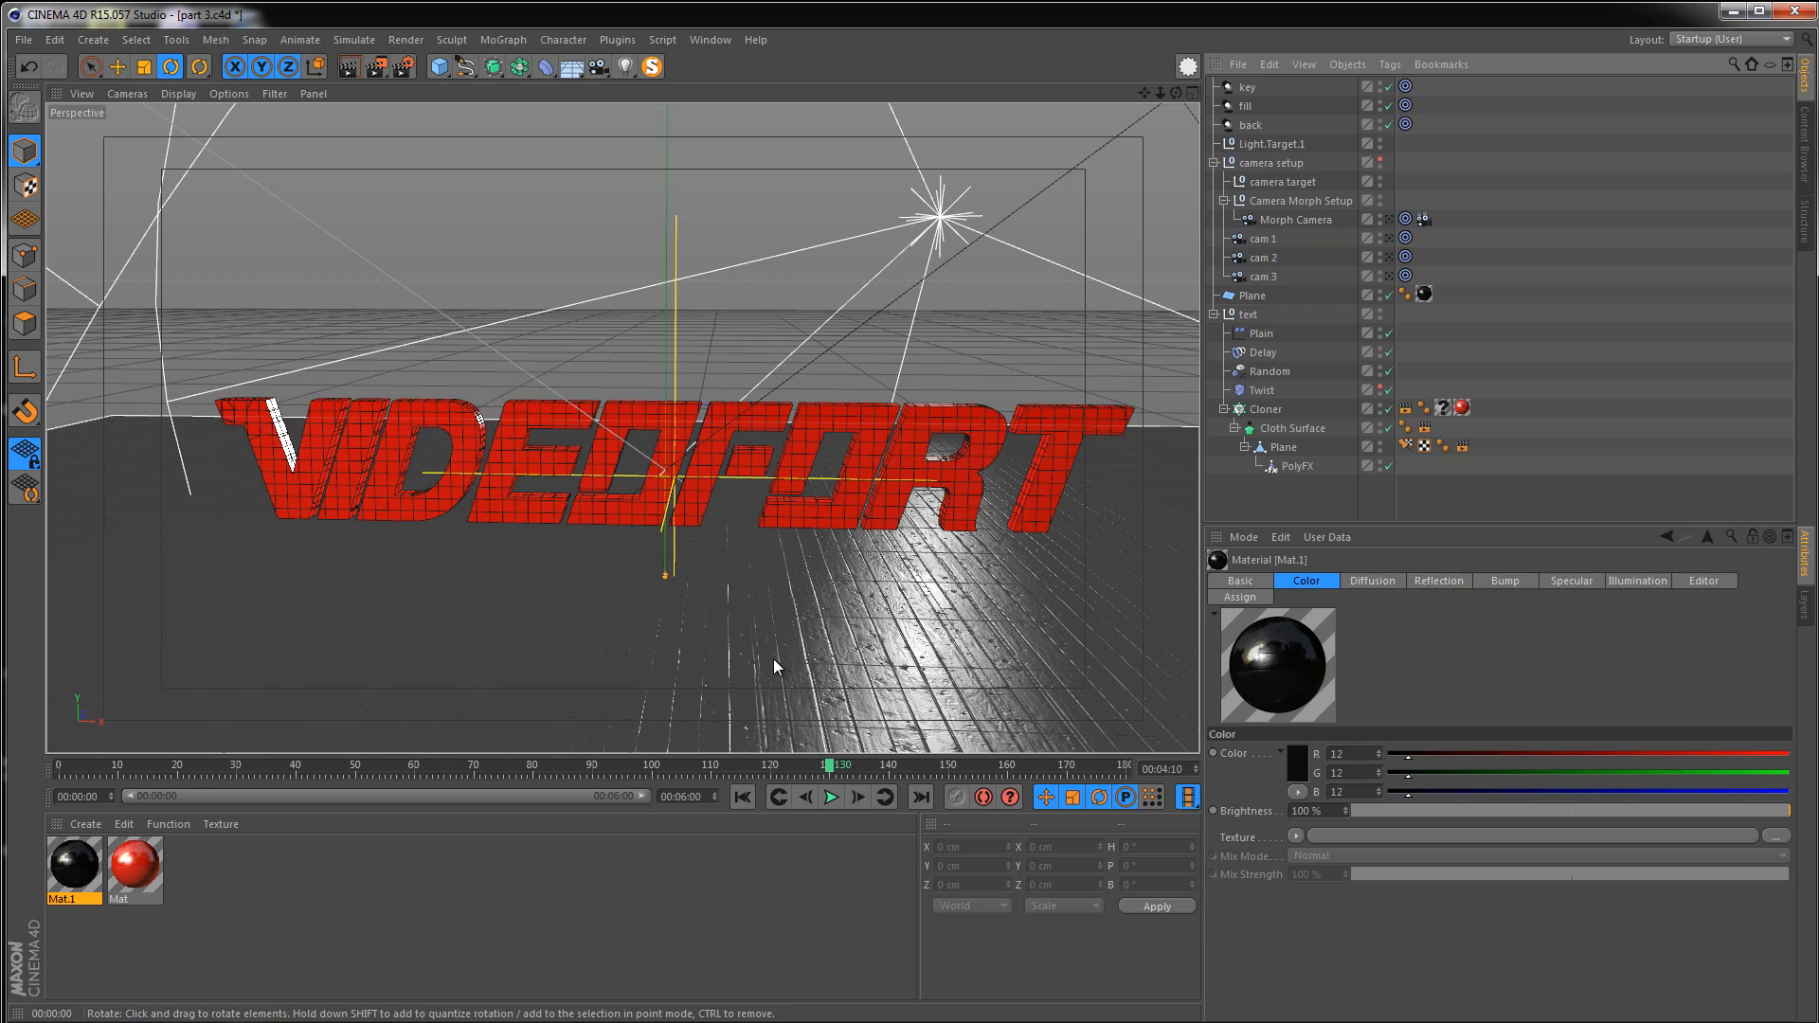
Orbit to an angled view of the text and render the viewport
alt+drag(615, 512, 530, 526)
alt+middle_drag(539, 530, 566, 481)
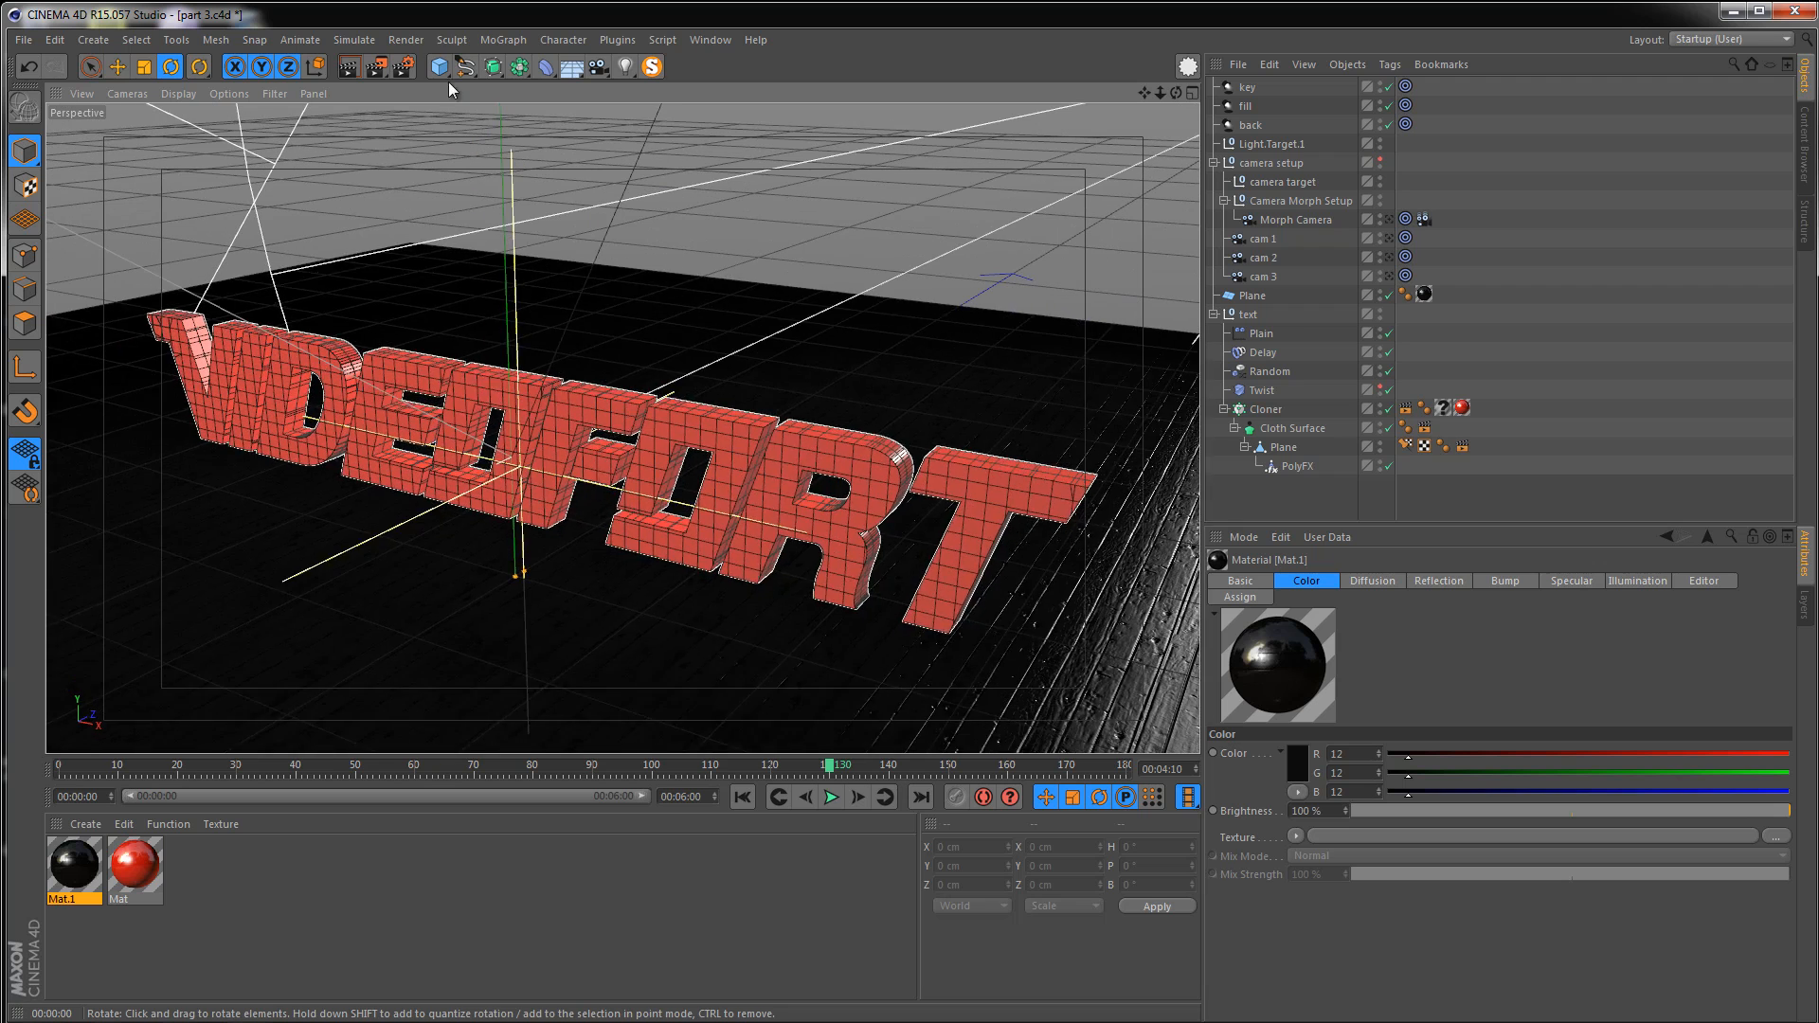
click(348, 66)
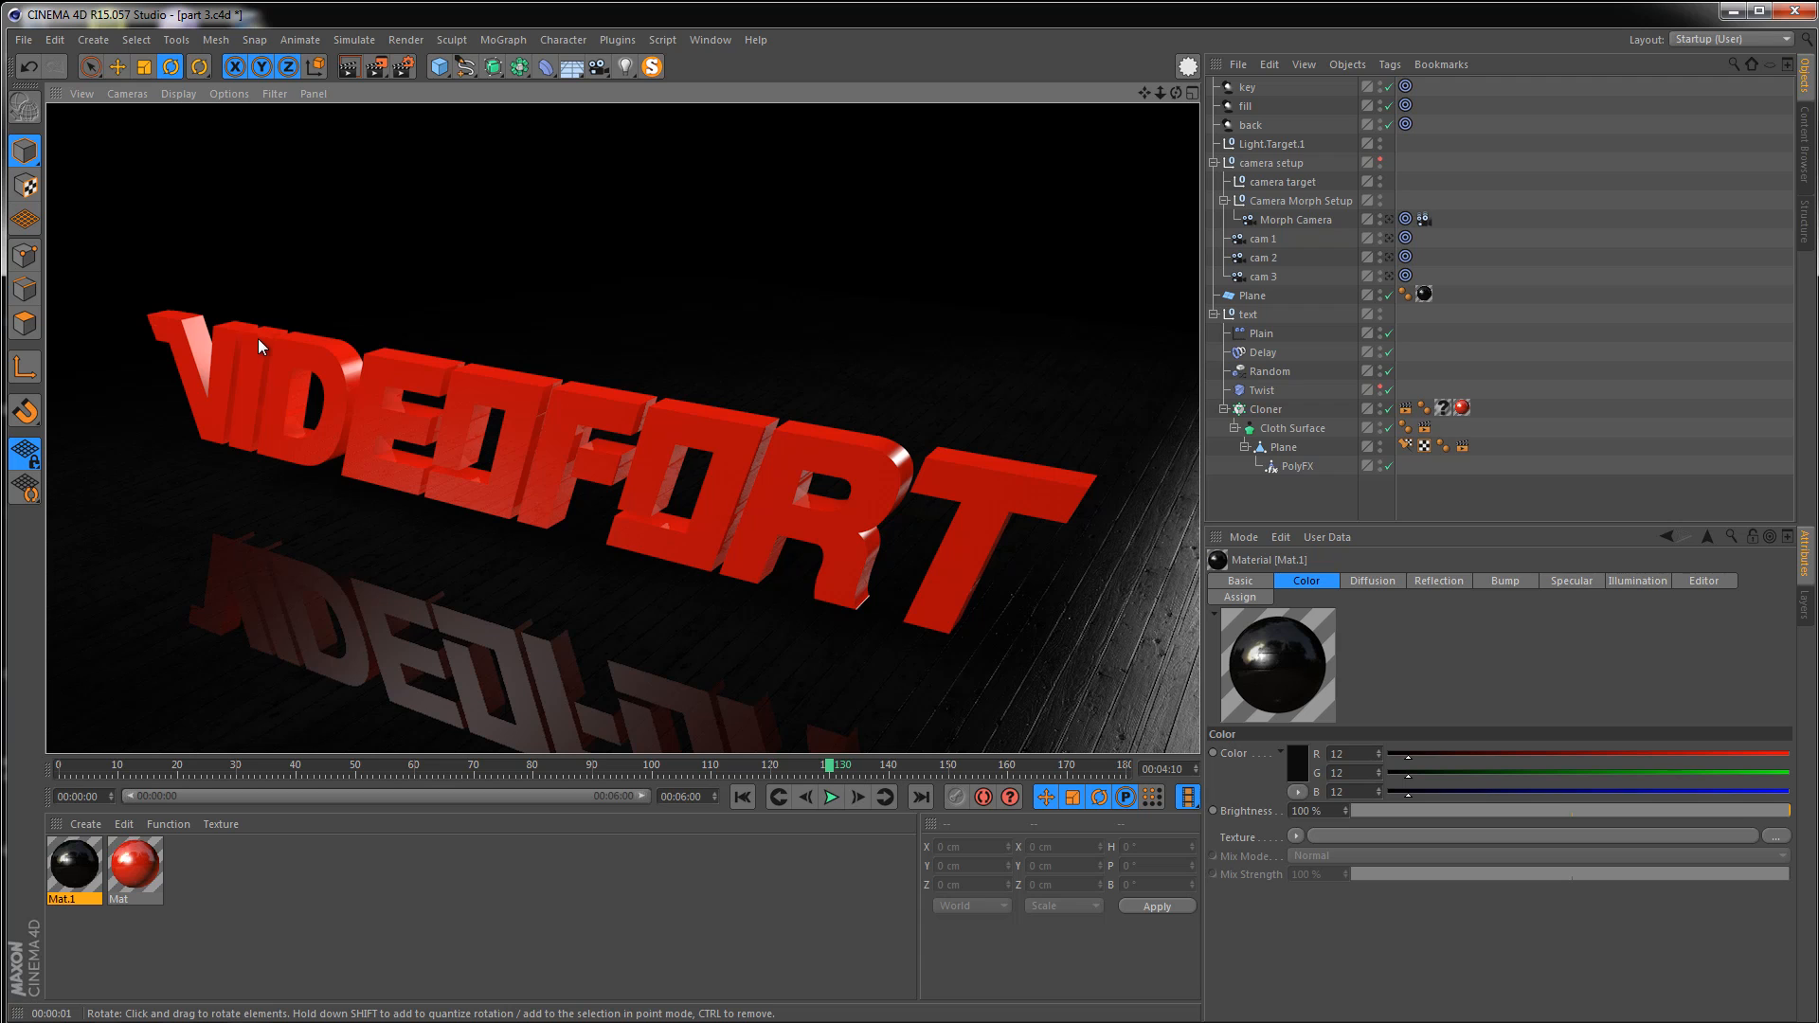
Add a Sky object and create a new material with Studio.png loaded as its color texture
click(571, 66)
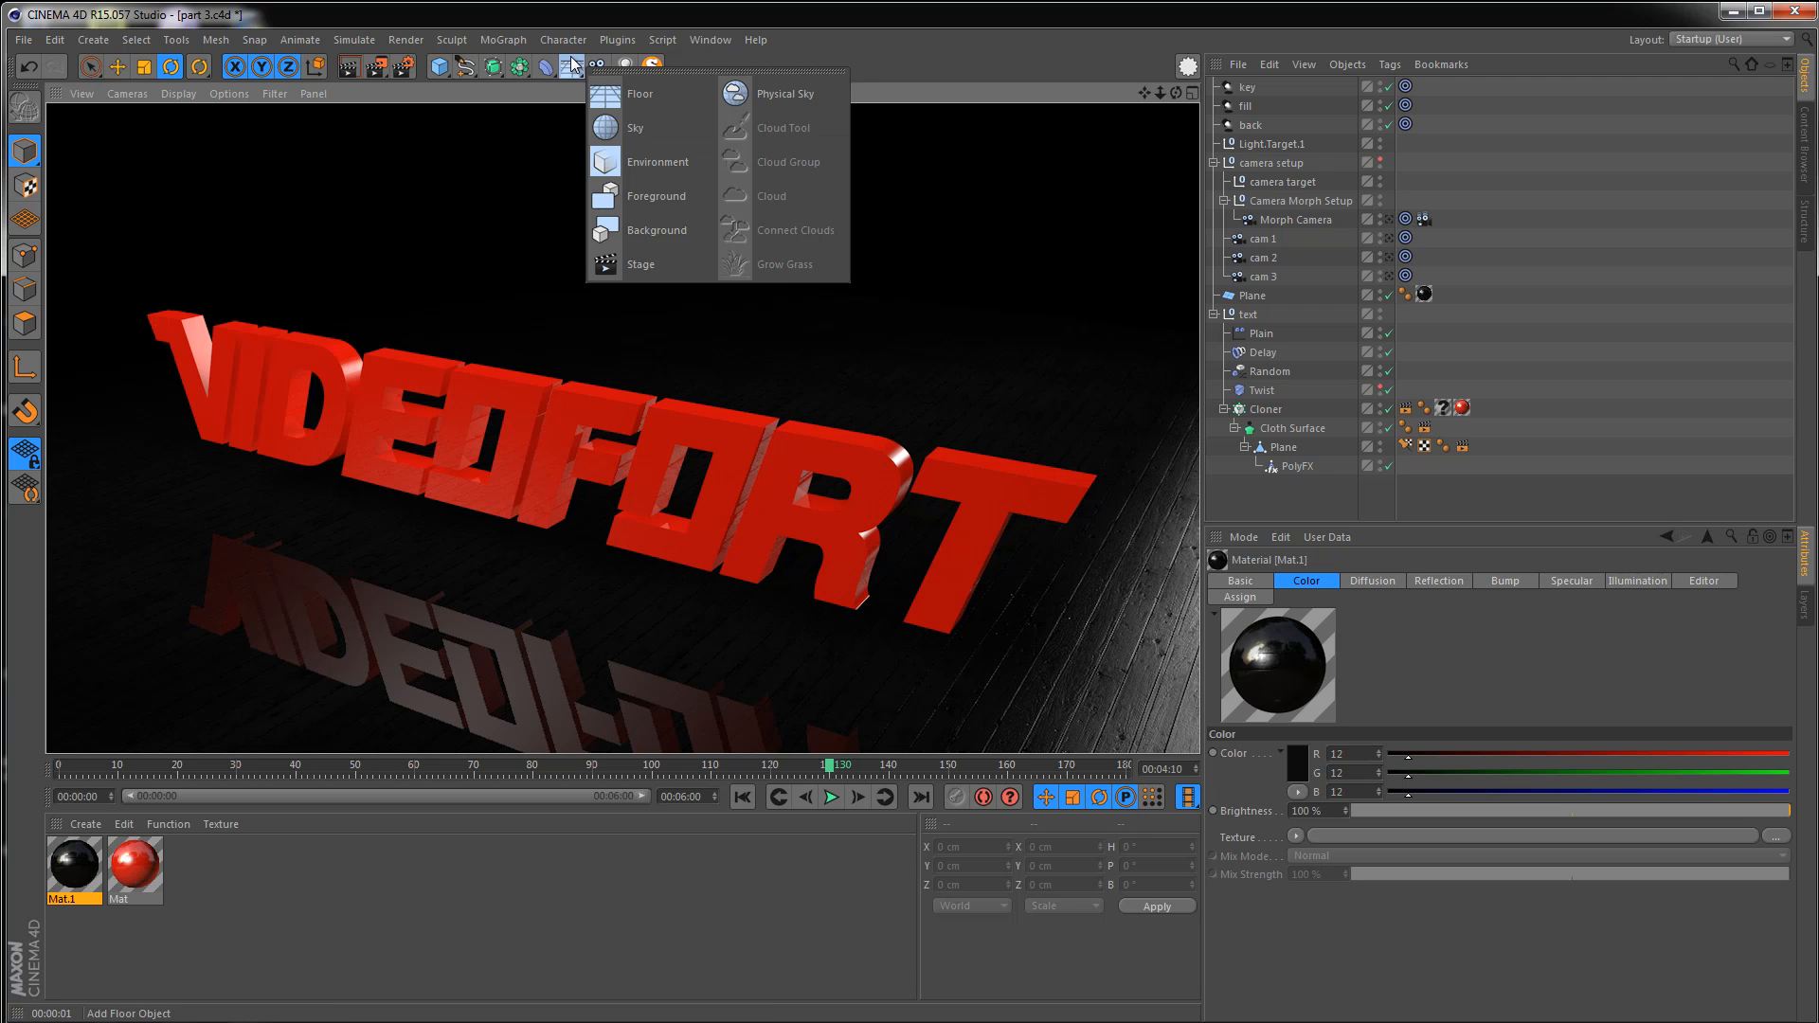
click(629, 126)
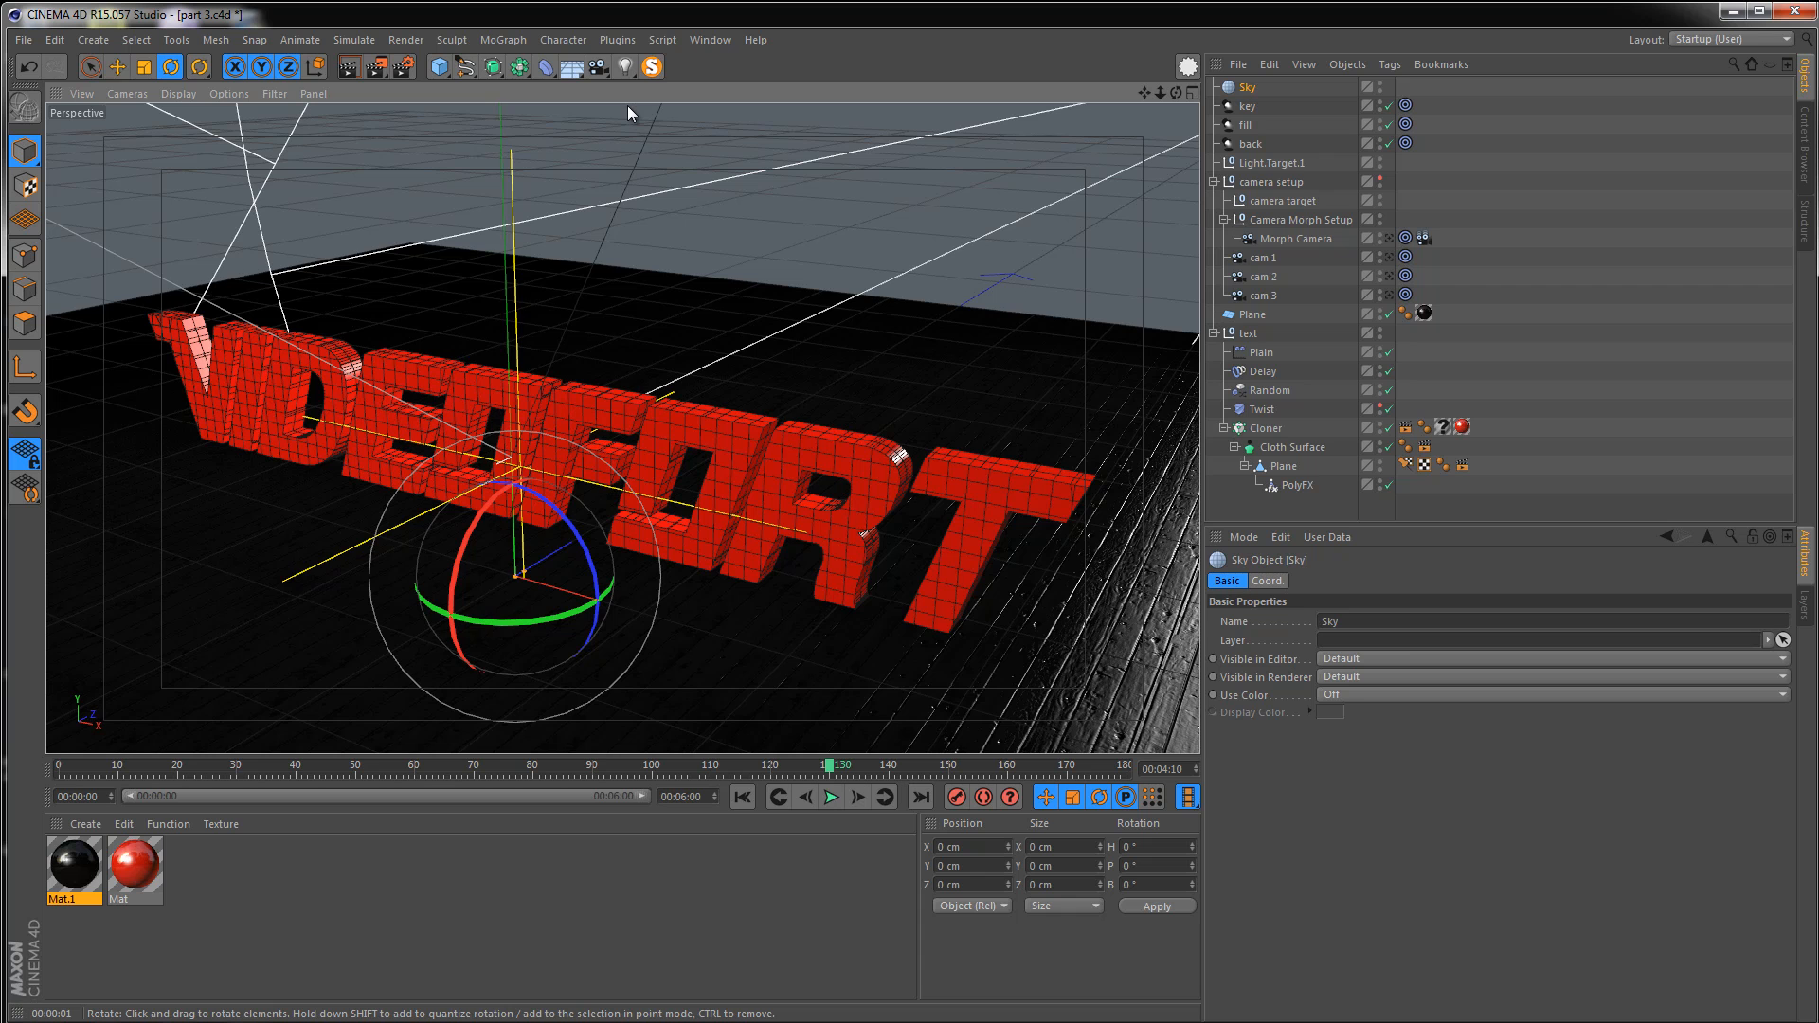
double_click(220, 847)
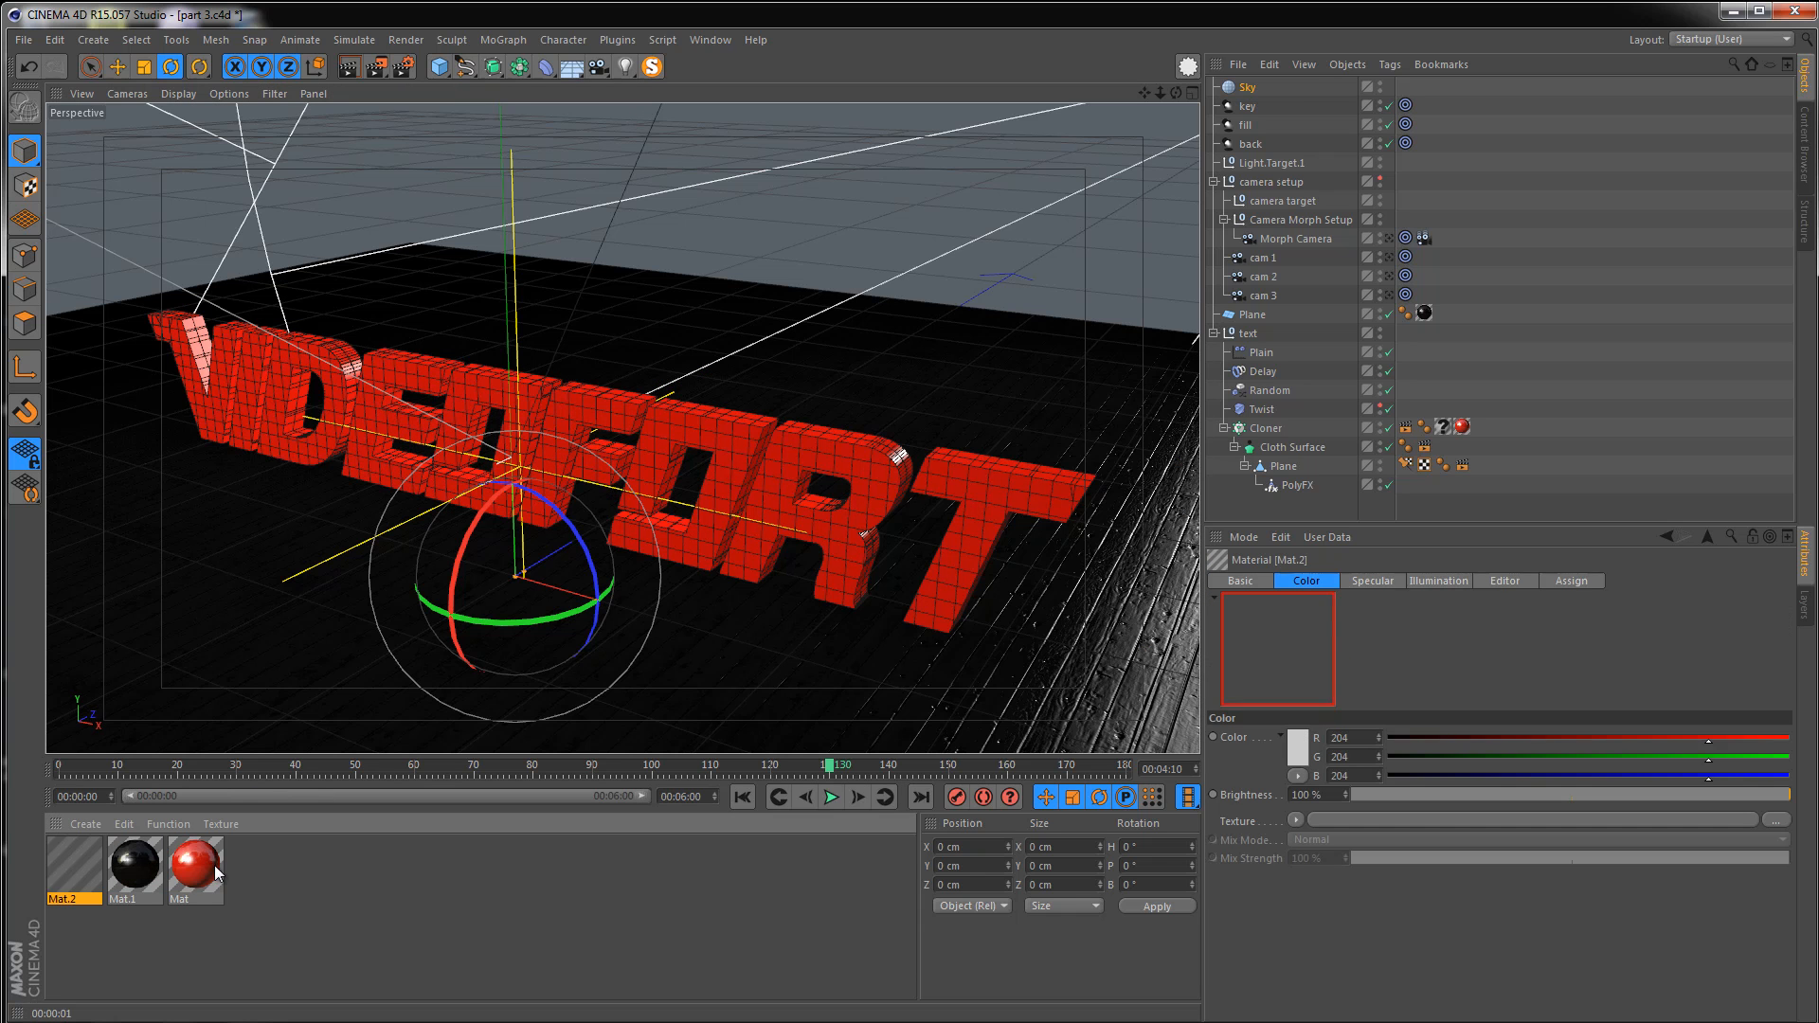
double_click(77, 838)
click(588, 277)
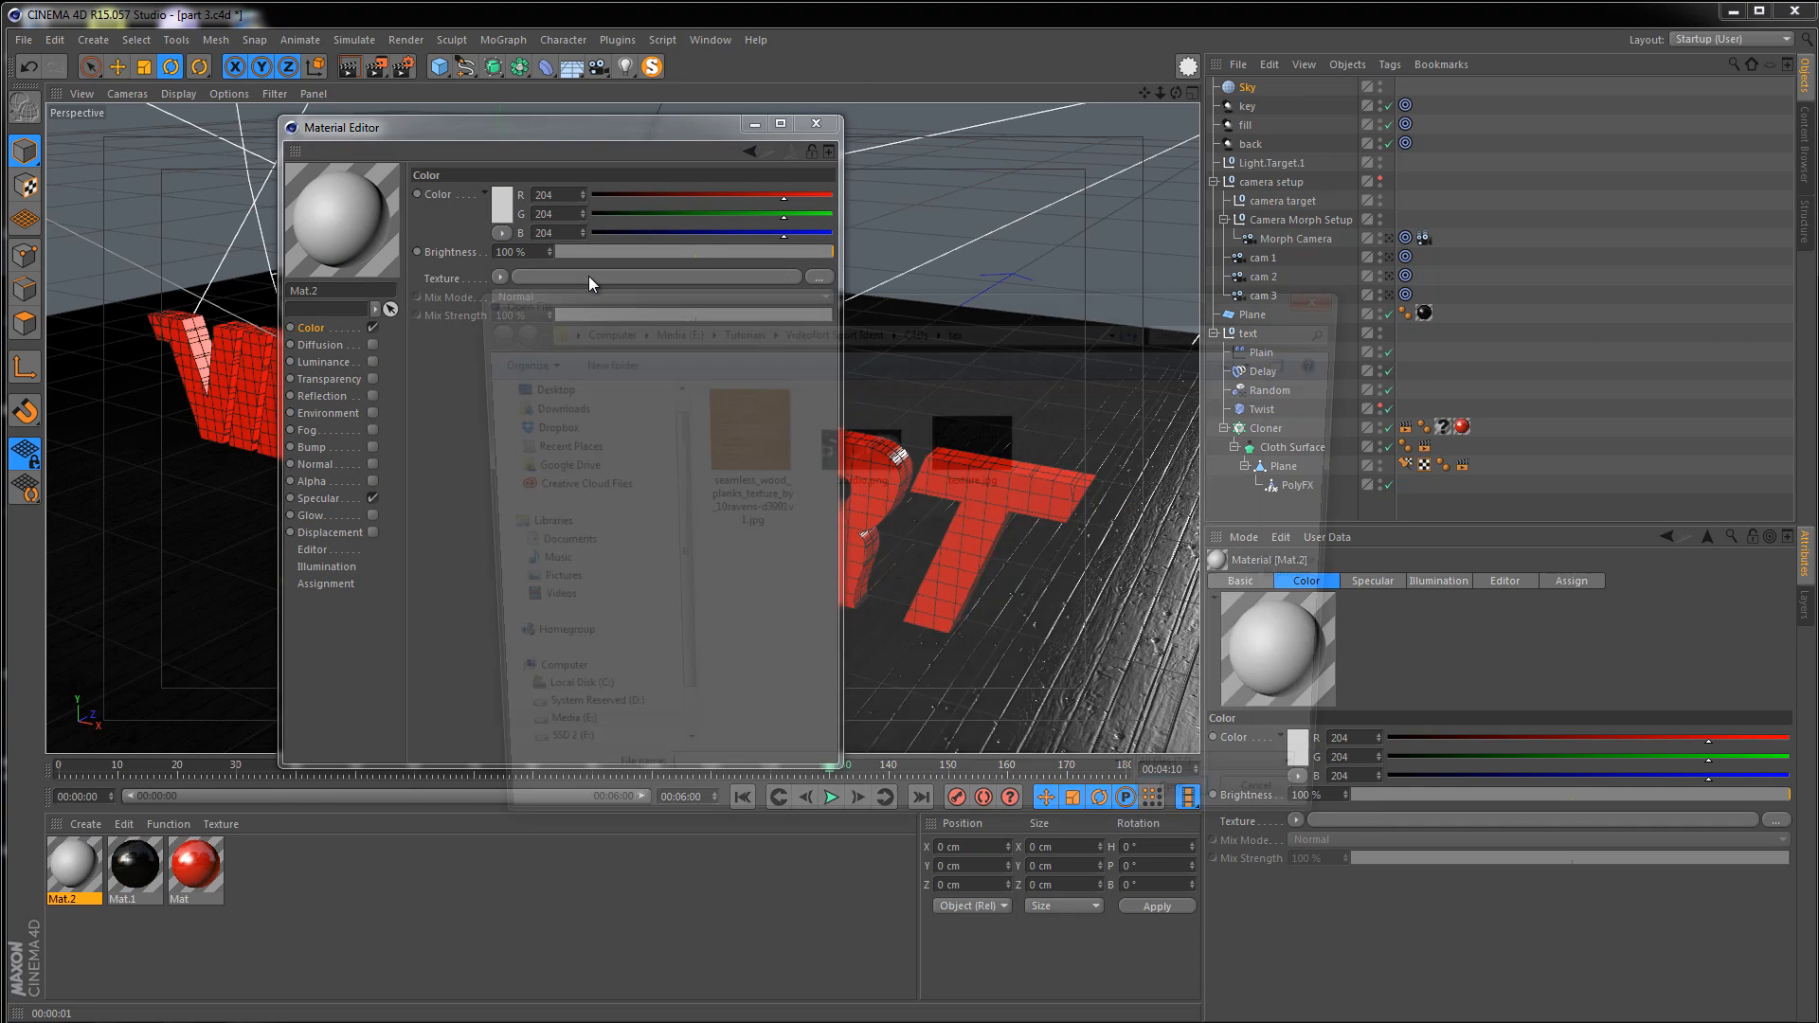
click(844, 453)
right_click(843, 453)
click(872, 477)
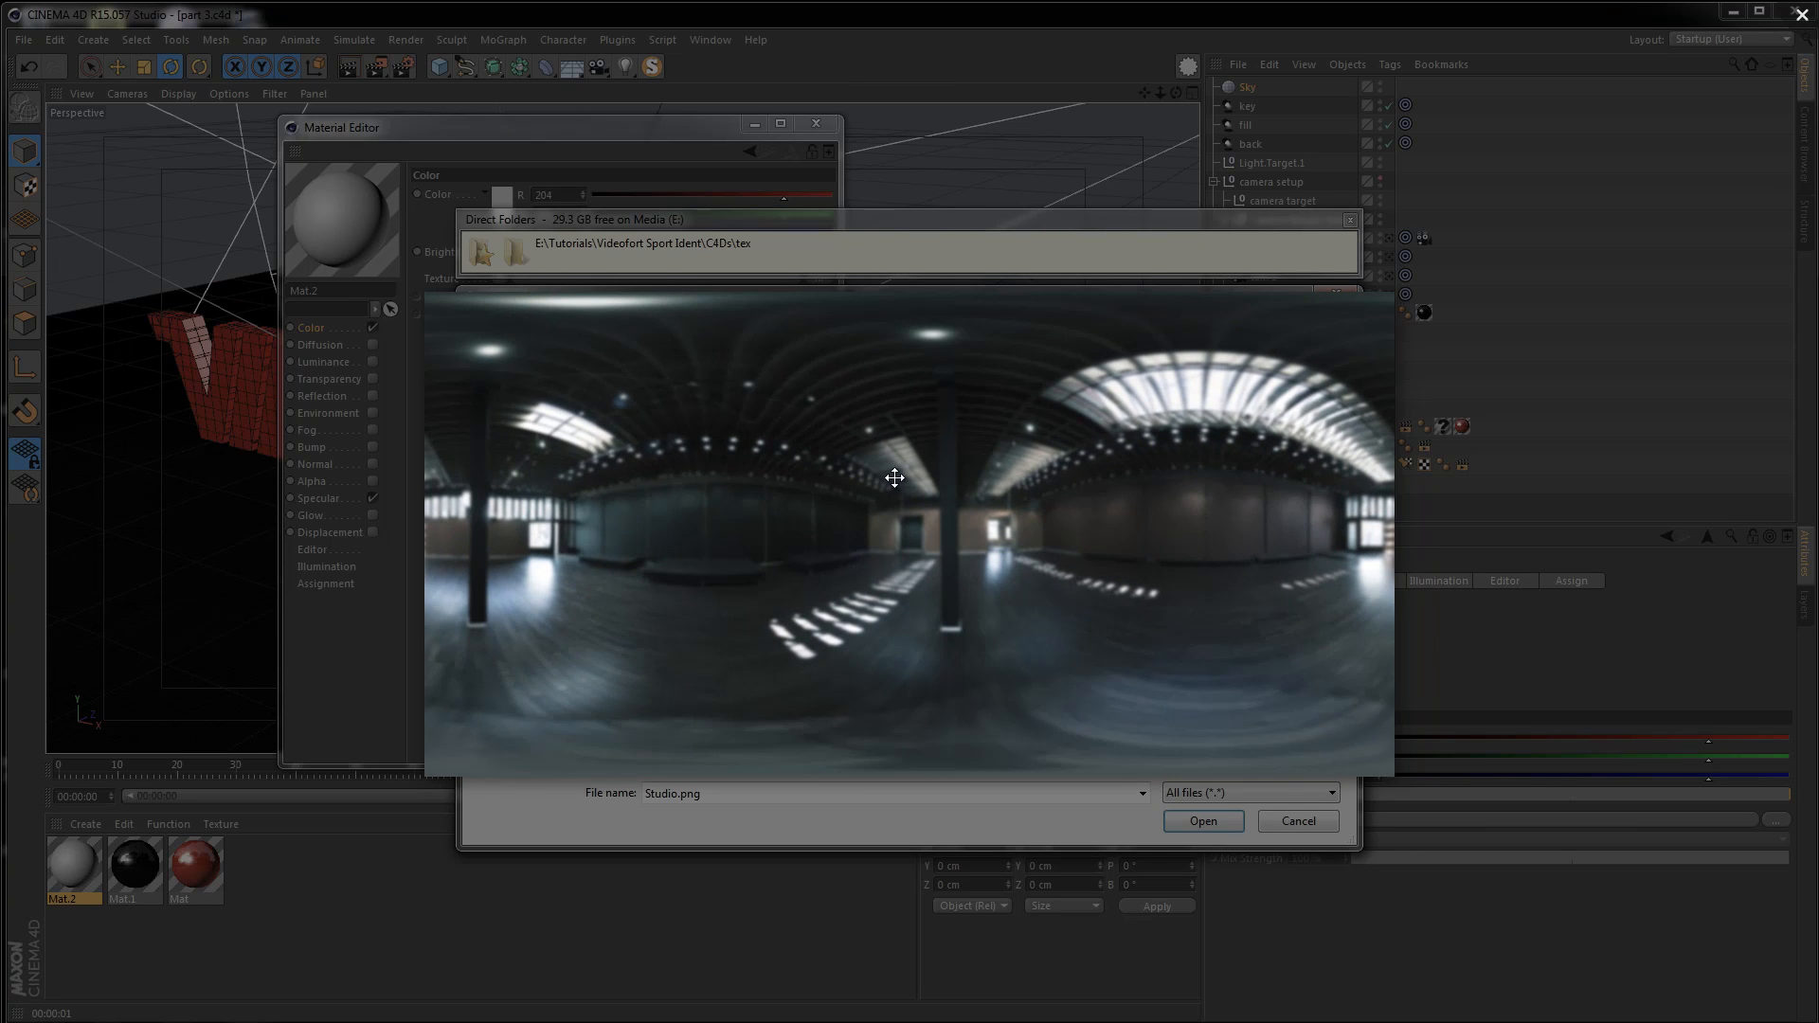
key(Escape)
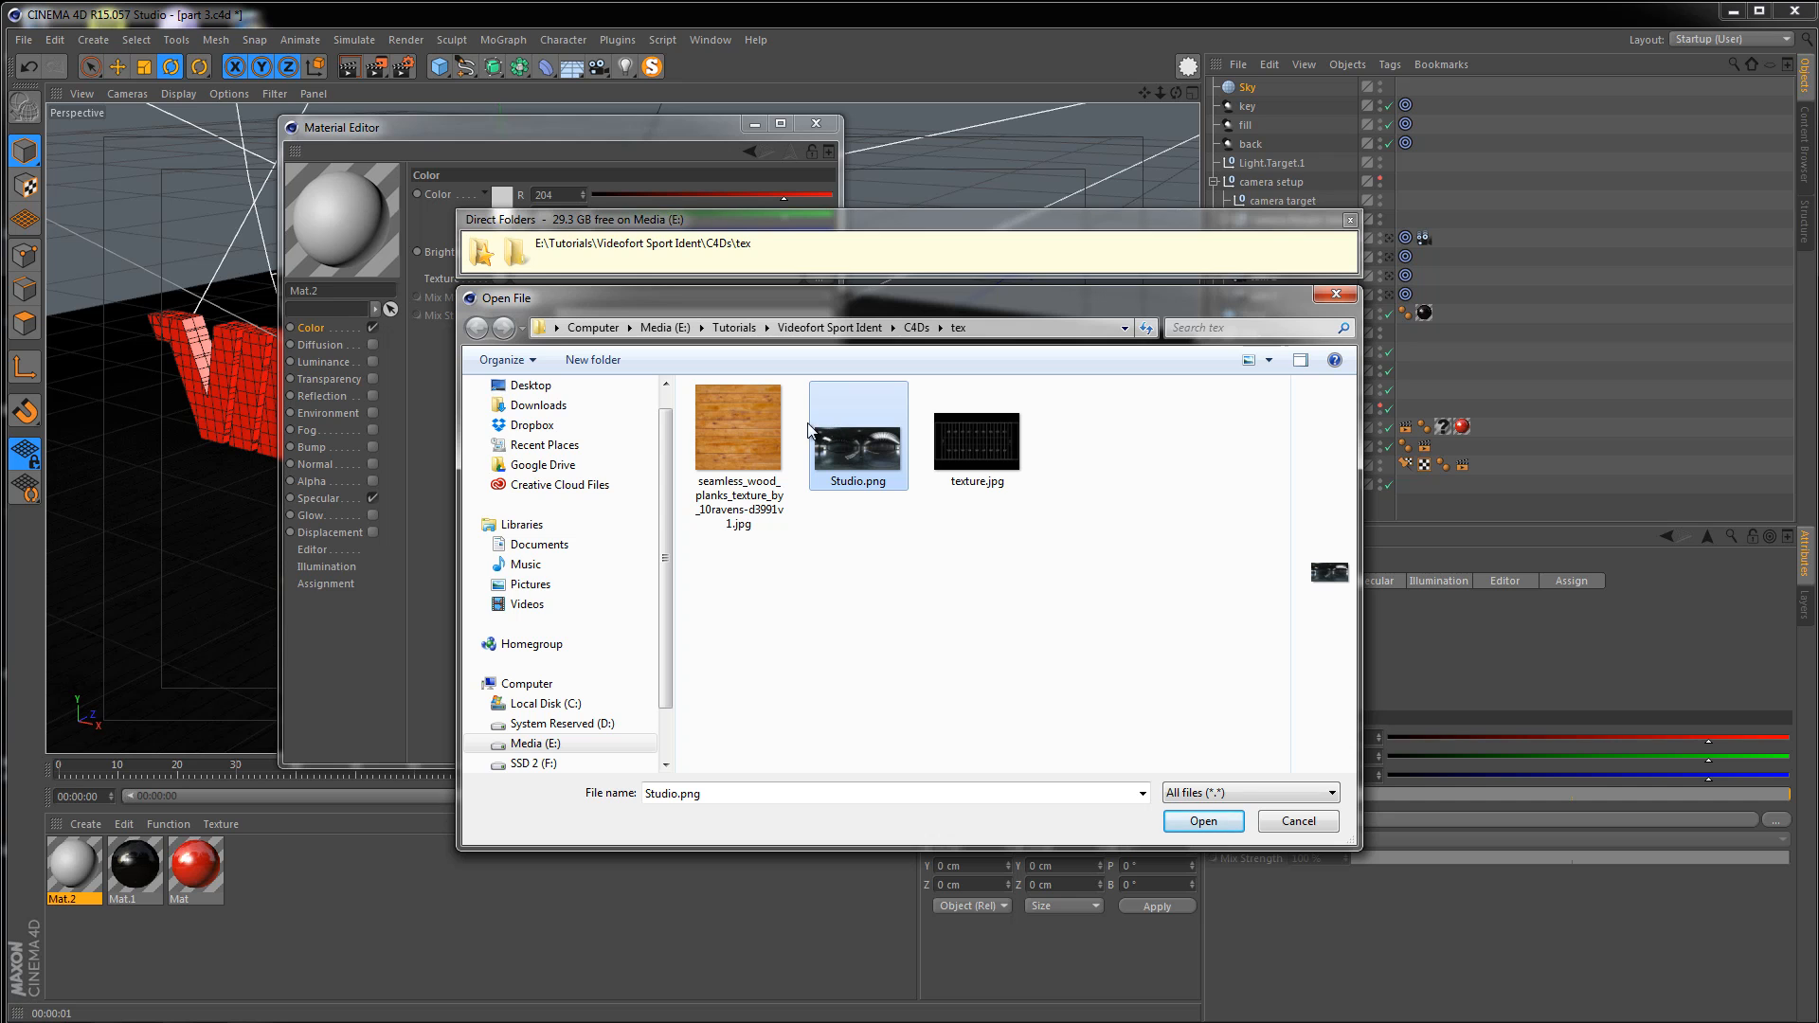
click(1203, 821)
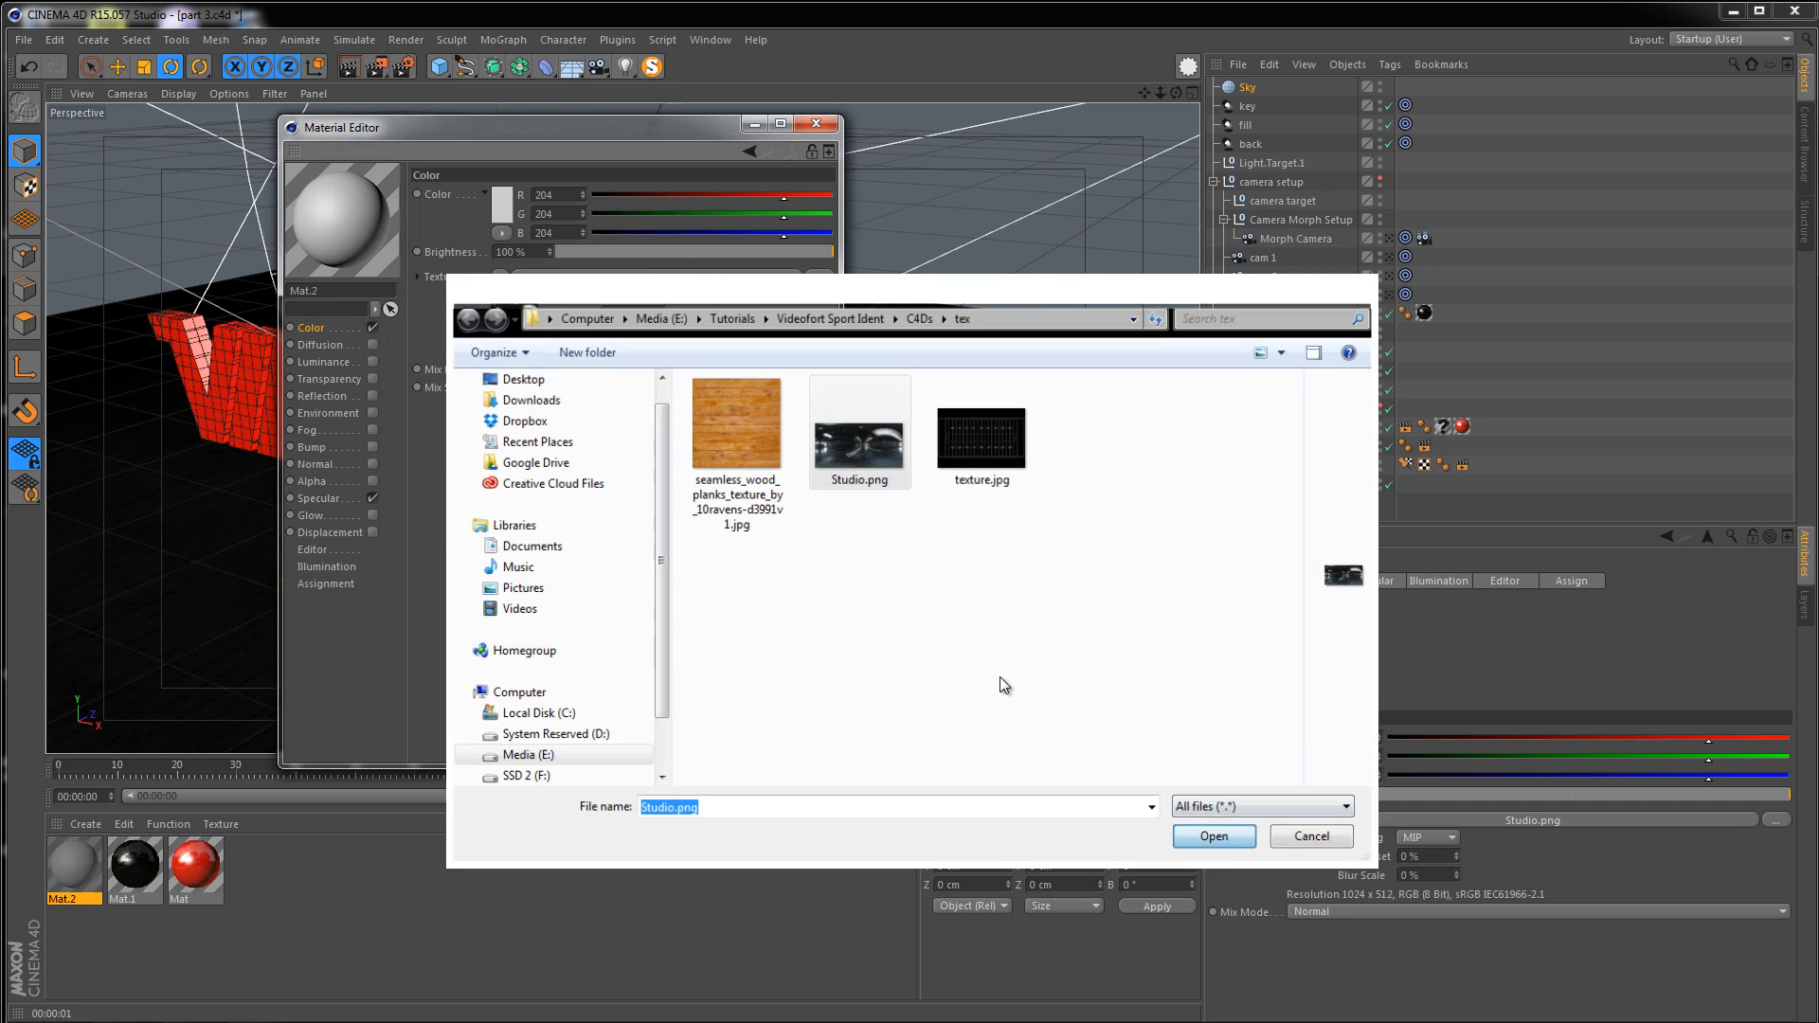
Wrap the new material's color texture in a Filter shader
click(505, 275)
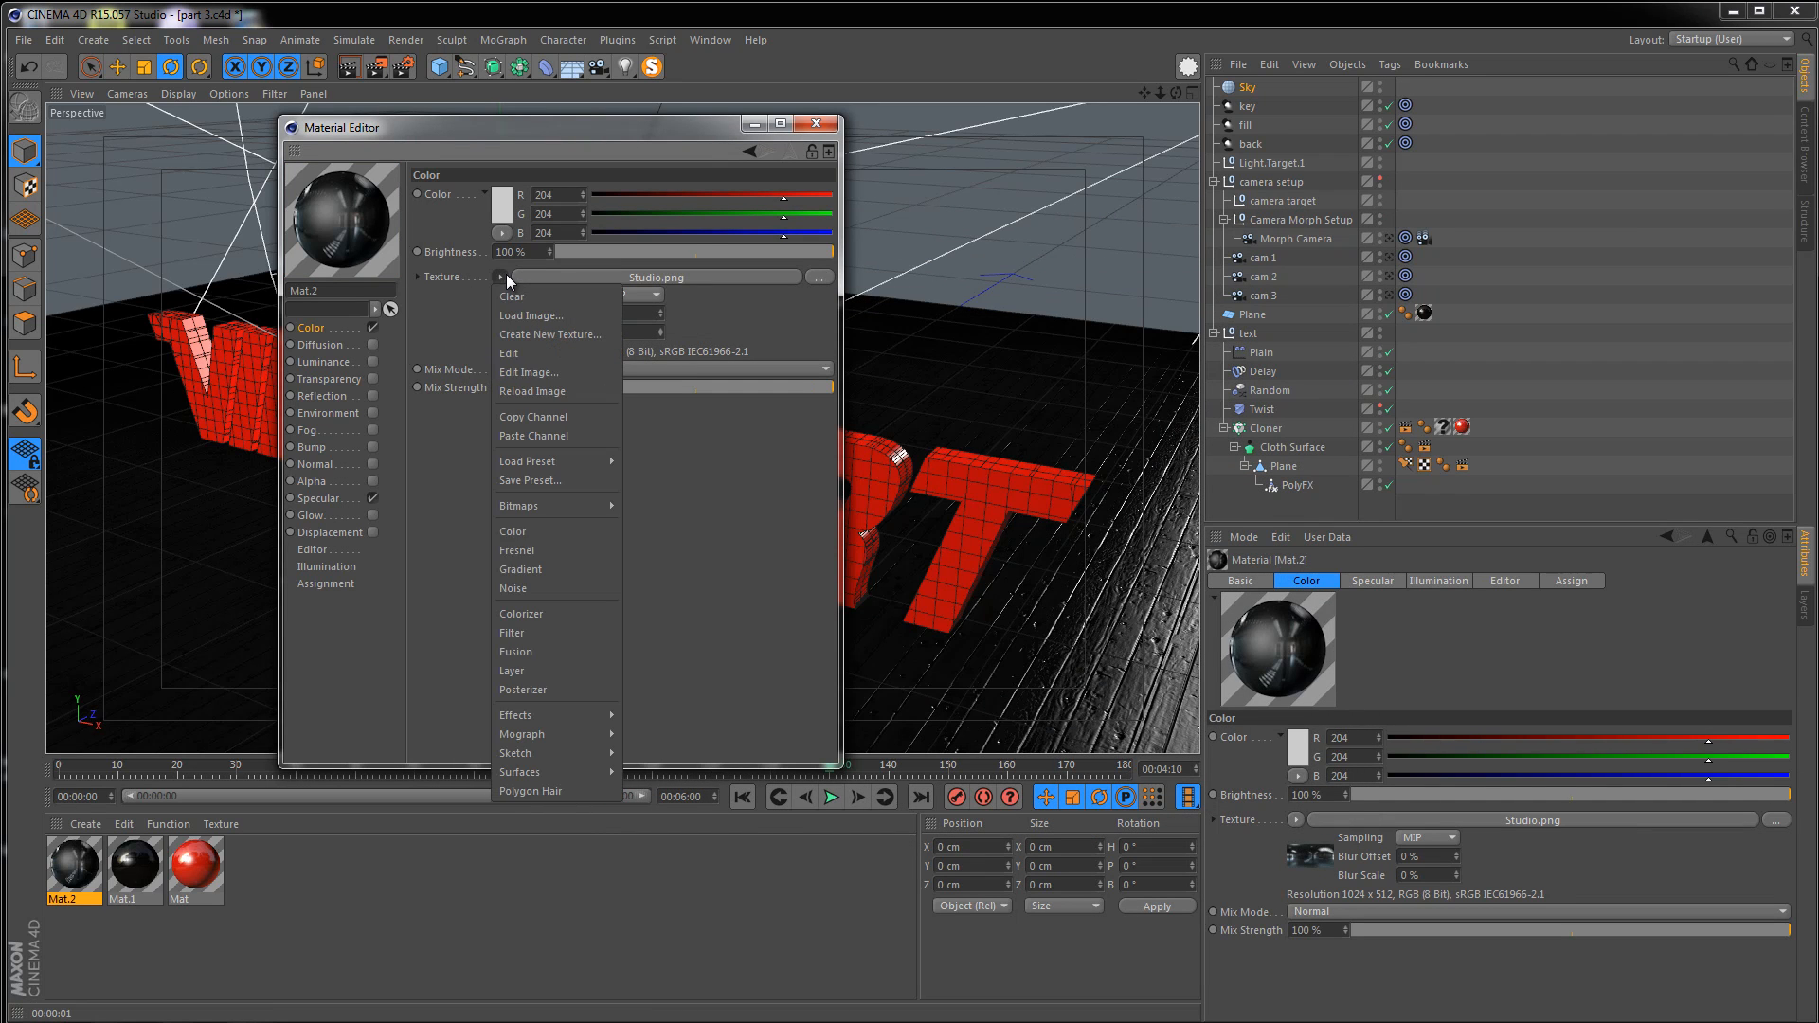
click(531, 631)
click(530, 276)
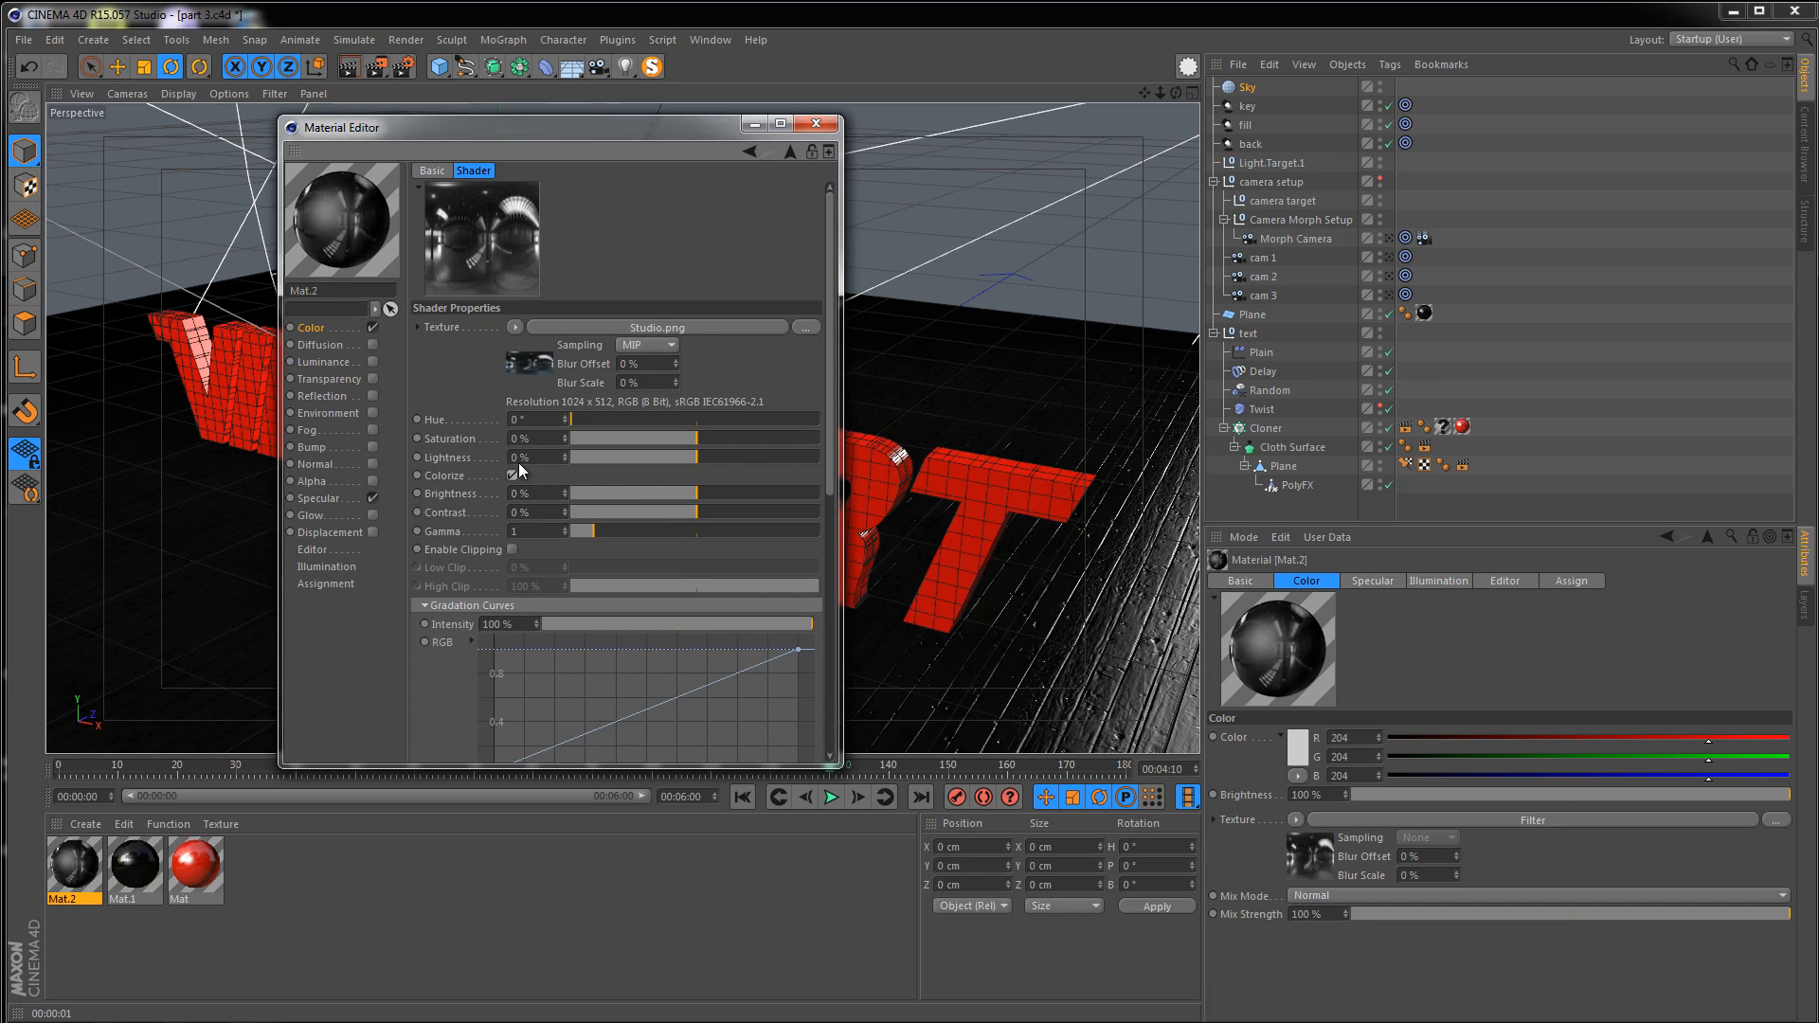
click(318, 327)
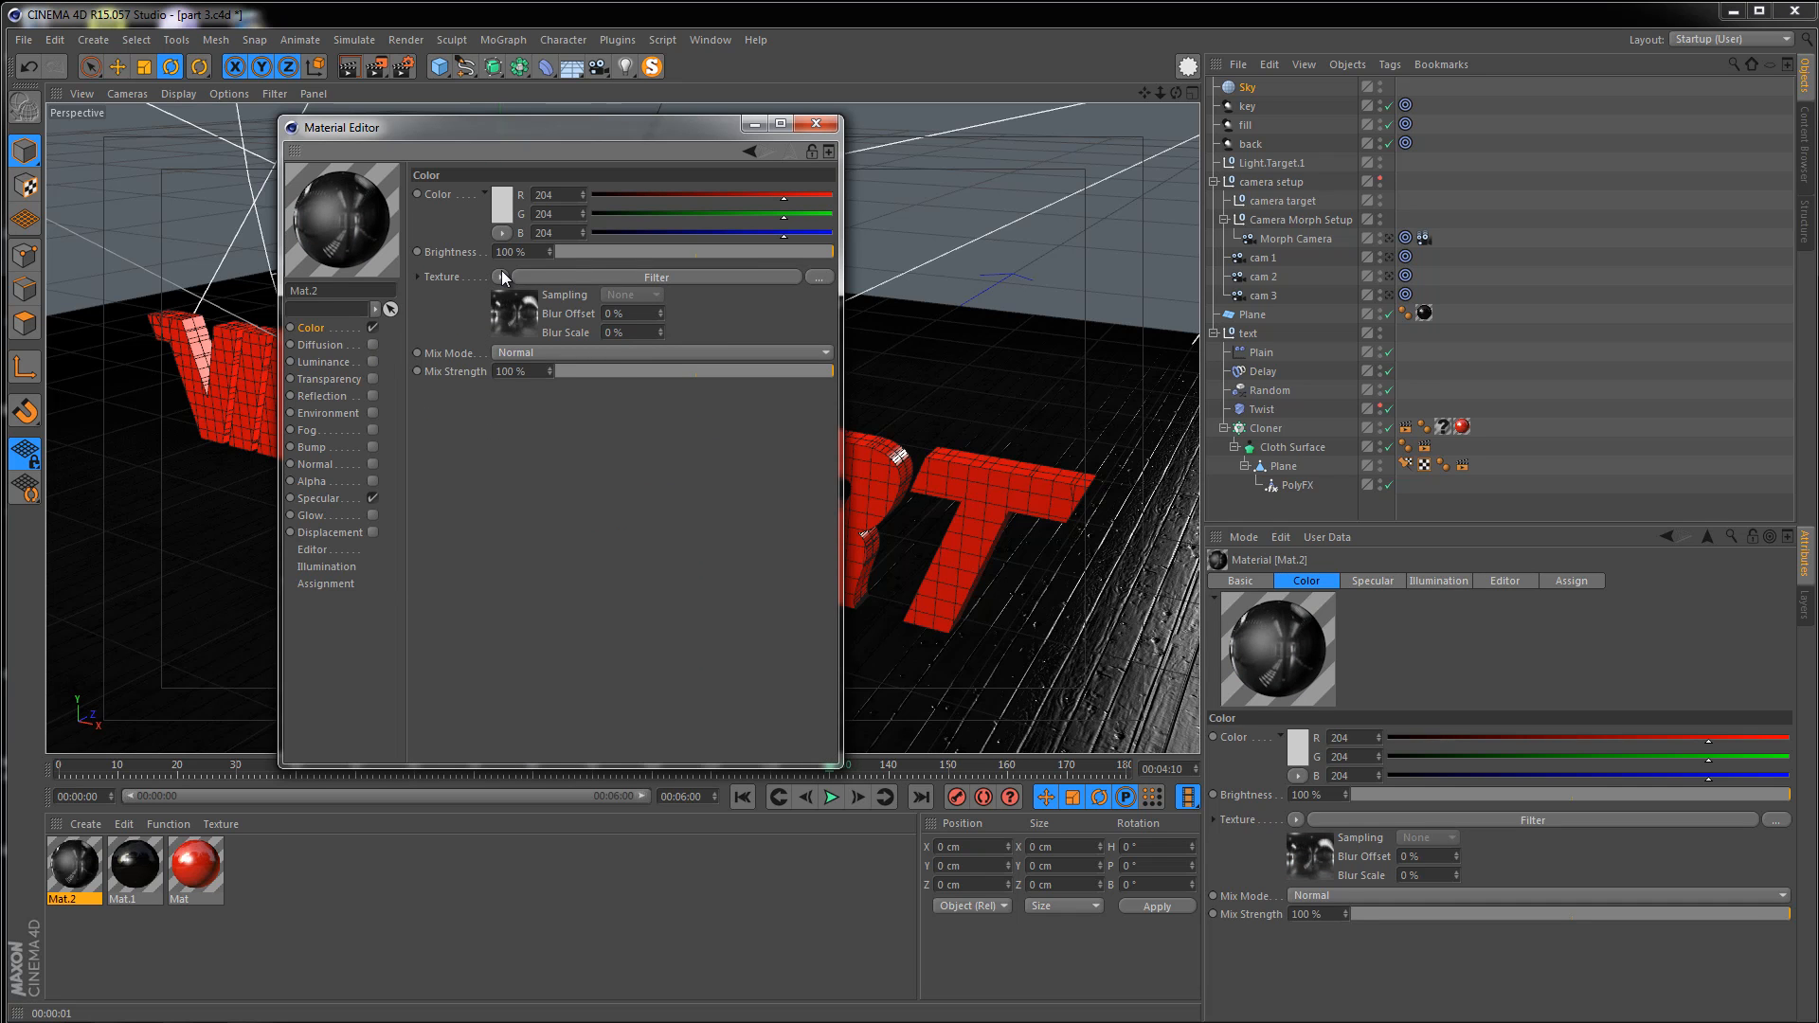
Enable Luminance with a copy of the filtered Studio color texture, turn off Specular, and close the editor
click(502, 274)
click(557, 383)
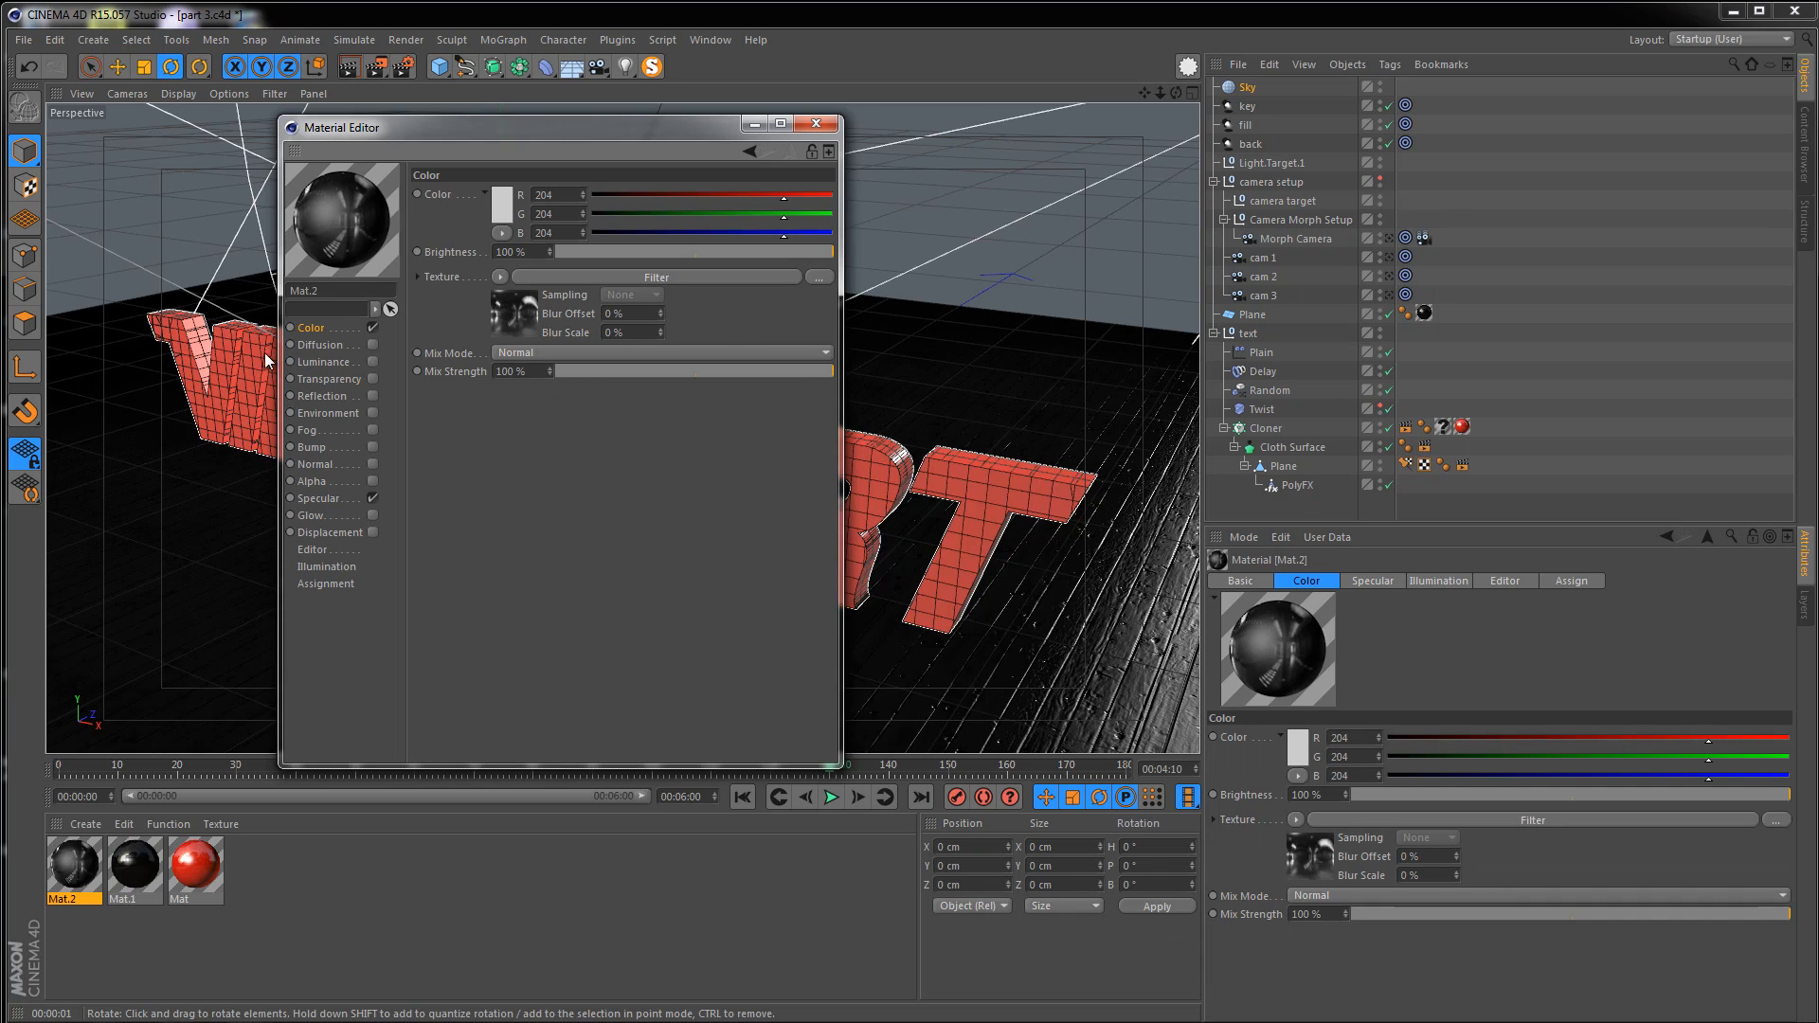
click(372, 362)
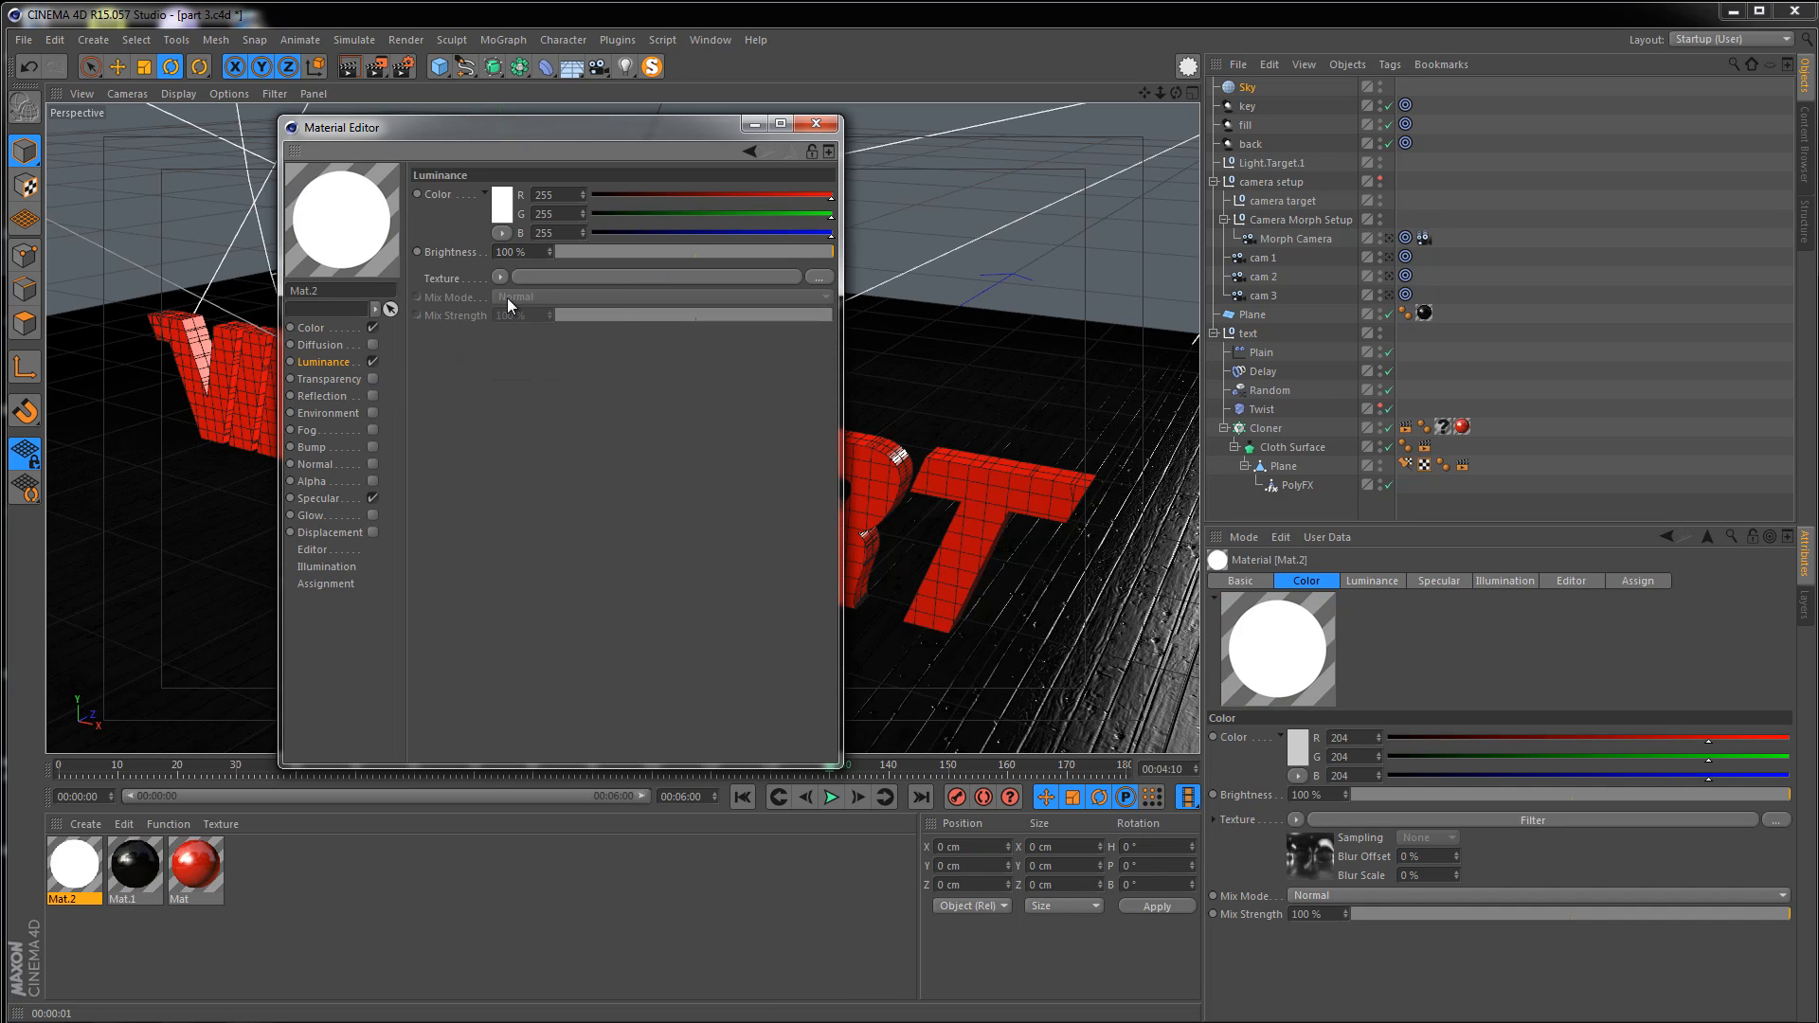
click(499, 278)
click(555, 373)
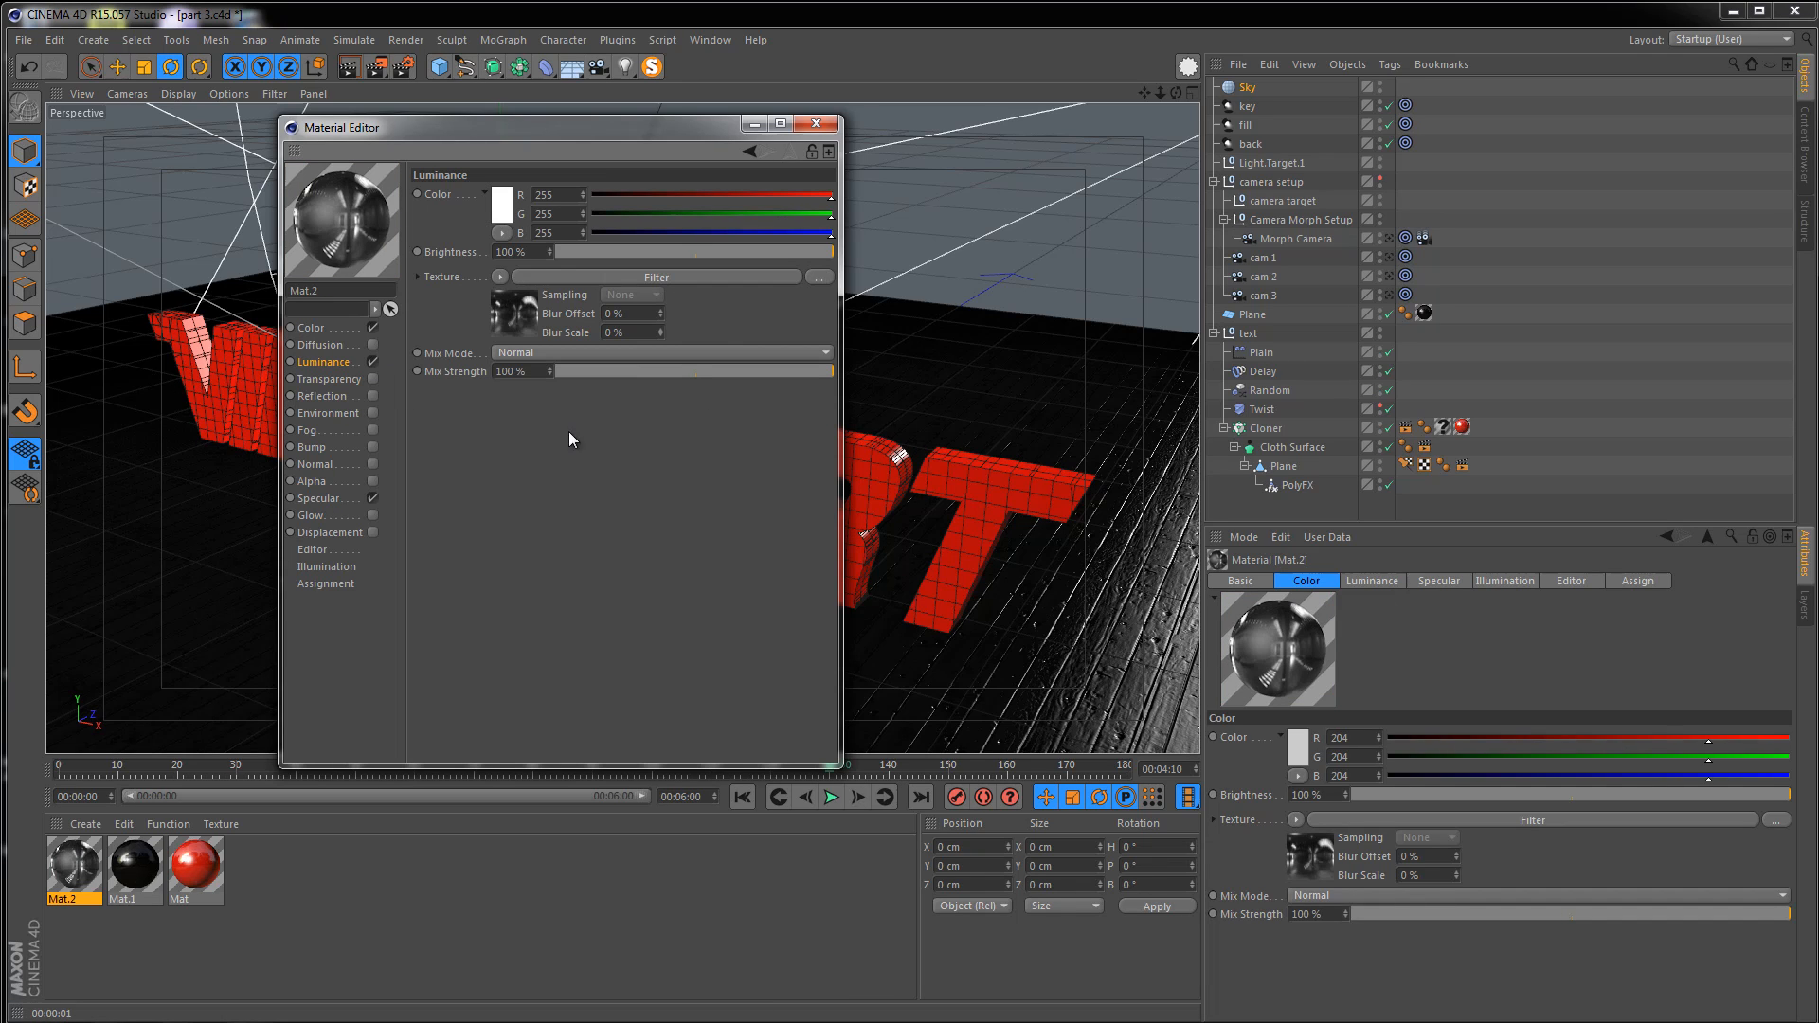
click(373, 498)
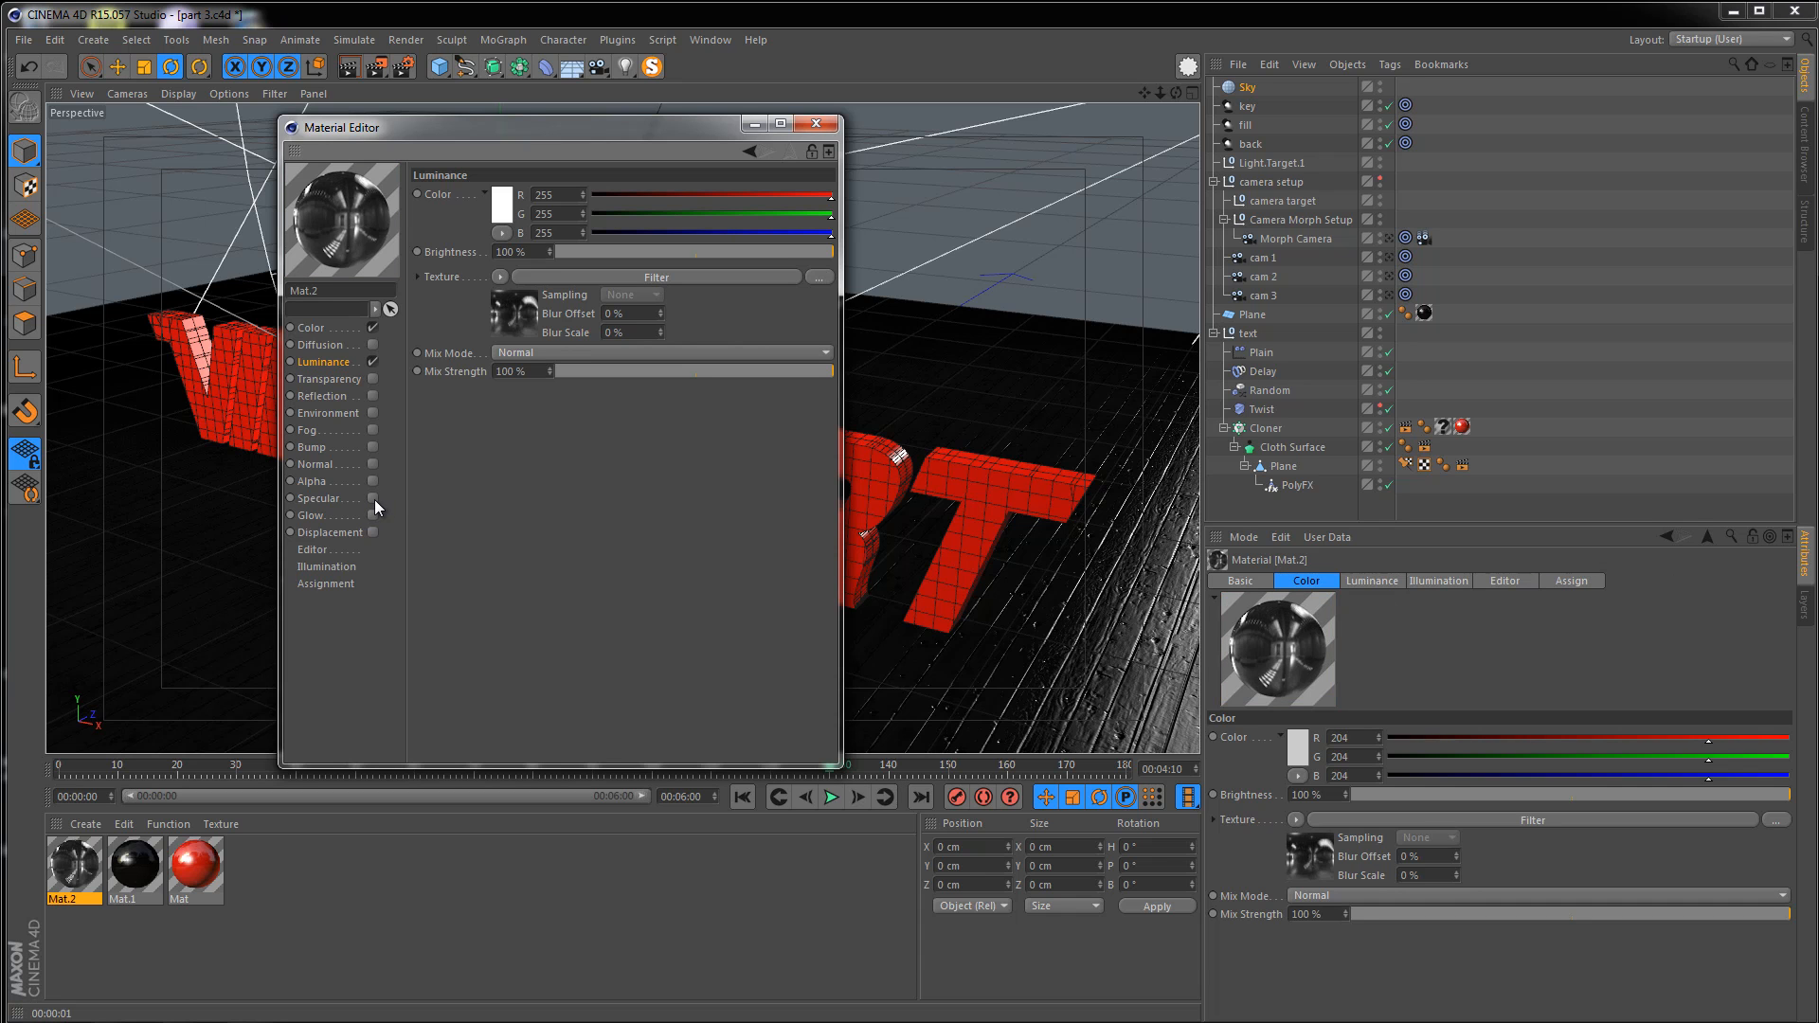
click(813, 124)
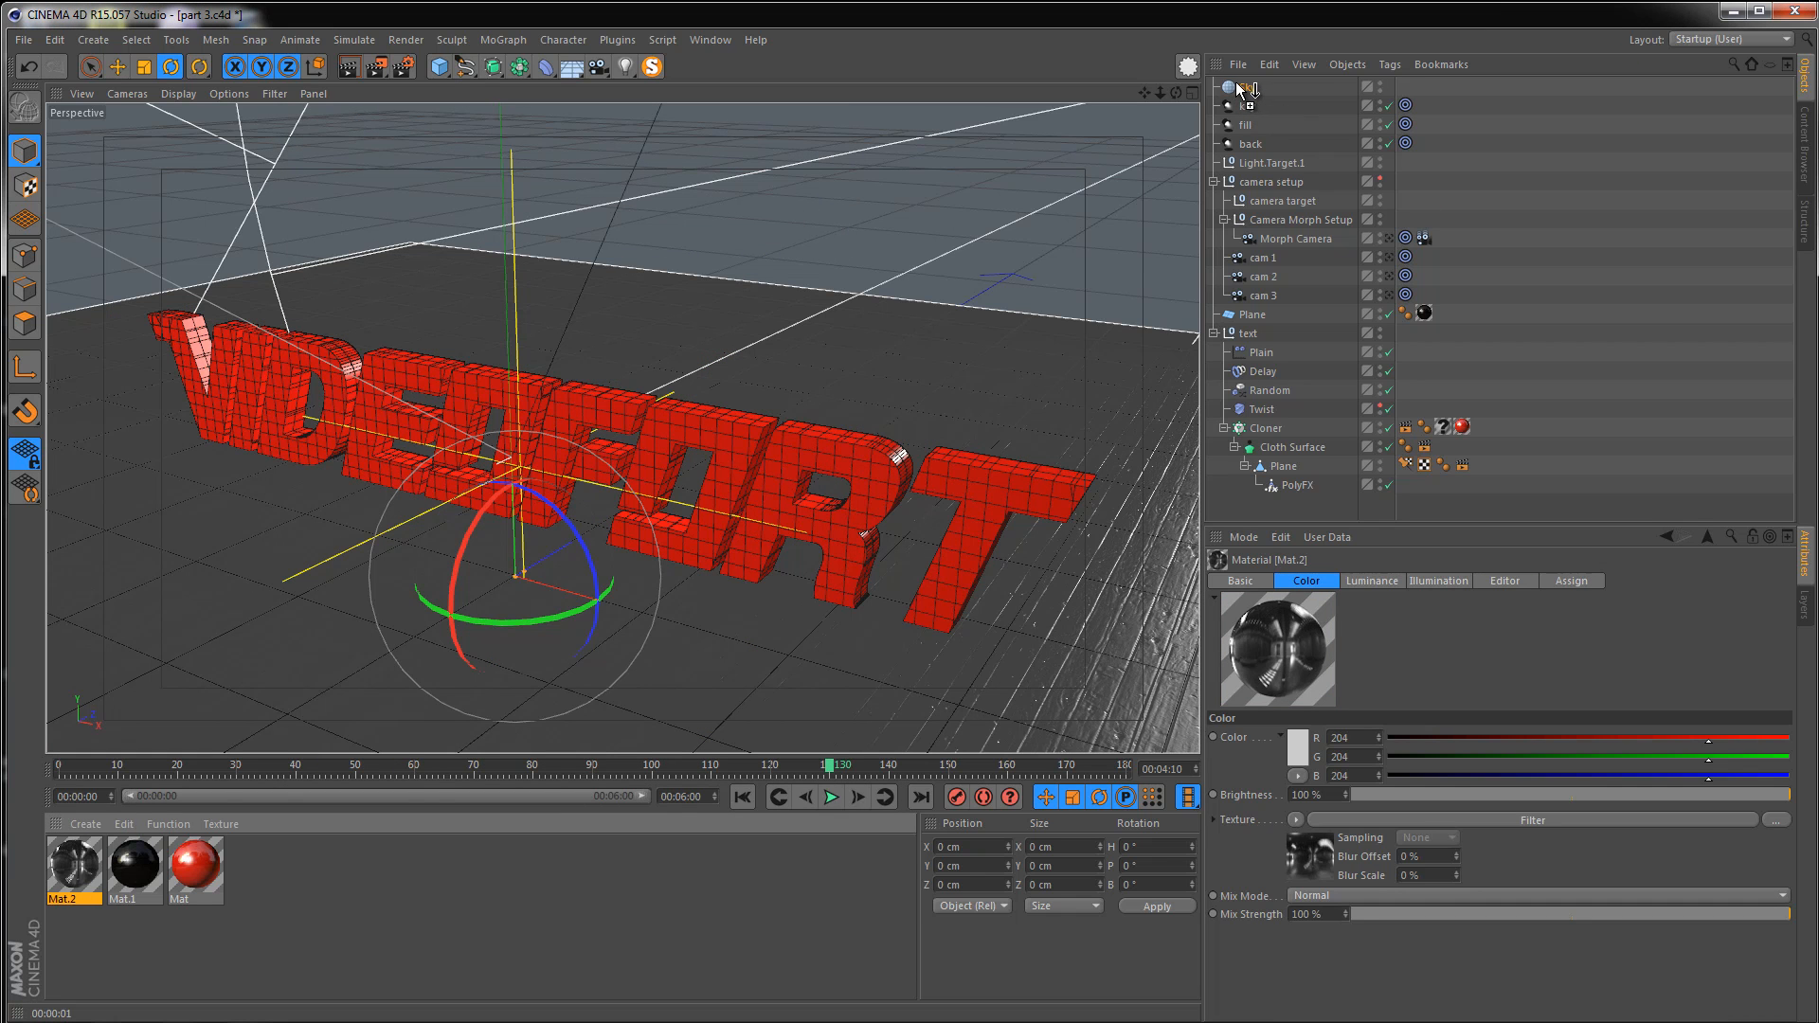
Apply the new material to the Sky object and render the viewport from two angles
drag(1241, 88, 1243, 87)
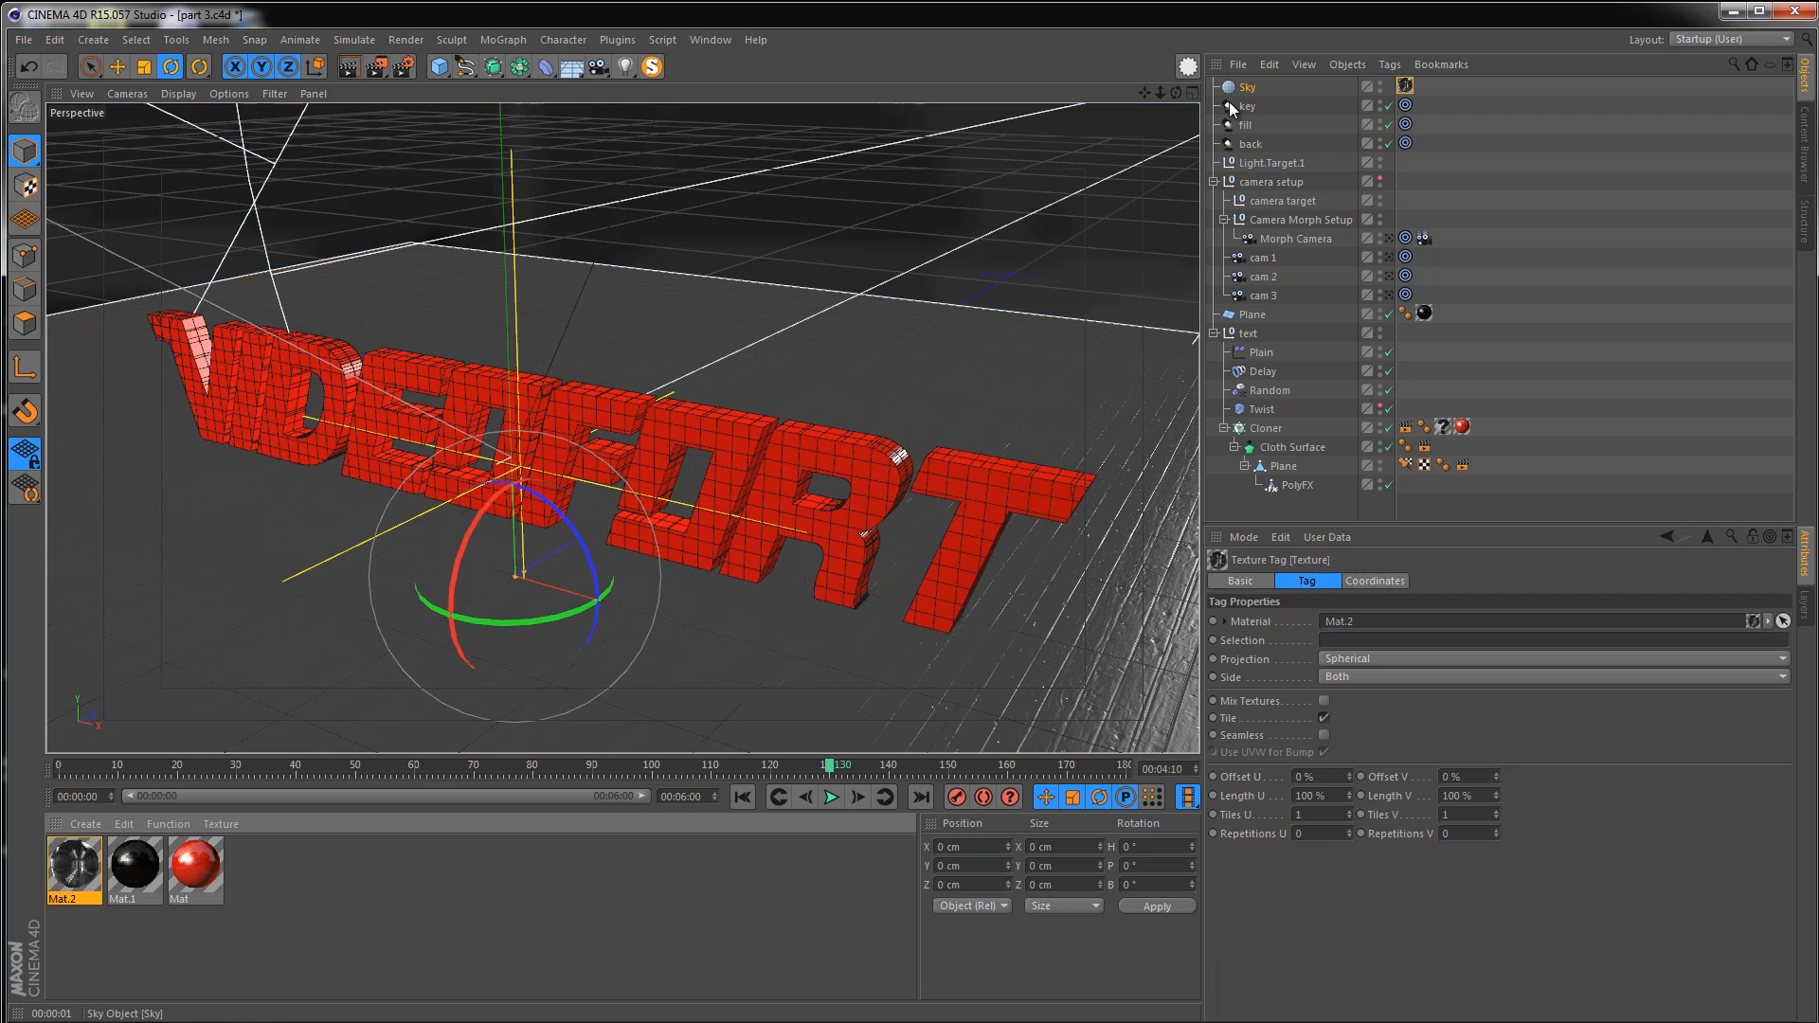
key(ctrl+r)
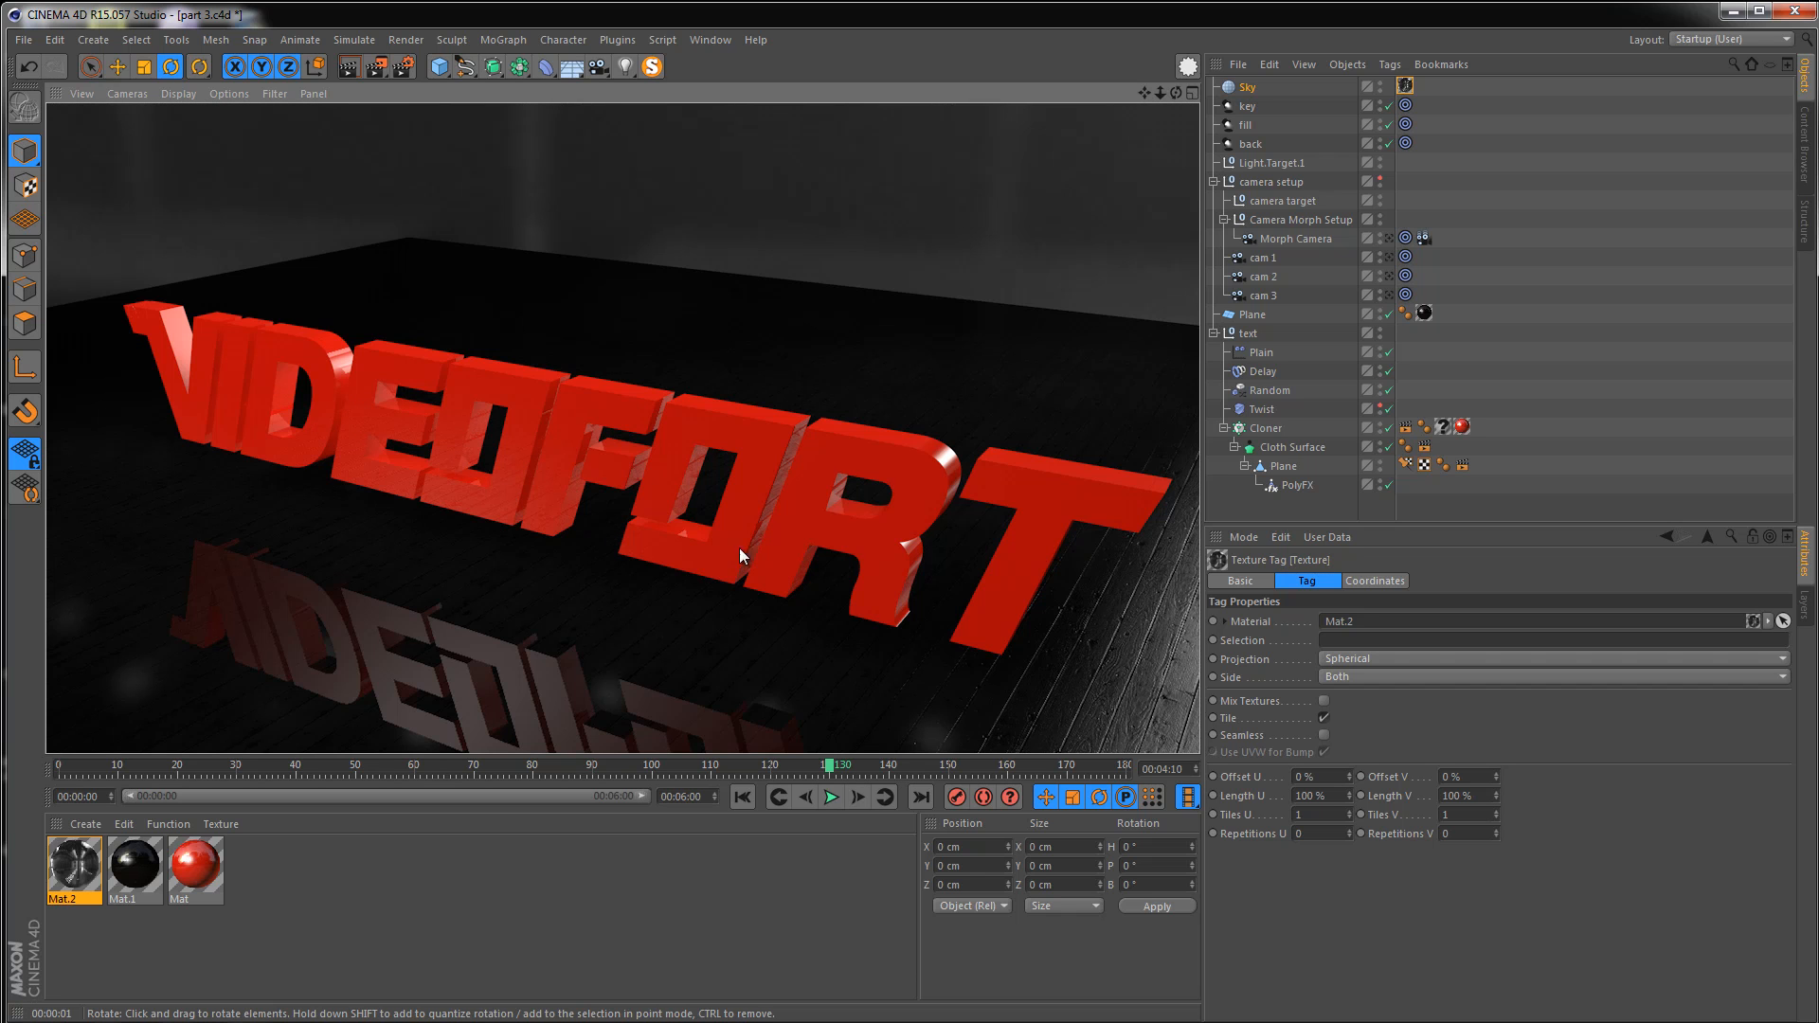
mouse_move(538, 447)
alt+mouse_down()
mouse_move(587, 497)
mouse_move(566, 424)
mouse_move(536, 503)
mouse_move(508, 453)
mouse_move(490, 455)
alt+mouse_up()
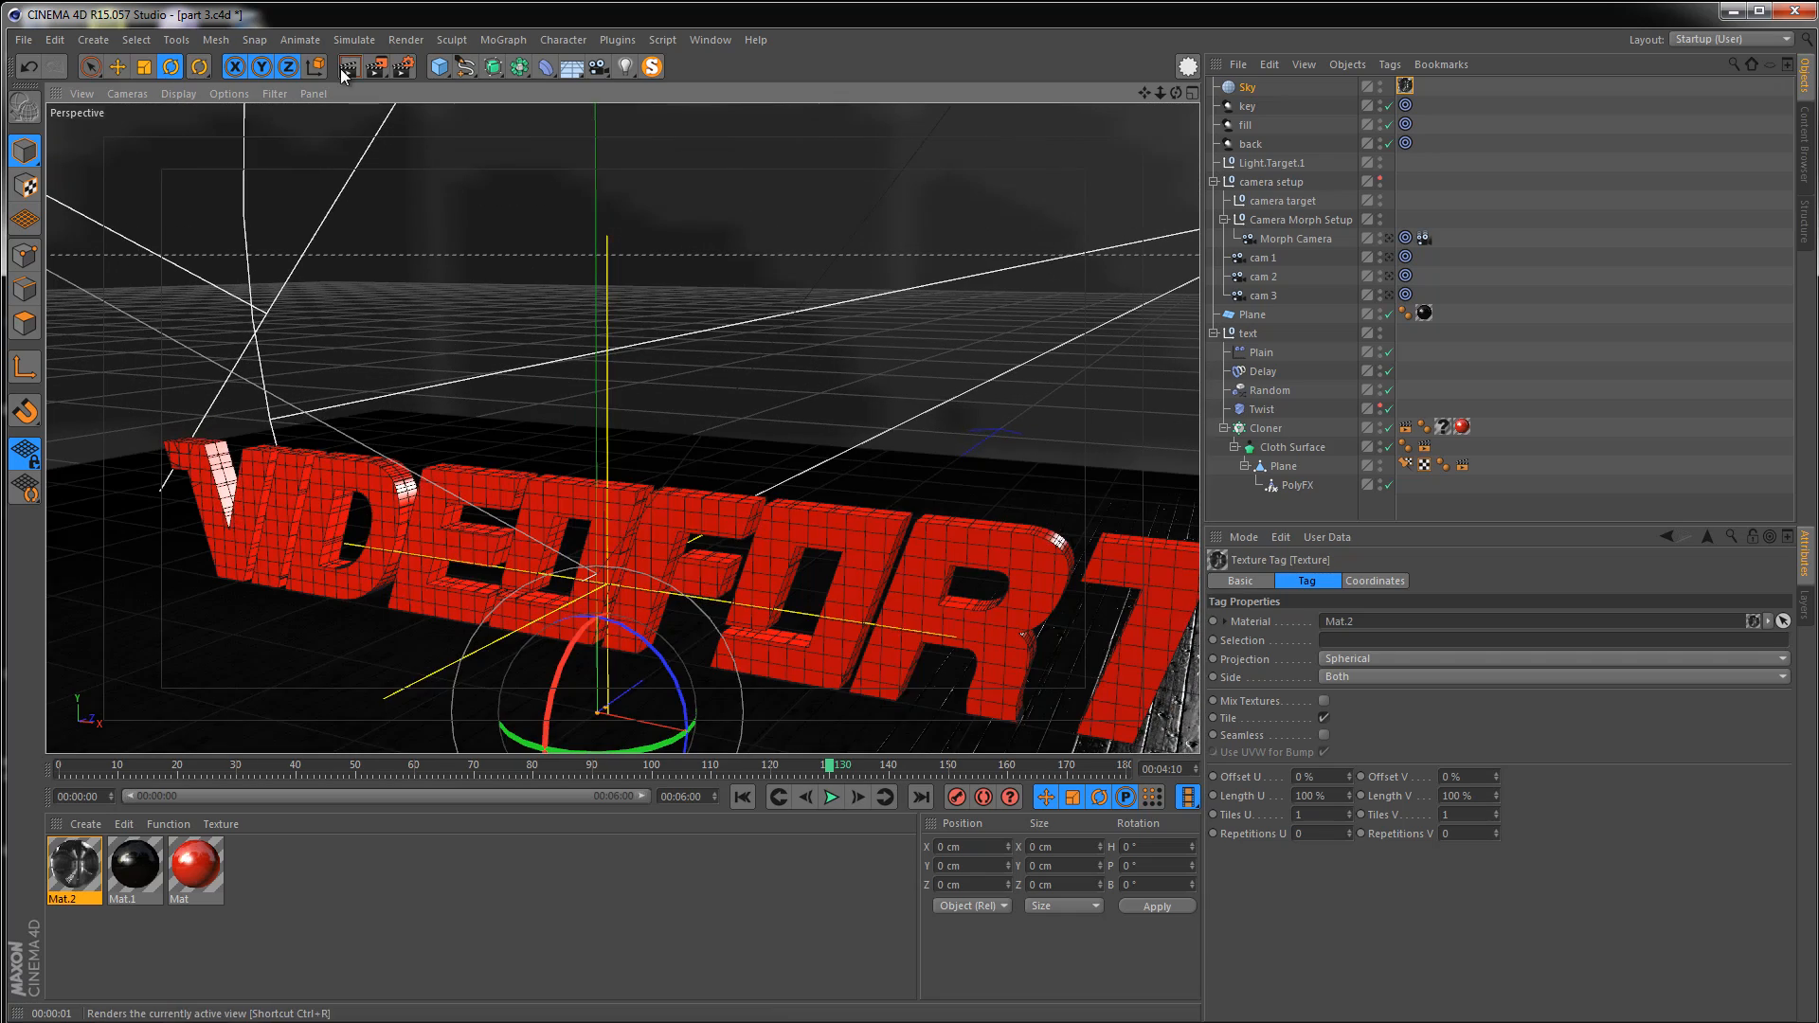
click(348, 67)
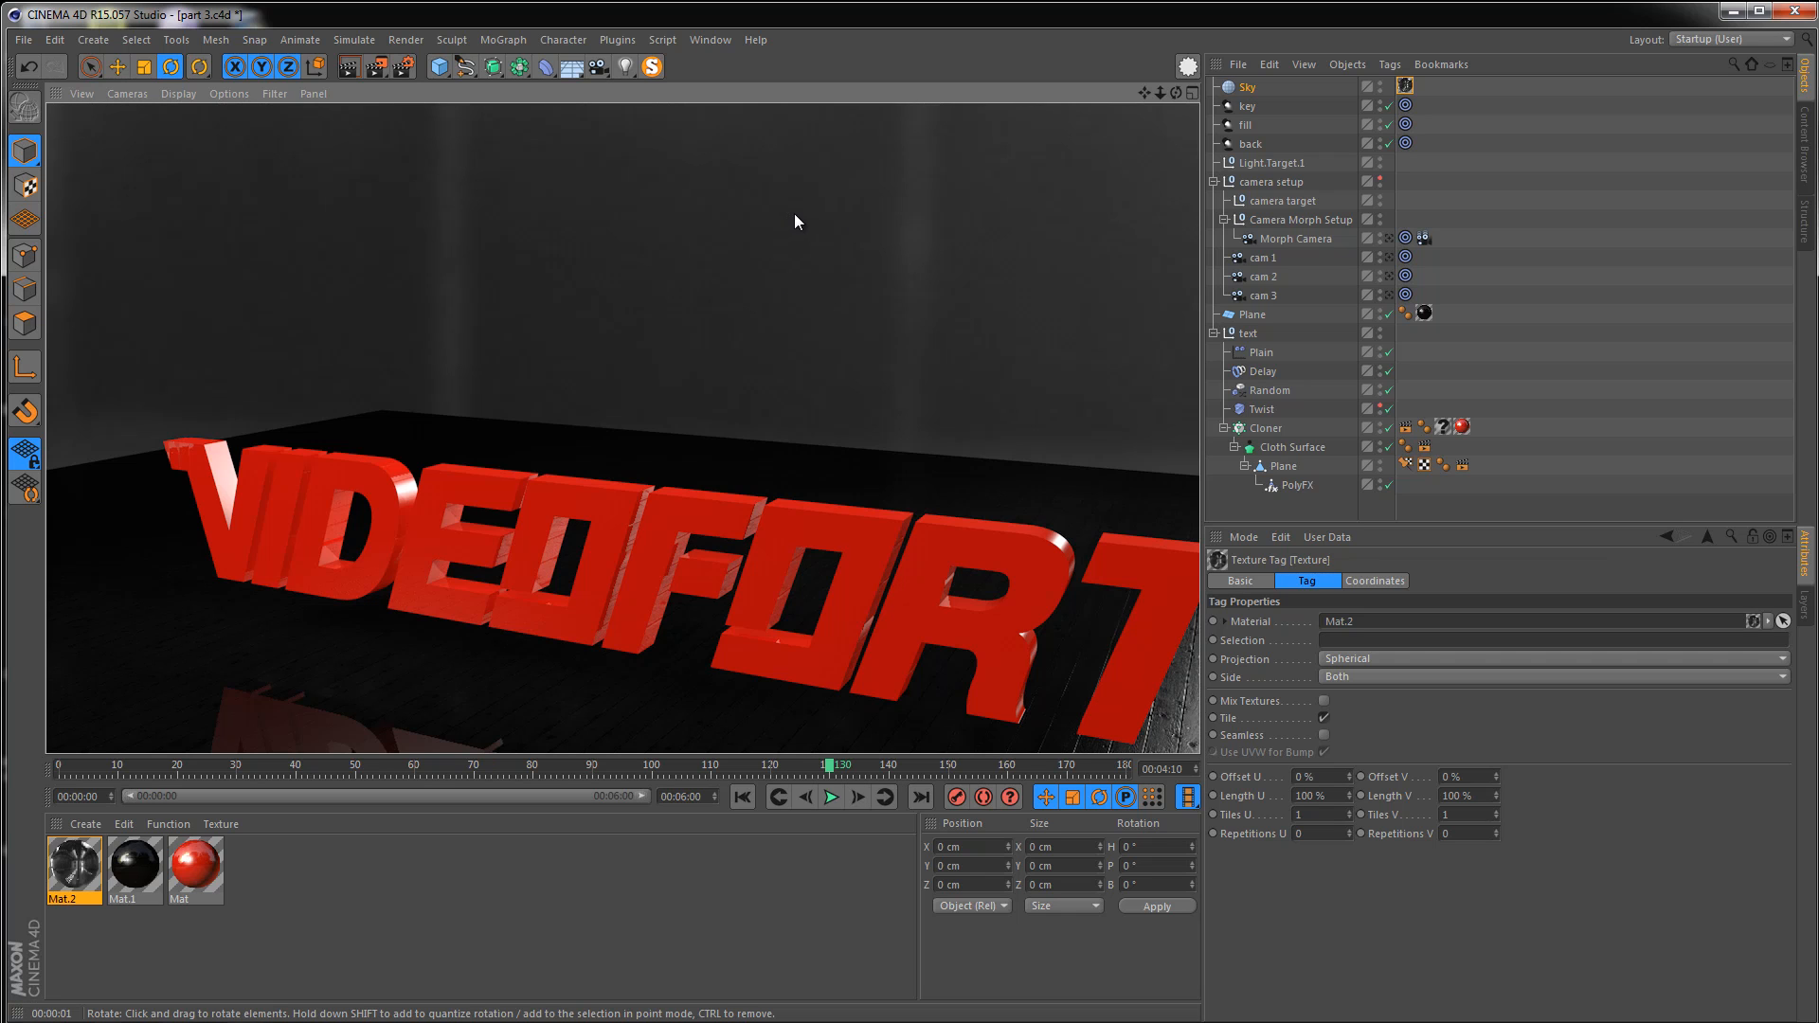
Add a Compositing tag to the Sky and turn off Seen by Camera
right_click(1239, 87)
mouse_move(1315, 99)
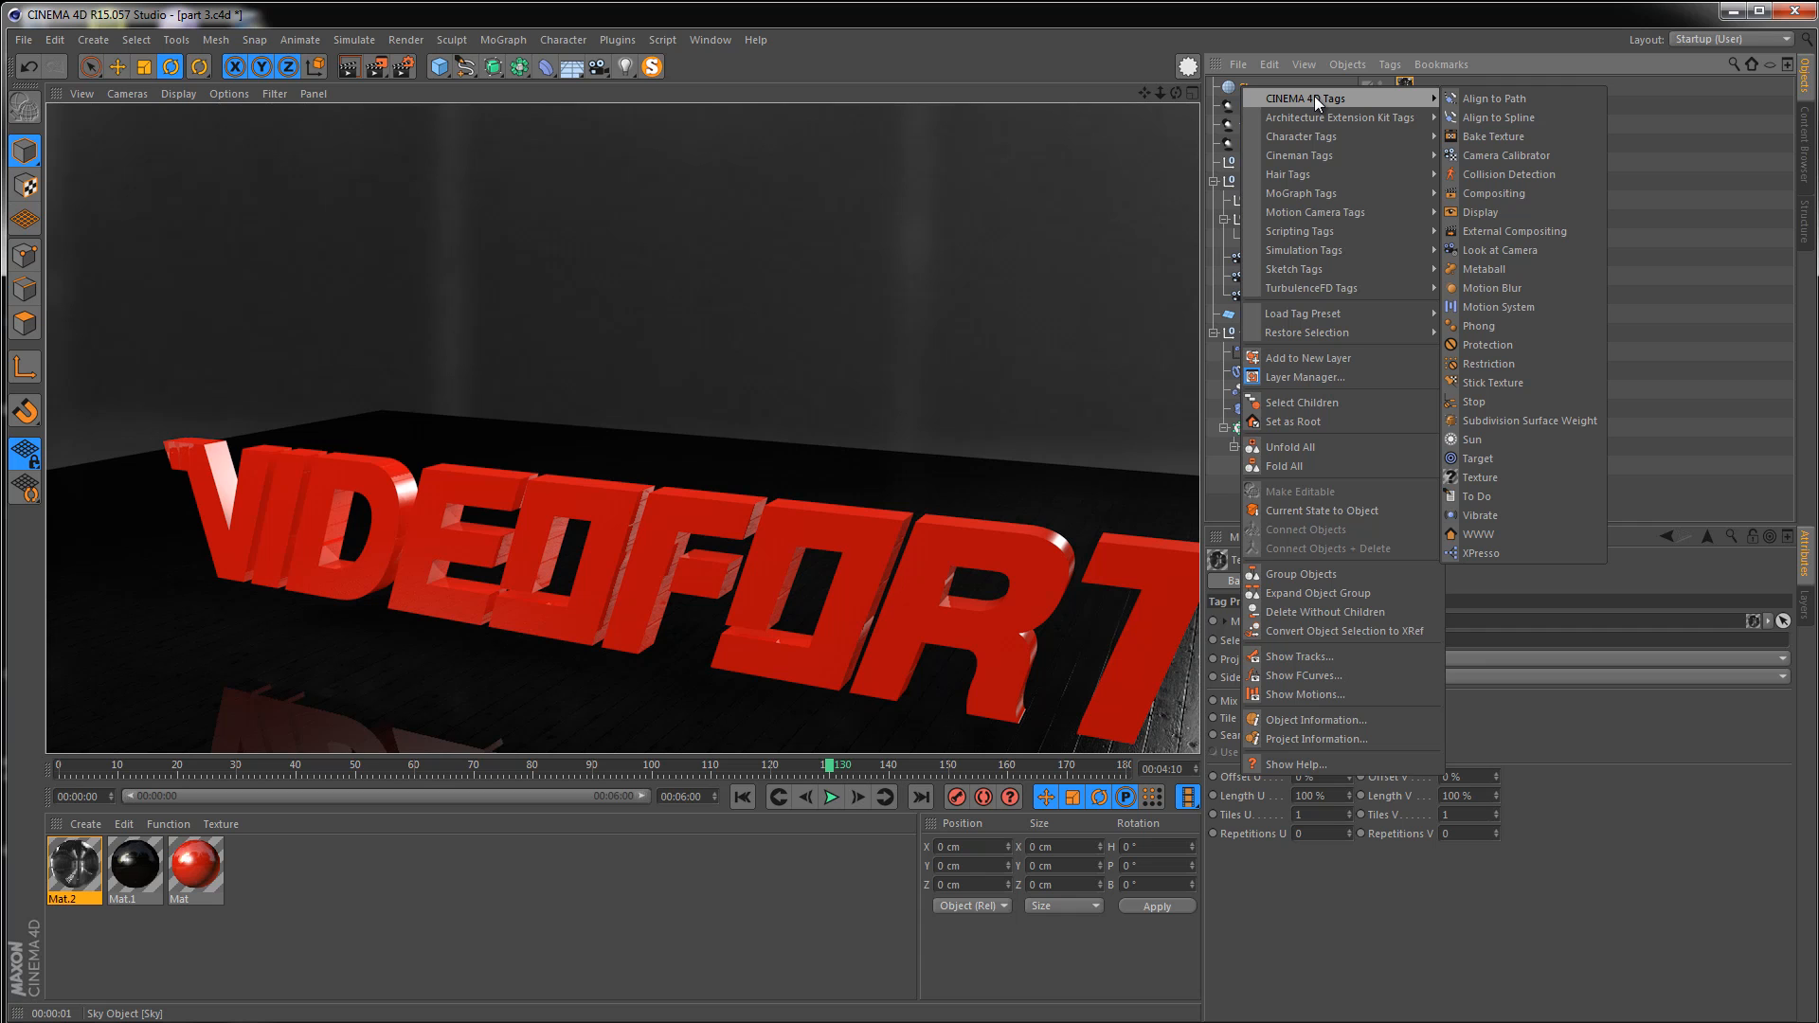
click(1521, 189)
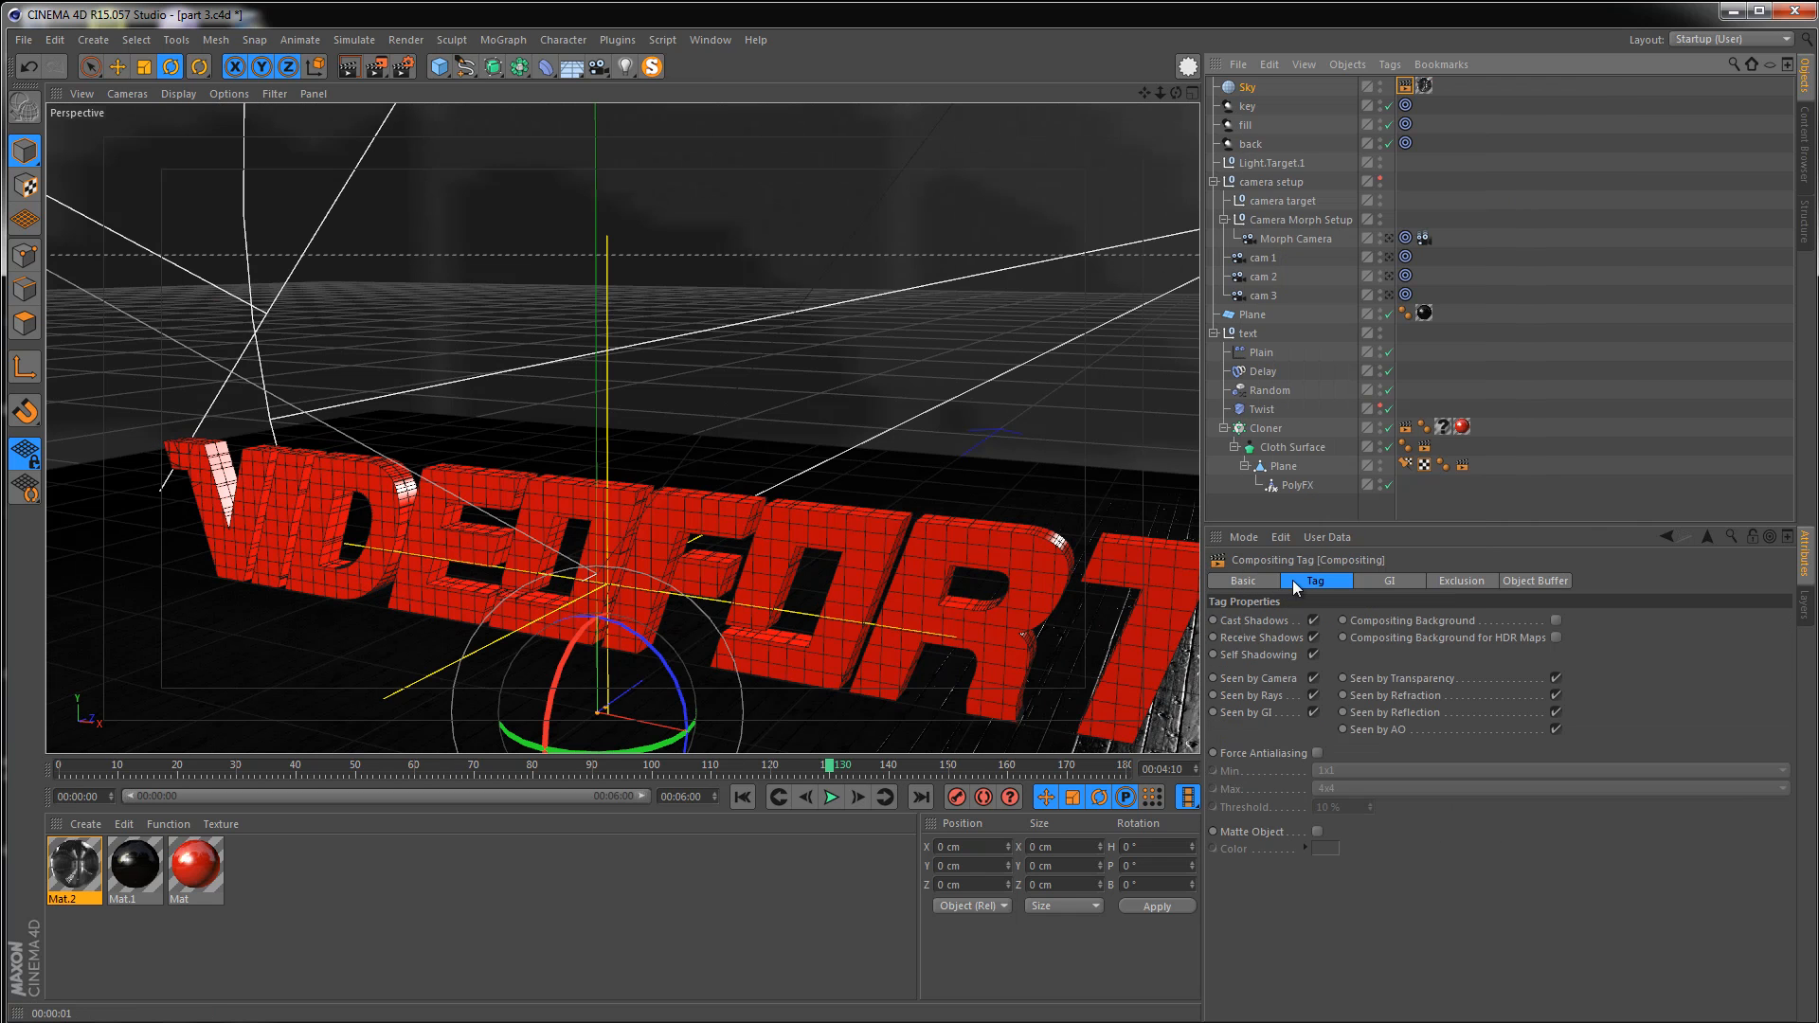
click(1313, 679)
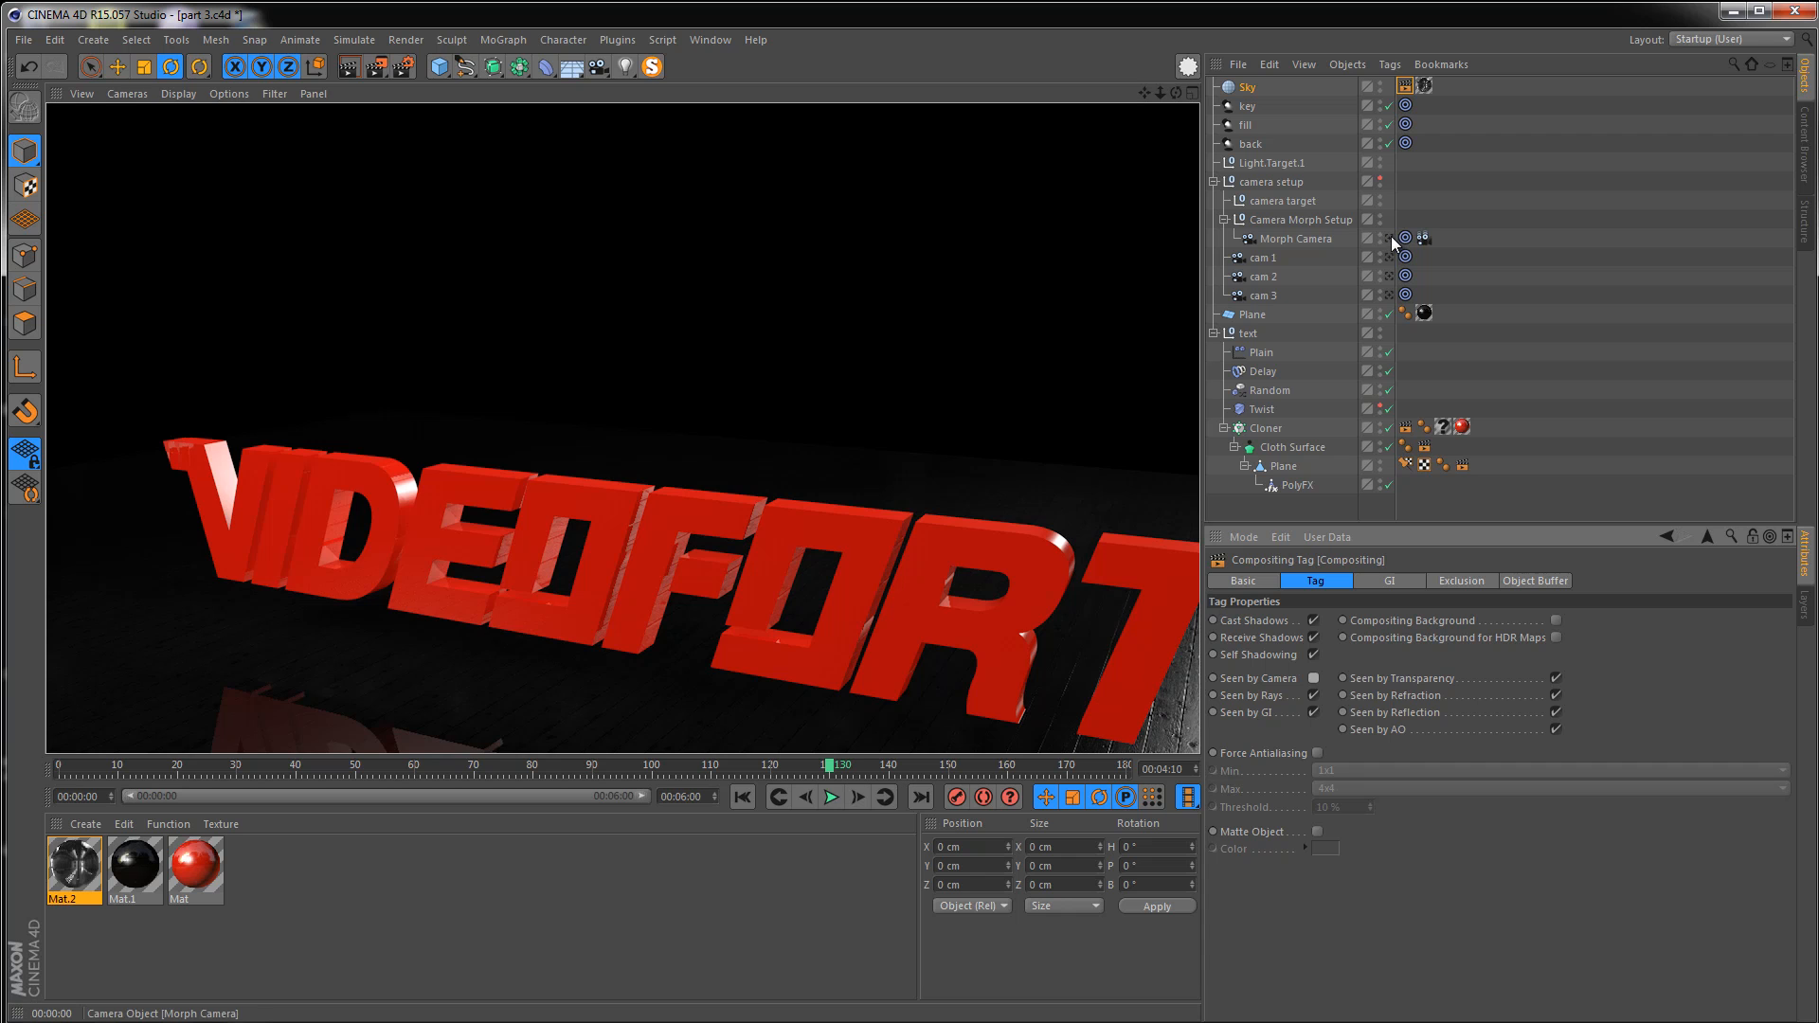
Switch the viewport to the Morph Camera and render it
click(1388, 238)
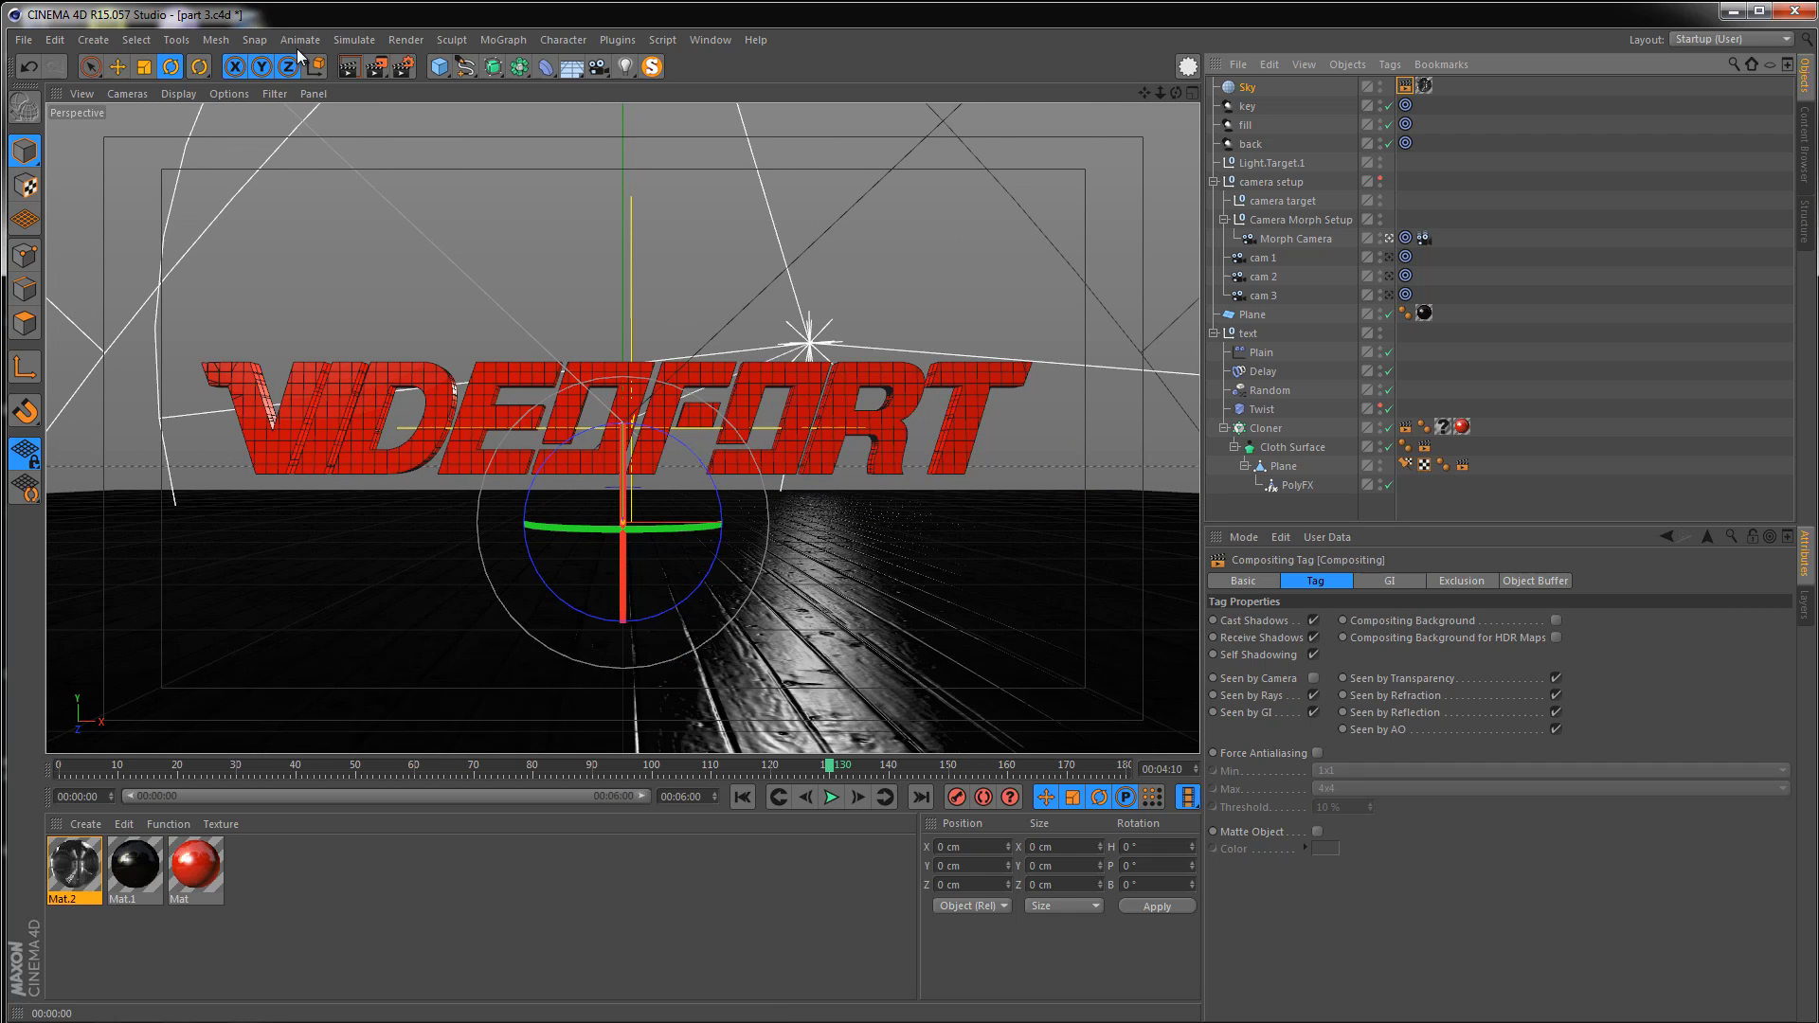
click(350, 76)
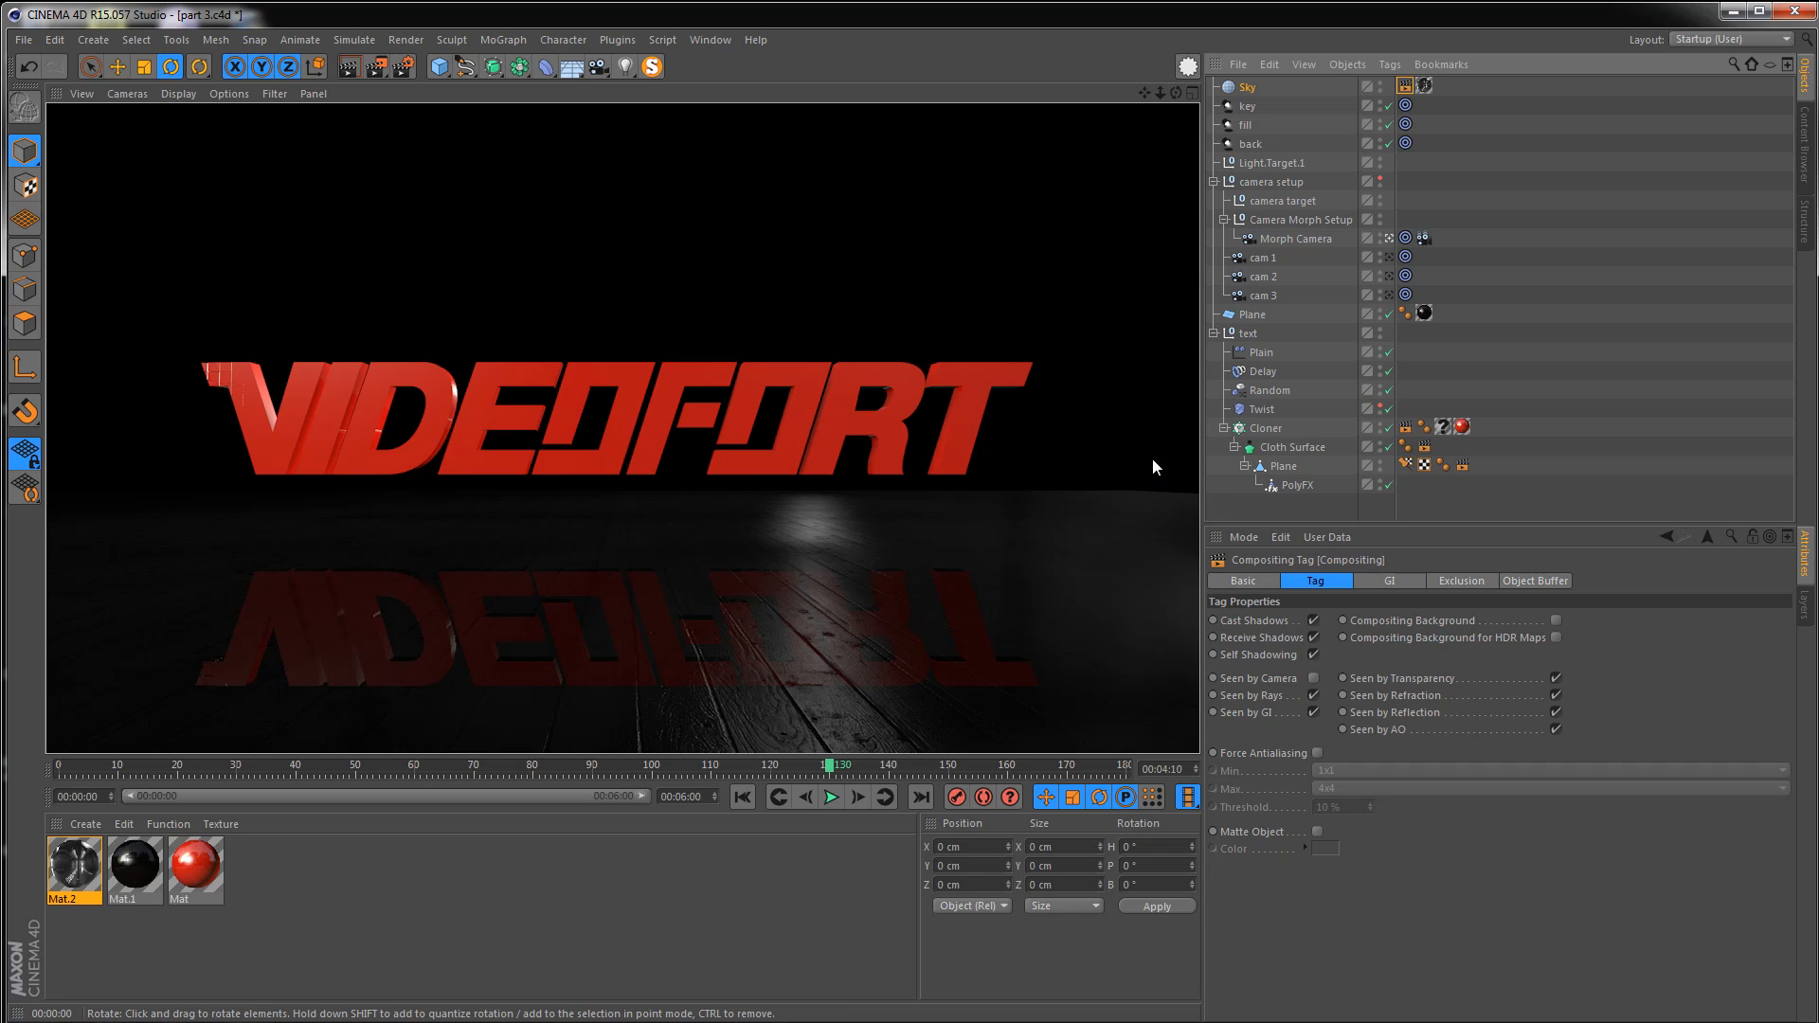
Compare the render with the reference video test 2, then close the video
key(alt+Tab)
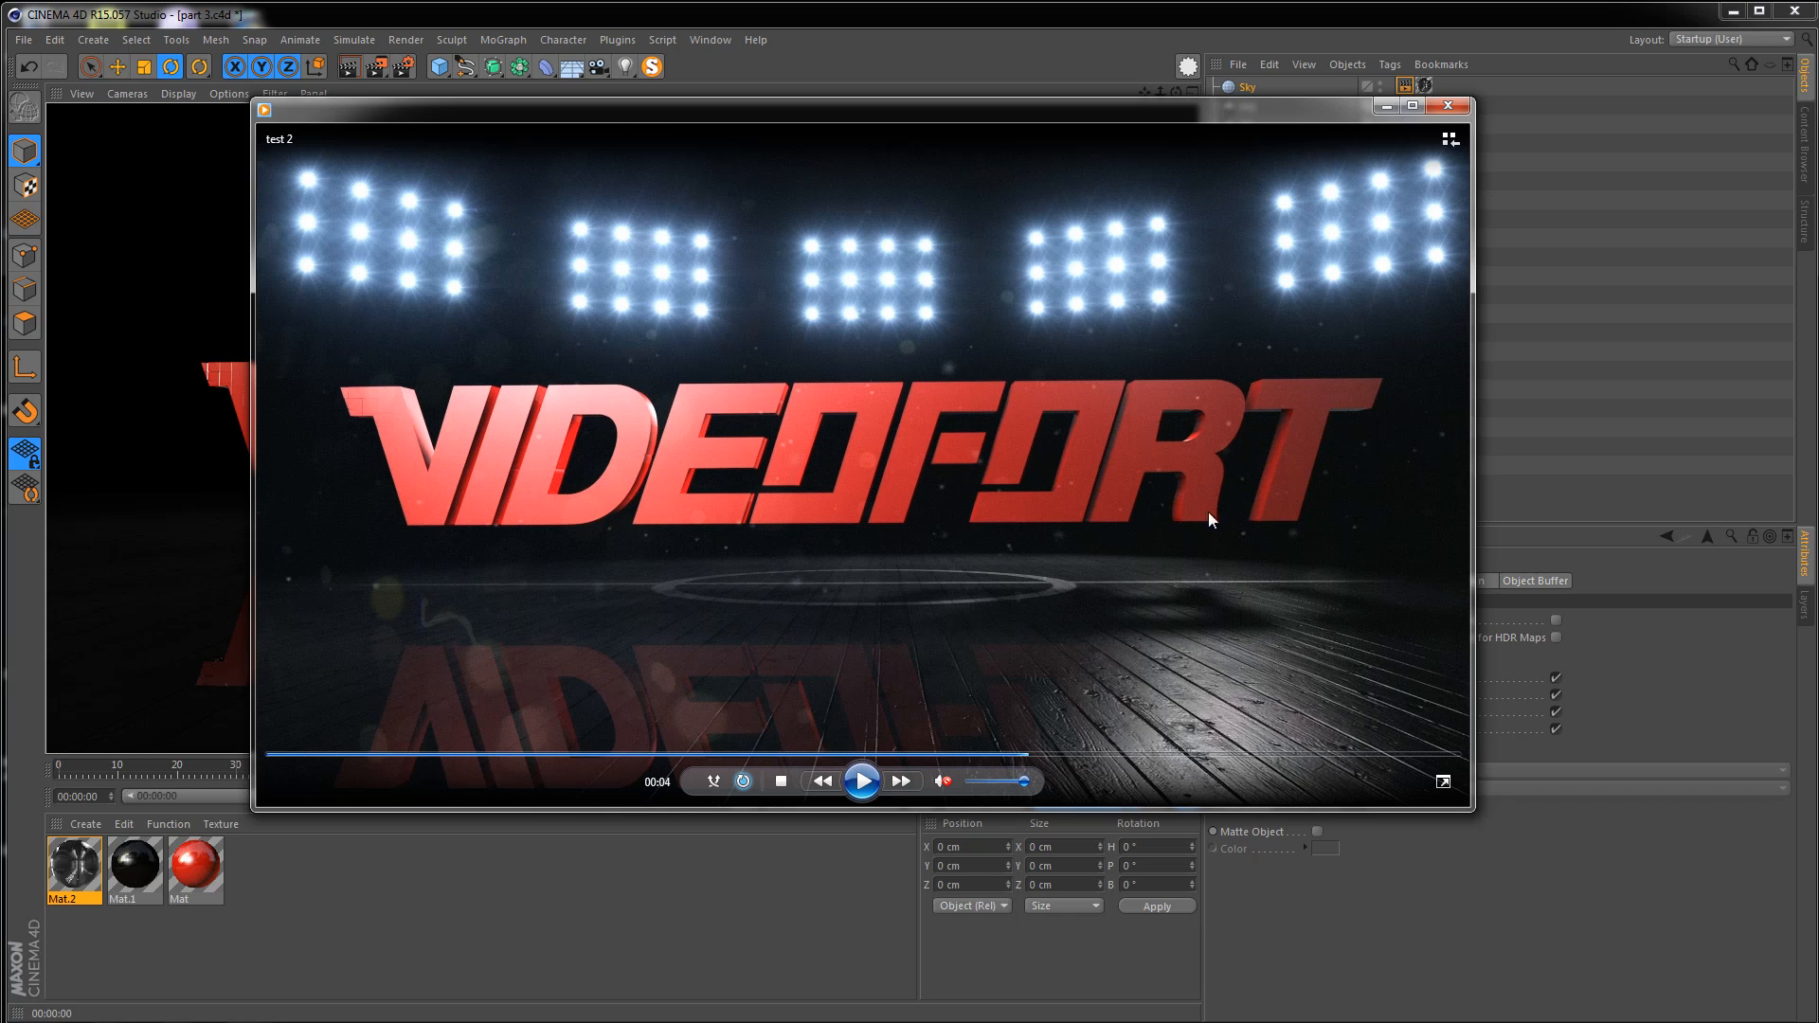
click(1444, 107)
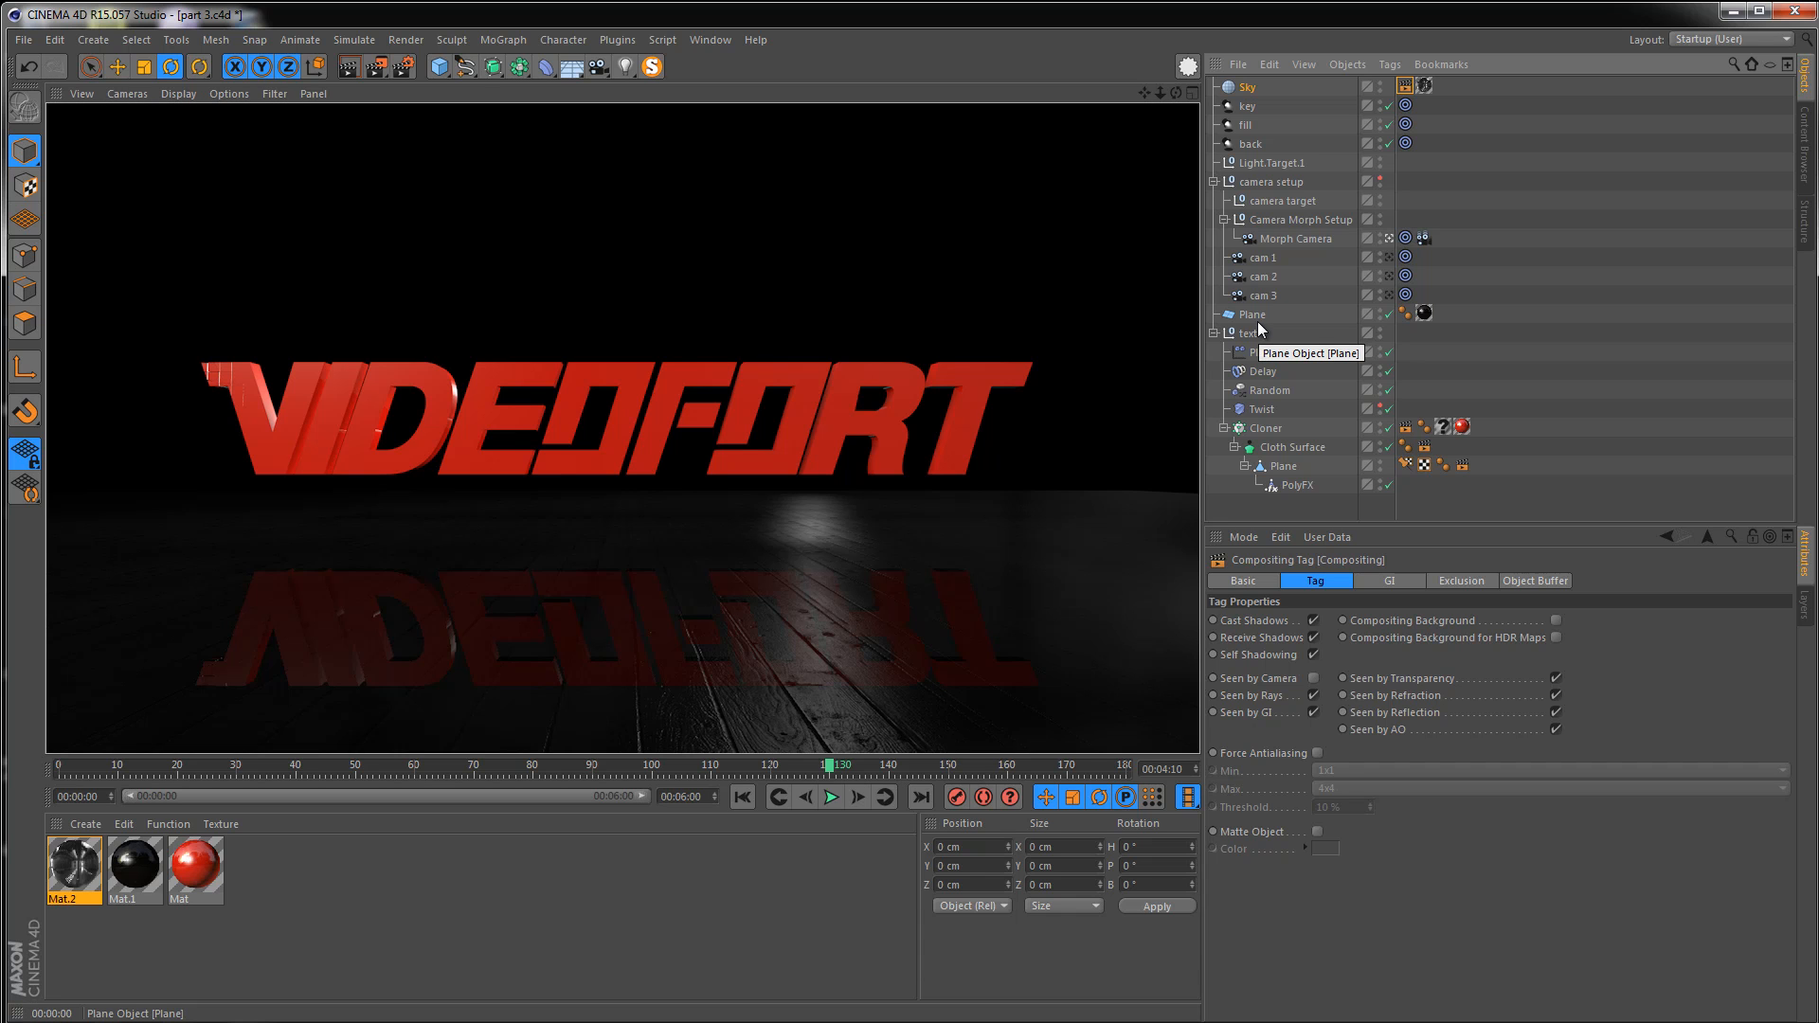
Add the Plane to the exclusion list of the Sky's Compositing tag and render the viewport
click(1407, 89)
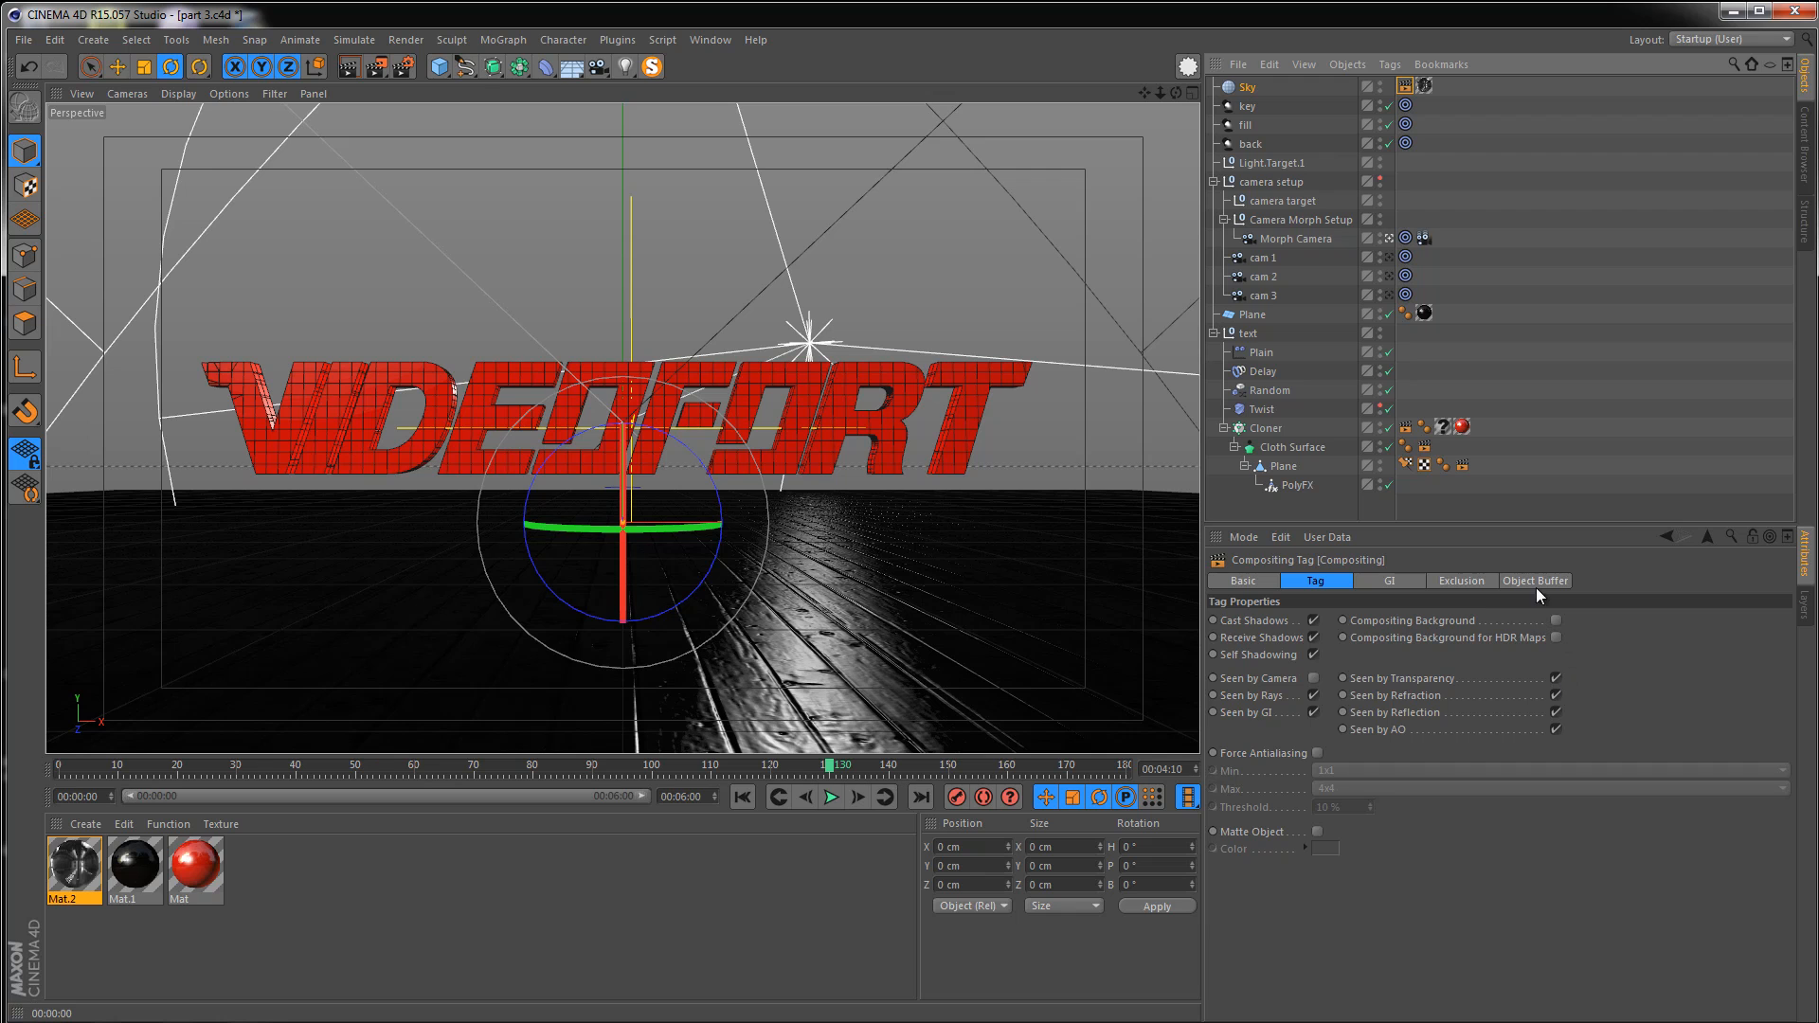
click(1460, 582)
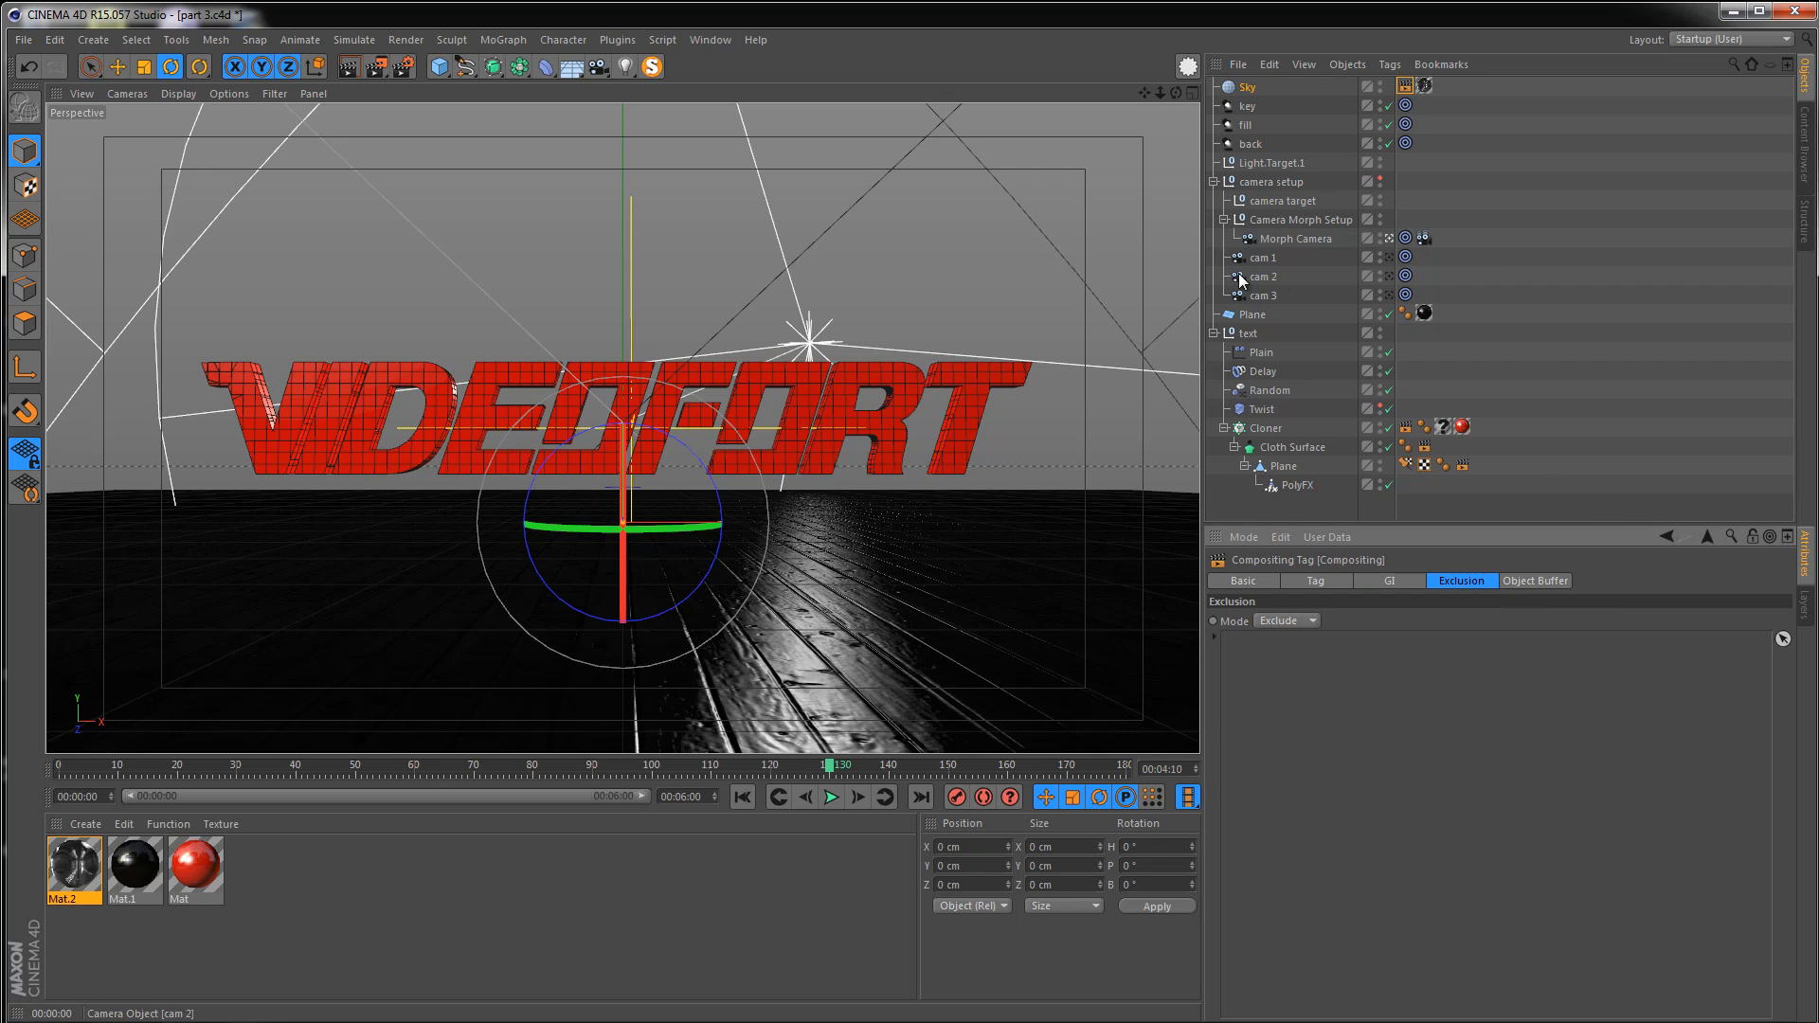
drag(1252, 322, 1264, 678)
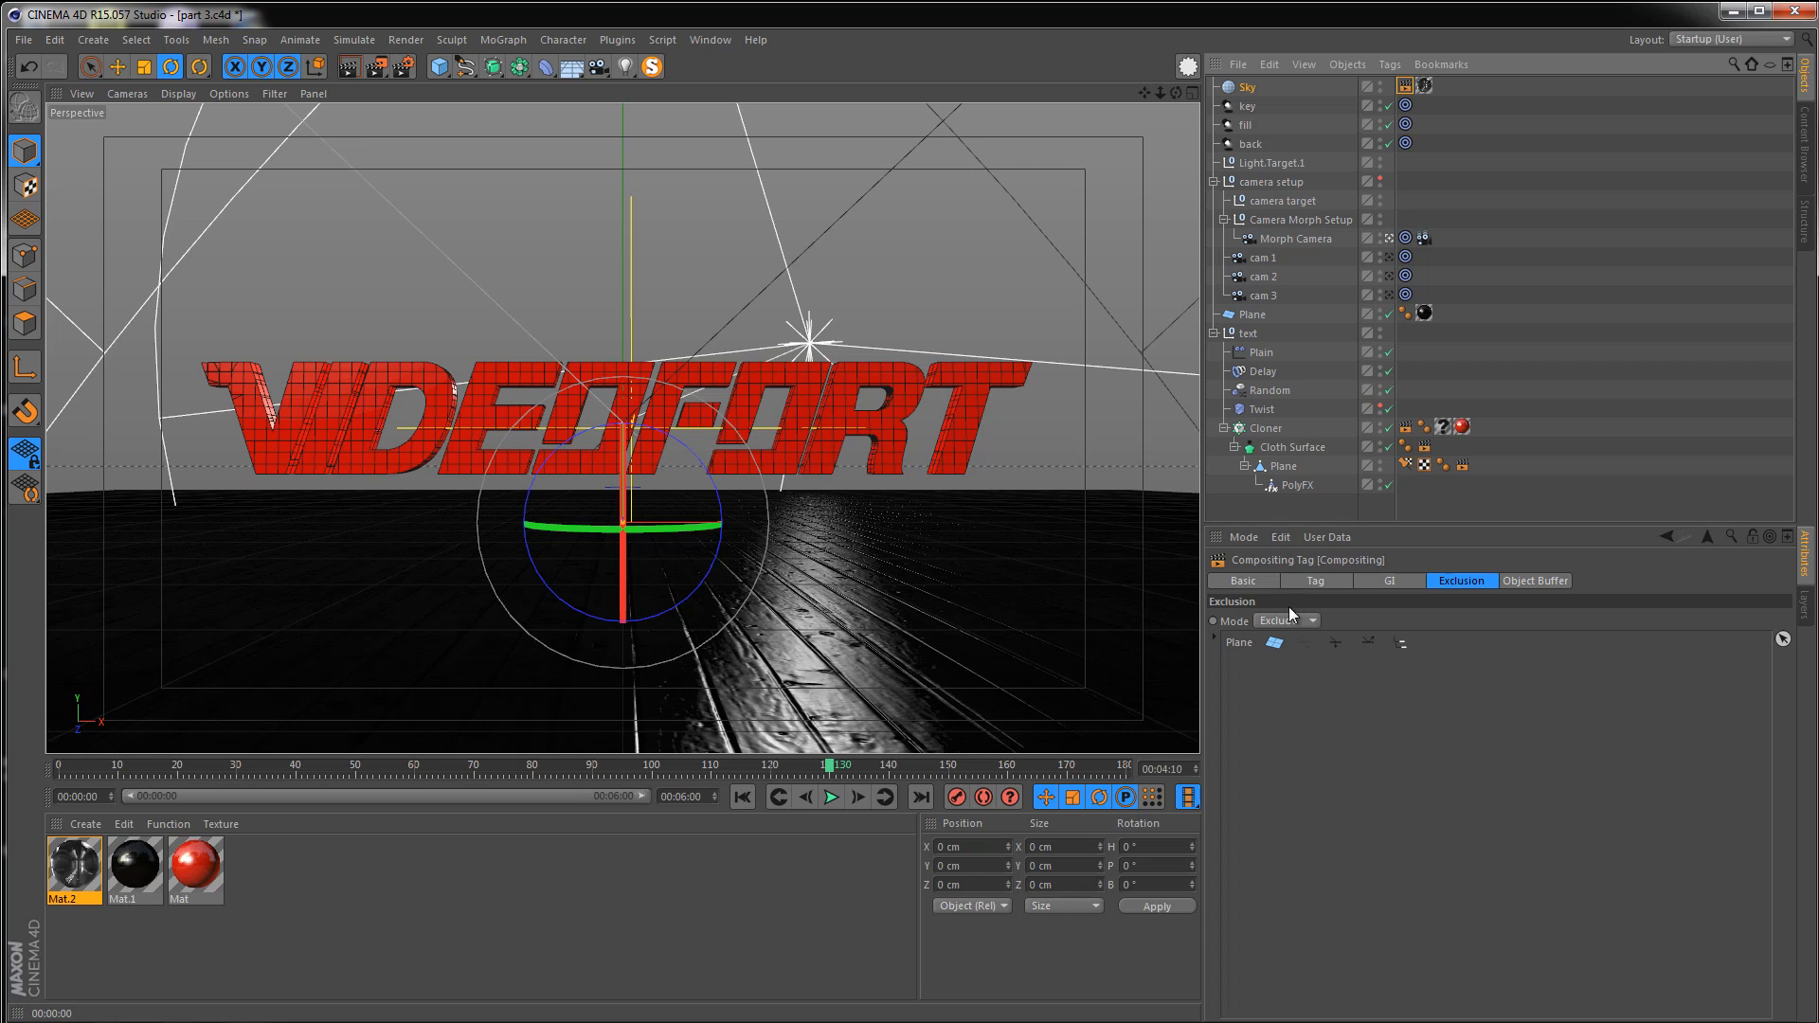
click(347, 67)
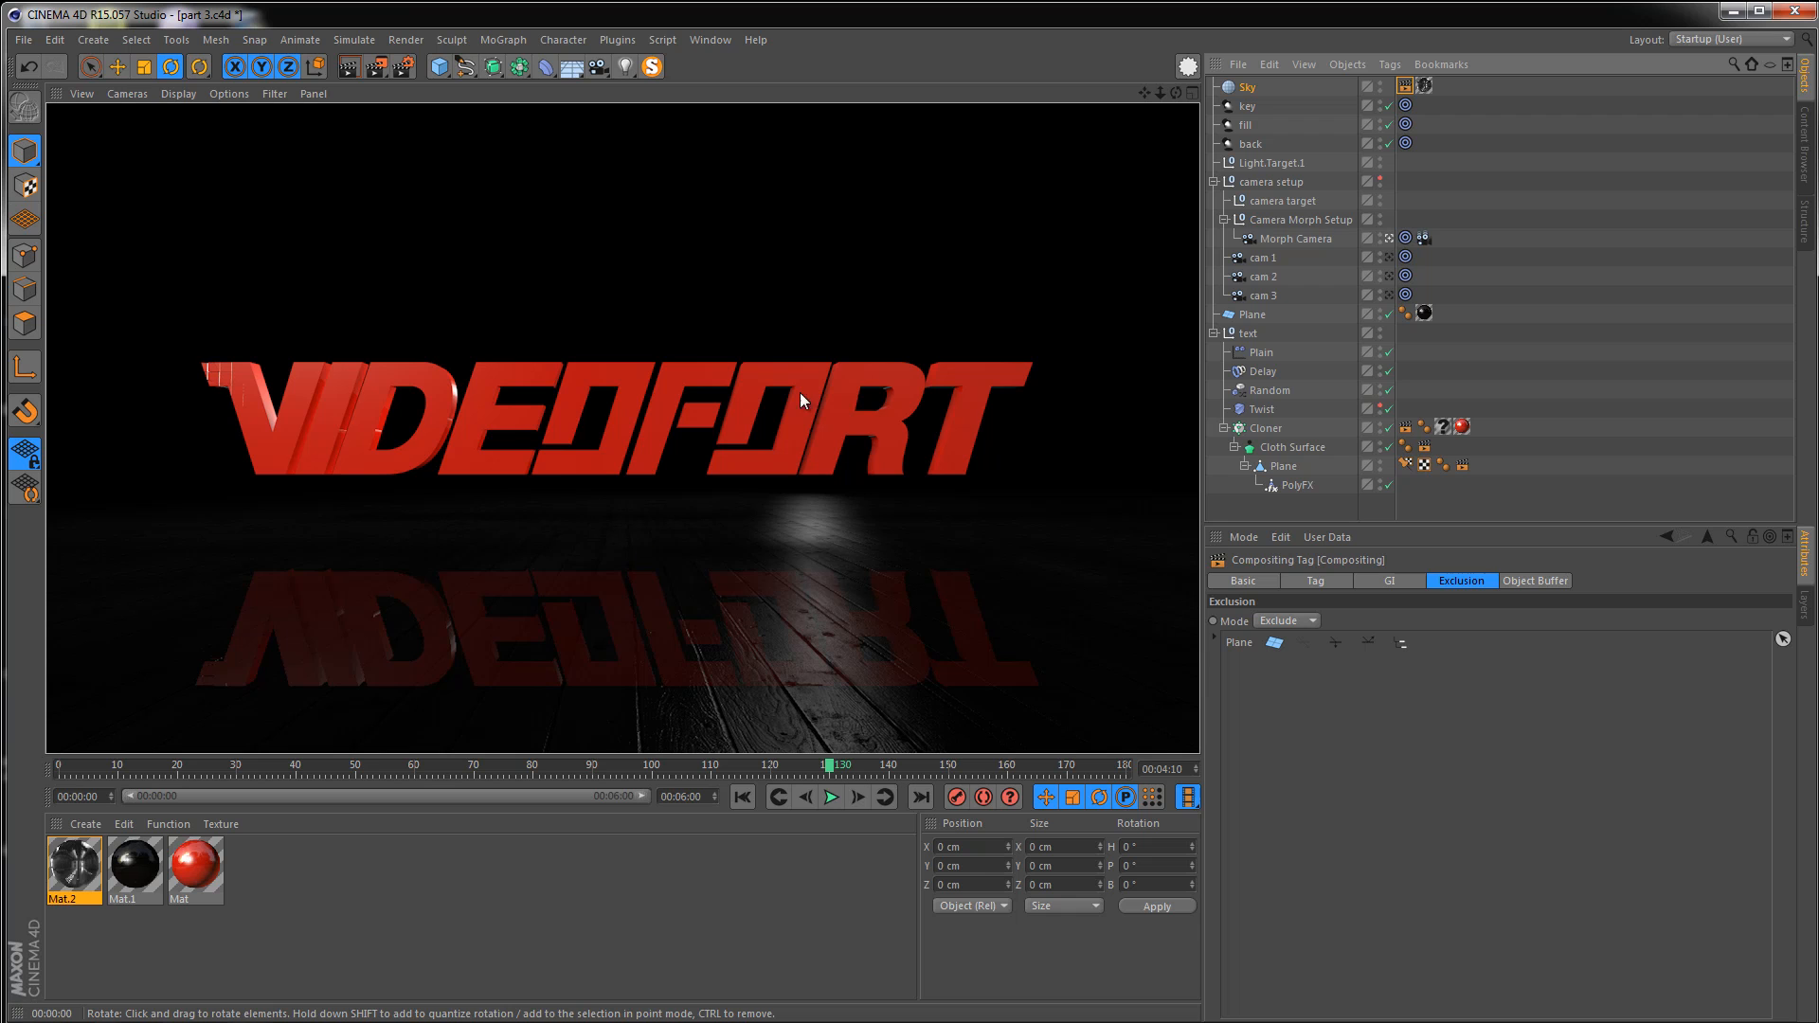
Set render anti-aliasing to Best with a maximum level of 2x2 and a threshold of 5 %
click(402, 68)
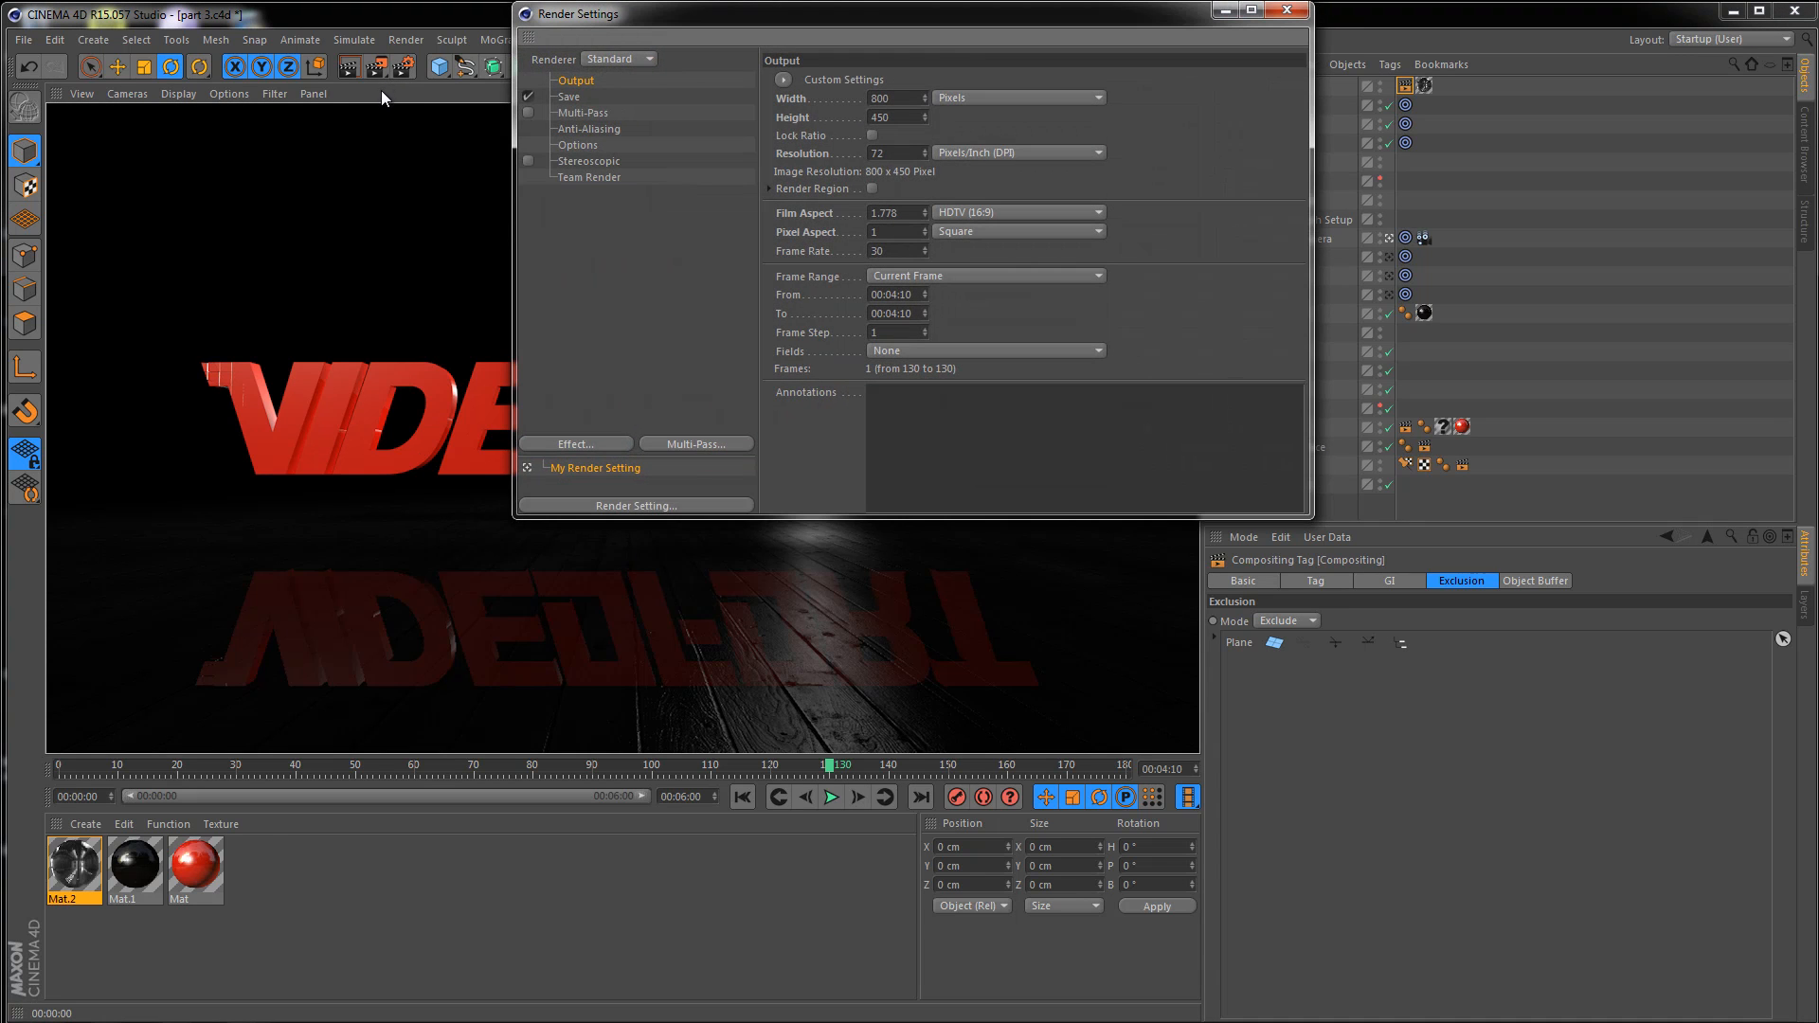
drag(619, 15, 494, 201)
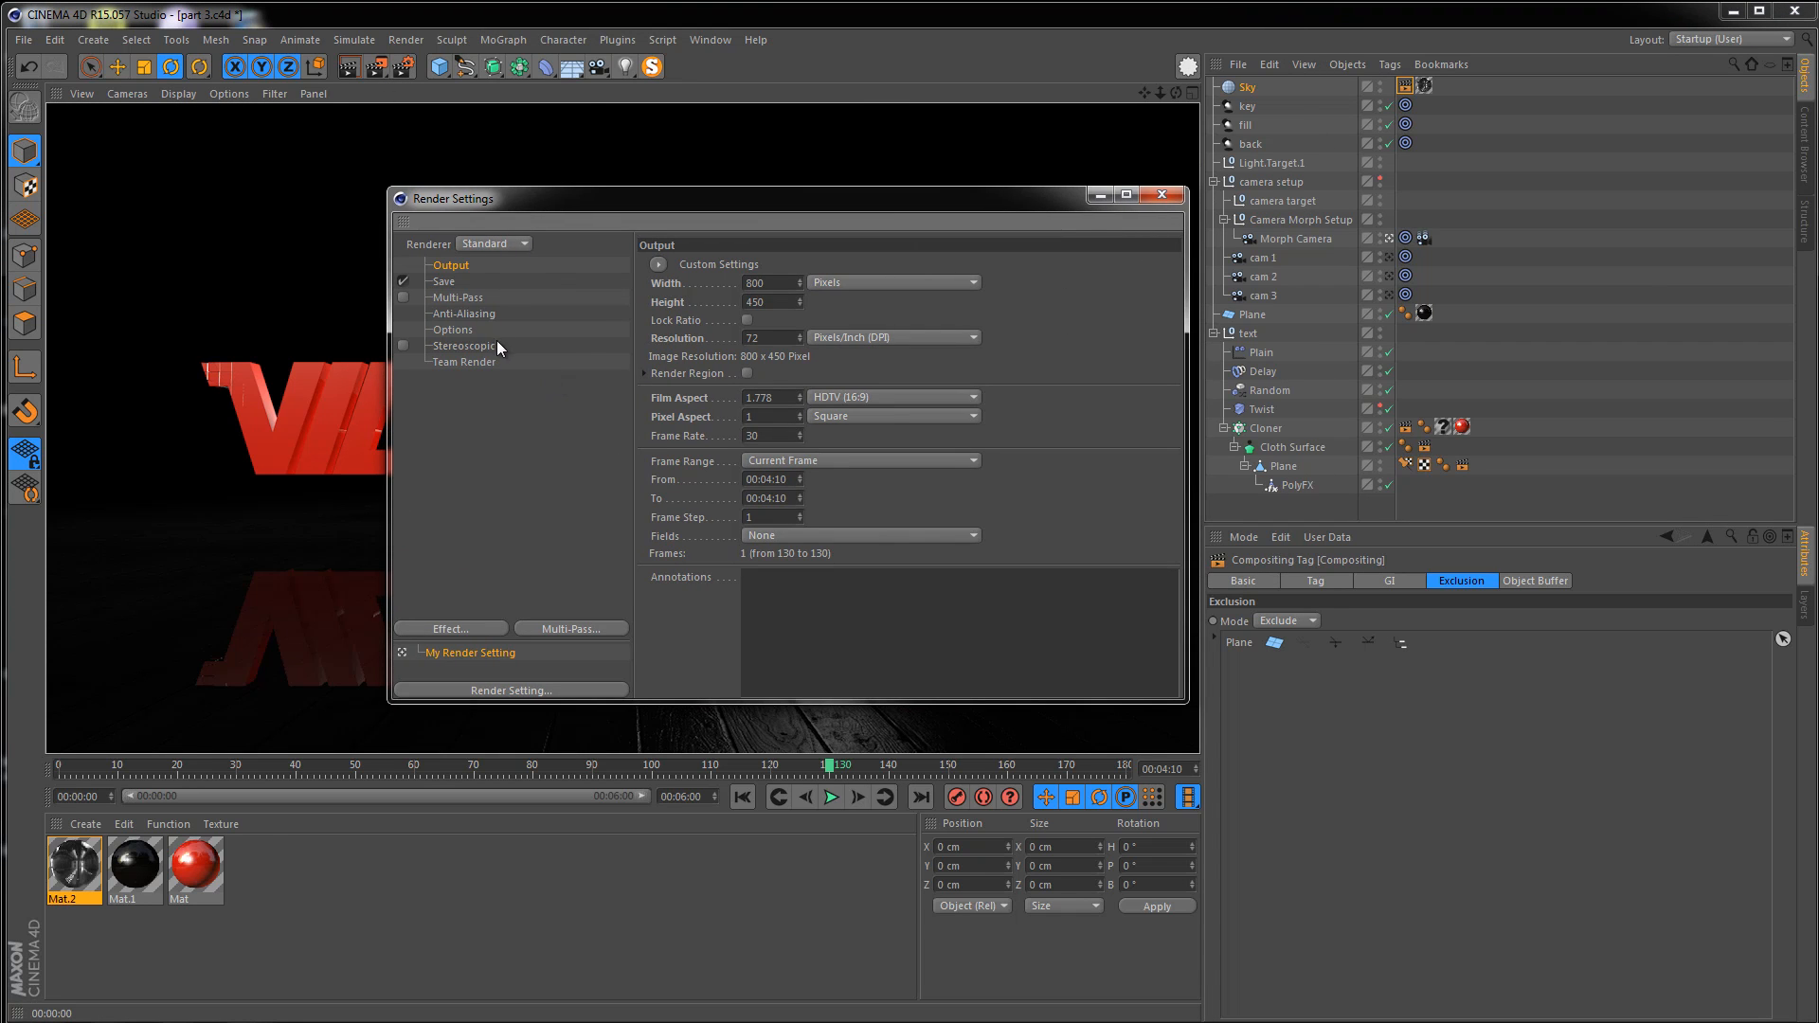
click(478, 315)
click(815, 265)
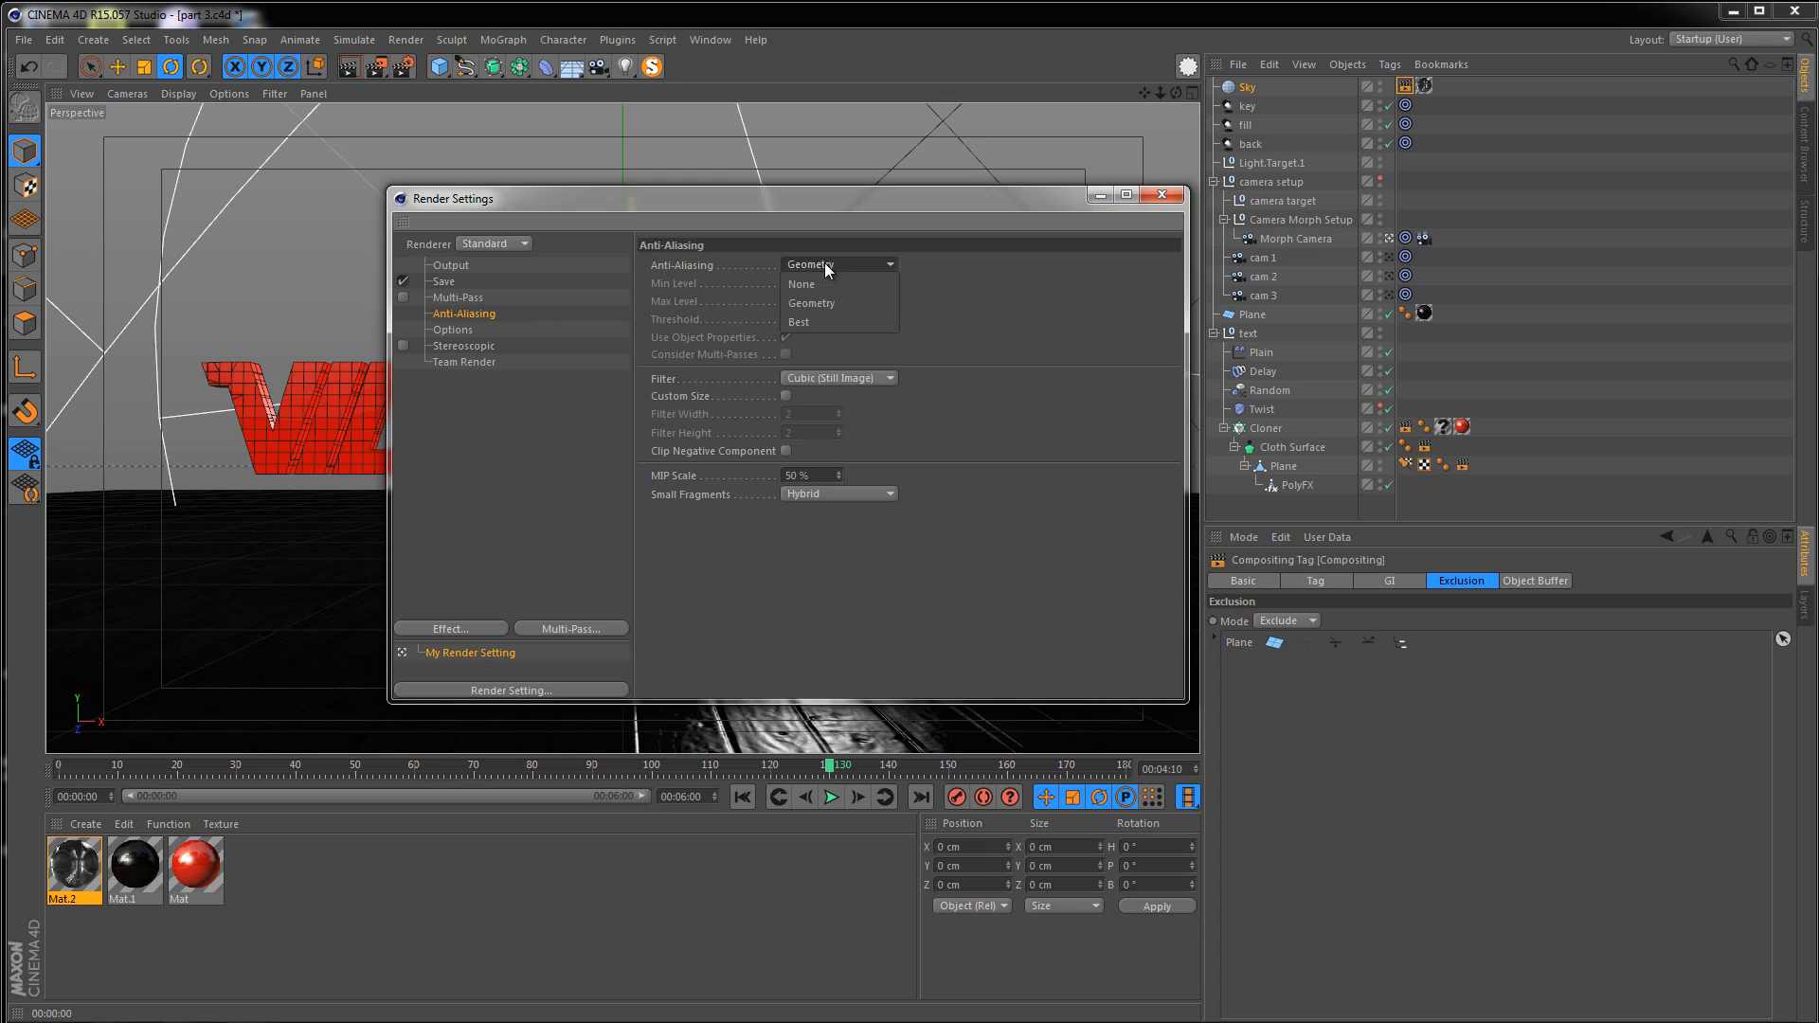
click(832, 321)
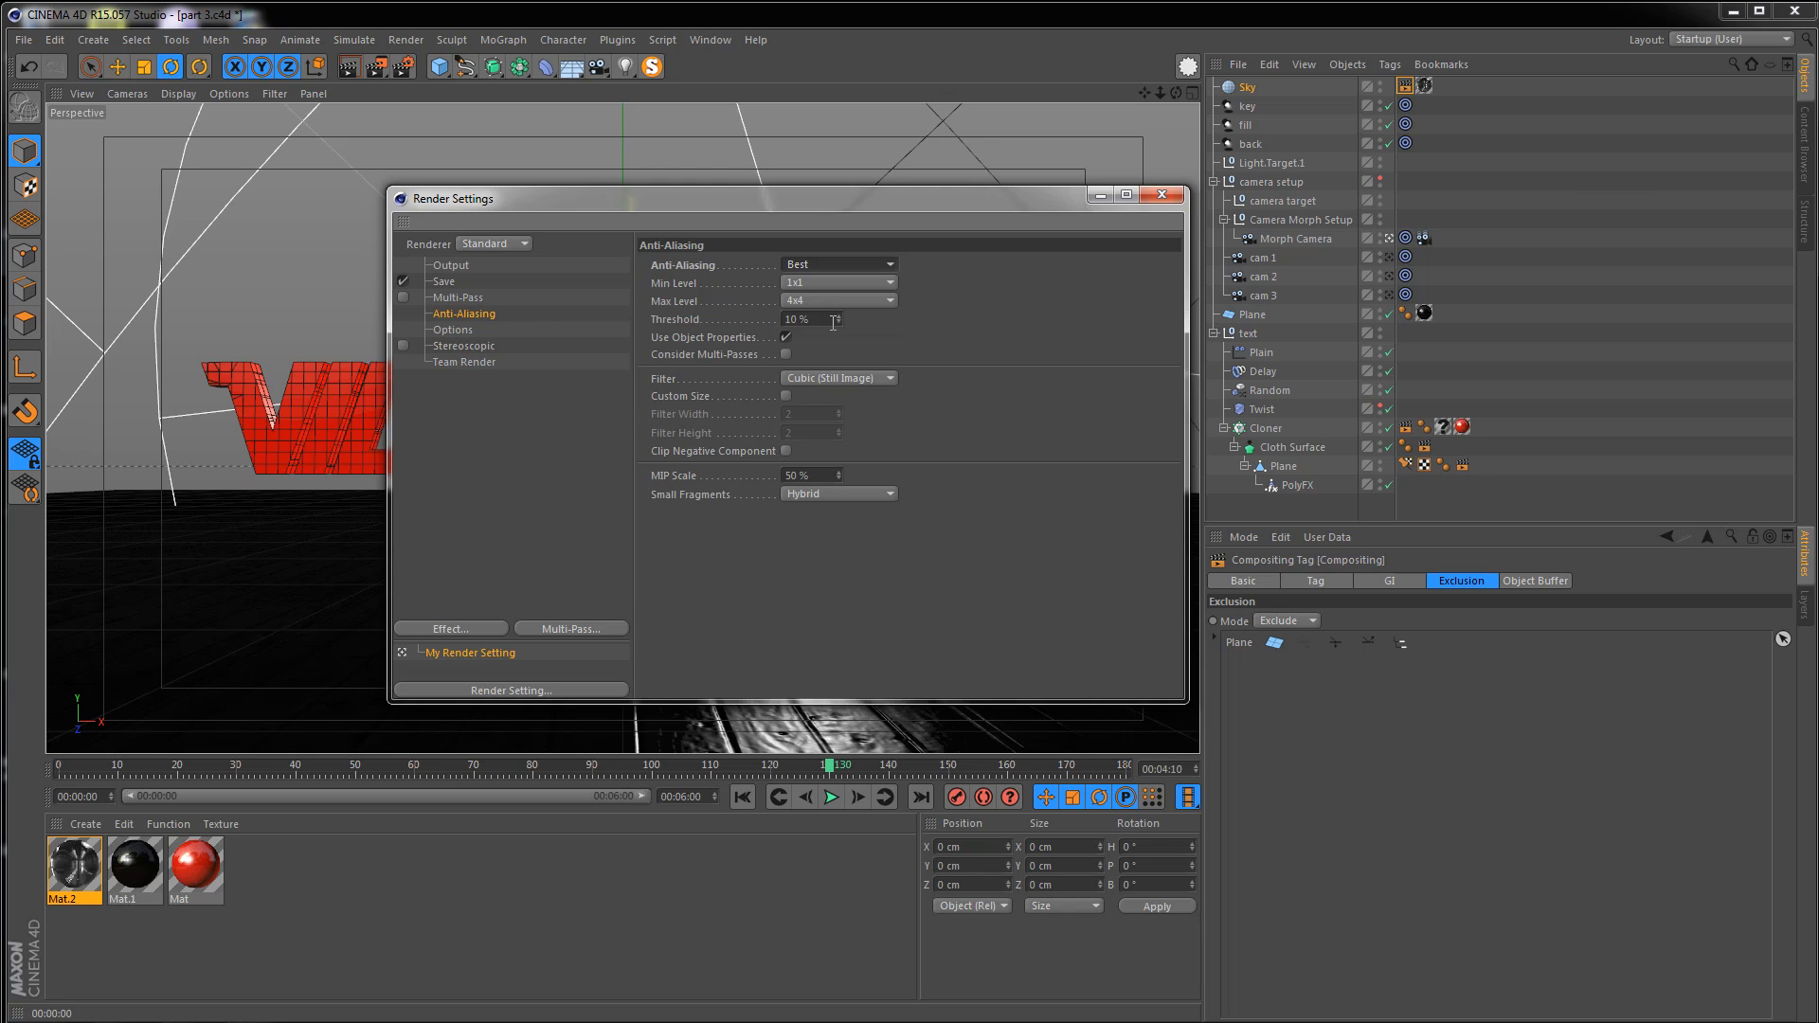
click(786, 300)
click(817, 337)
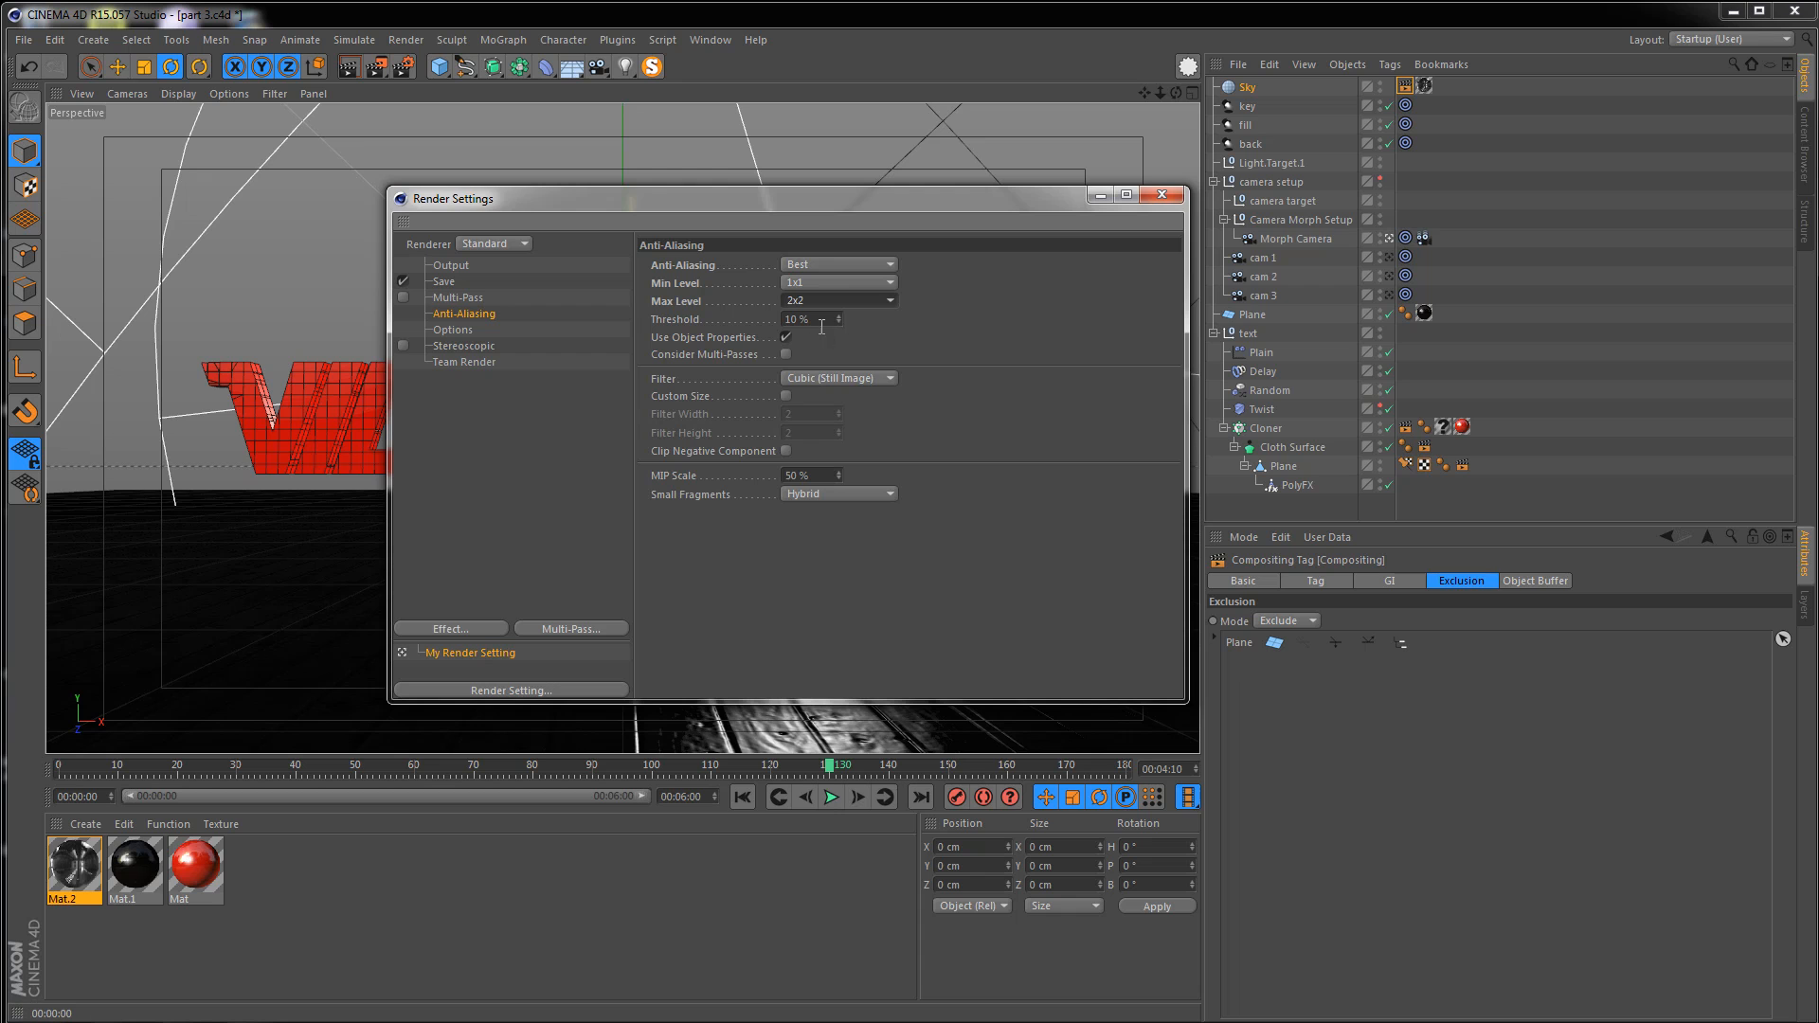
drag(822, 321, 761, 306)
text(5)
click(1161, 195)
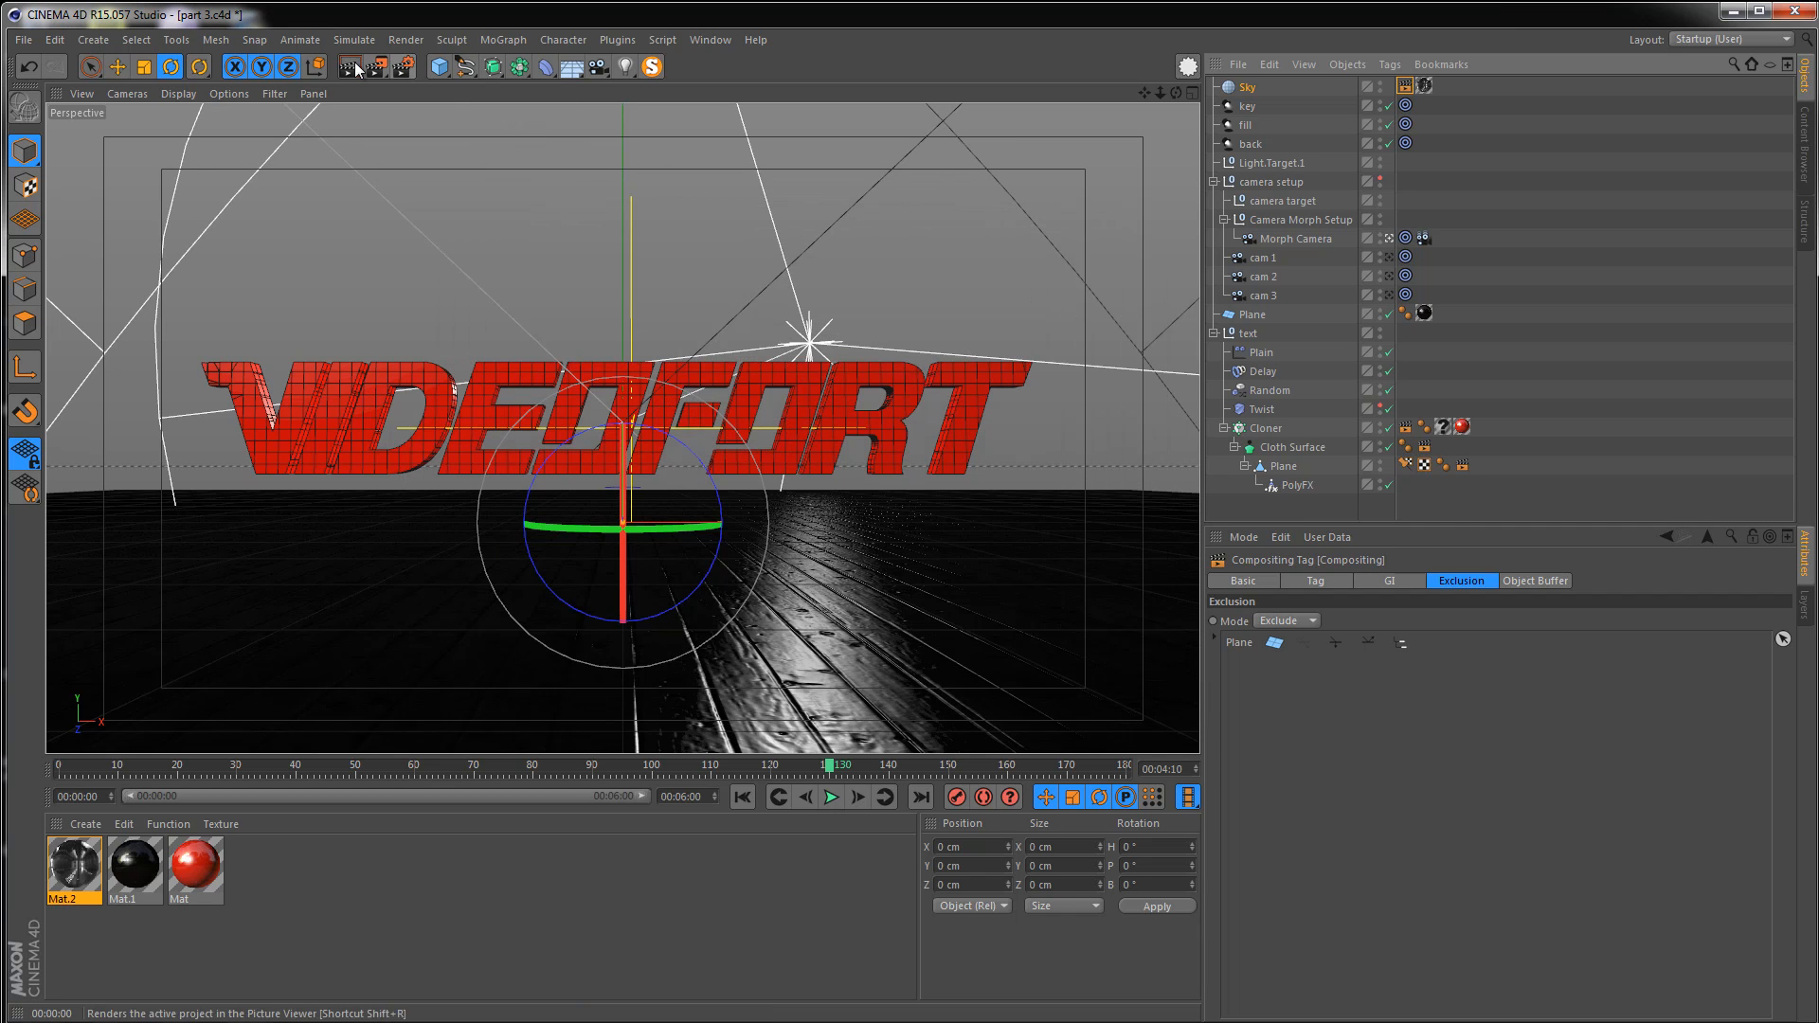
Play through the animation and render the viewport at several frames to check the result
click(349, 66)
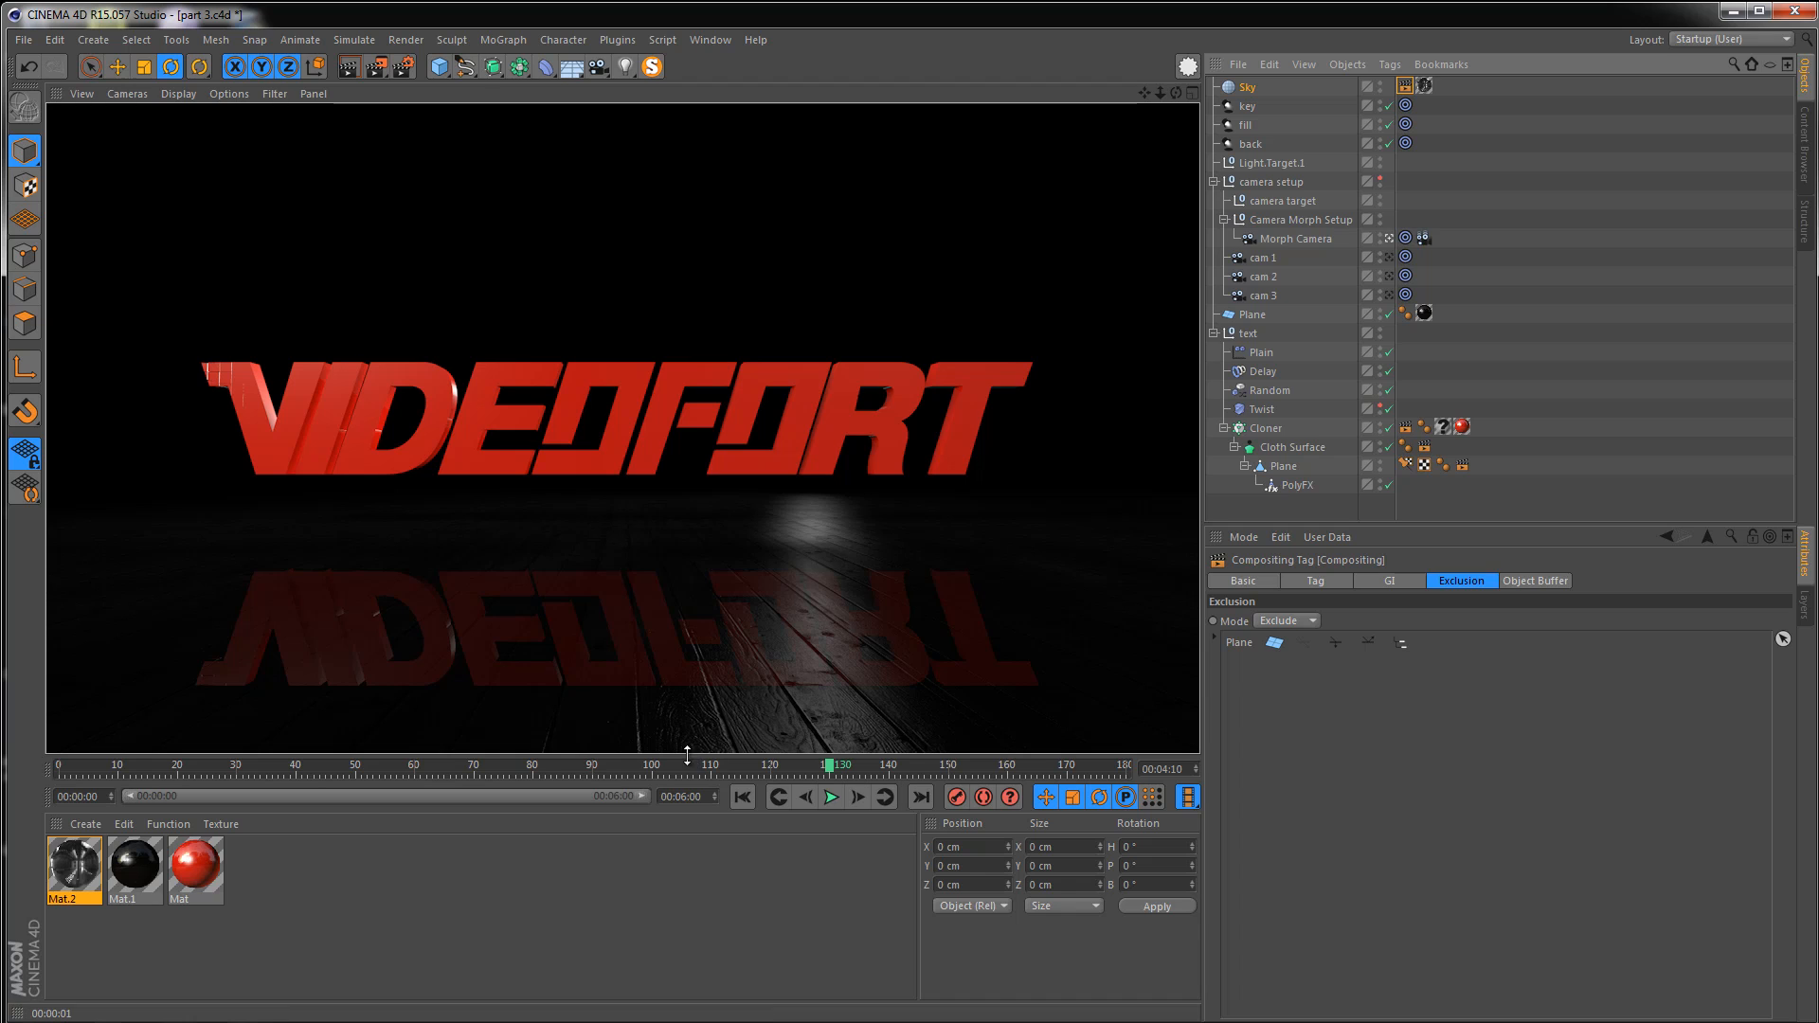
click(831, 797)
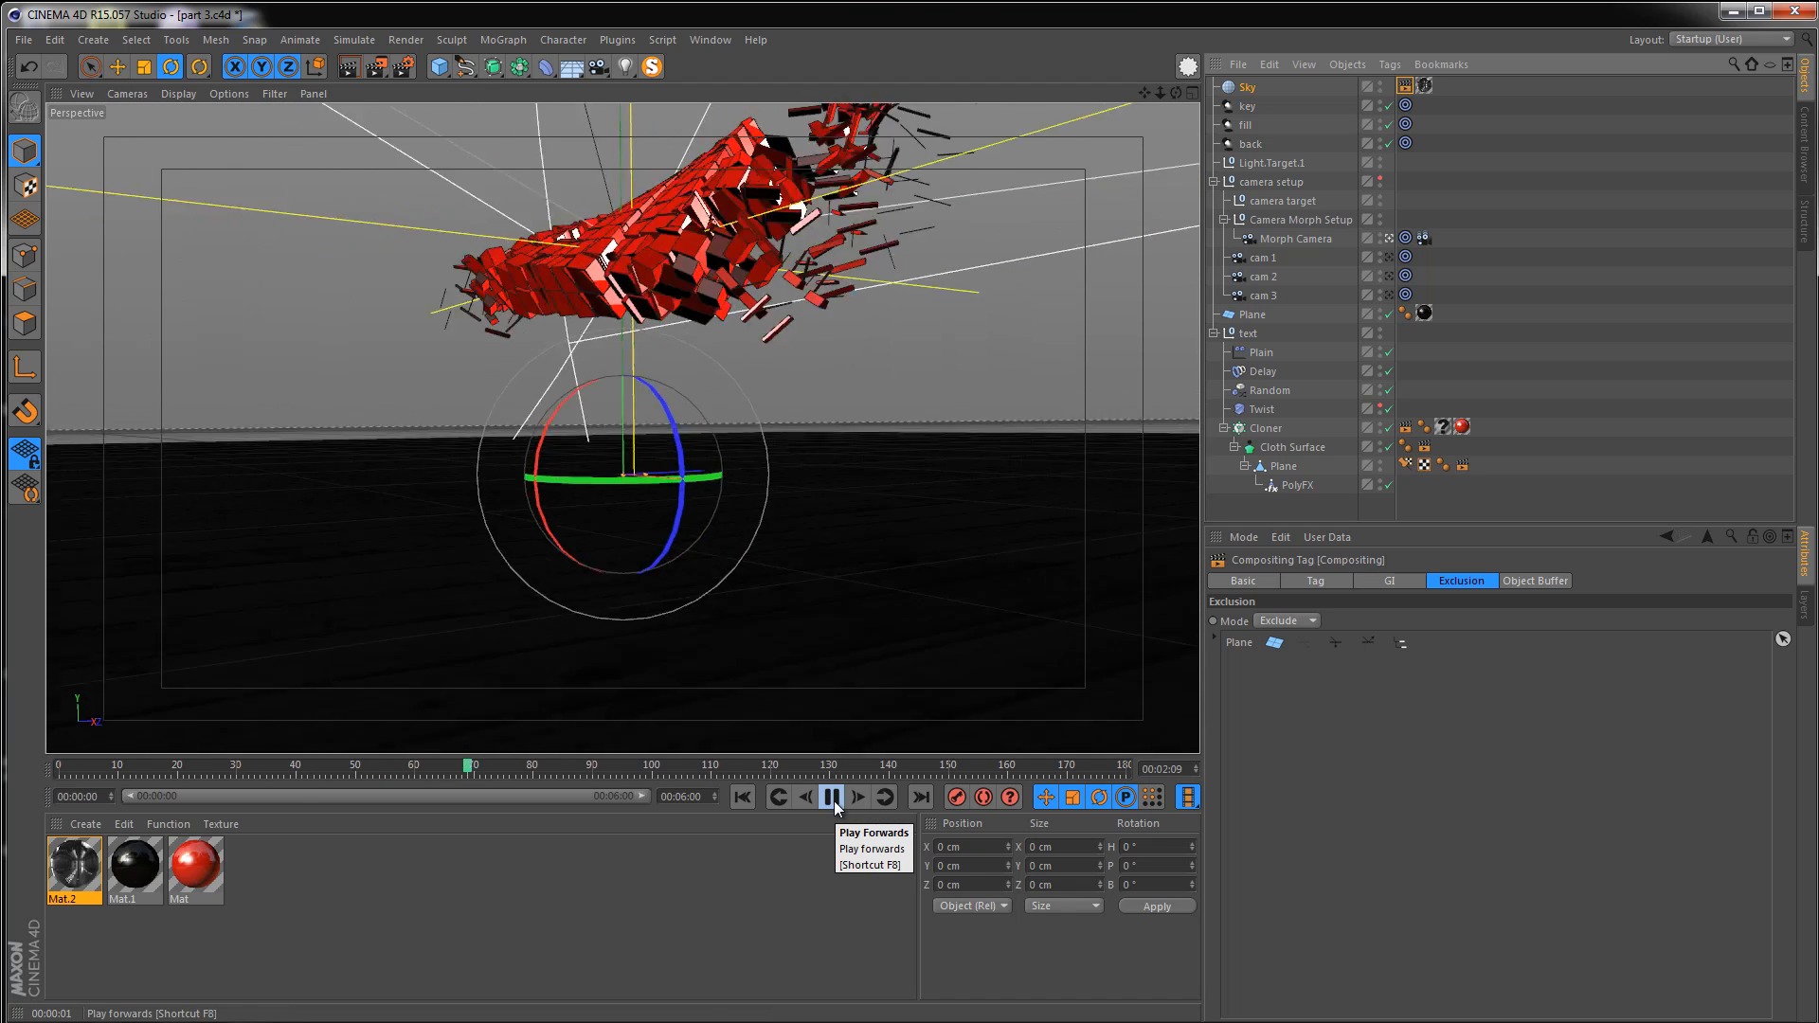
click(832, 797)
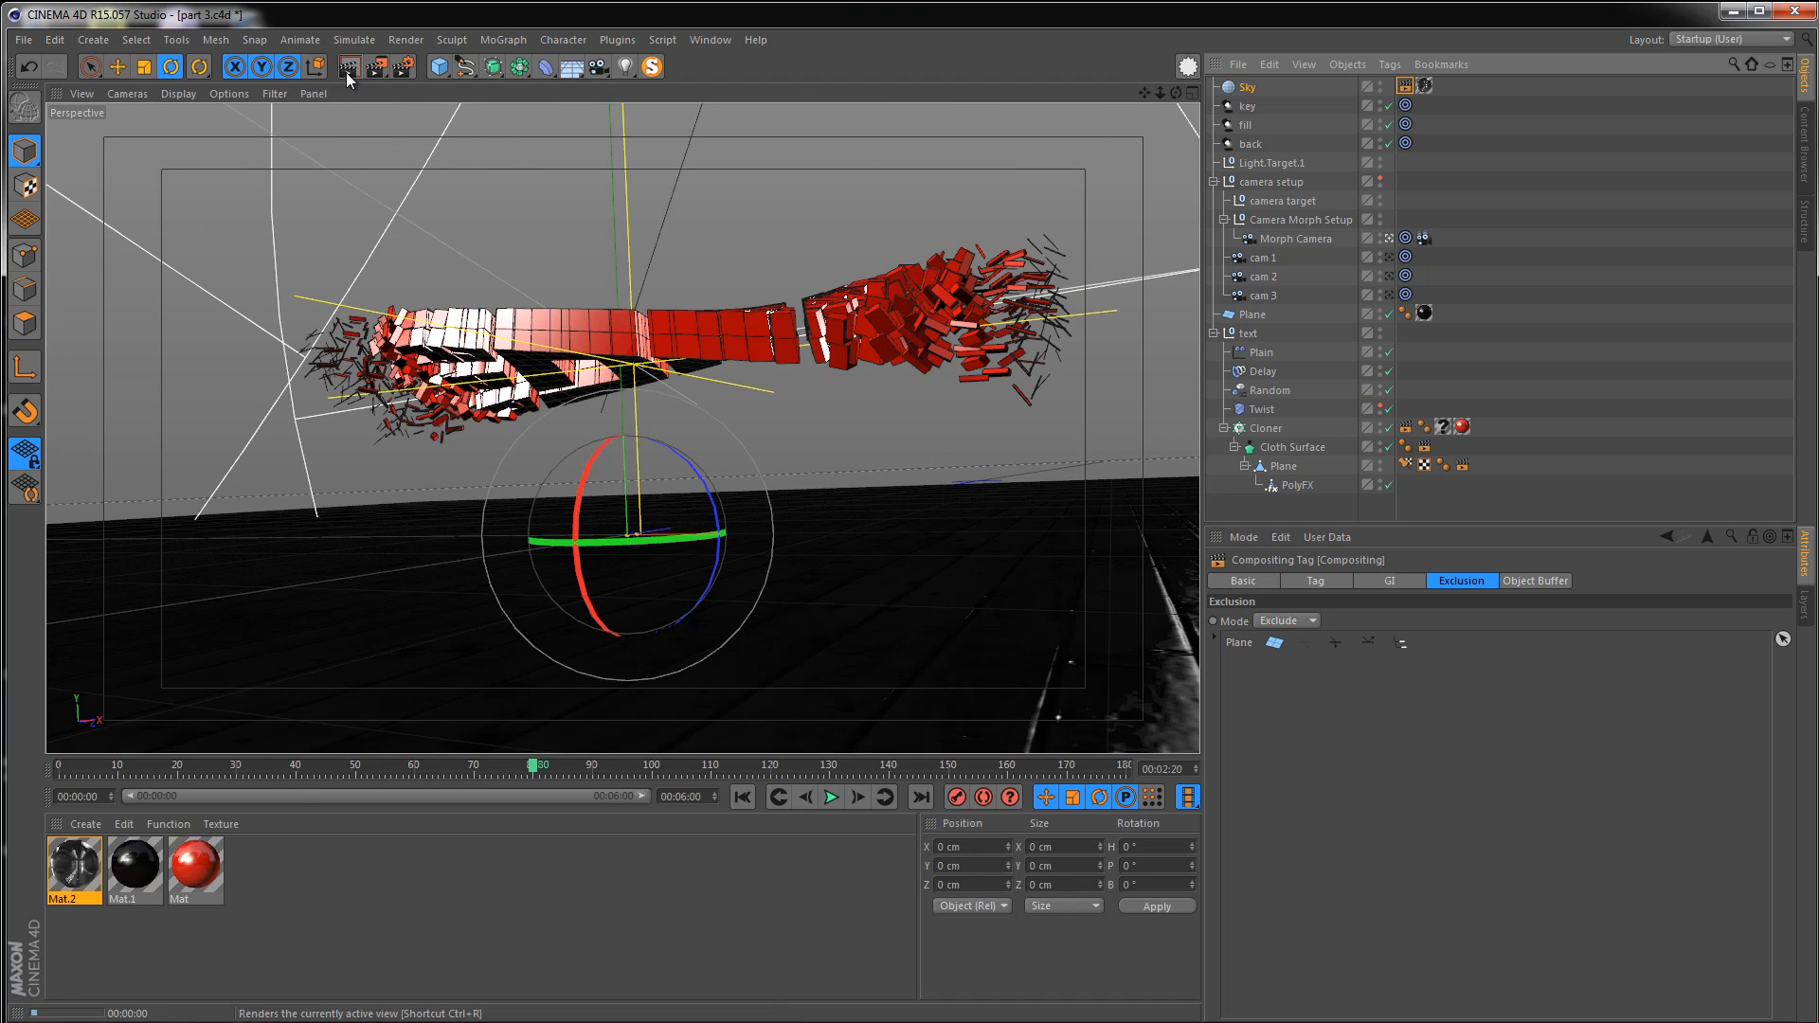
click(346, 72)
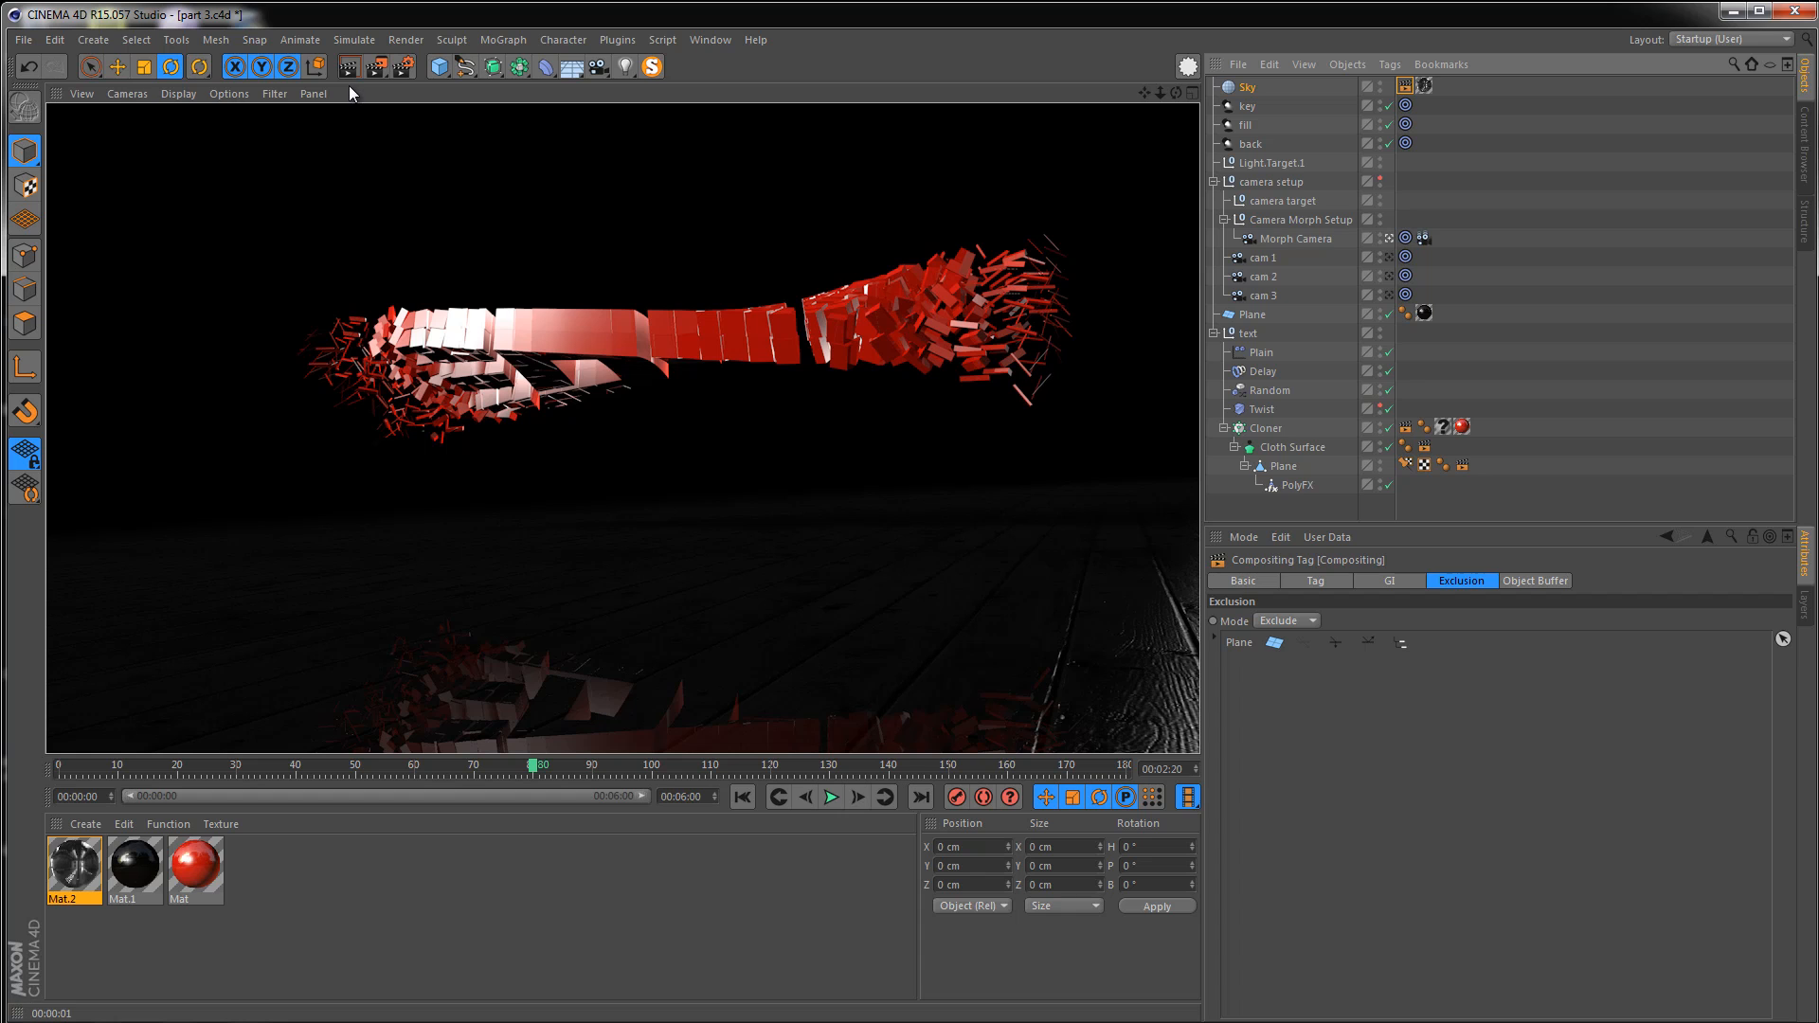
click(831, 796)
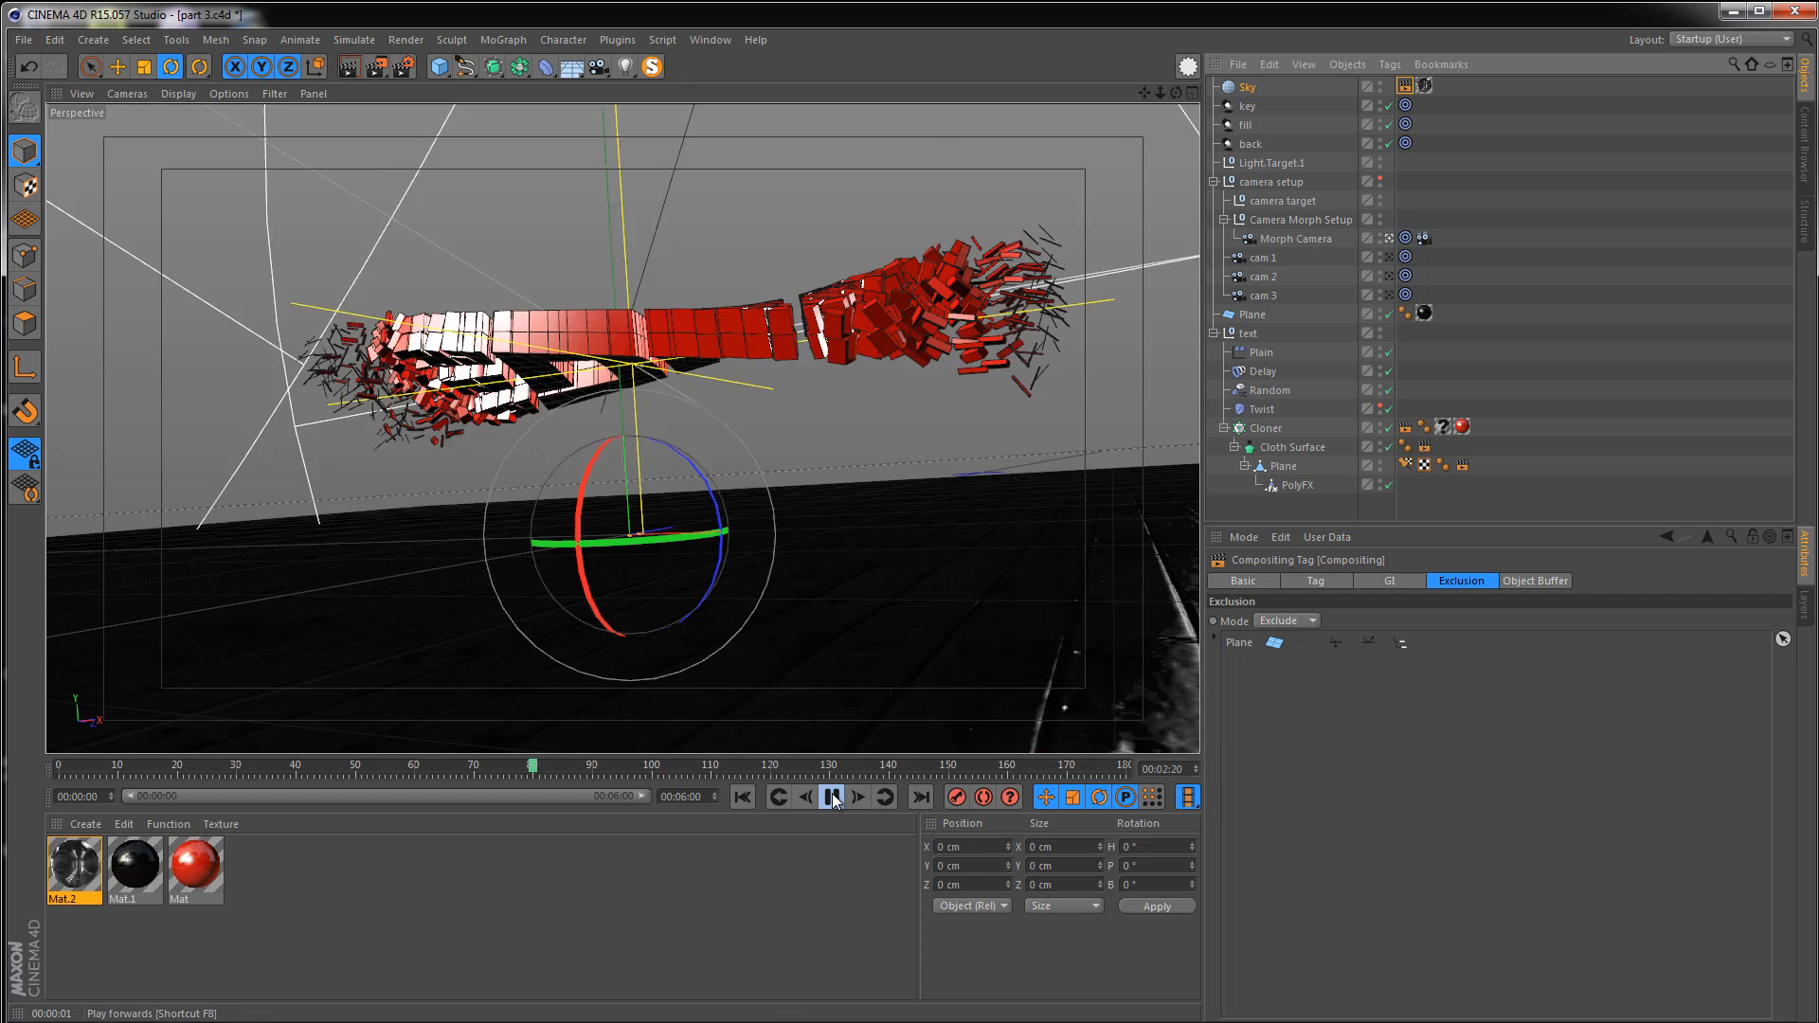
click(832, 797)
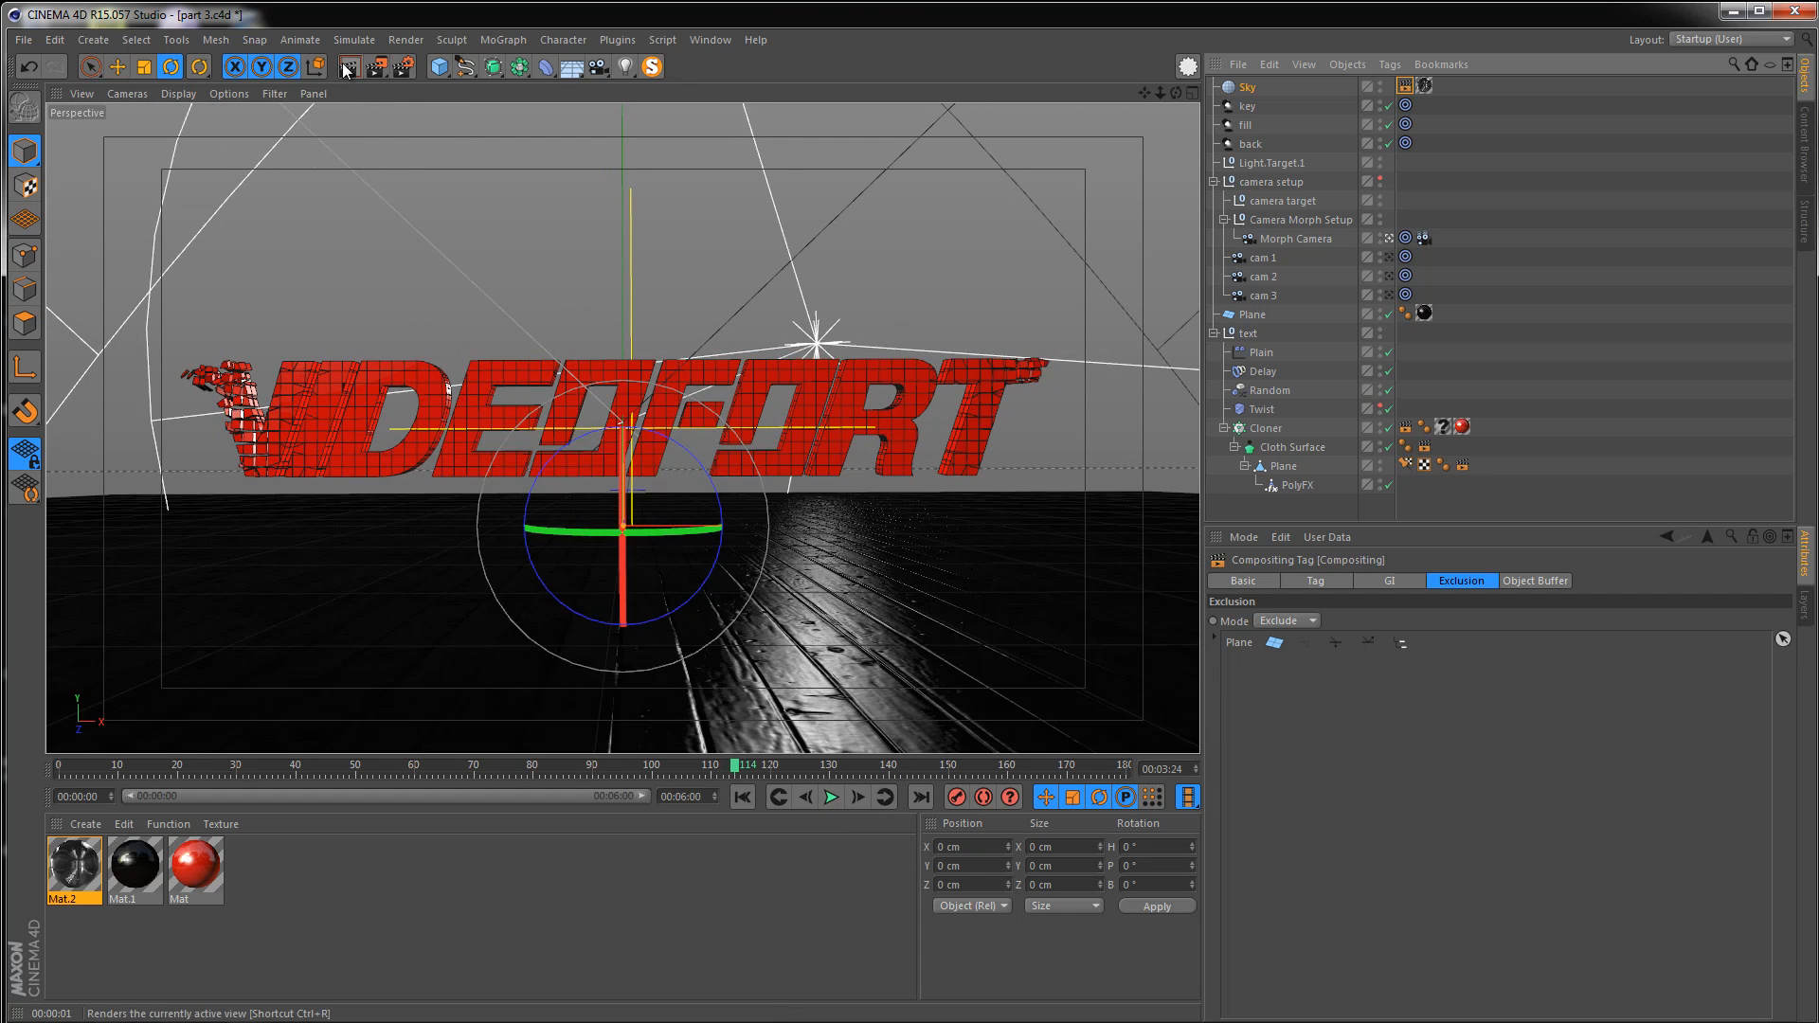
click(346, 72)
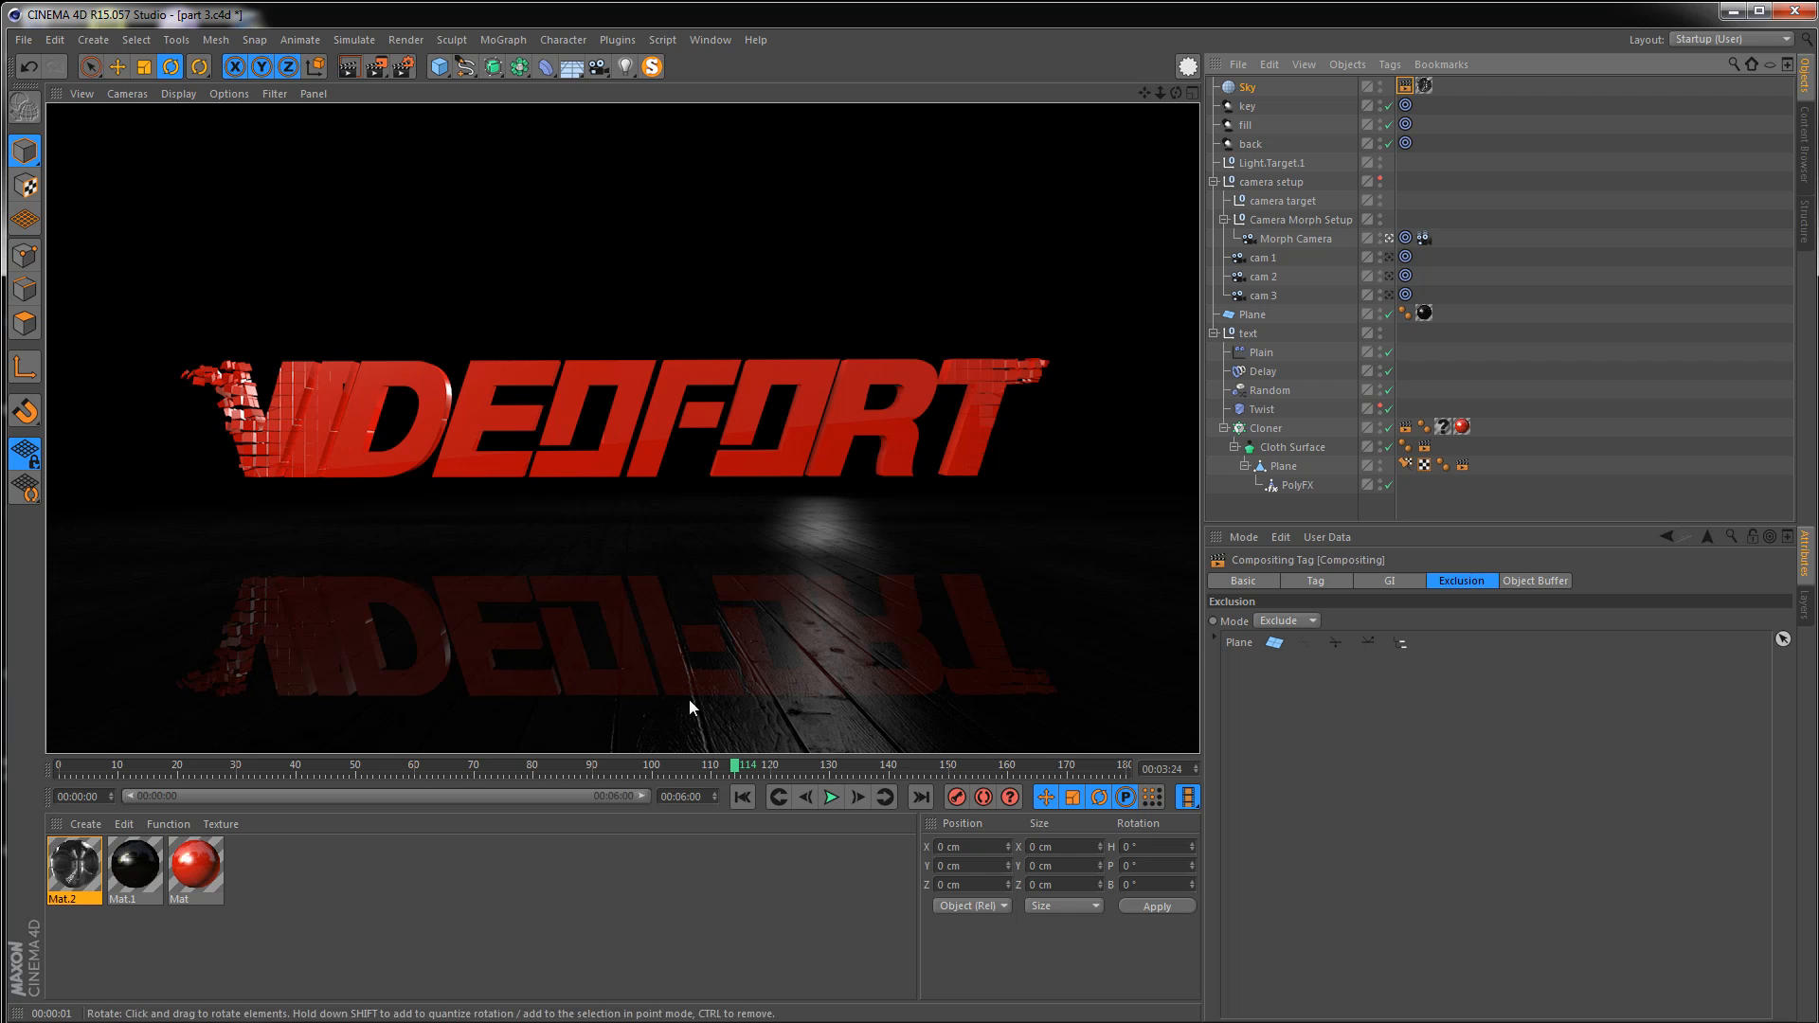
click(743, 797)
click(832, 797)
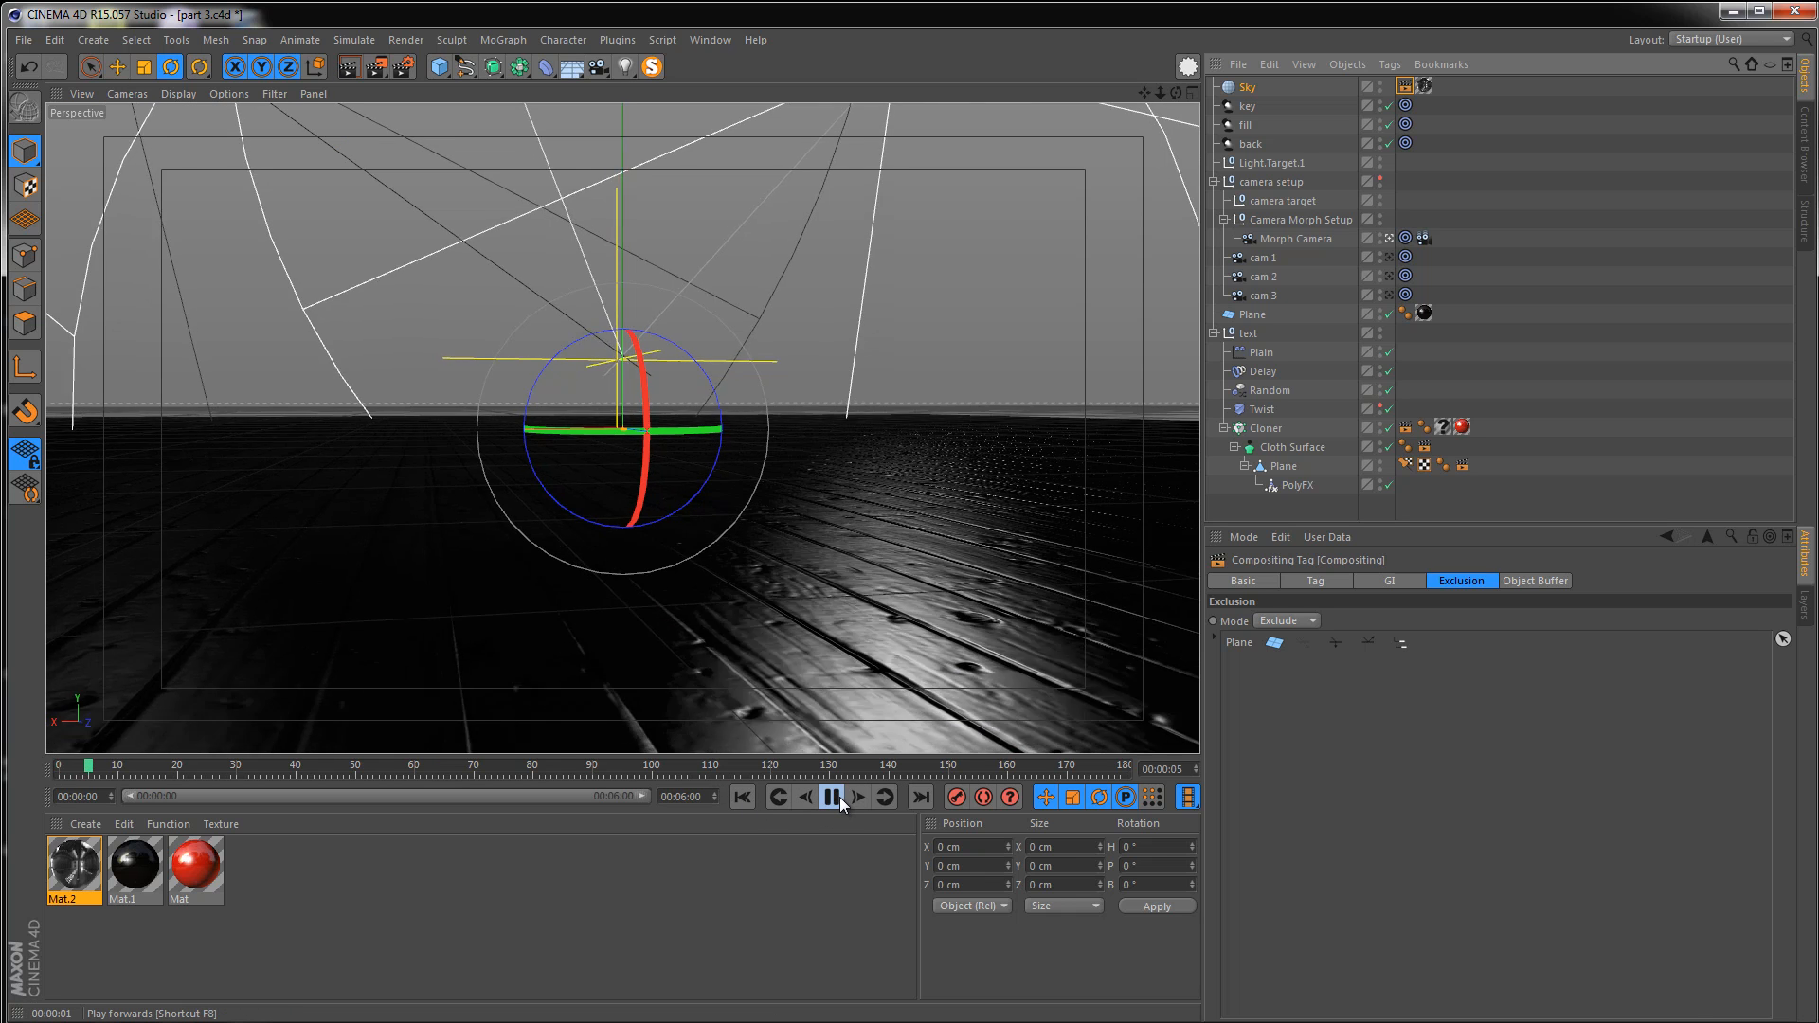
click(839, 797)
Render further animation frames and compare them with the reference video test 2, closing it afterwards
click(348, 70)
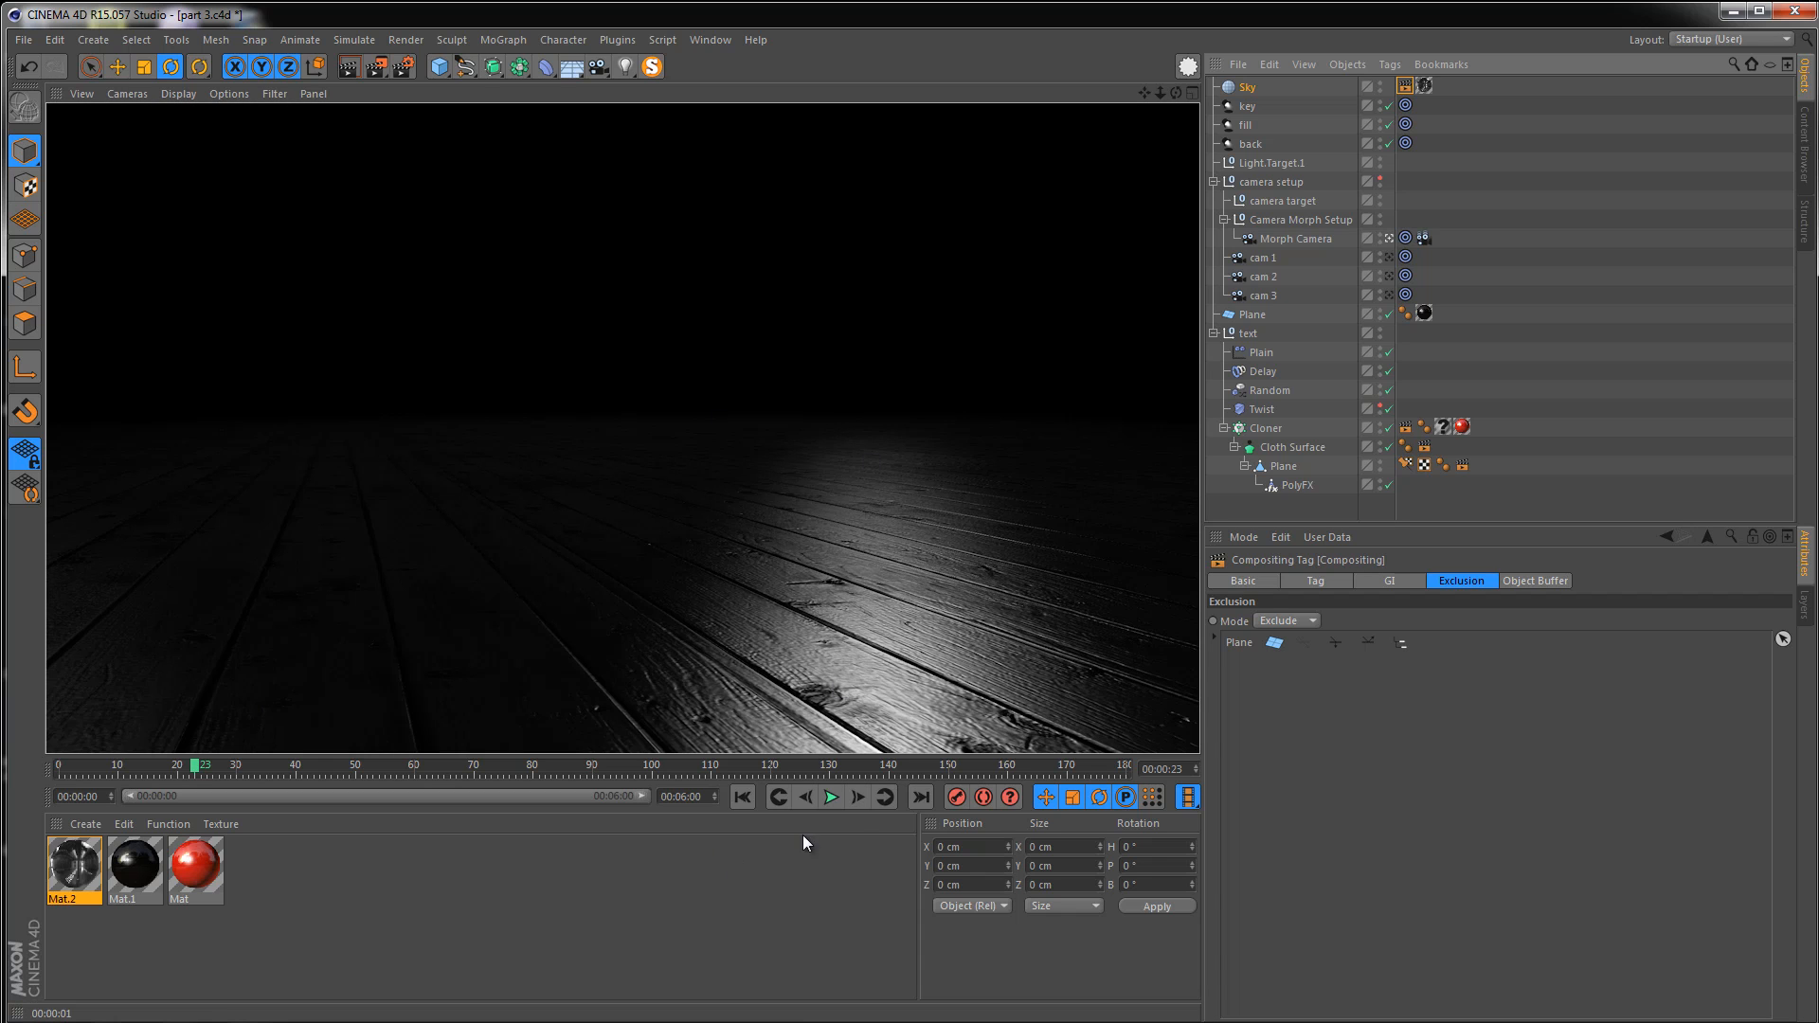
click(833, 797)
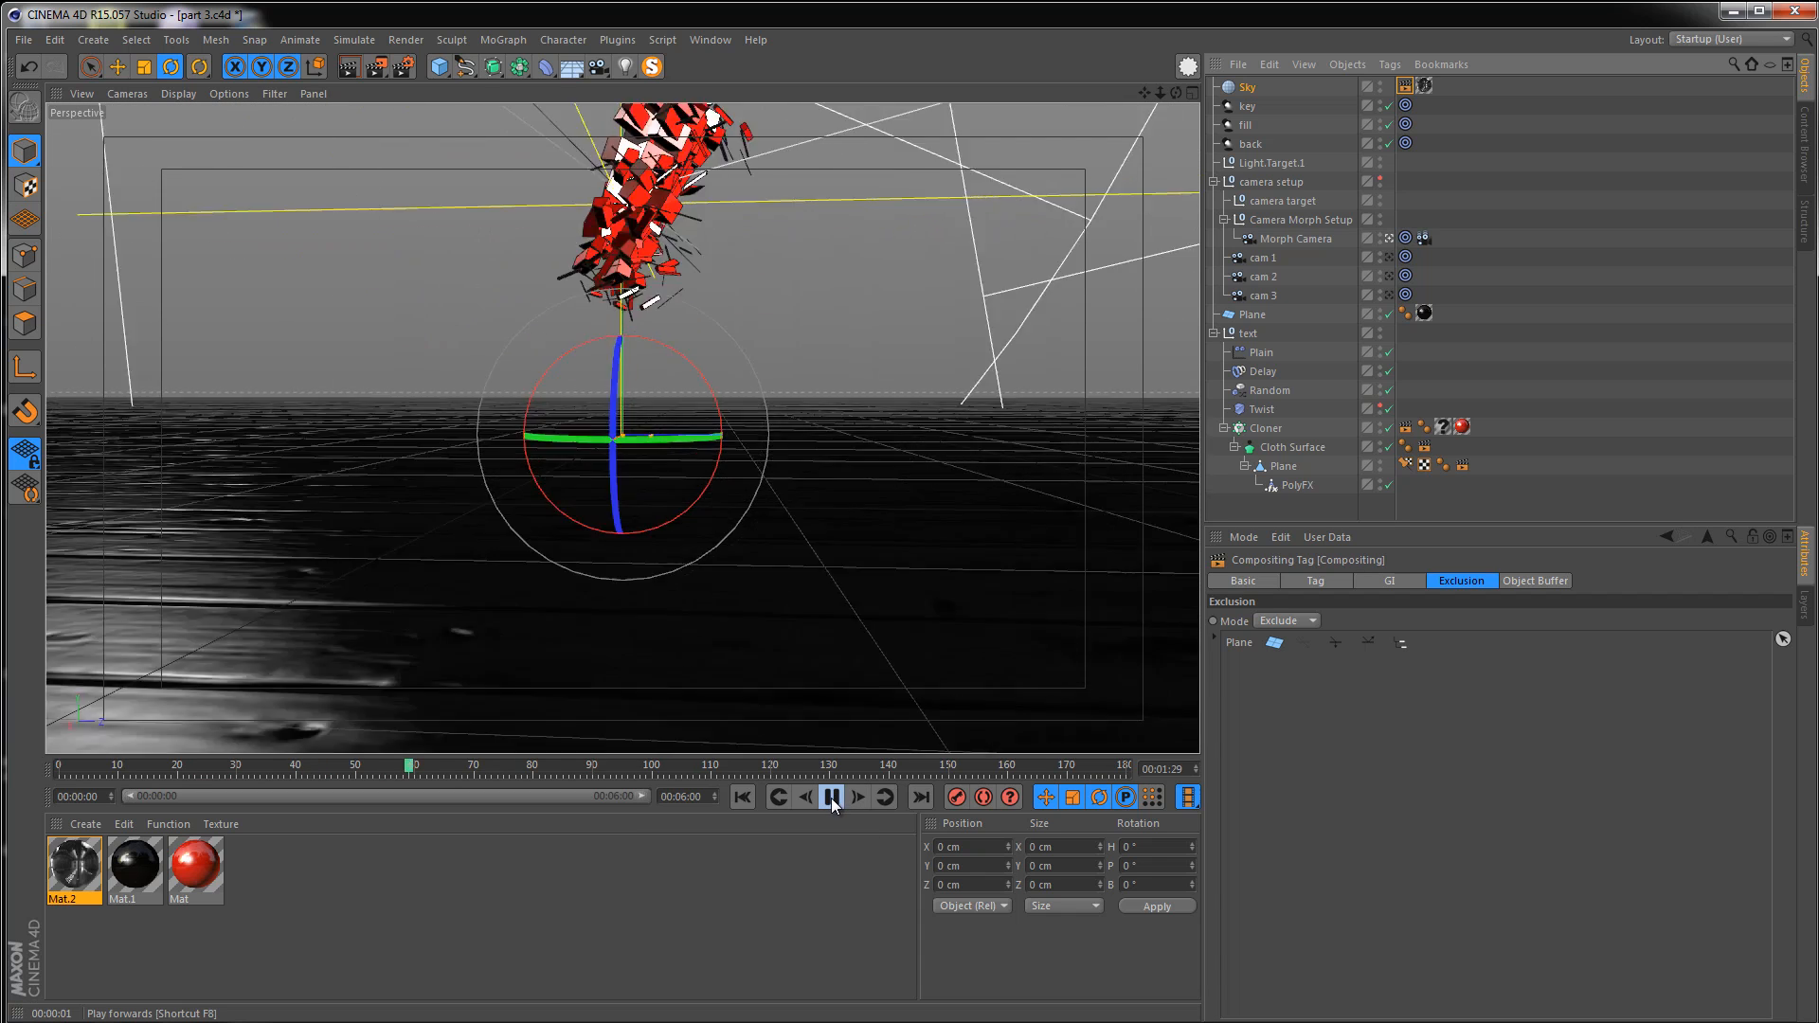
click(832, 798)
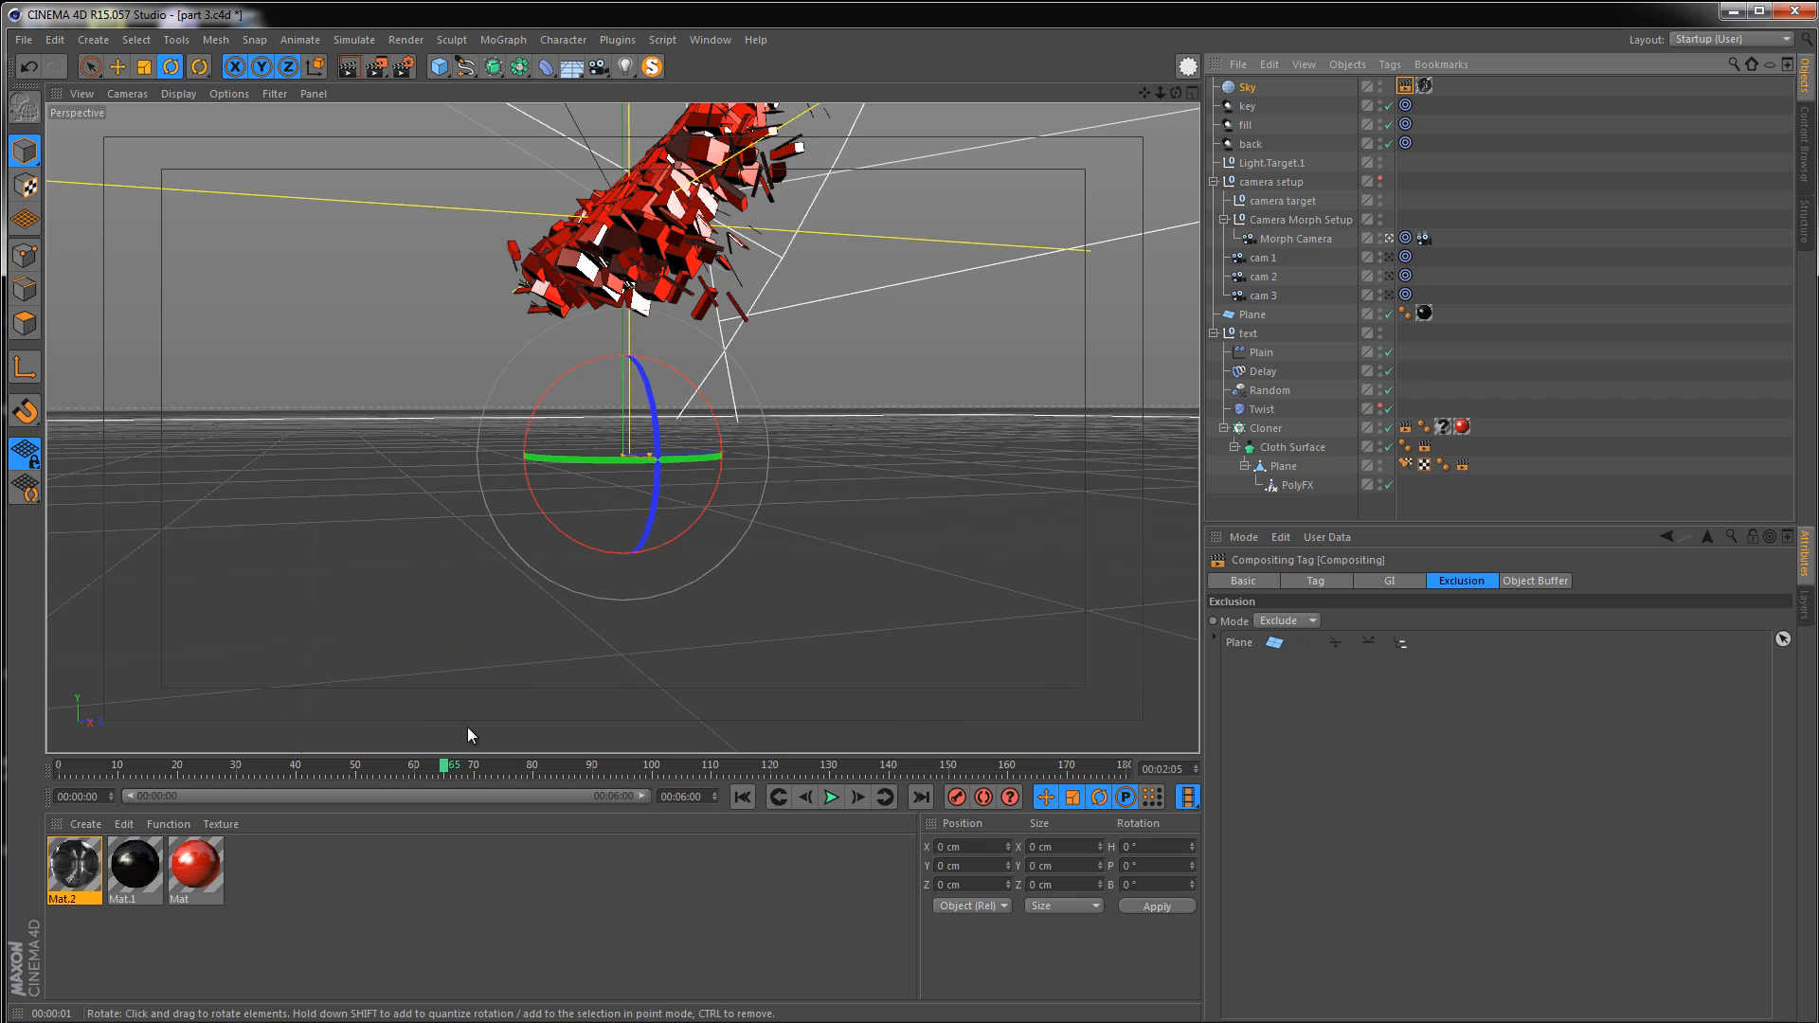
click(348, 67)
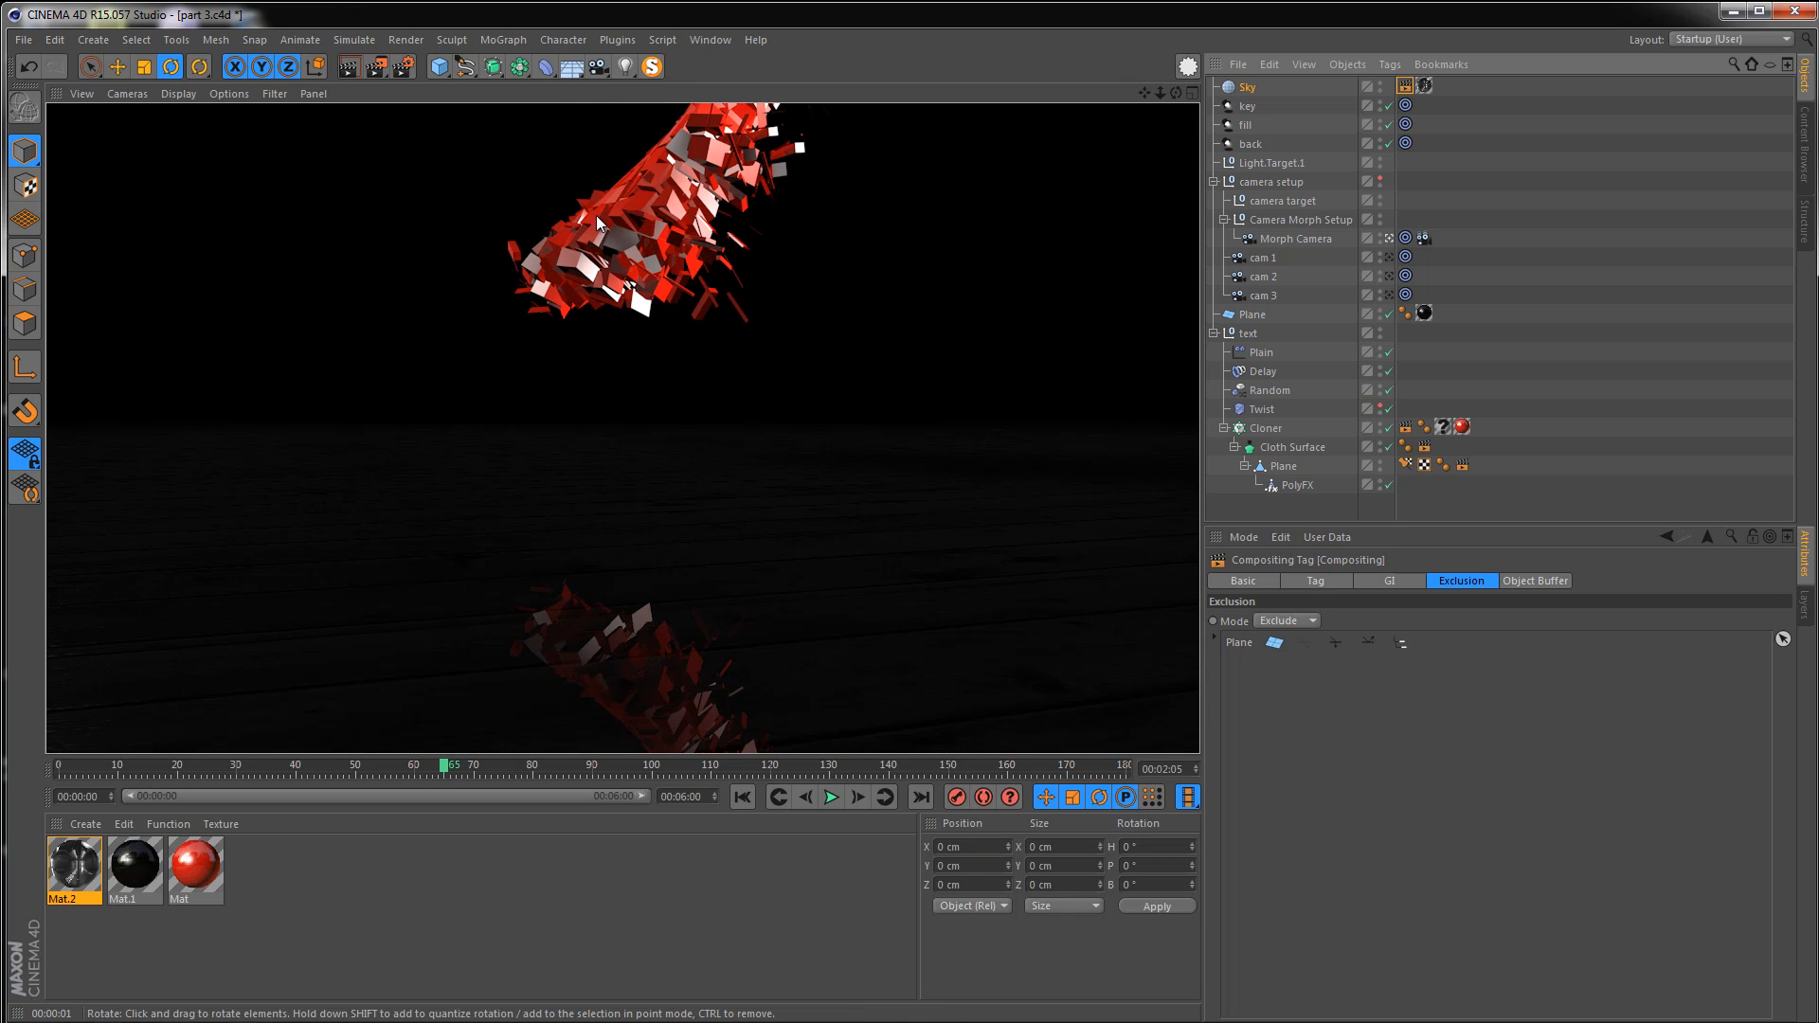
click(833, 798)
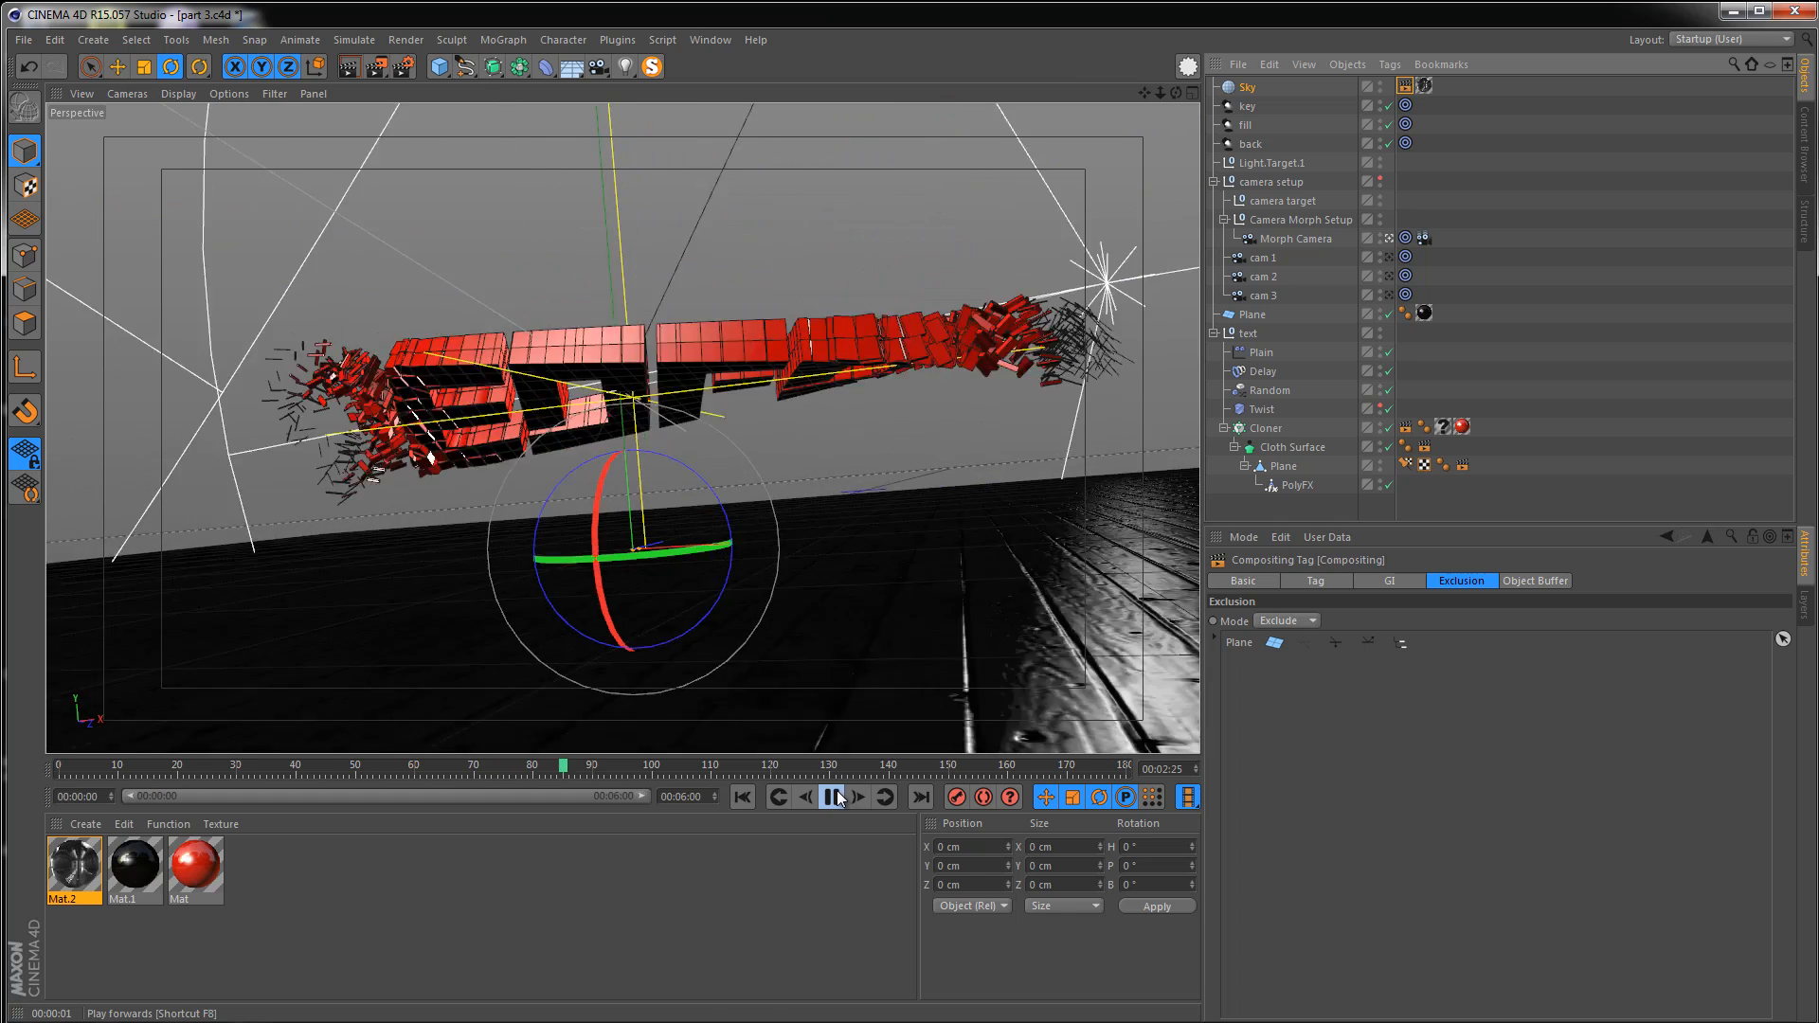
click(833, 798)
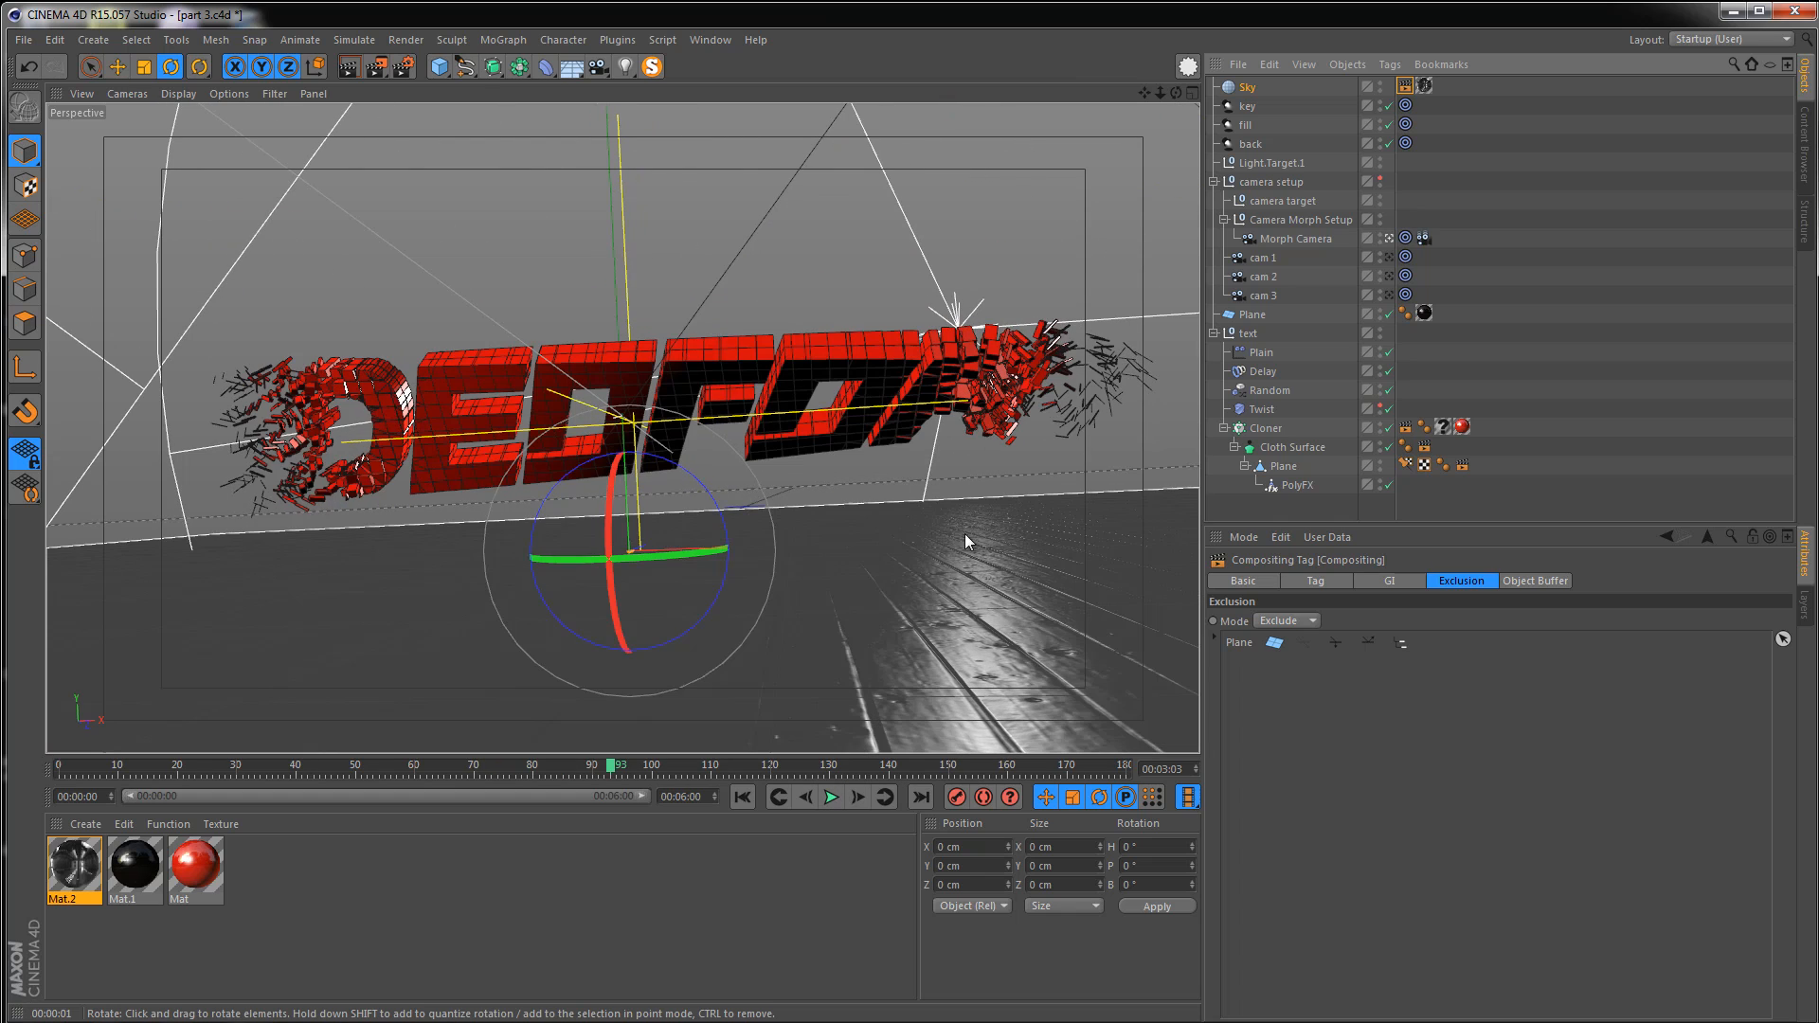
click(349, 68)
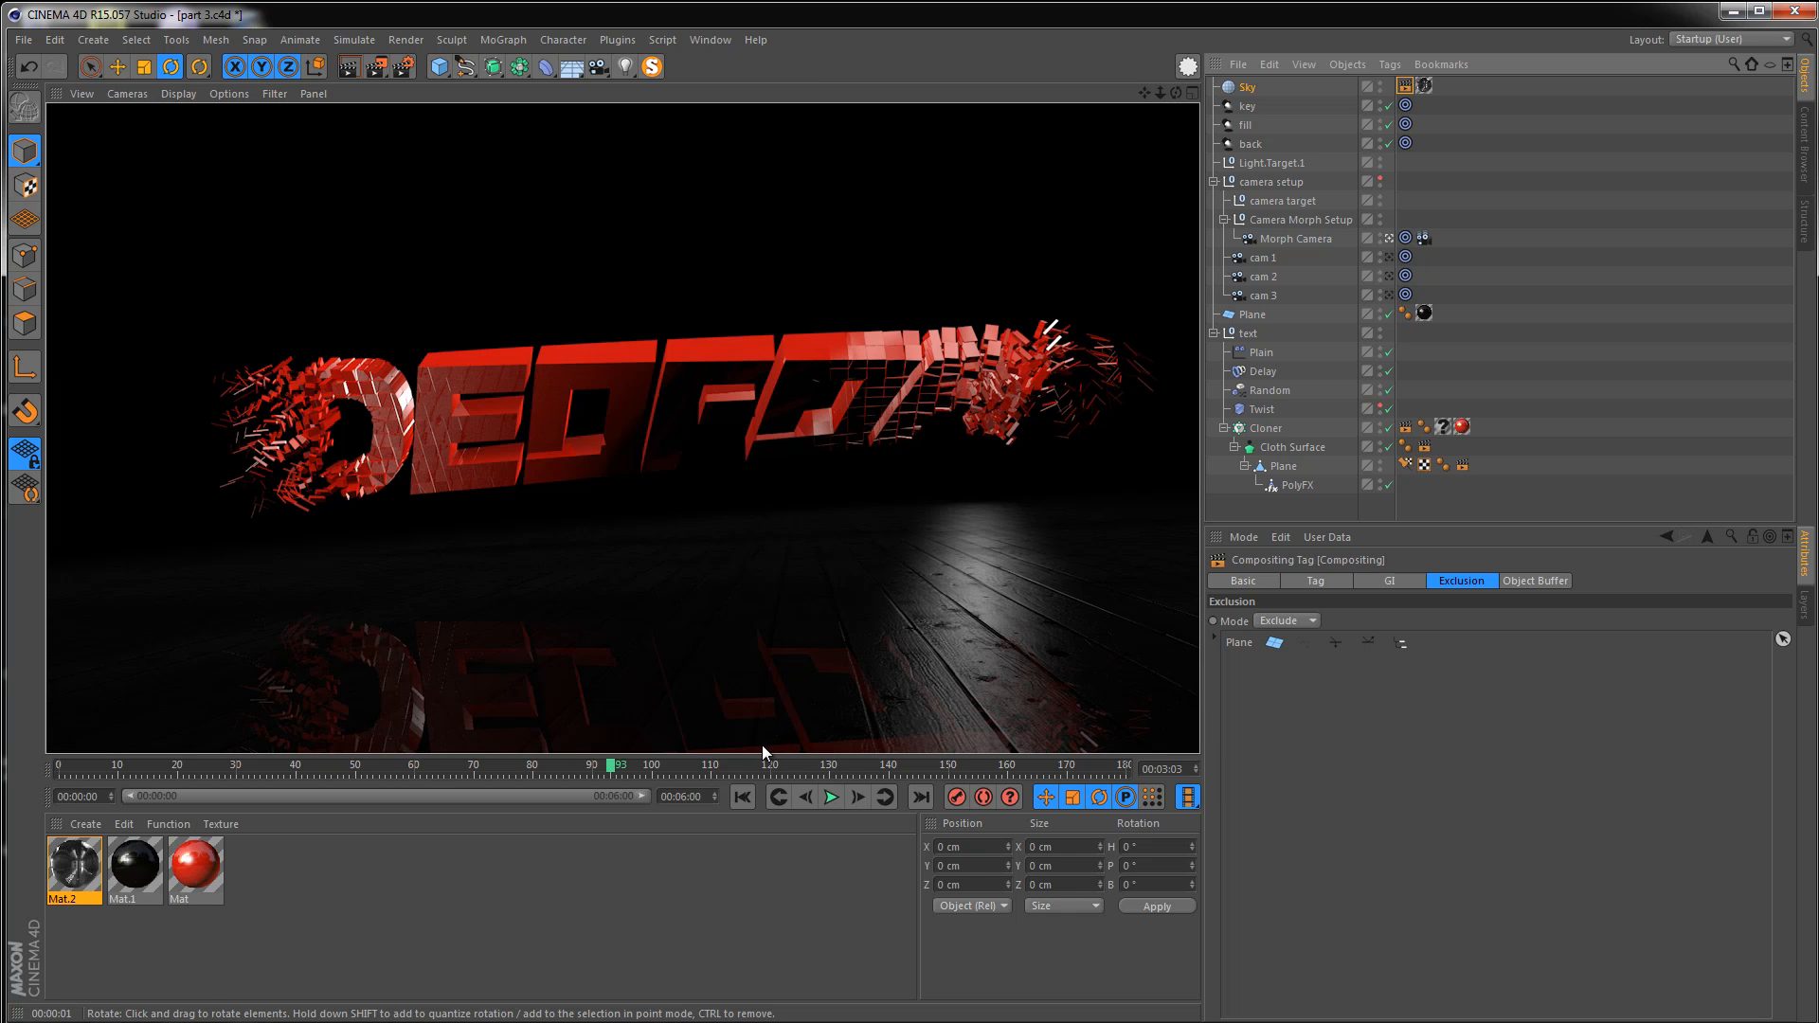
click(831, 797)
click(830, 798)
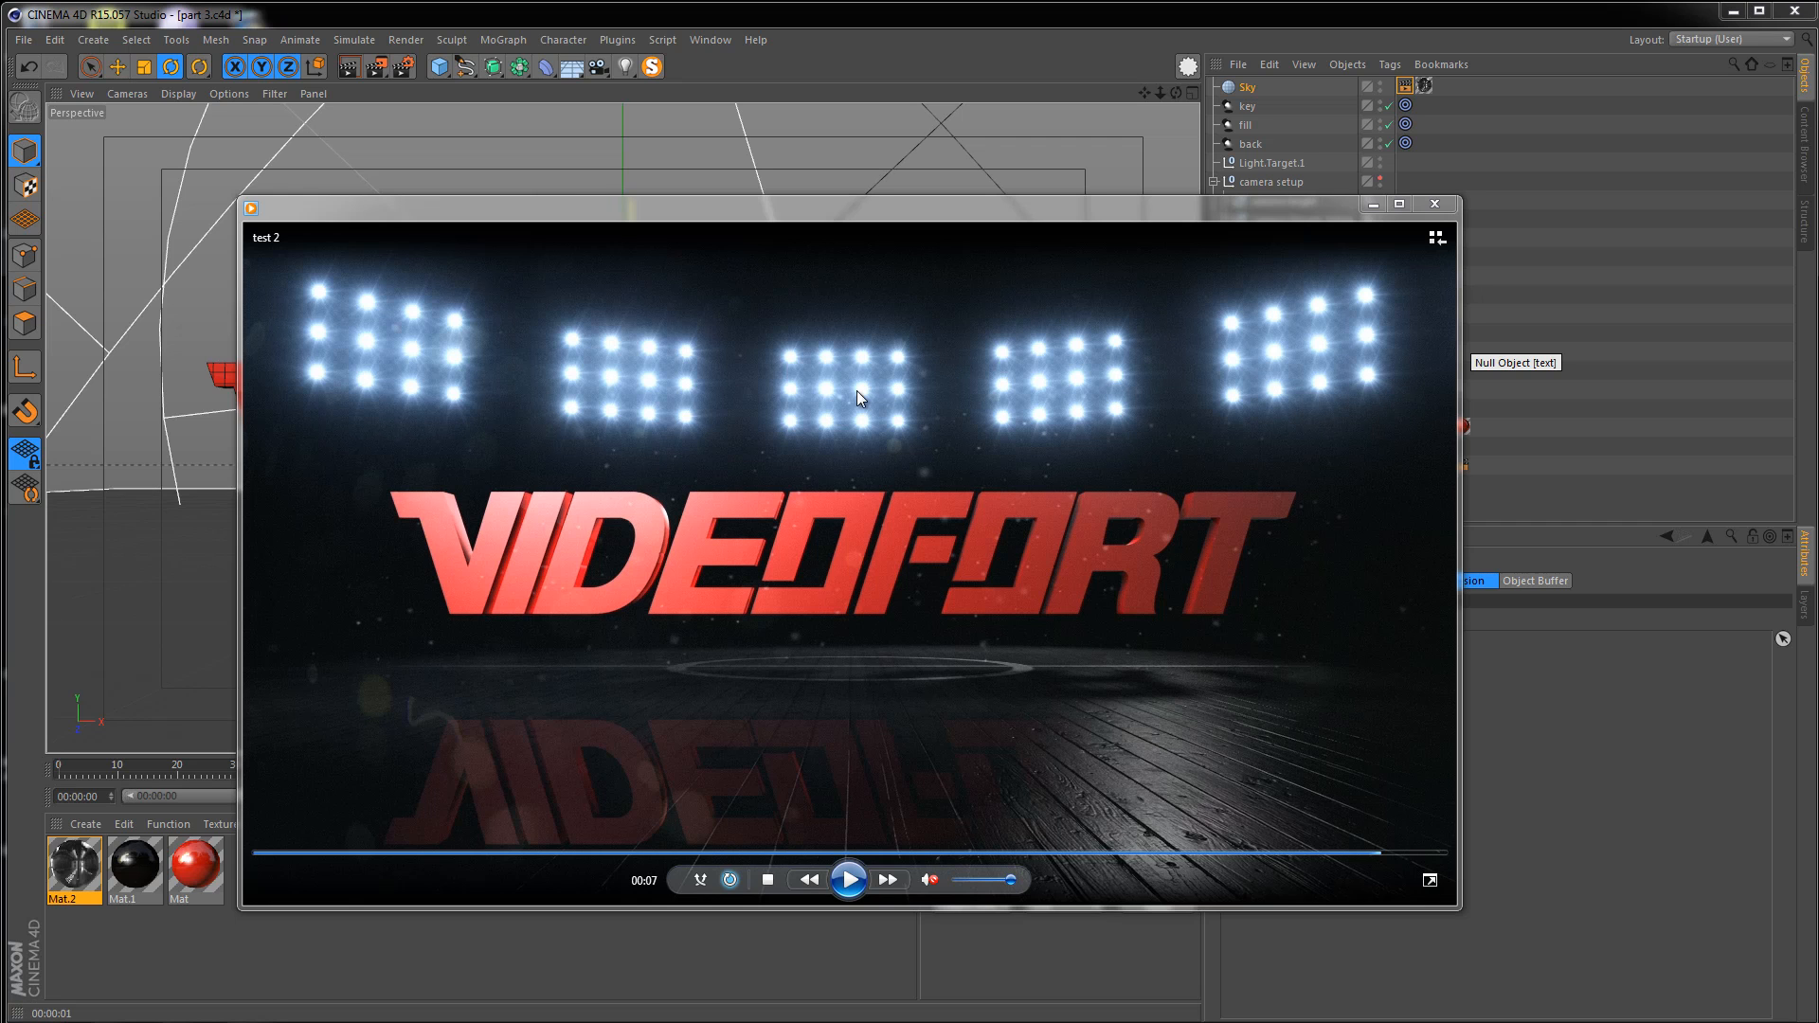
click(1435, 208)
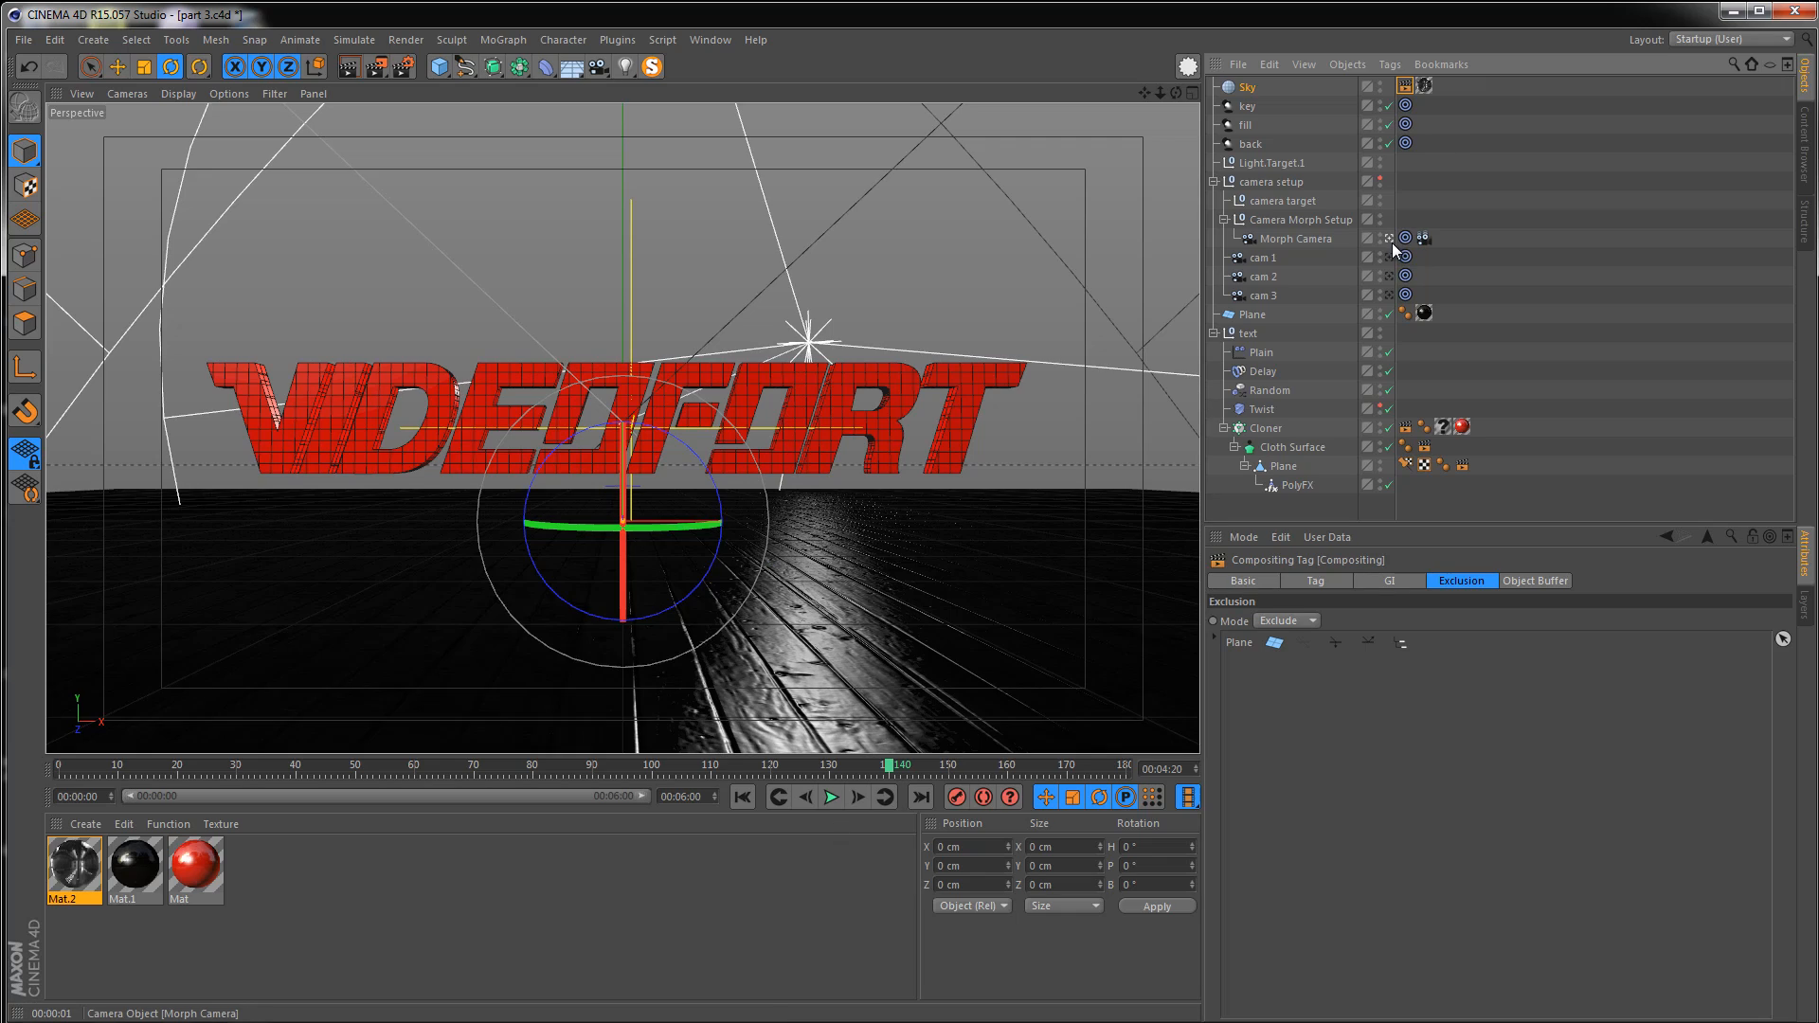
Add a Null object and rename it scene
click(1389, 239)
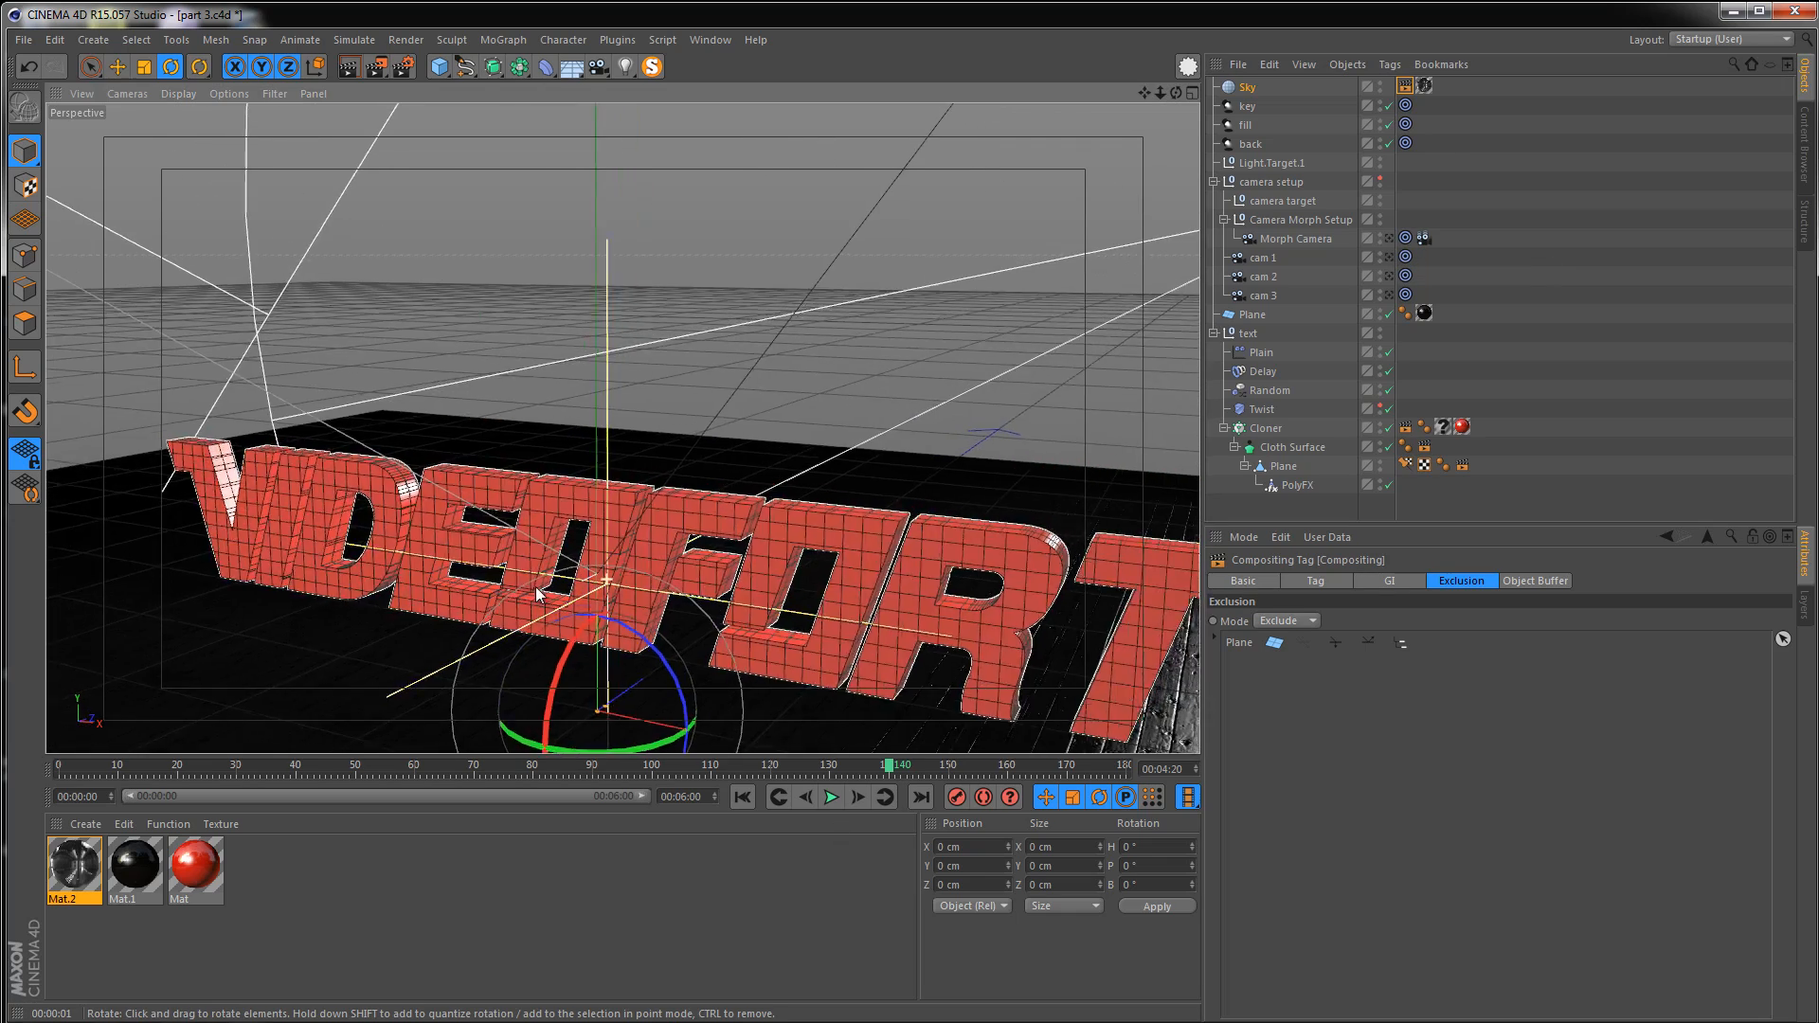
scroll(594, 554, down, 5)
alt+drag(594, 554, 627, 607)
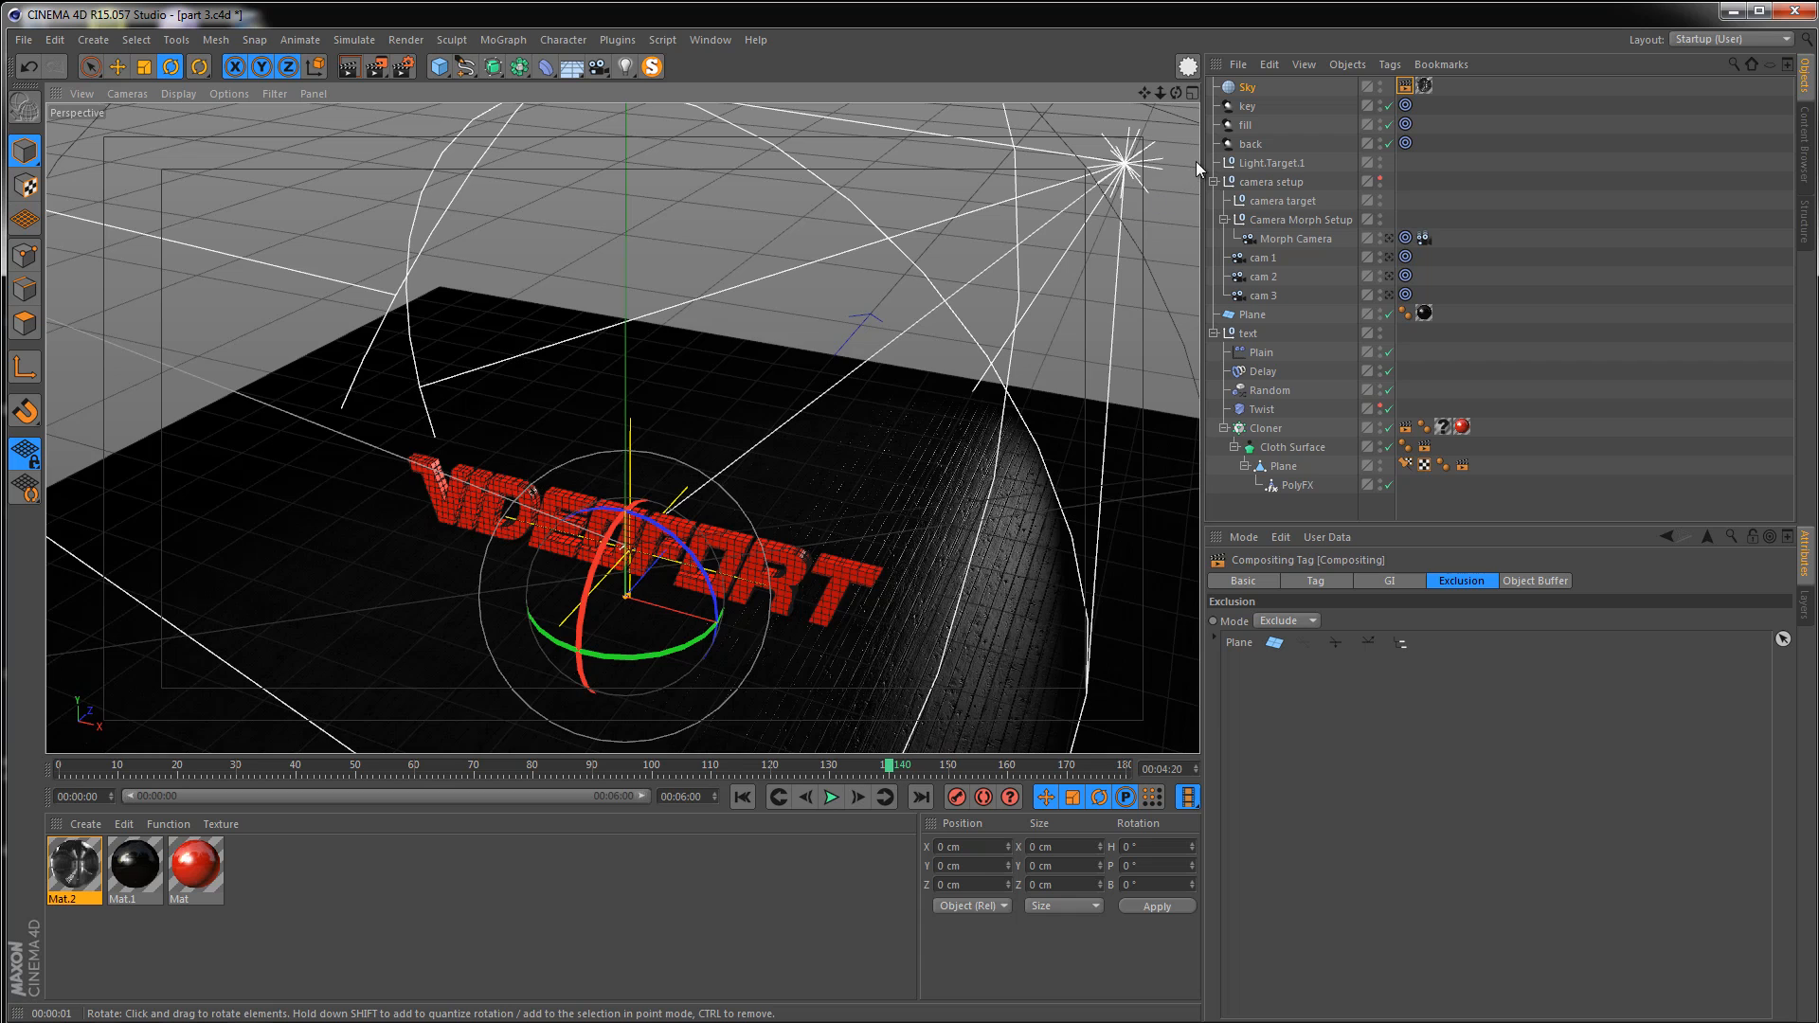
click(95, 39)
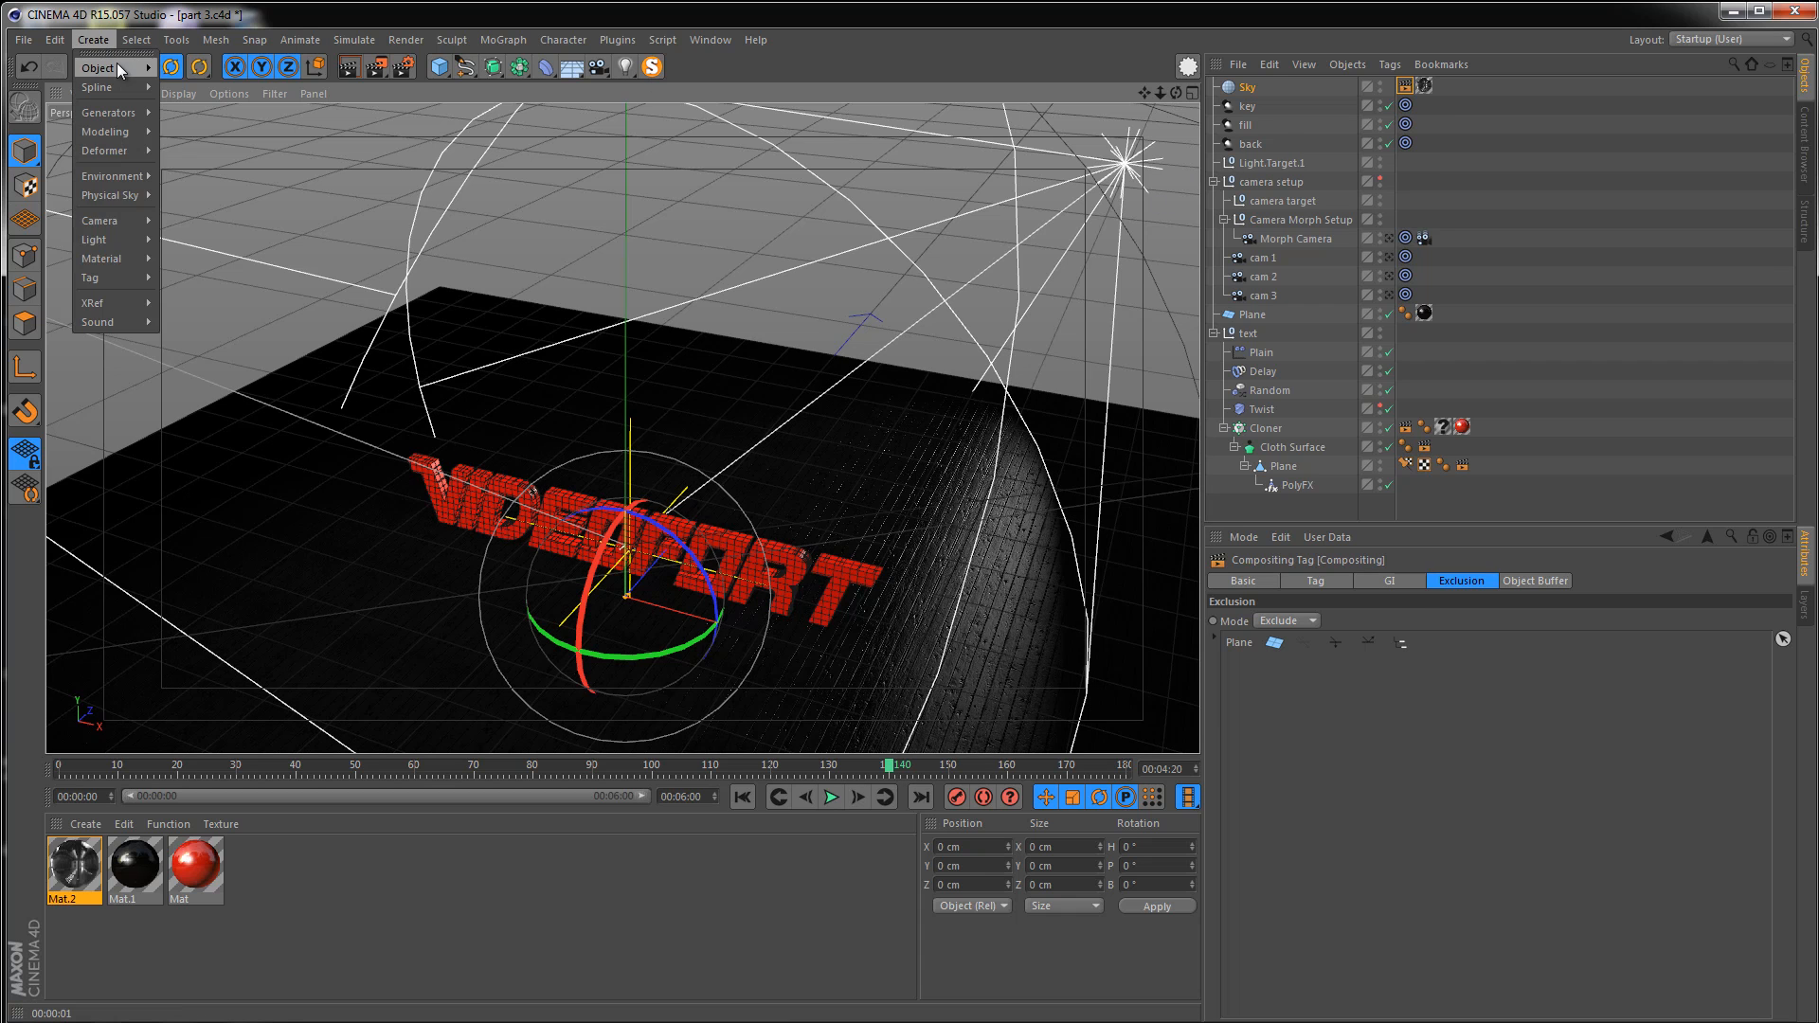
mouse_move(116, 63)
click(197, 72)
double_click(1248, 87)
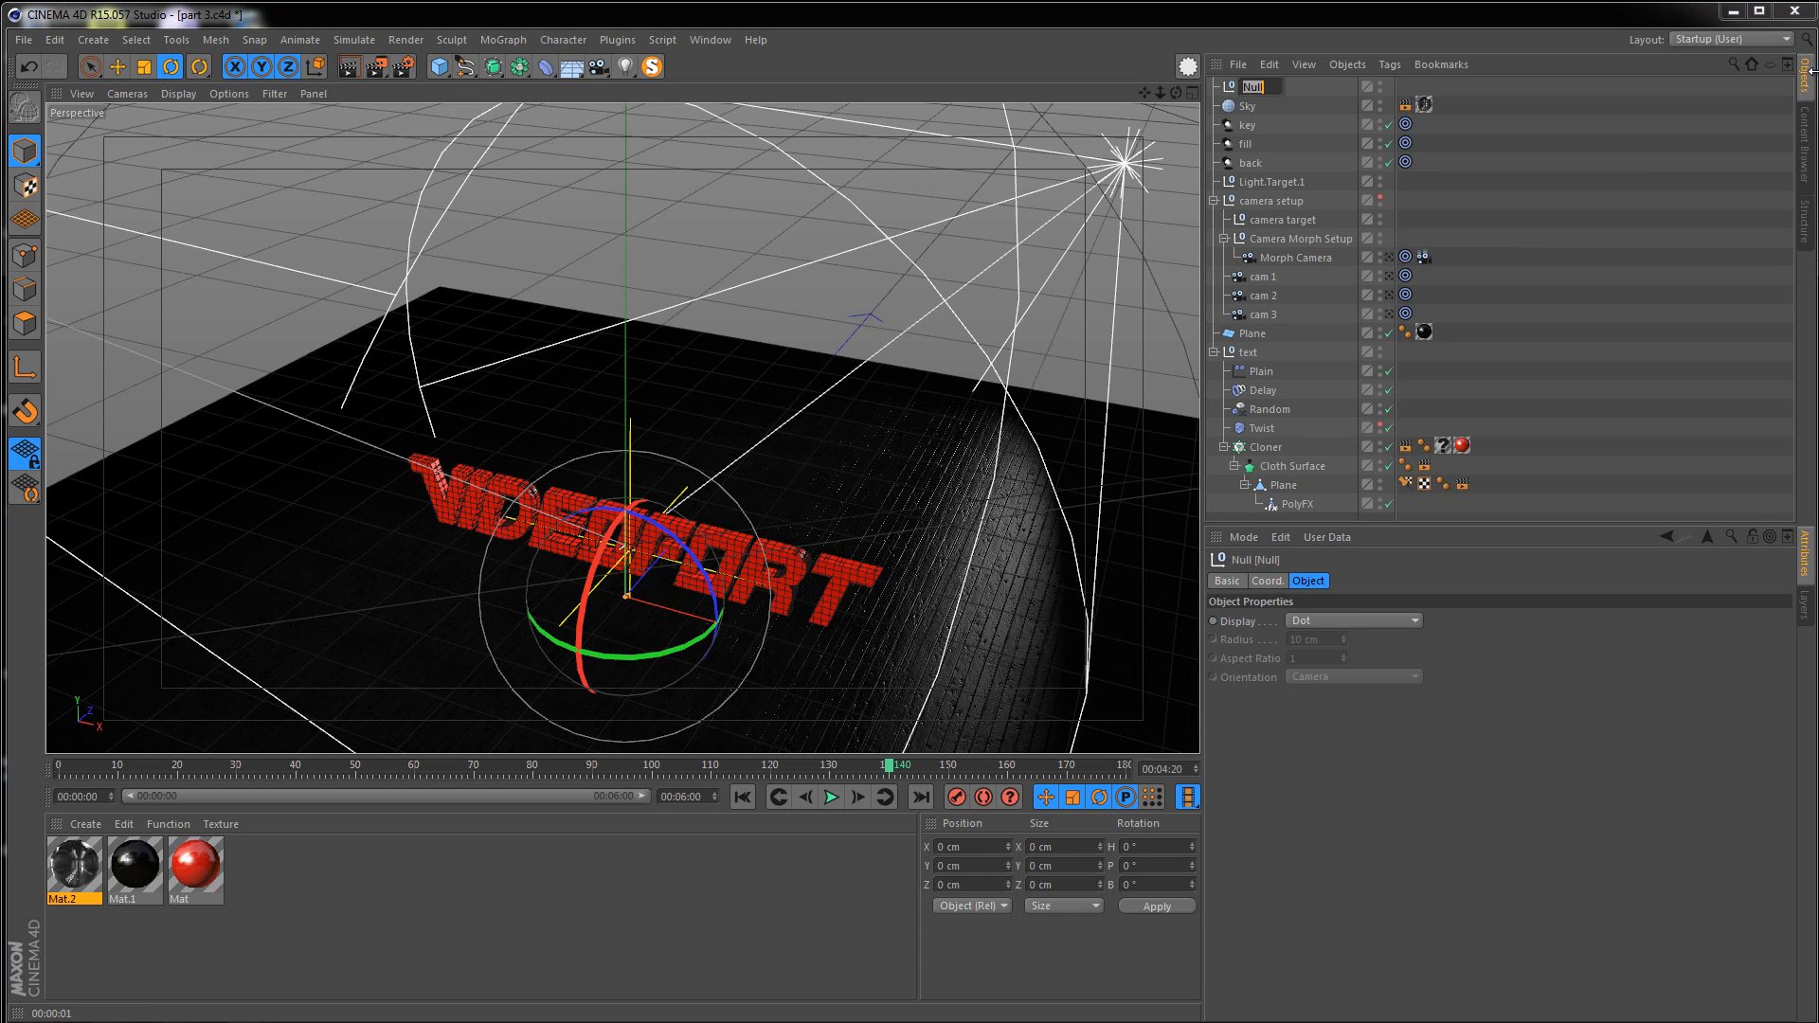
text(scene)
key(Return)
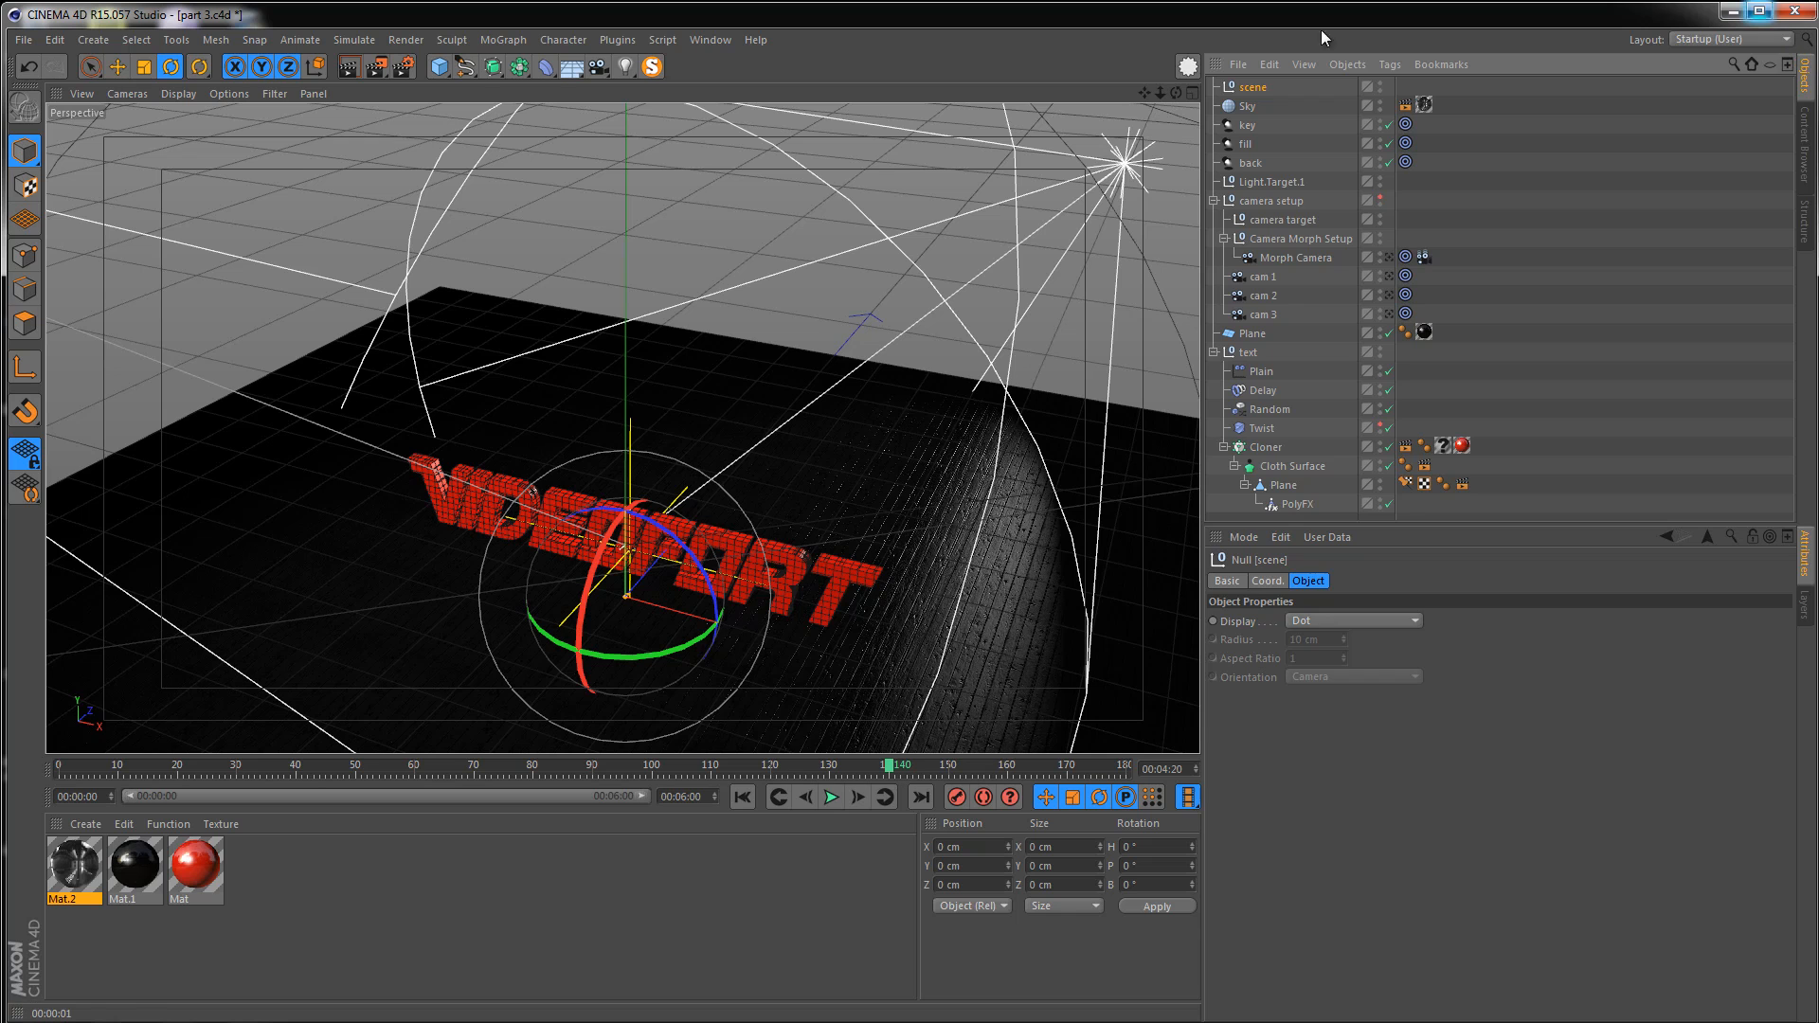
Move Sky, key, fill, back and Light.Target.1 into the scene null and hide the group in the editor
click(1249, 106)
shift+click(1264, 184)
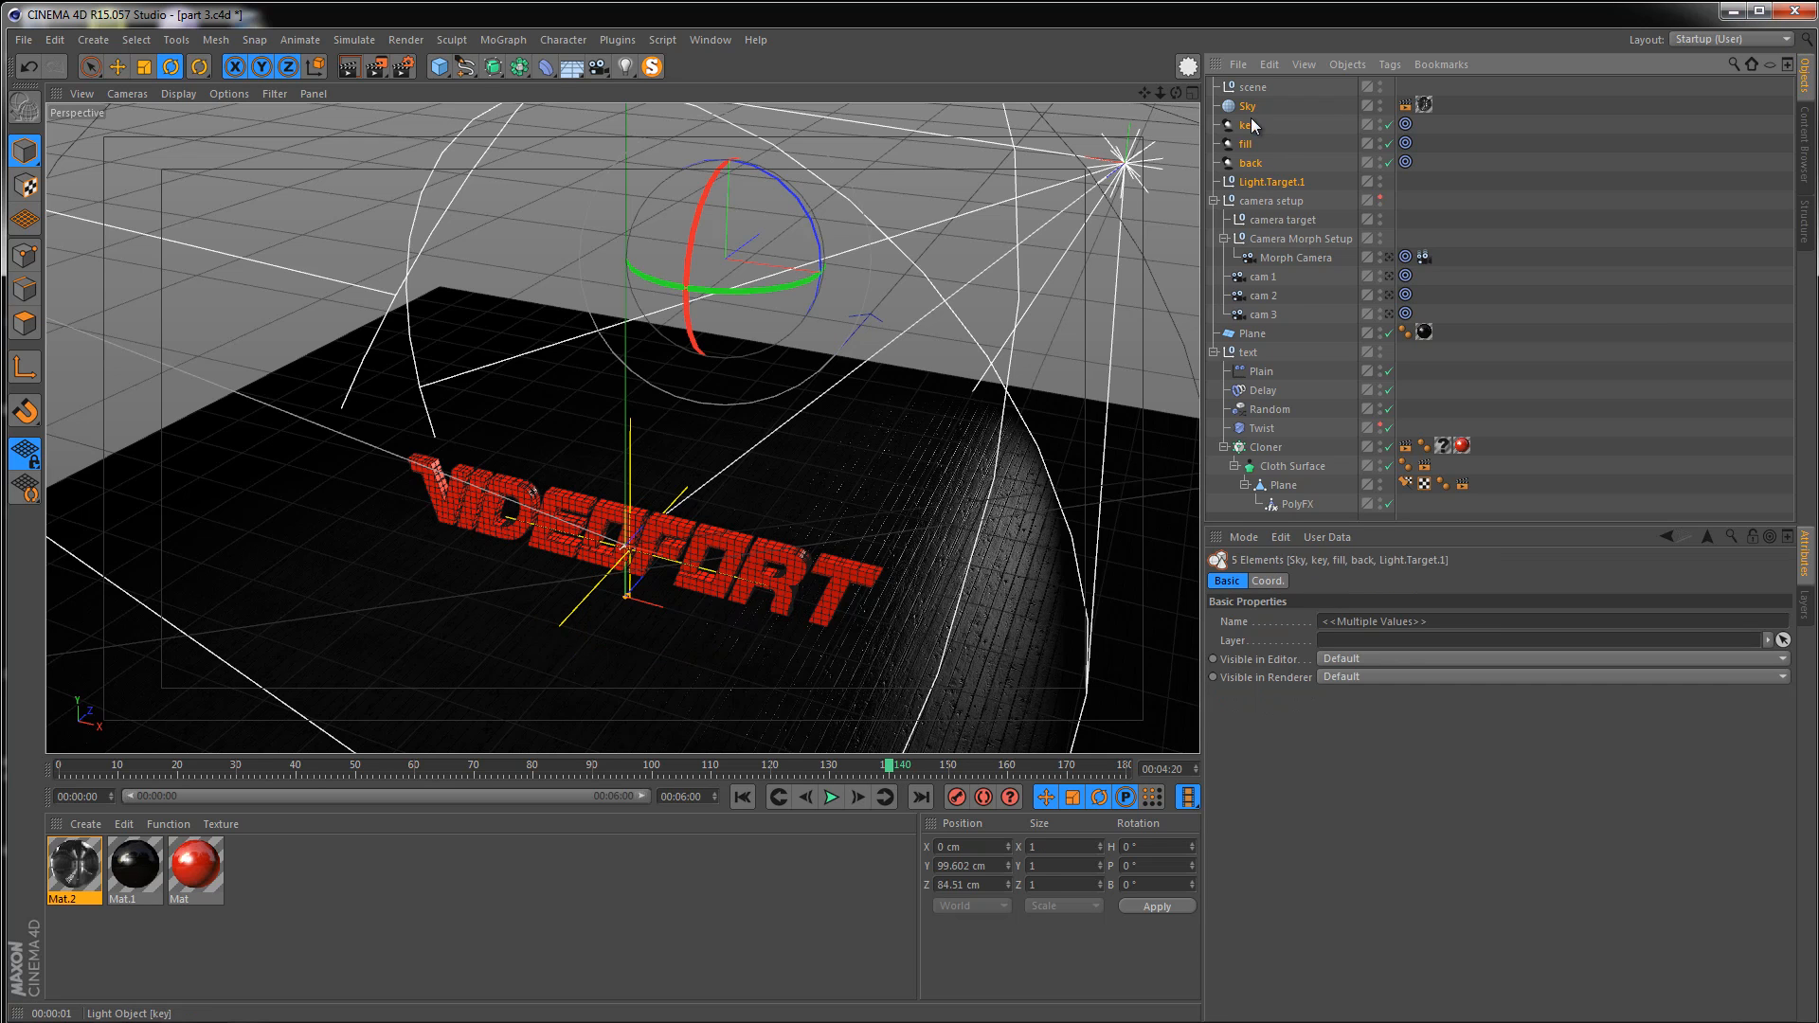
drag(1246, 111, 1252, 88)
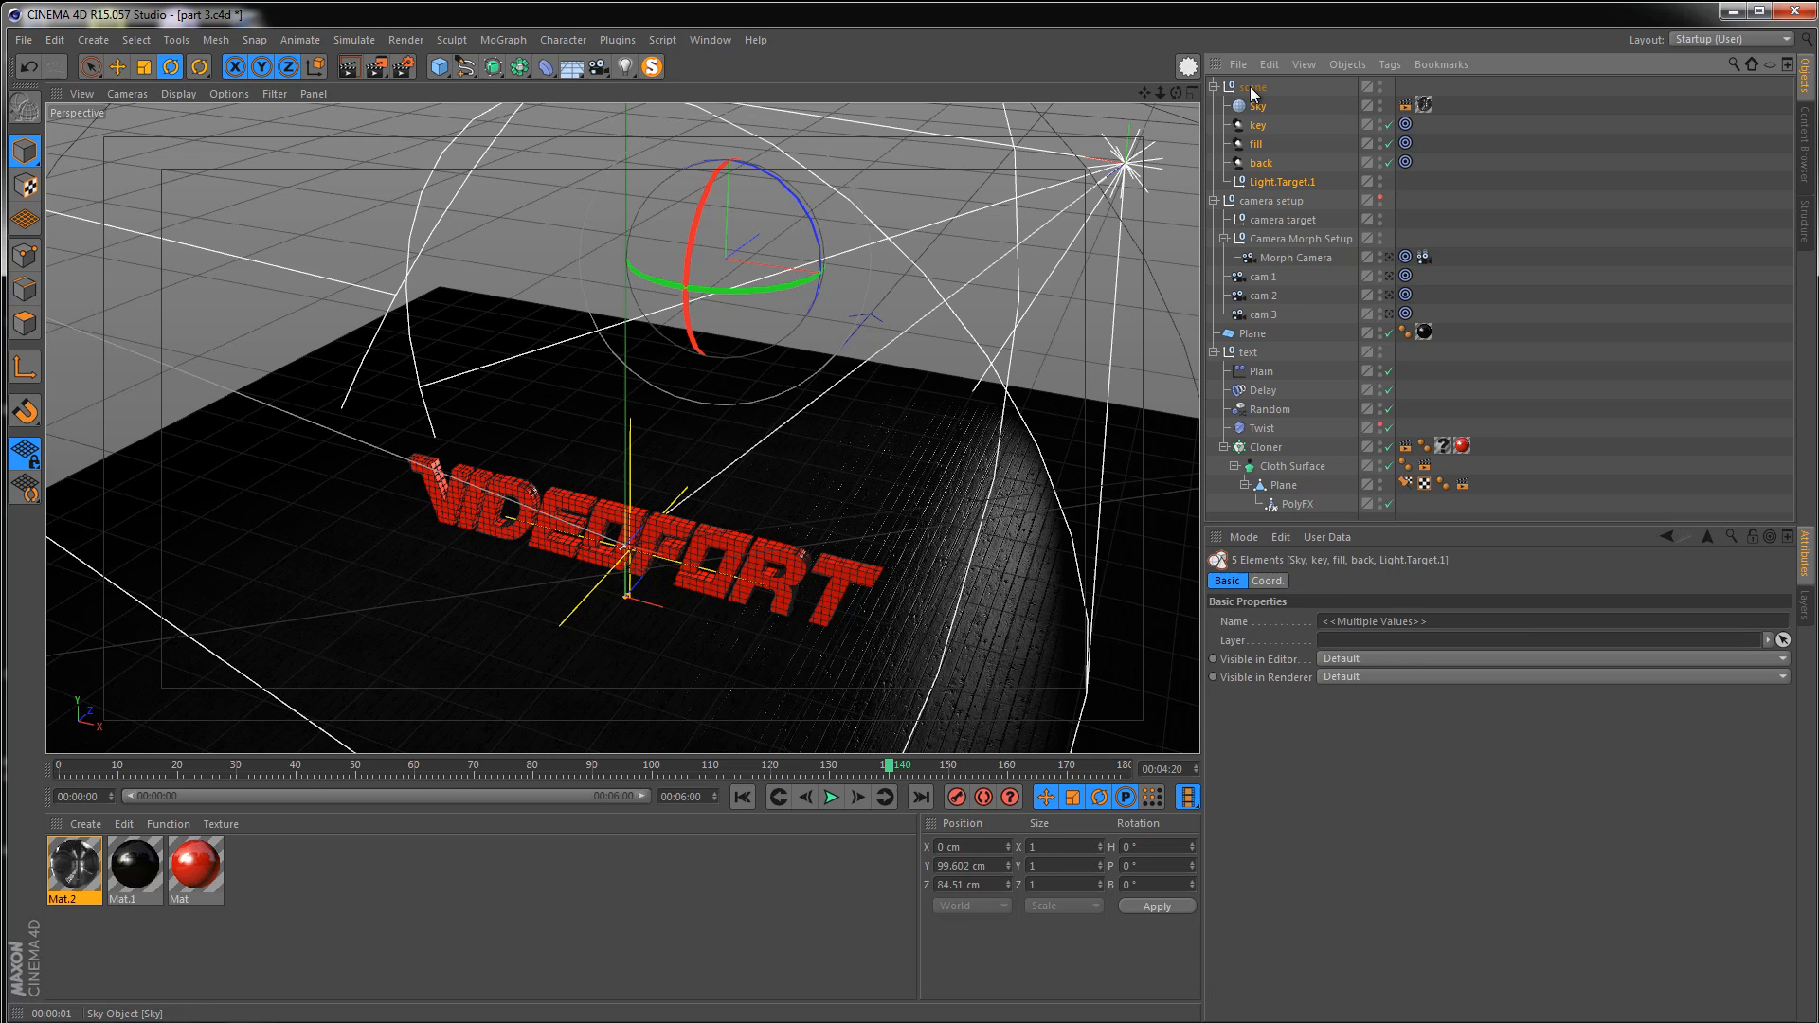
double_click(1379, 83)
click(1555, 201)
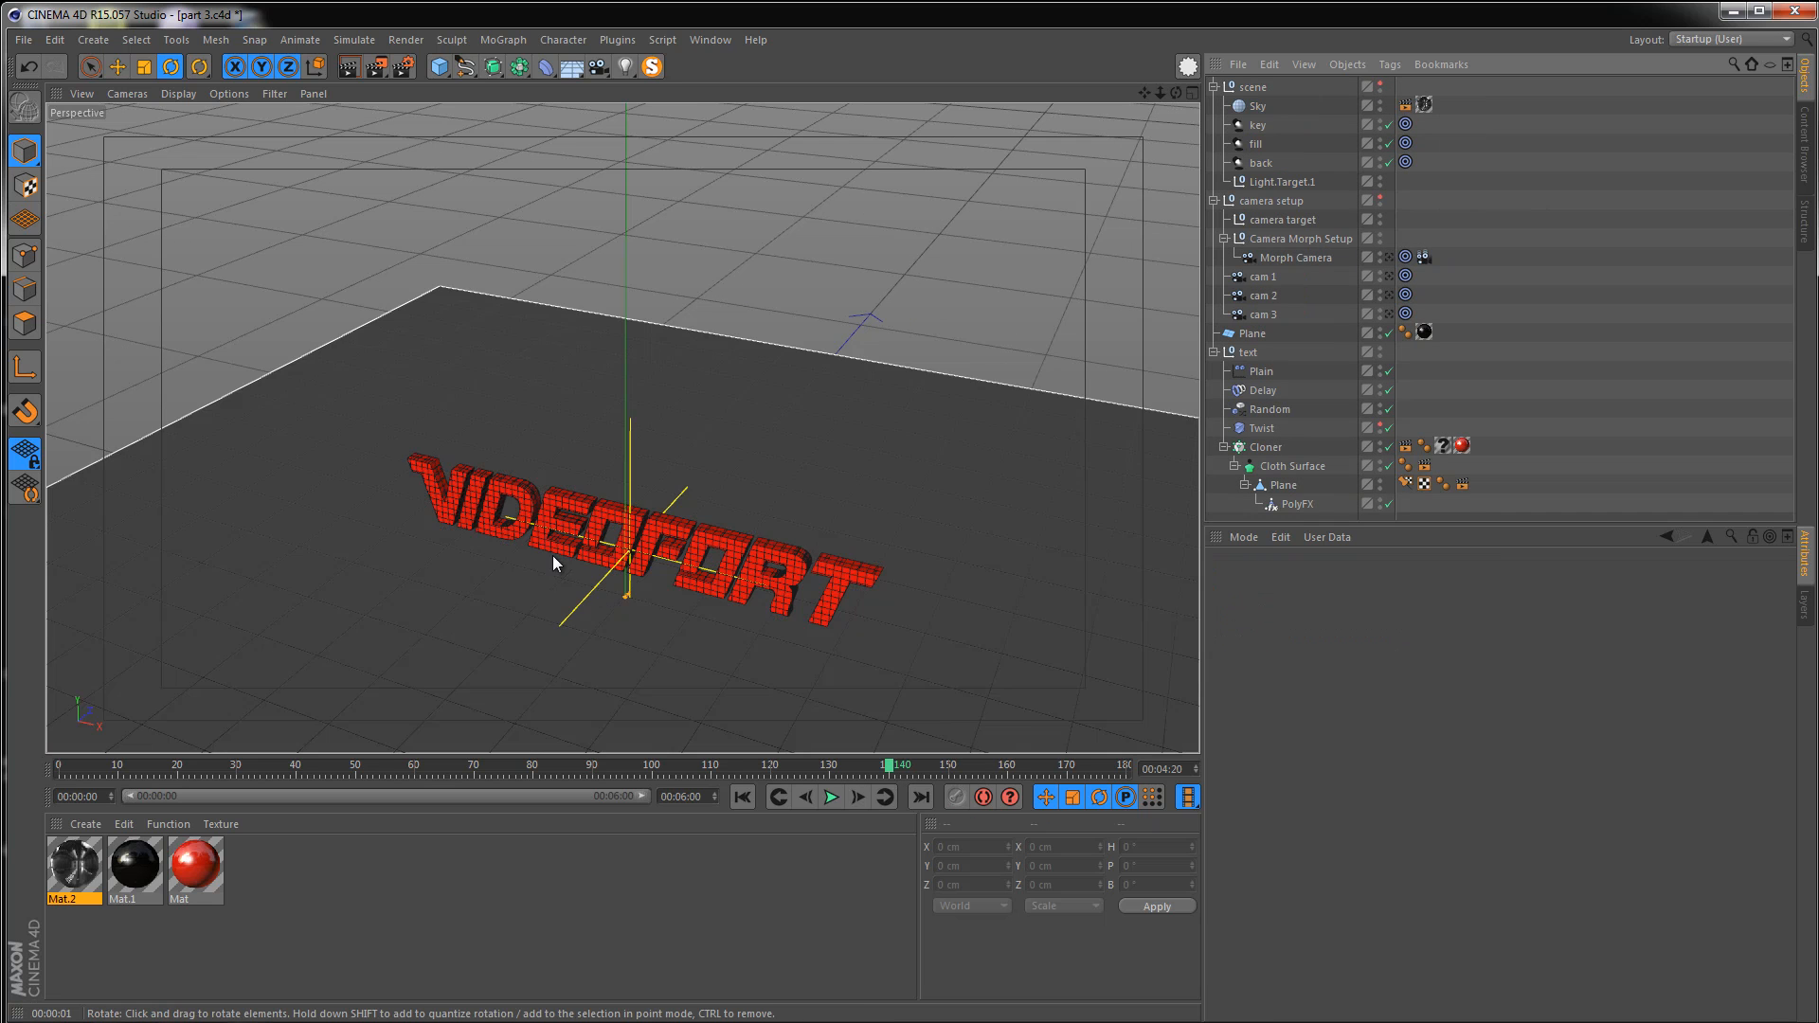
Add a light object and rename it flare
alt+middle_drag(516, 555, 531, 489)
alt+right_drag(592, 515, 633, 500)
alt+middle_drag(595, 544, 560, 513)
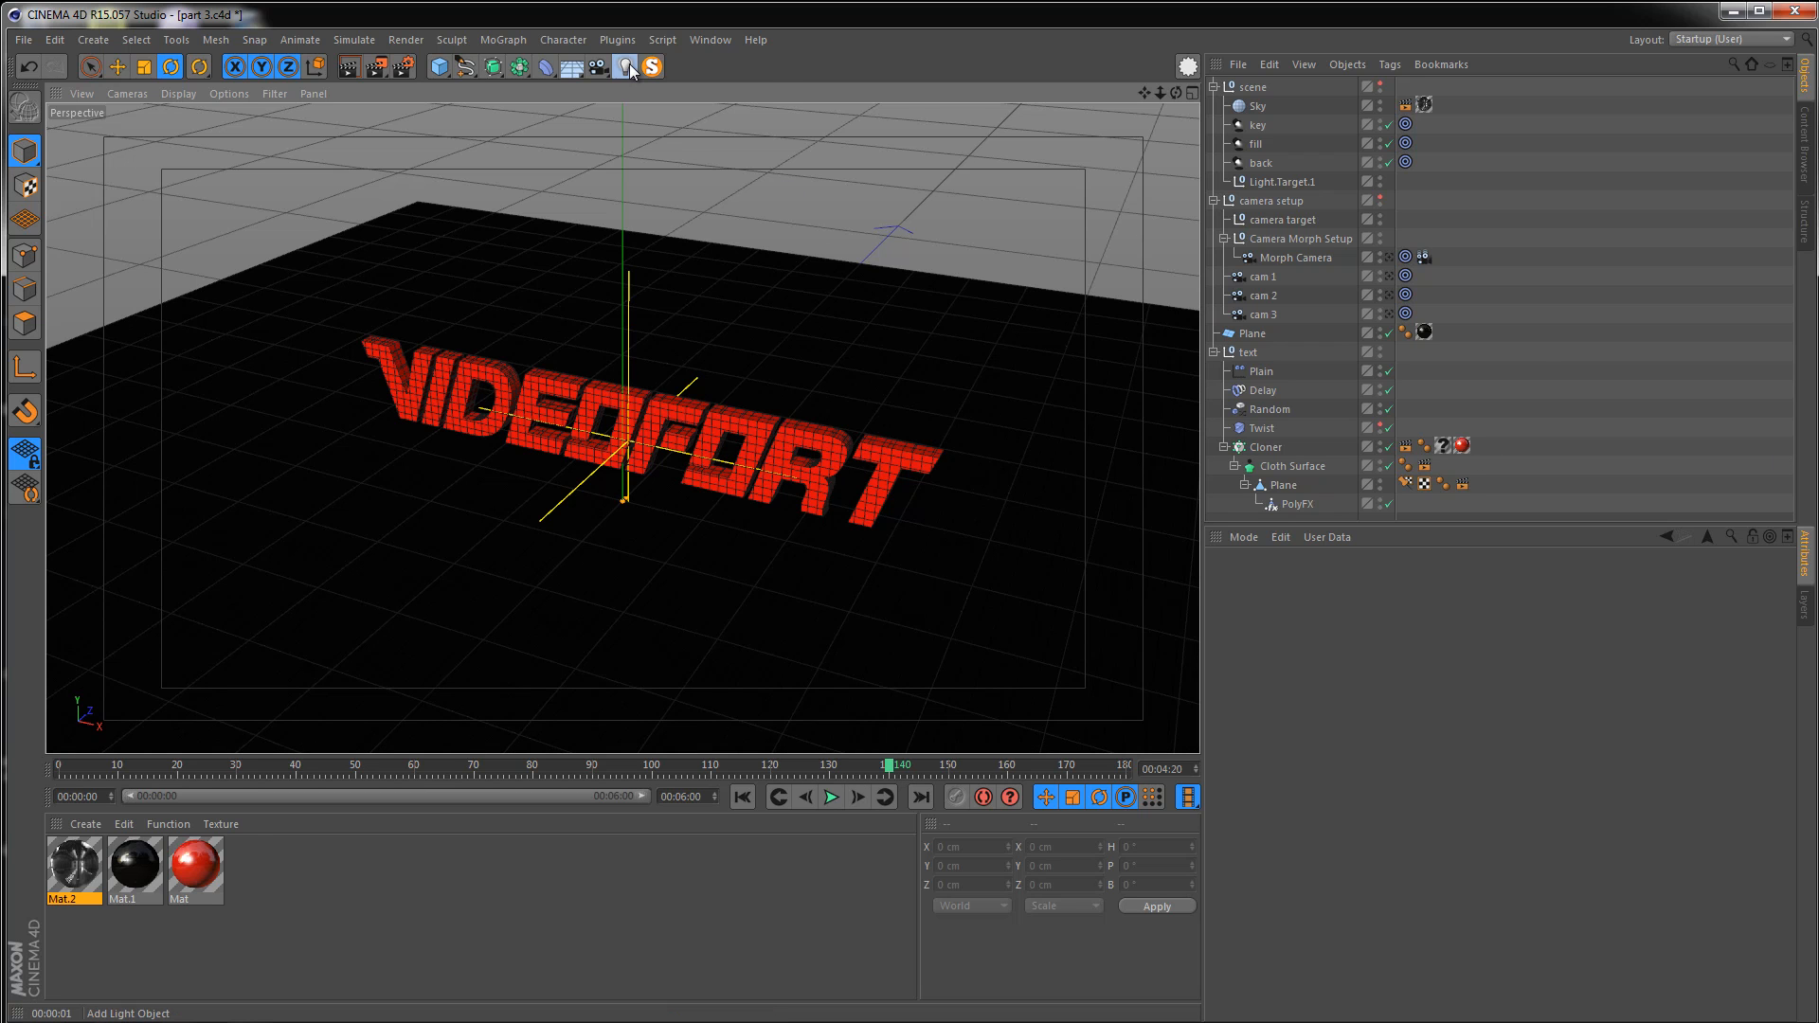
drag(629, 65, 678, 99)
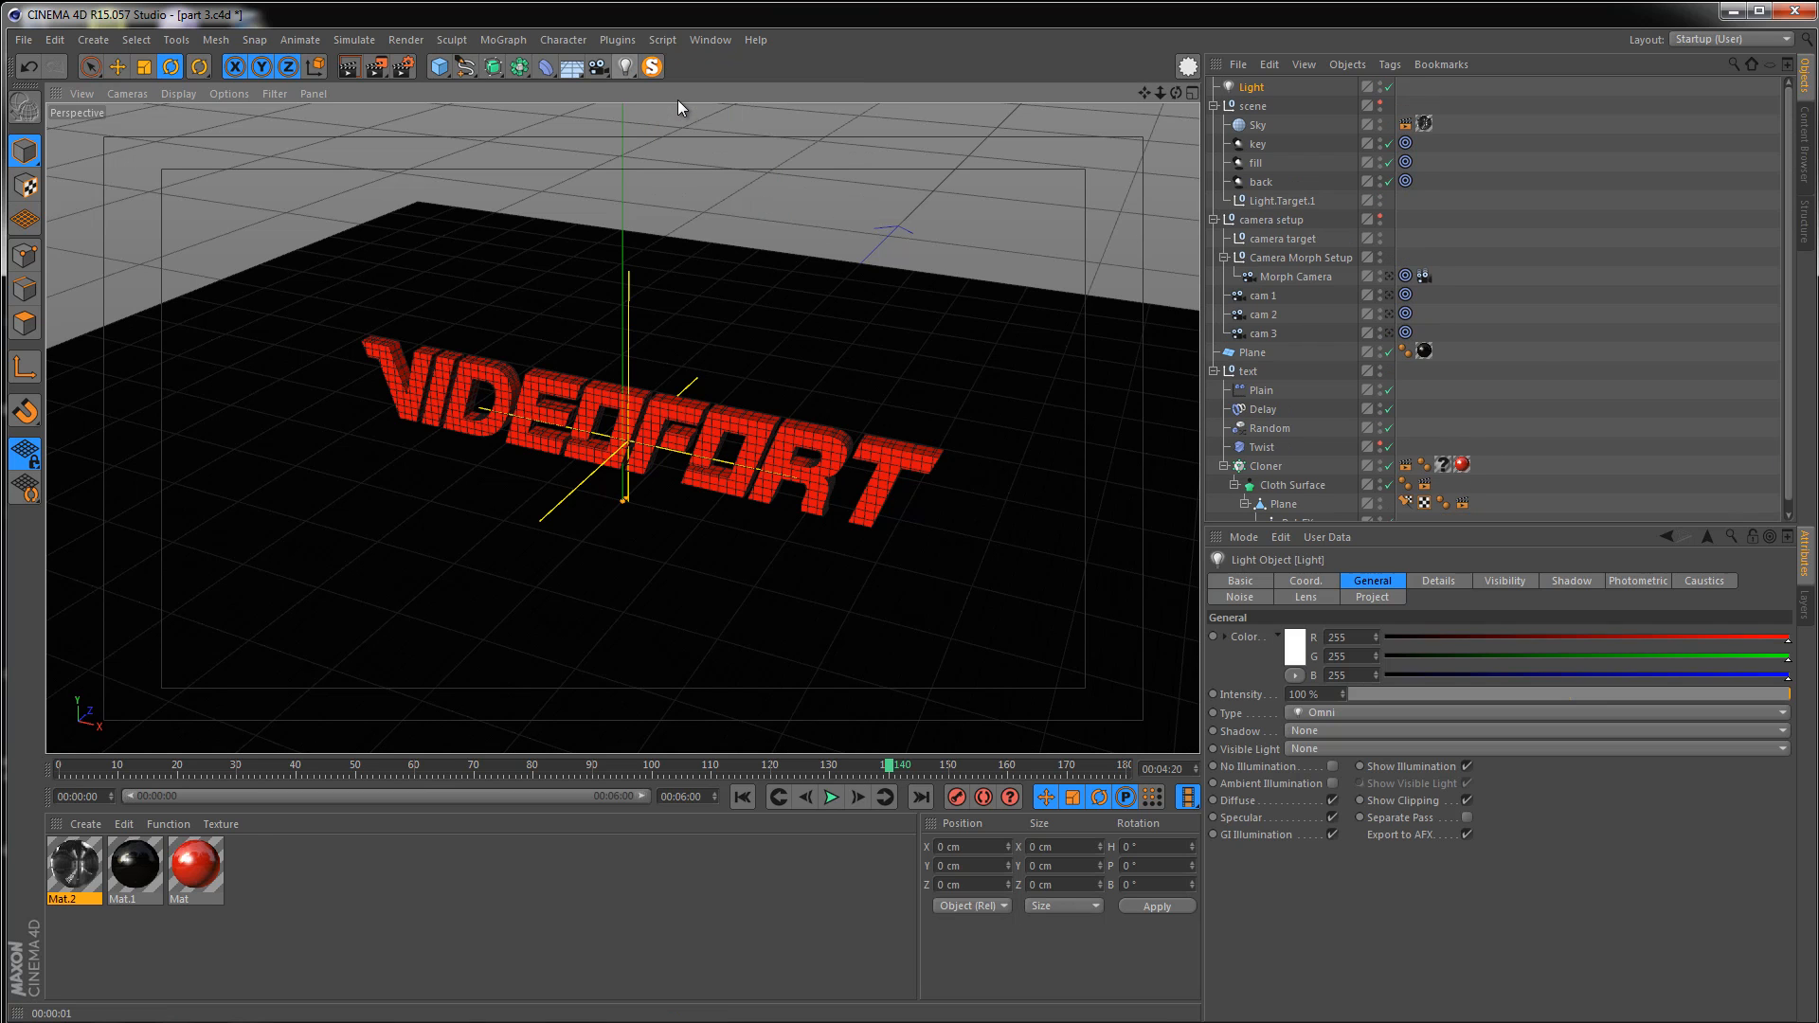
double_click(1257, 87)
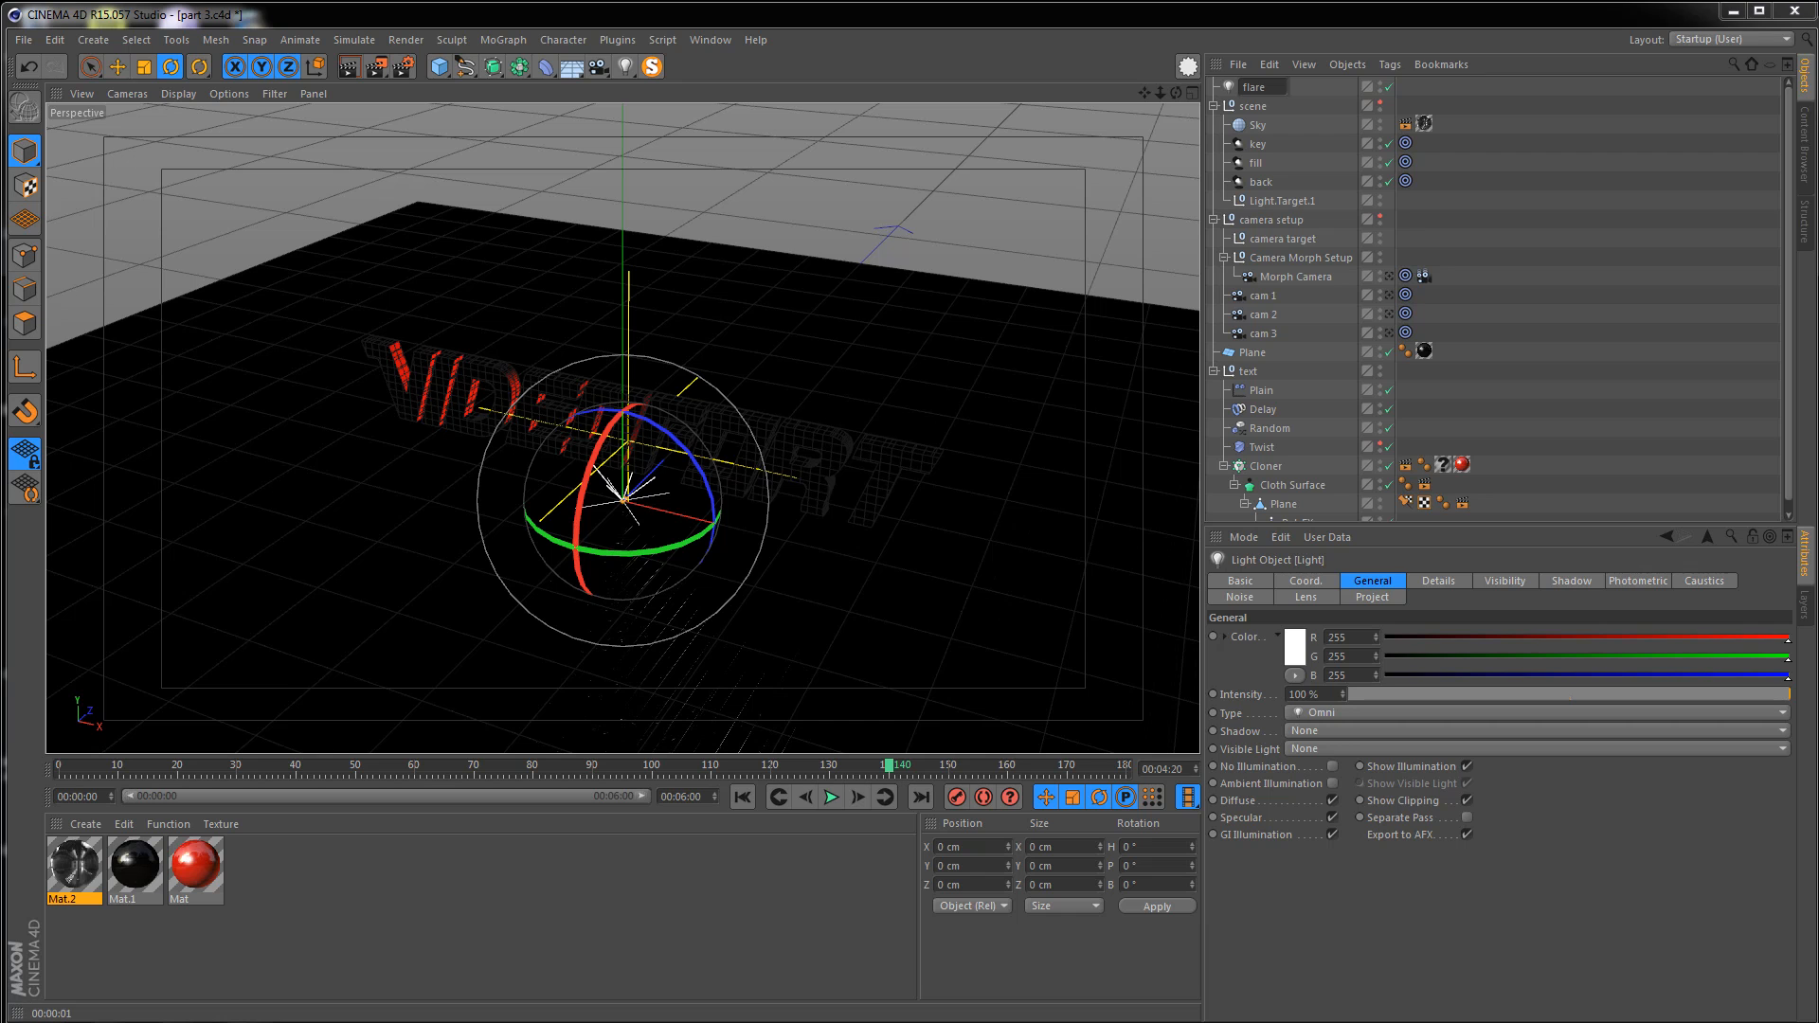
key(Return)
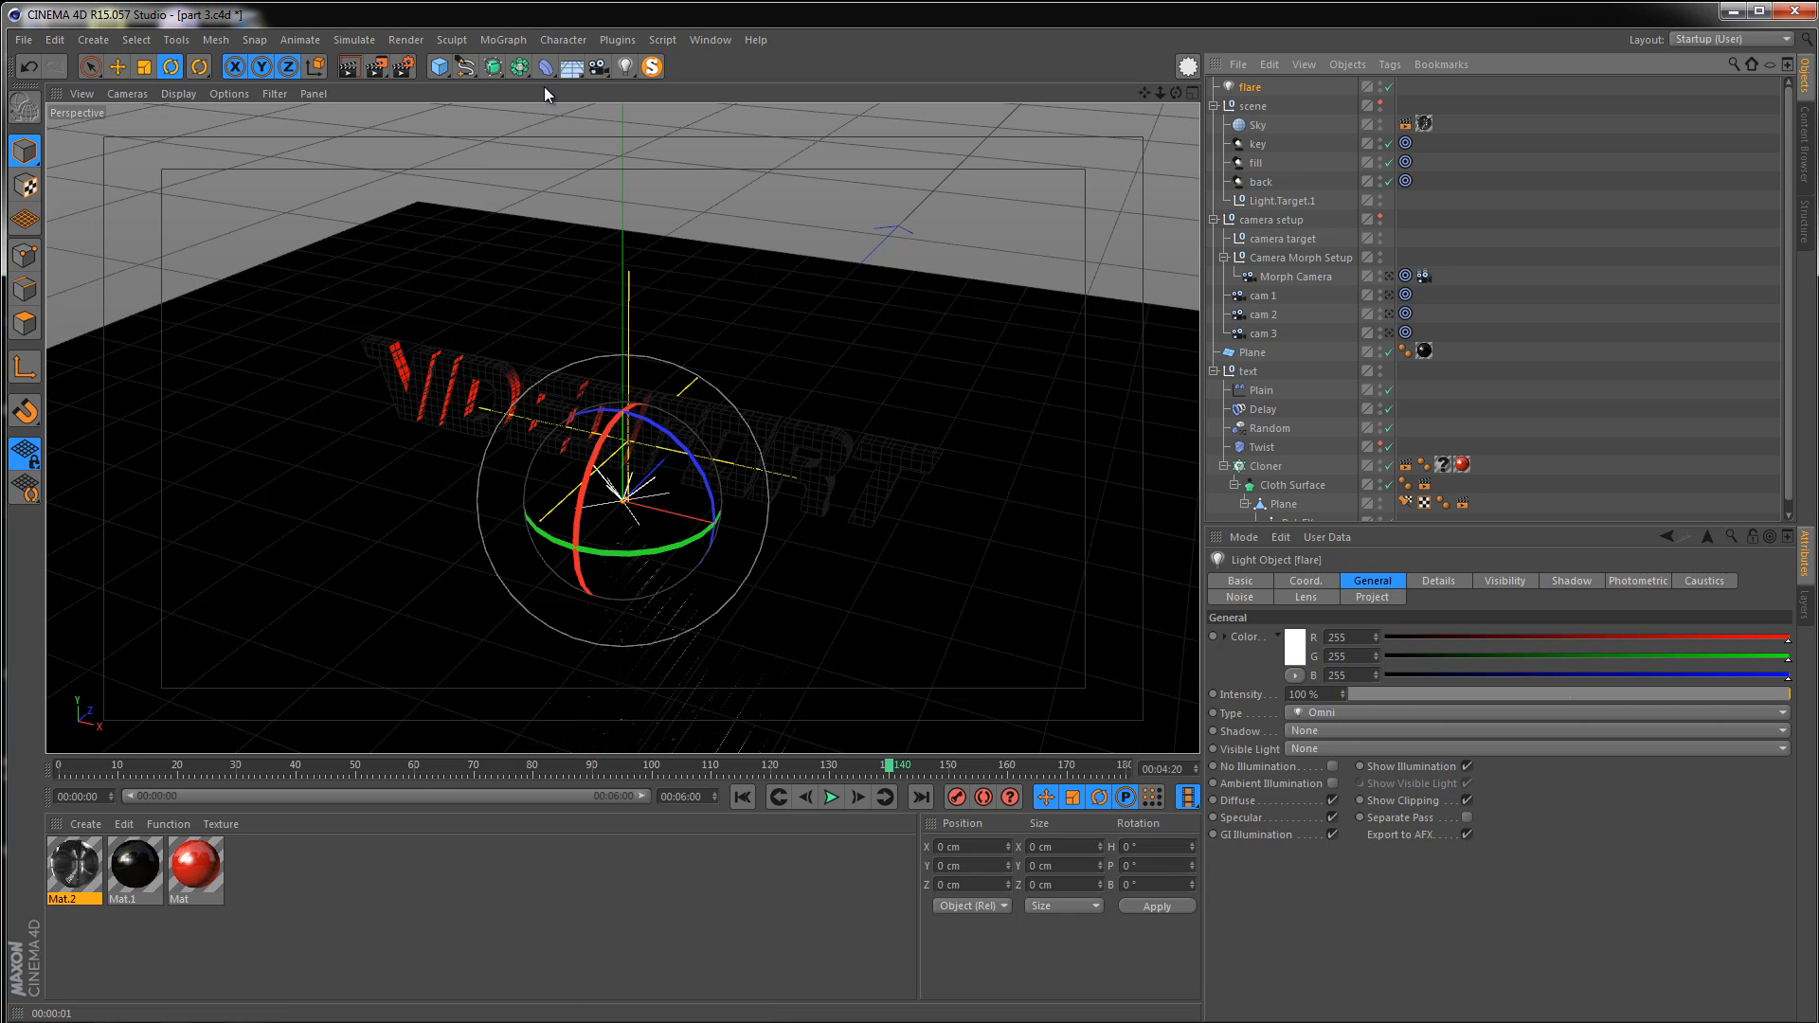
Try turning on No Illumination for the flare light
click(509, 41)
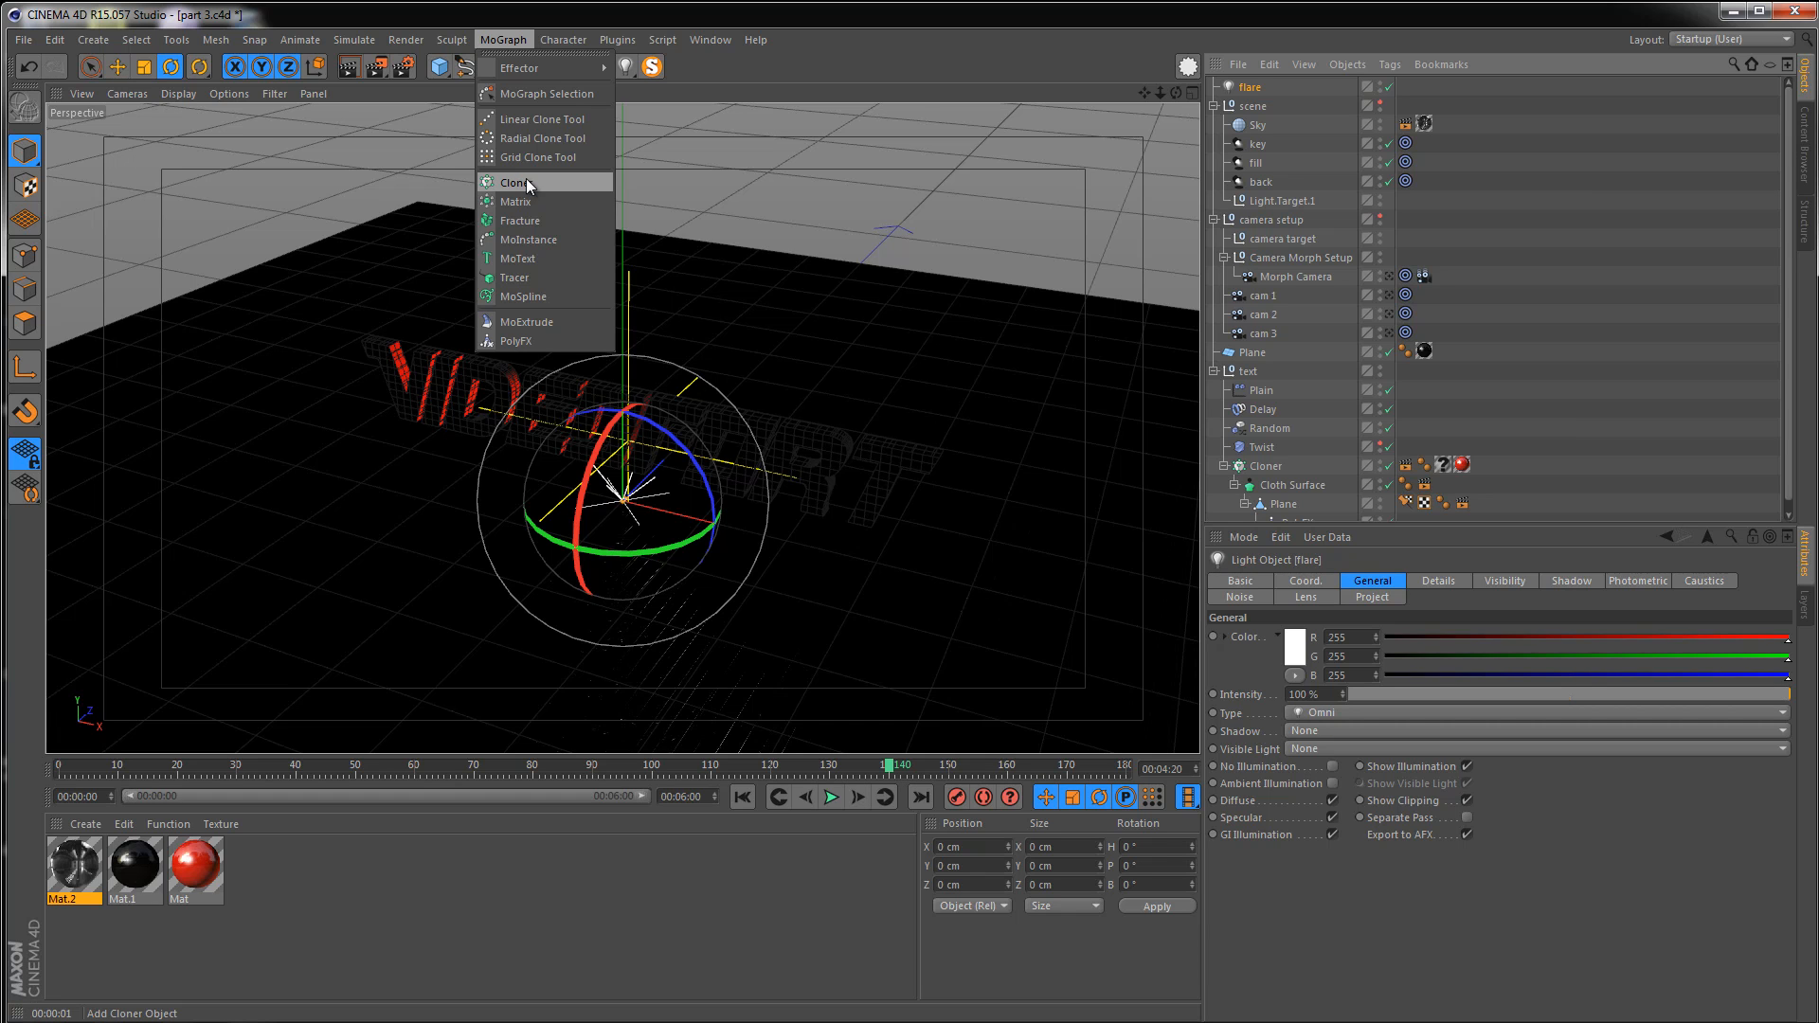
click(1470, 170)
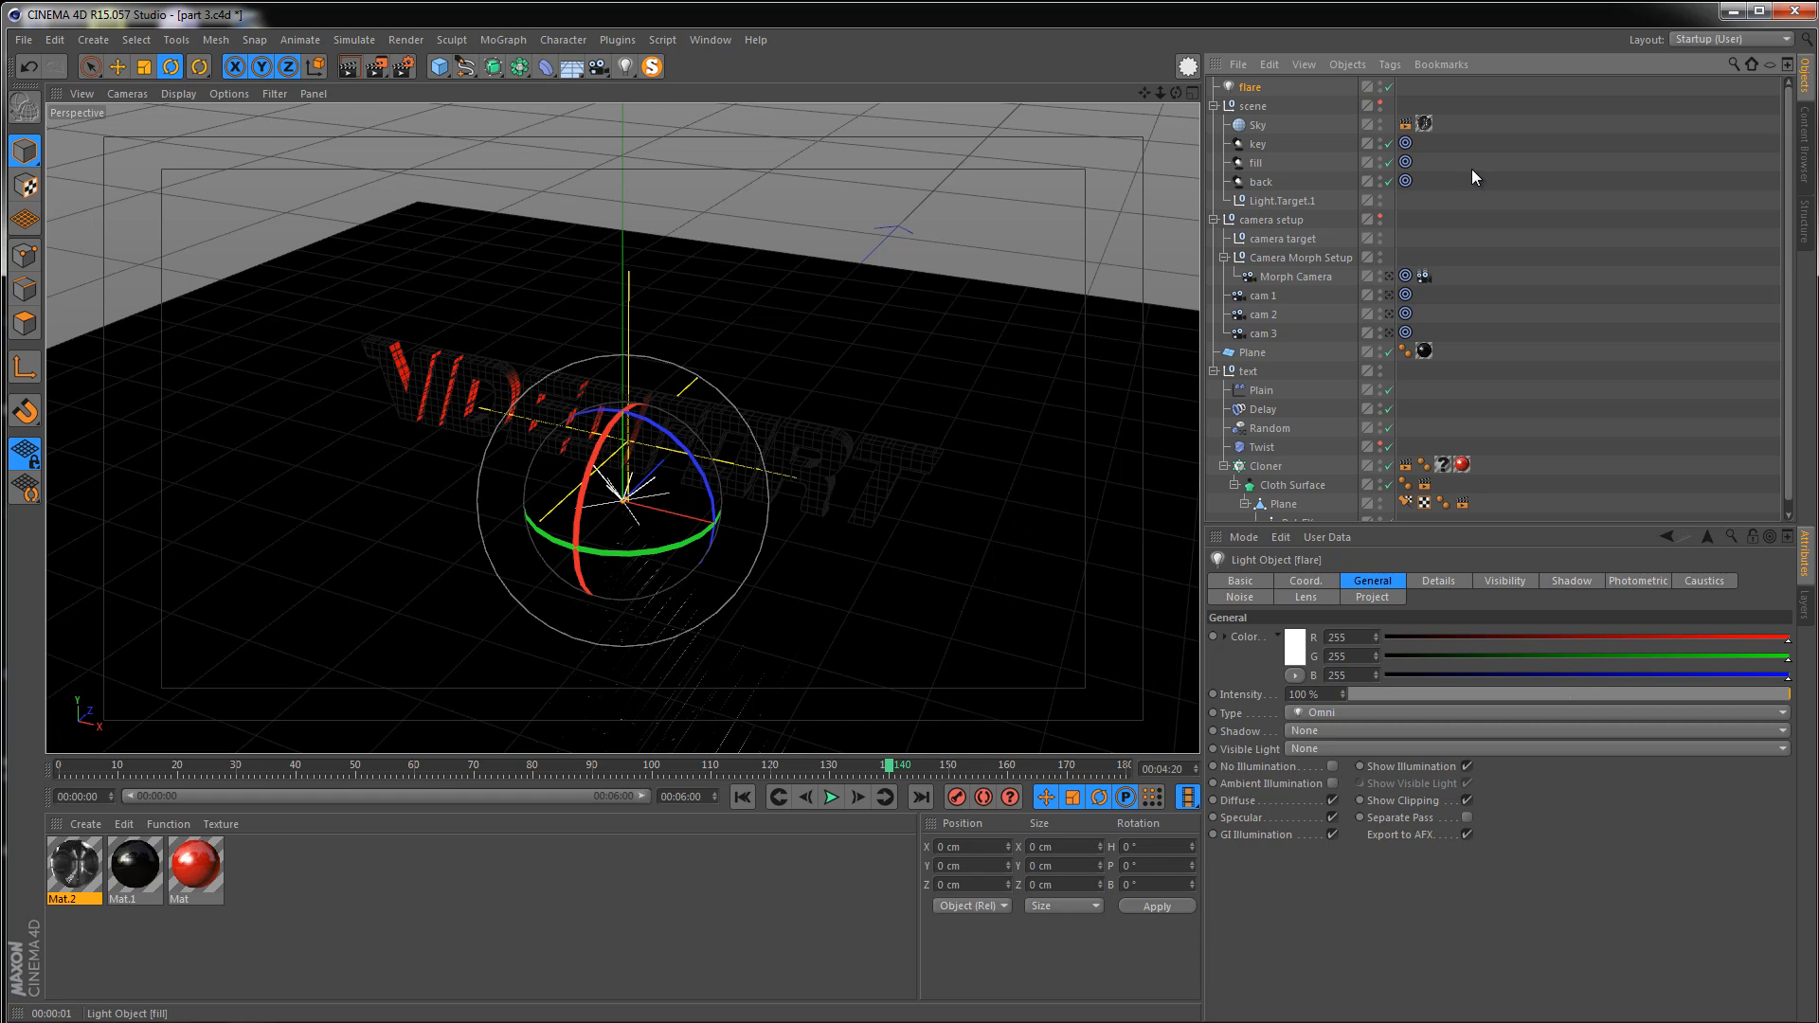
click(1245, 87)
click(1333, 765)
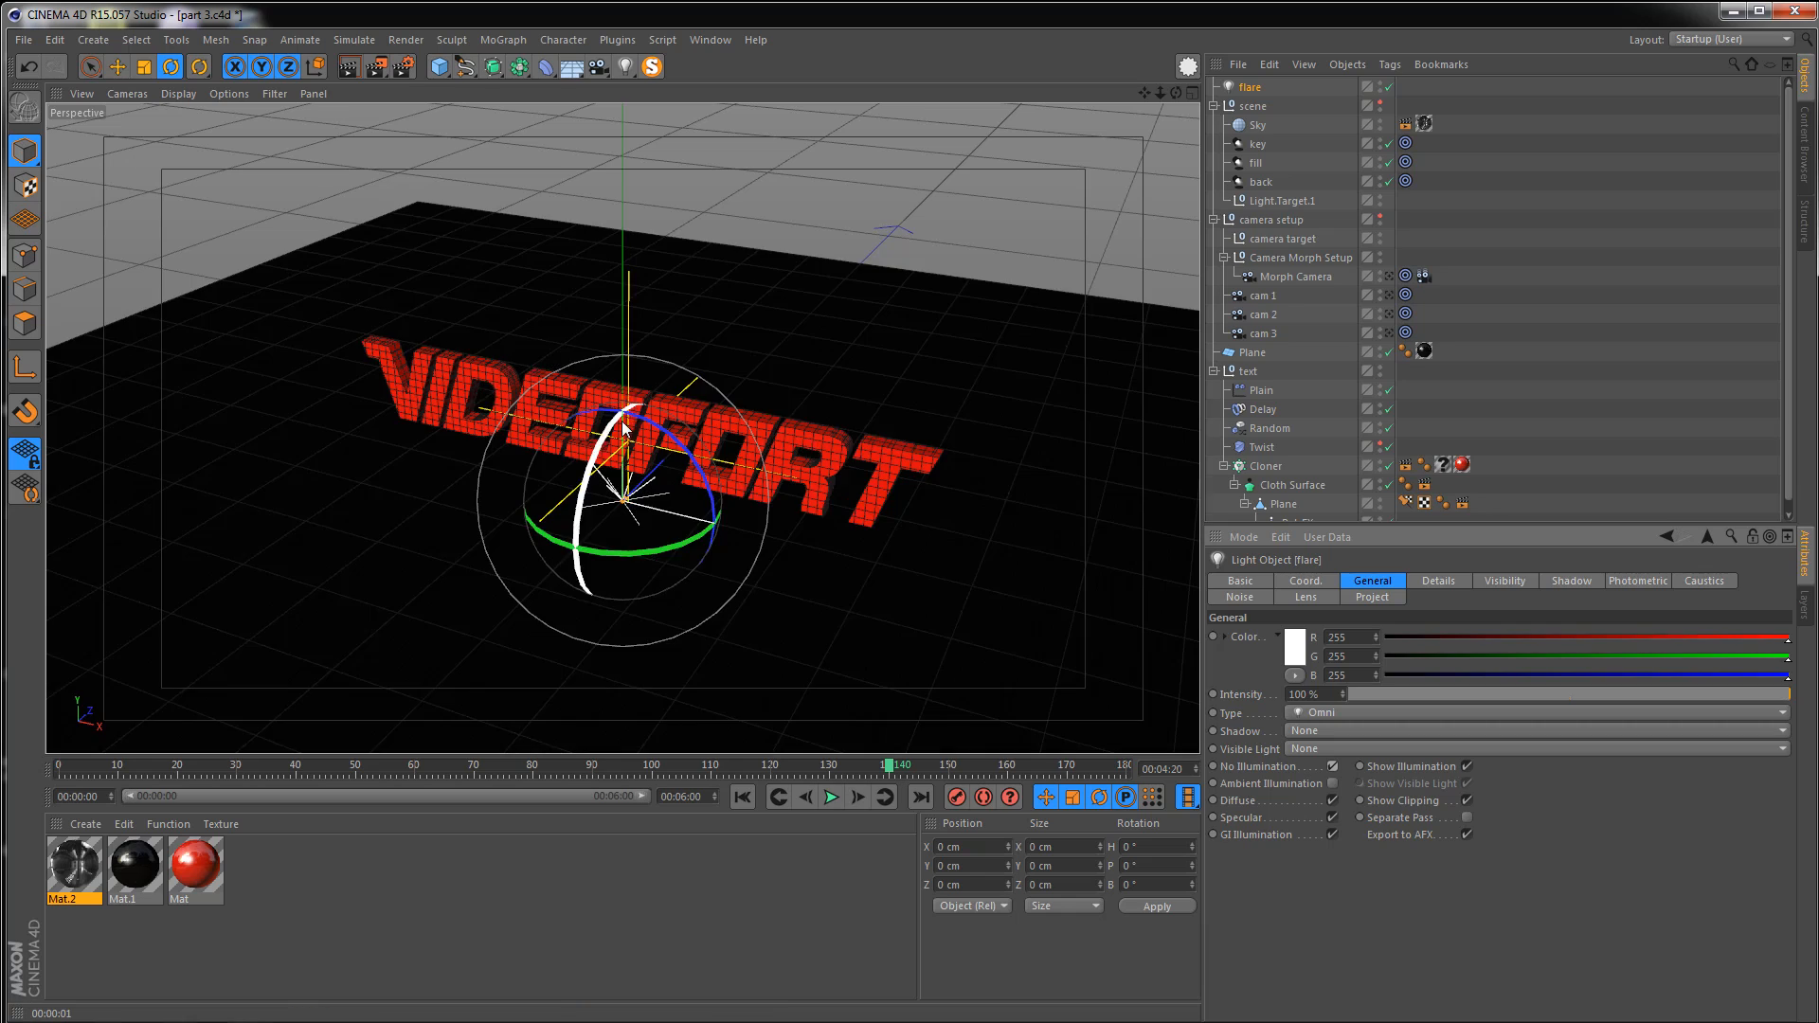
key(ctrl+z)
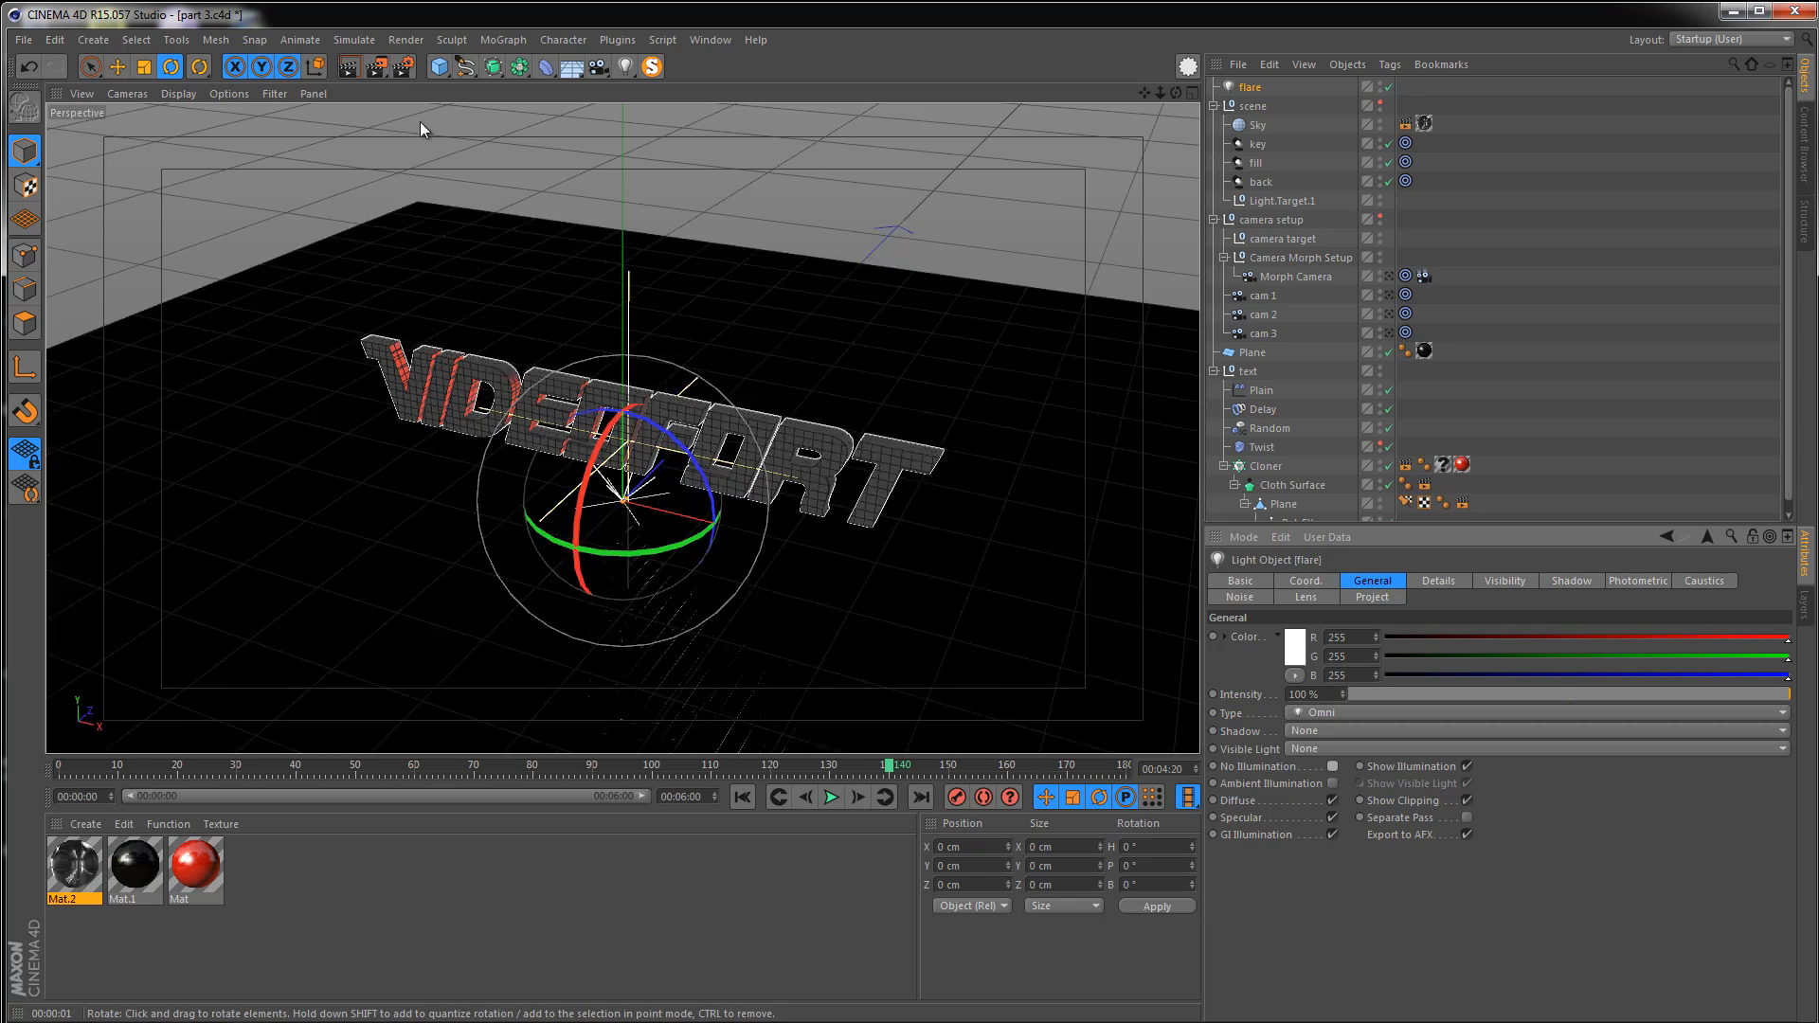
Raise the flare light to about 66 cm above the text
click(90, 67)
drag(621, 303, 617, 129)
alt+middle_drag(617, 391, 607, 488)
alt+right_drag(626, 381, 677, 350)
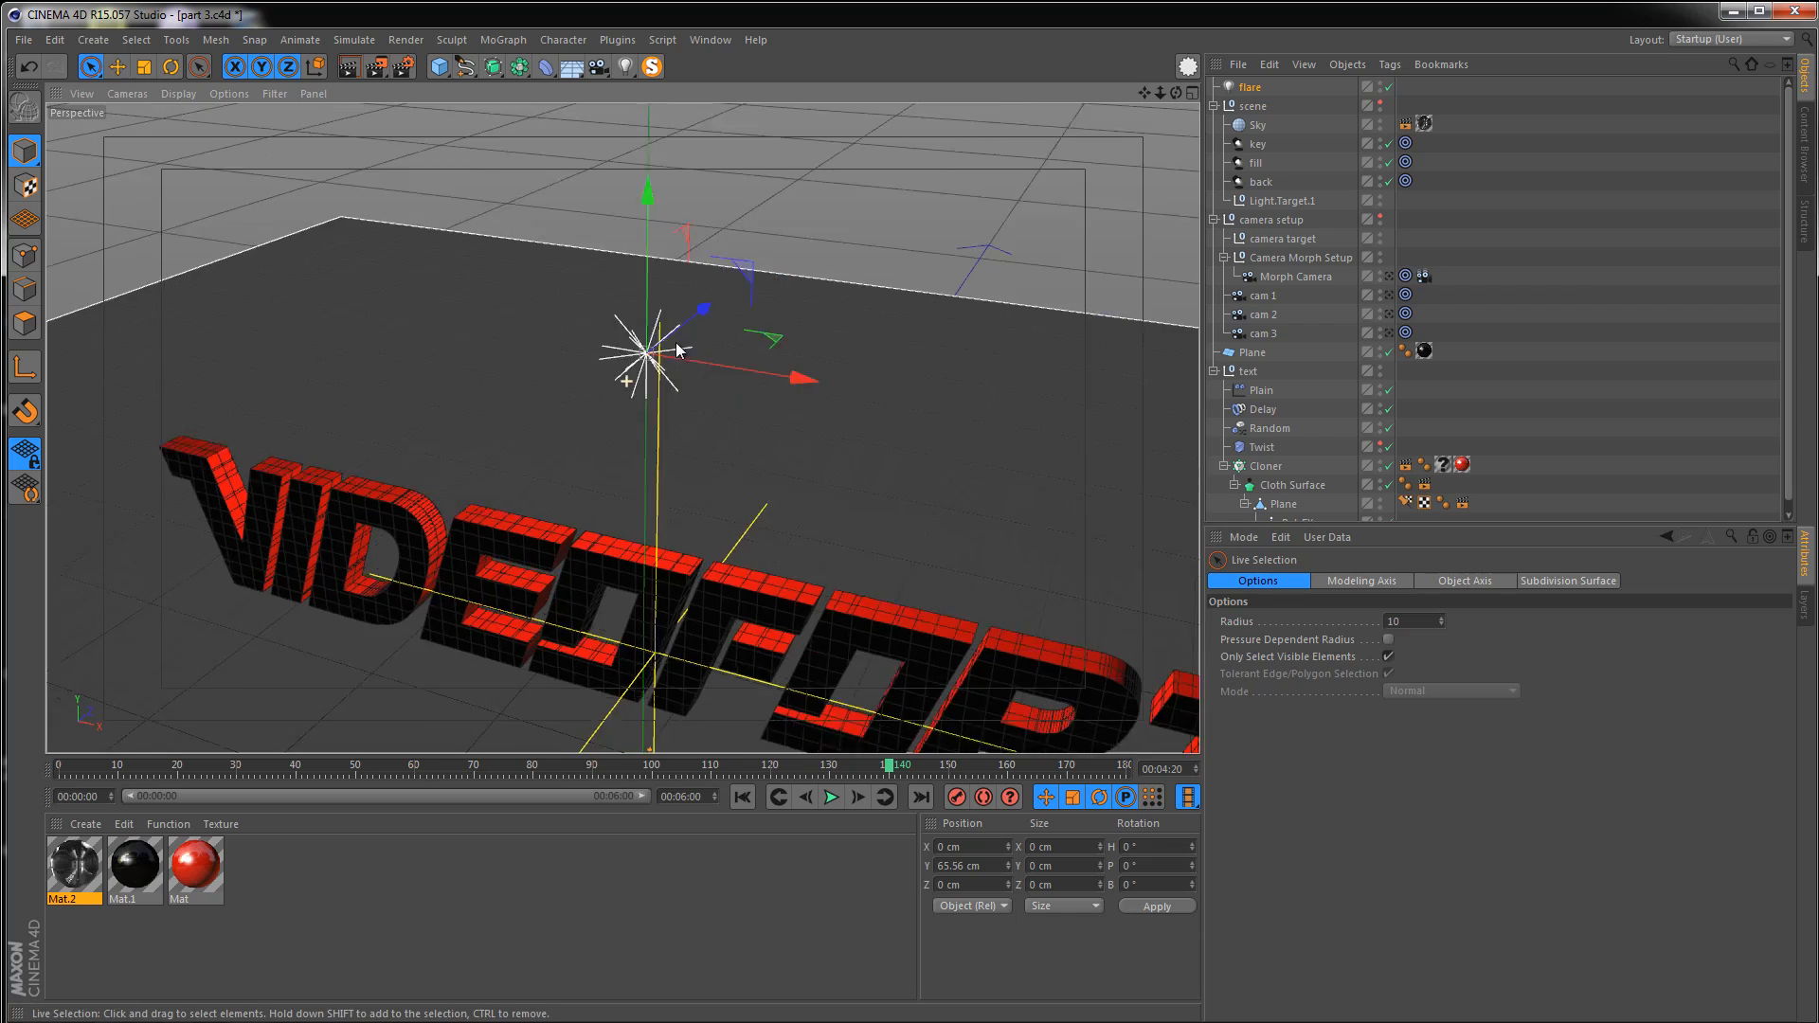
alt+drag(677, 350, 669, 309)
alt+middle_drag(669, 295, 636, 304)
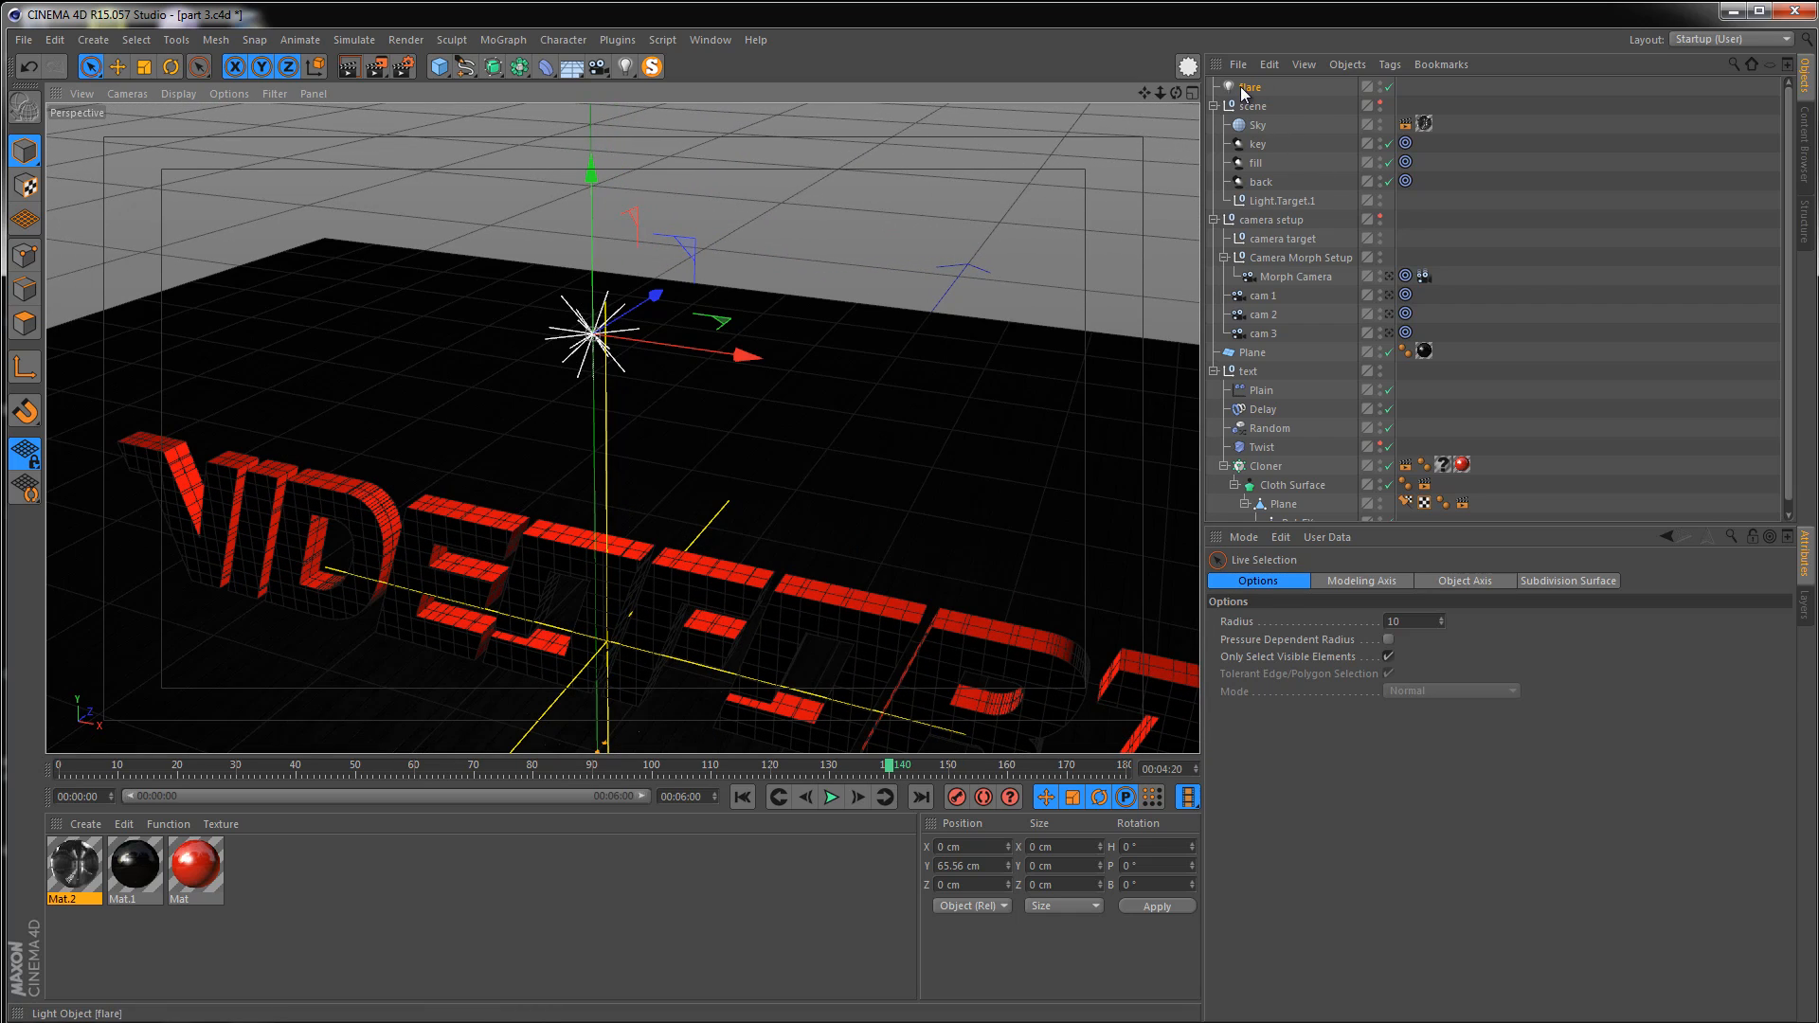
Set the flare light's Visible Light option to Visible and render the viewport
click(1246, 88)
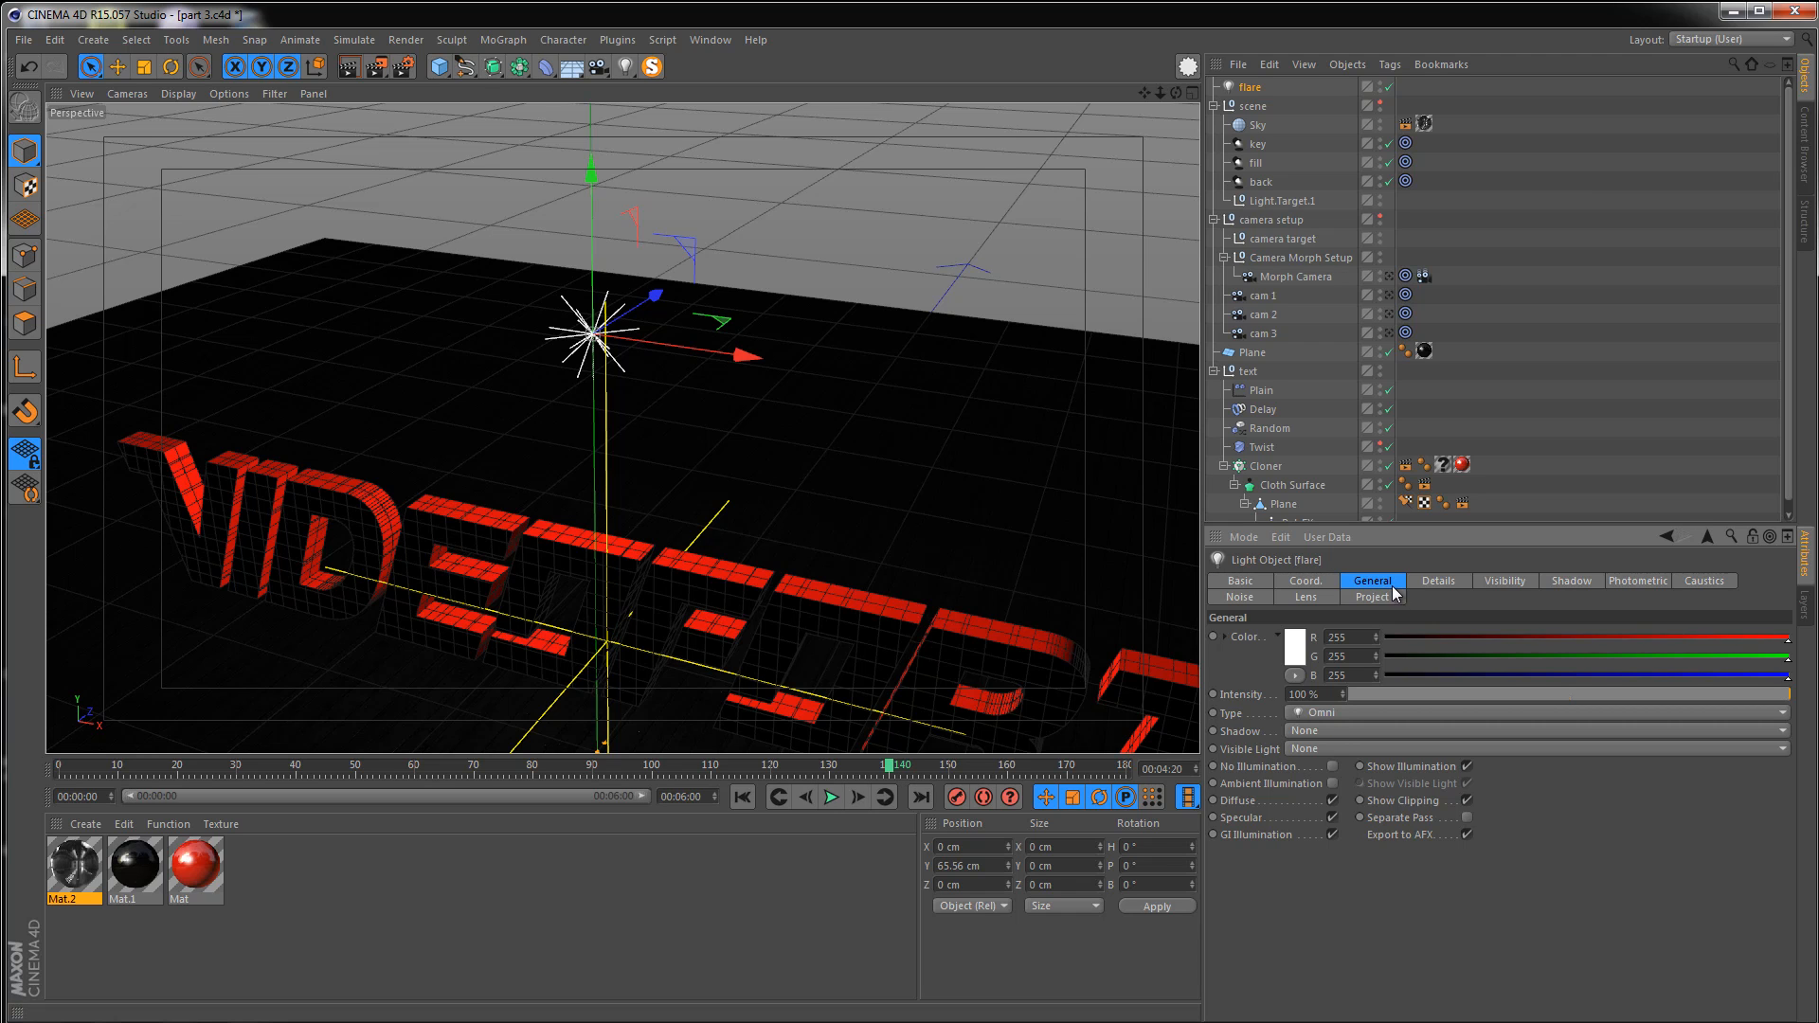
click(1294, 748)
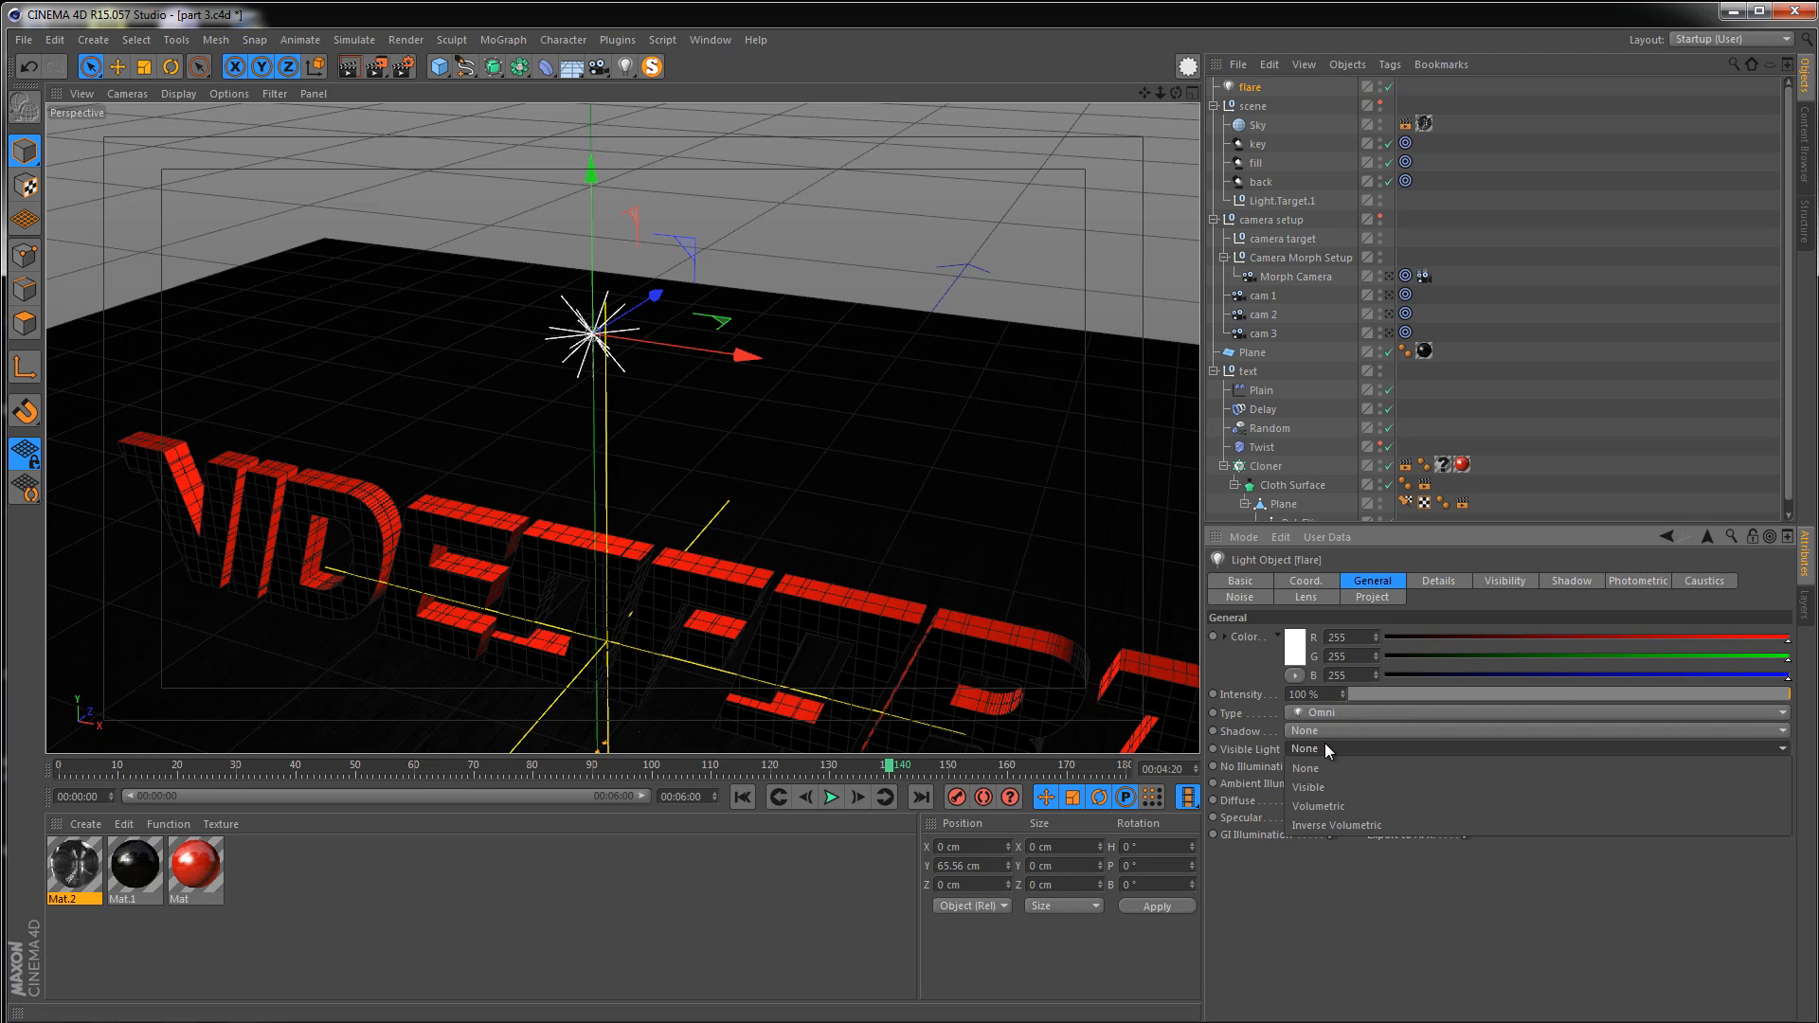
click(1317, 790)
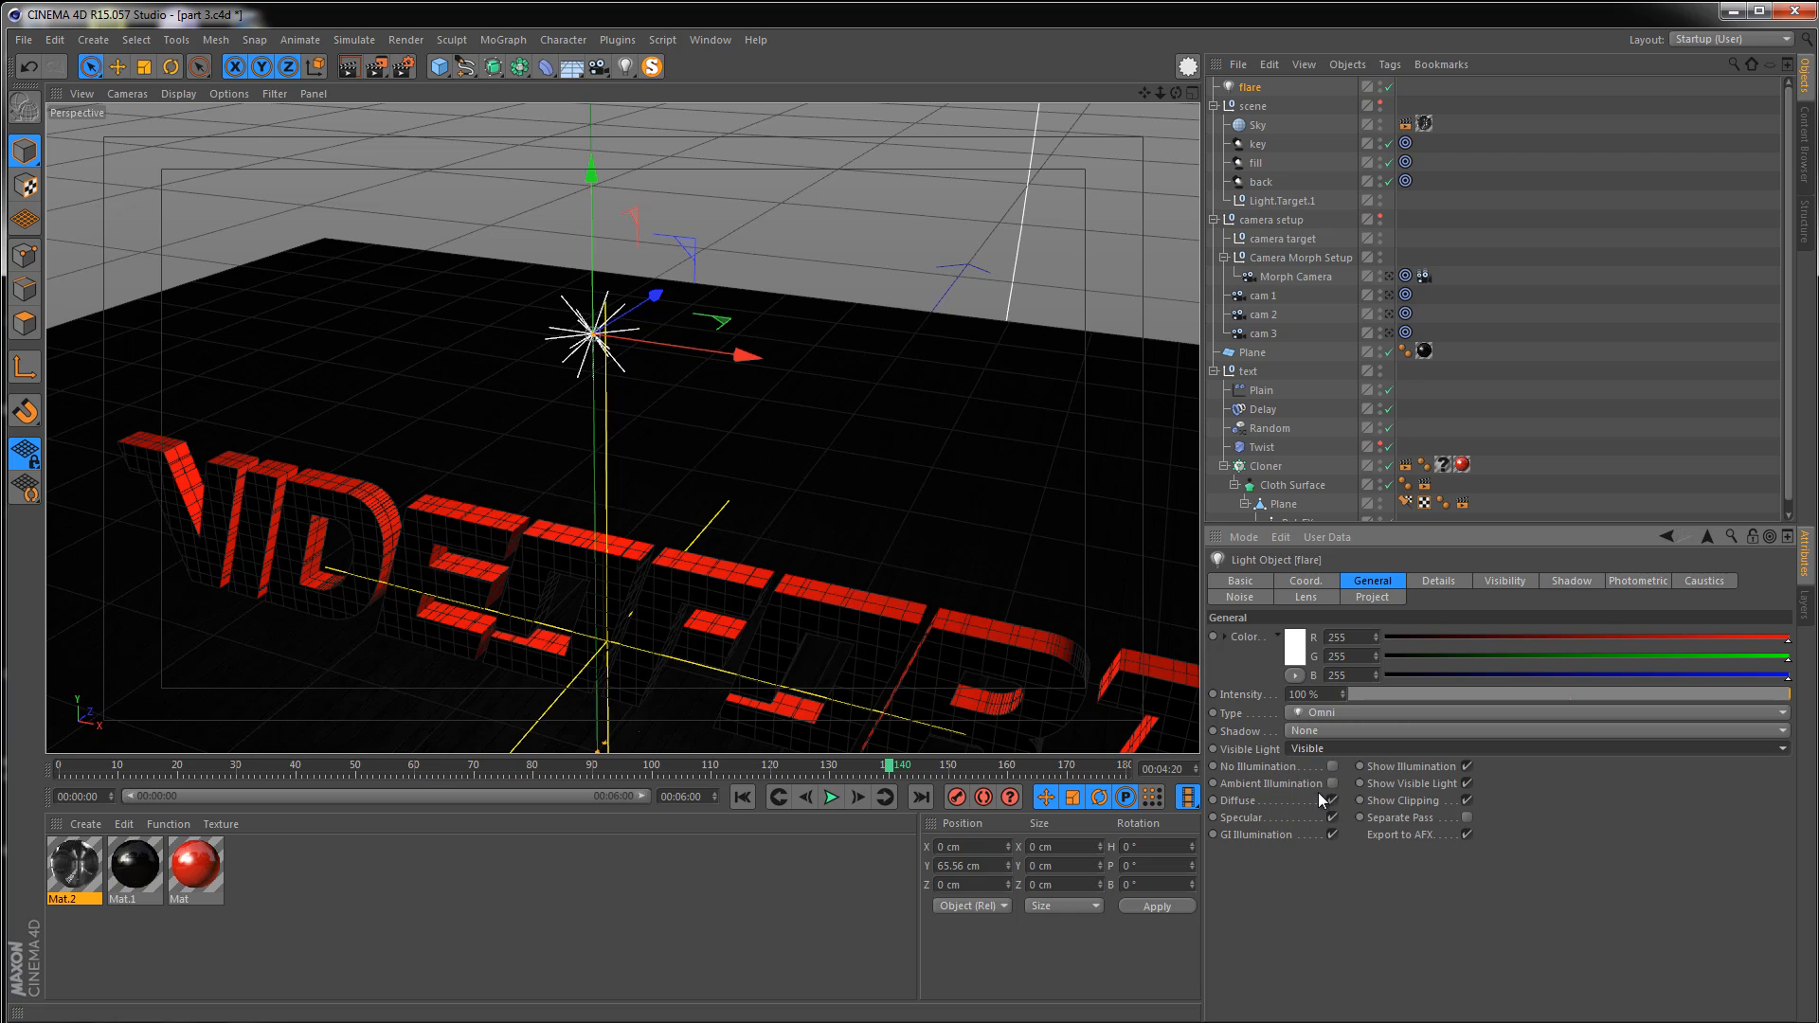
click(361, 68)
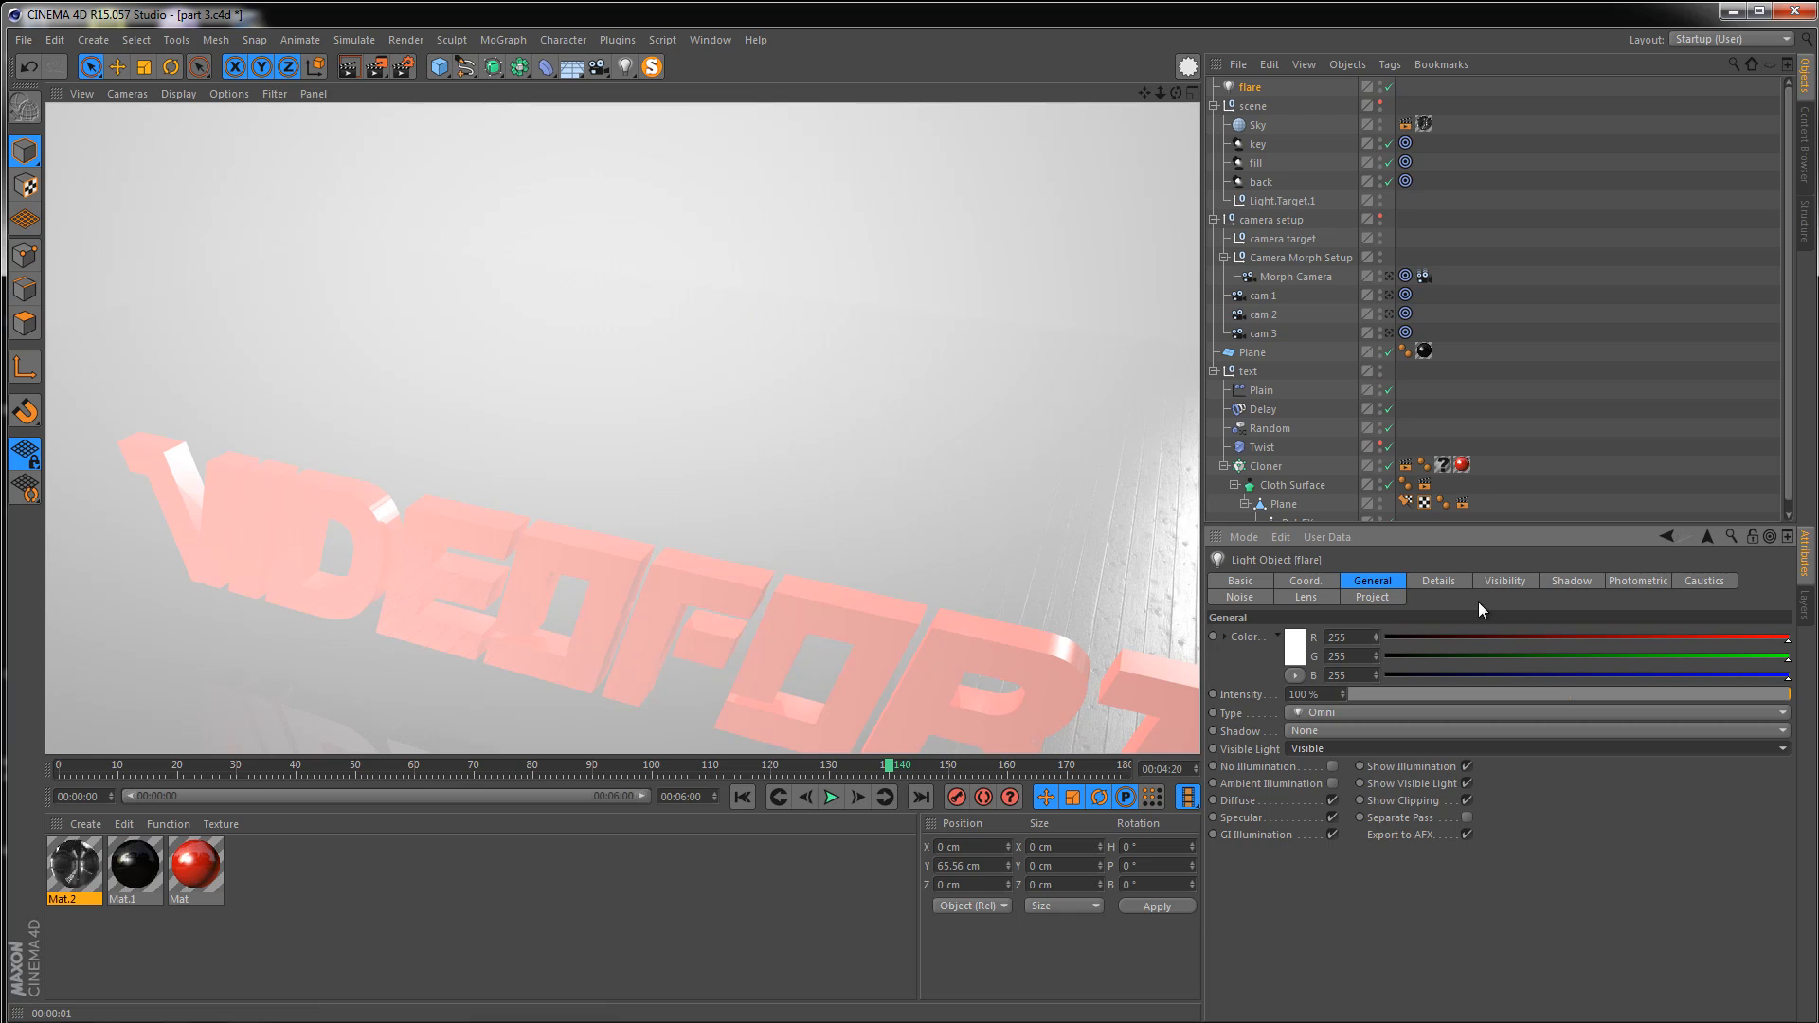
Set the flare's visible light outer distance to 20 cm and render the viewport
click(1502, 580)
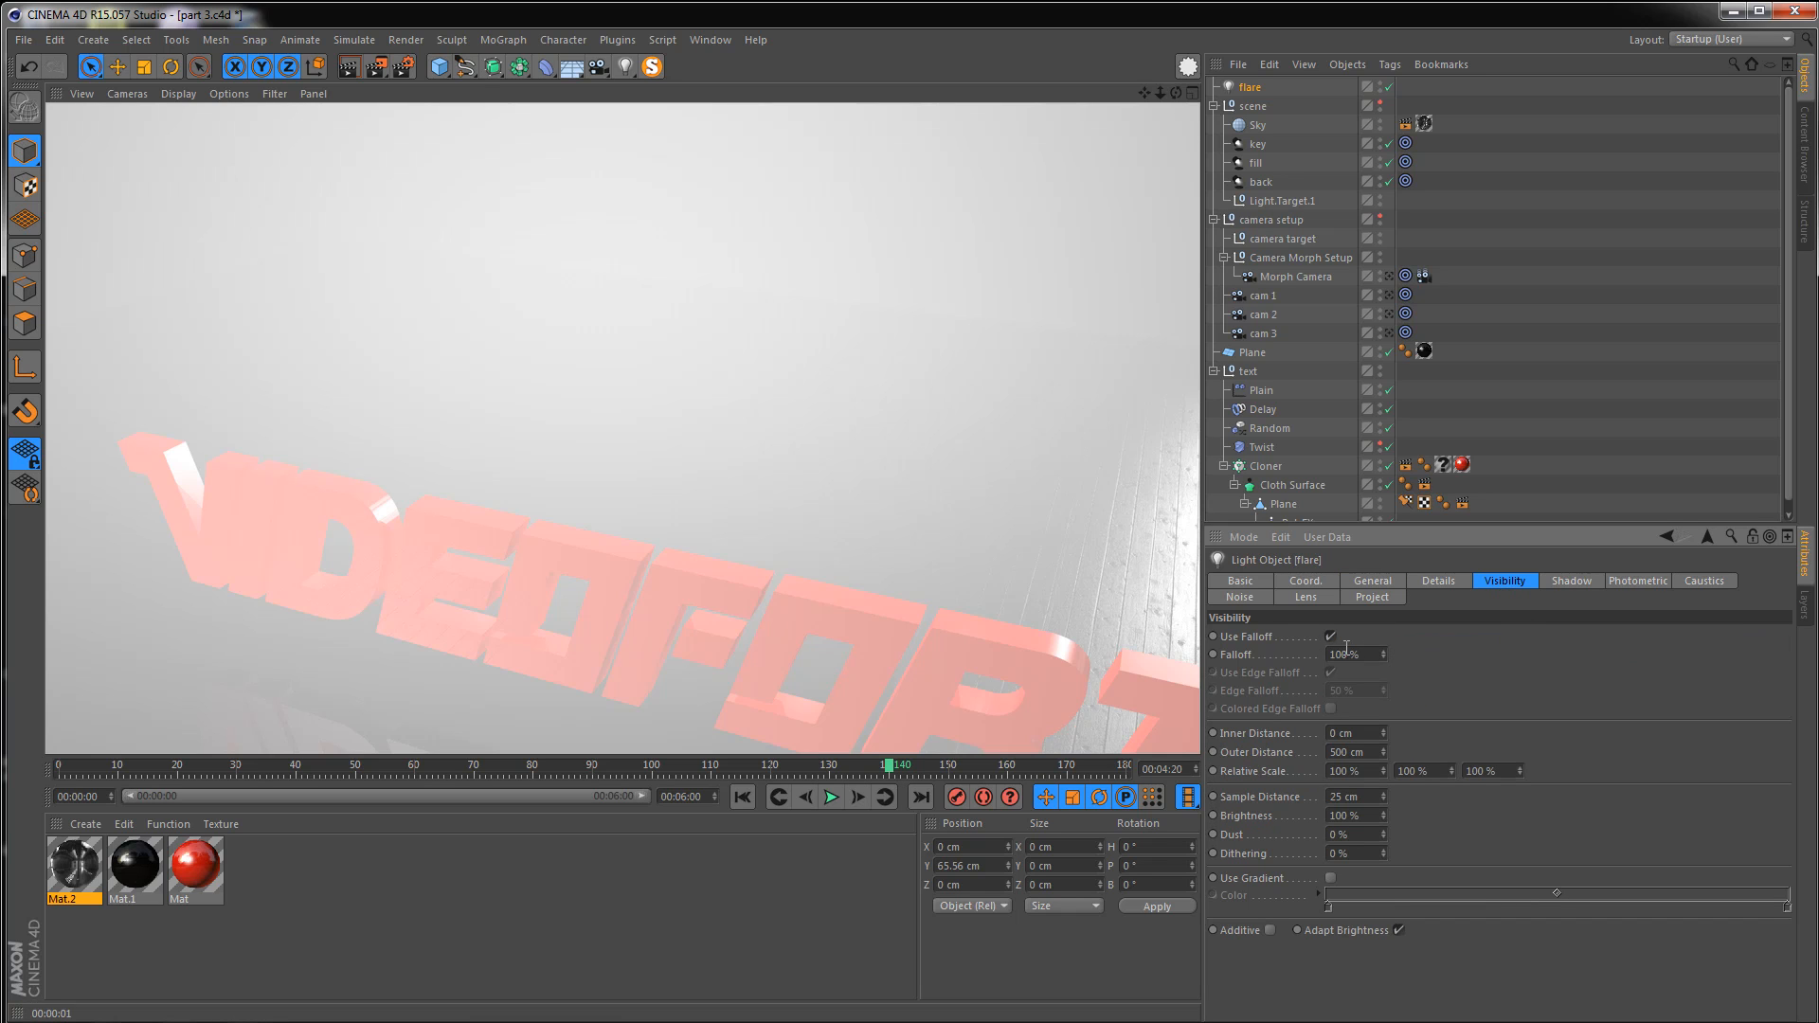
click(1377, 749)
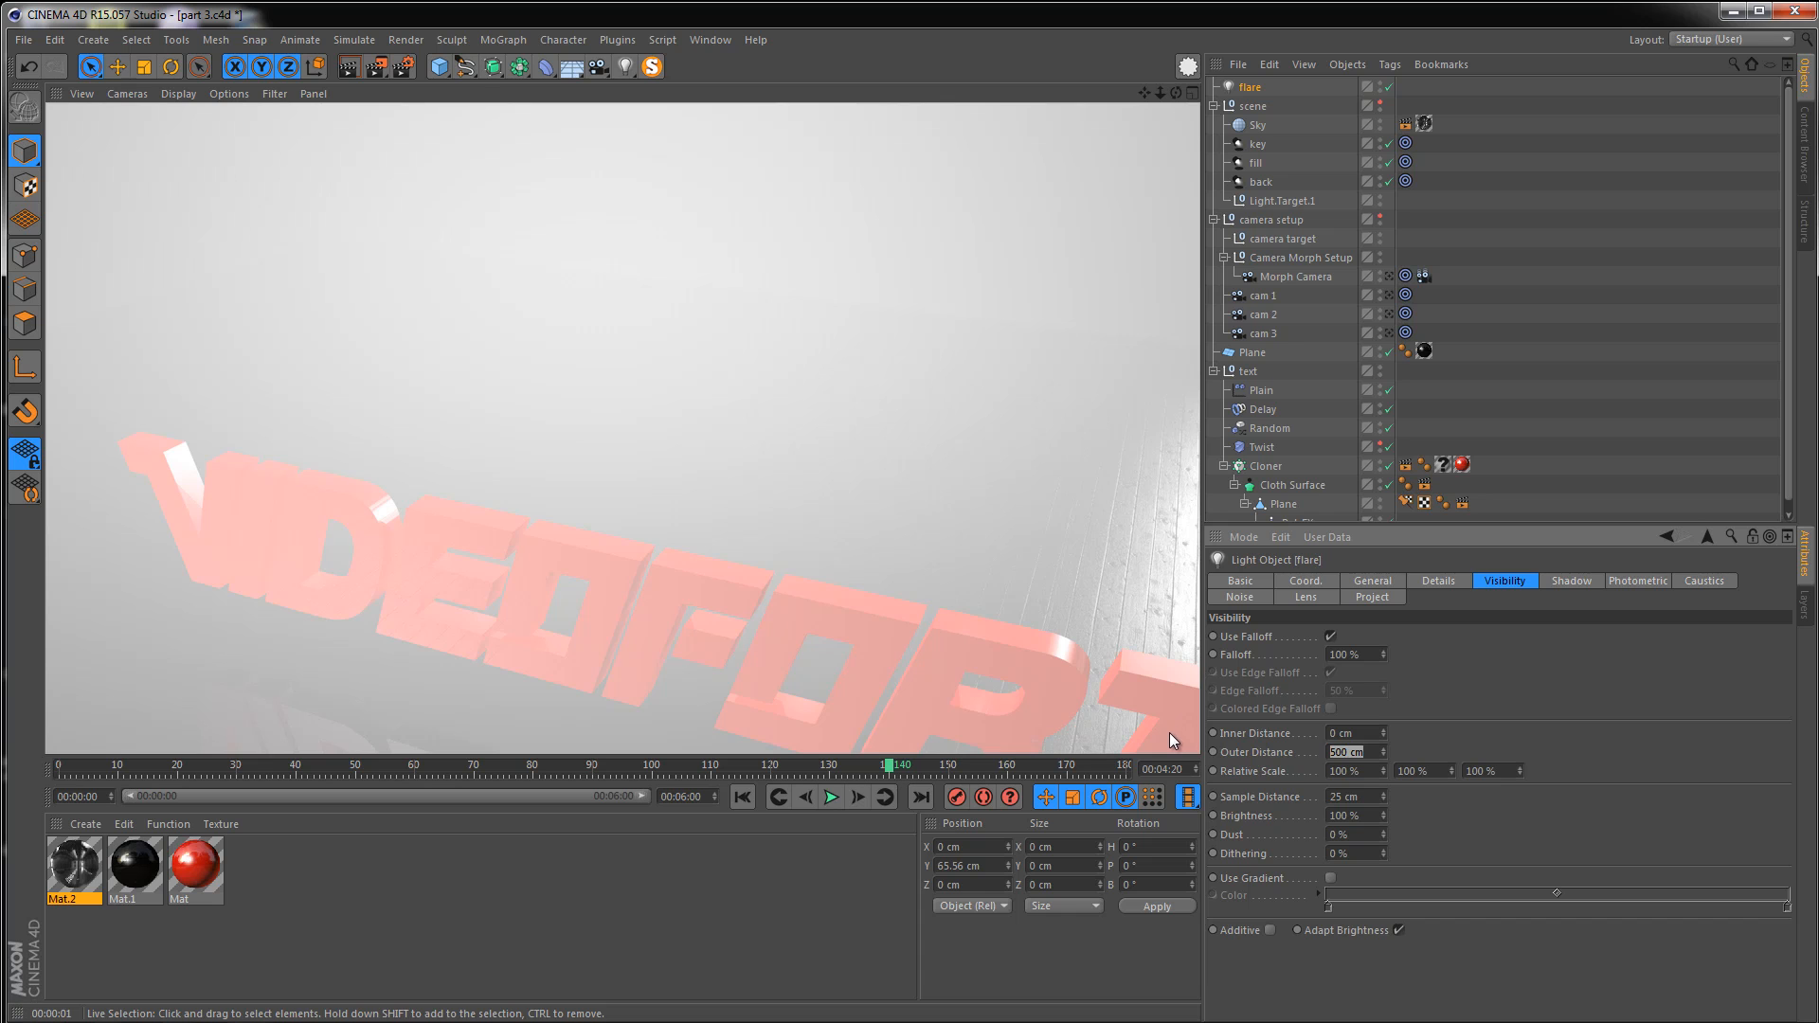
text(20)
key(Return)
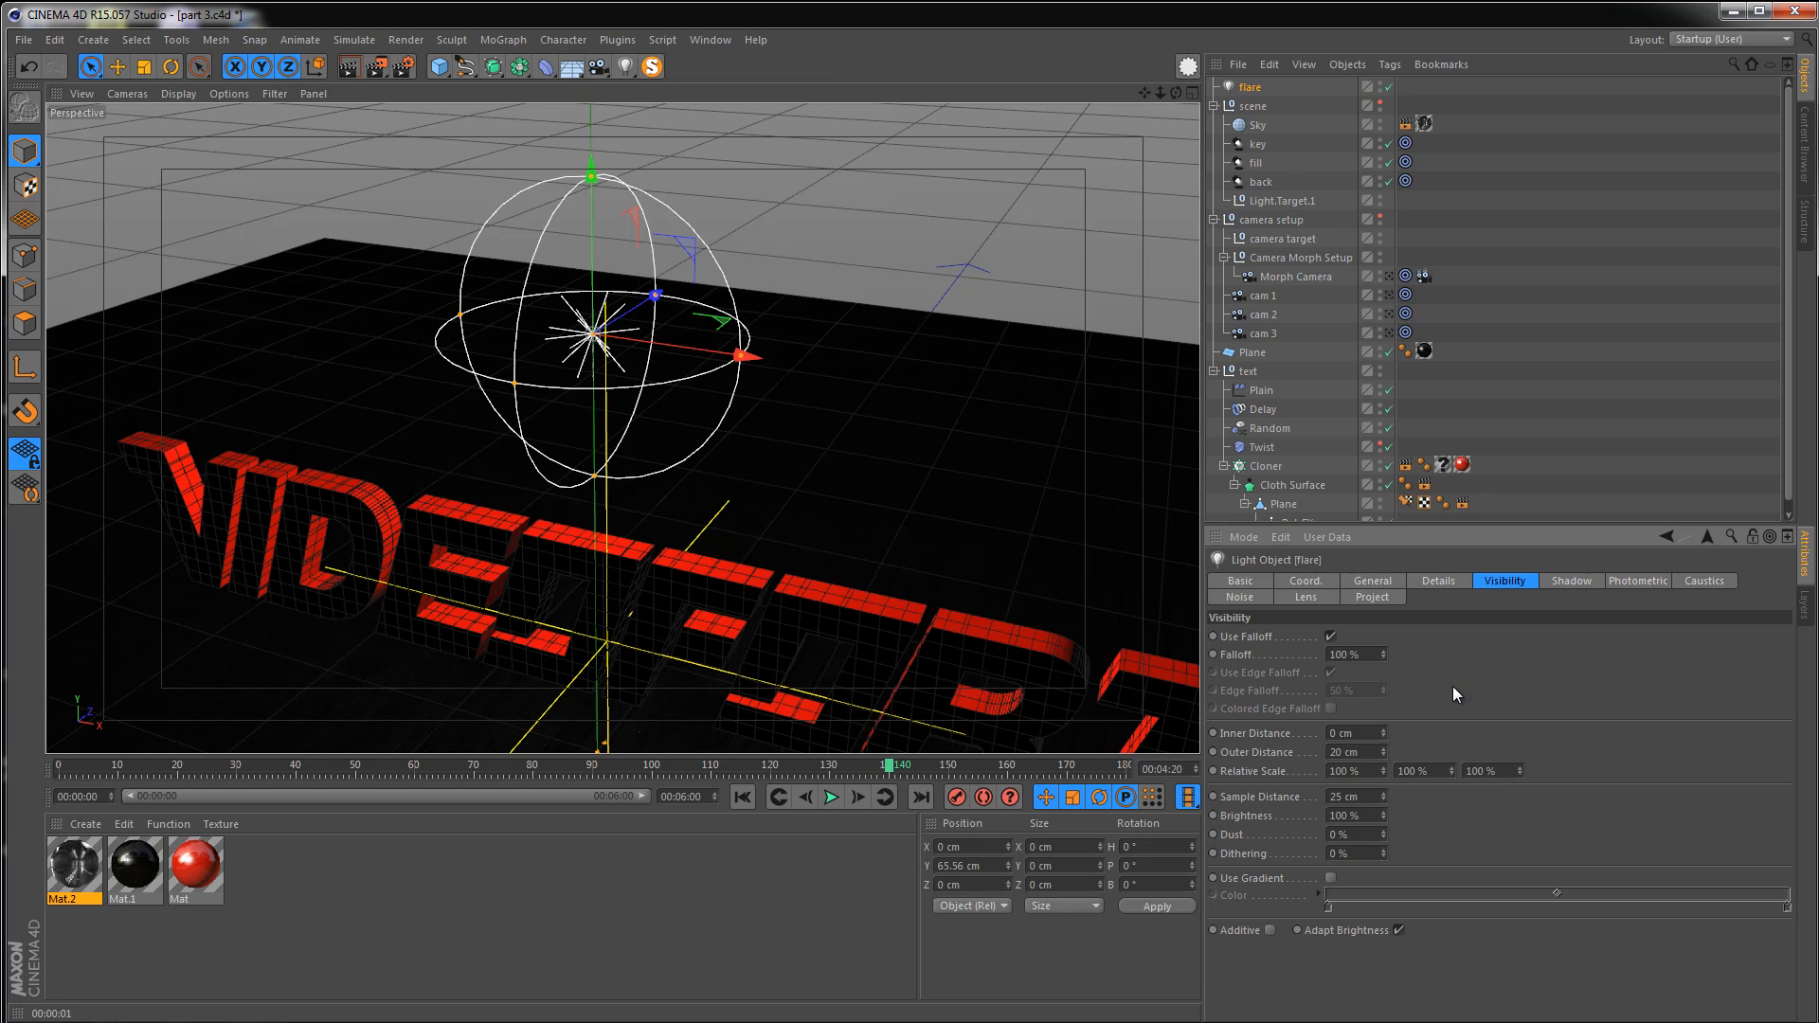
click(357, 71)
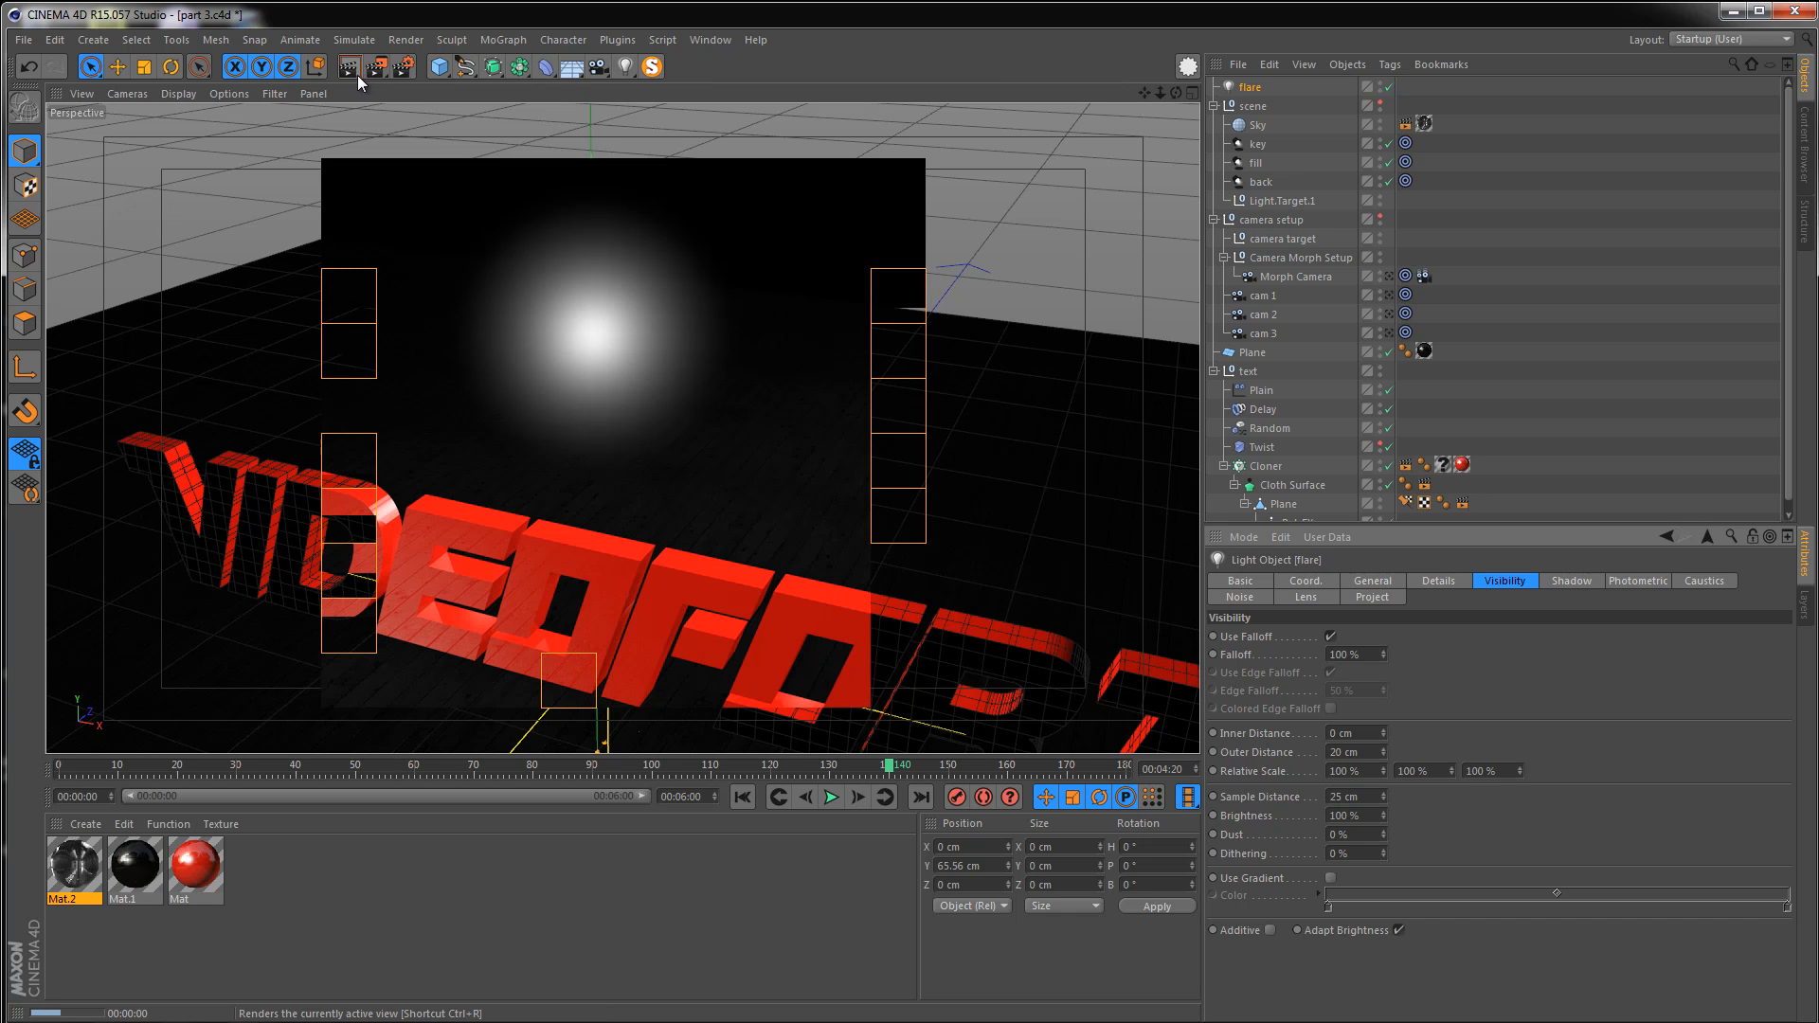
Set the flare's visible light outer distance to 5 cm and render the viewport
click(1344, 751)
text(5)
key(Return)
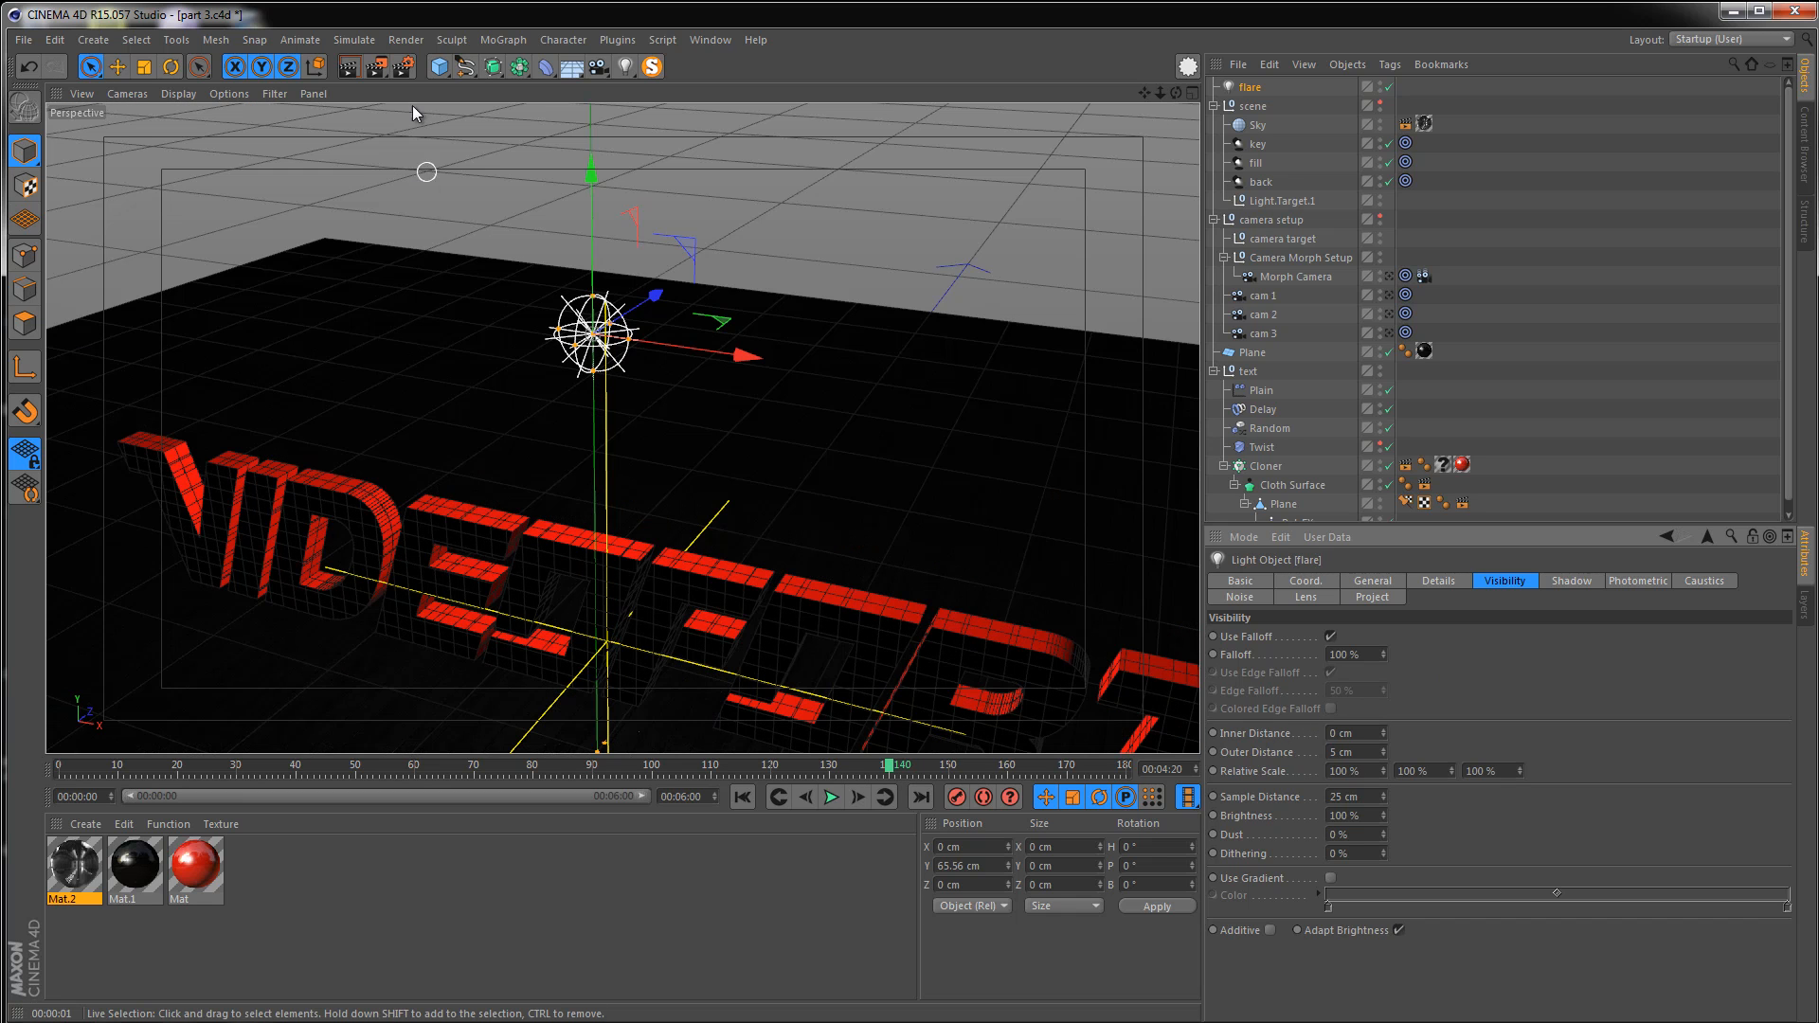
click(361, 66)
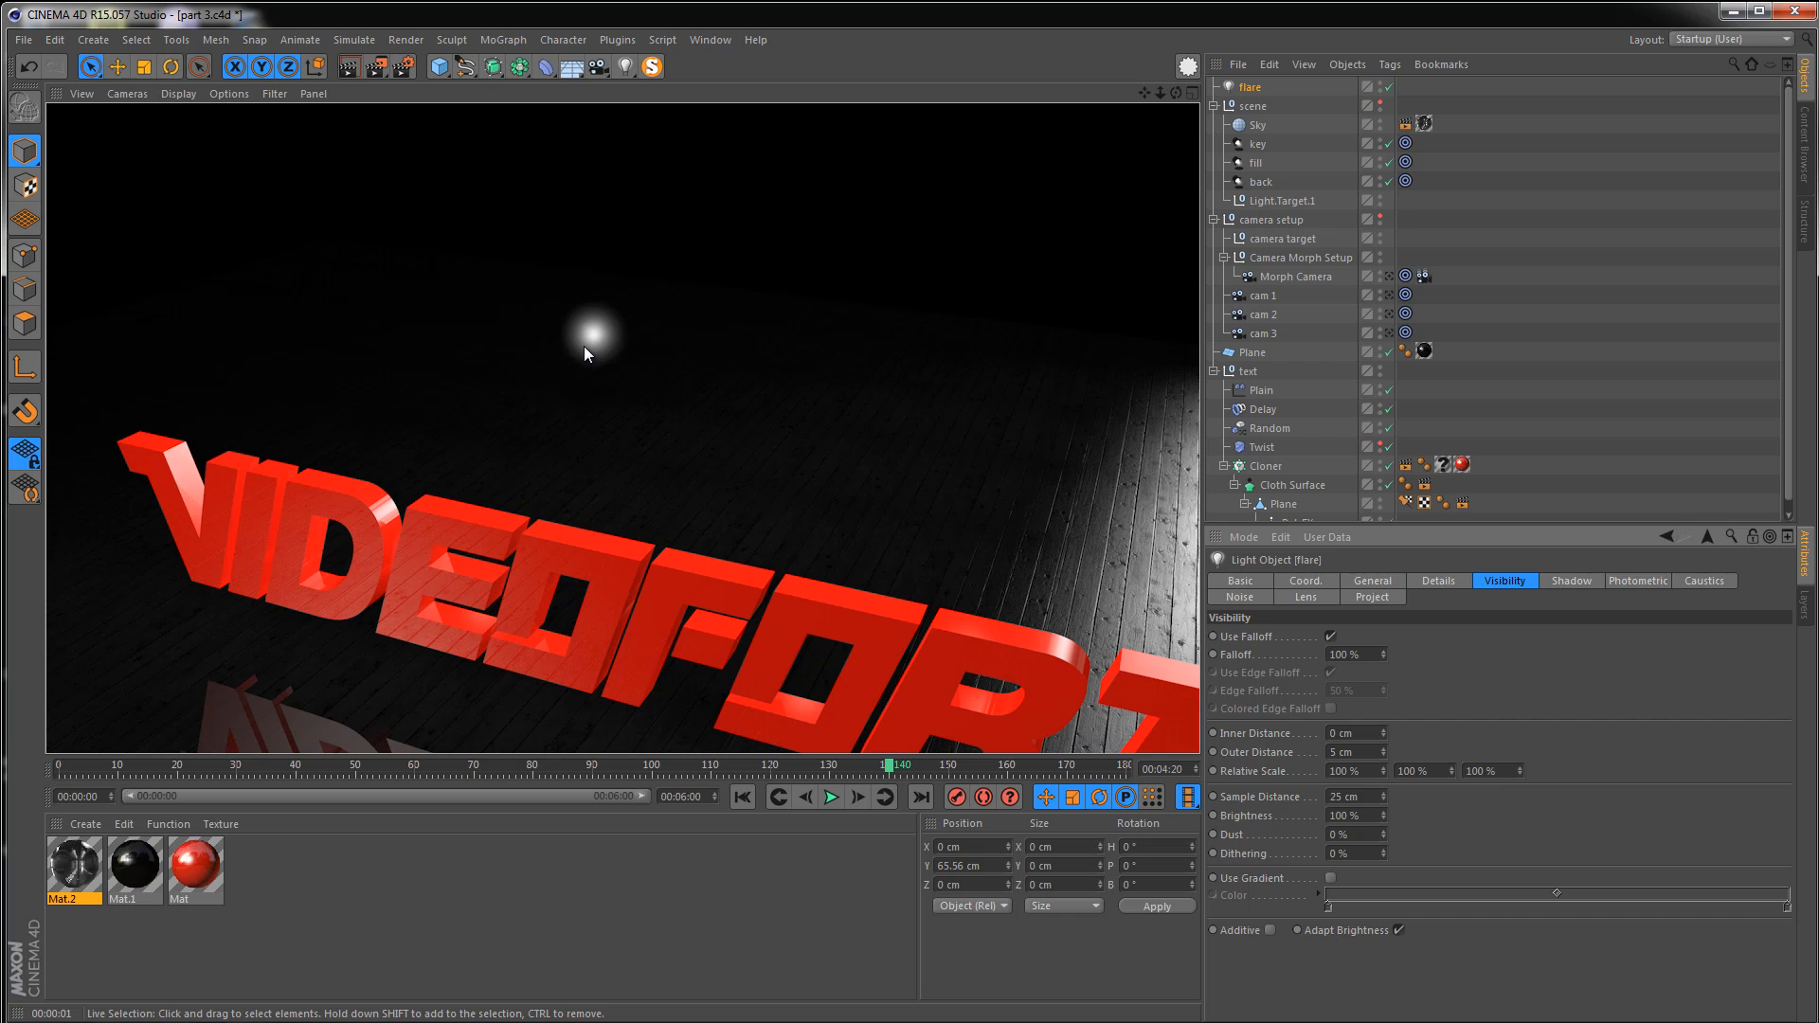
Place the flare light inside a new Cloner and set the cloner mode to Grid Array
click(1251, 90)
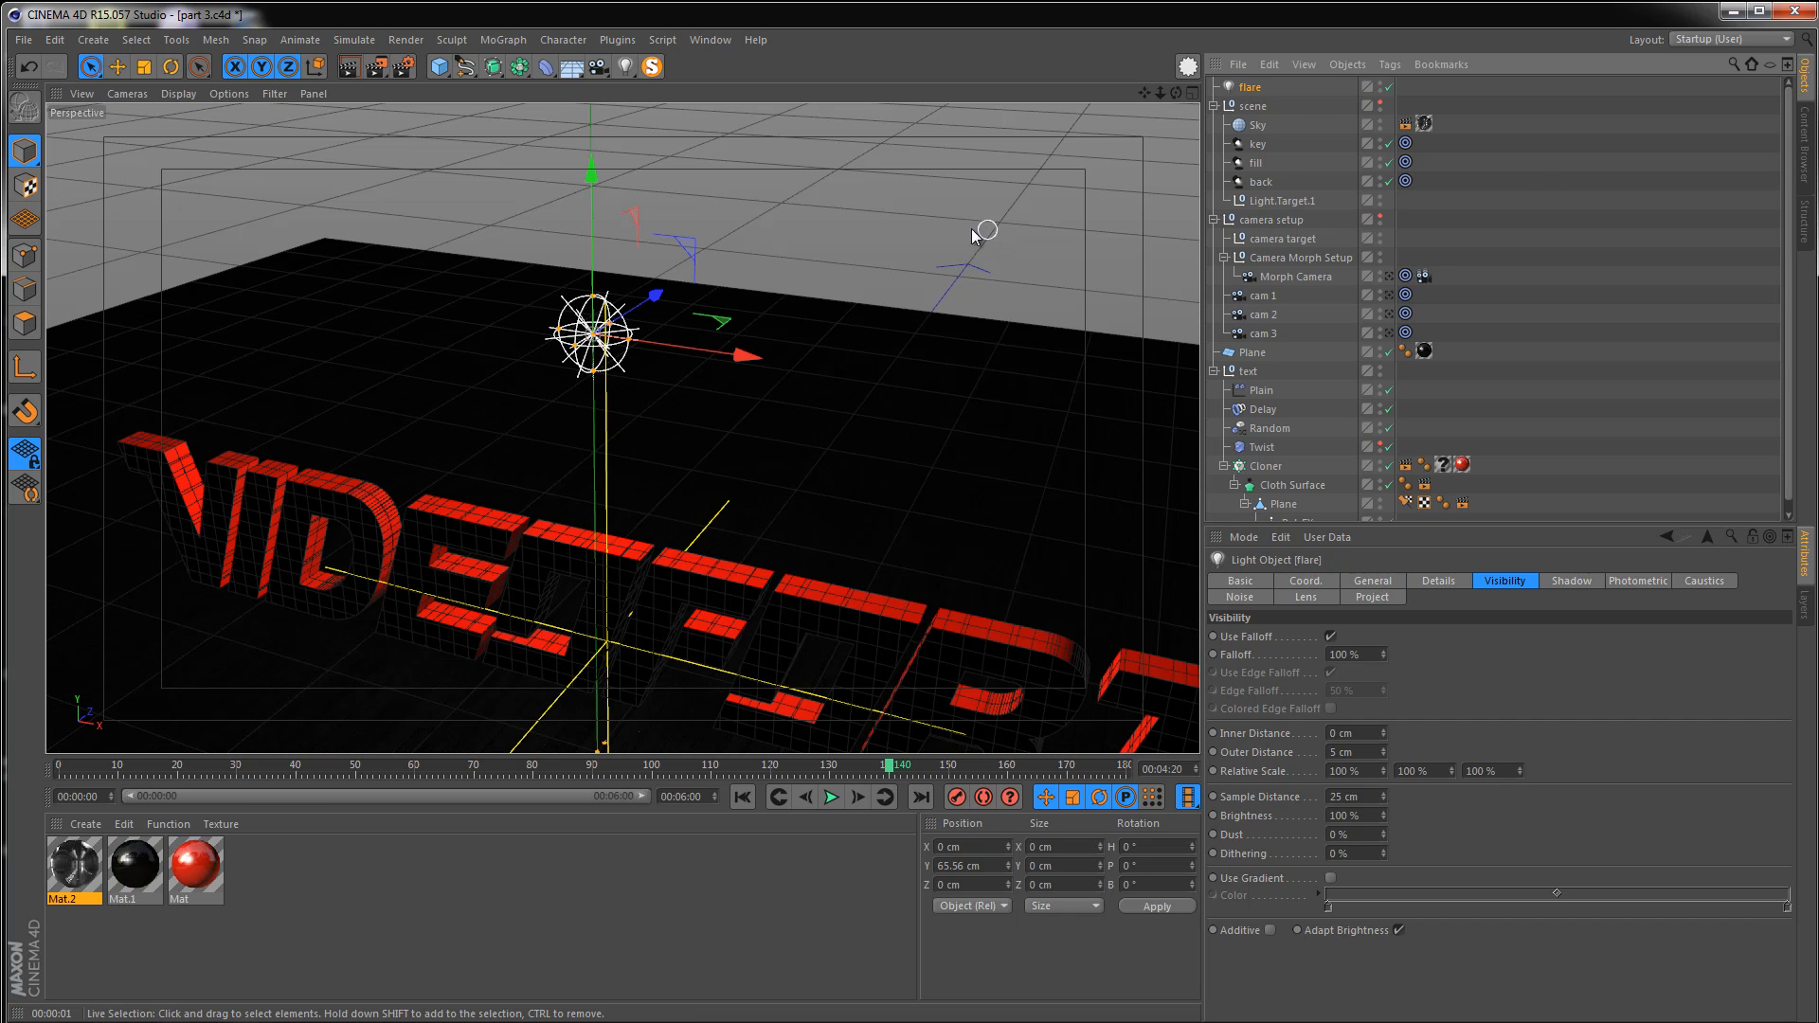
click(505, 39)
click(542, 184)
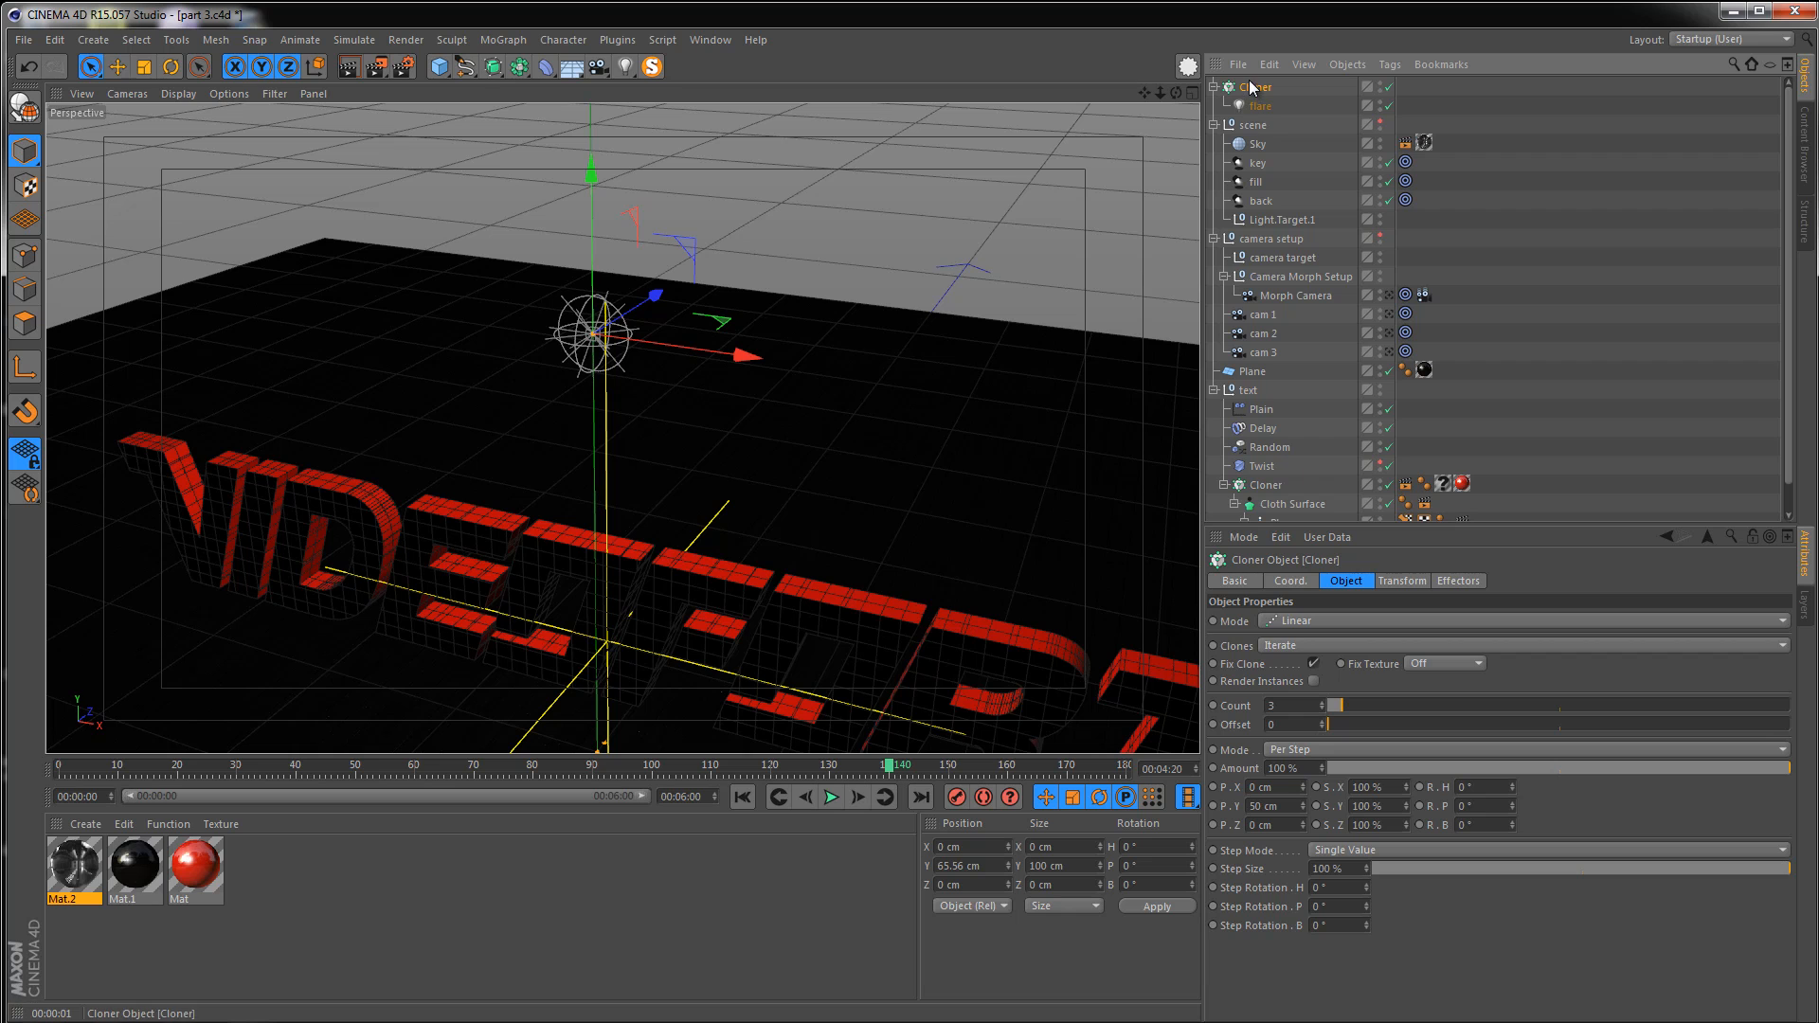
click(1331, 622)
click(1317, 697)
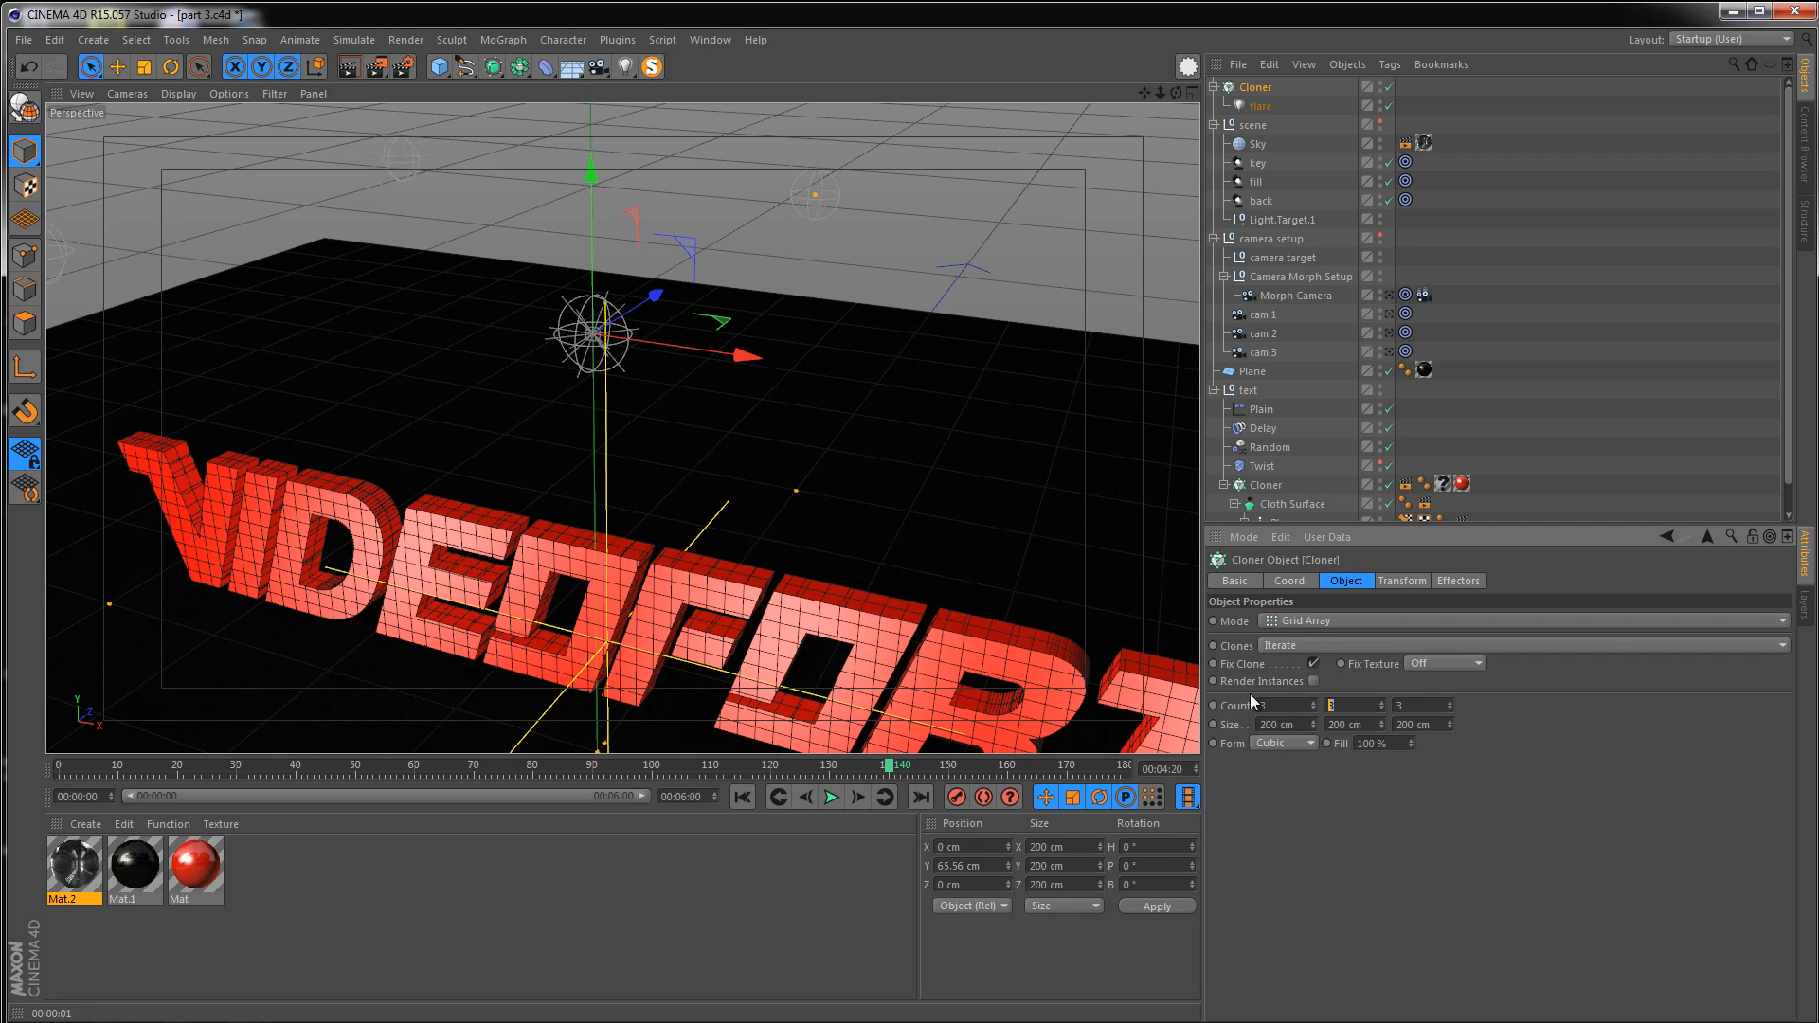
key(Return)
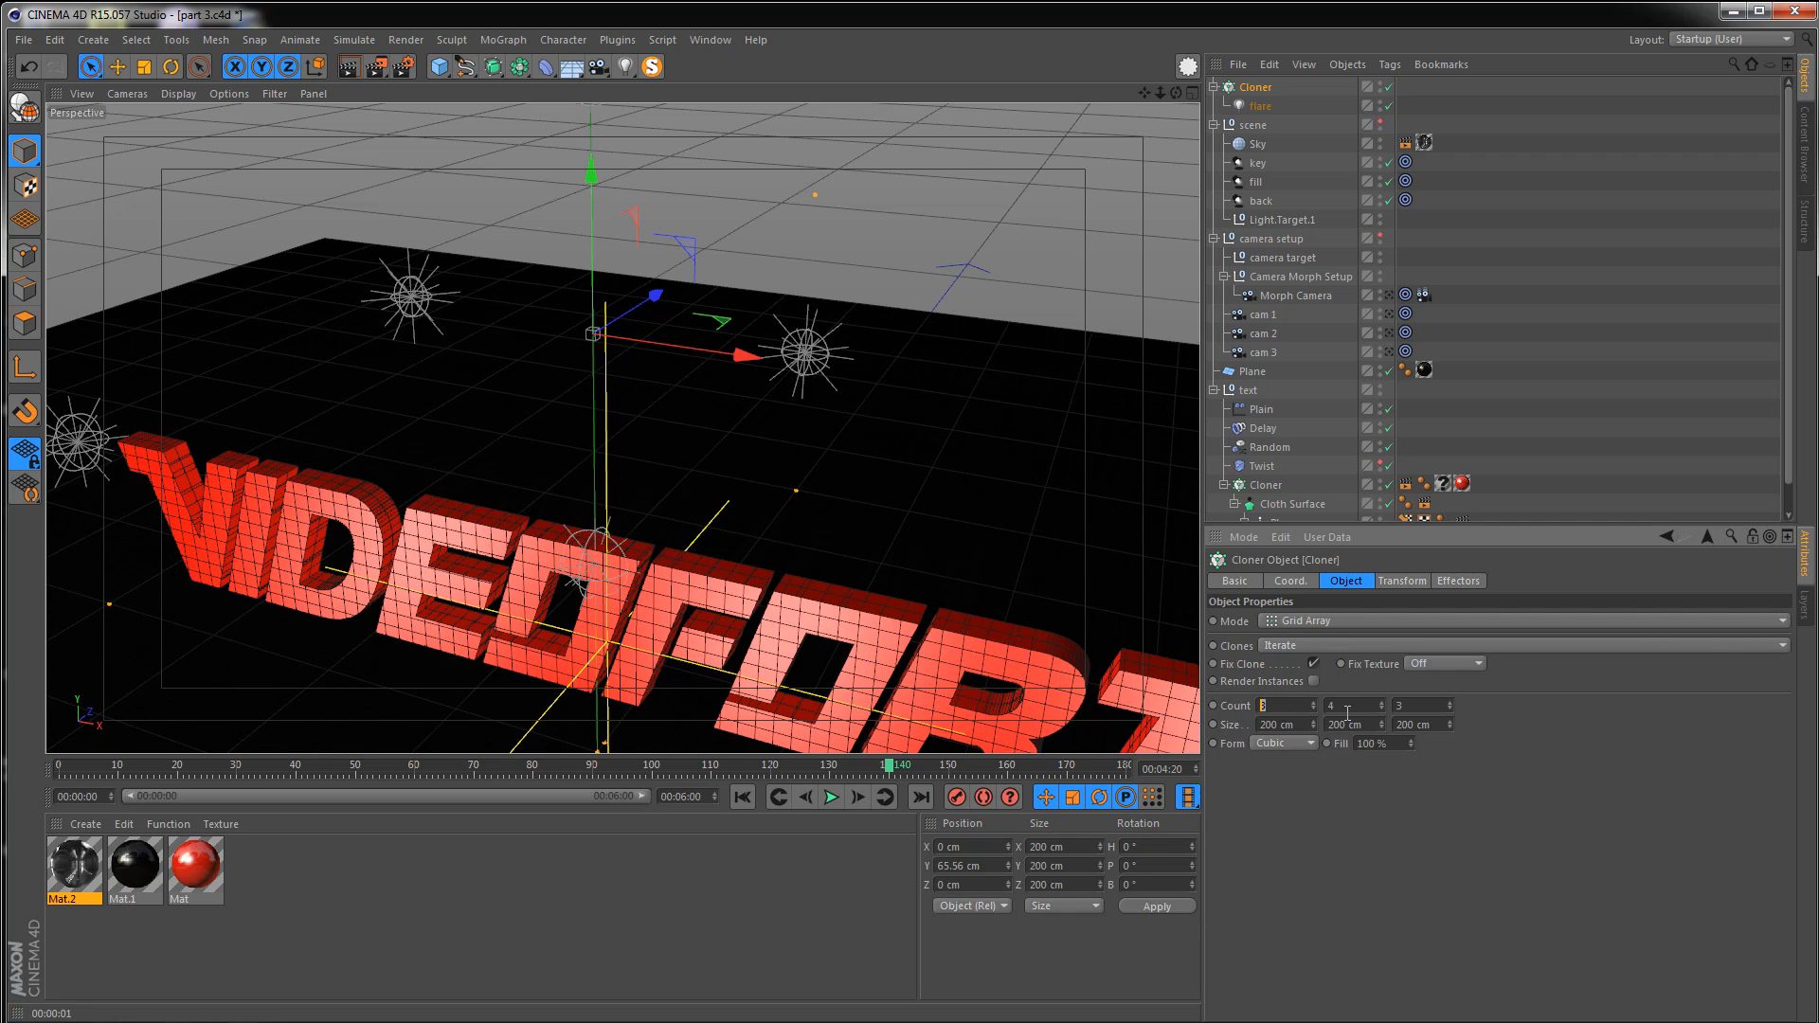
key(Return)
alt+drag(682, 426, 993, 441)
scroll(993, 441, down, 4)
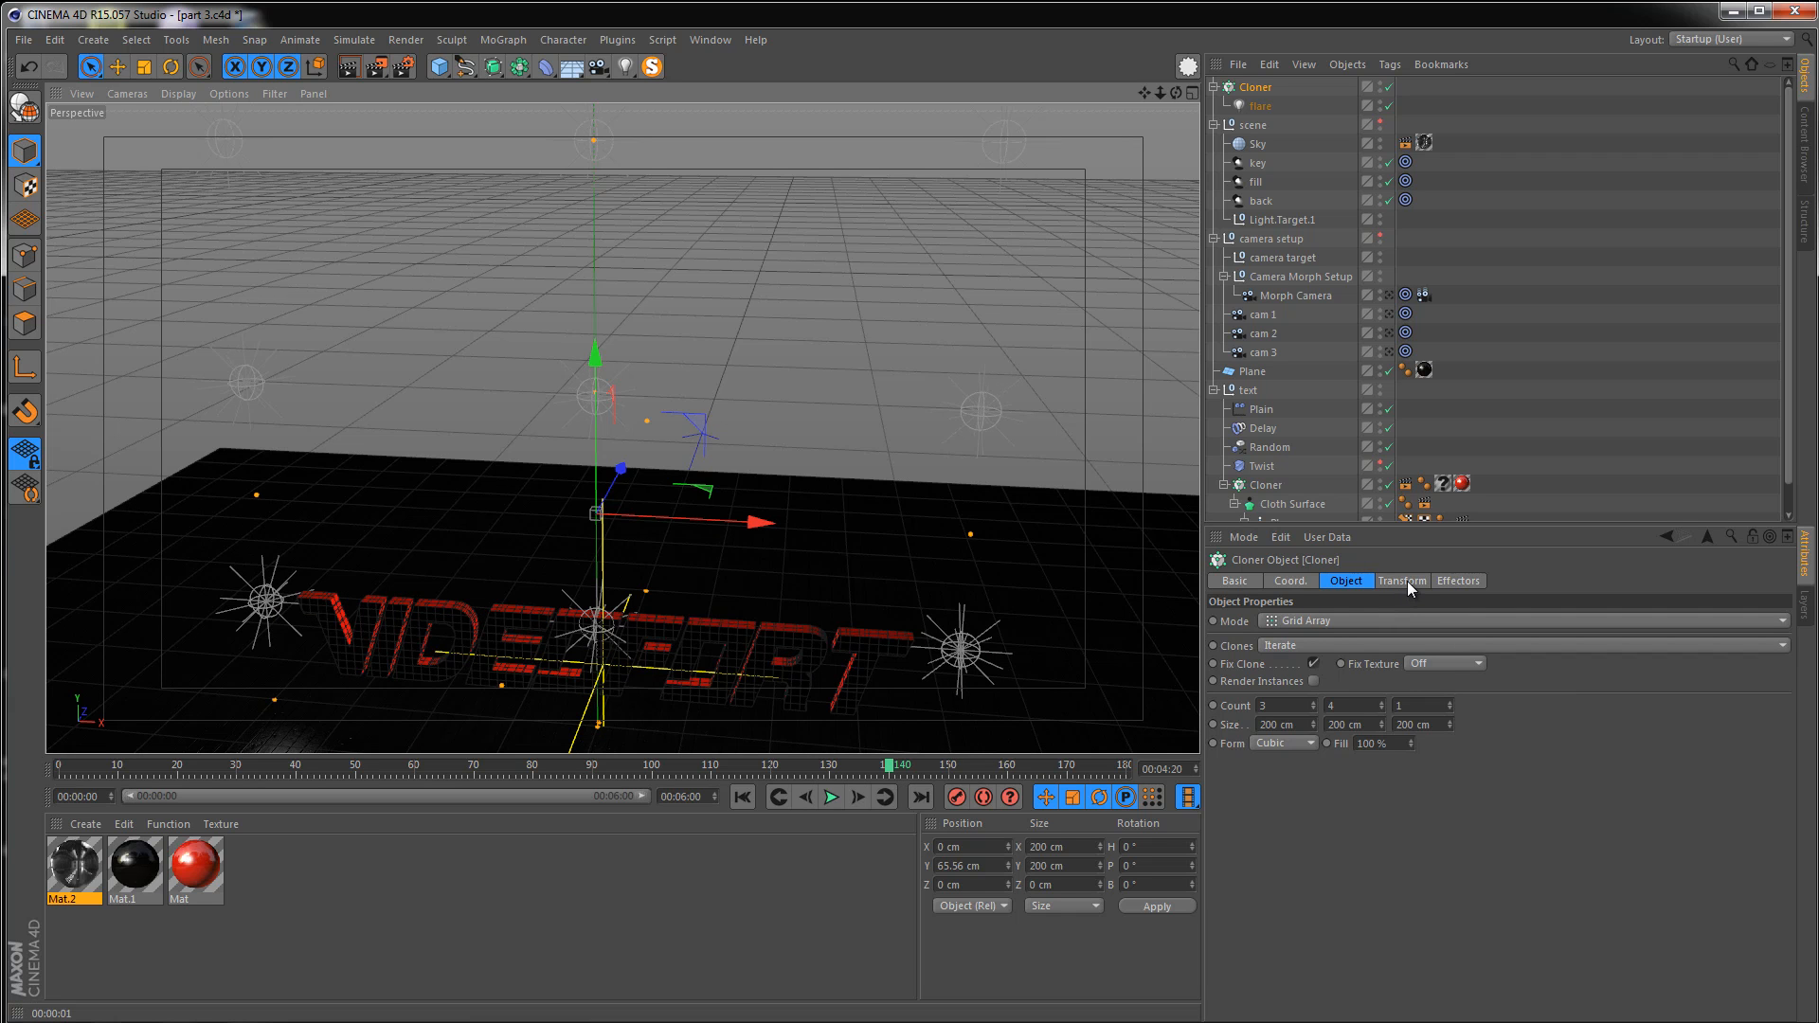
Set the cloner's transform color to white
click(1407, 581)
click(1283, 722)
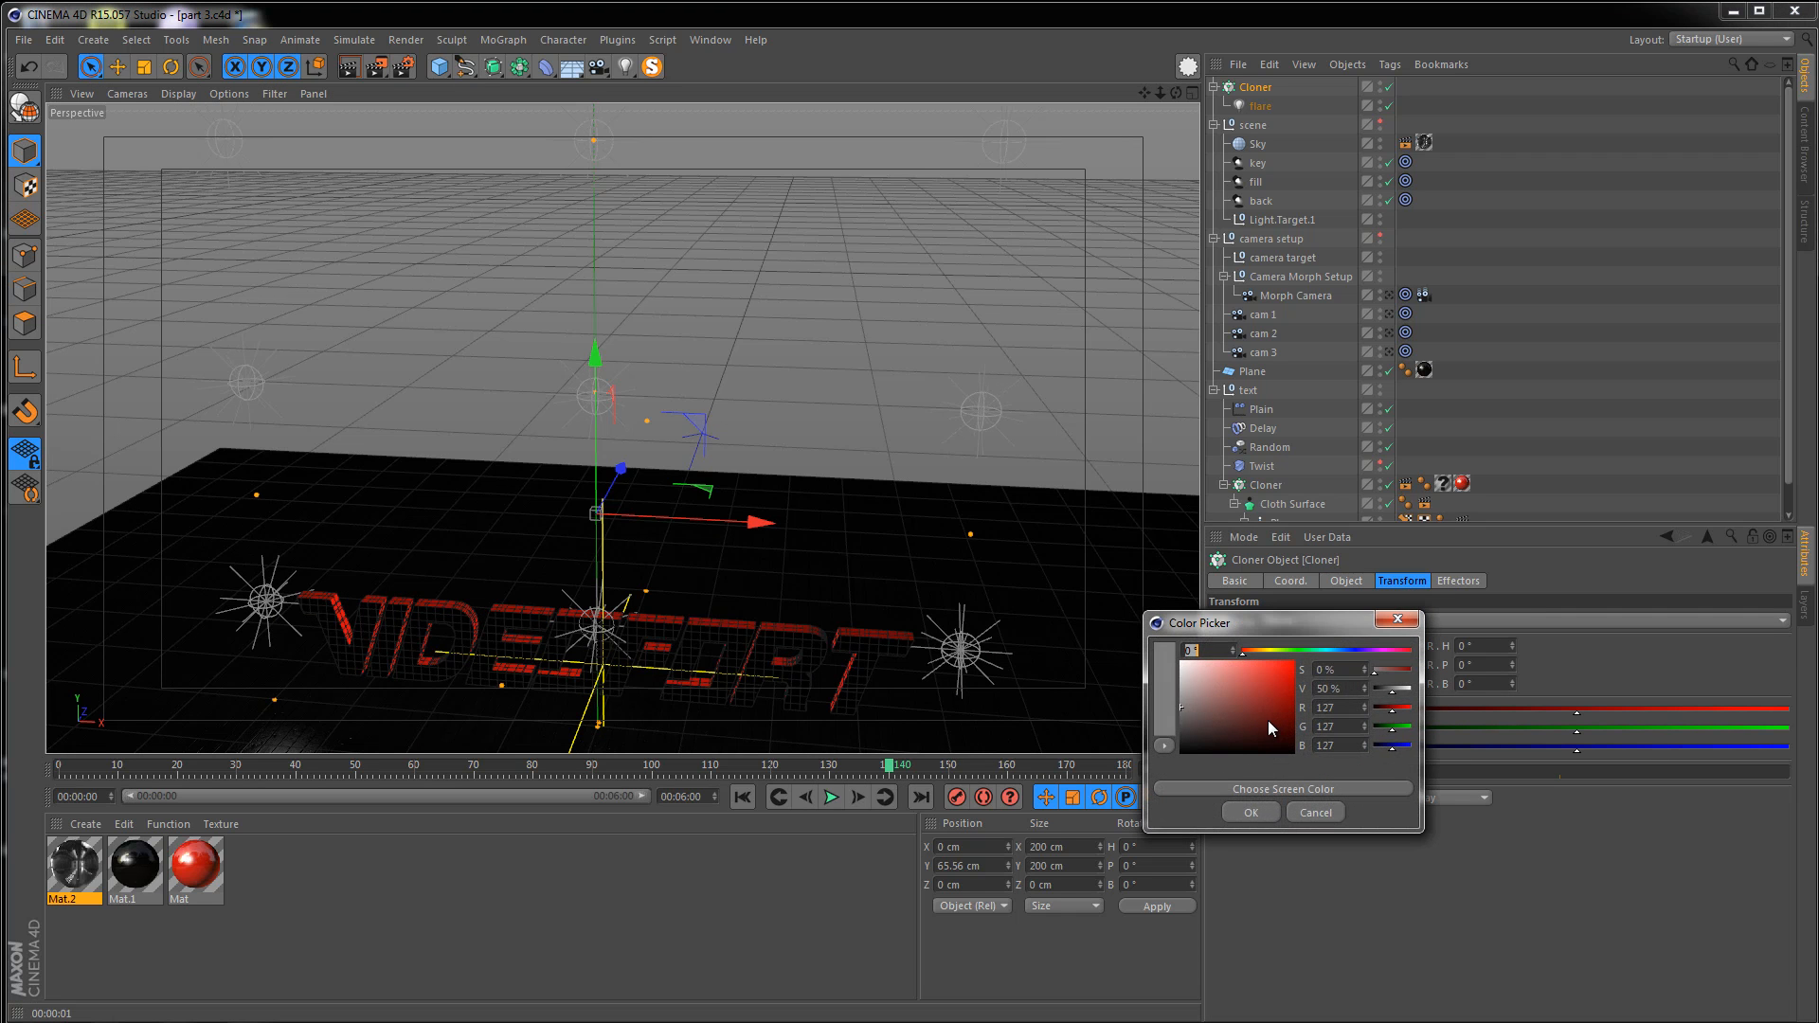
drag(1268, 720, 1179, 662)
click(1243, 812)
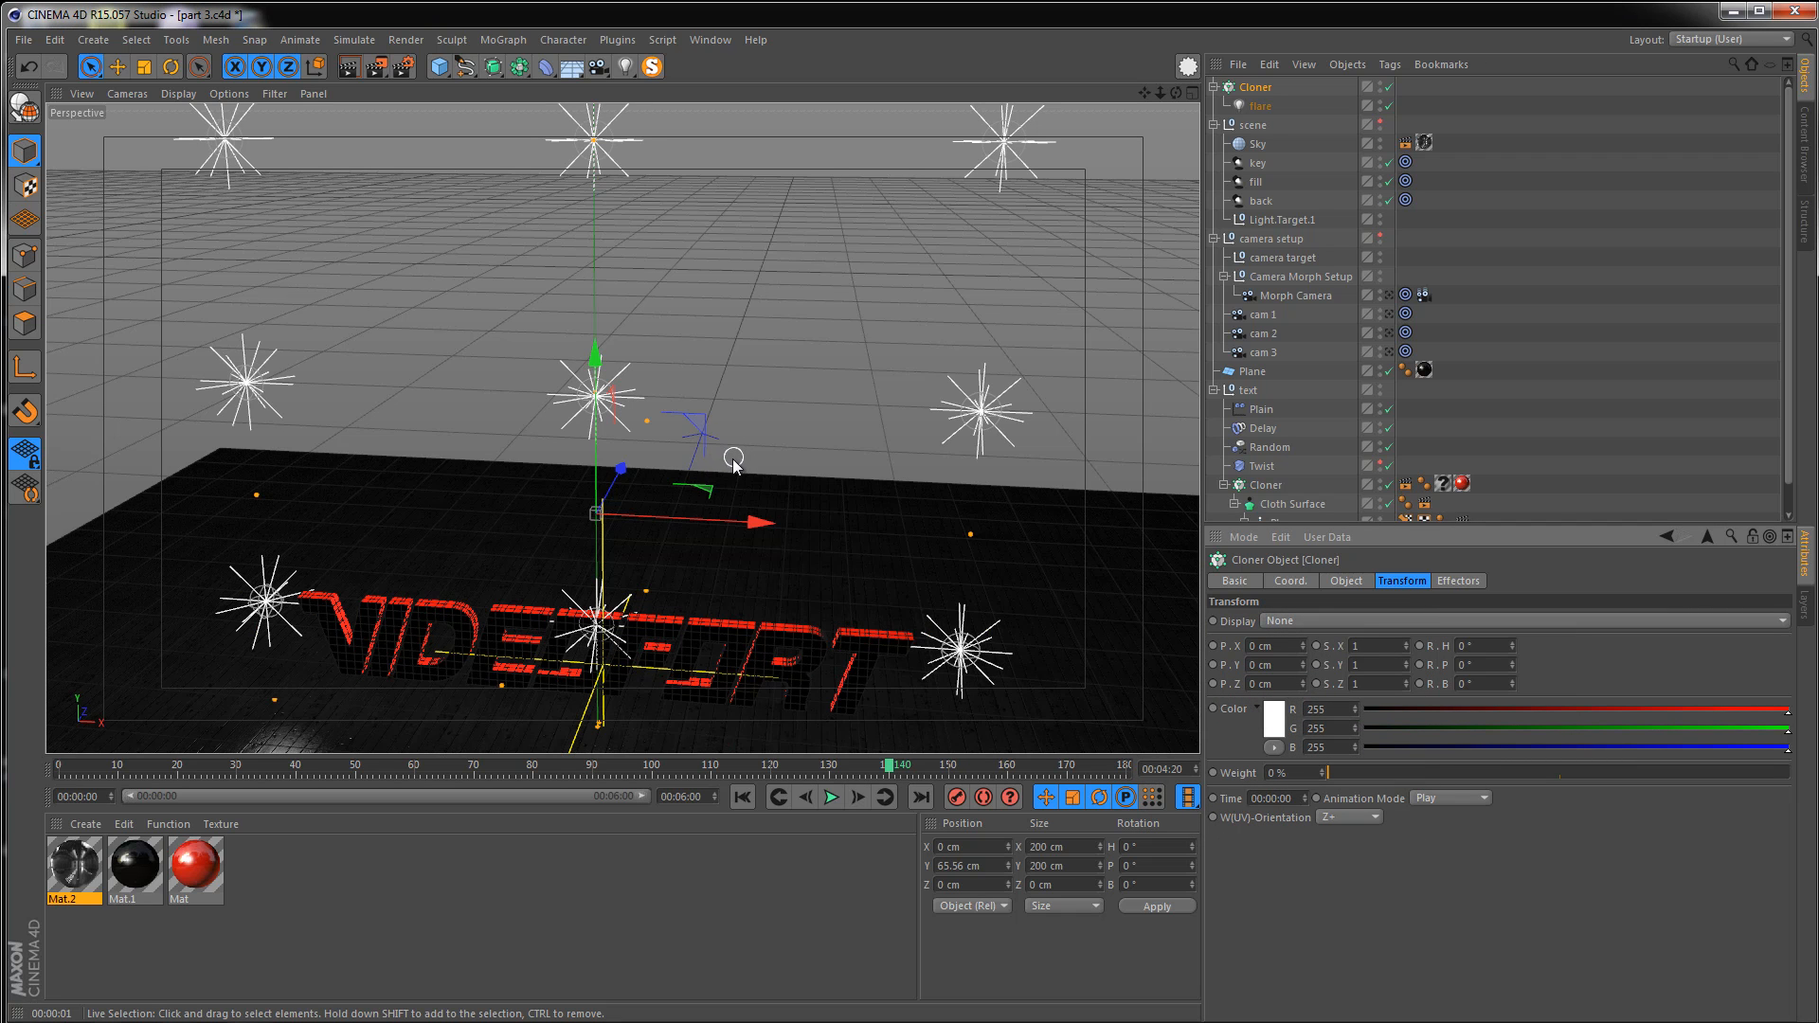
alt+right_drag(623, 410, 440, 406)
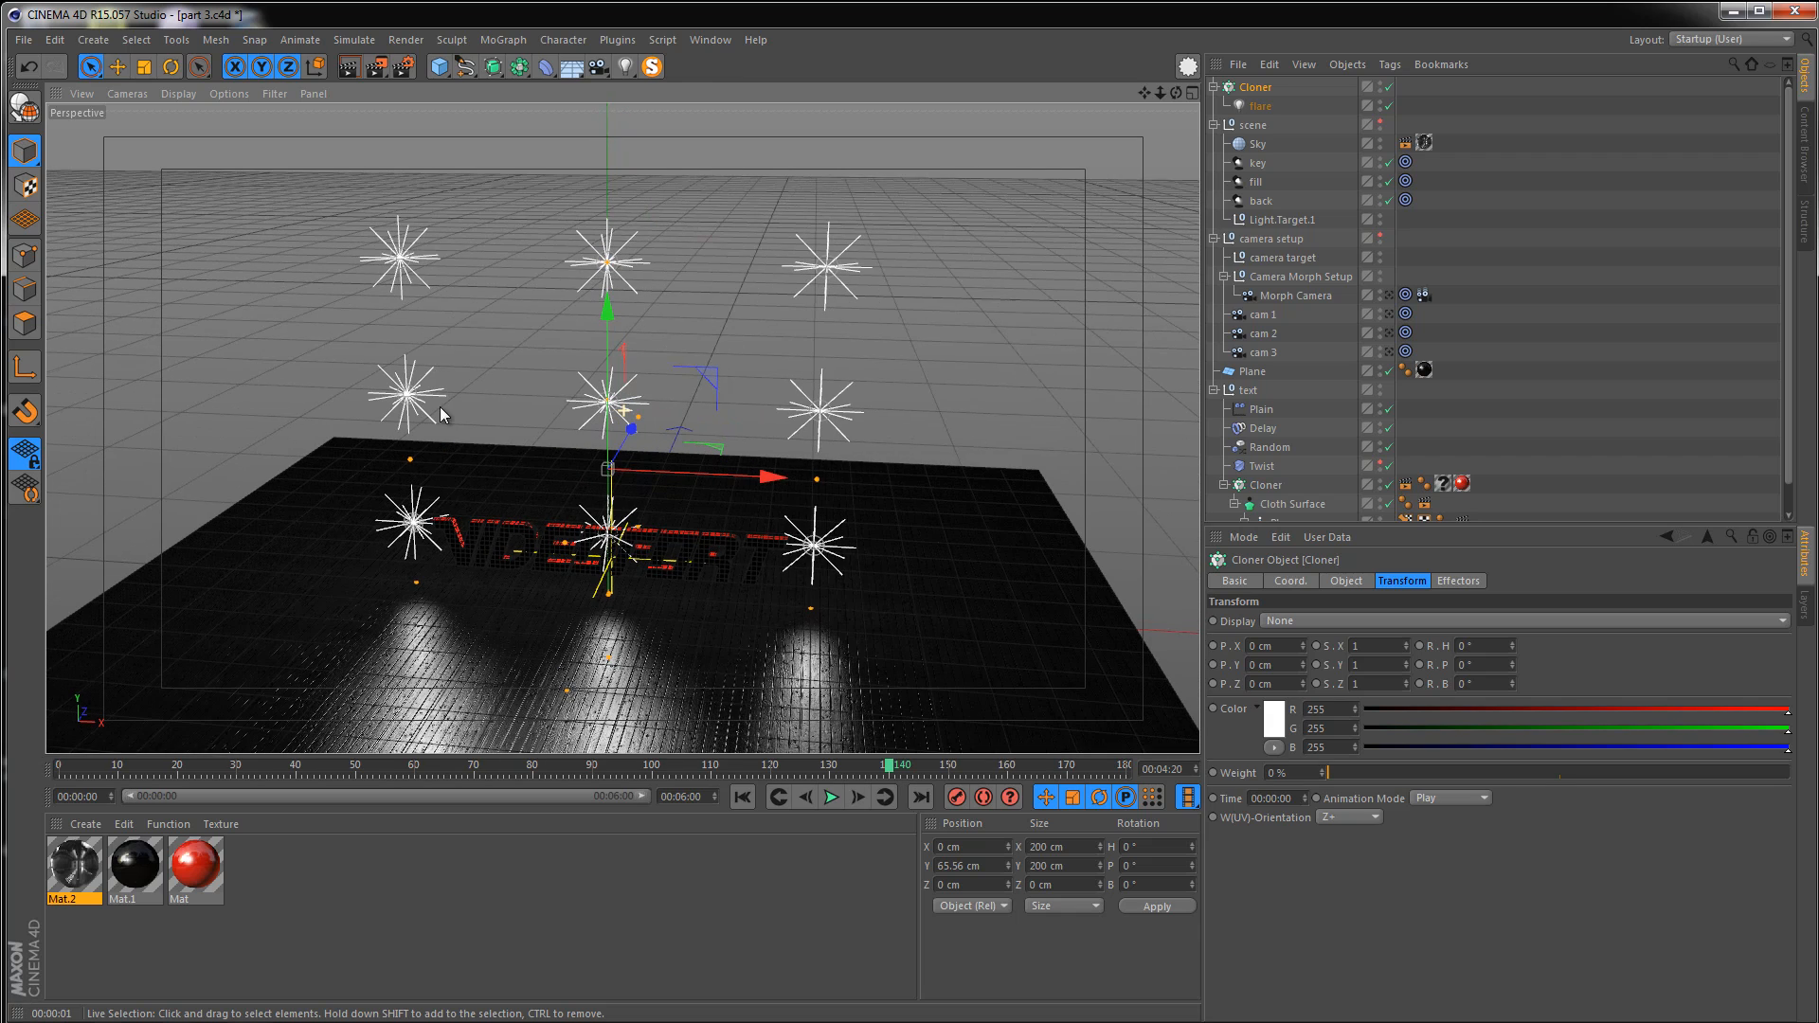
Set the cloner grid count to 4 by 3 by 1
click(1346, 581)
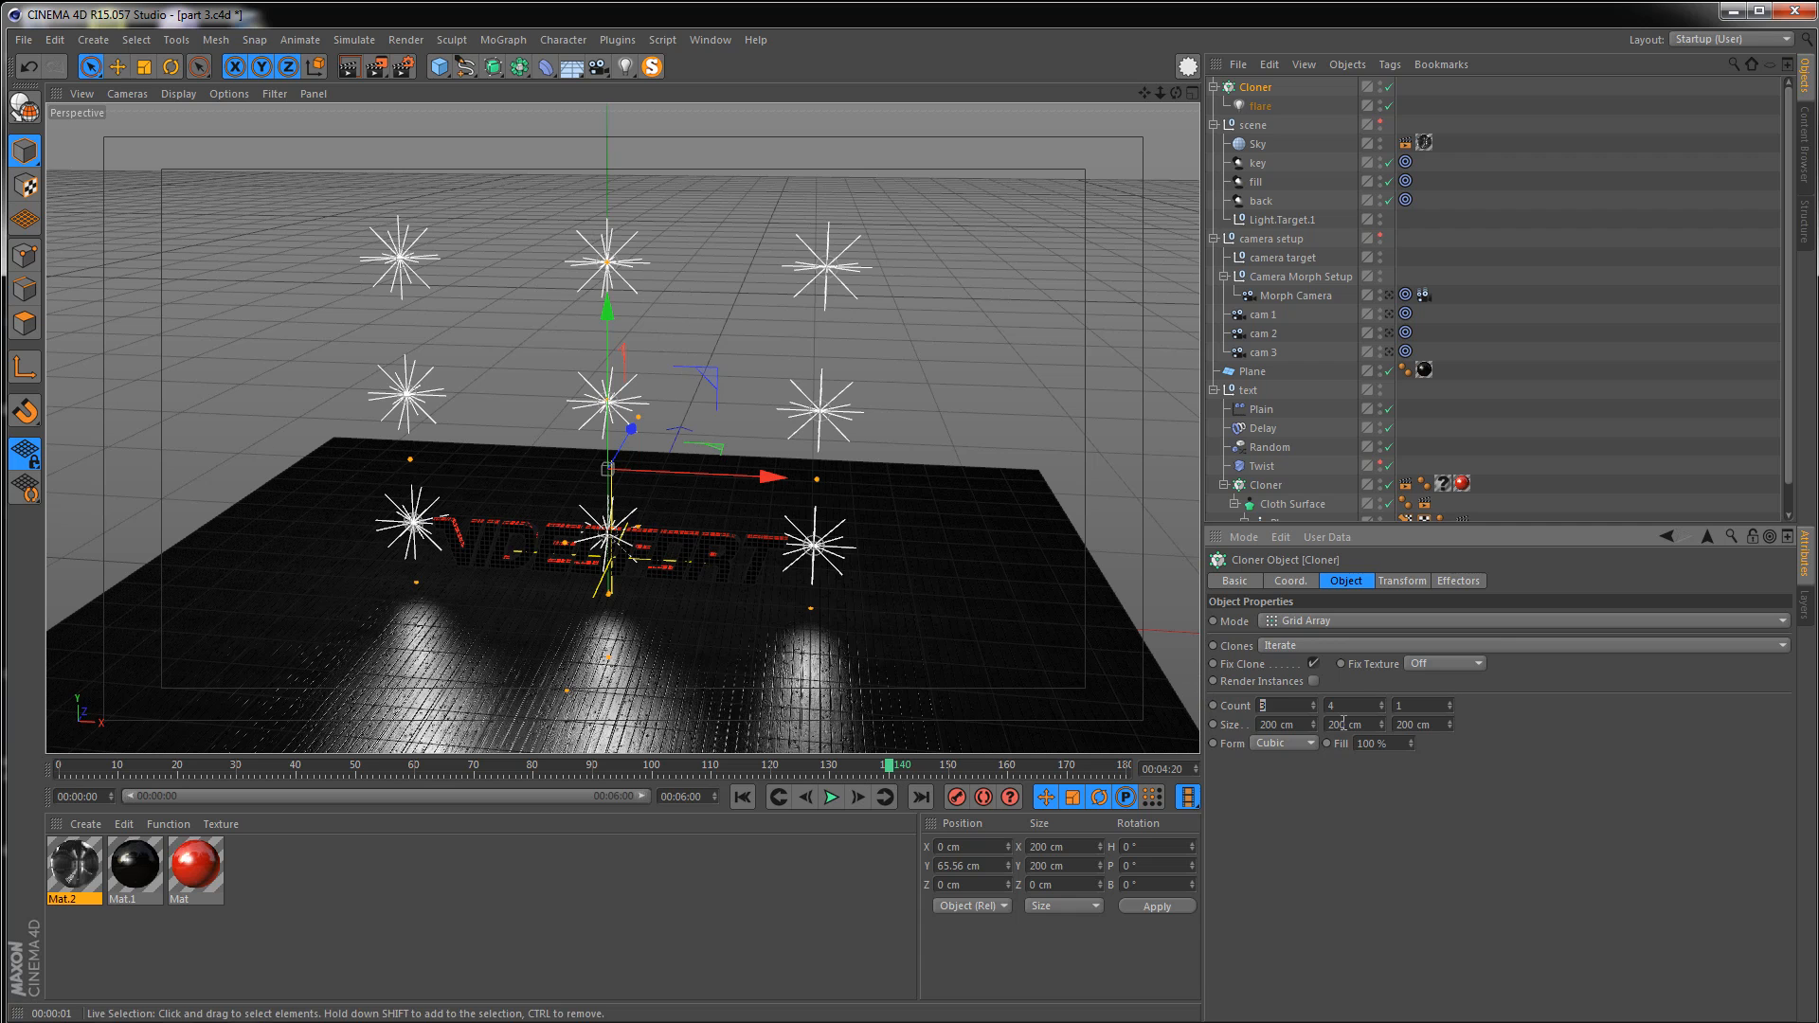
text(4)
key(Tab)
text(3)
key(Return)
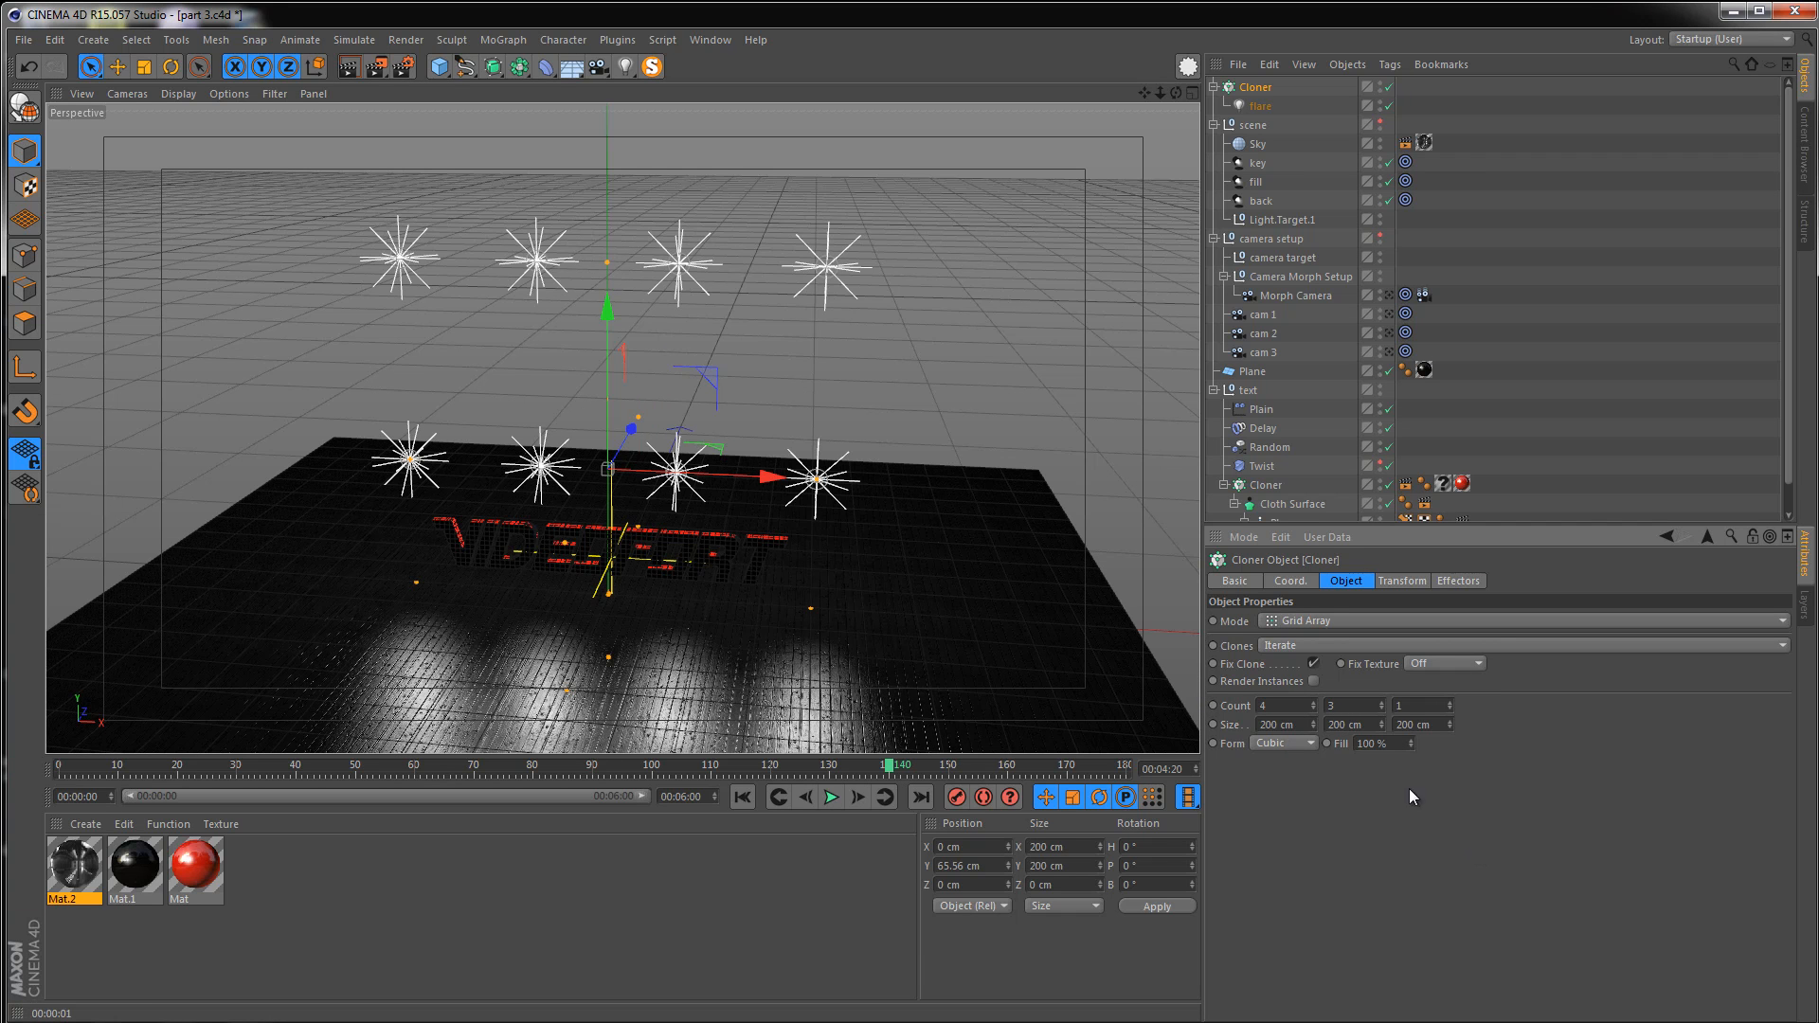
Resize the cloner grid to about 48 cm wide and 24 cm tall
drag(606, 262, 589, 438)
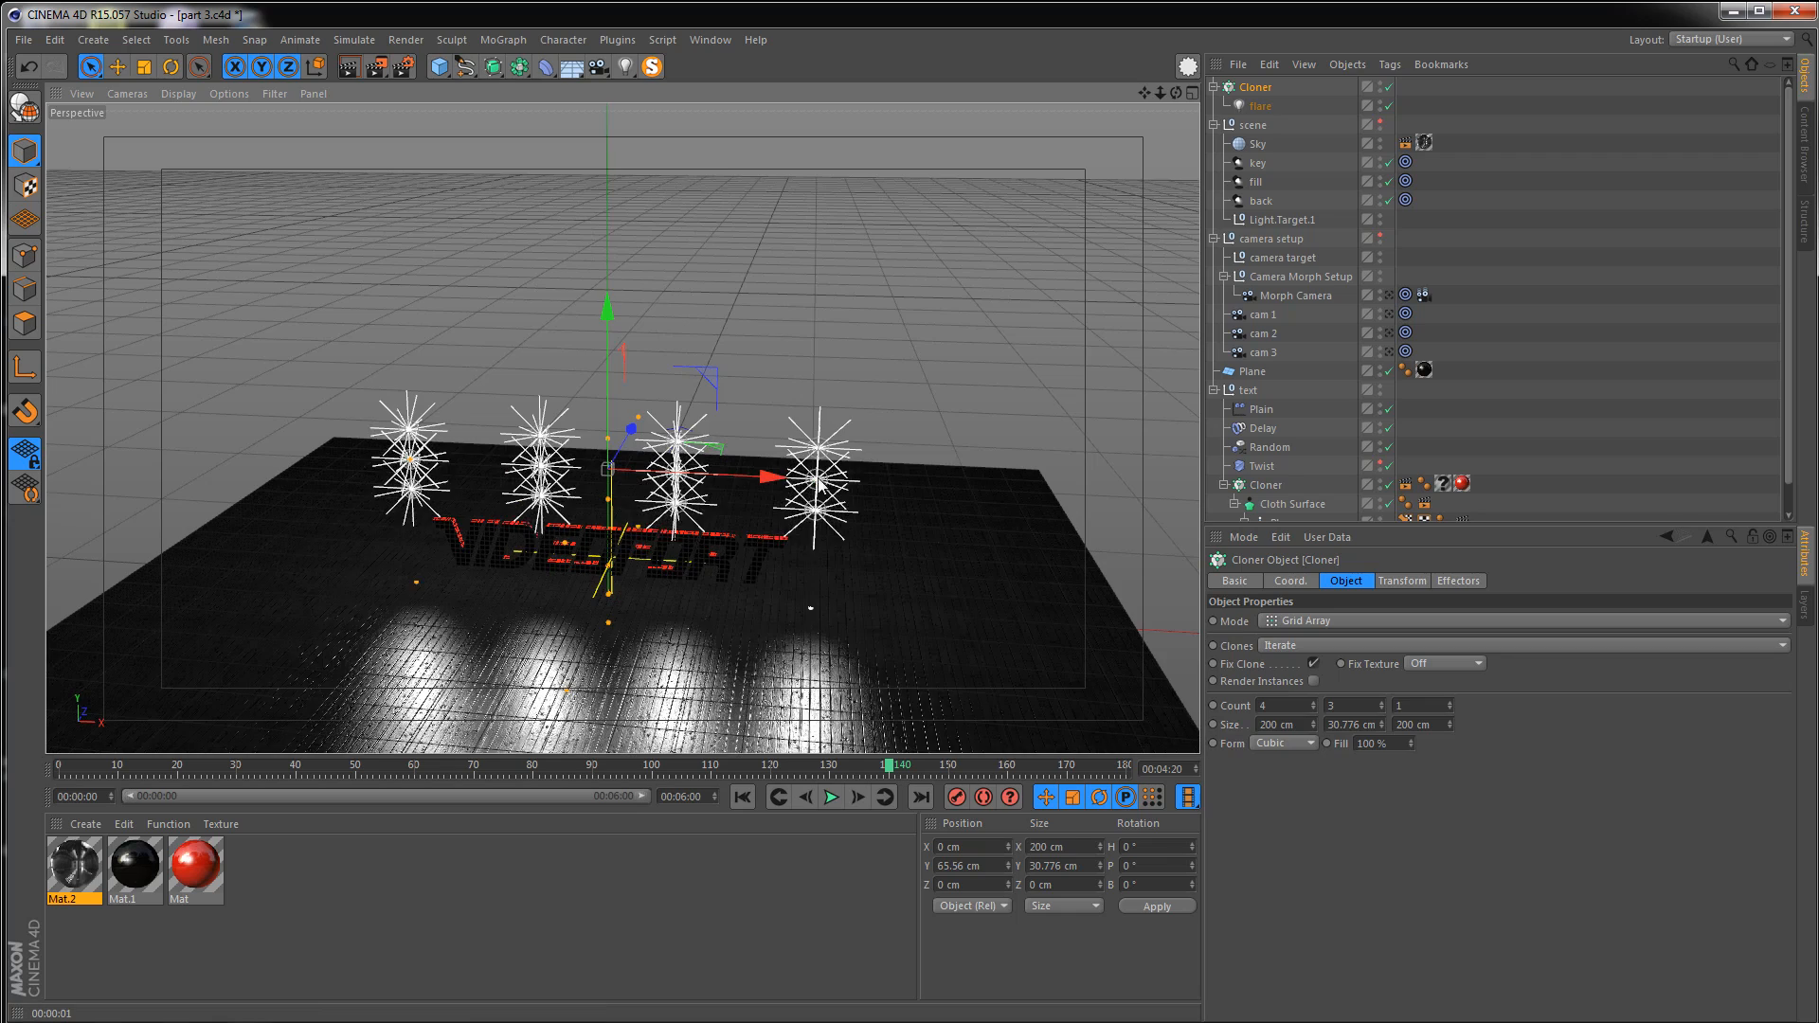
drag(817, 482, 658, 473)
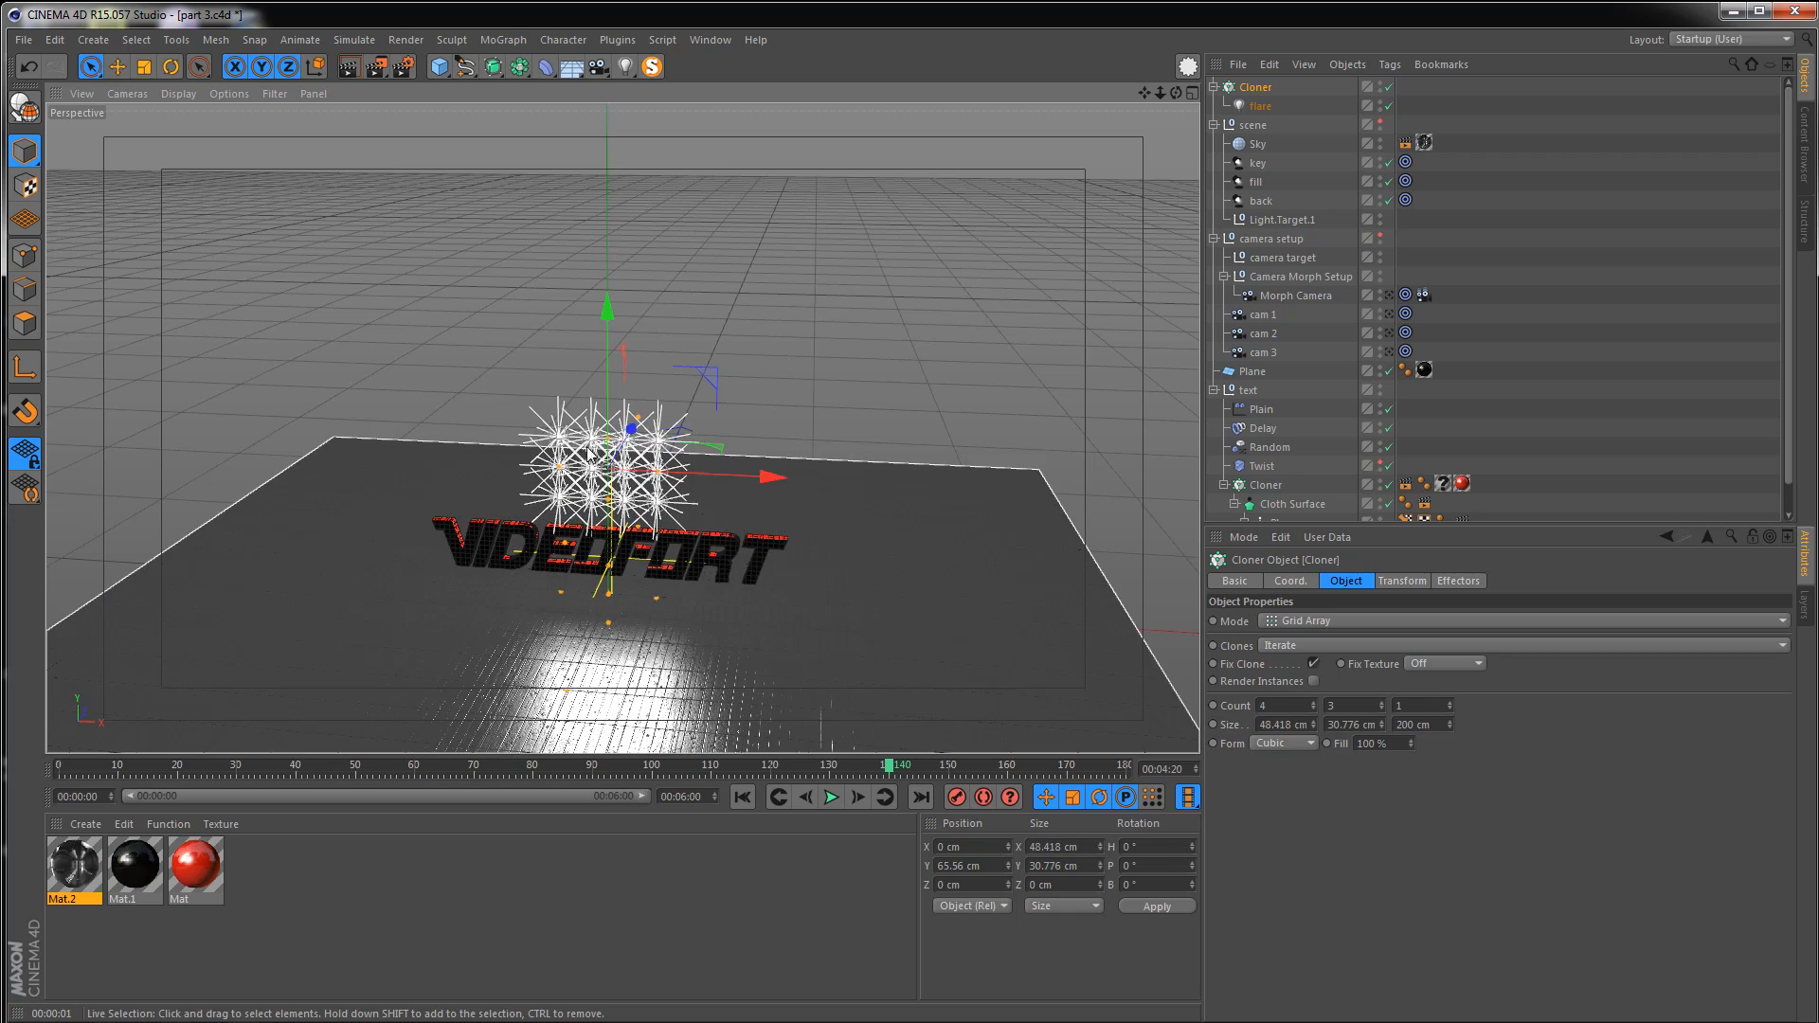
scroll(589, 455, up, 10)
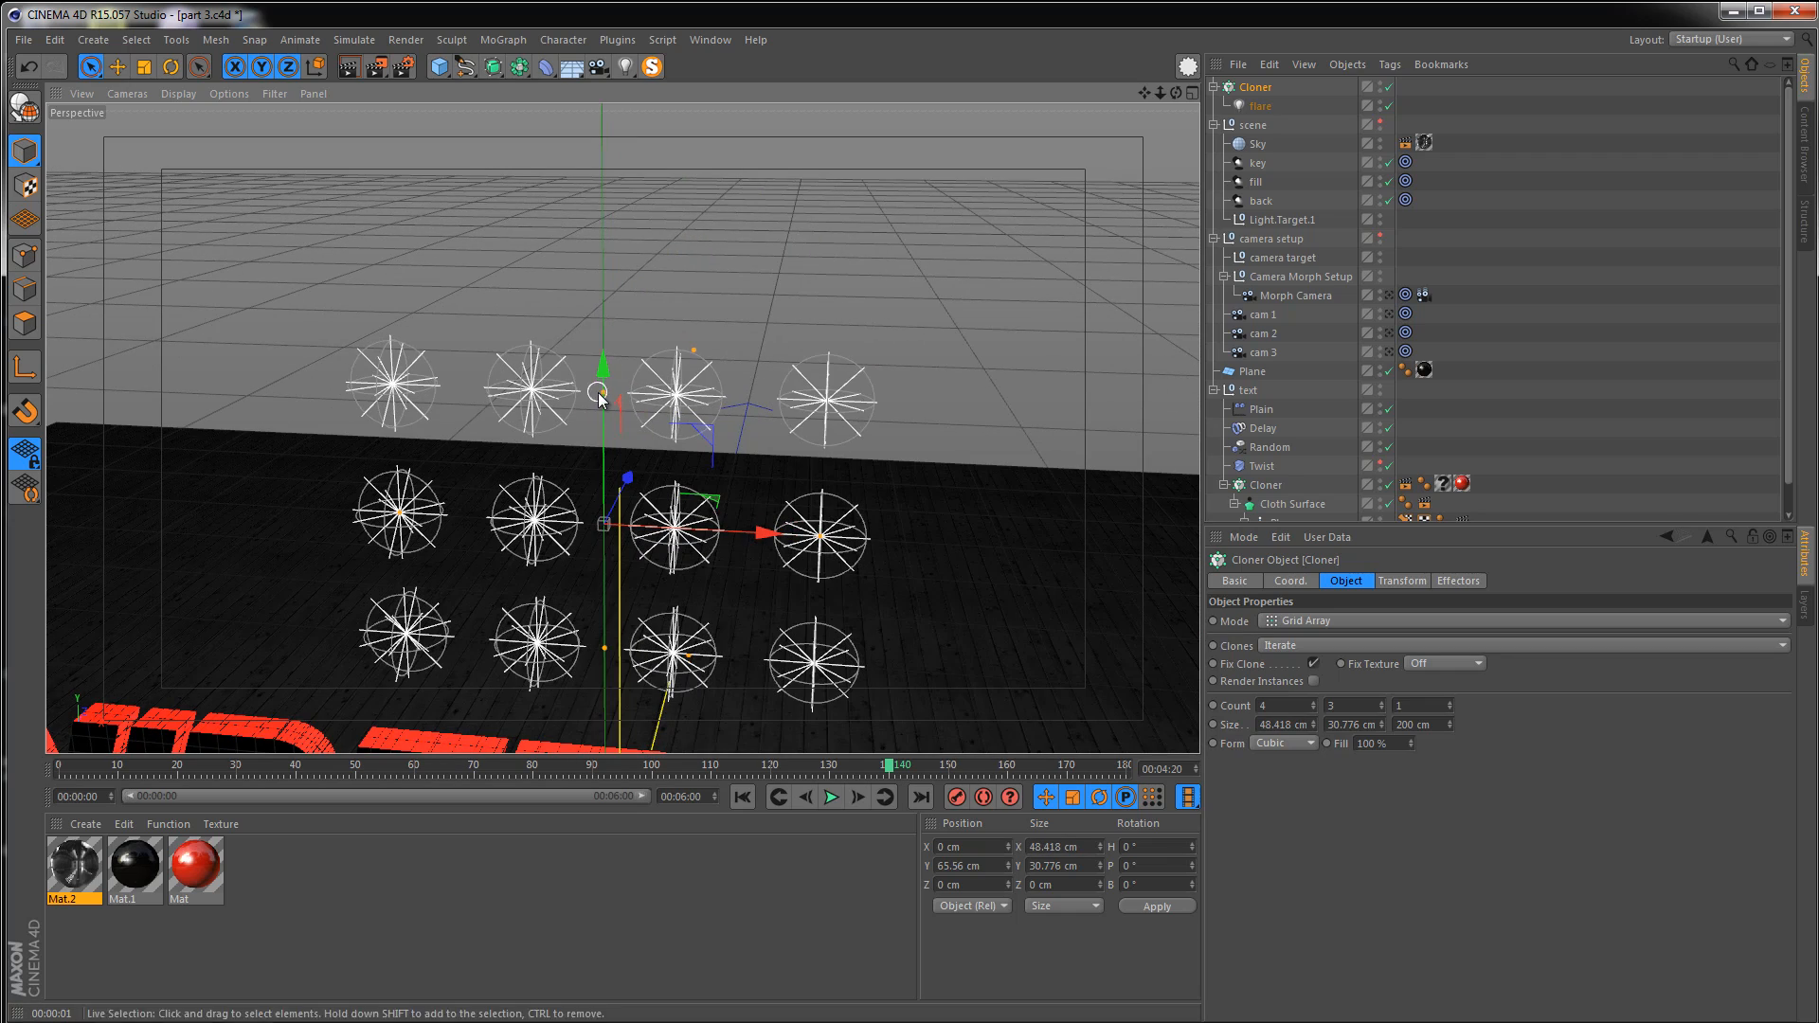
drag(599, 396, 604, 423)
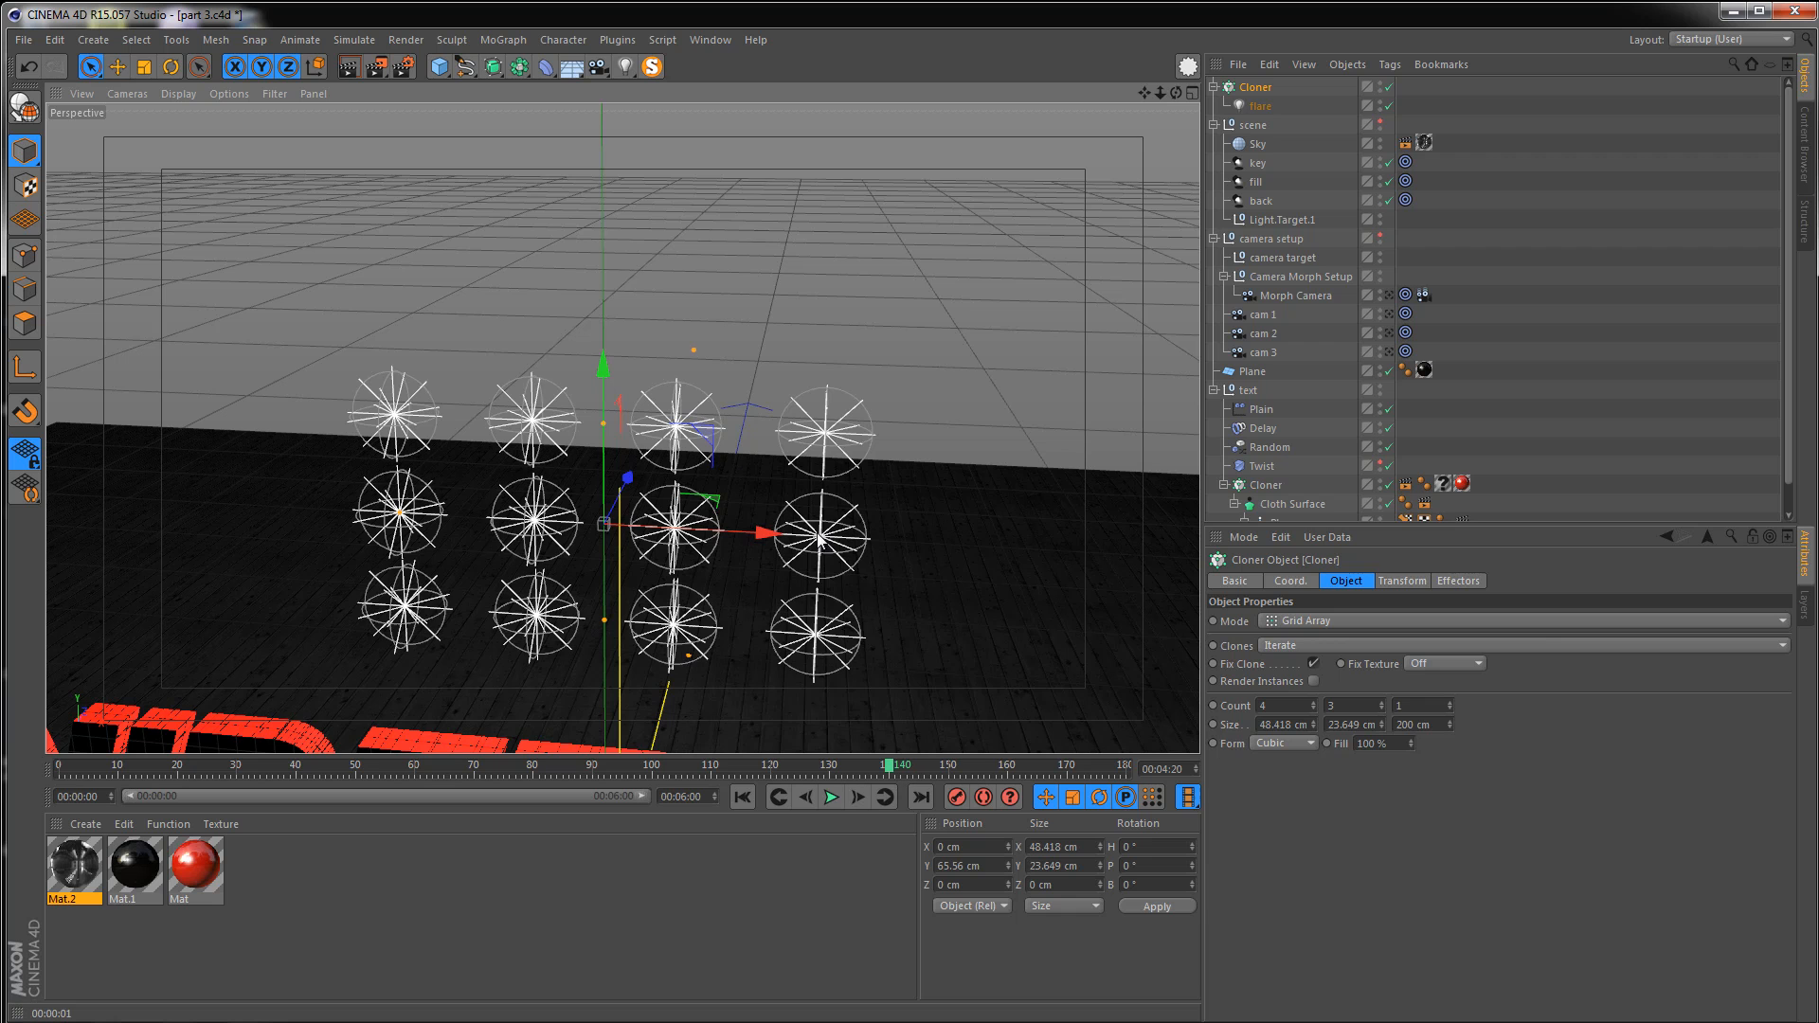
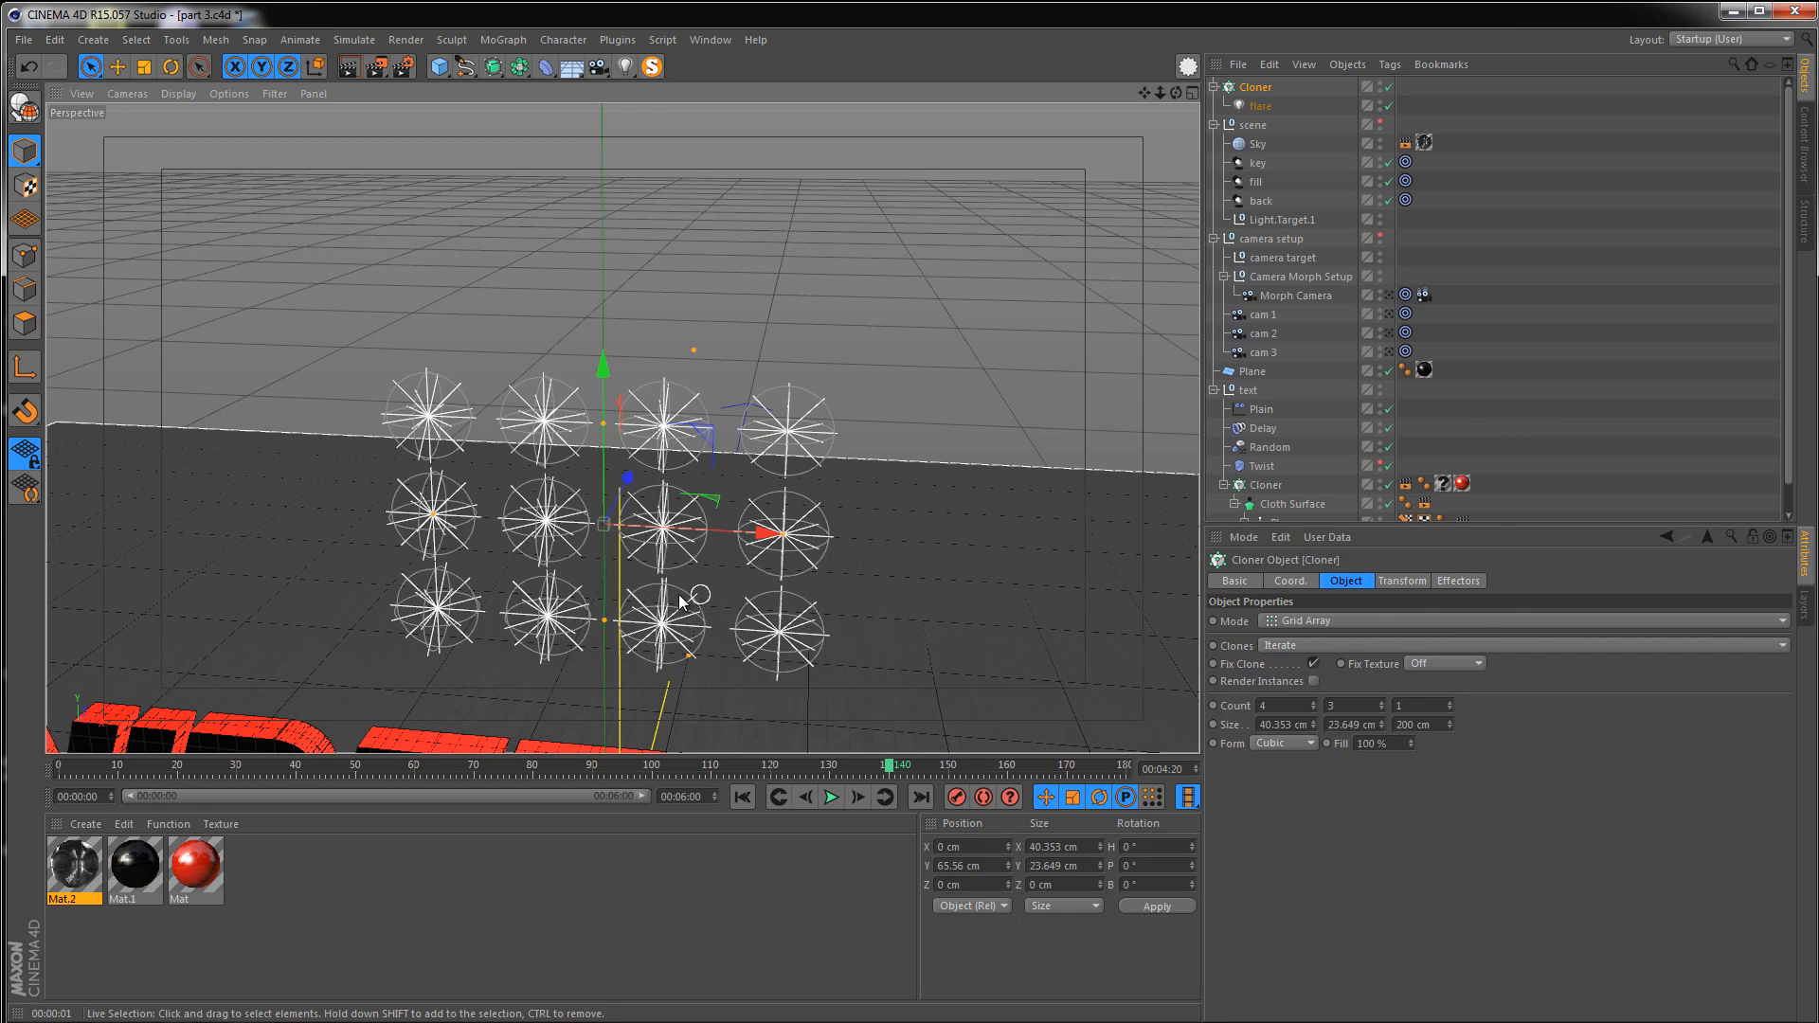
Orbit the viewport and render it to preview the cloned flare grid
alt+middle_drag(680, 611, 665, 565)
alt+right_drag(665, 565, 749, 500)
alt+drag(620, 559, 653, 445)
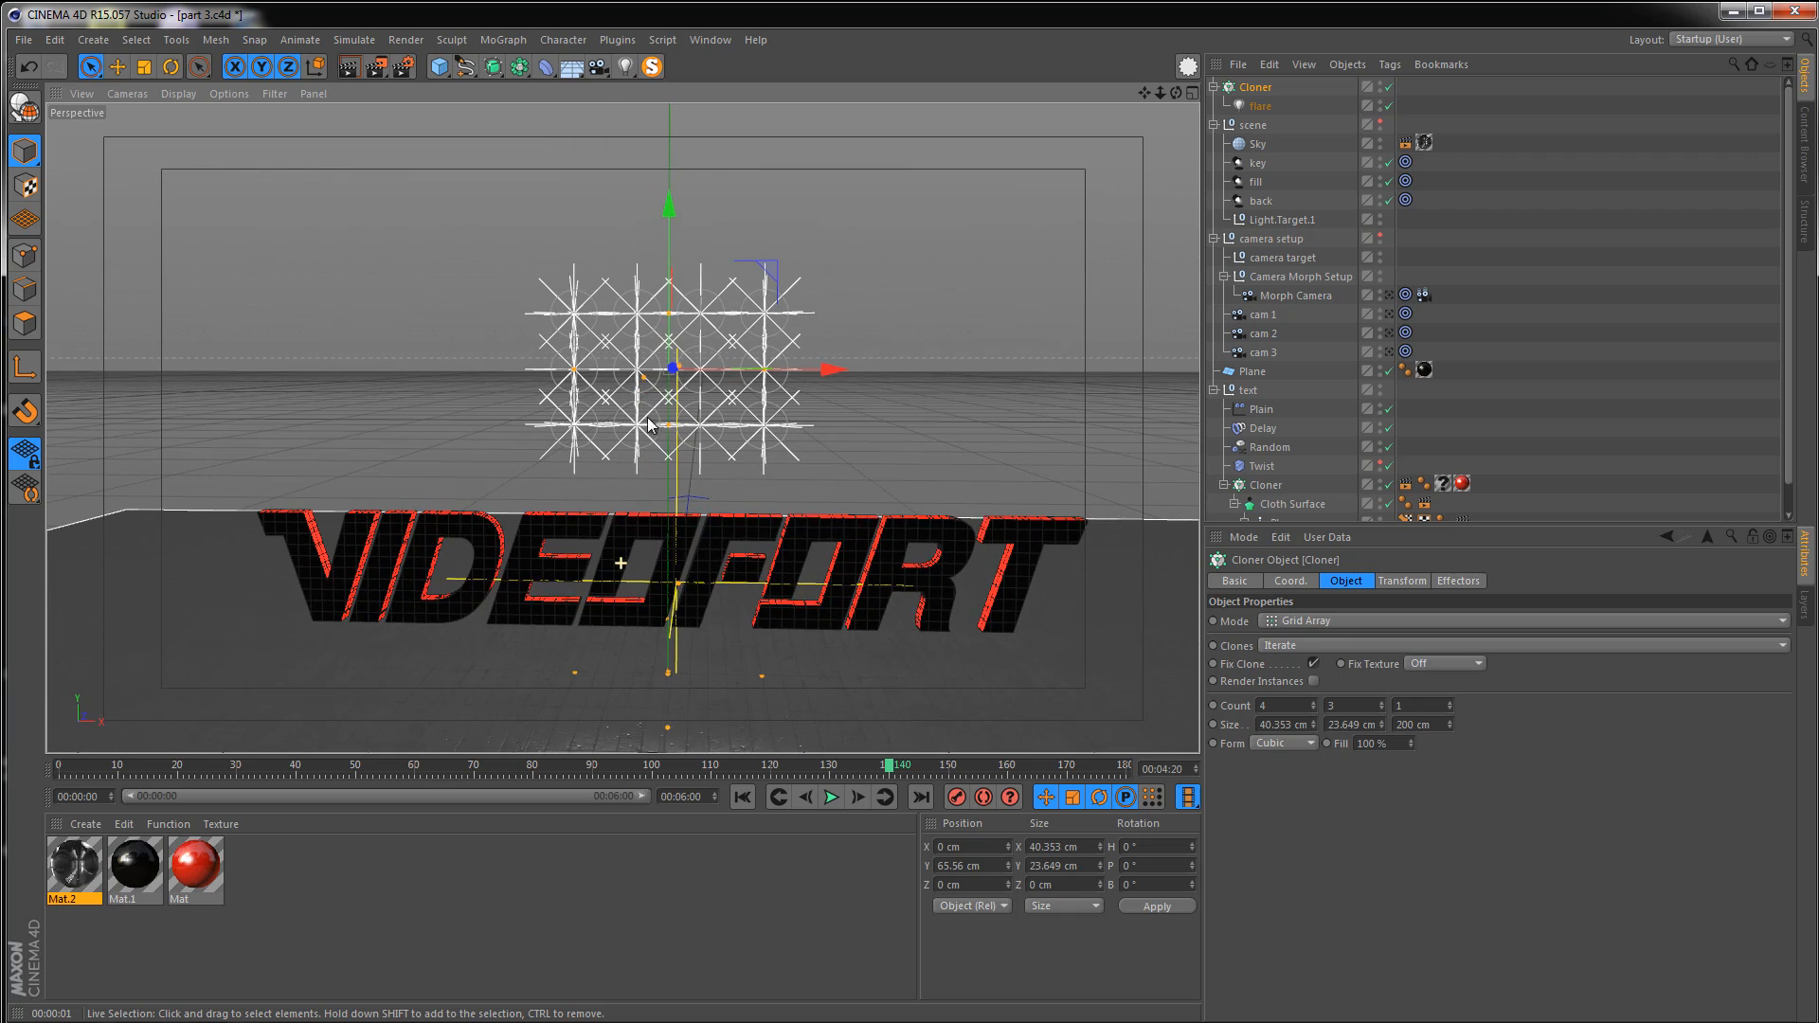
click(351, 66)
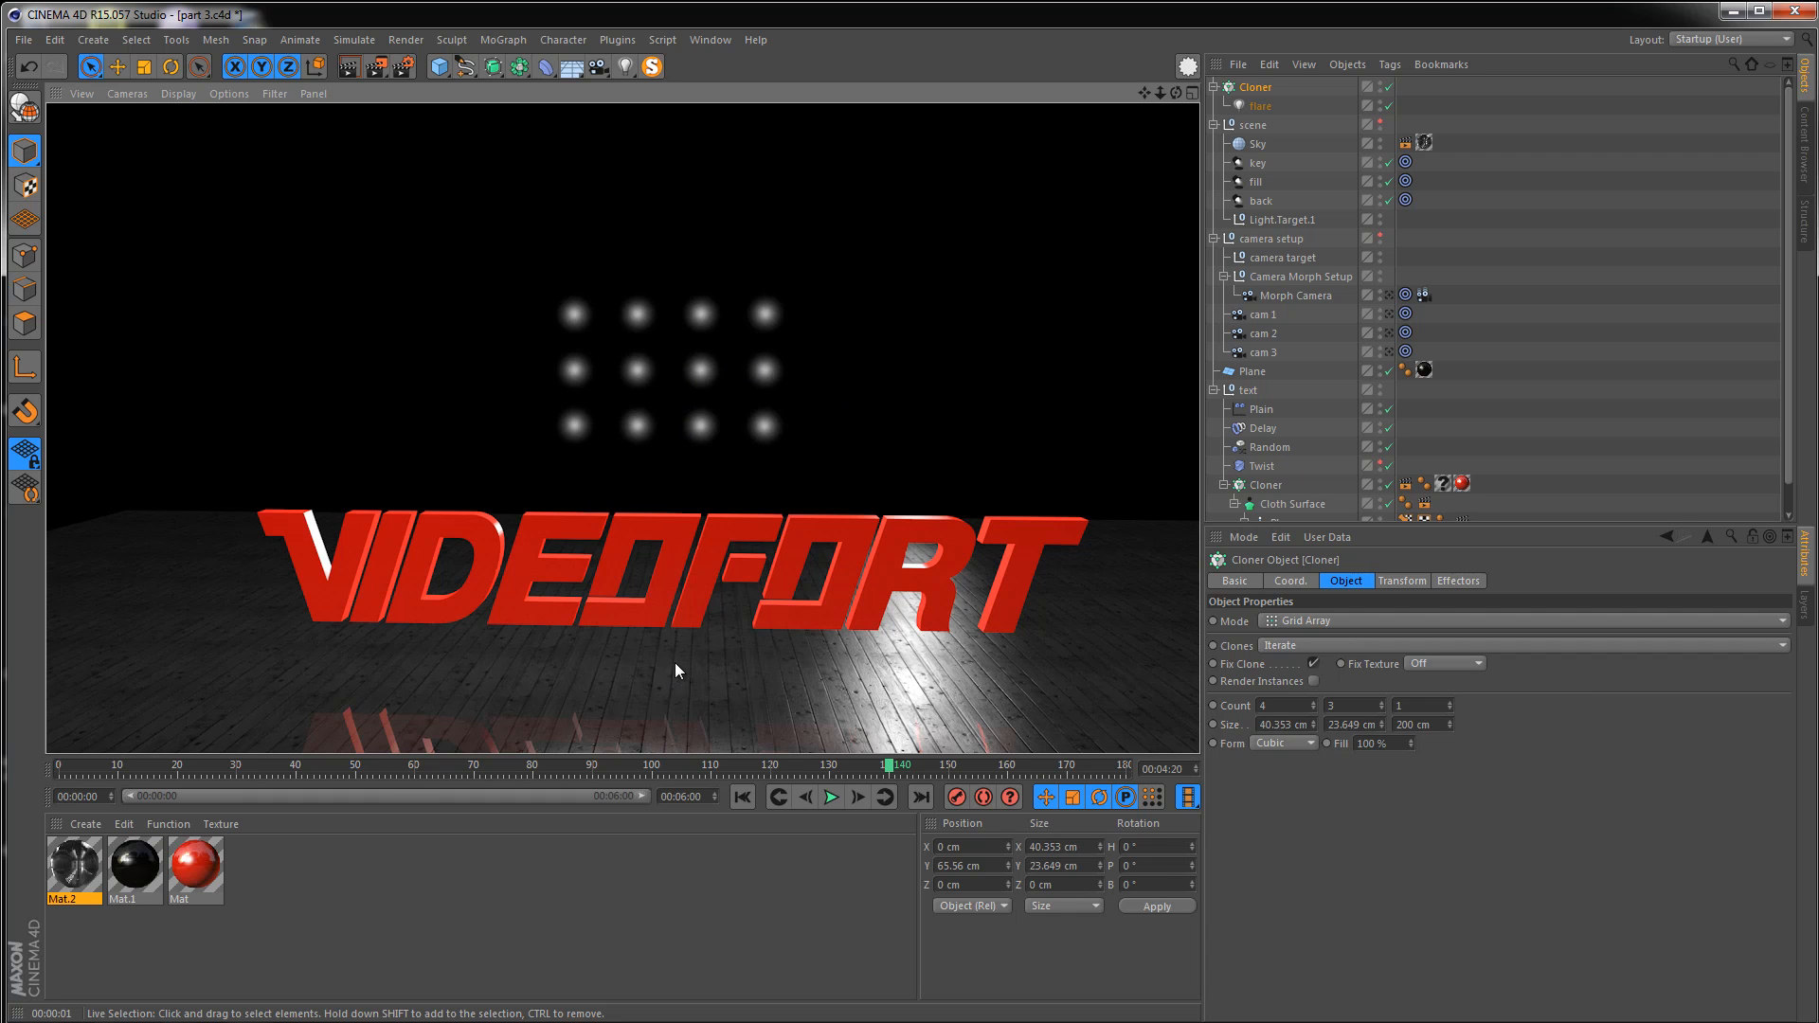
Enable No Illumination on the flare light so it only shows as a visible glow
click(1261, 106)
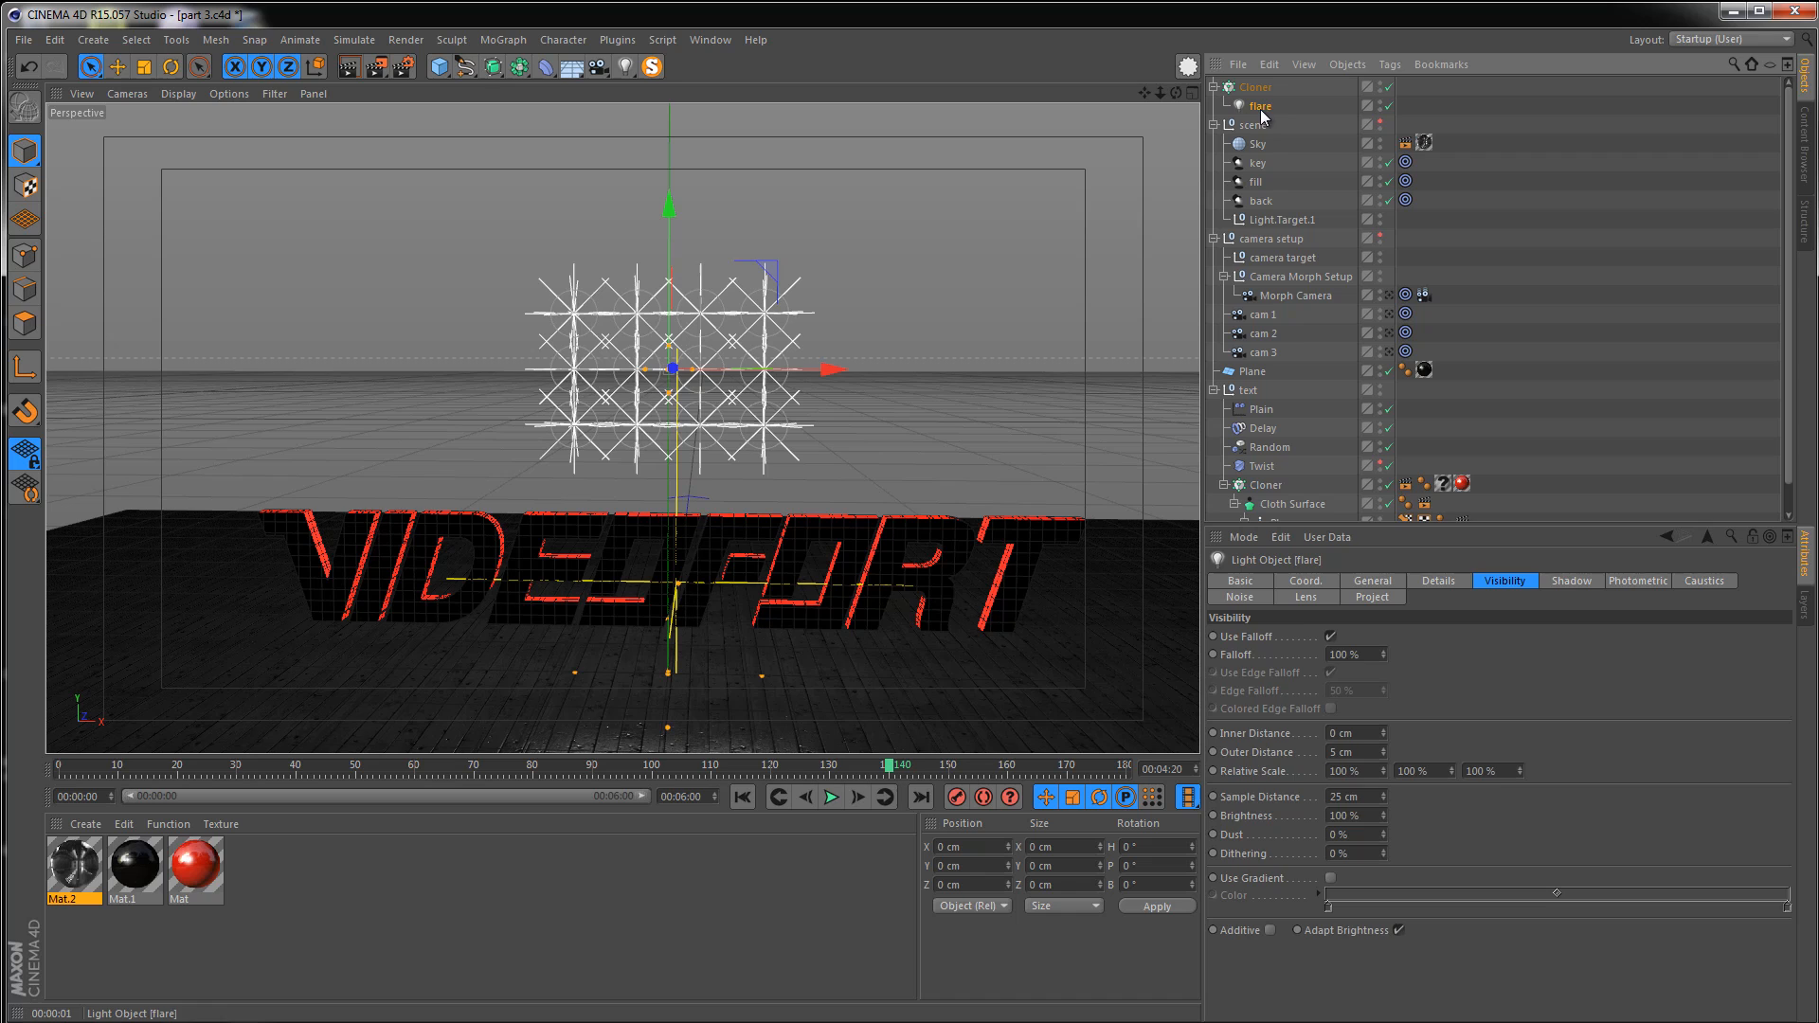
click(1389, 585)
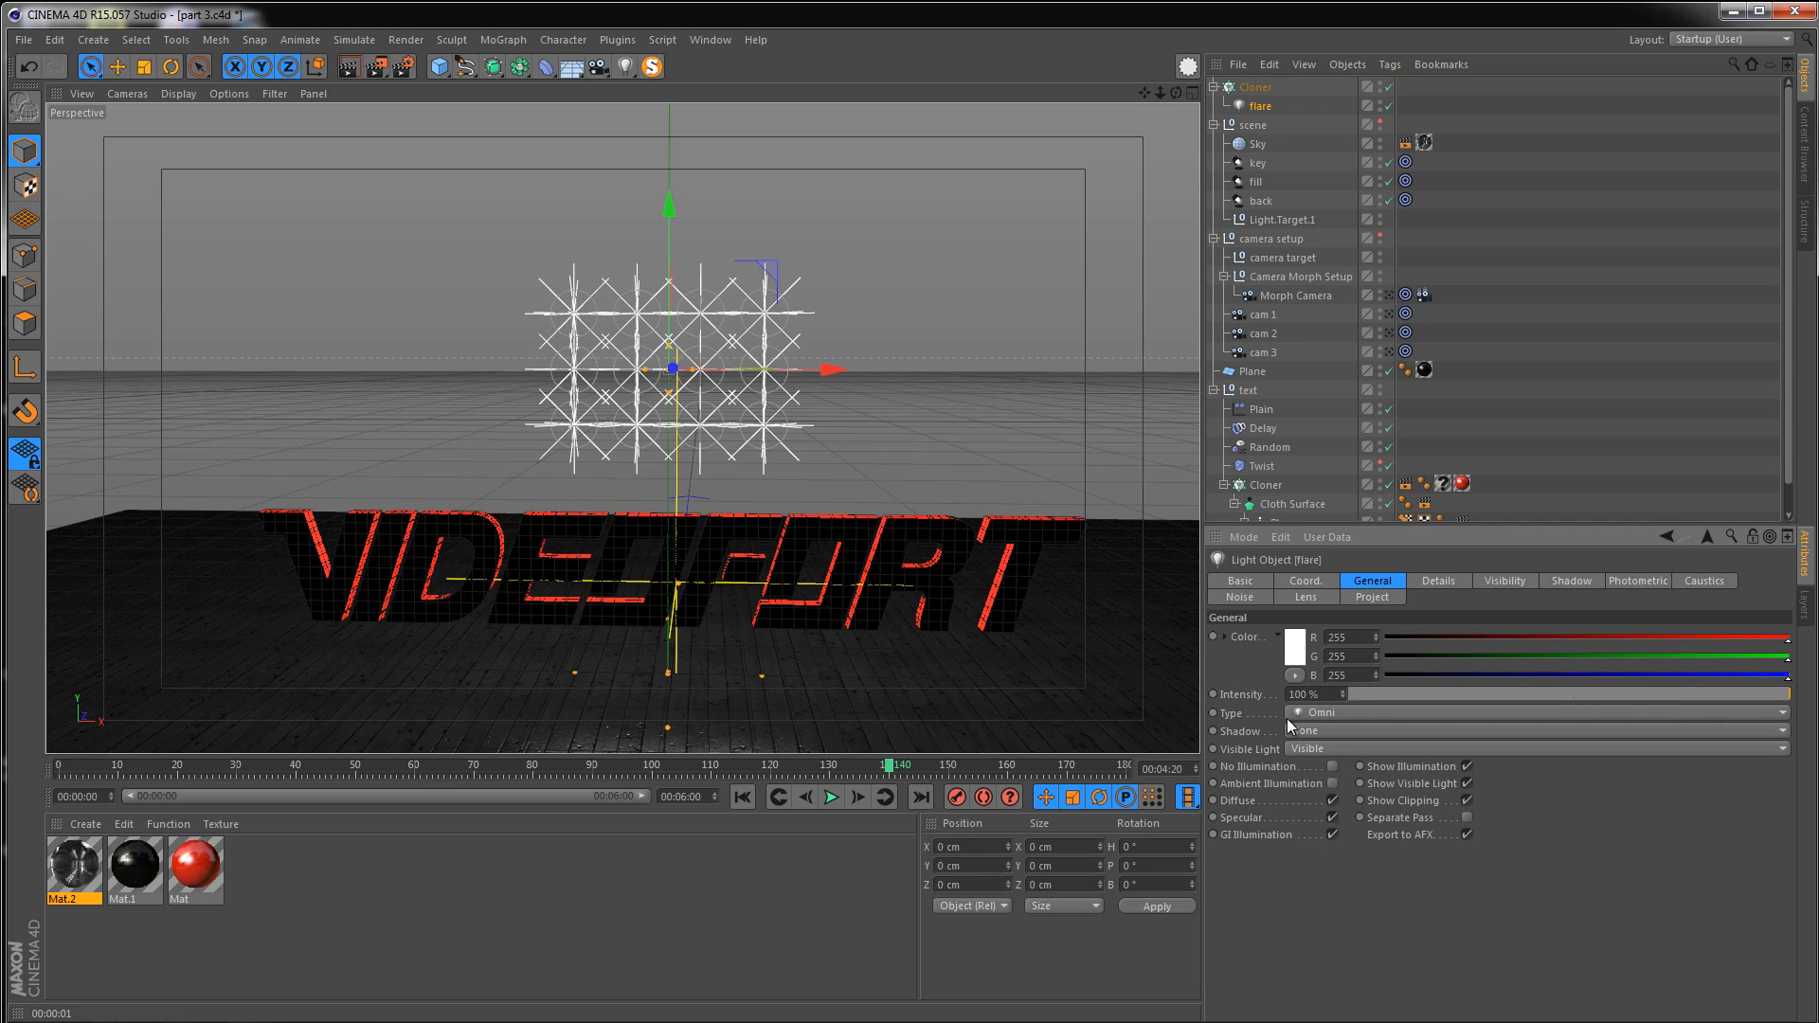
click(1332, 767)
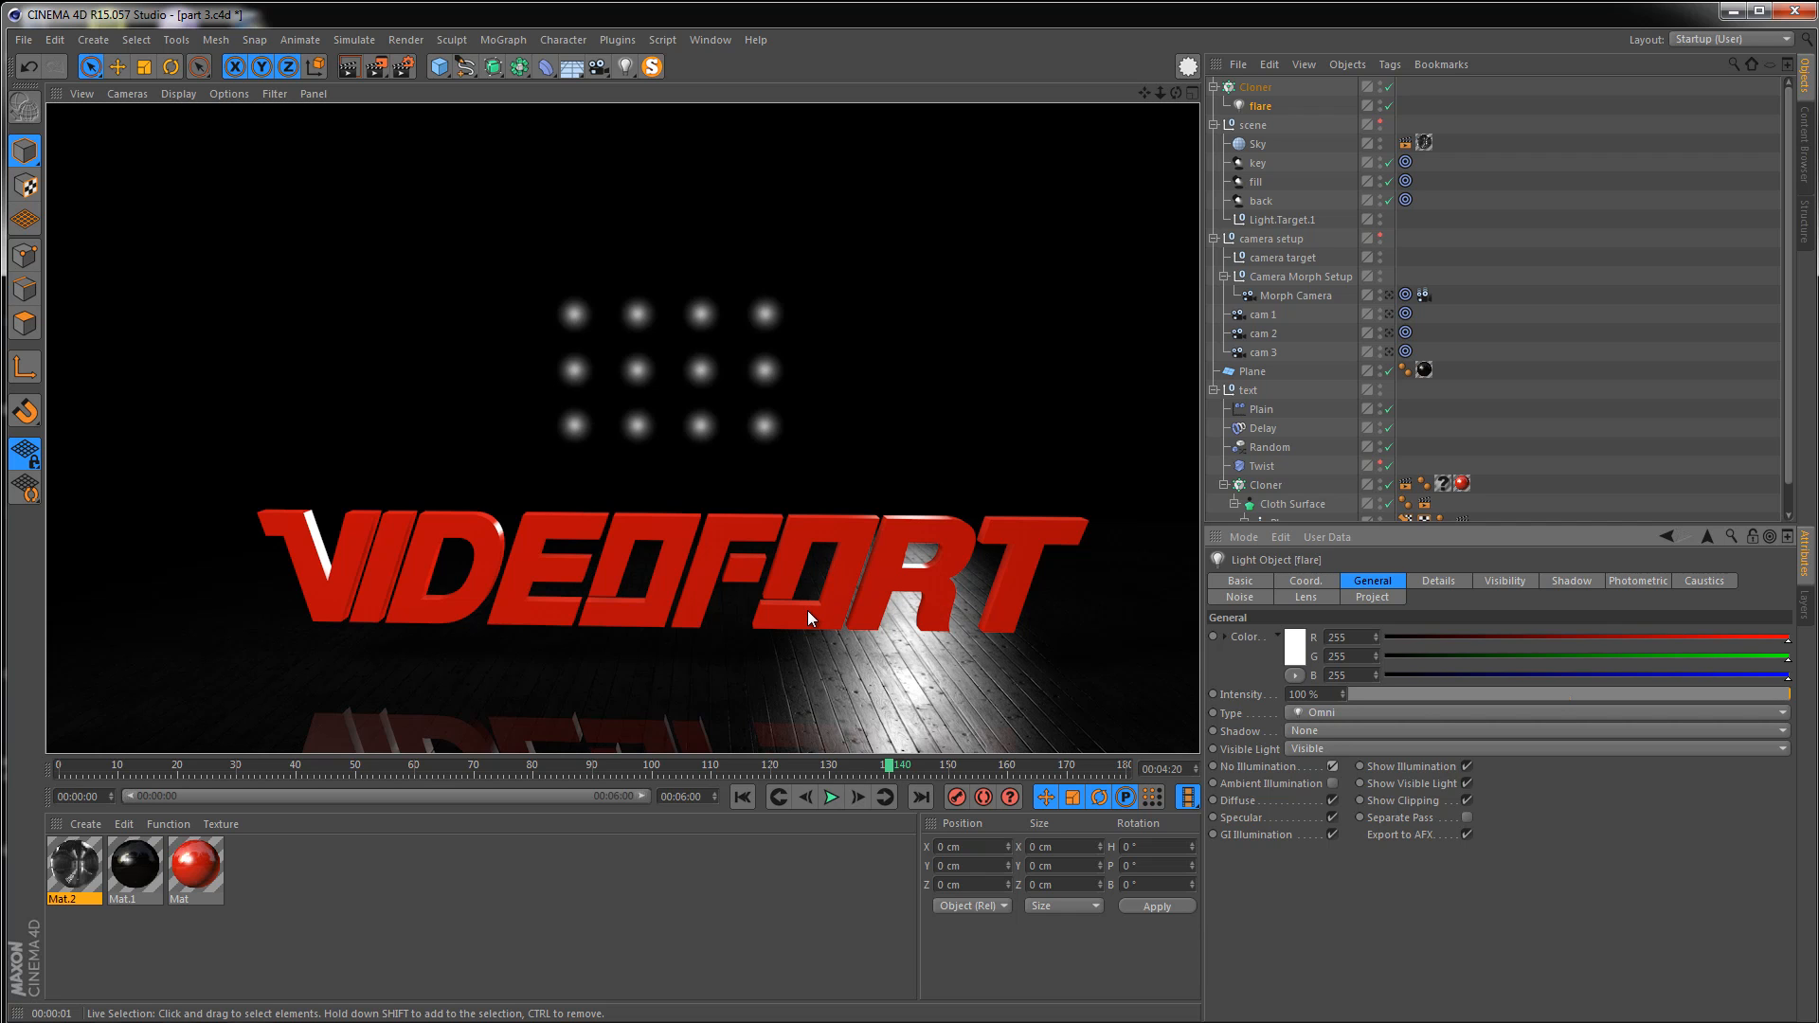
Resize the grid cloner to about 32 cm wide and 18 cm tall
click(1252, 87)
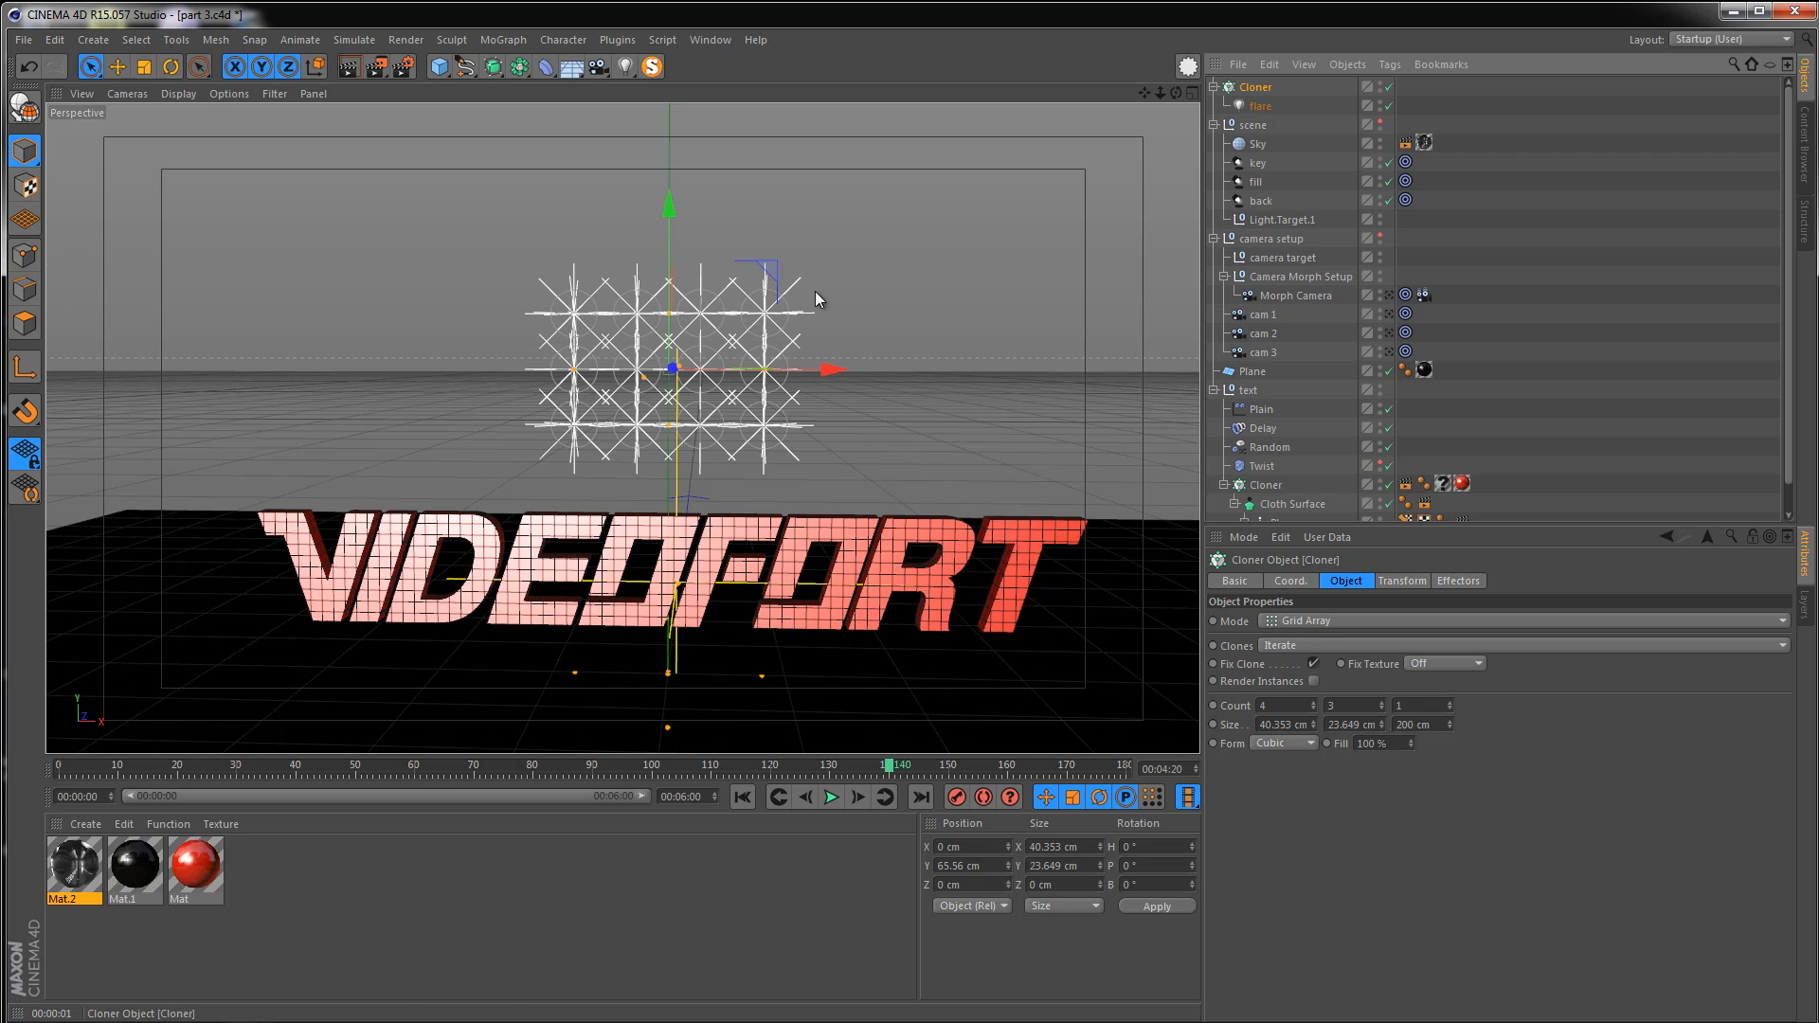
alt+right_drag(691, 375, 757, 383)
mouse_move(757, 382)
alt+mouse_down()
mouse_move(764, 408)
mouse_move(785, 363)
alt+mouse_up()
drag(651, 263, 651, 288)
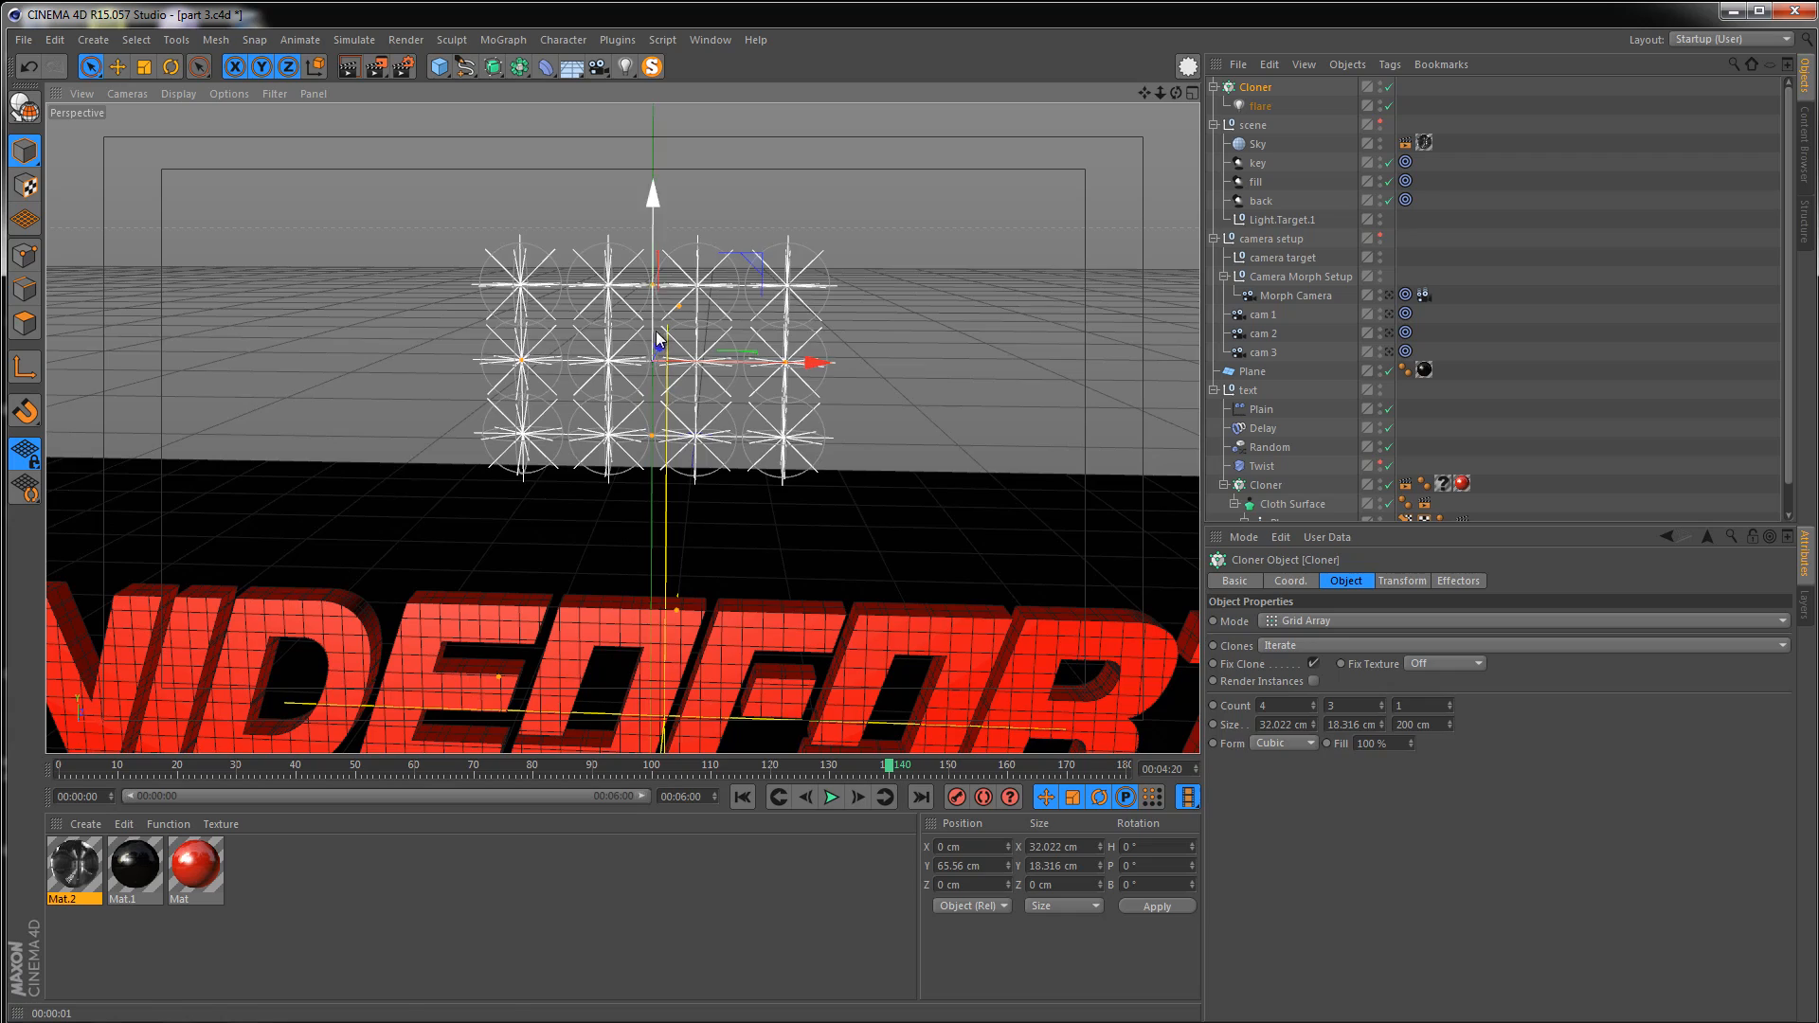
Place the grid cloner inside a new Cloner and set that cloner's mode to Radial
alt+right_drag(655, 334, 602, 339)
alt+drag(668, 366, 636, 493)
alt+right_drag(663, 379, 546, 393)
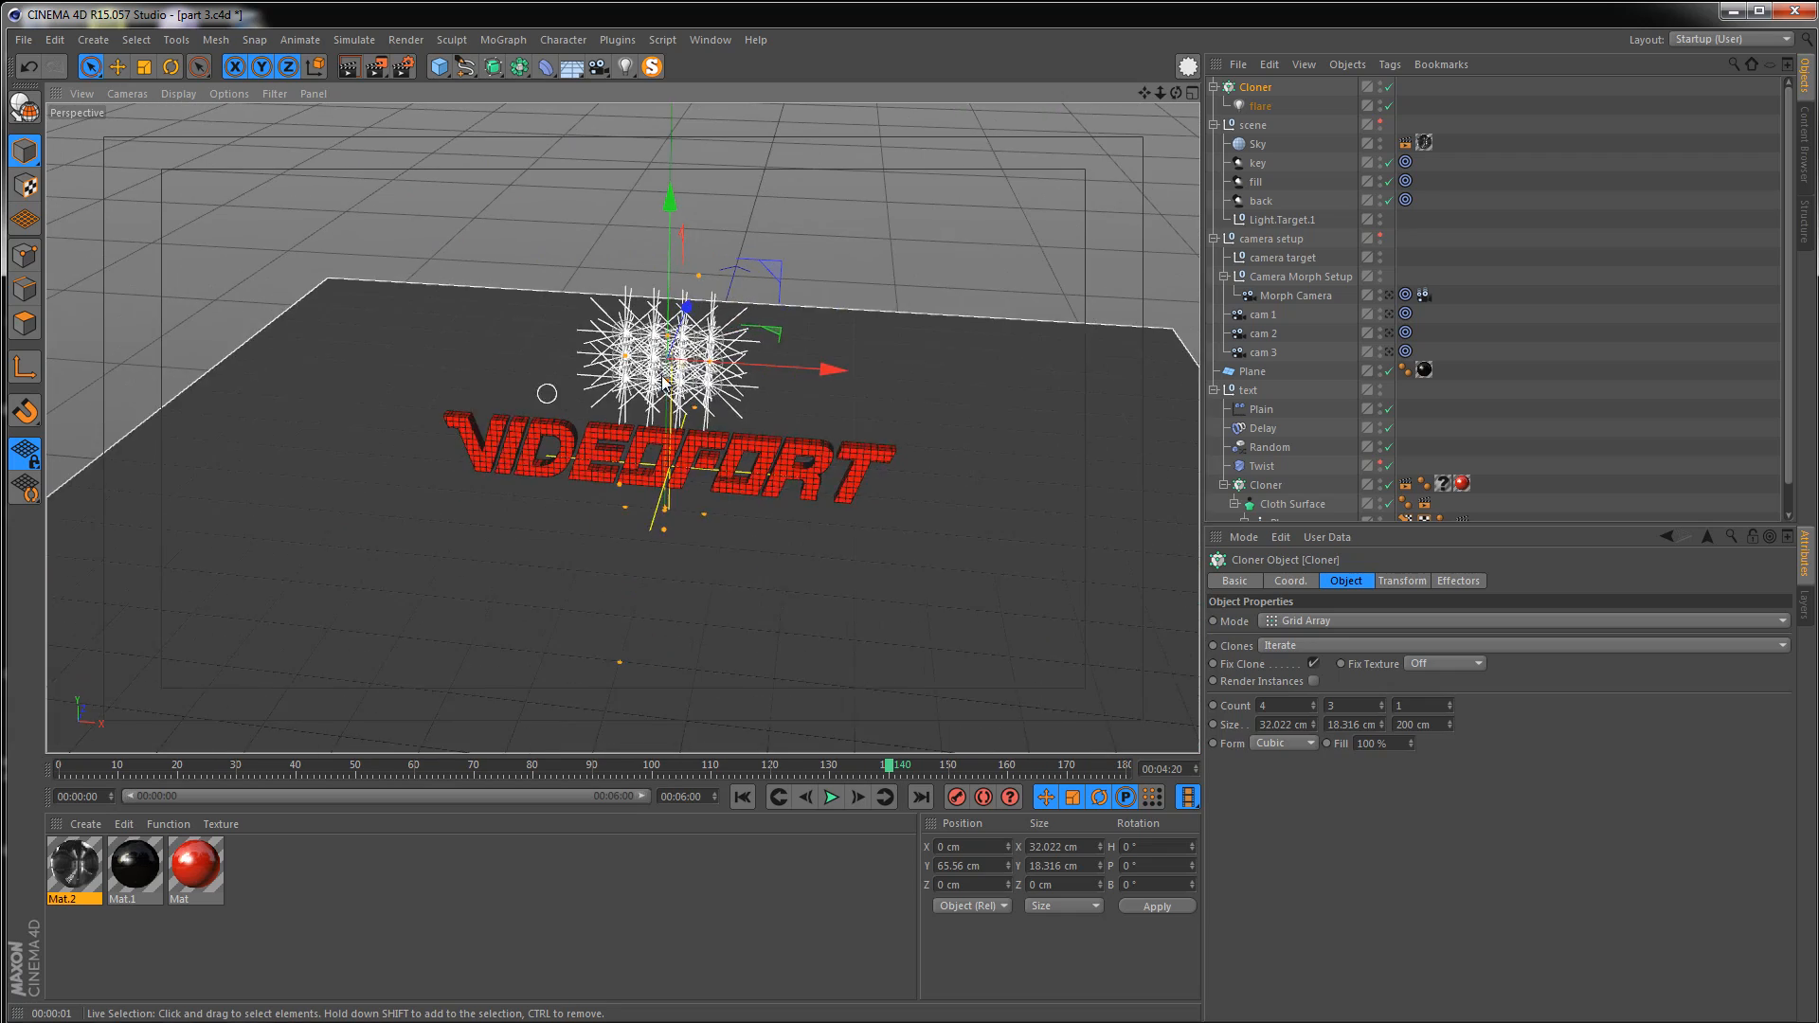
alt+drag(660, 402, 617, 416)
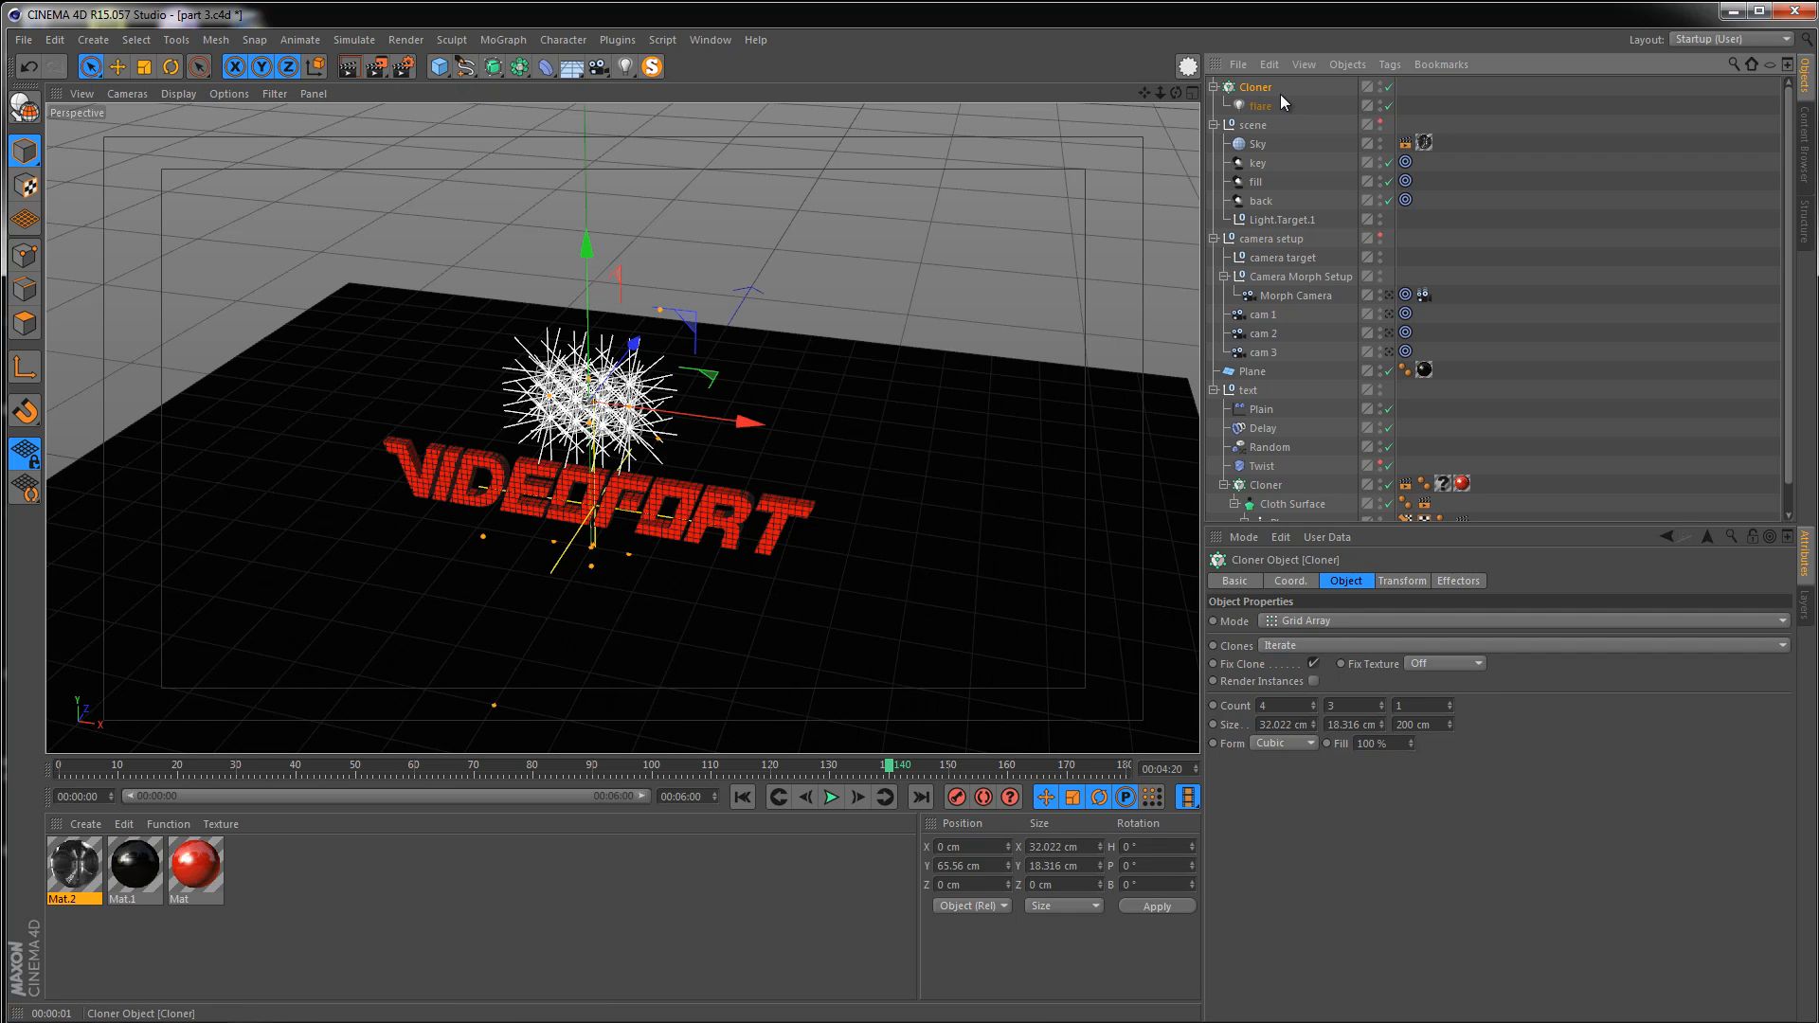
click(516, 41)
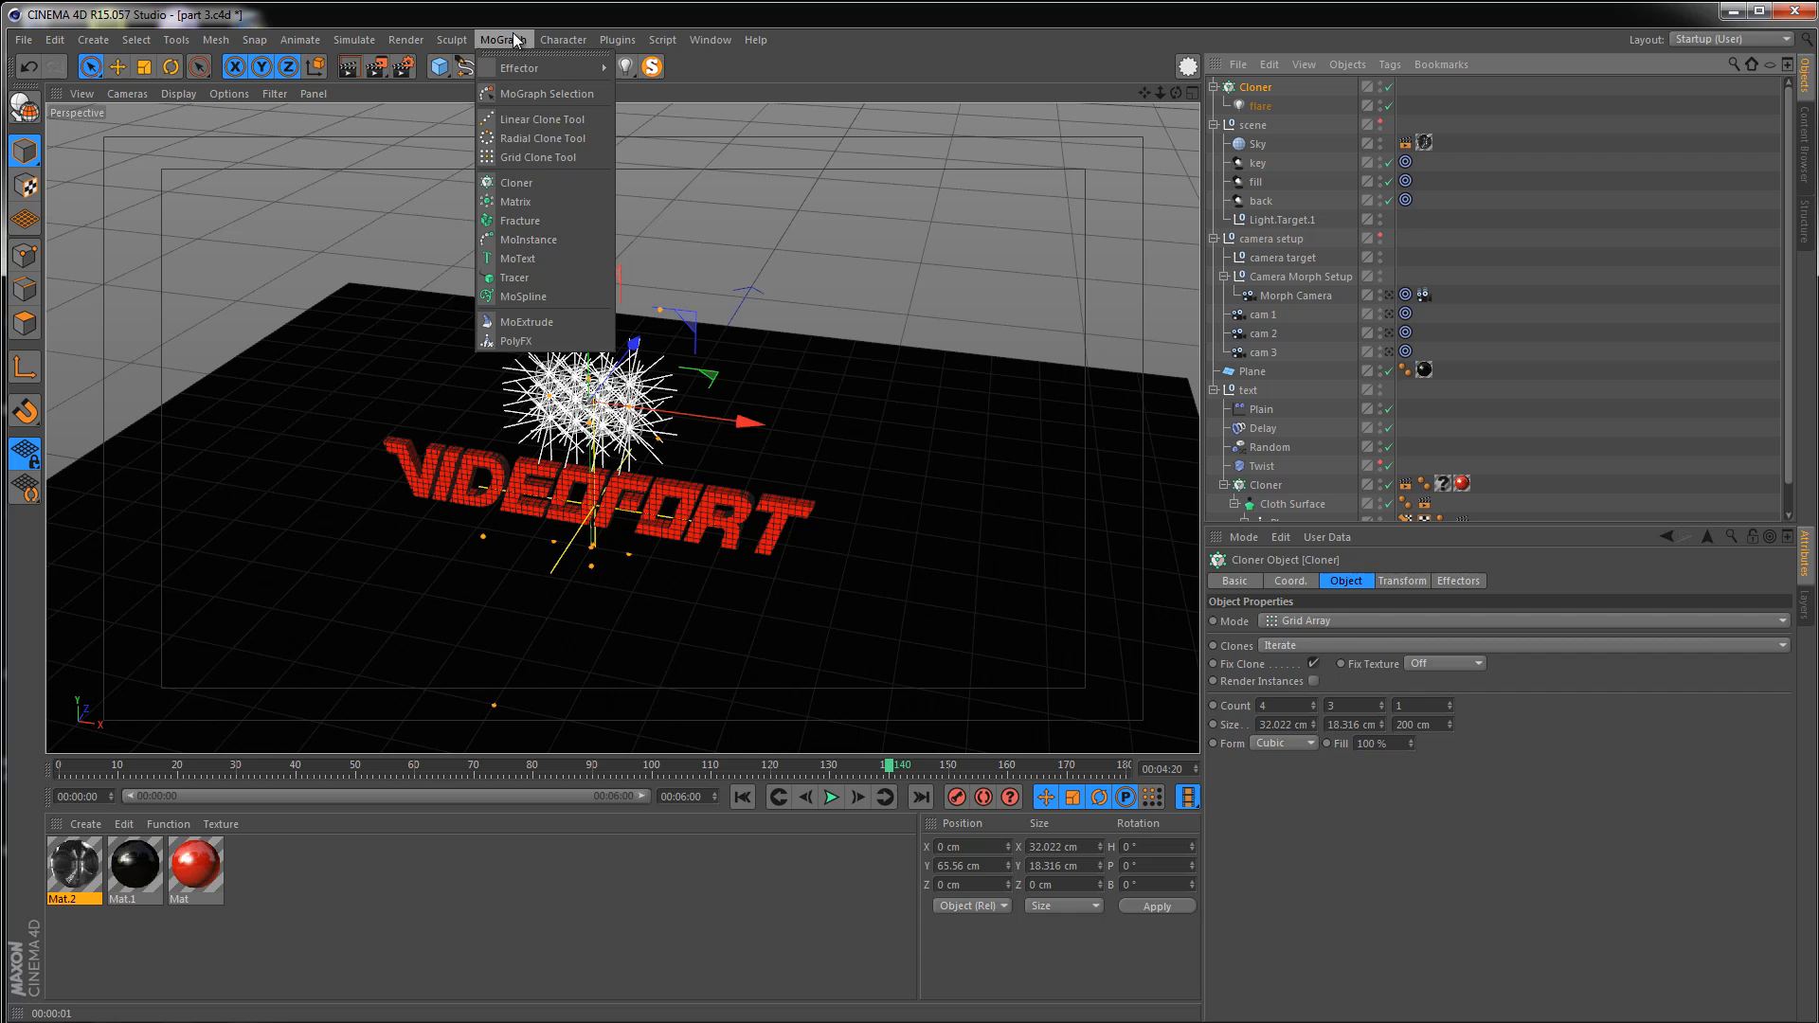
alt+click(525, 182)
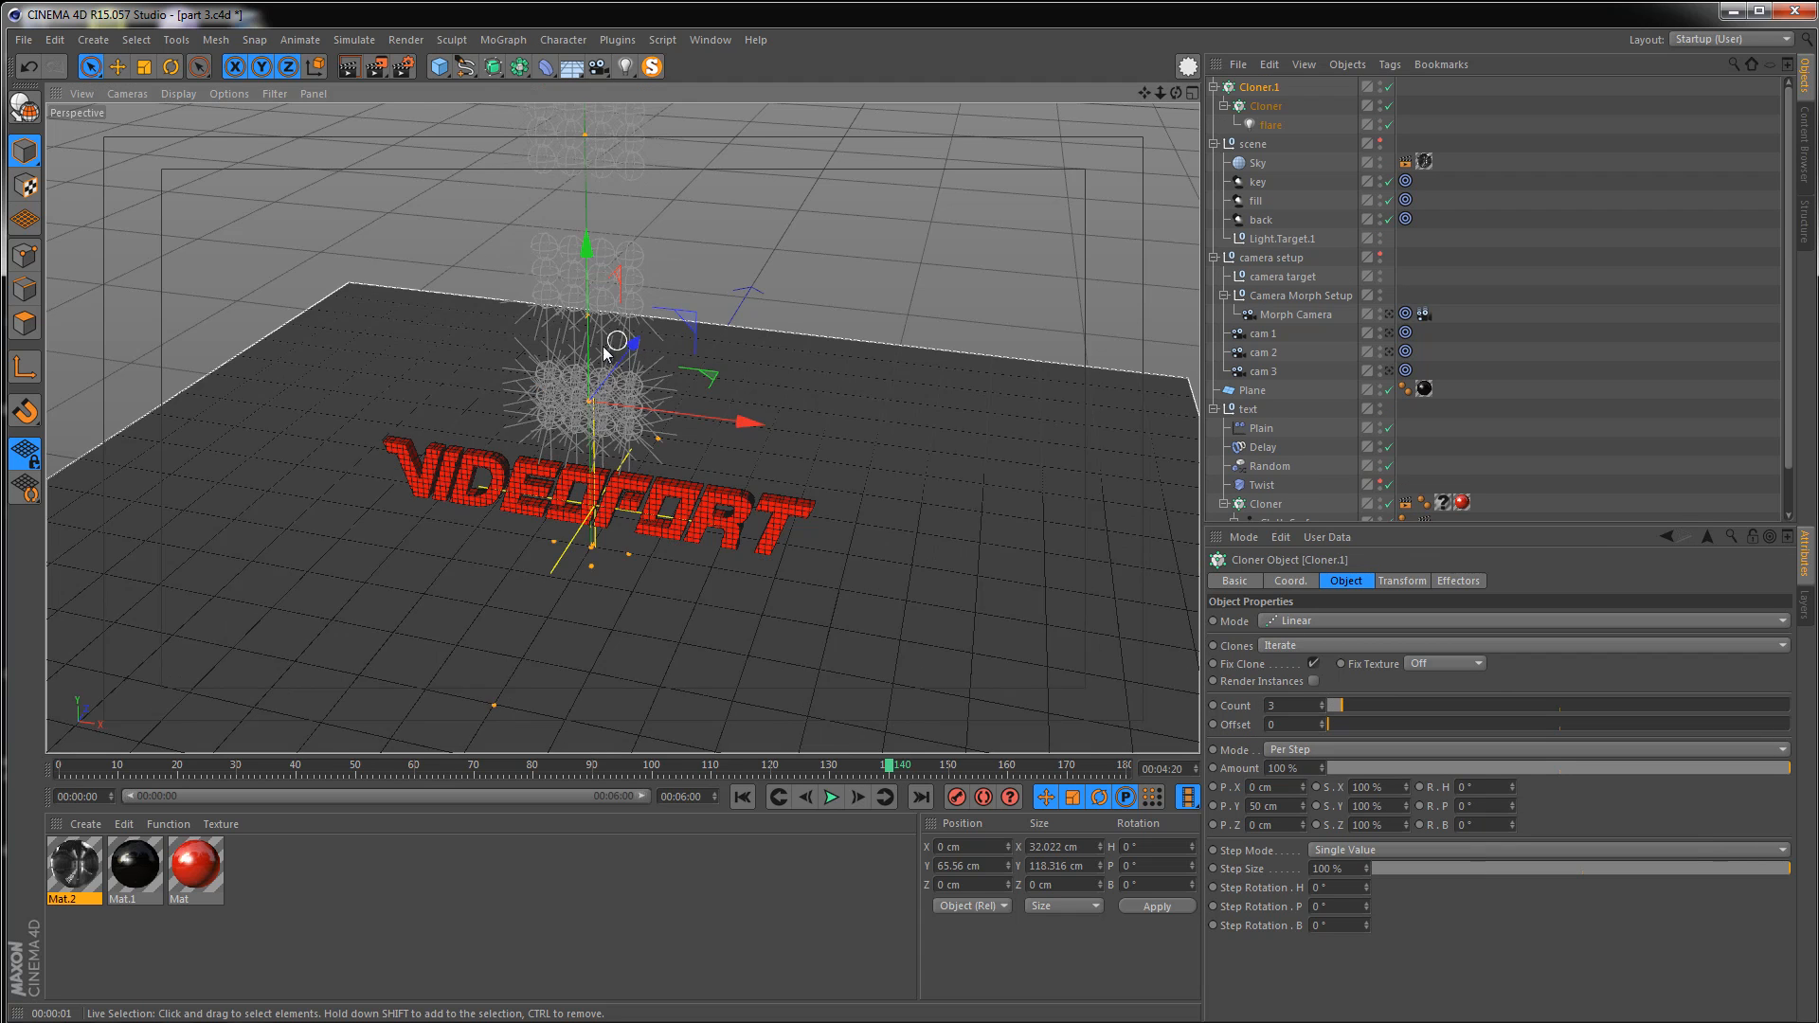
scroll(608, 347, down, 4)
click(1333, 621)
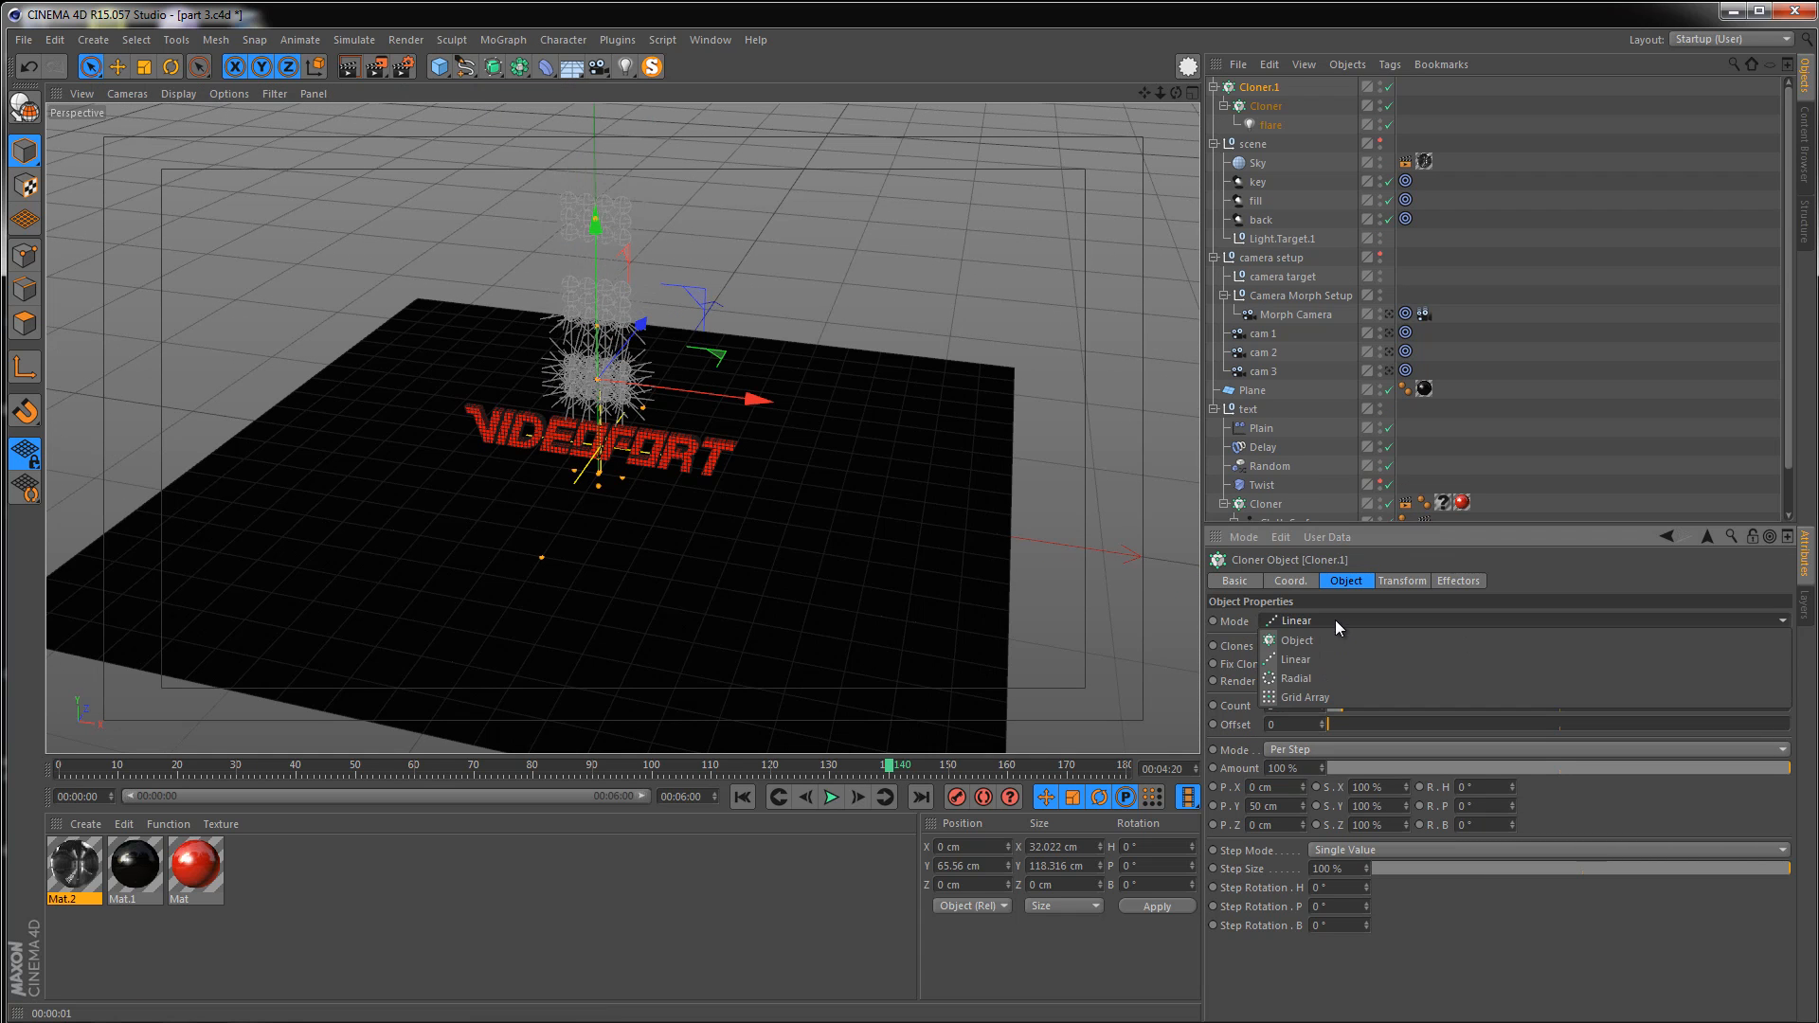
click(1306, 677)
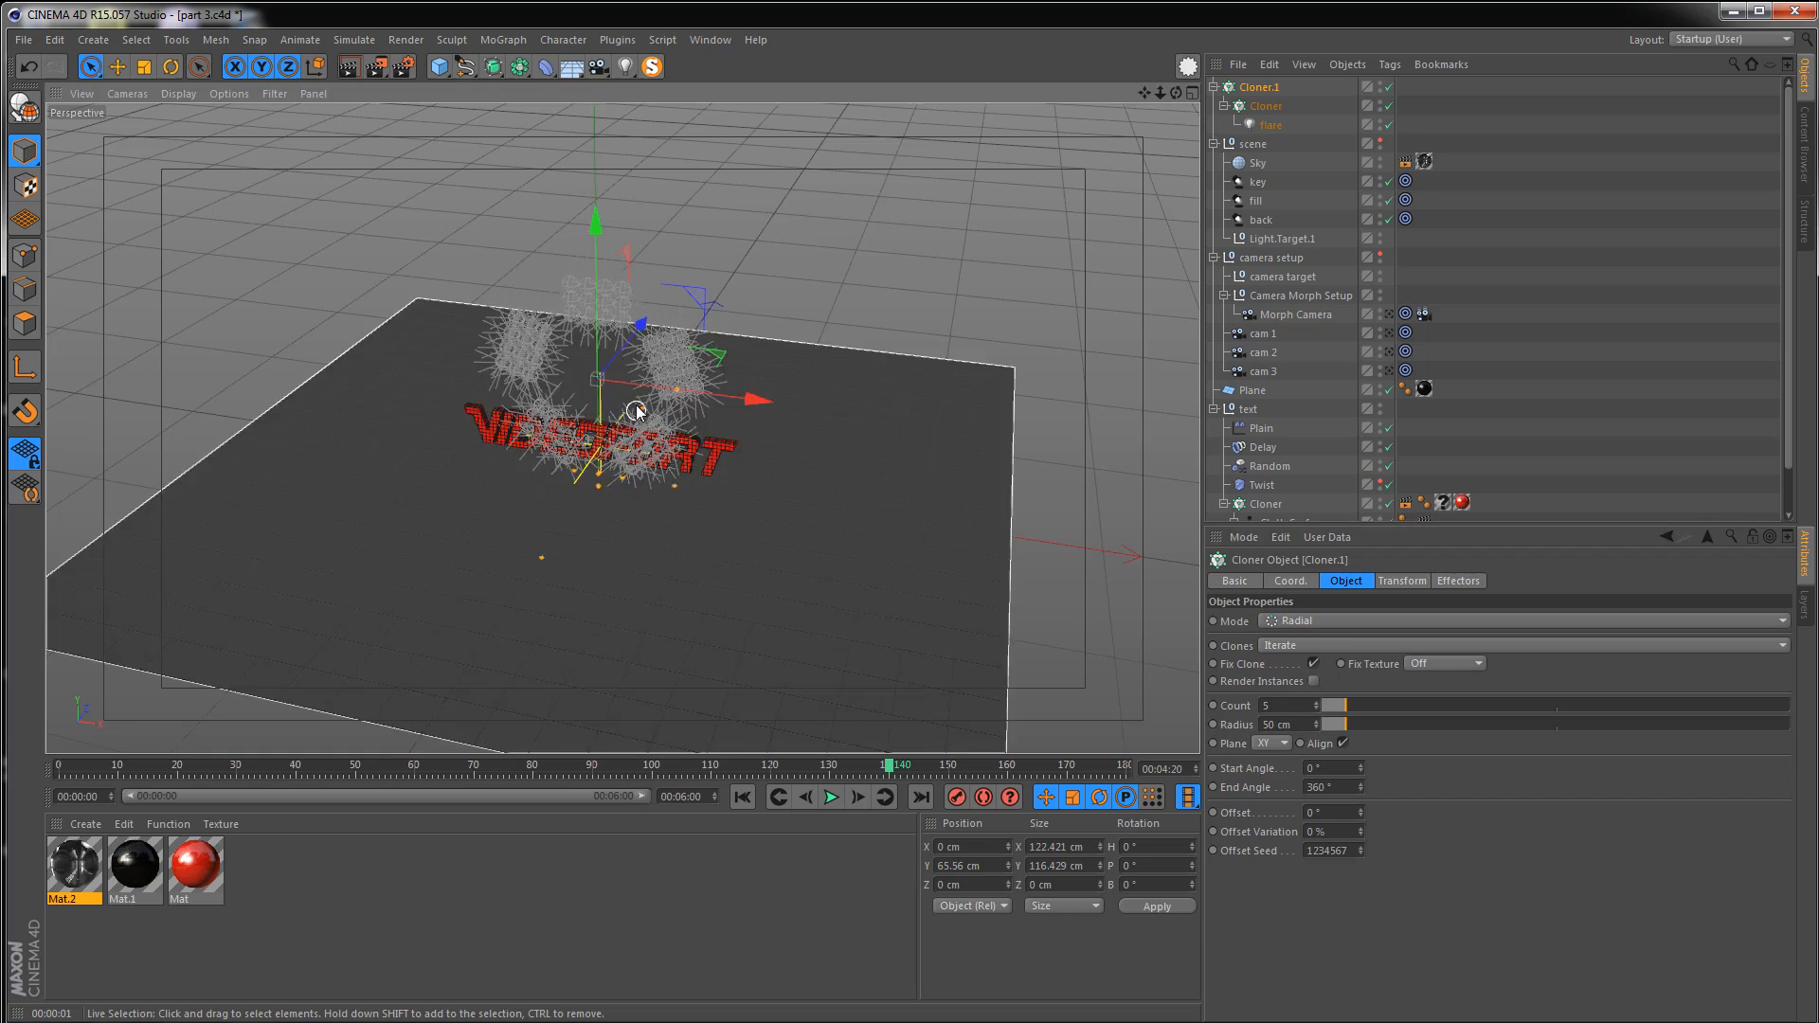
Set the radial cloner's plane to XZ
alt+right_drag(634, 406, 729, 423)
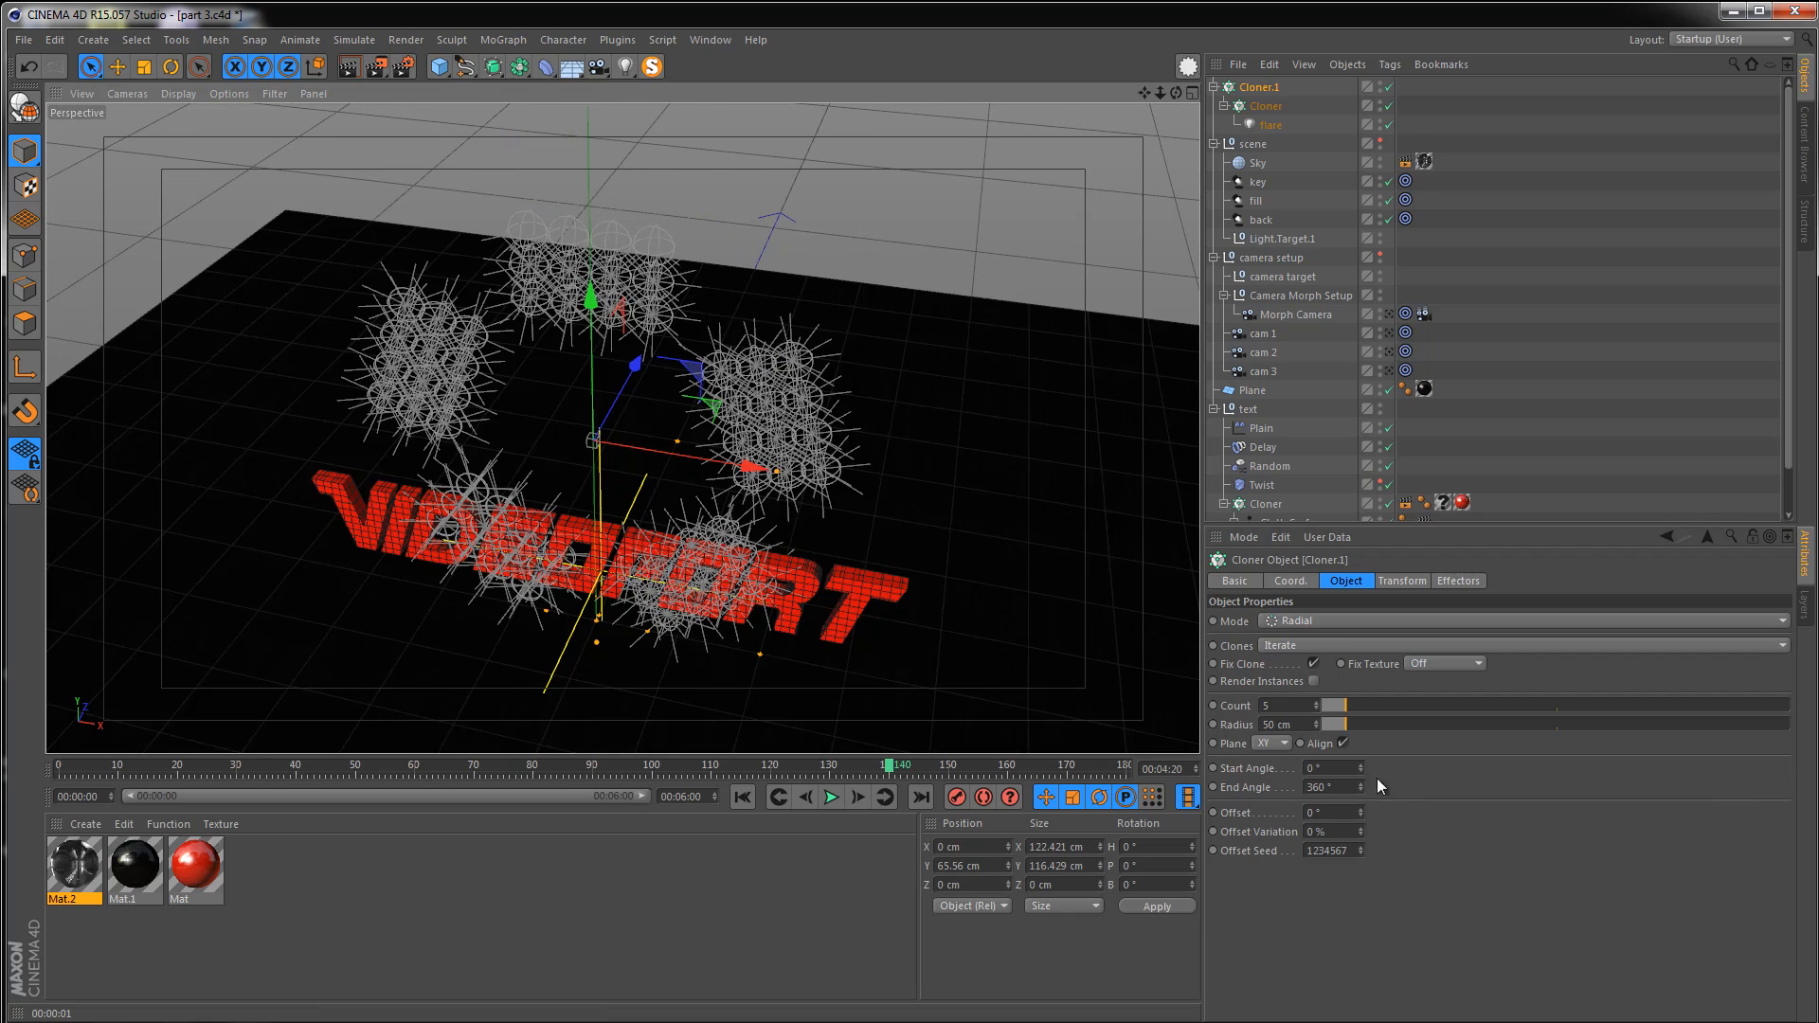
click(1272, 742)
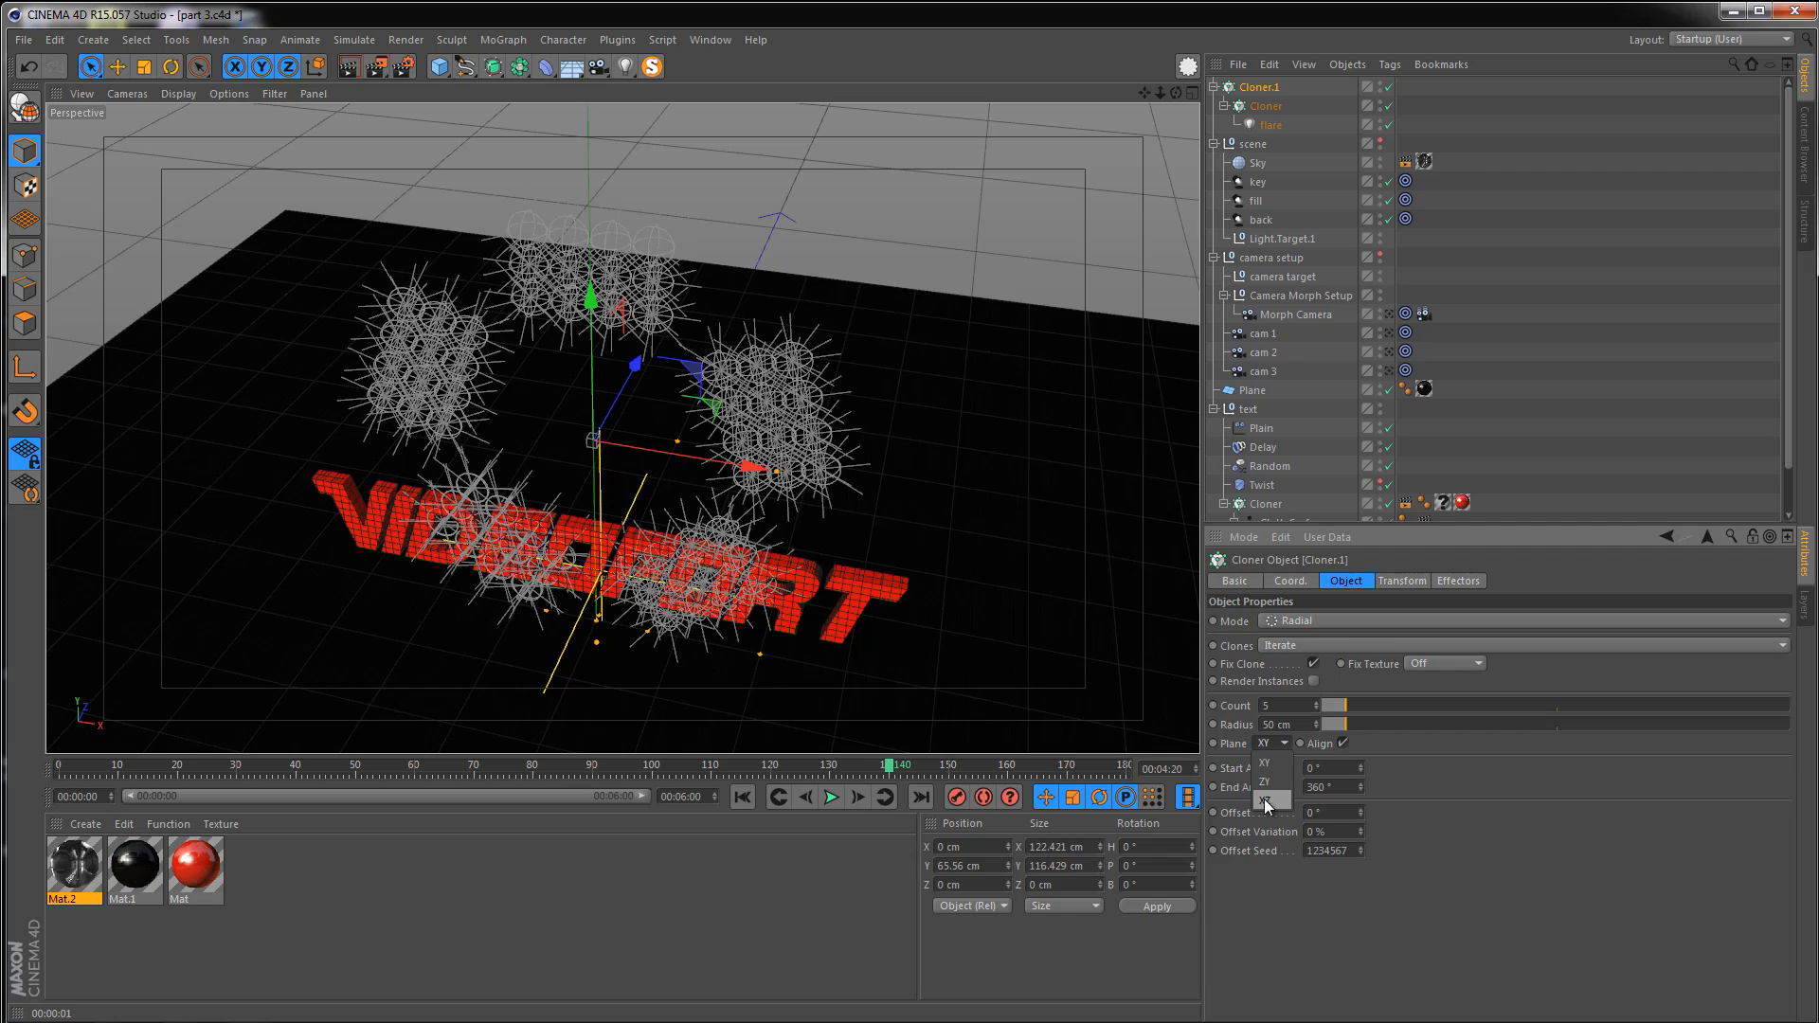
click(1266, 803)
alt+drag(1131, 696, 807, 413)
click(792, 438)
key(ctrl+z)
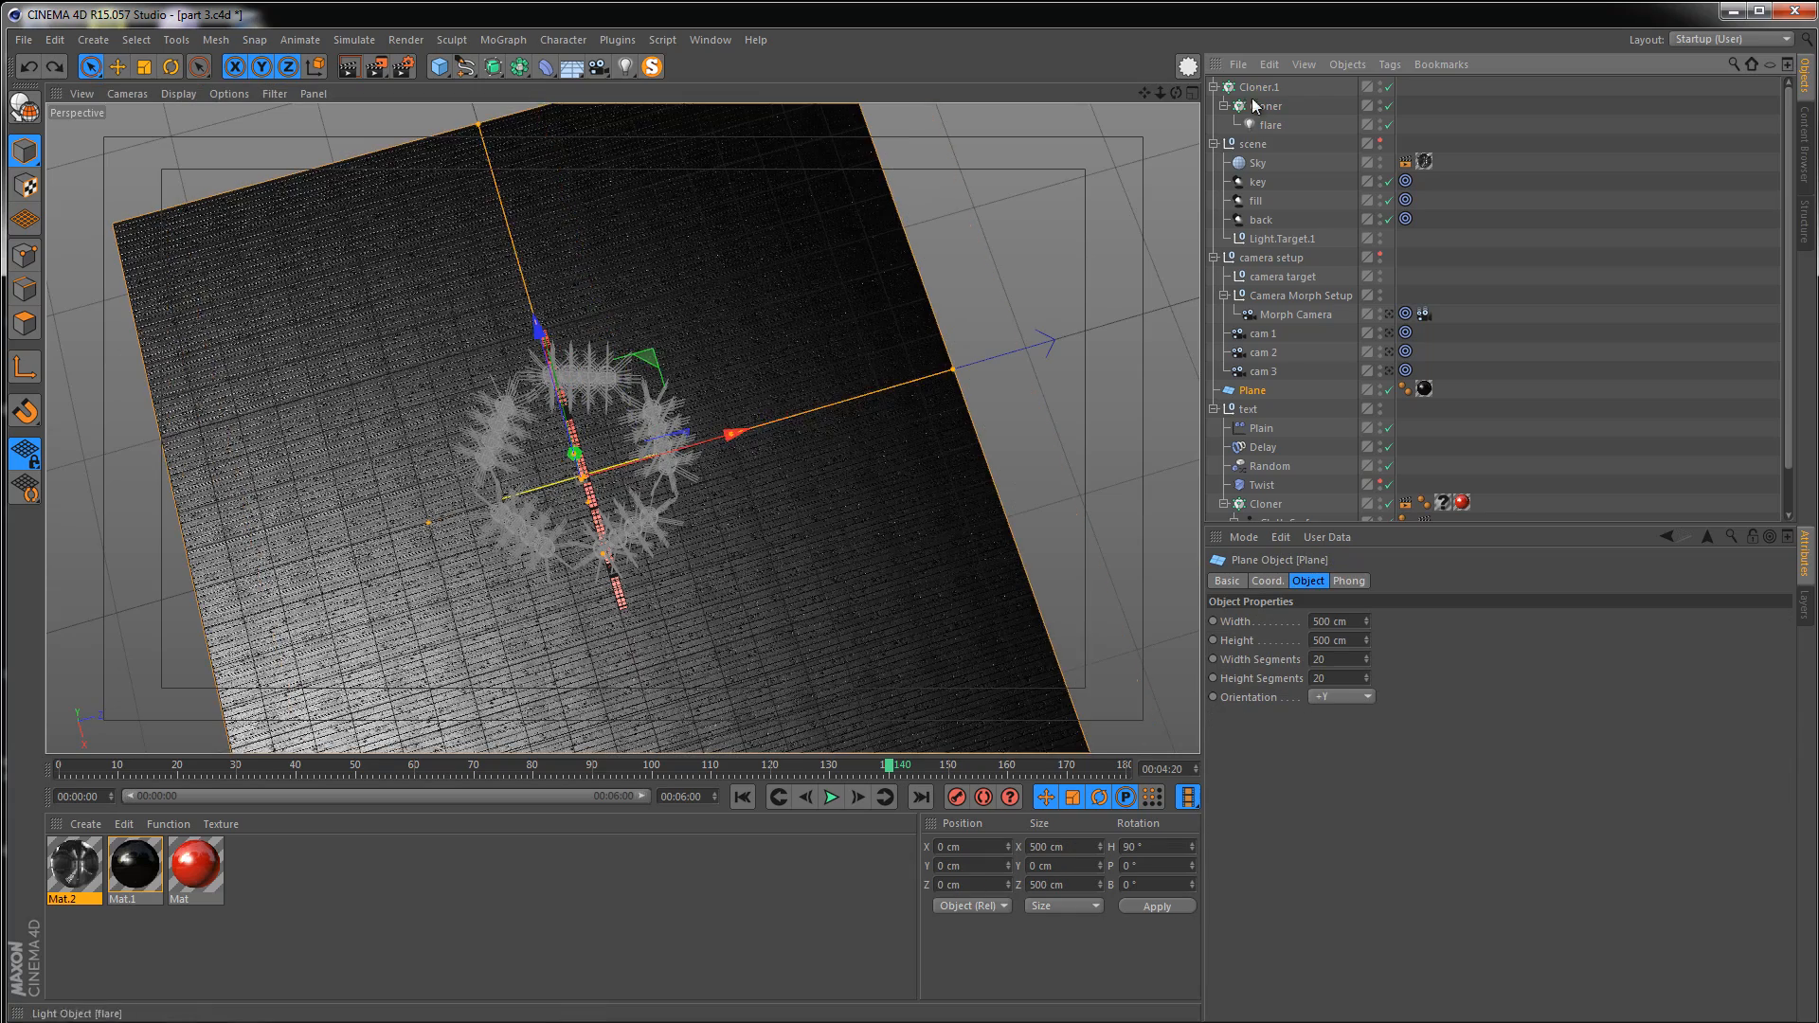
Set the radial cloner's radius to 250 cm
click(1256, 87)
drag(1314, 724, 1431, 708)
alt+middle_drag(964, 423, 642, 486)
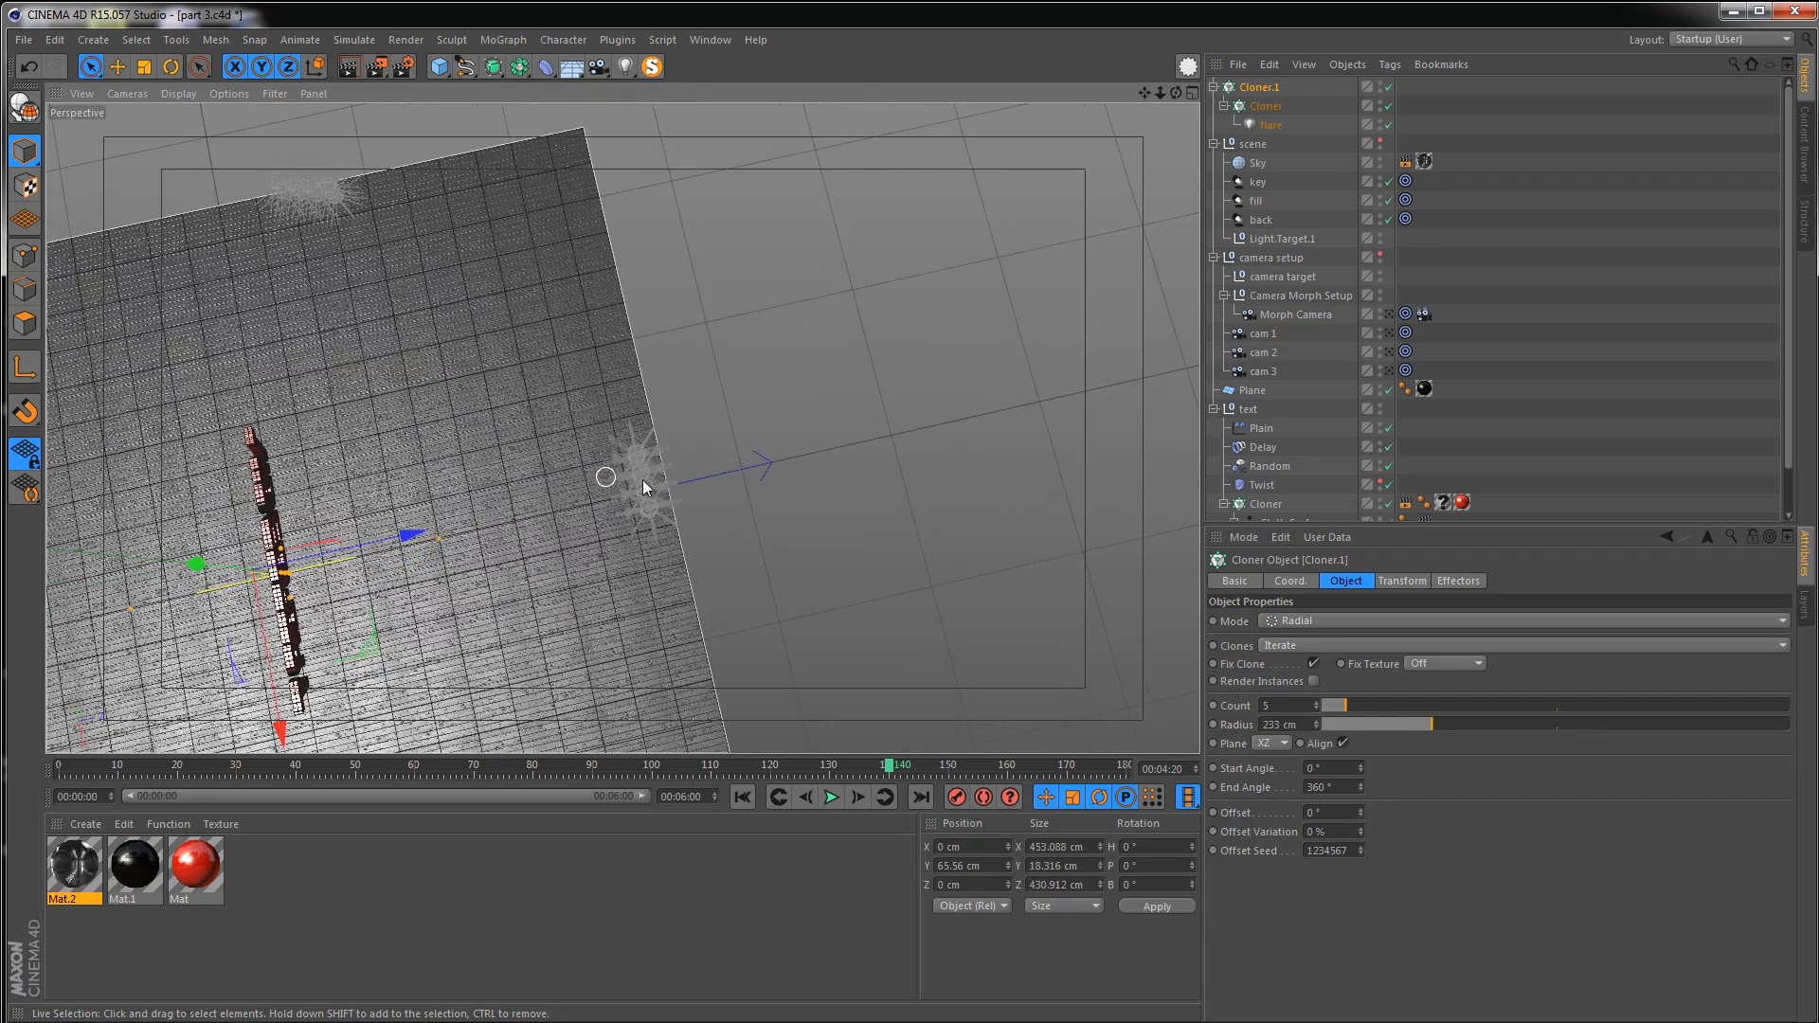
alt+drag(620, 494, 554, 212)
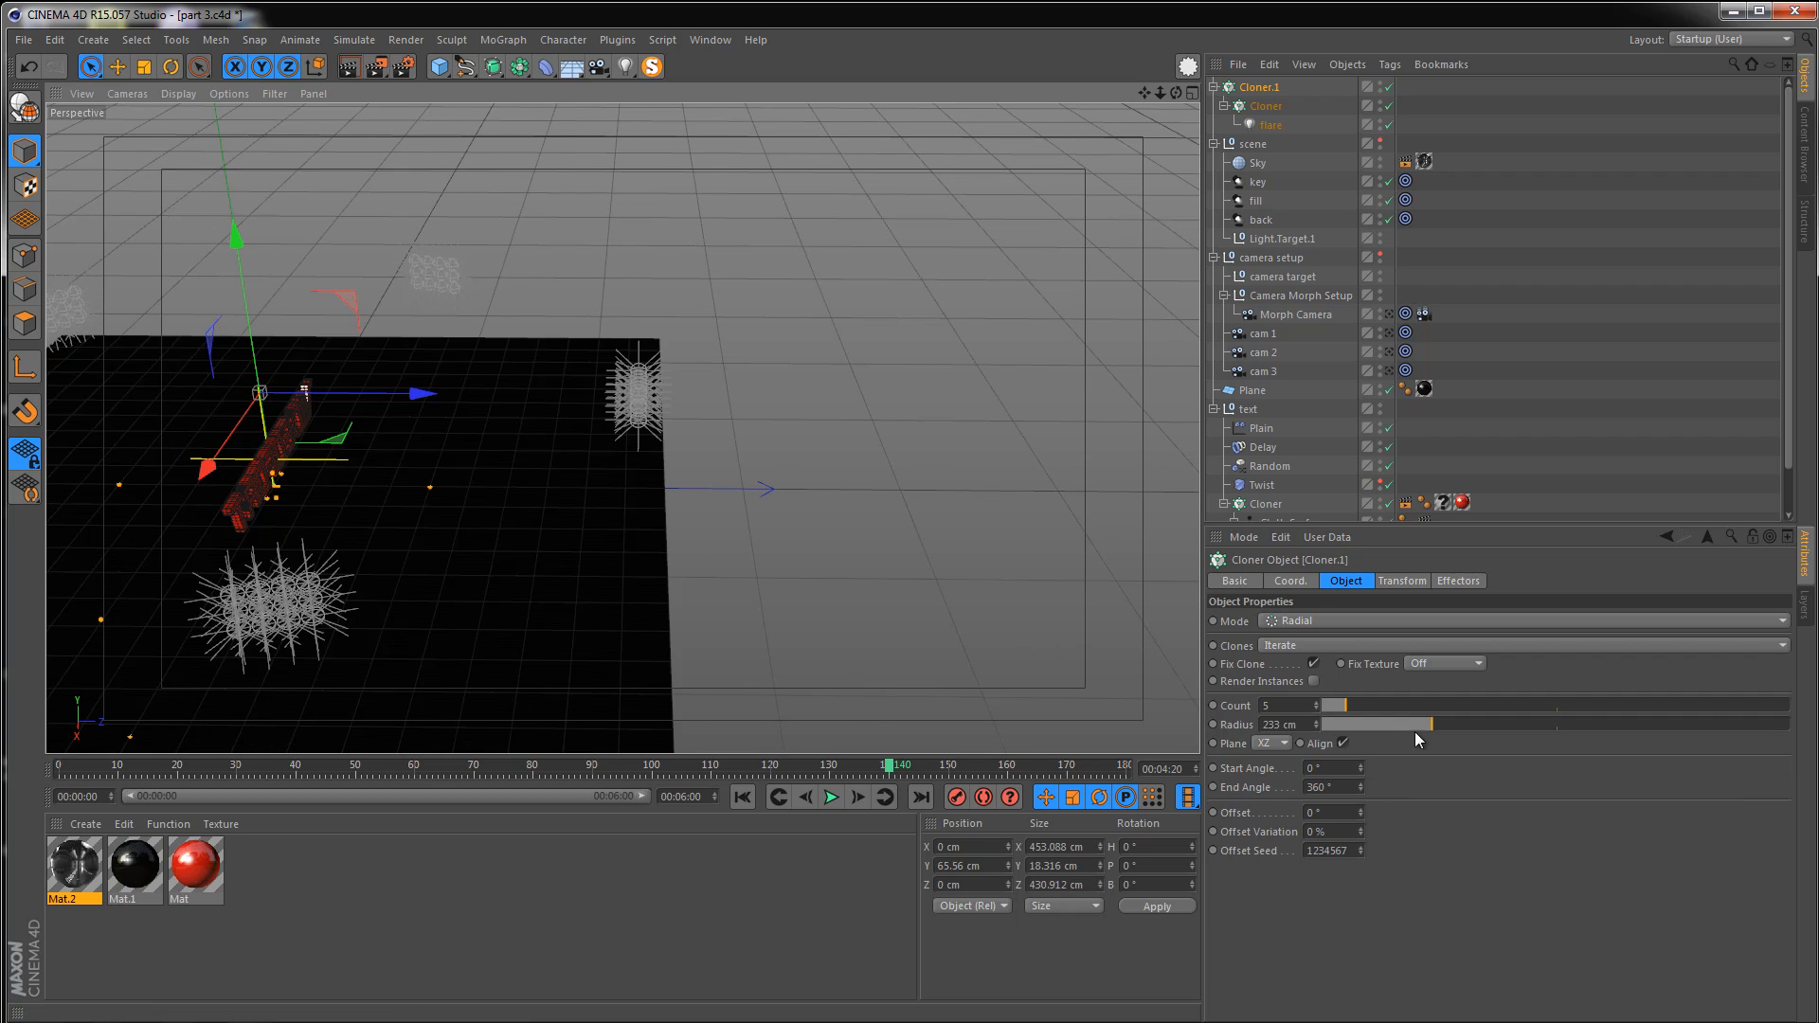
drag(1412, 719, 1438, 727)
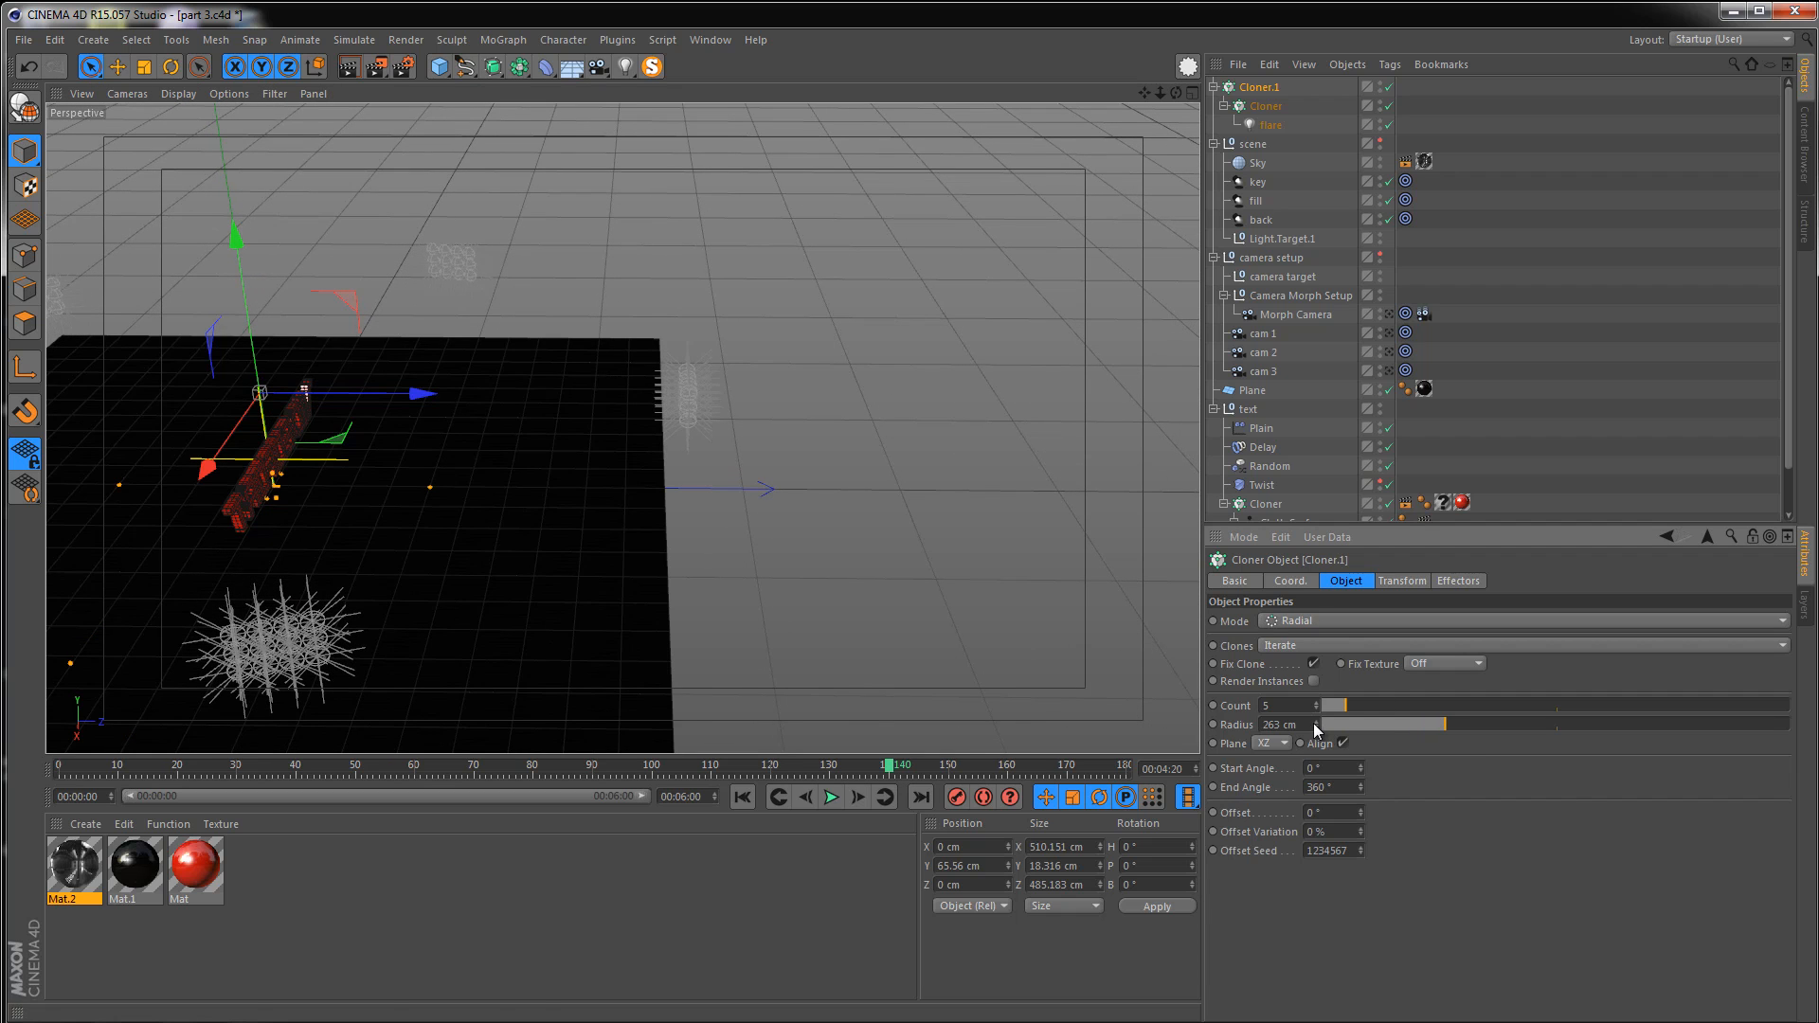
text(250)
key(Return)
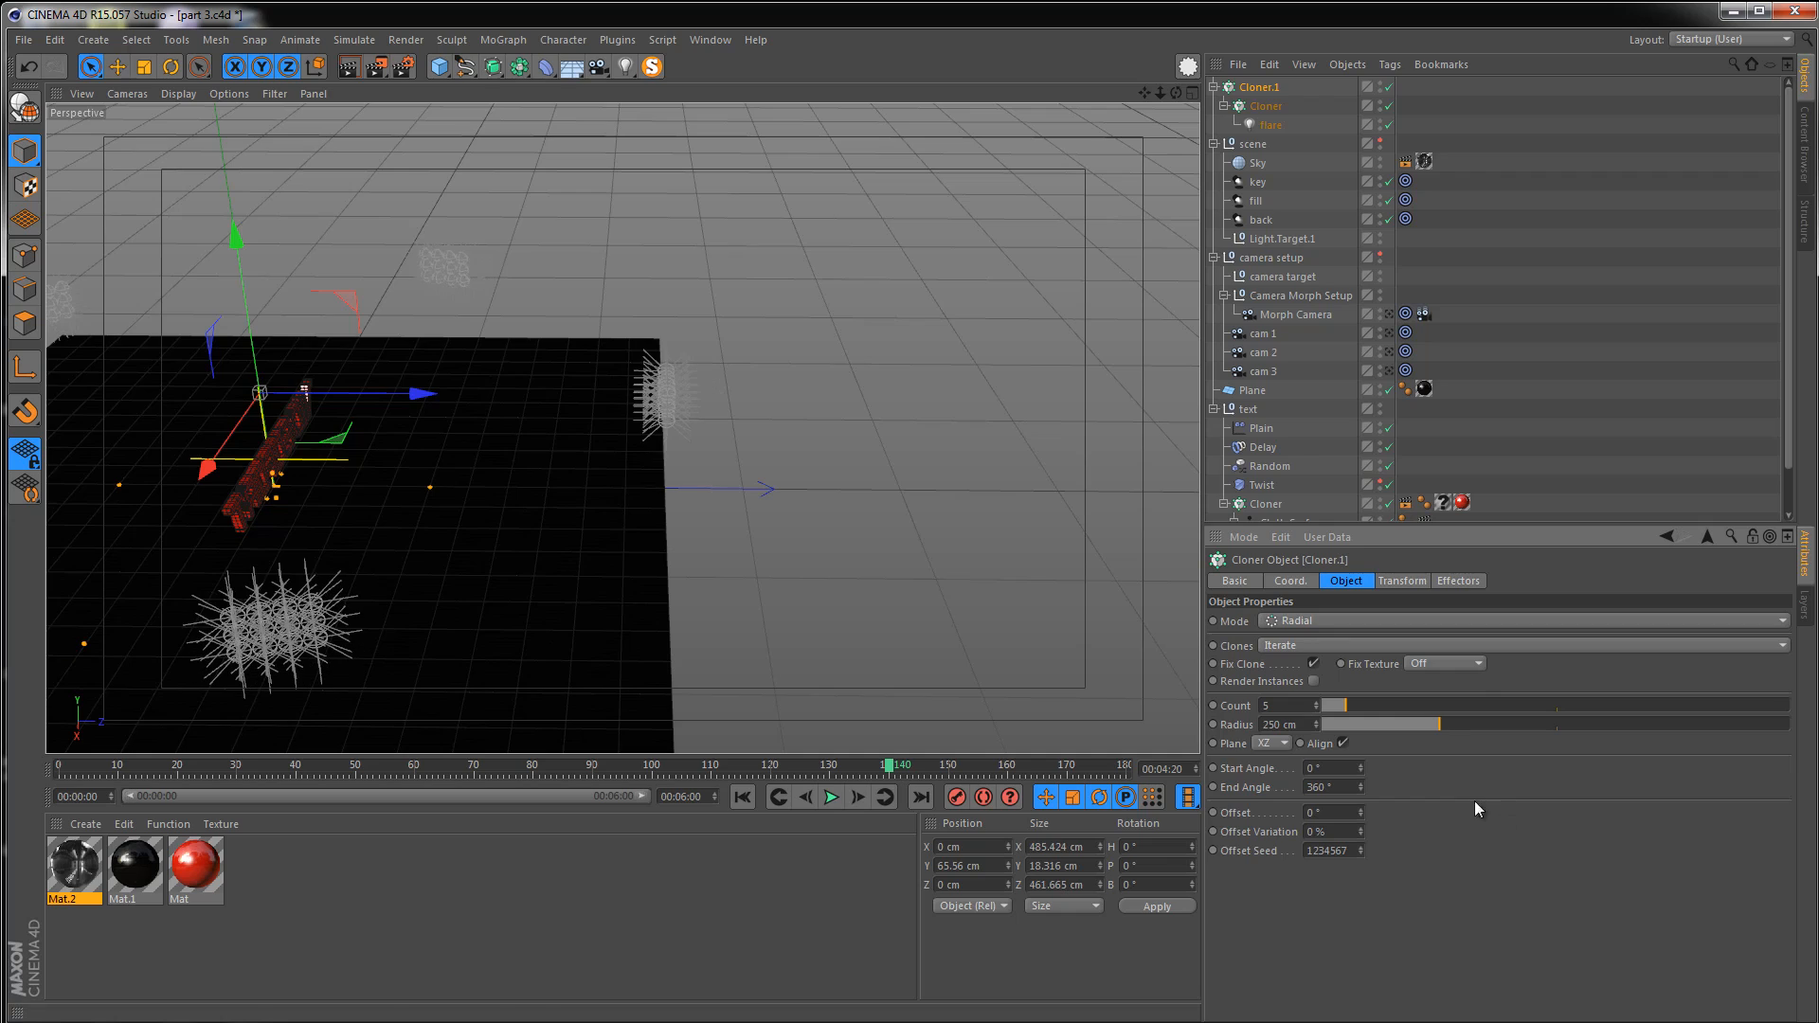
Play the reference render video to compare the arrangement of the light grids
alt+drag(683, 453, 484, 285)
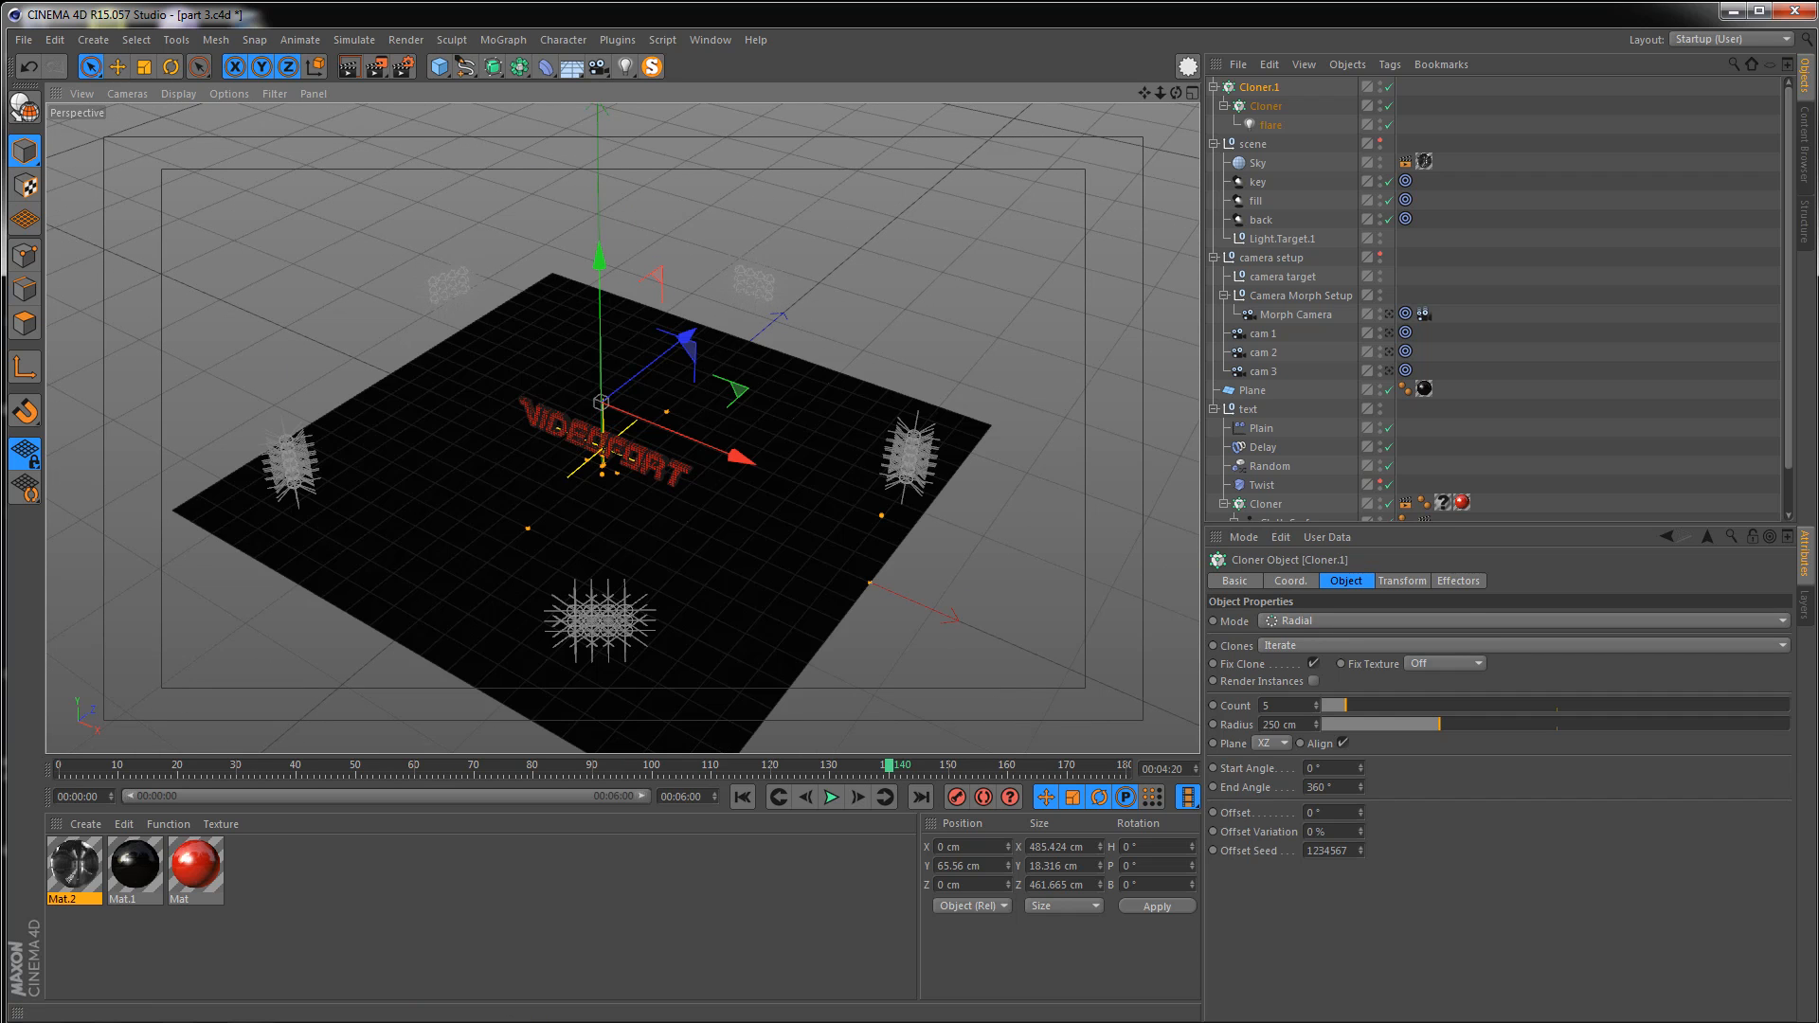
click(319, 1021)
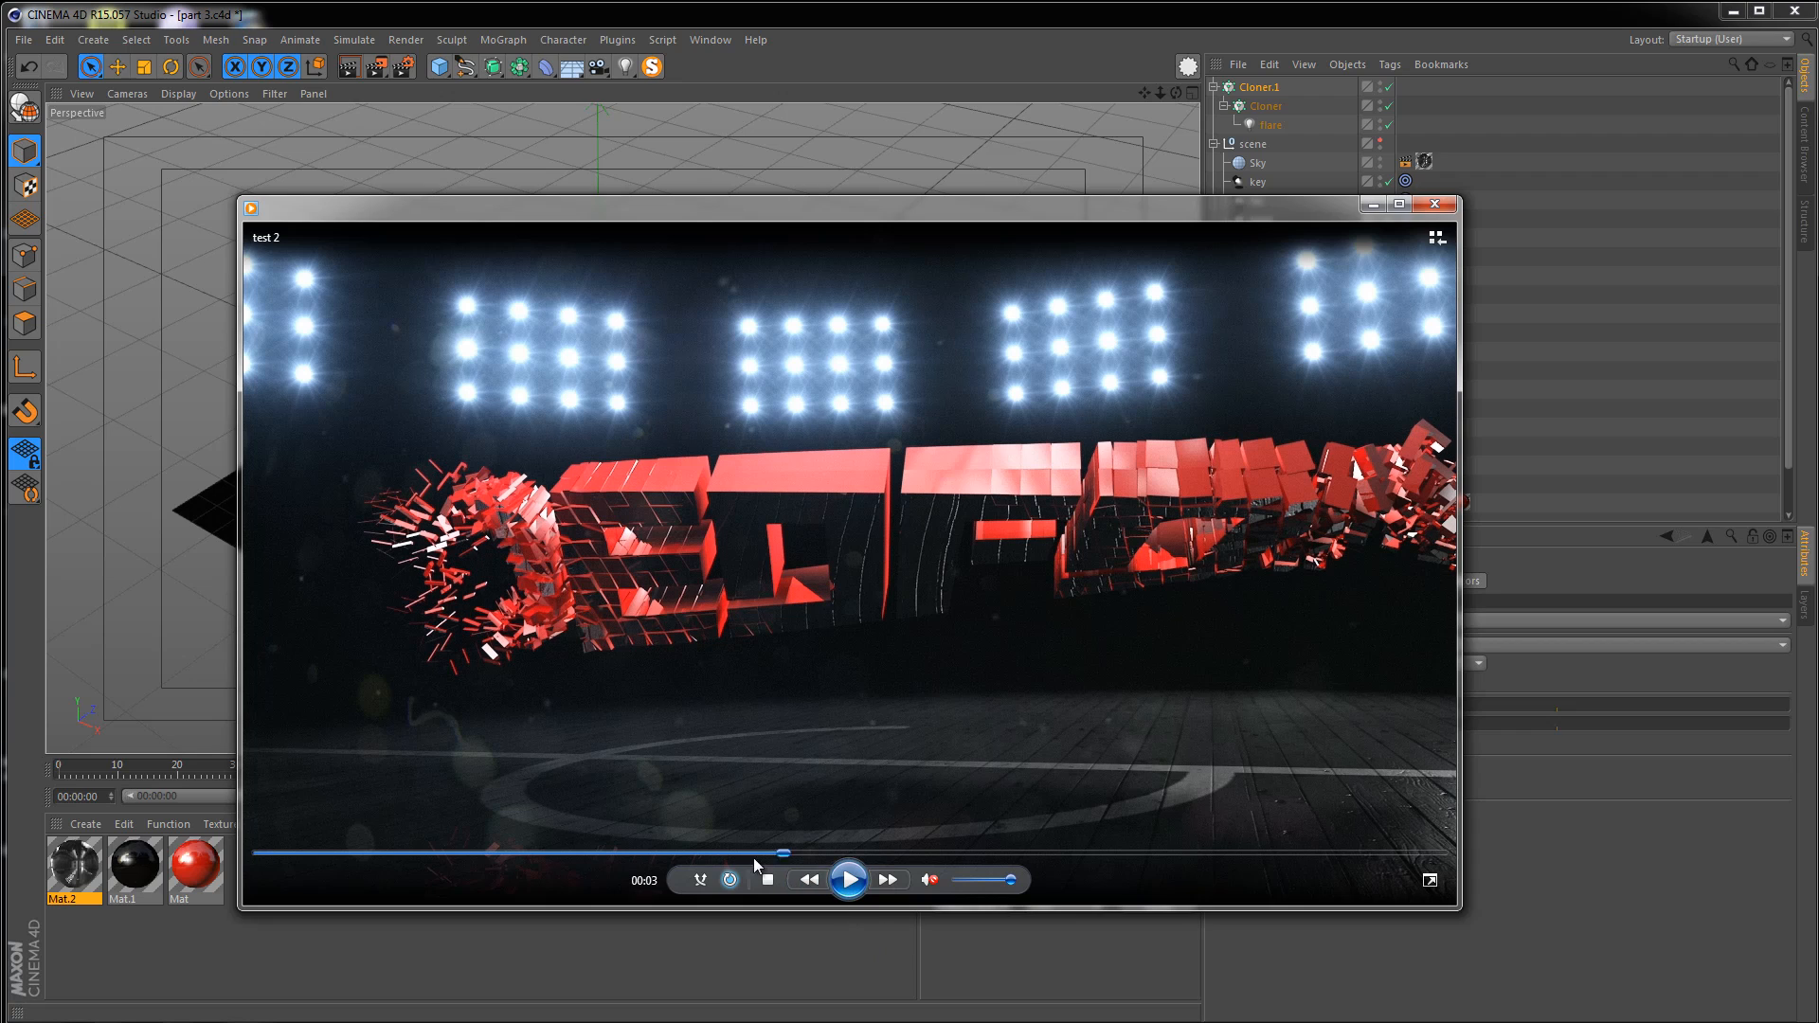
click(730, 855)
click(847, 884)
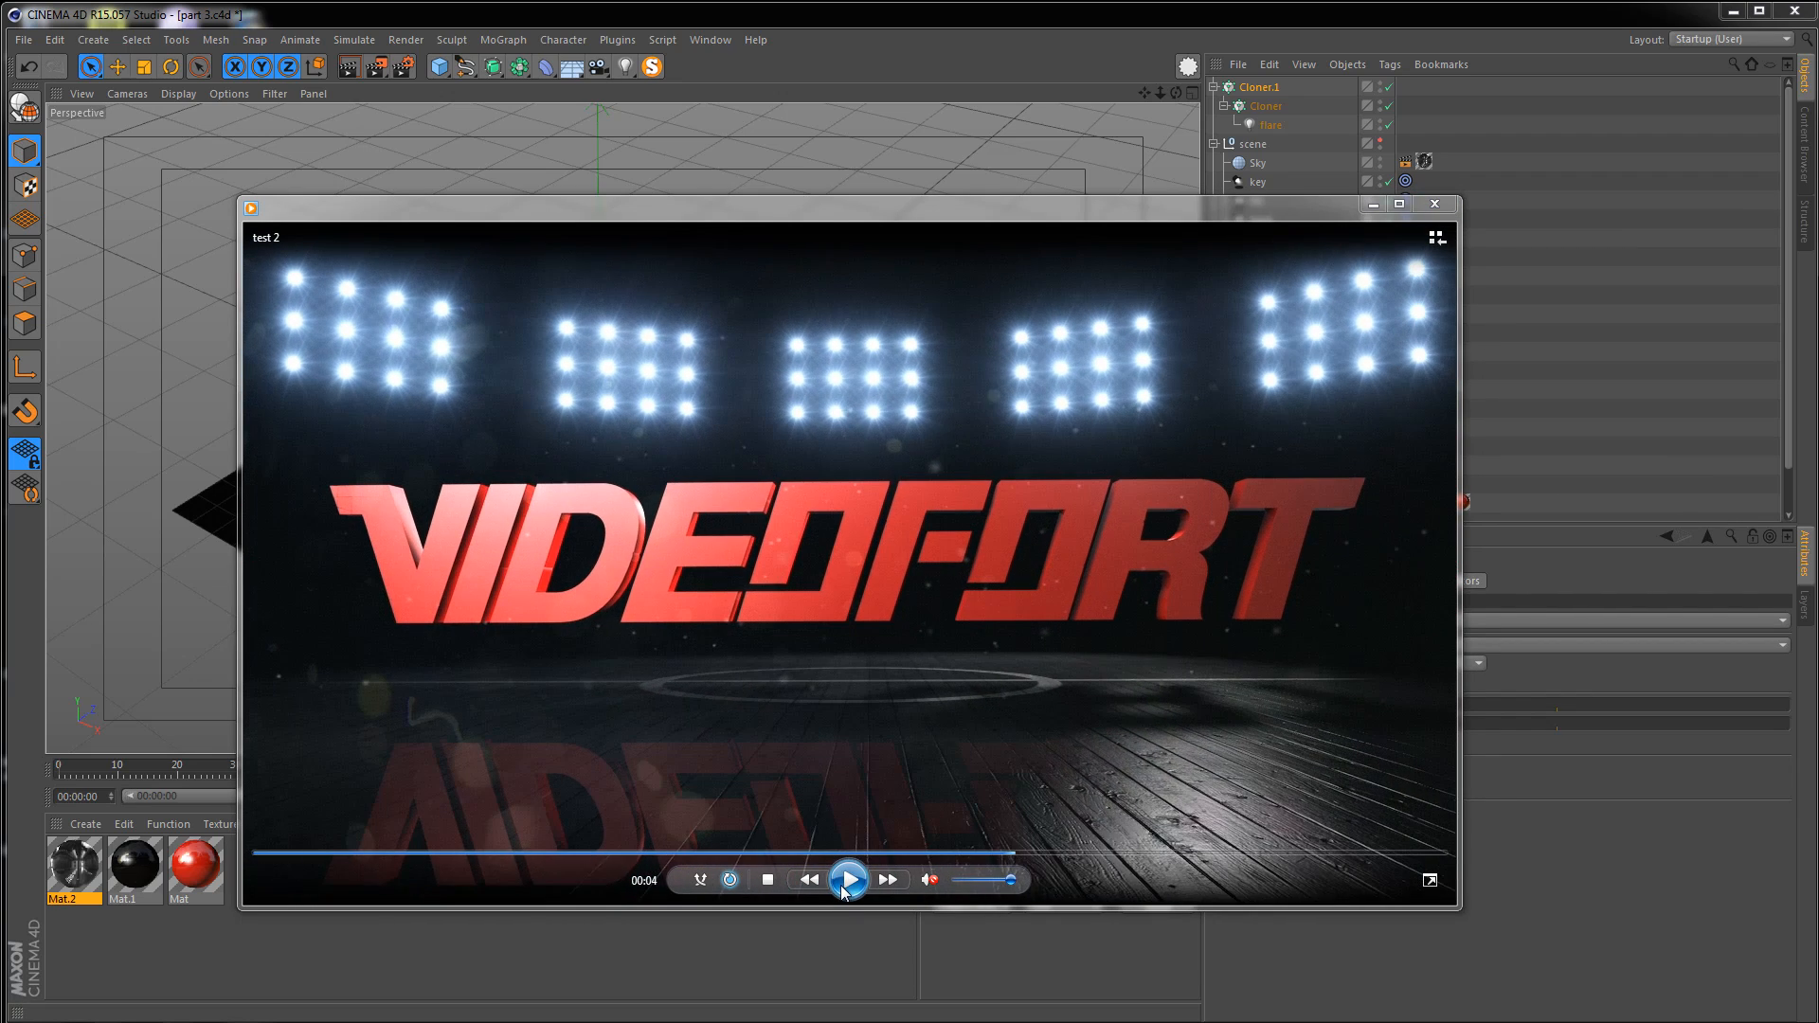
click(847, 881)
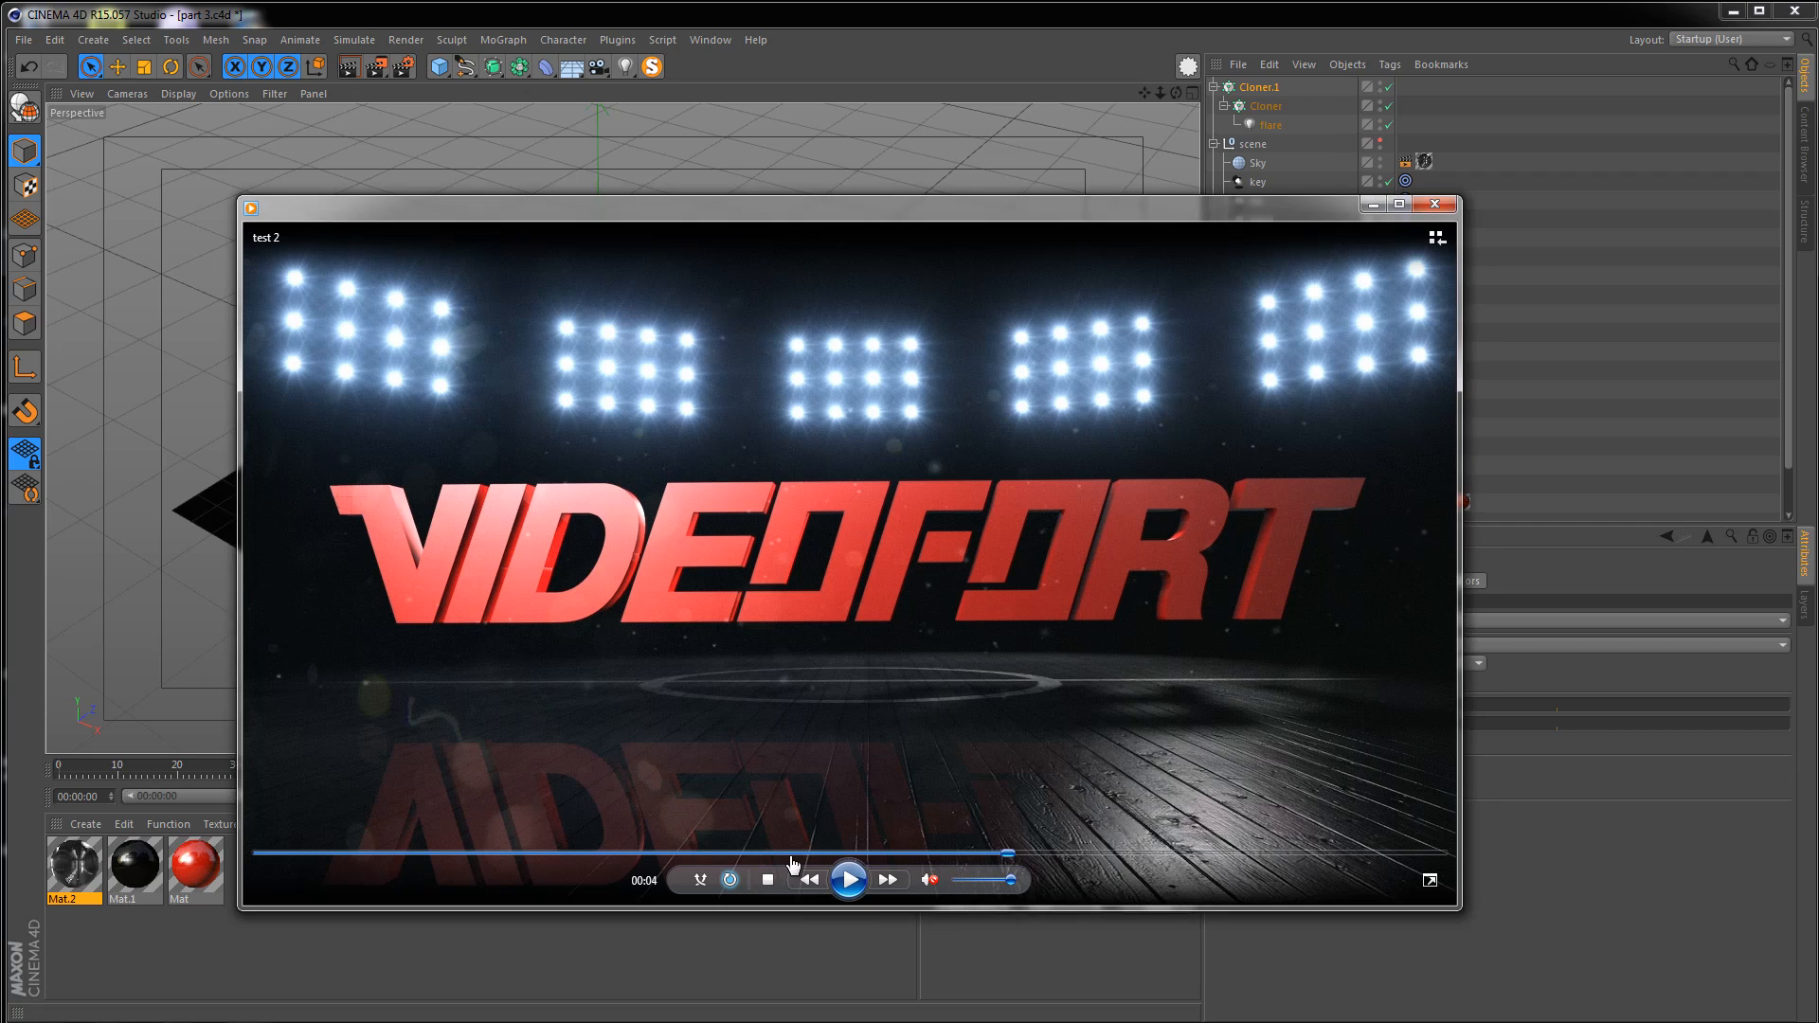
click(794, 853)
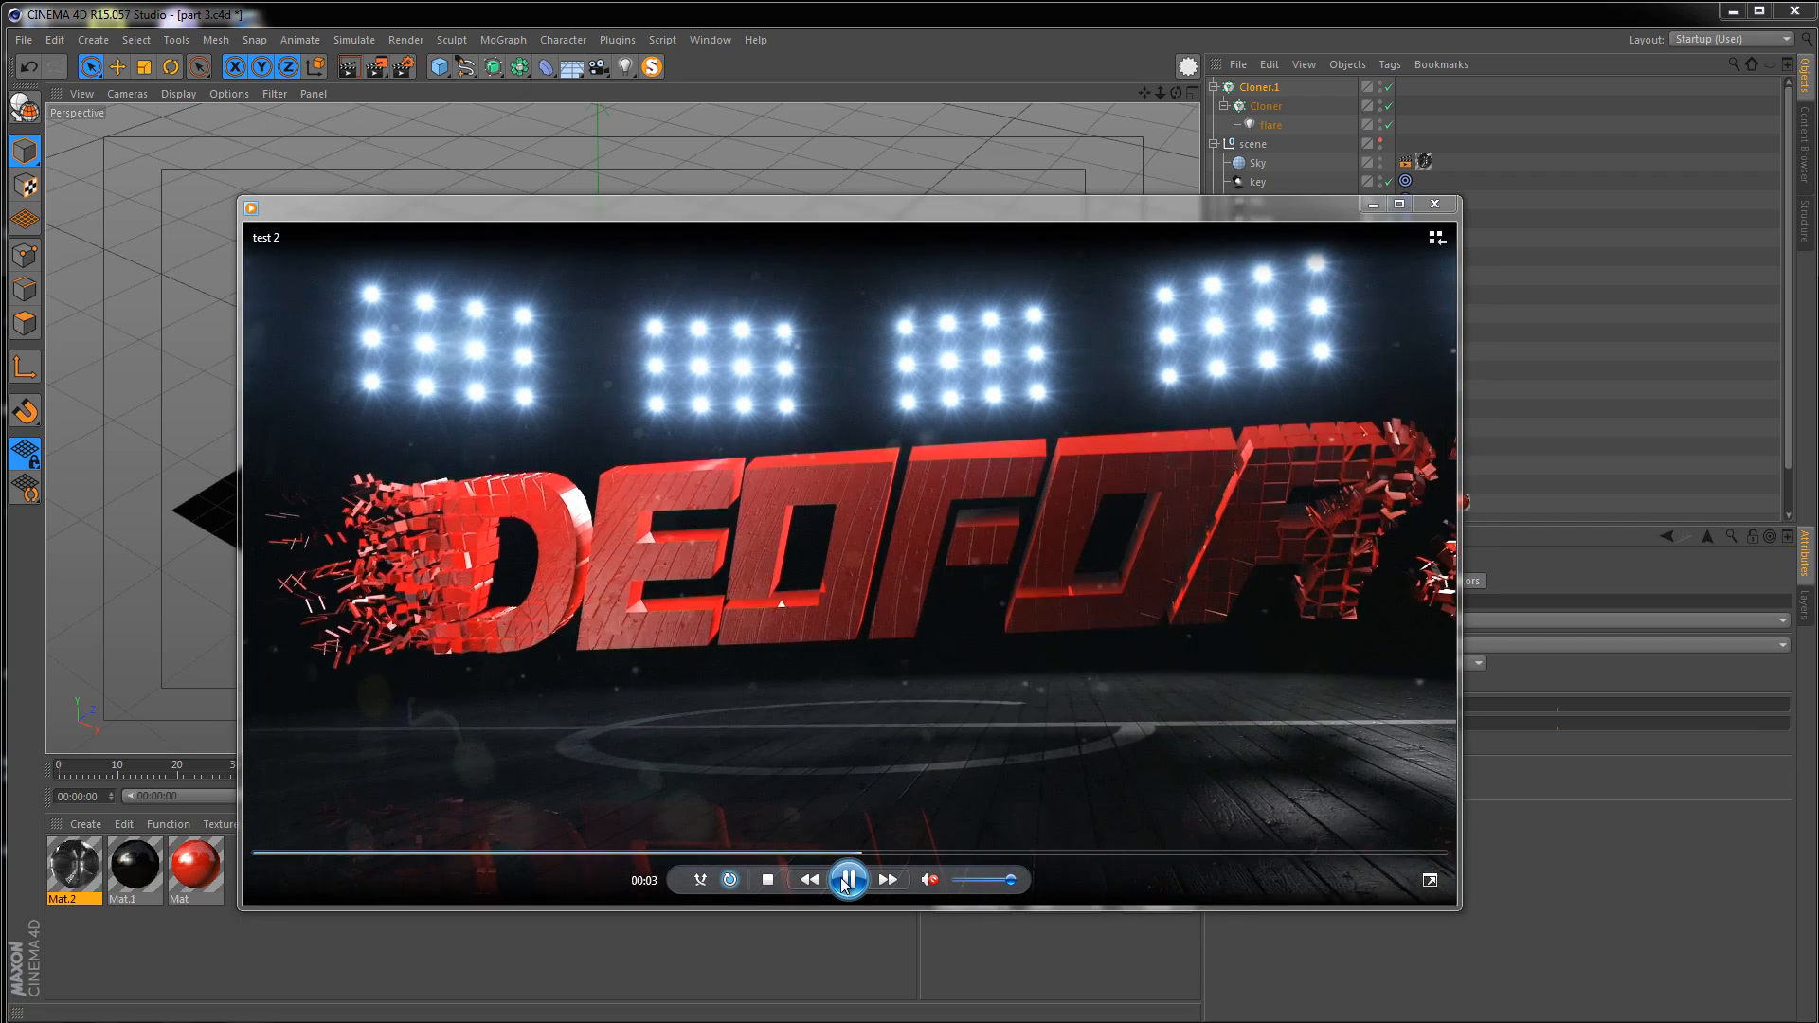
click(847, 880)
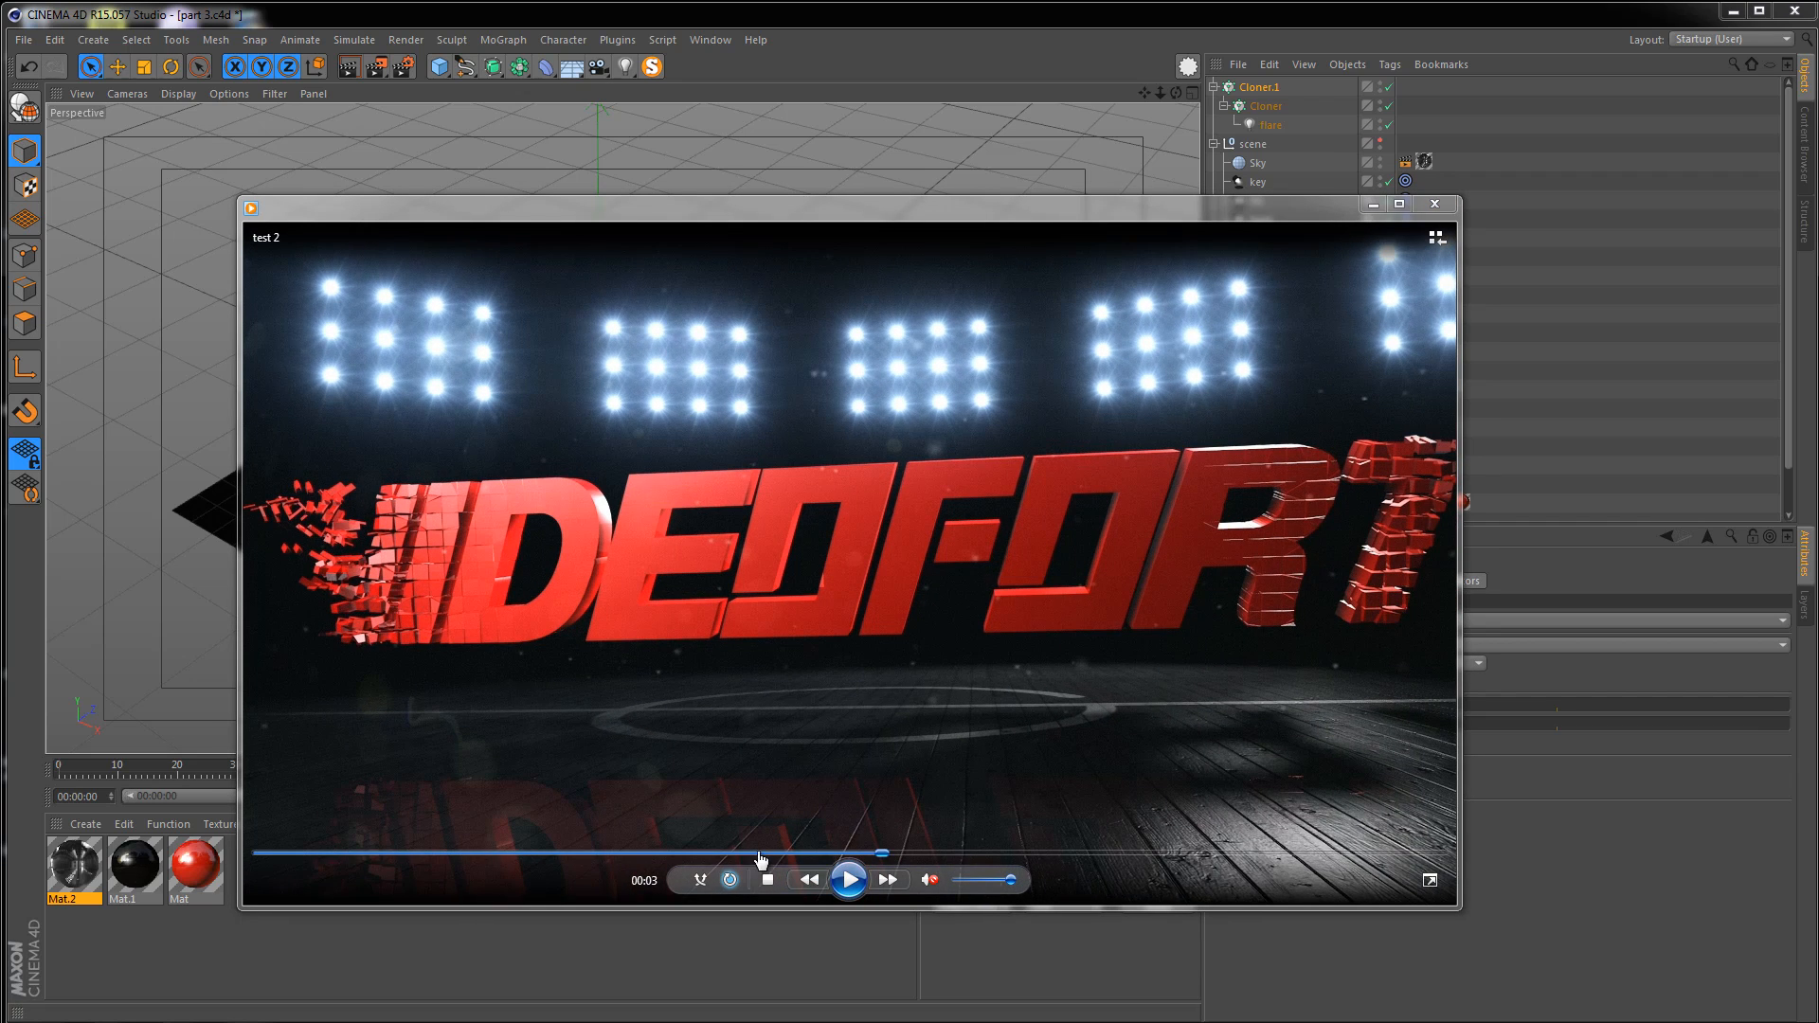
click(847, 880)
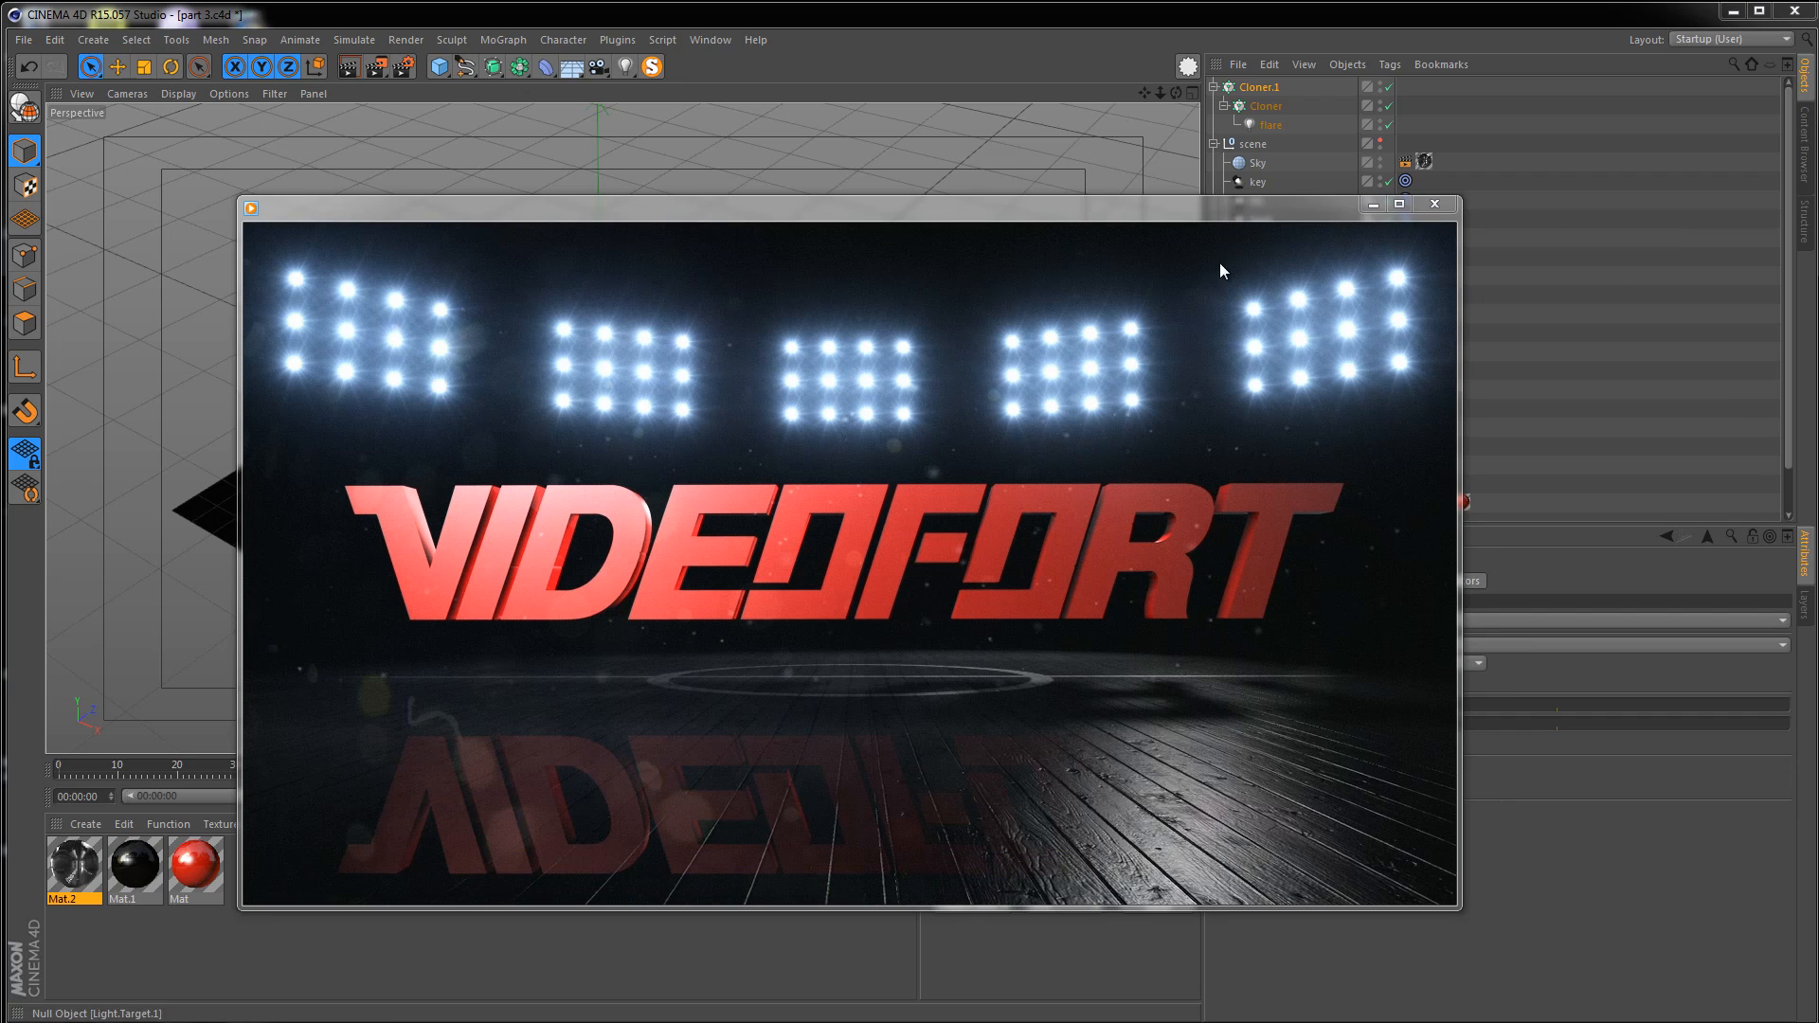
click(1373, 204)
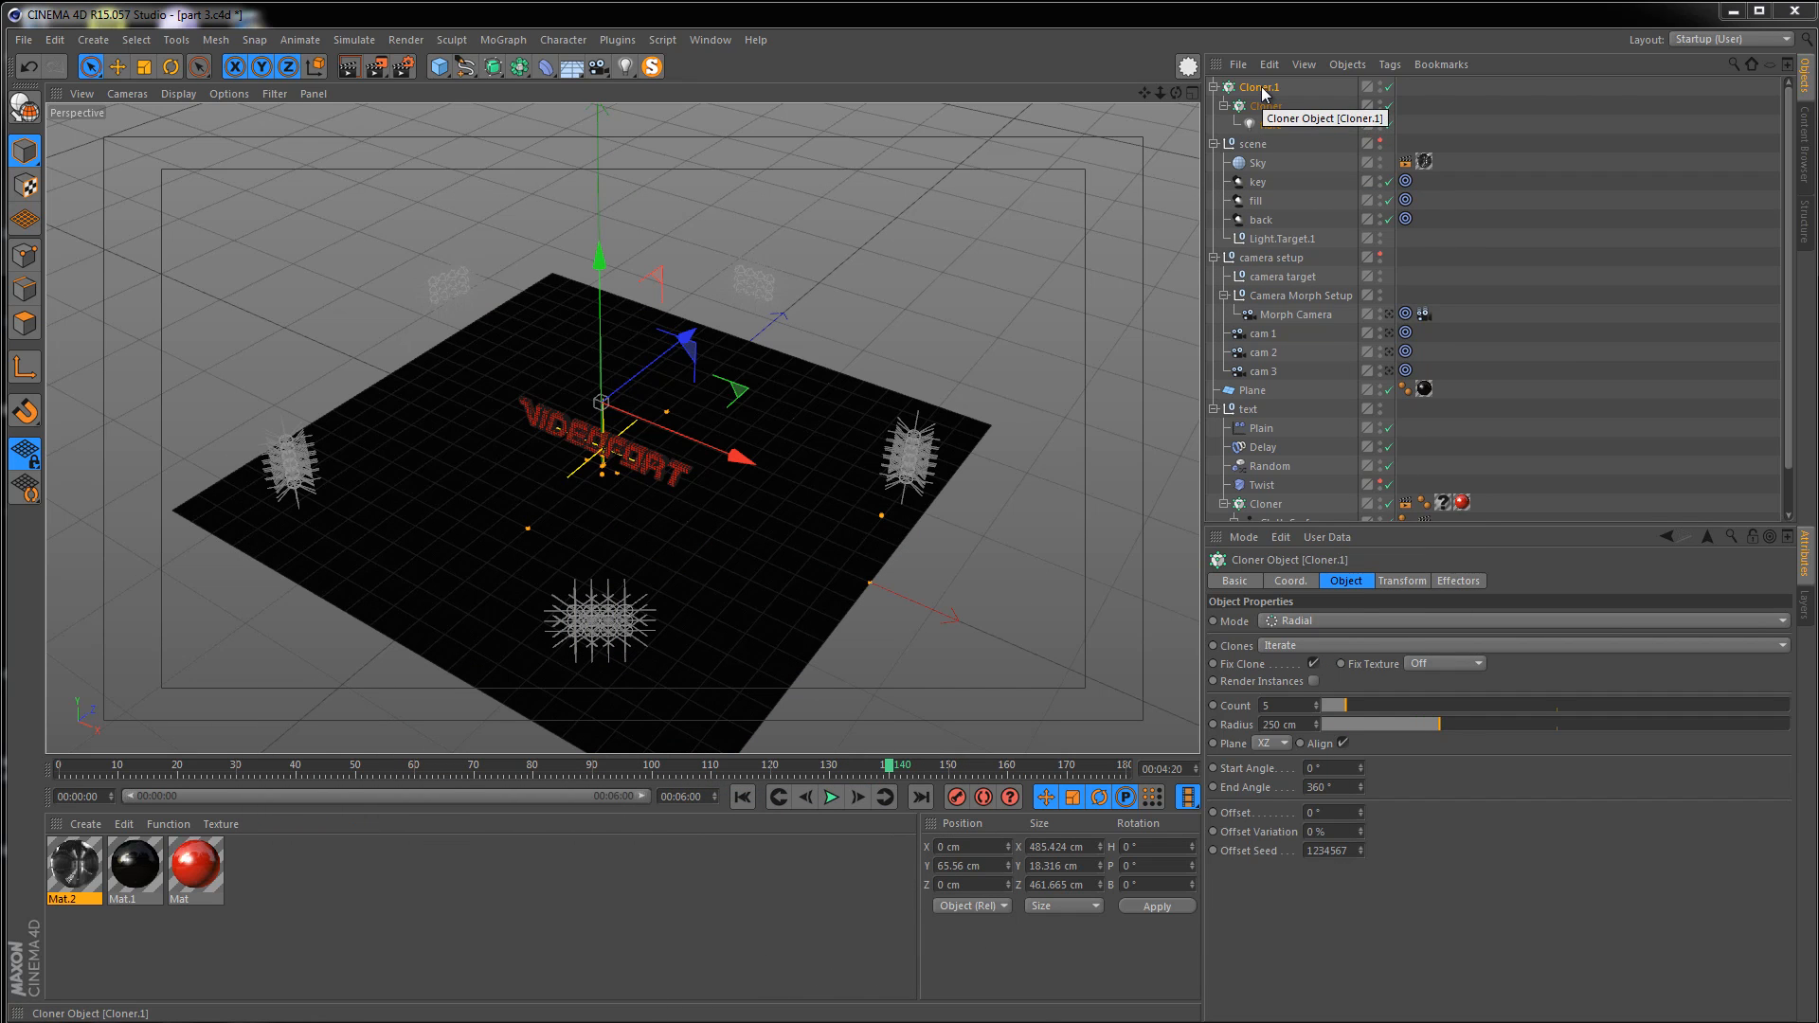
Set the radial cloner's count to 7
click(1260, 88)
drag(1279, 706, 1229, 691)
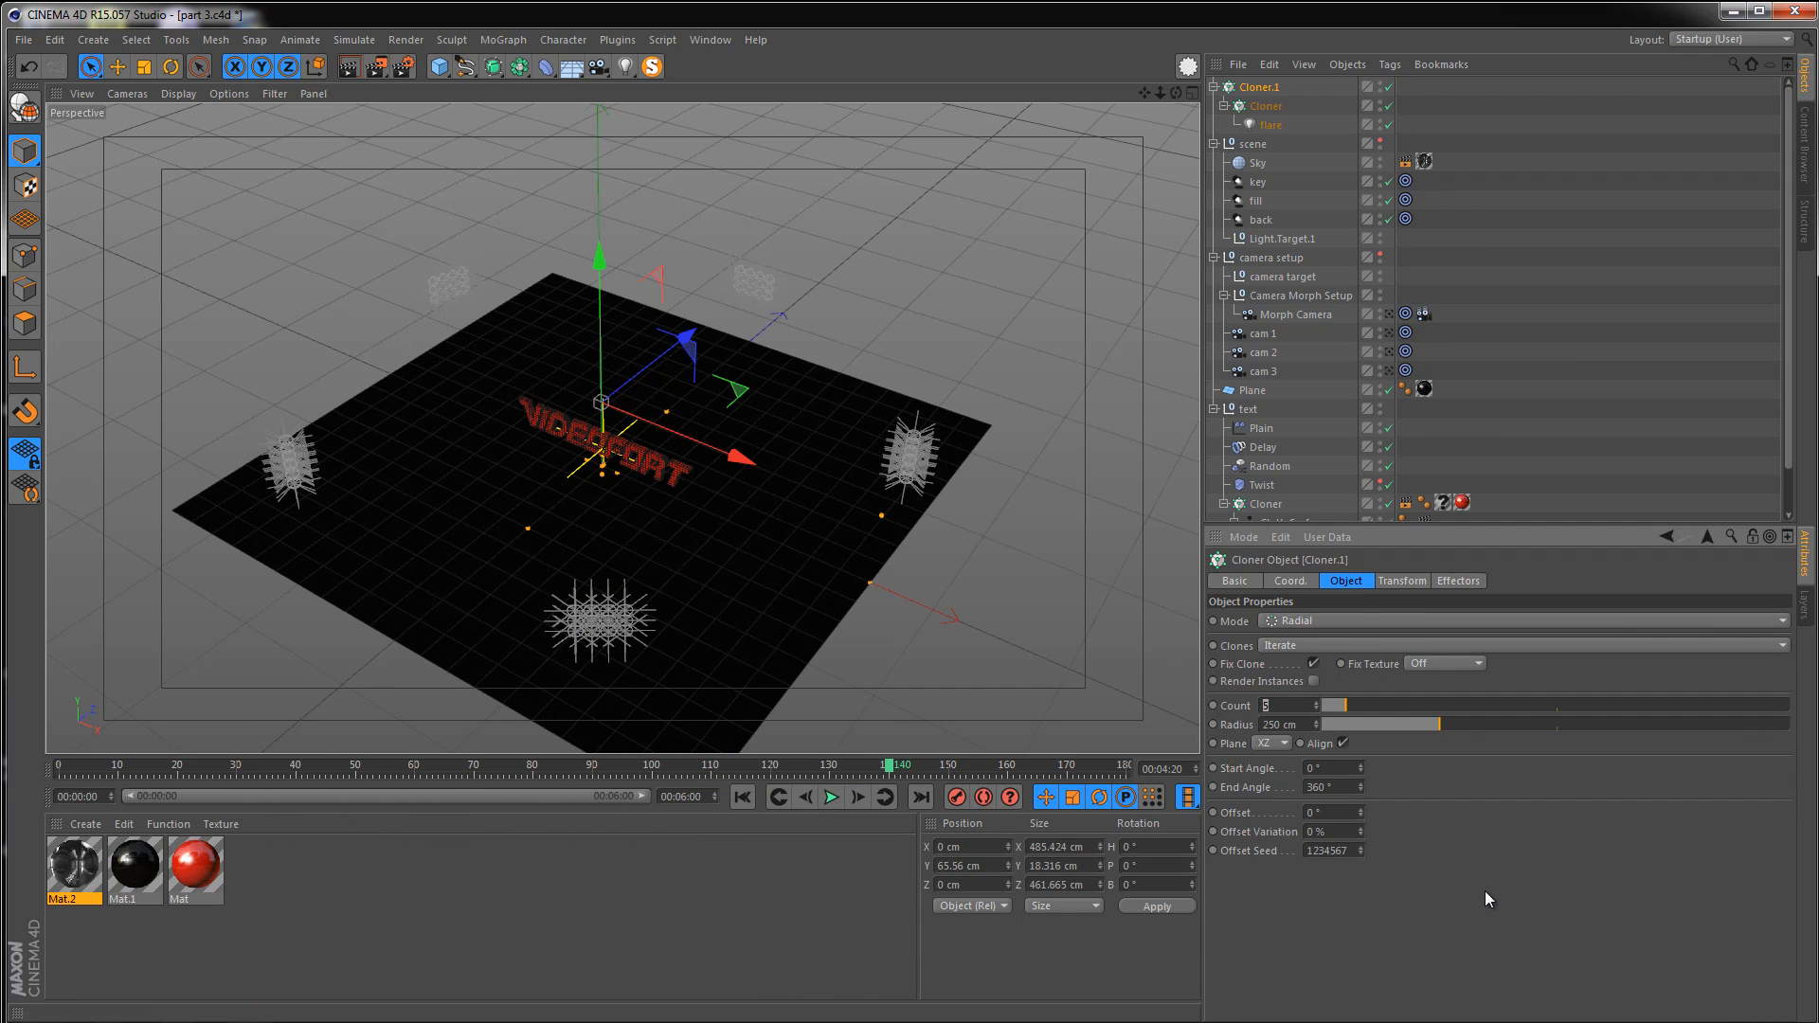
text(7)
key(Return)
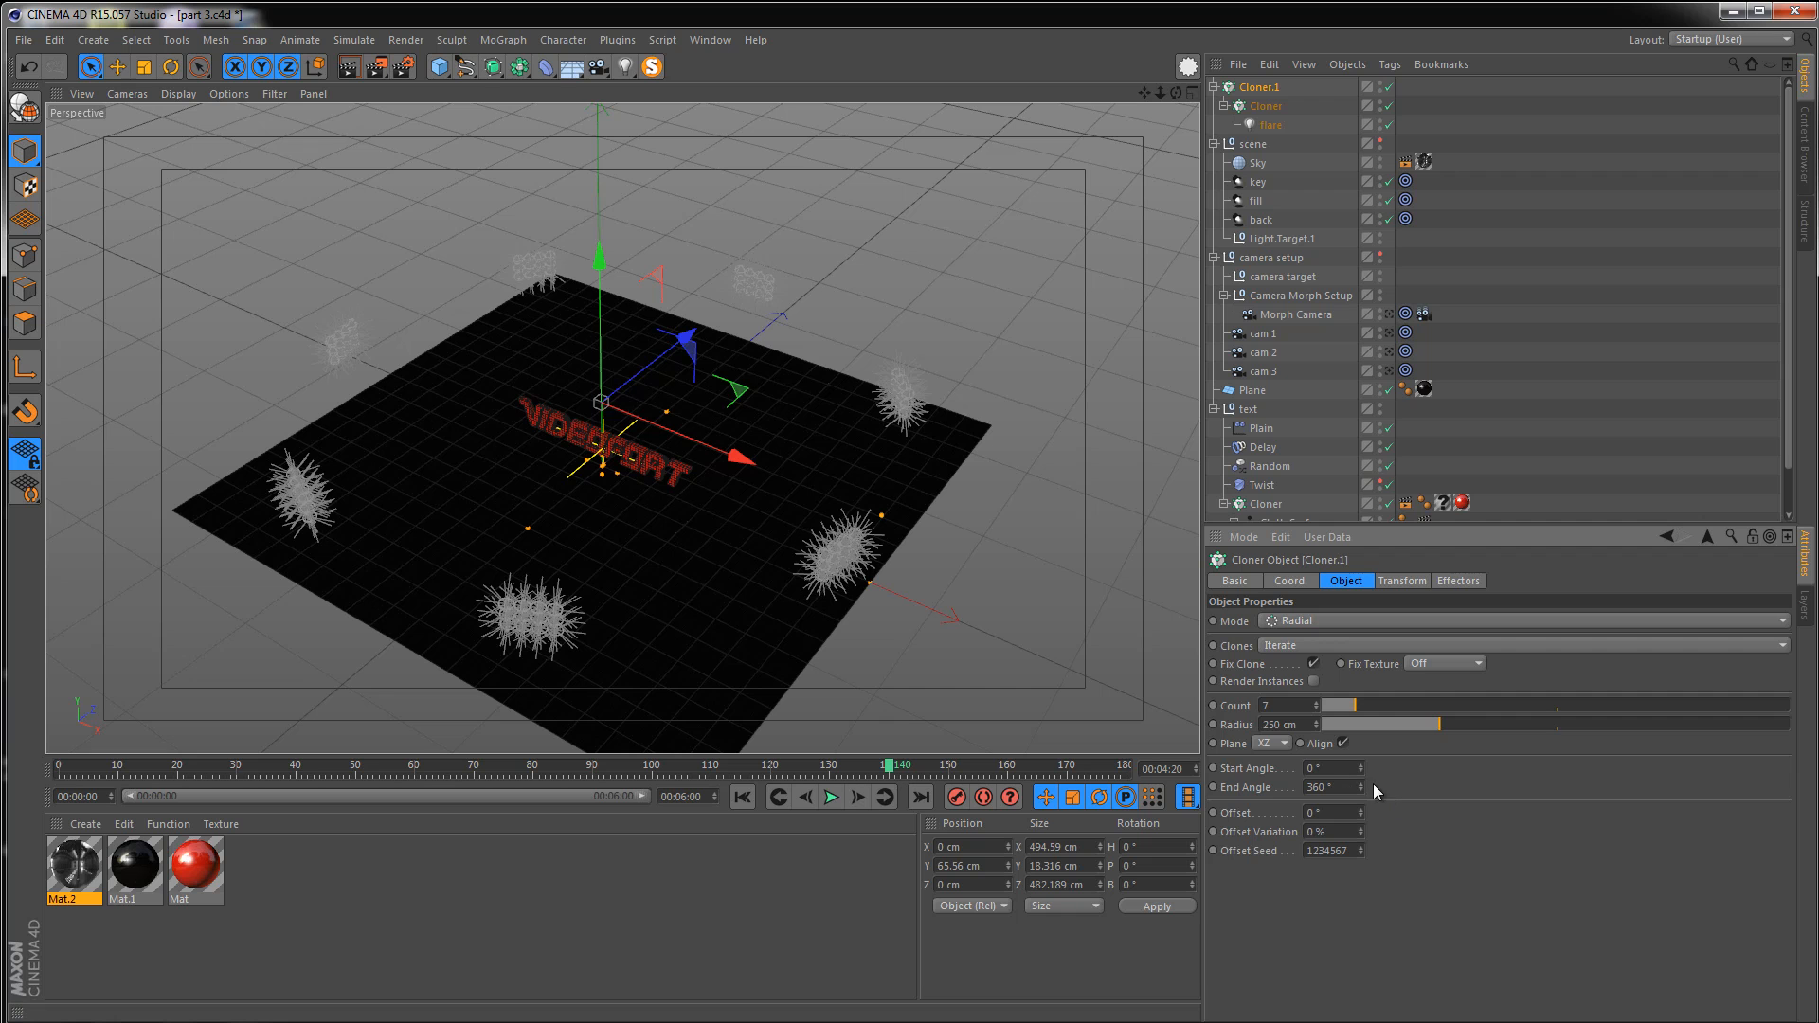
Limit the radial cloner to an arc from a start angle of -90° to an end angle of 90°
drag(1362, 766, 1360, 789)
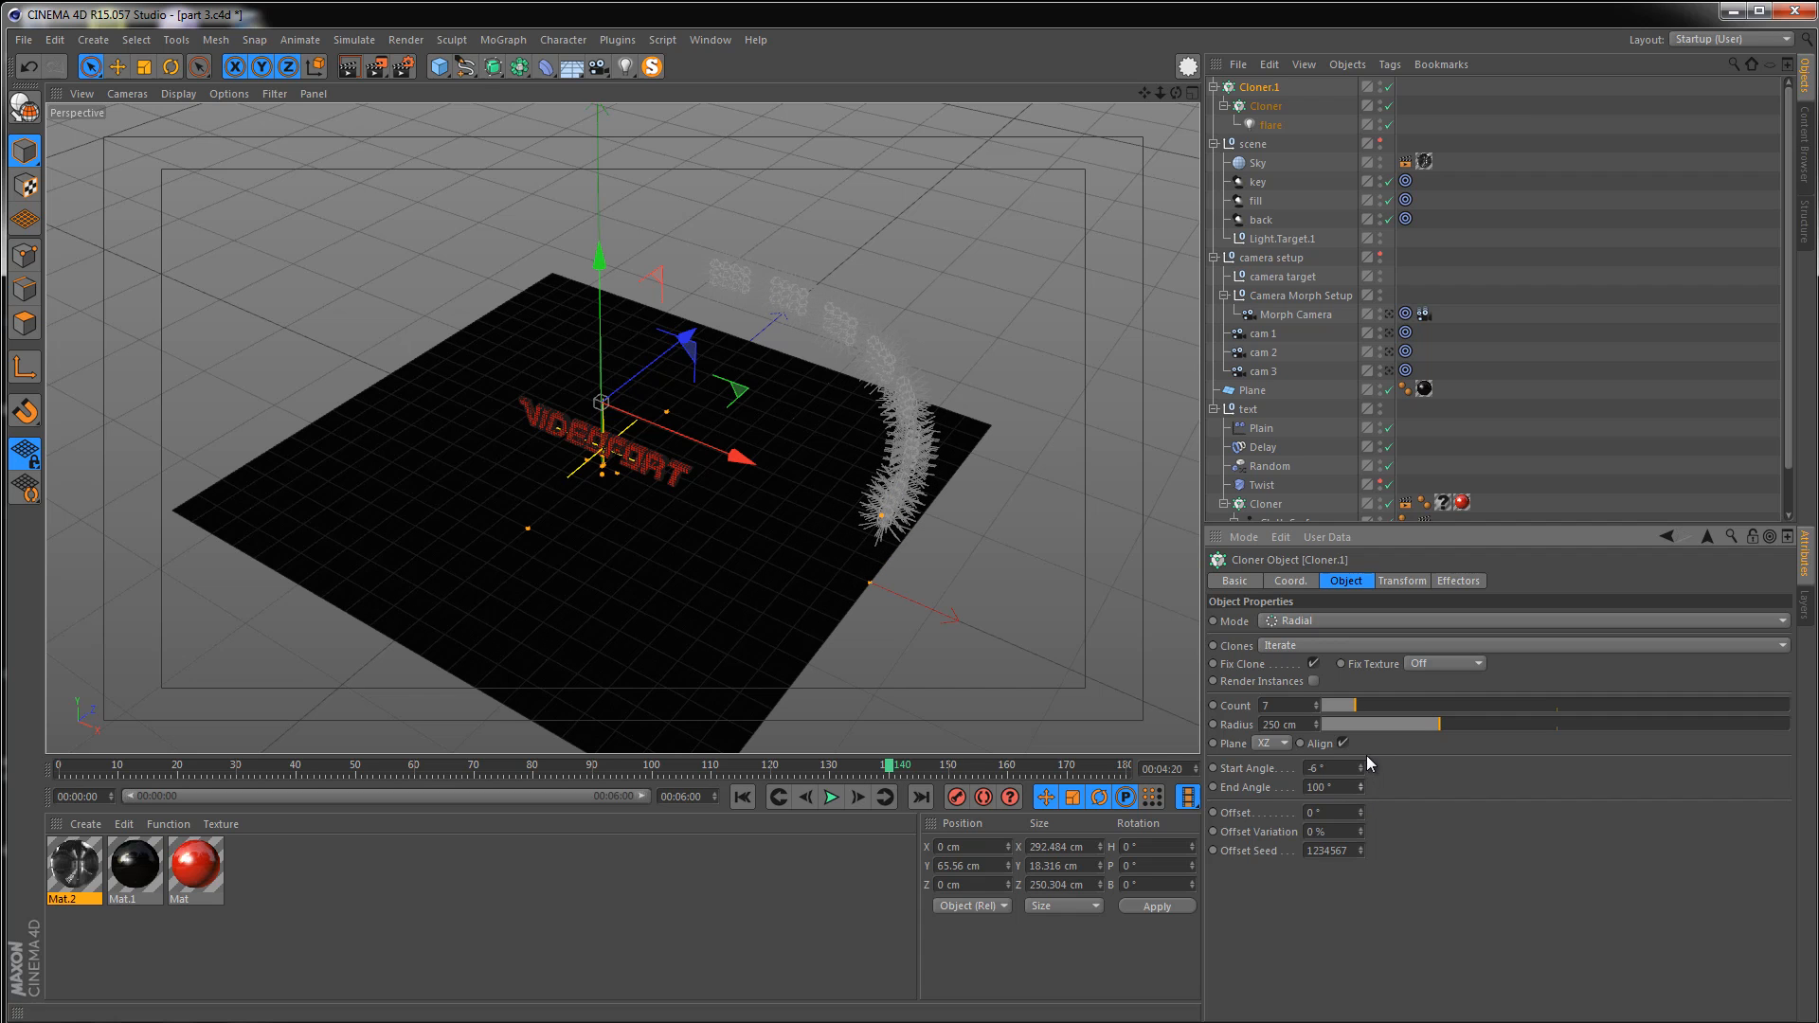
double_click(1315, 786)
text(90)
key(Return)
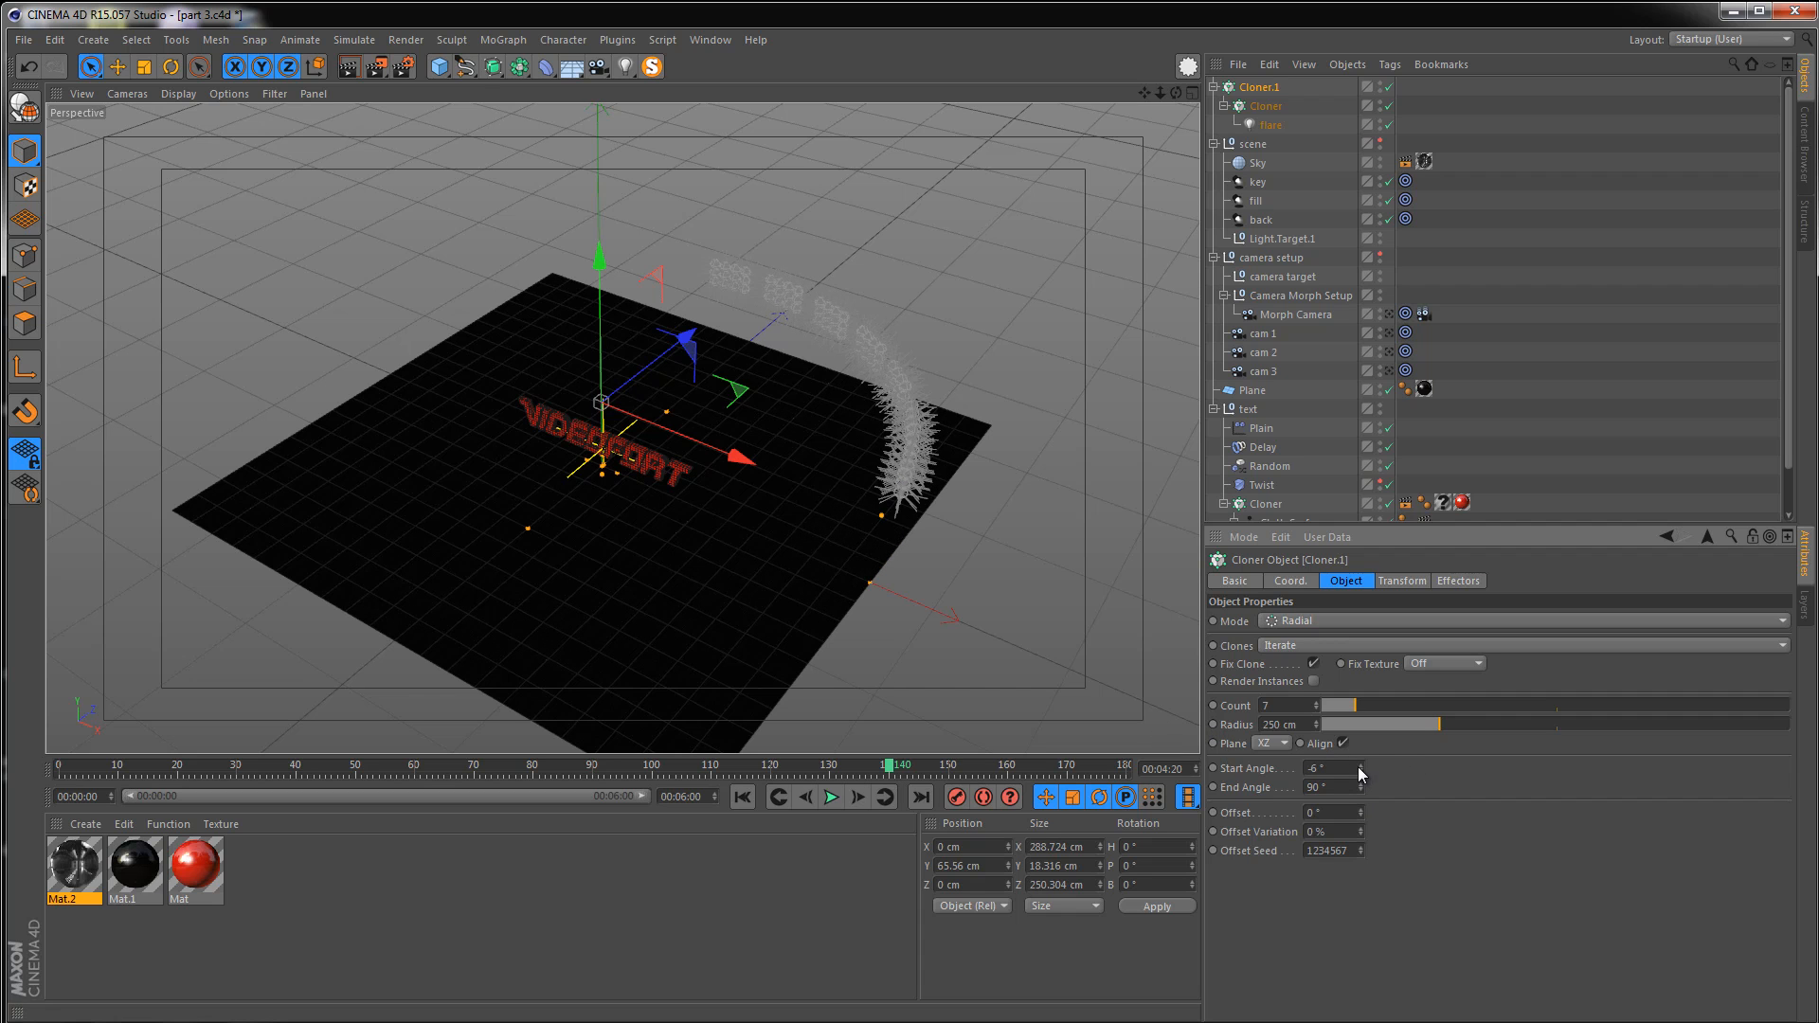
mouse_move(1357, 765)
mouse_down()
mouse_move(1353, 788)
mouse_move(1356, 758)
mouse_up()
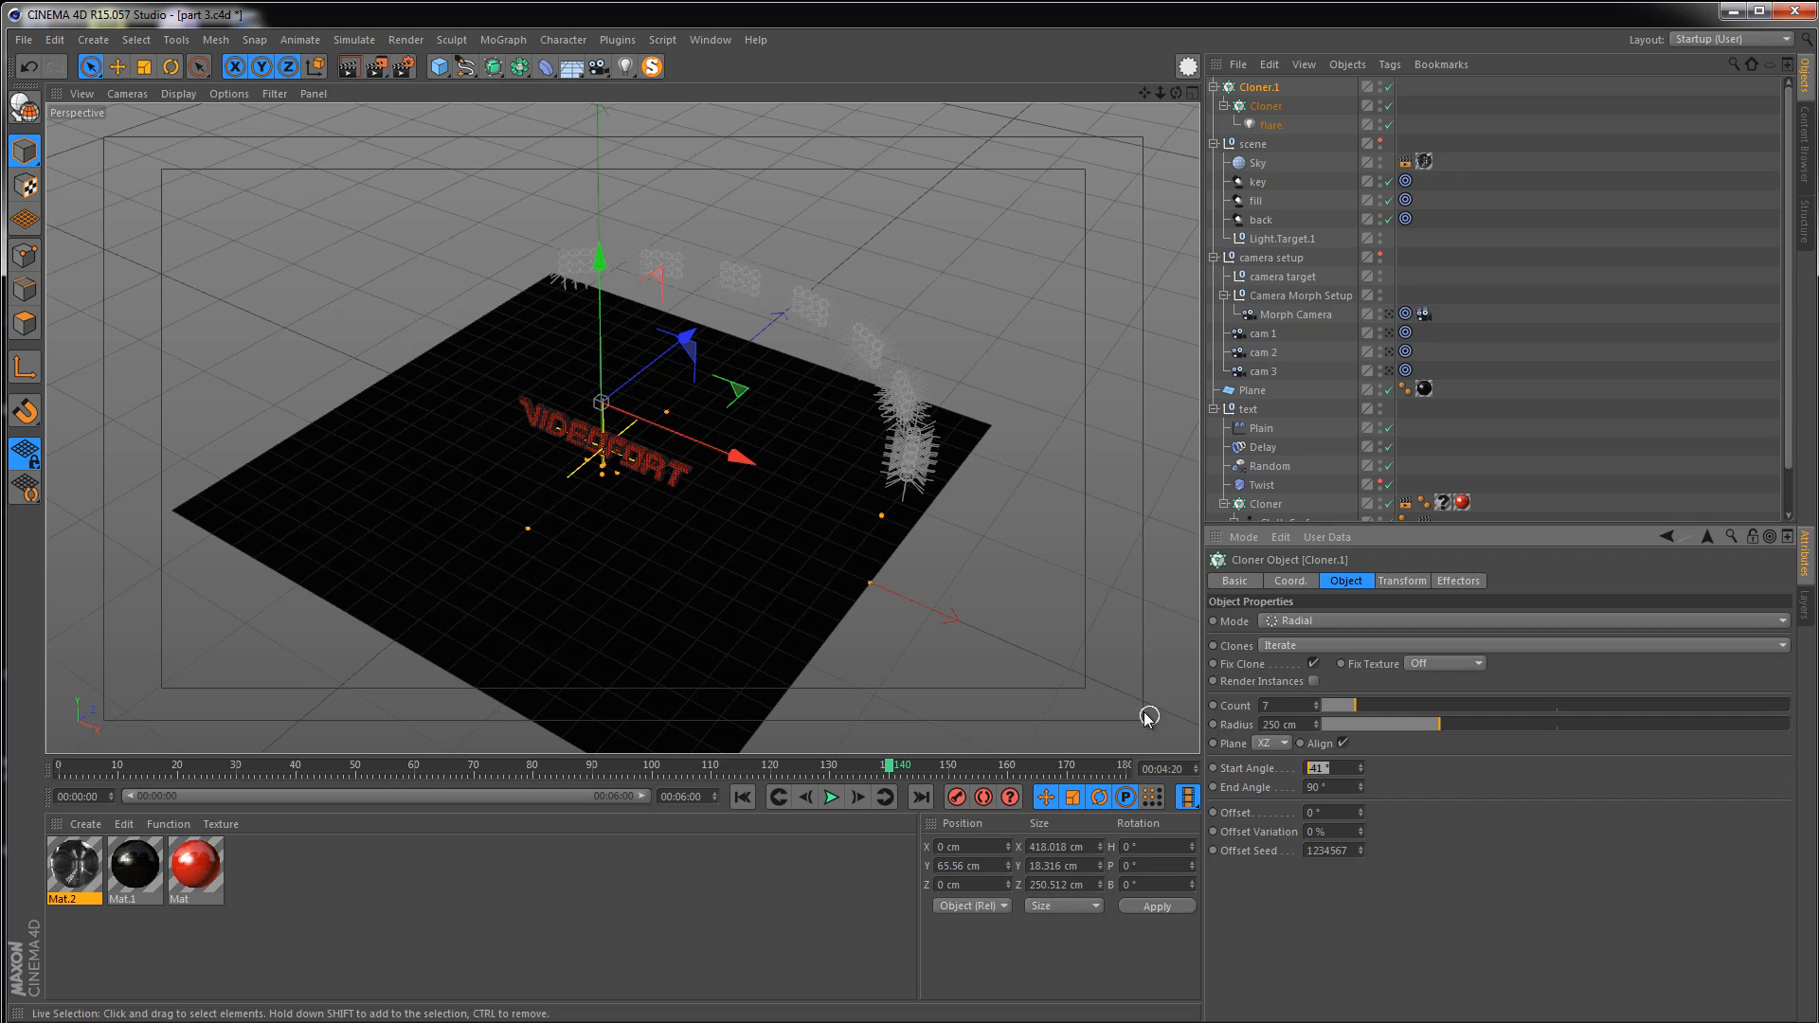
text(-90)
key(Return)
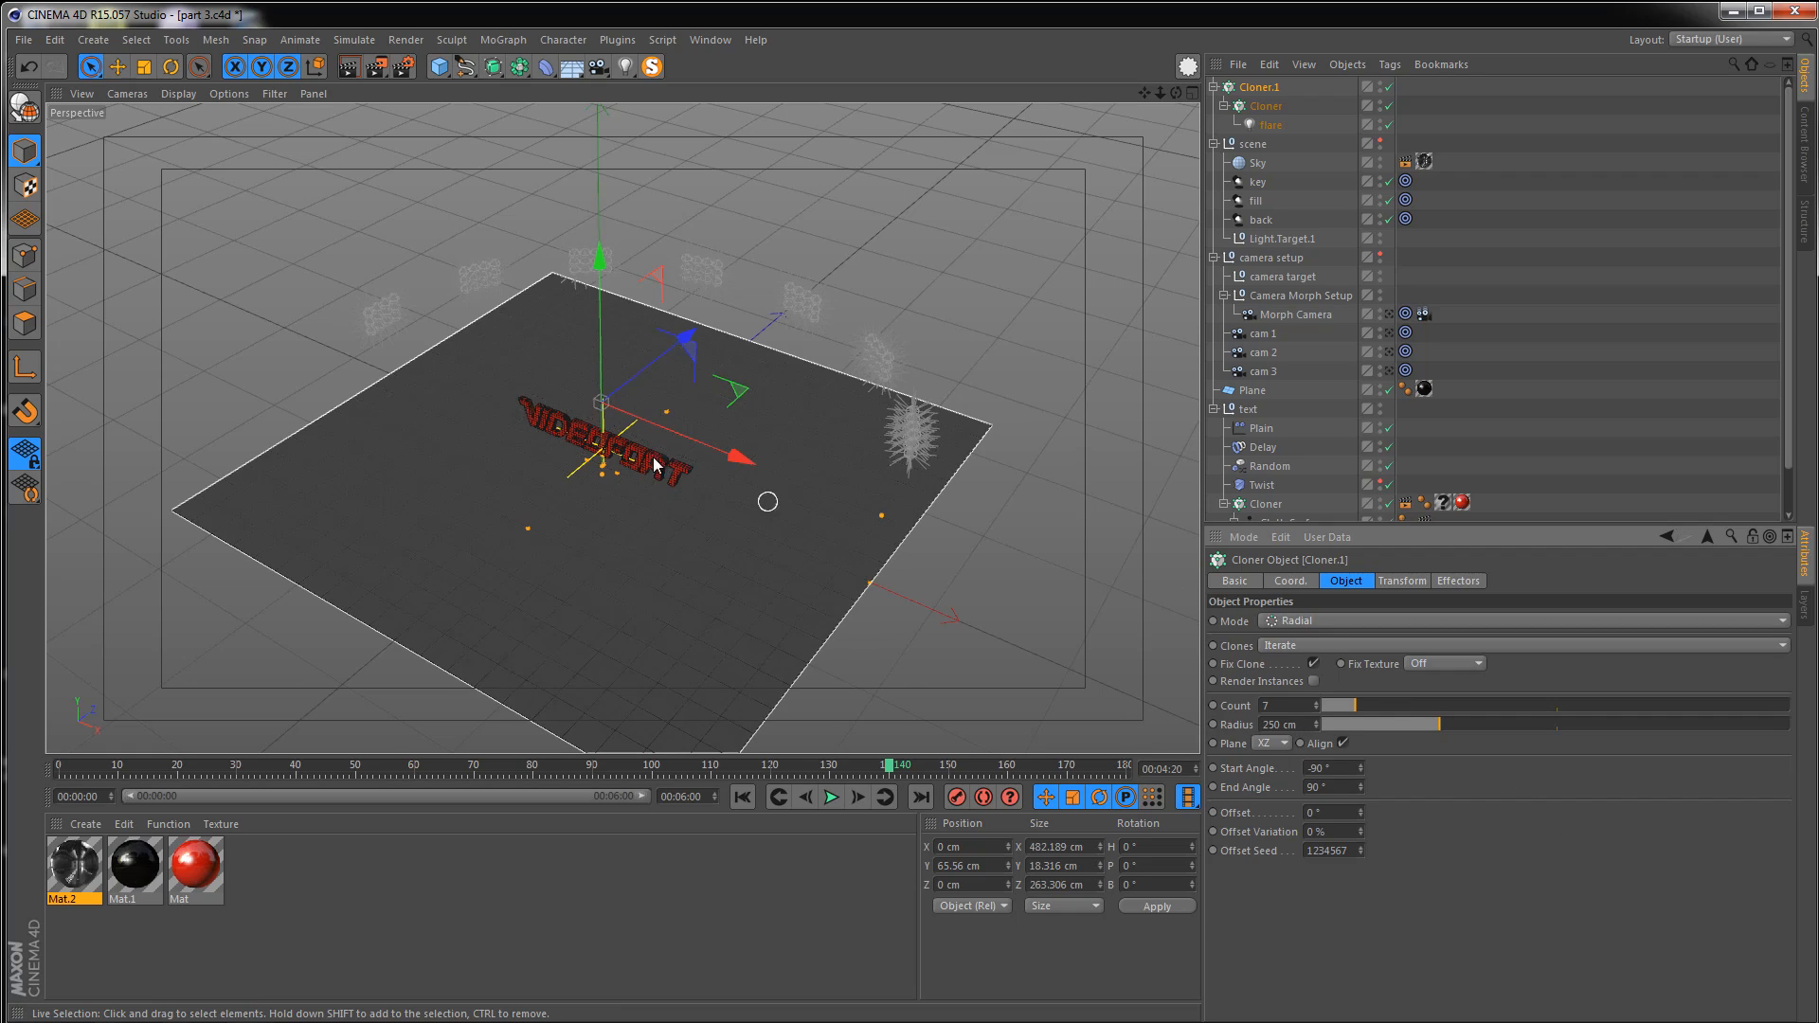
alt+drag(653, 464, 742, 608)
alt+middle_drag(641, 470, 635, 515)
alt+right_drag(636, 513, 671, 494)
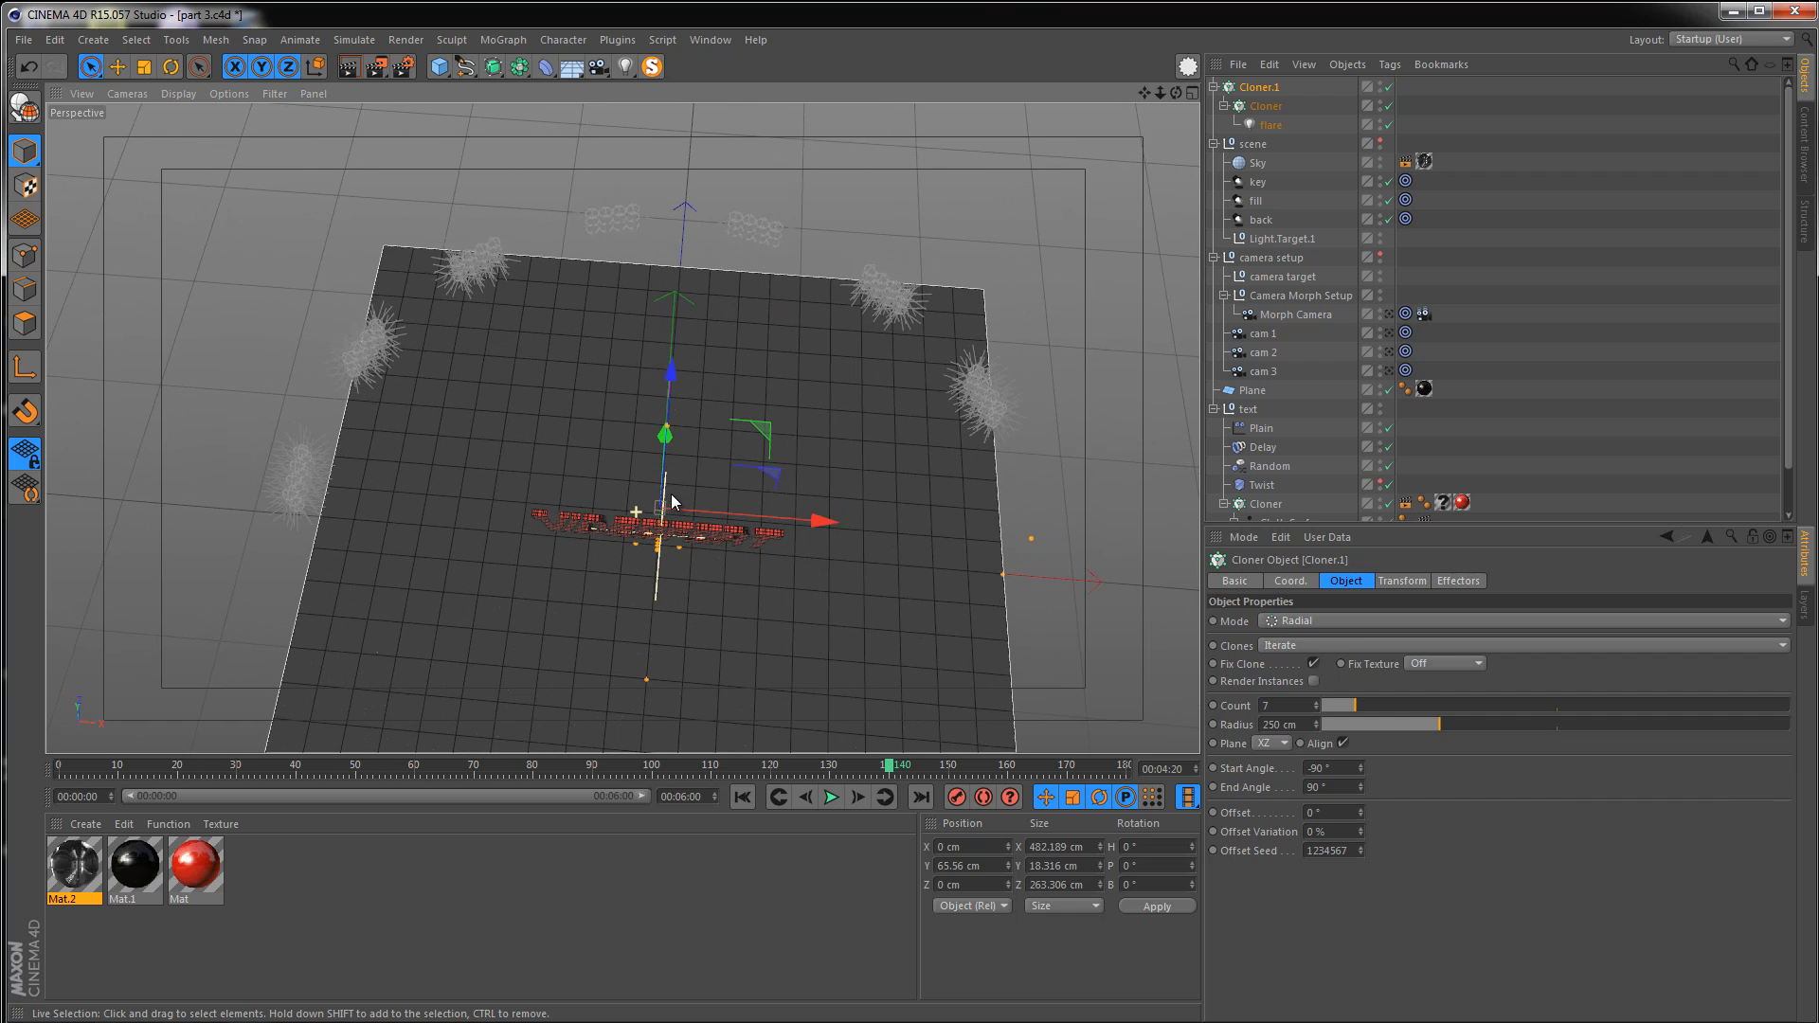
Set the radial cloner's offset to 13°
alt+middle_drag(670, 502, 651, 588)
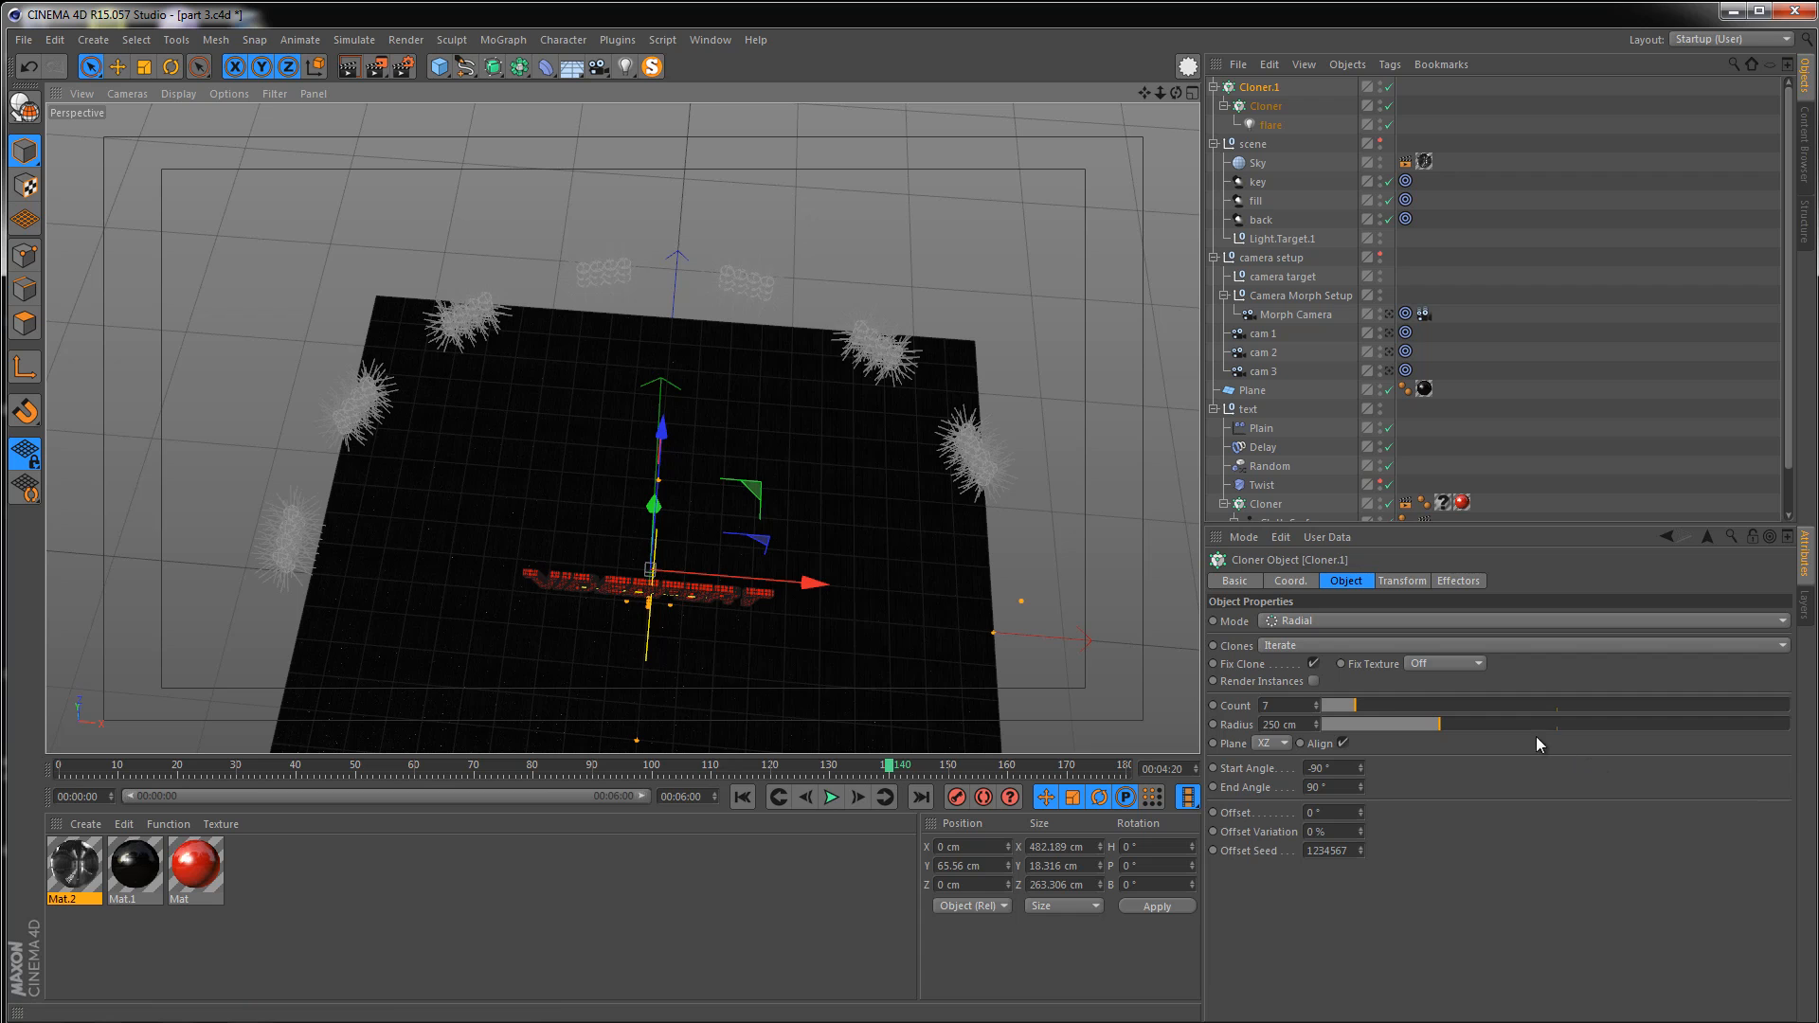
drag(1362, 811, 1362, 815)
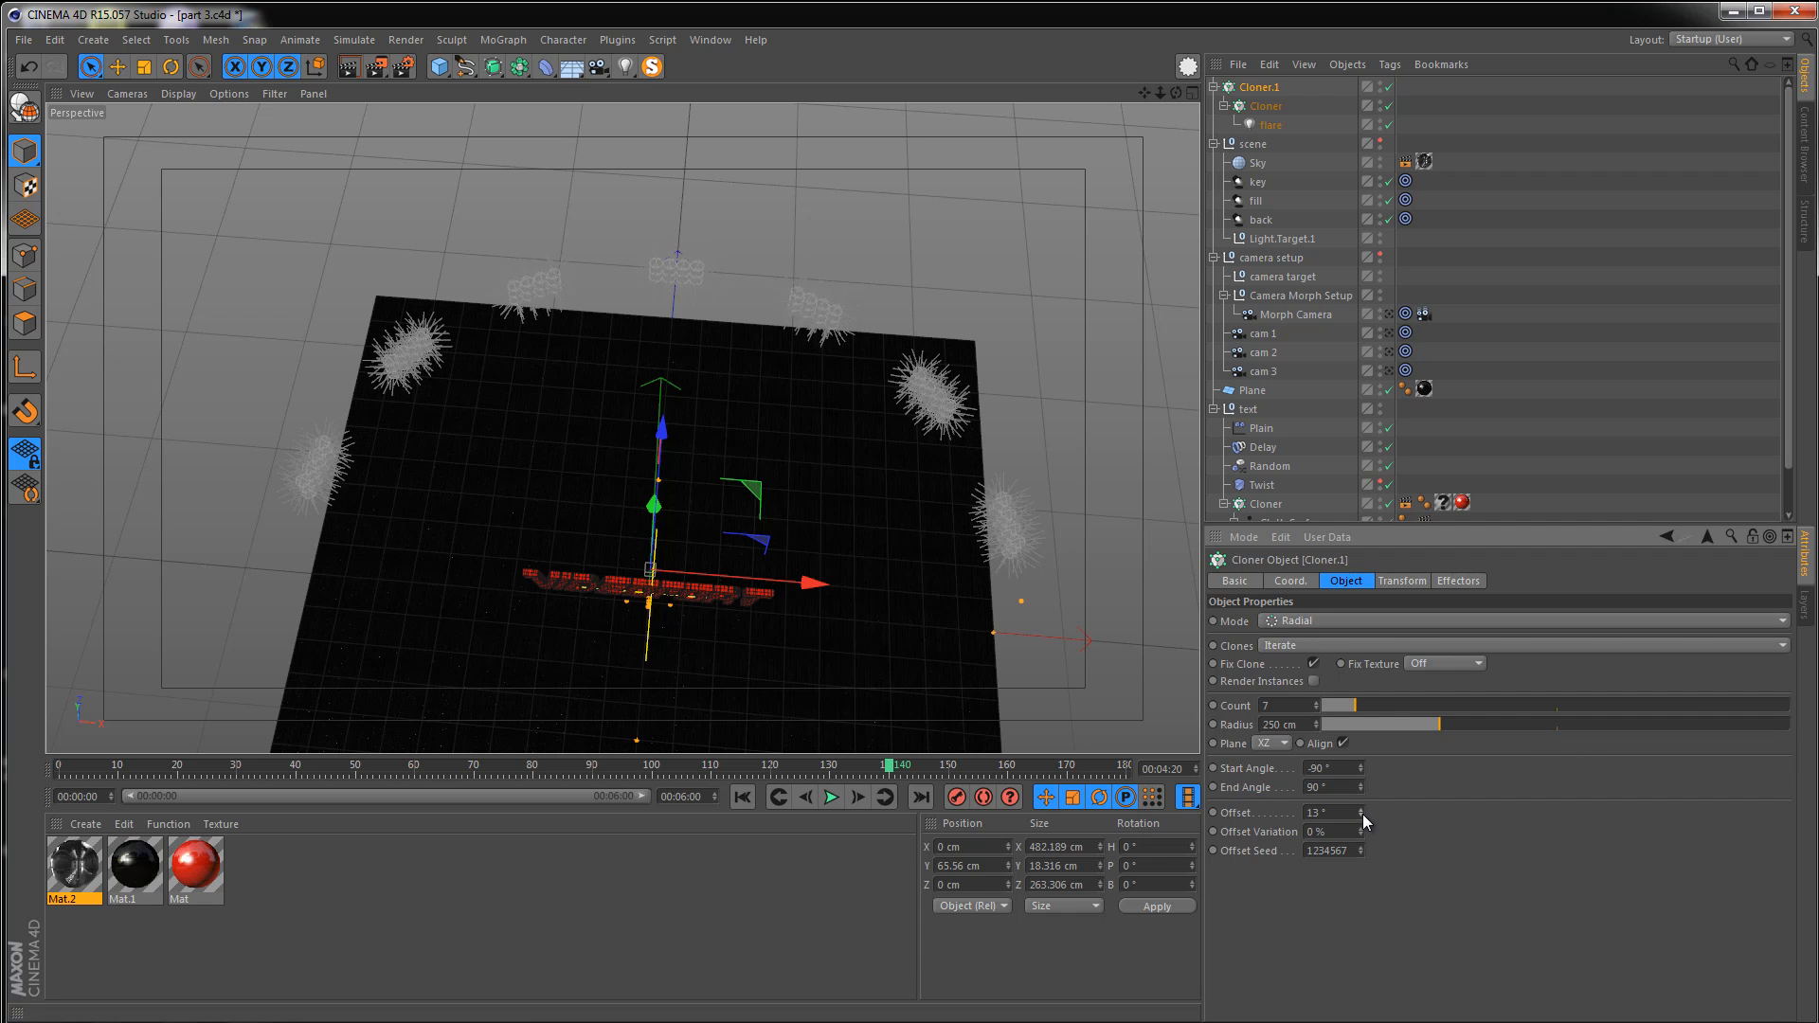
Switch the viewport to the Morph Camera and render the view to check the light arrangement
alt+right_drag(627, 519, 661, 570)
alt+drag(661, 561, 679, 242)
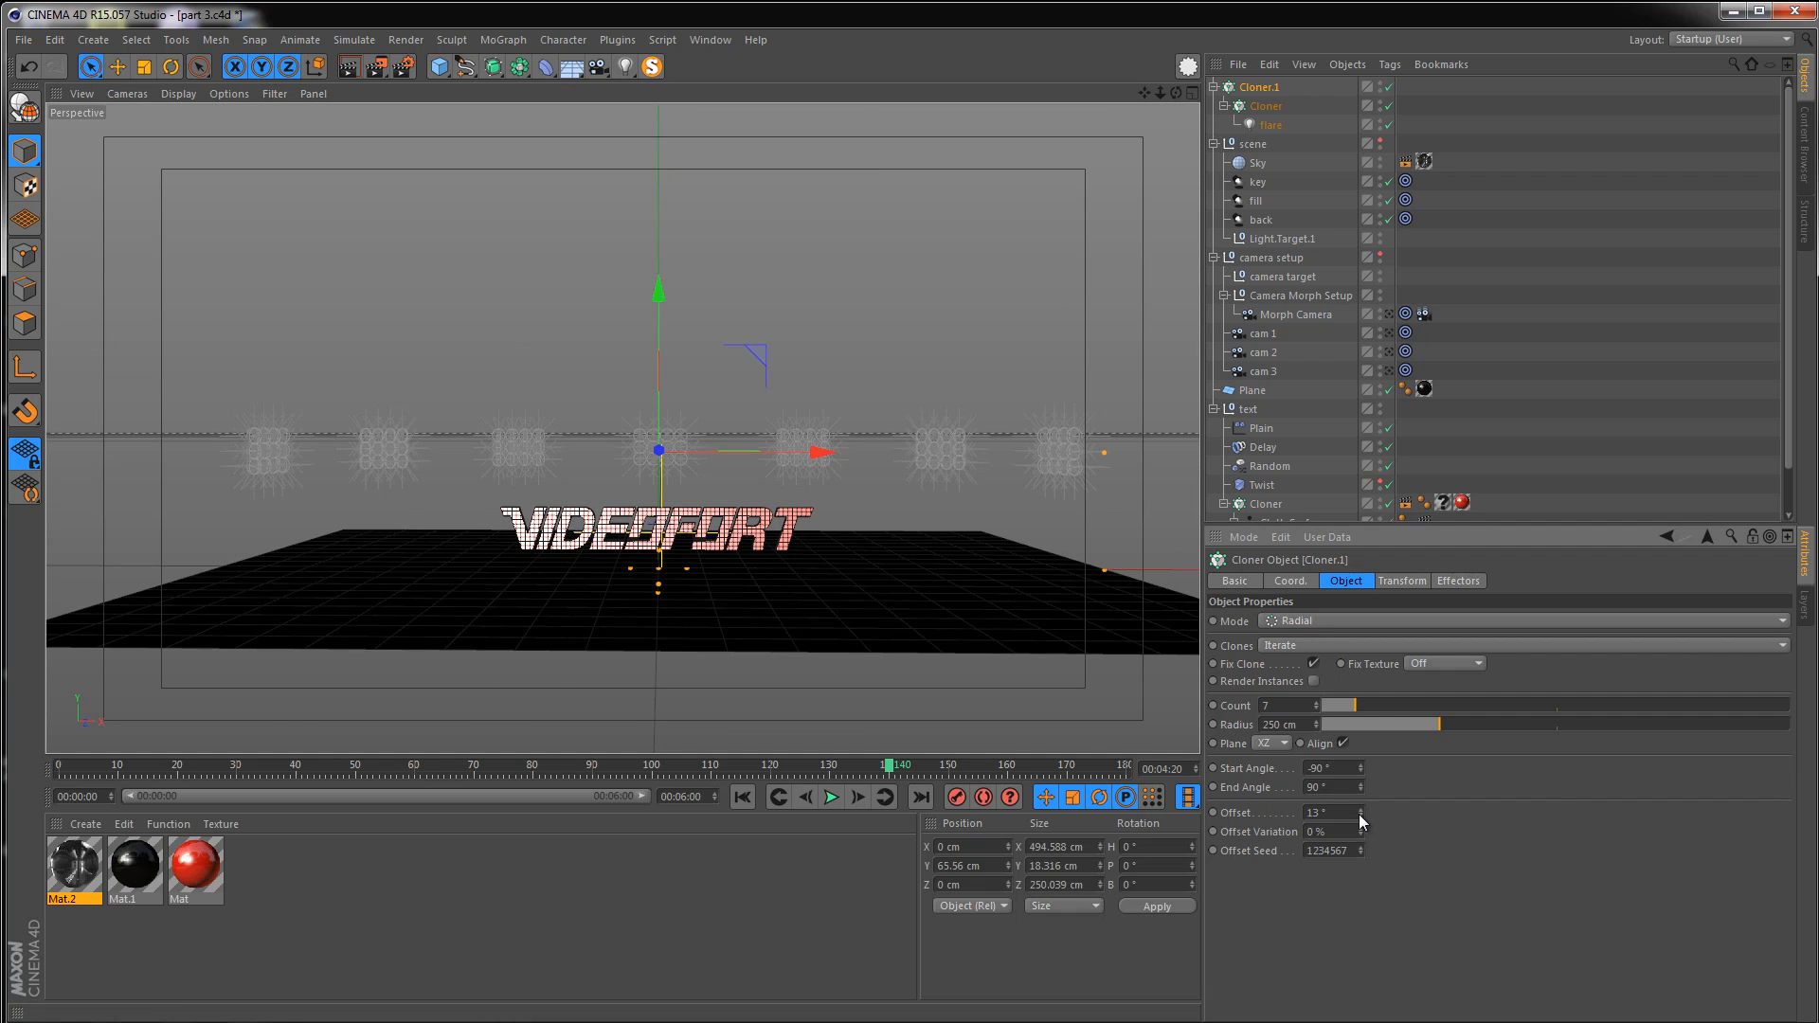
click(1390, 313)
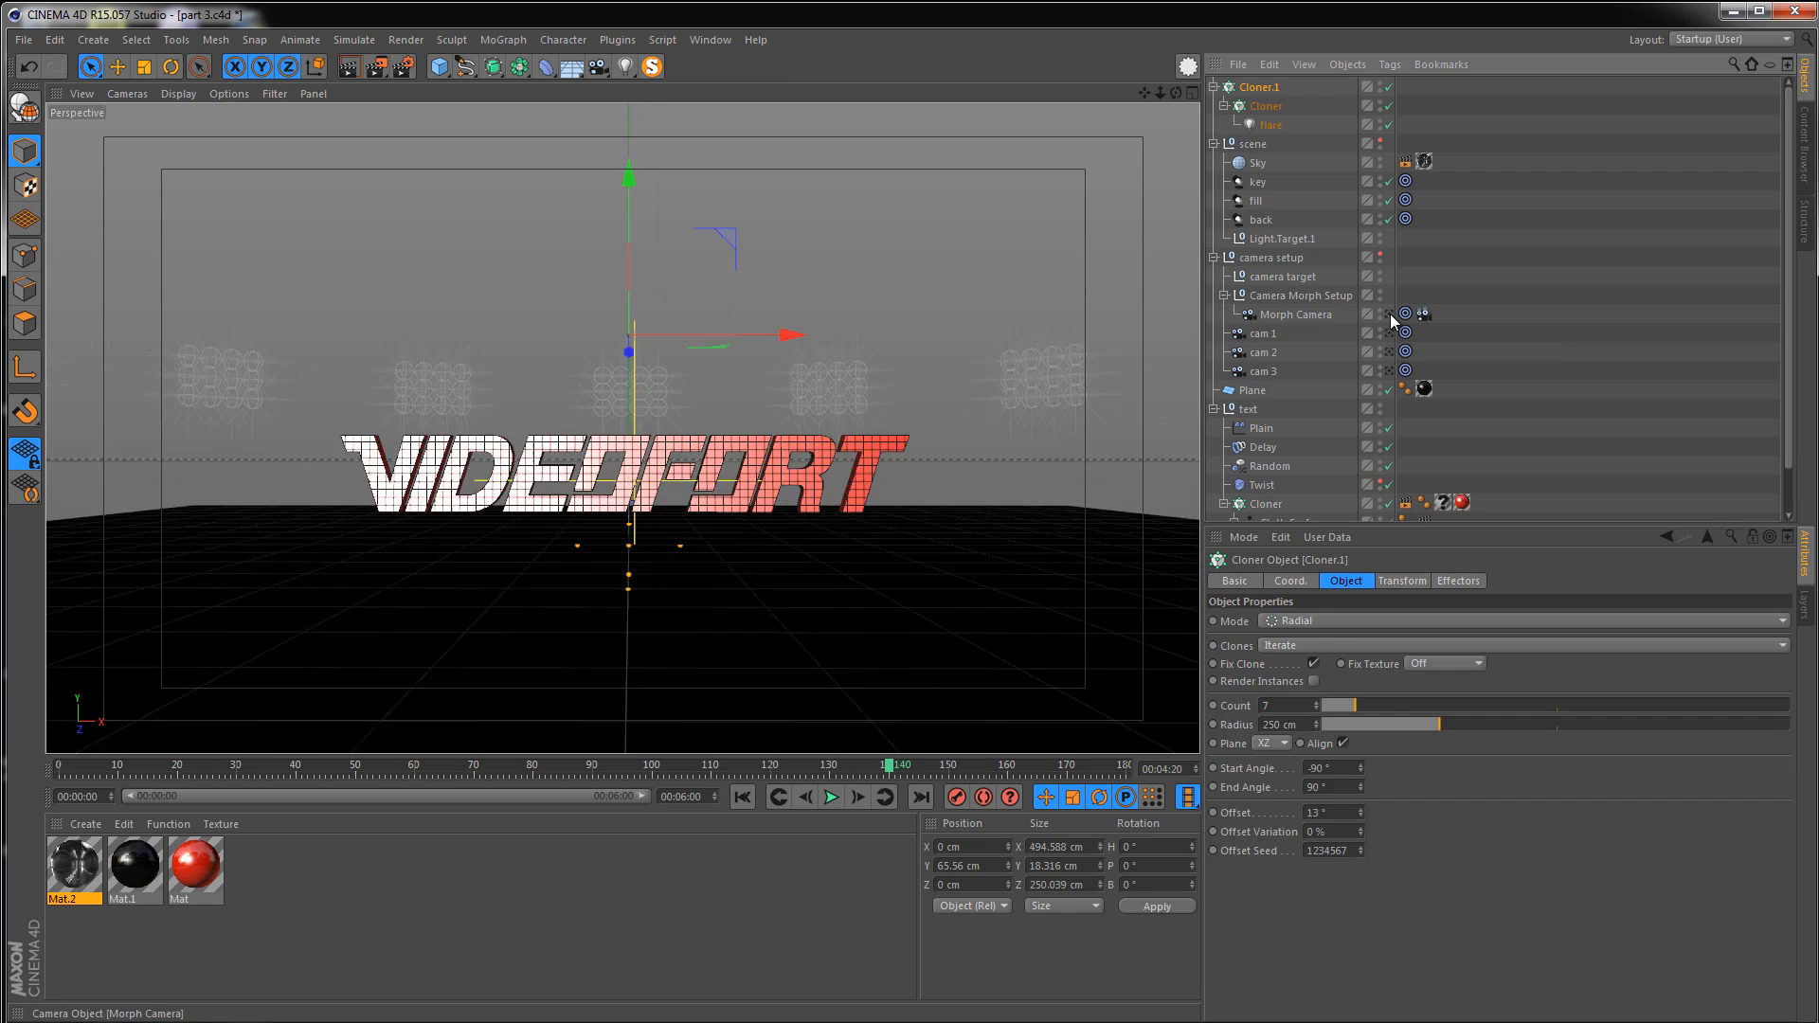
click(350, 72)
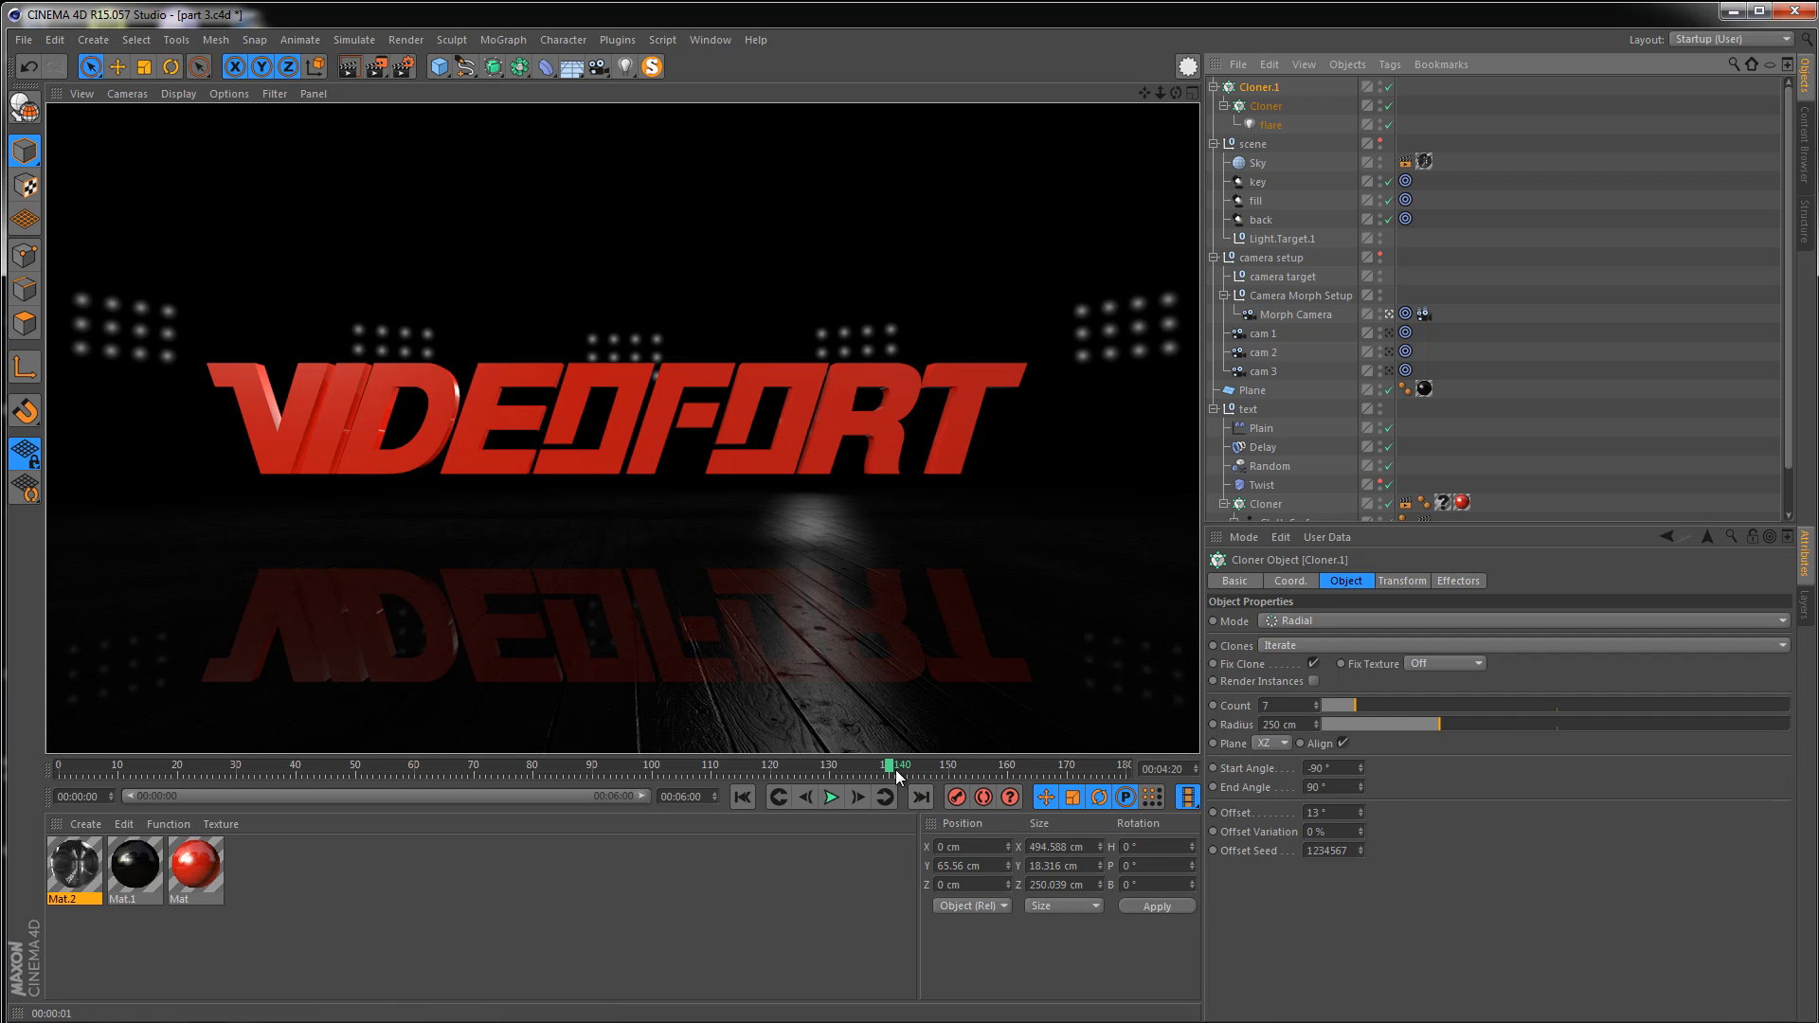
At the last frame, raise the radial cloner to about 106 cm in Y and render the view
drag(893, 769, 1185, 777)
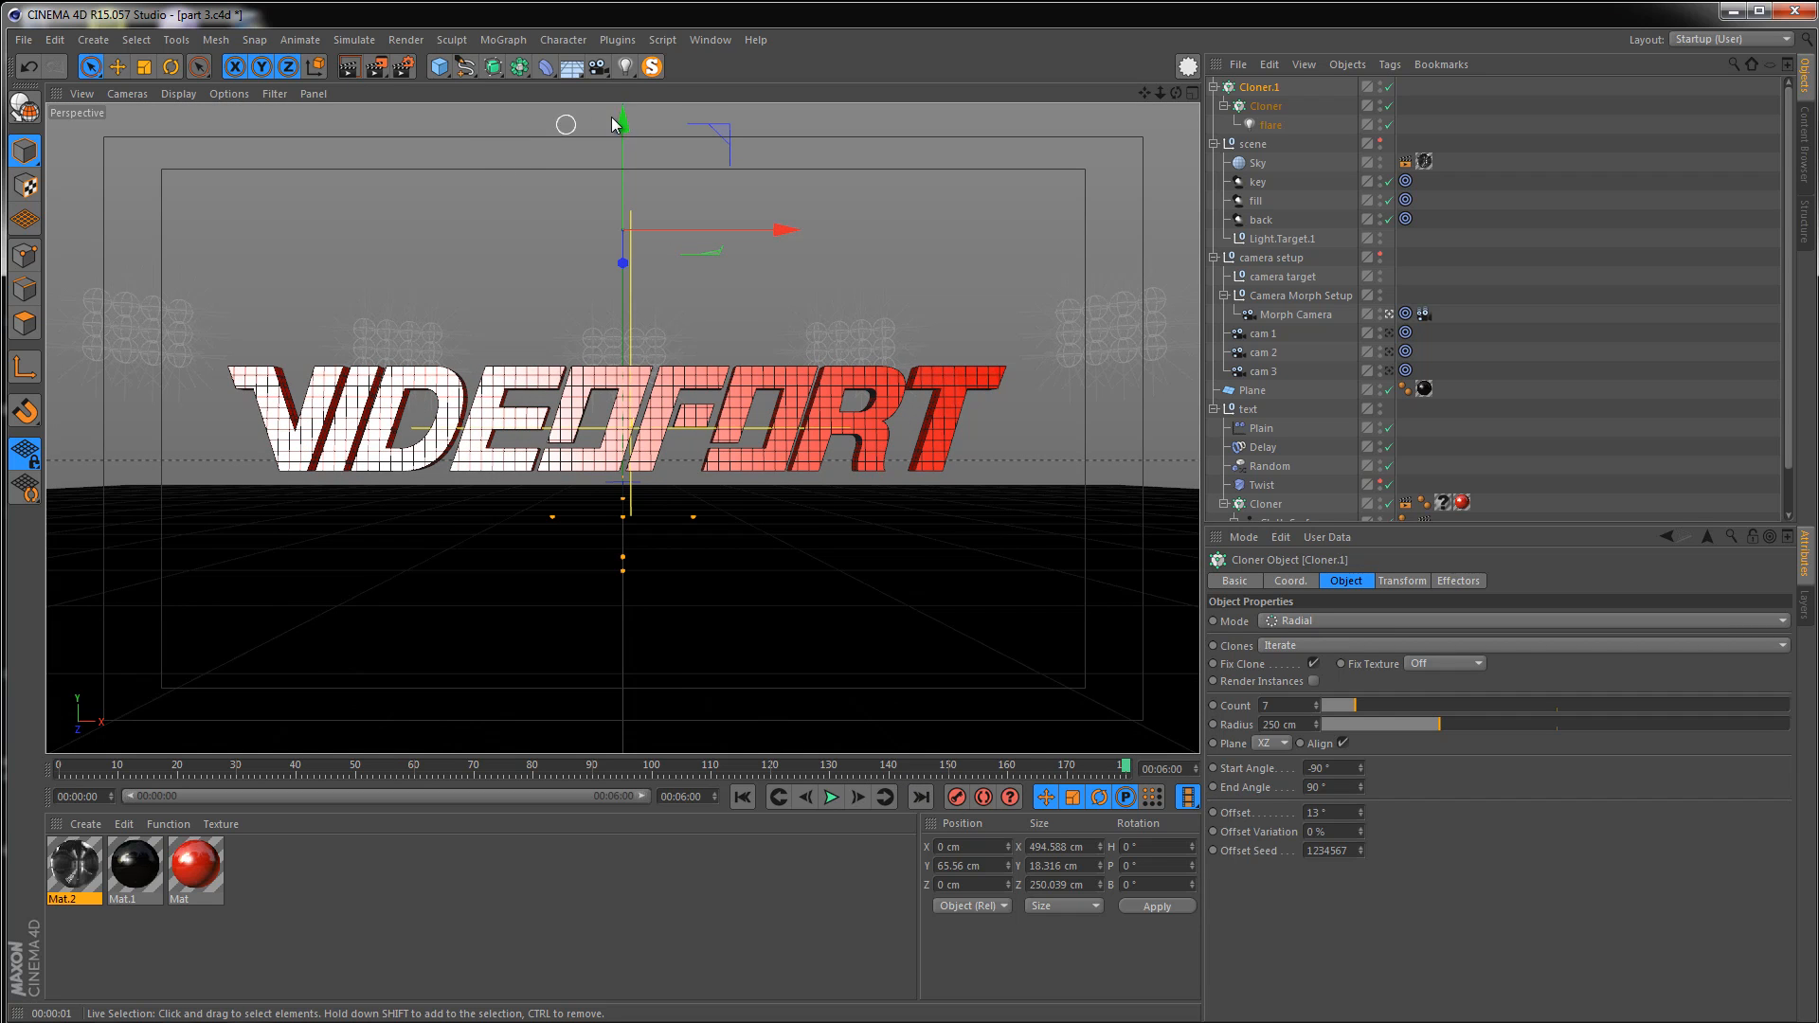
drag(621, 134, 668, 379)
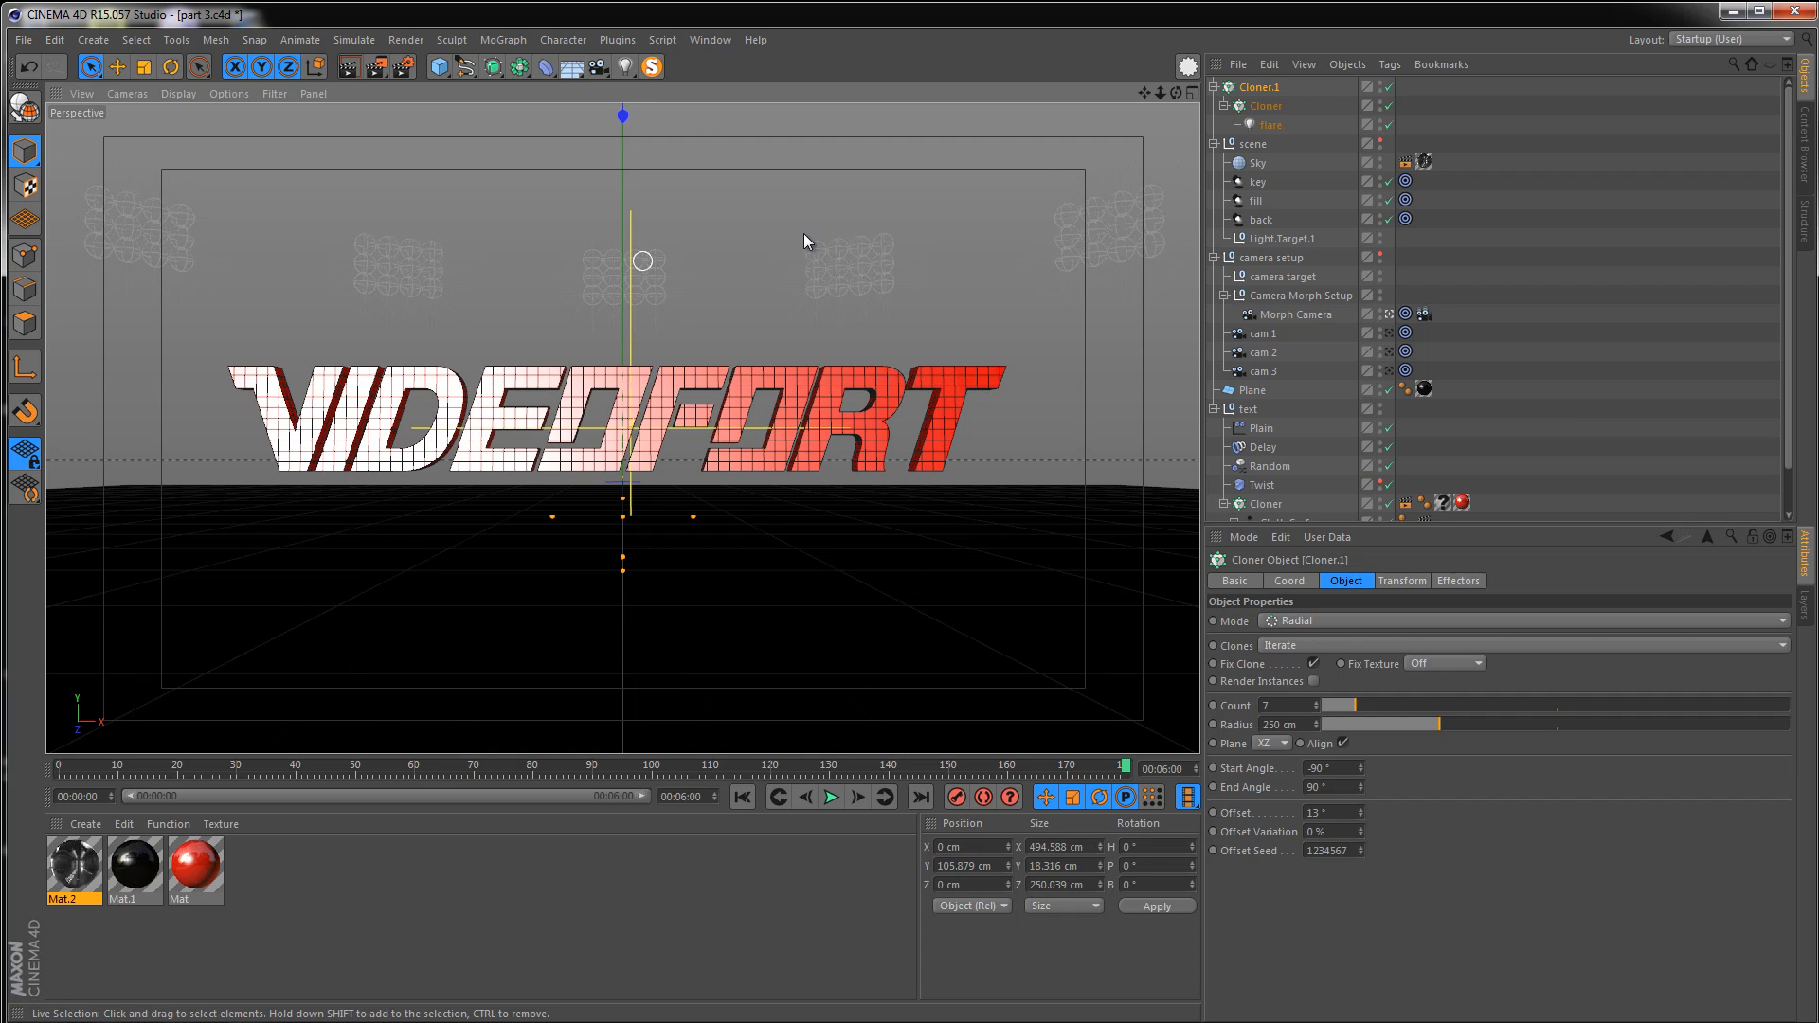
click(348, 72)
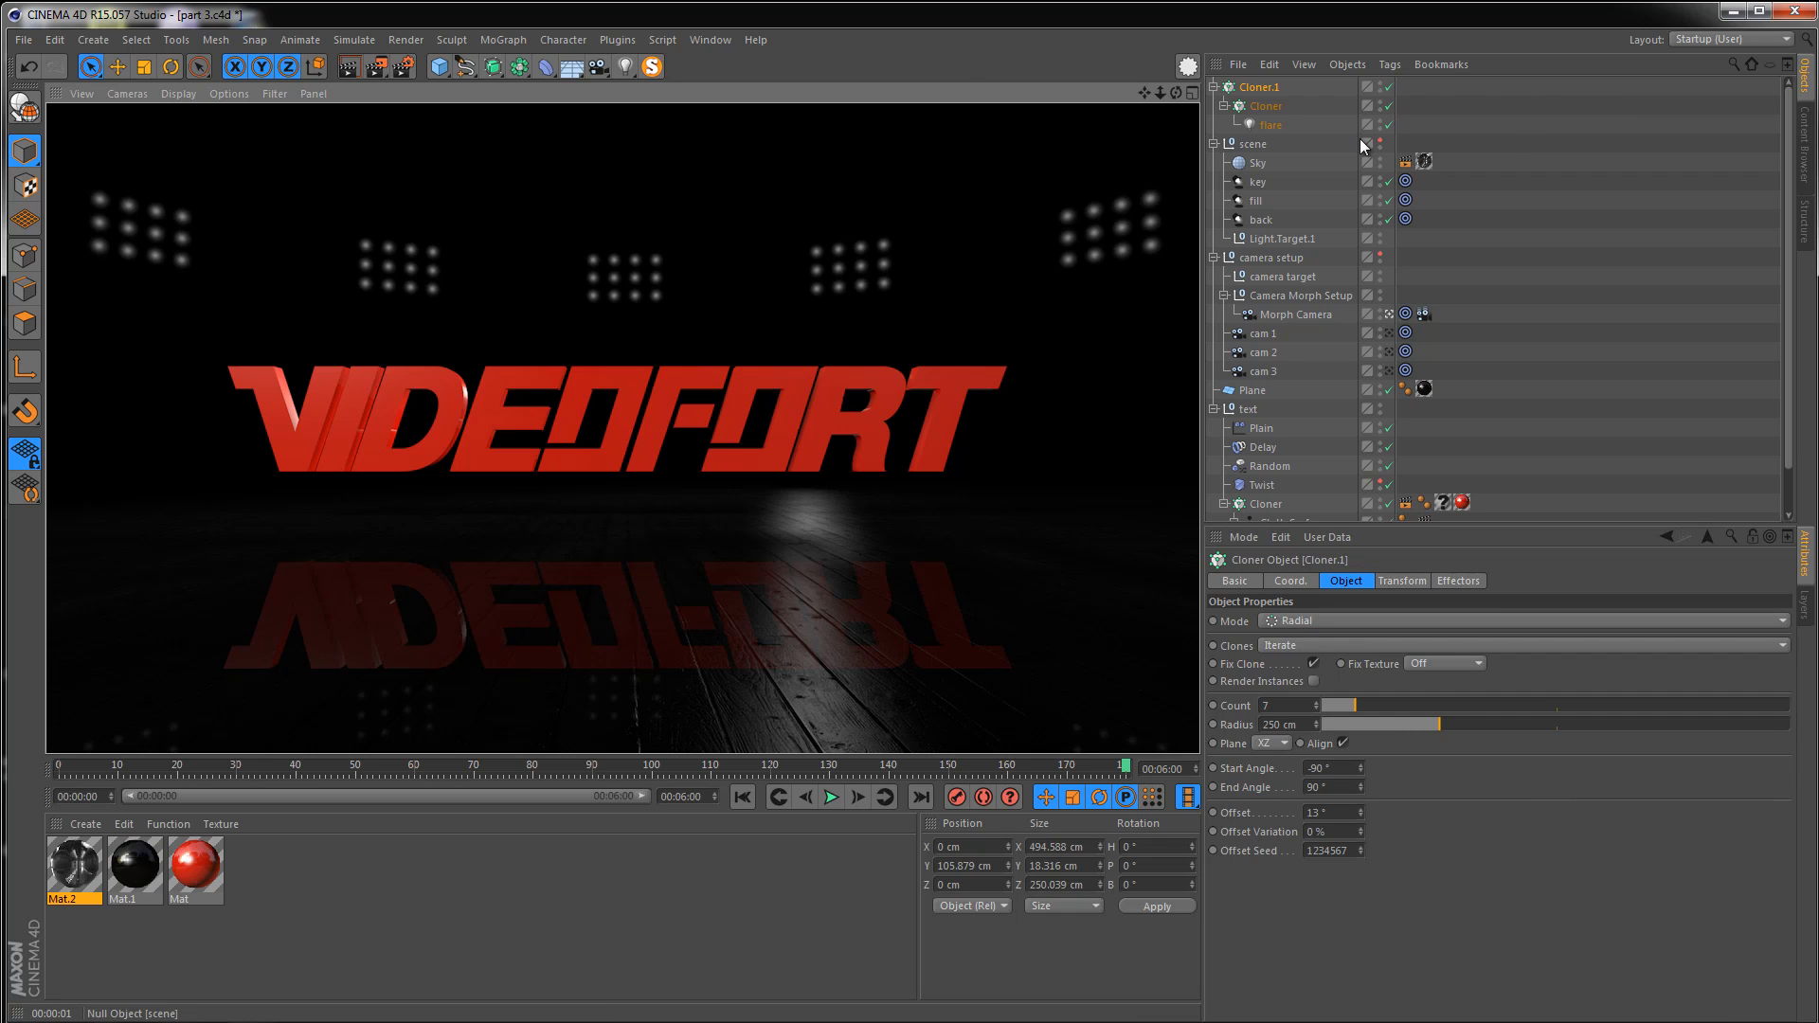
Widen the grid cloner's X size to about 57 cm
click(1274, 106)
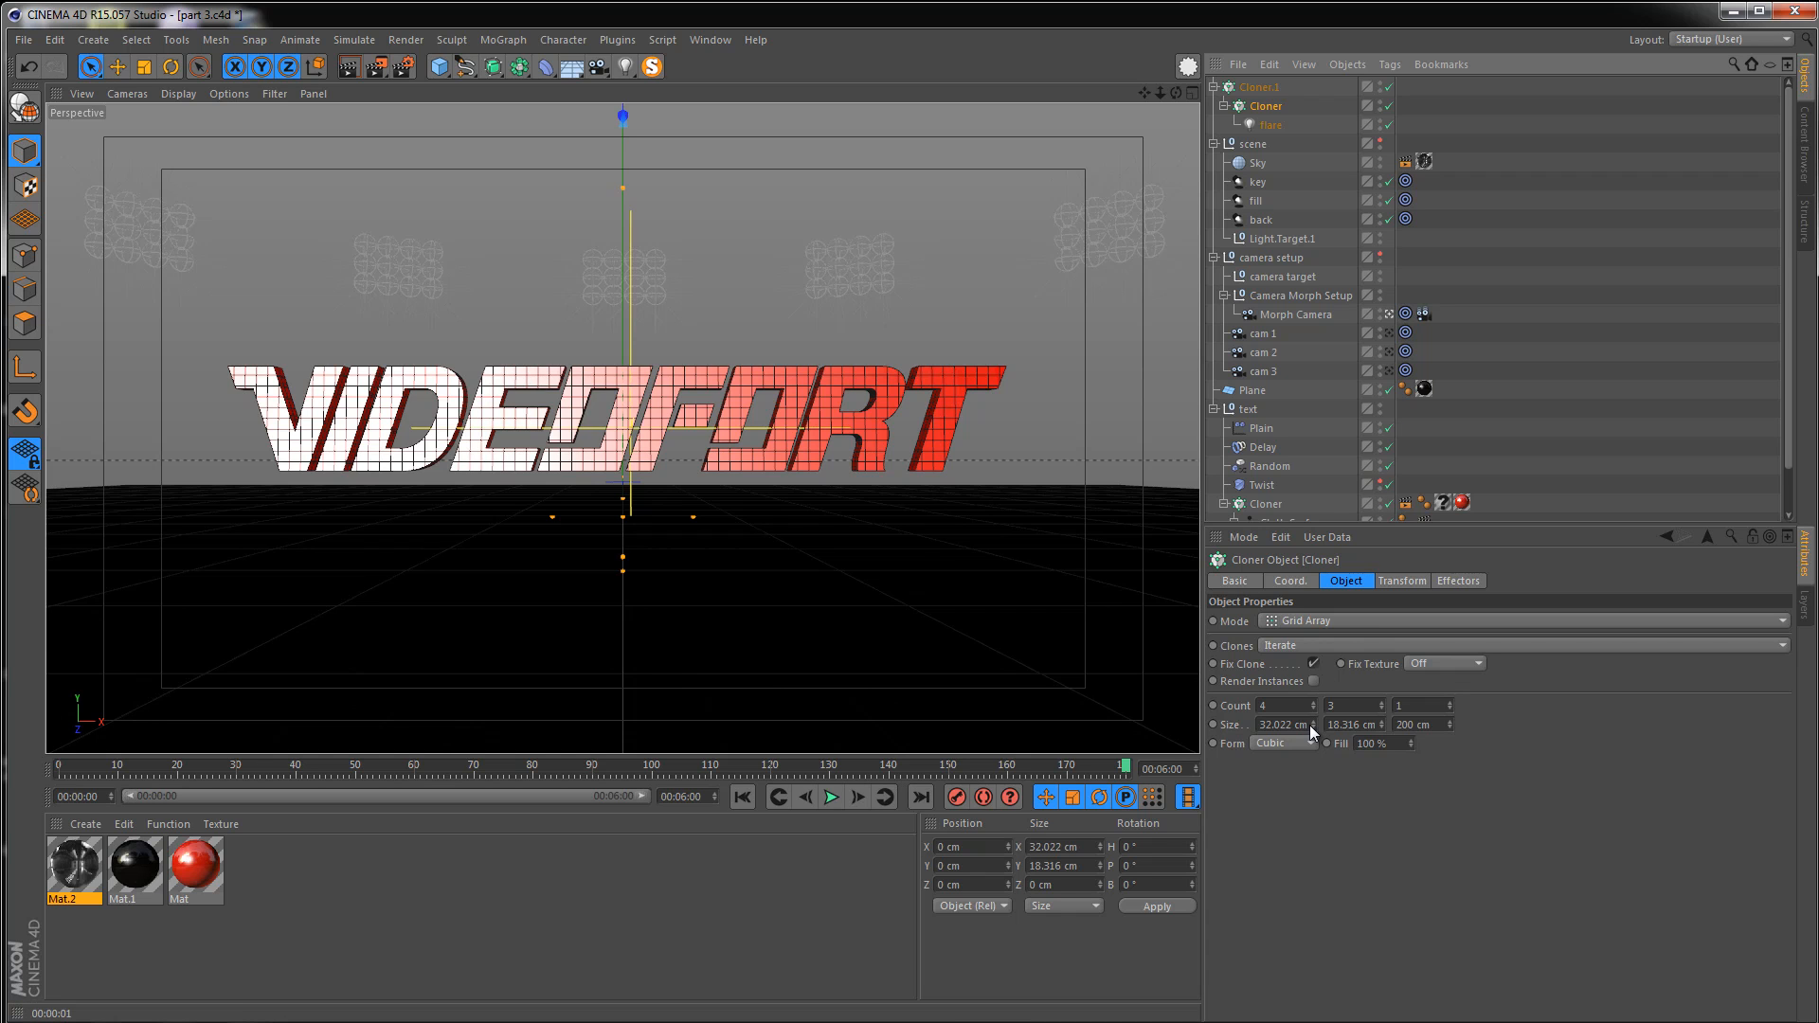
drag(1311, 725, 1312, 722)
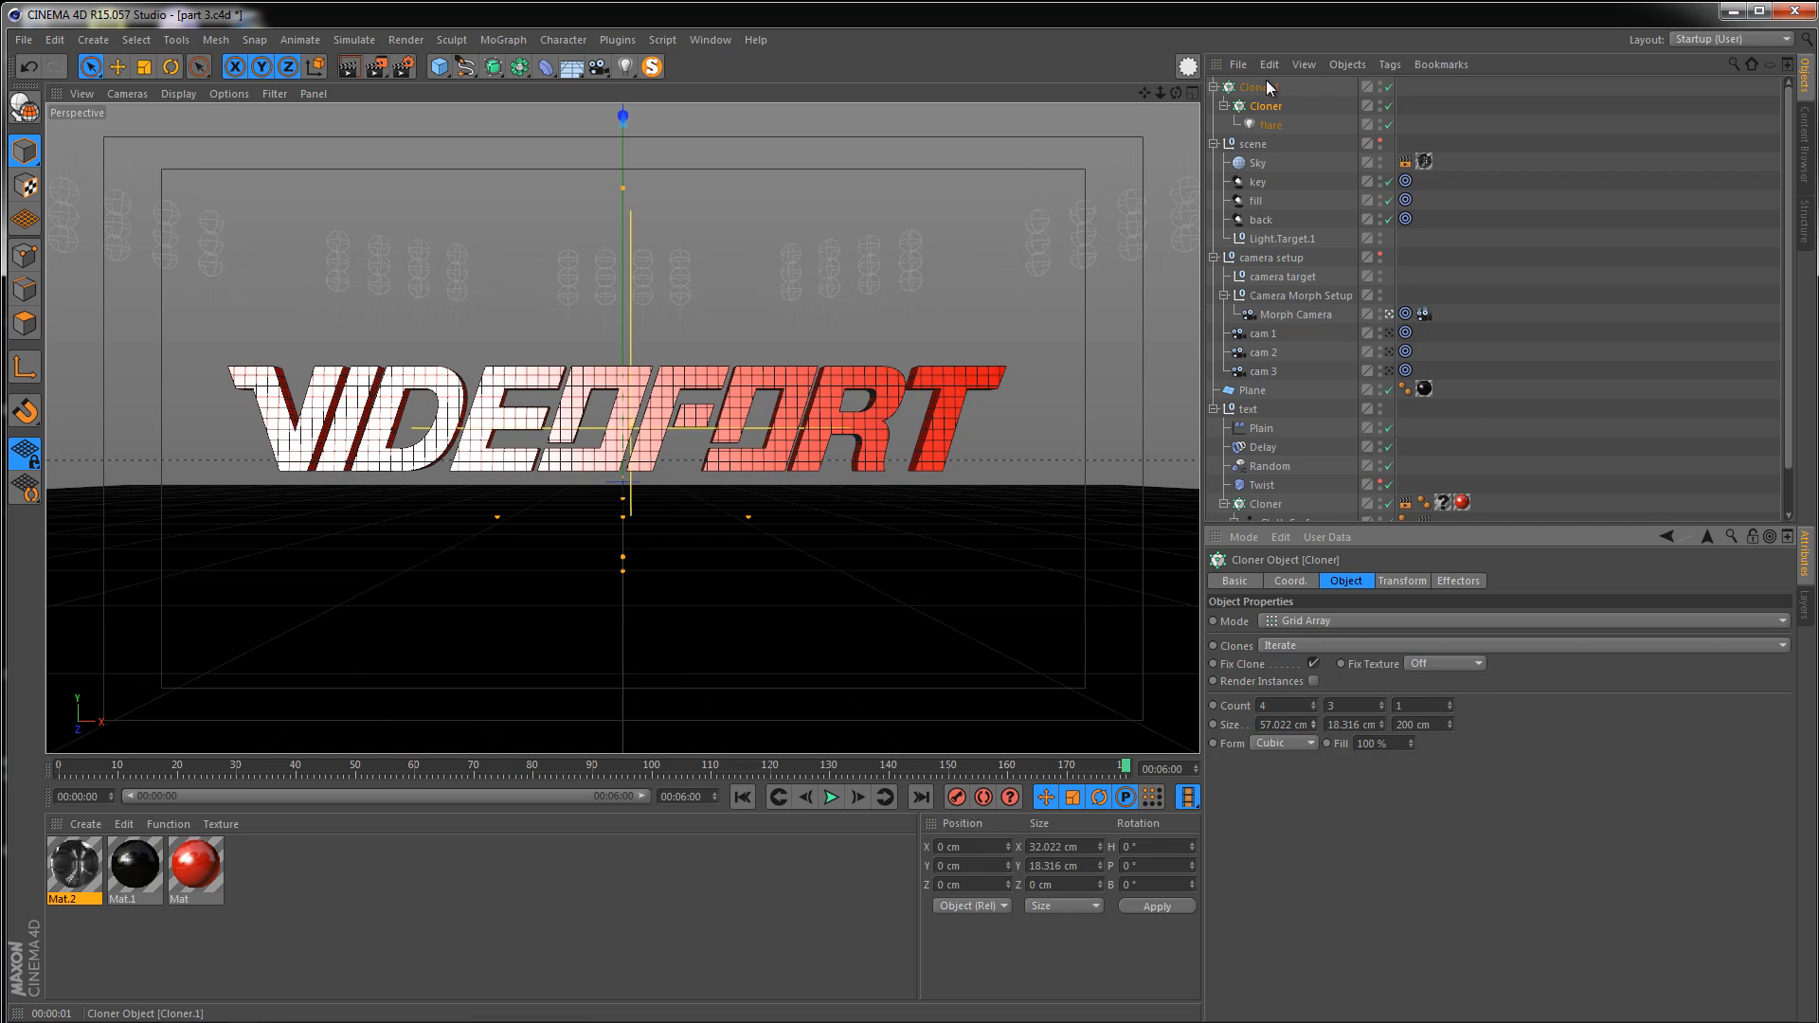
Set the radial cloner's transform color to white (255, 255, 255)
click(1263, 86)
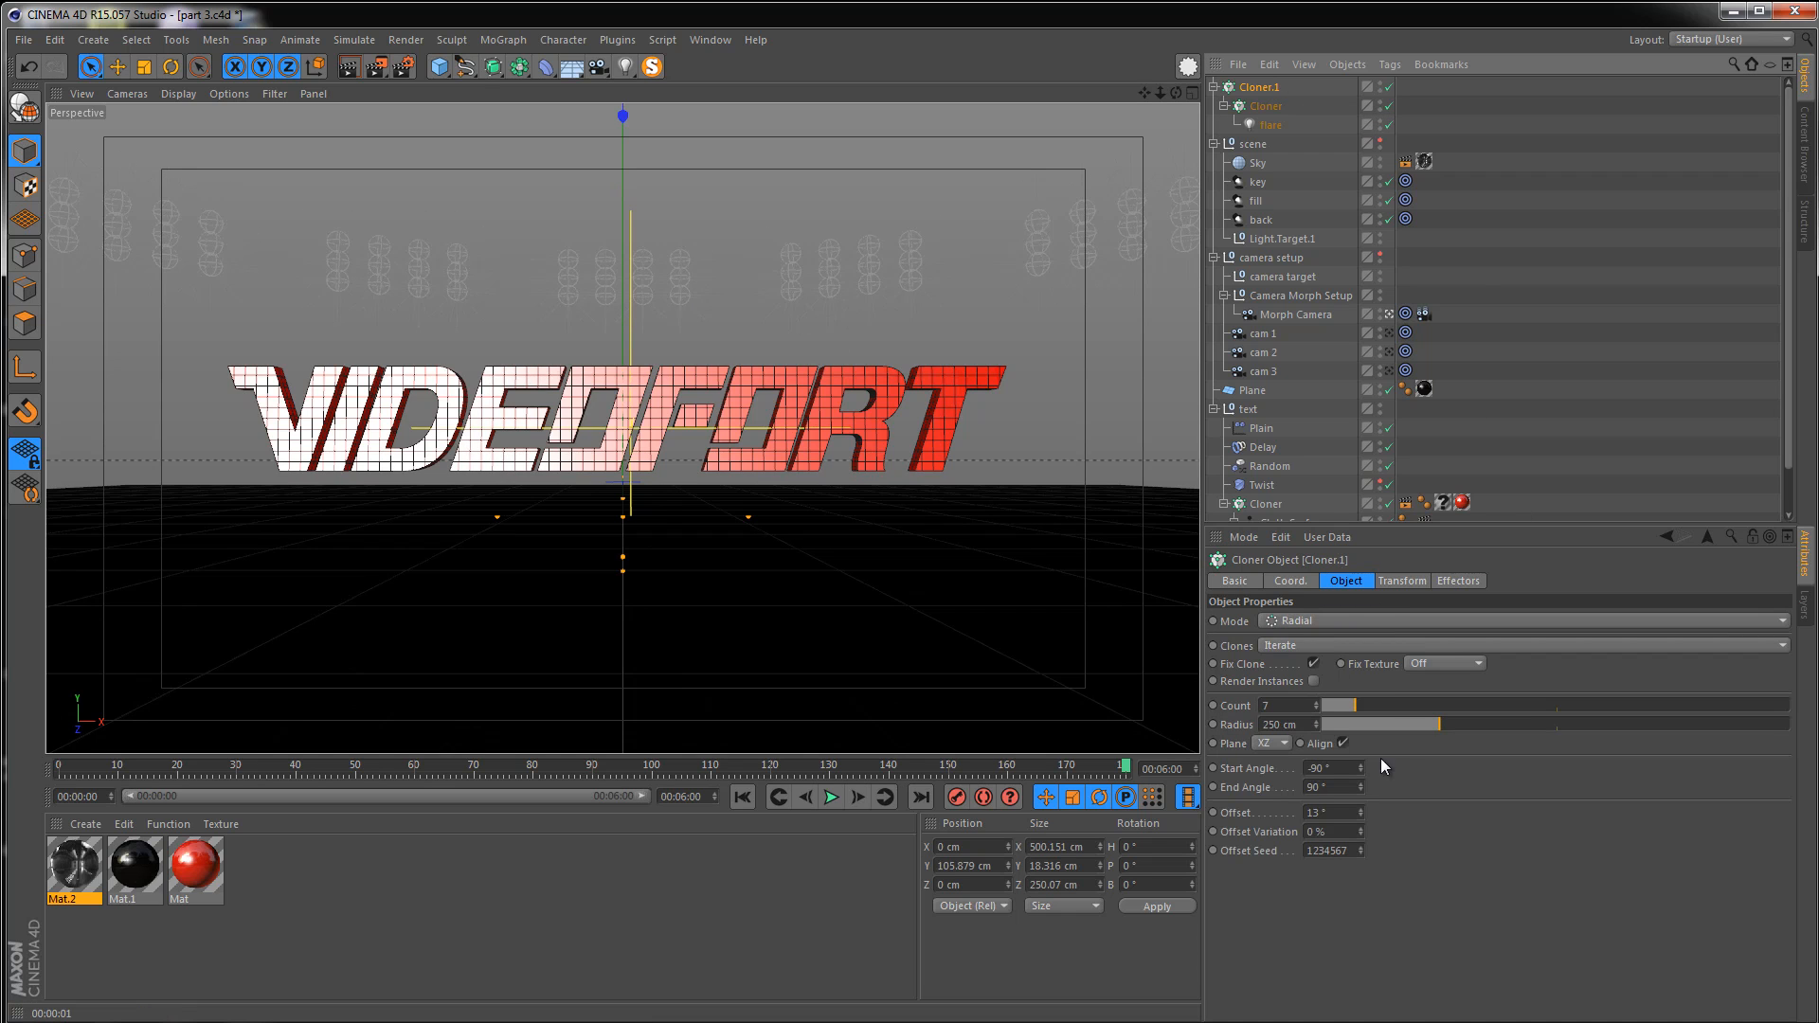
click(1398, 583)
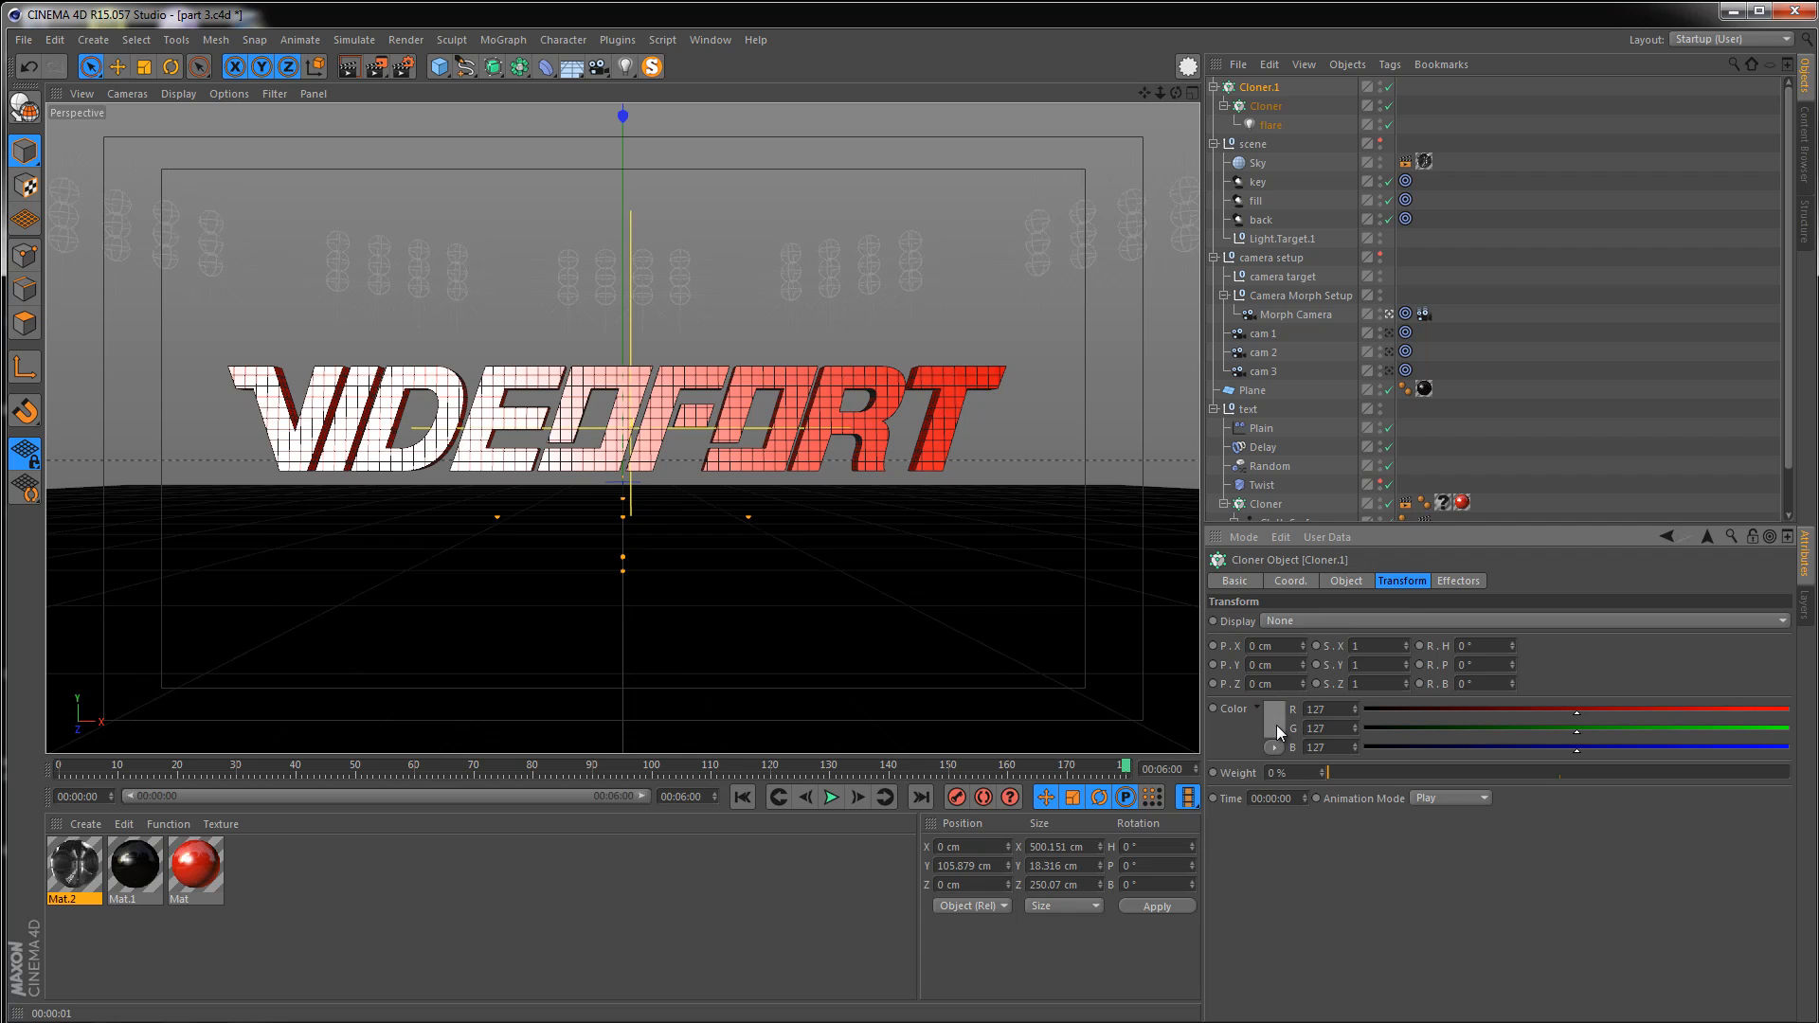
click(1276, 726)
drag(1259, 718, 1177, 650)
click(1240, 819)
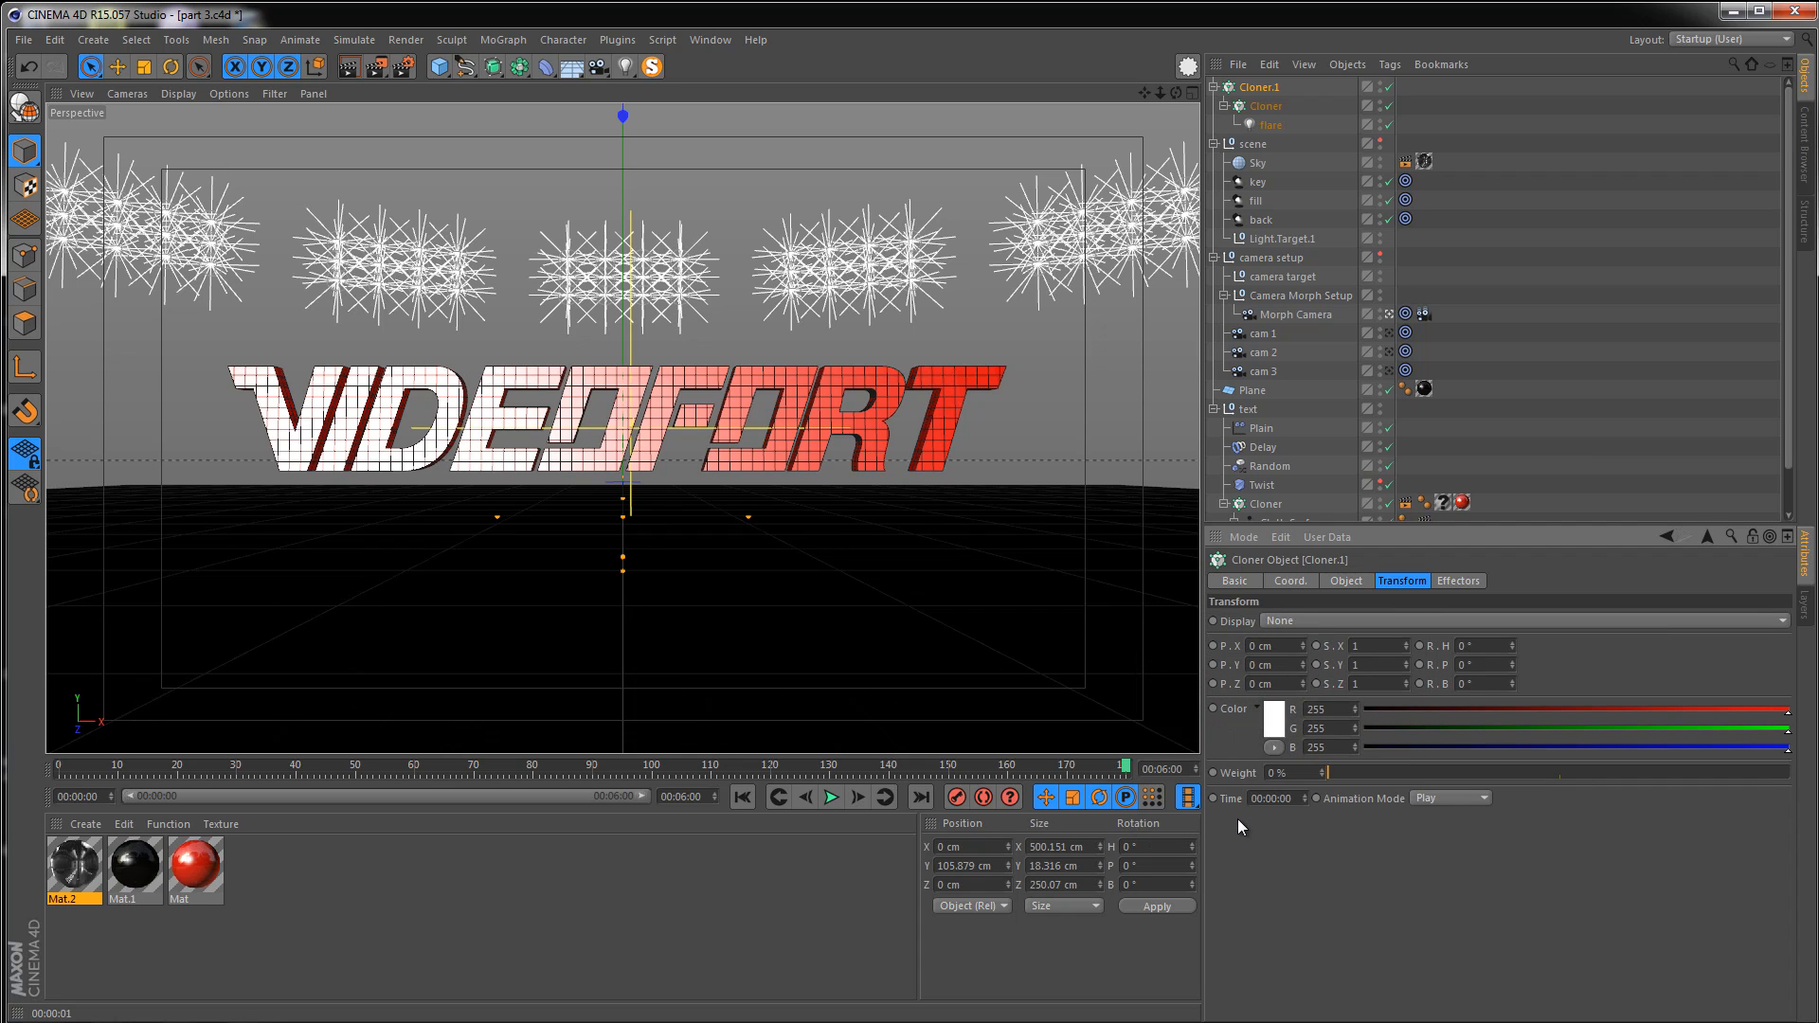
Increase the grid cloner's Y size to about 37.3 cm
click(1269, 107)
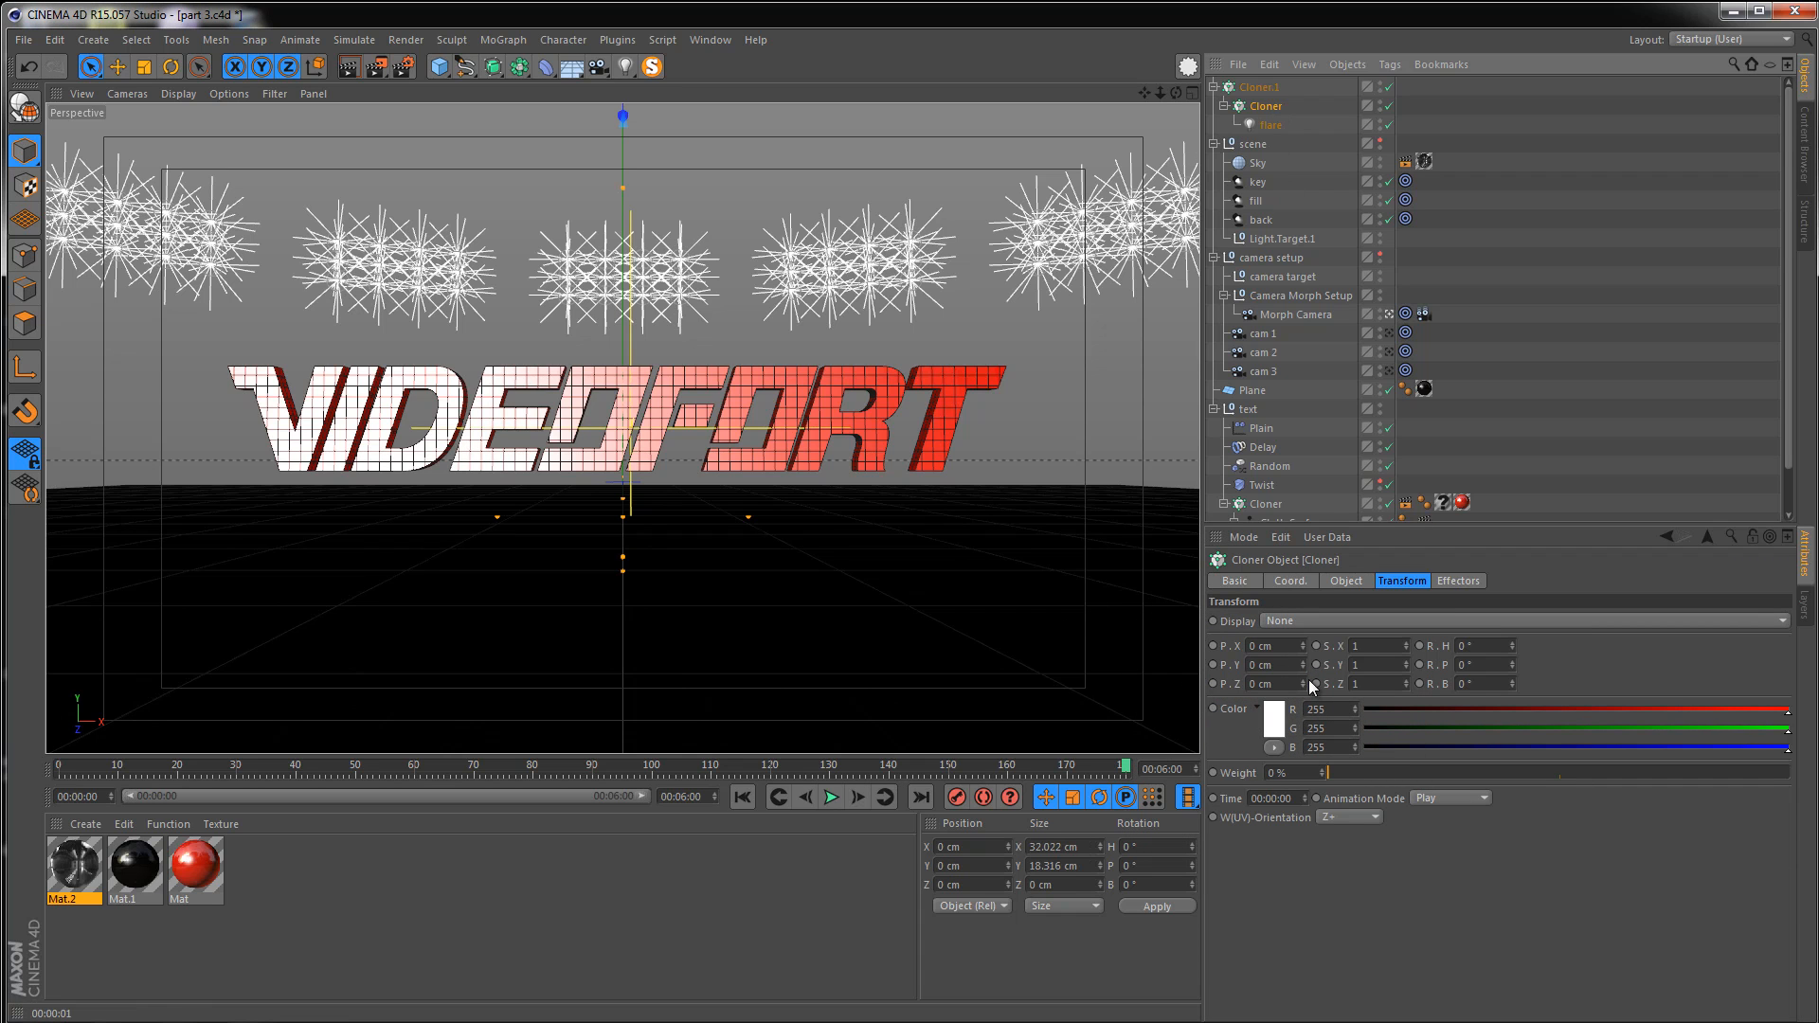
click(1349, 582)
drag(1381, 727, 1381, 725)
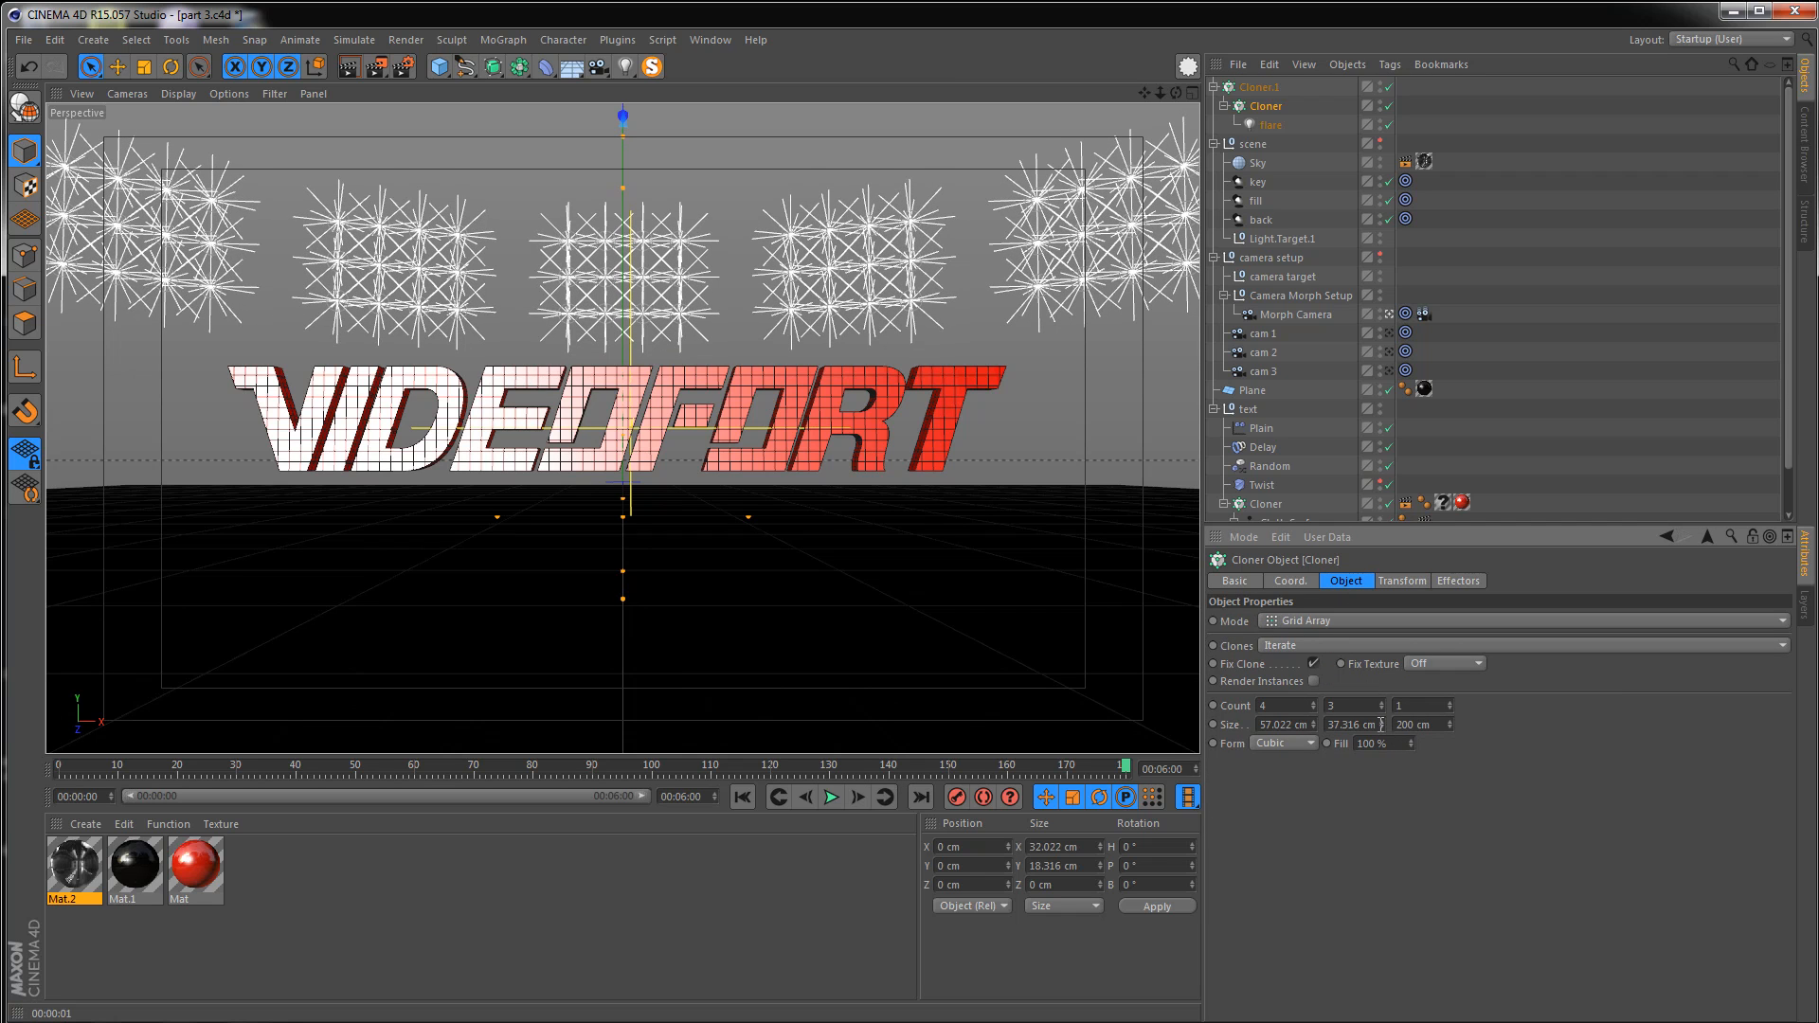
Render the view and compare it with the reference render video
click(356, 70)
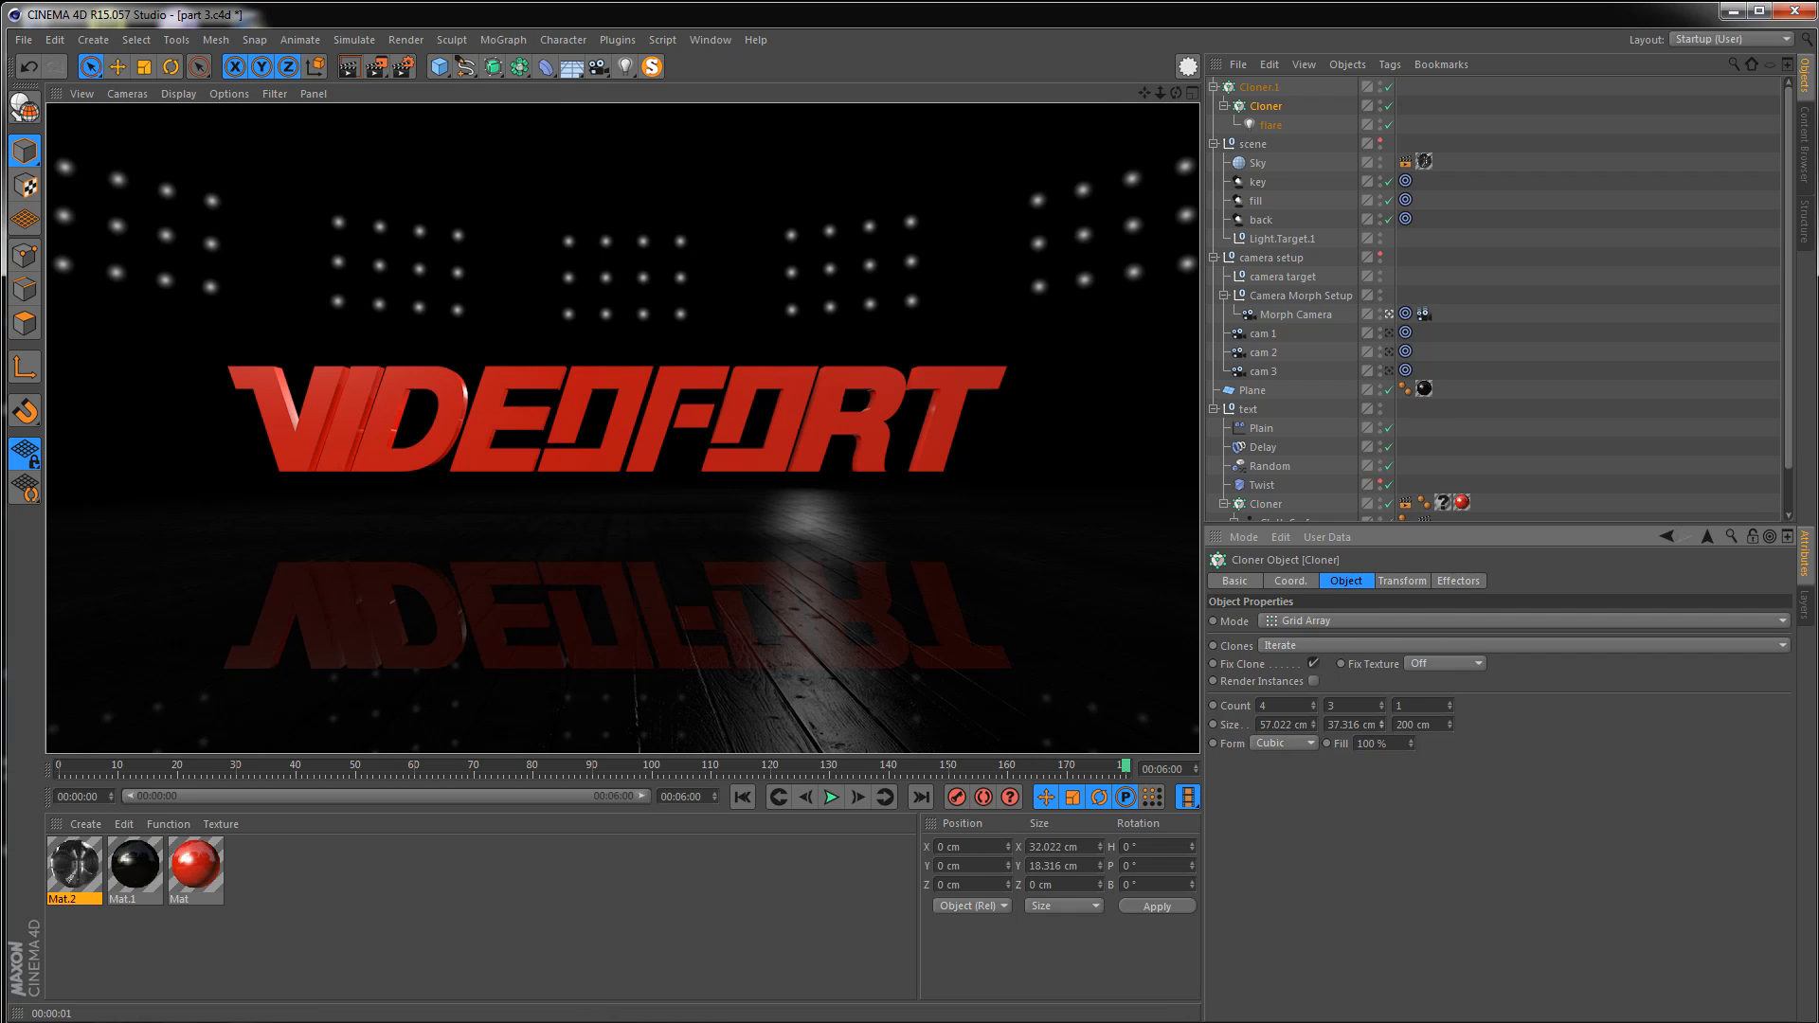
click(427, 1022)
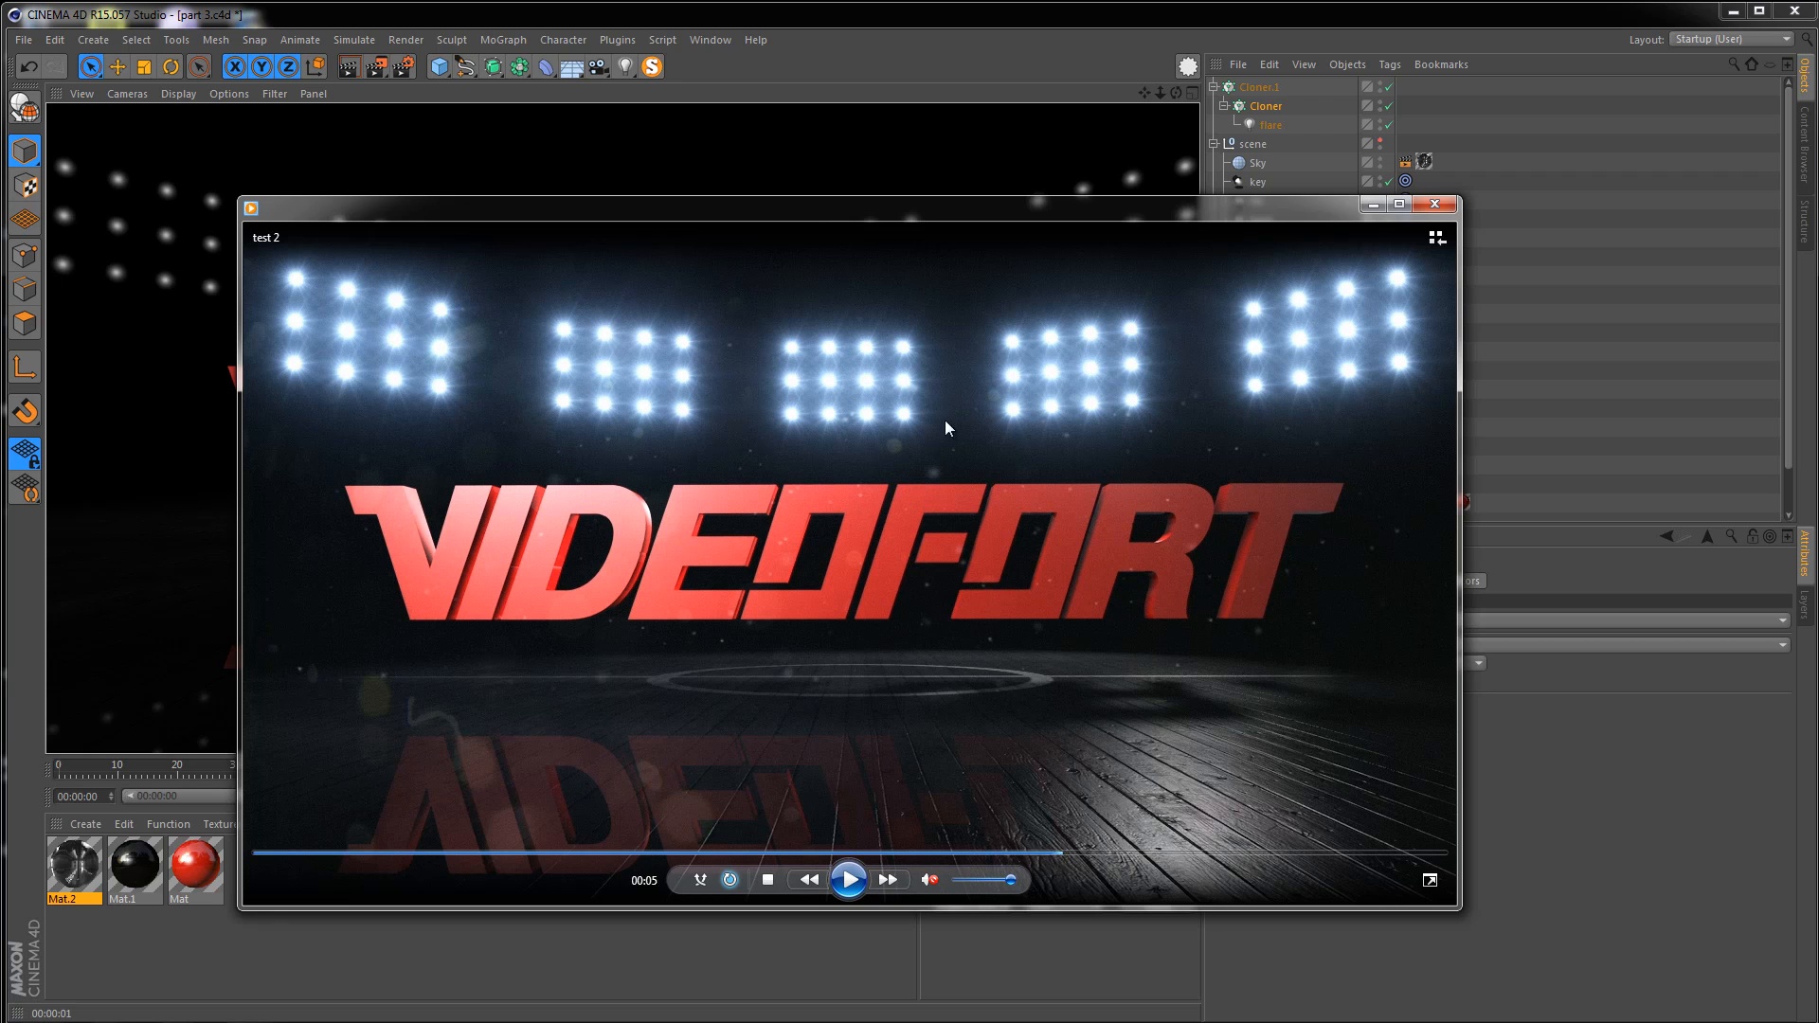
click(1373, 203)
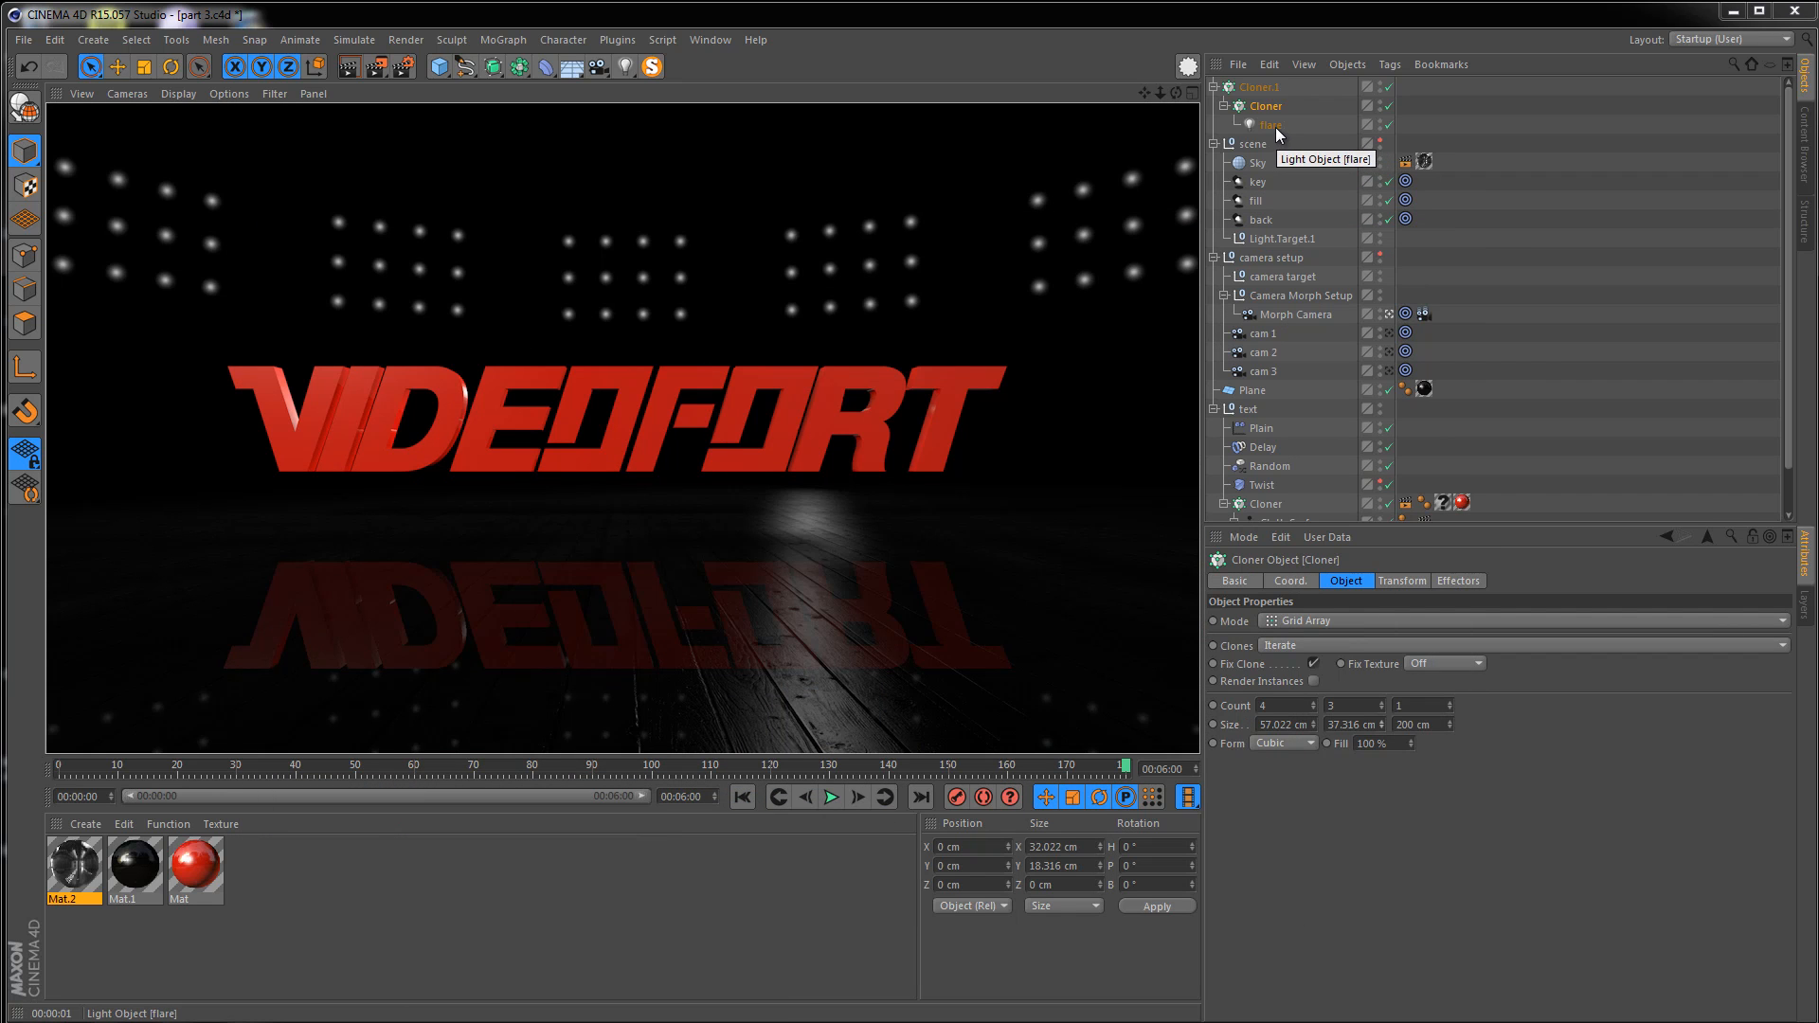
Set the flare light's visible-light outer distance to 10 cm and render the view
click(1265, 127)
click(1437, 580)
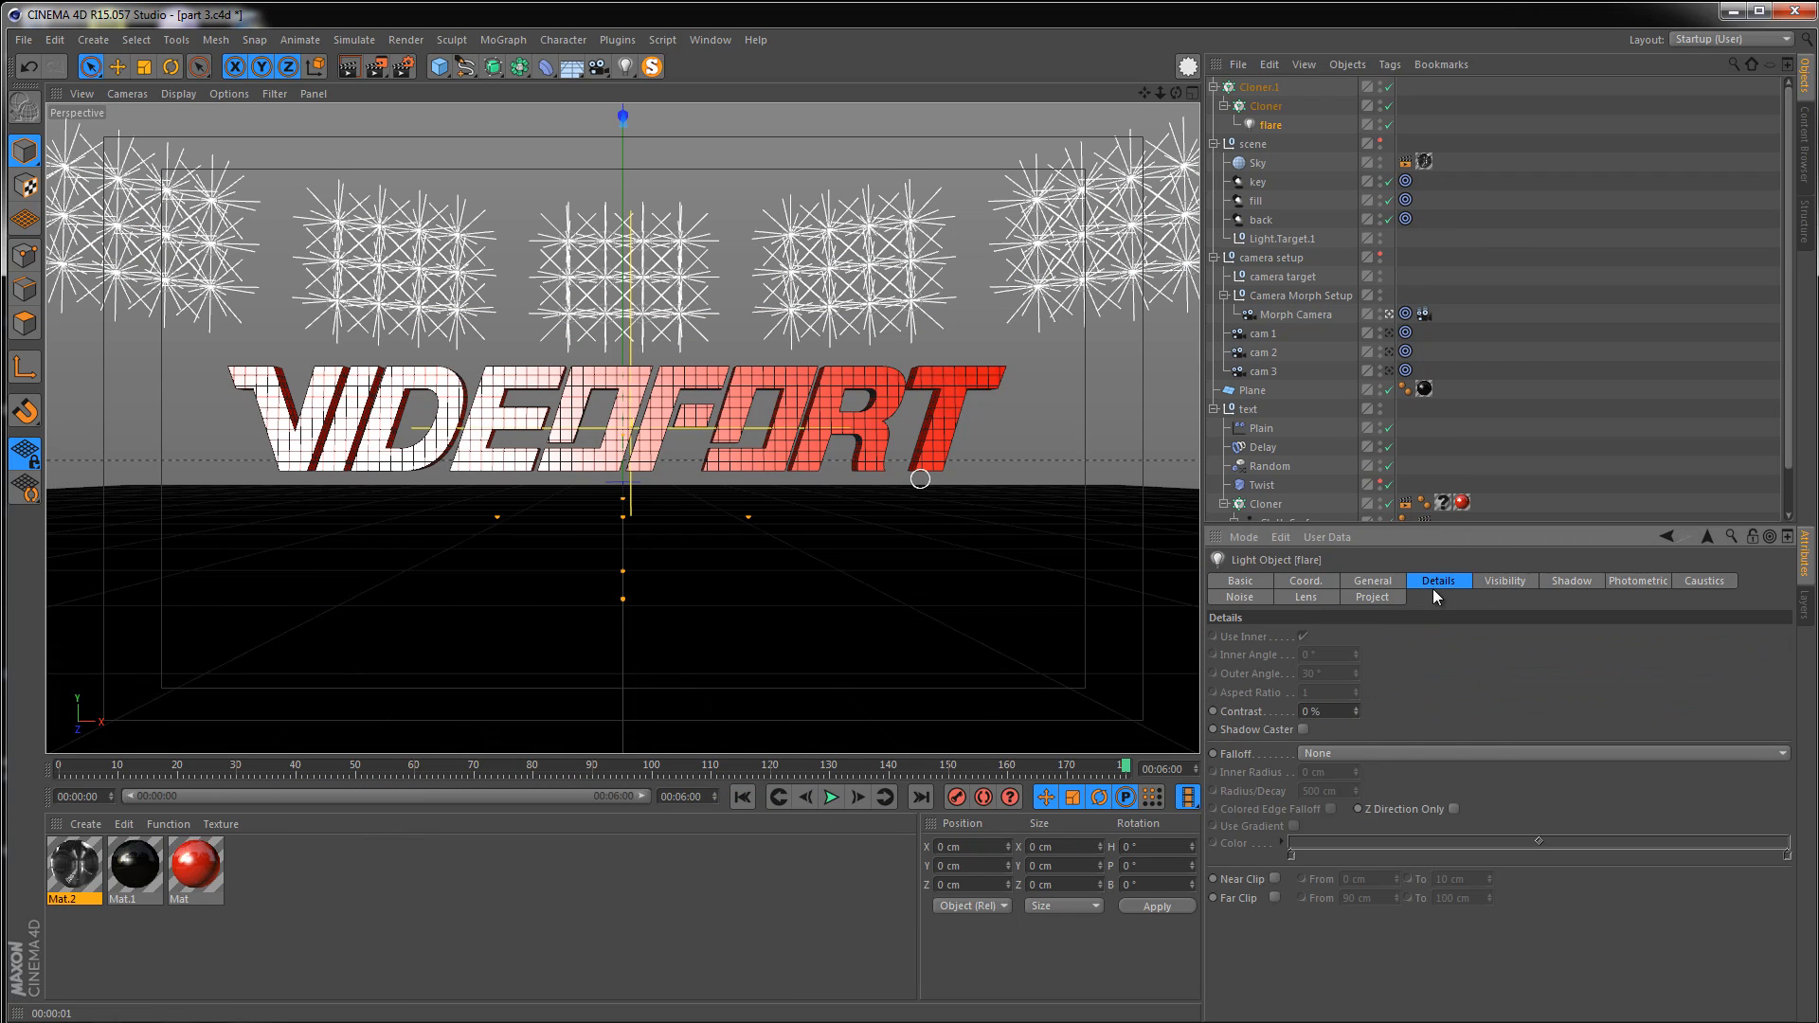
click(1502, 581)
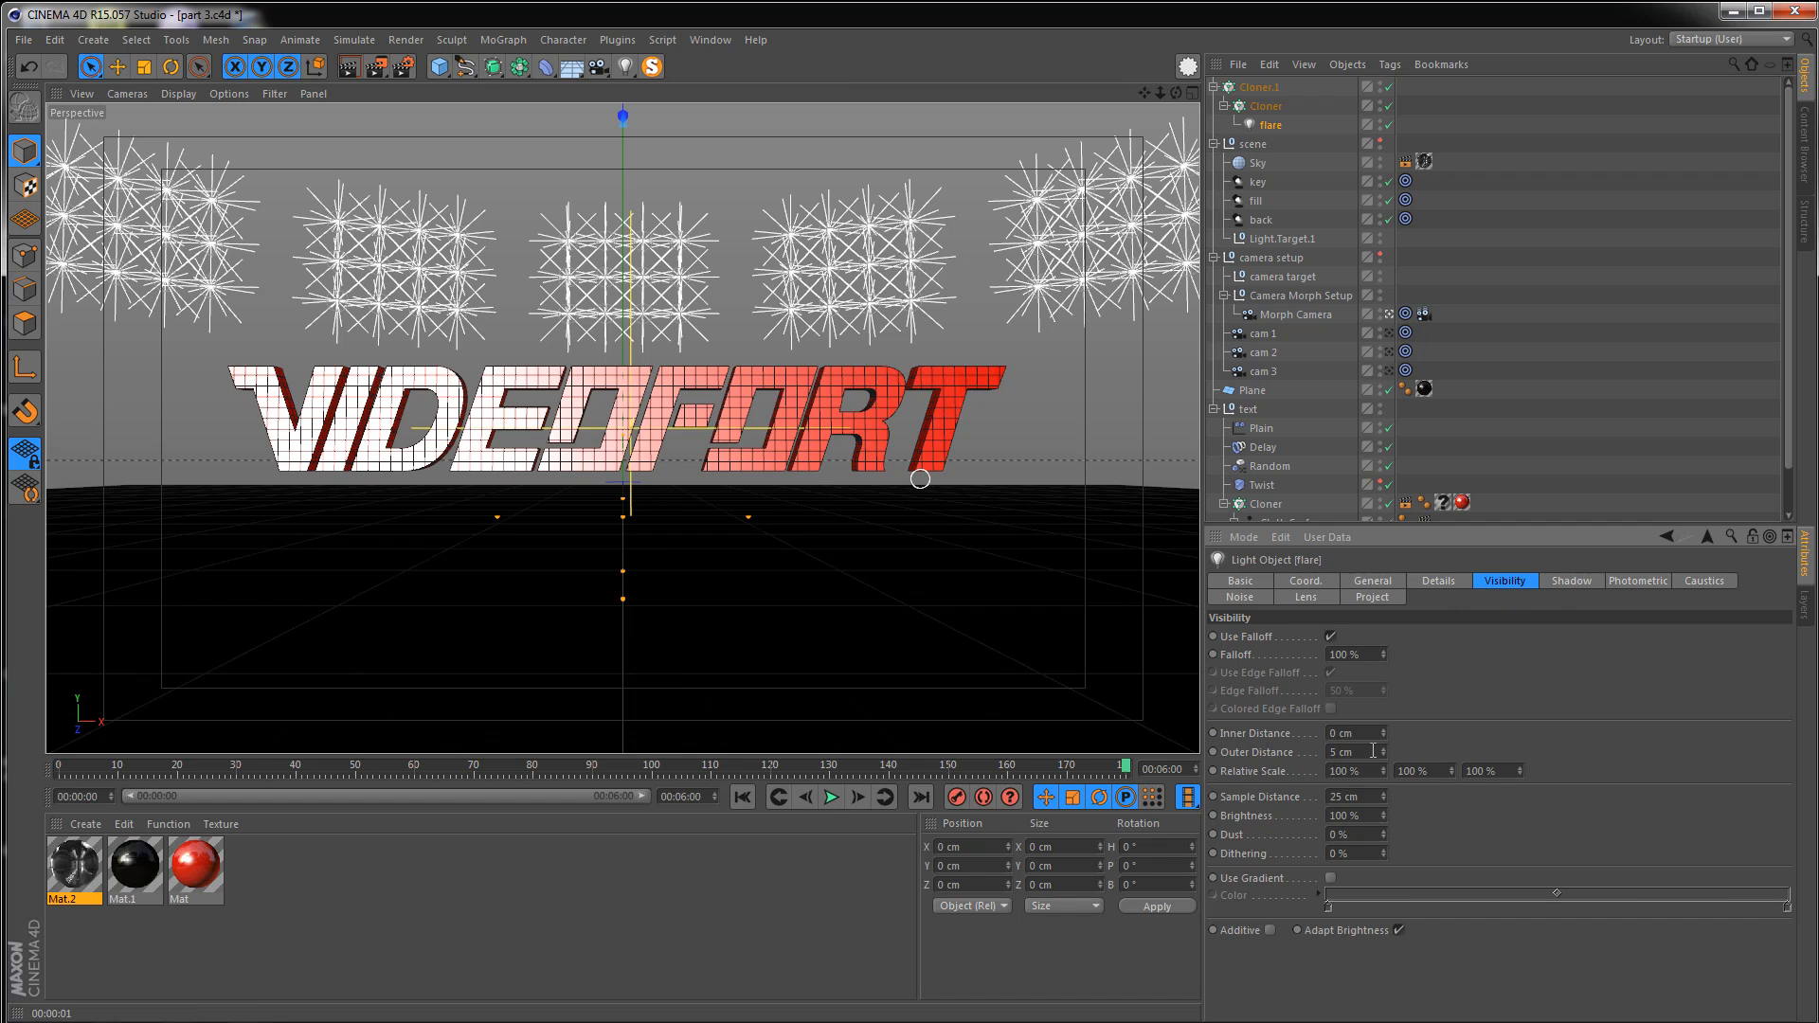
double_click(1372, 750)
text(20)
click(345, 67)
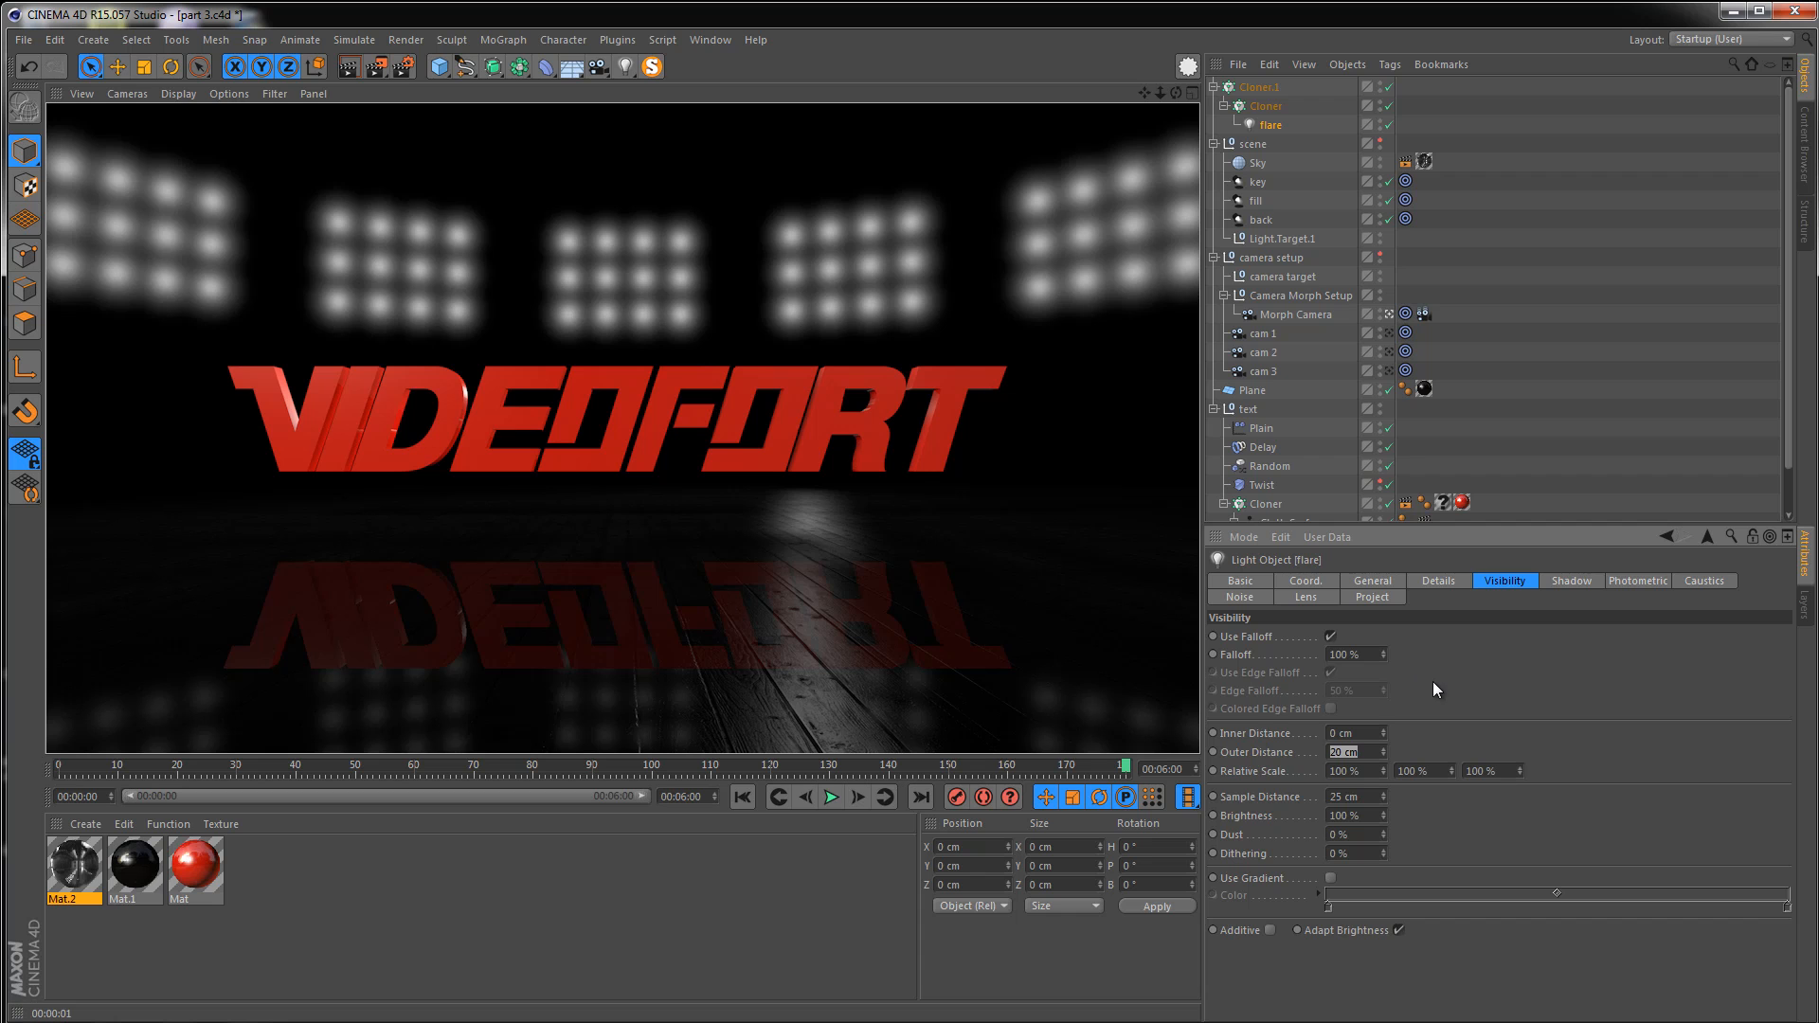
text(10)
key(Return)
click(352, 69)
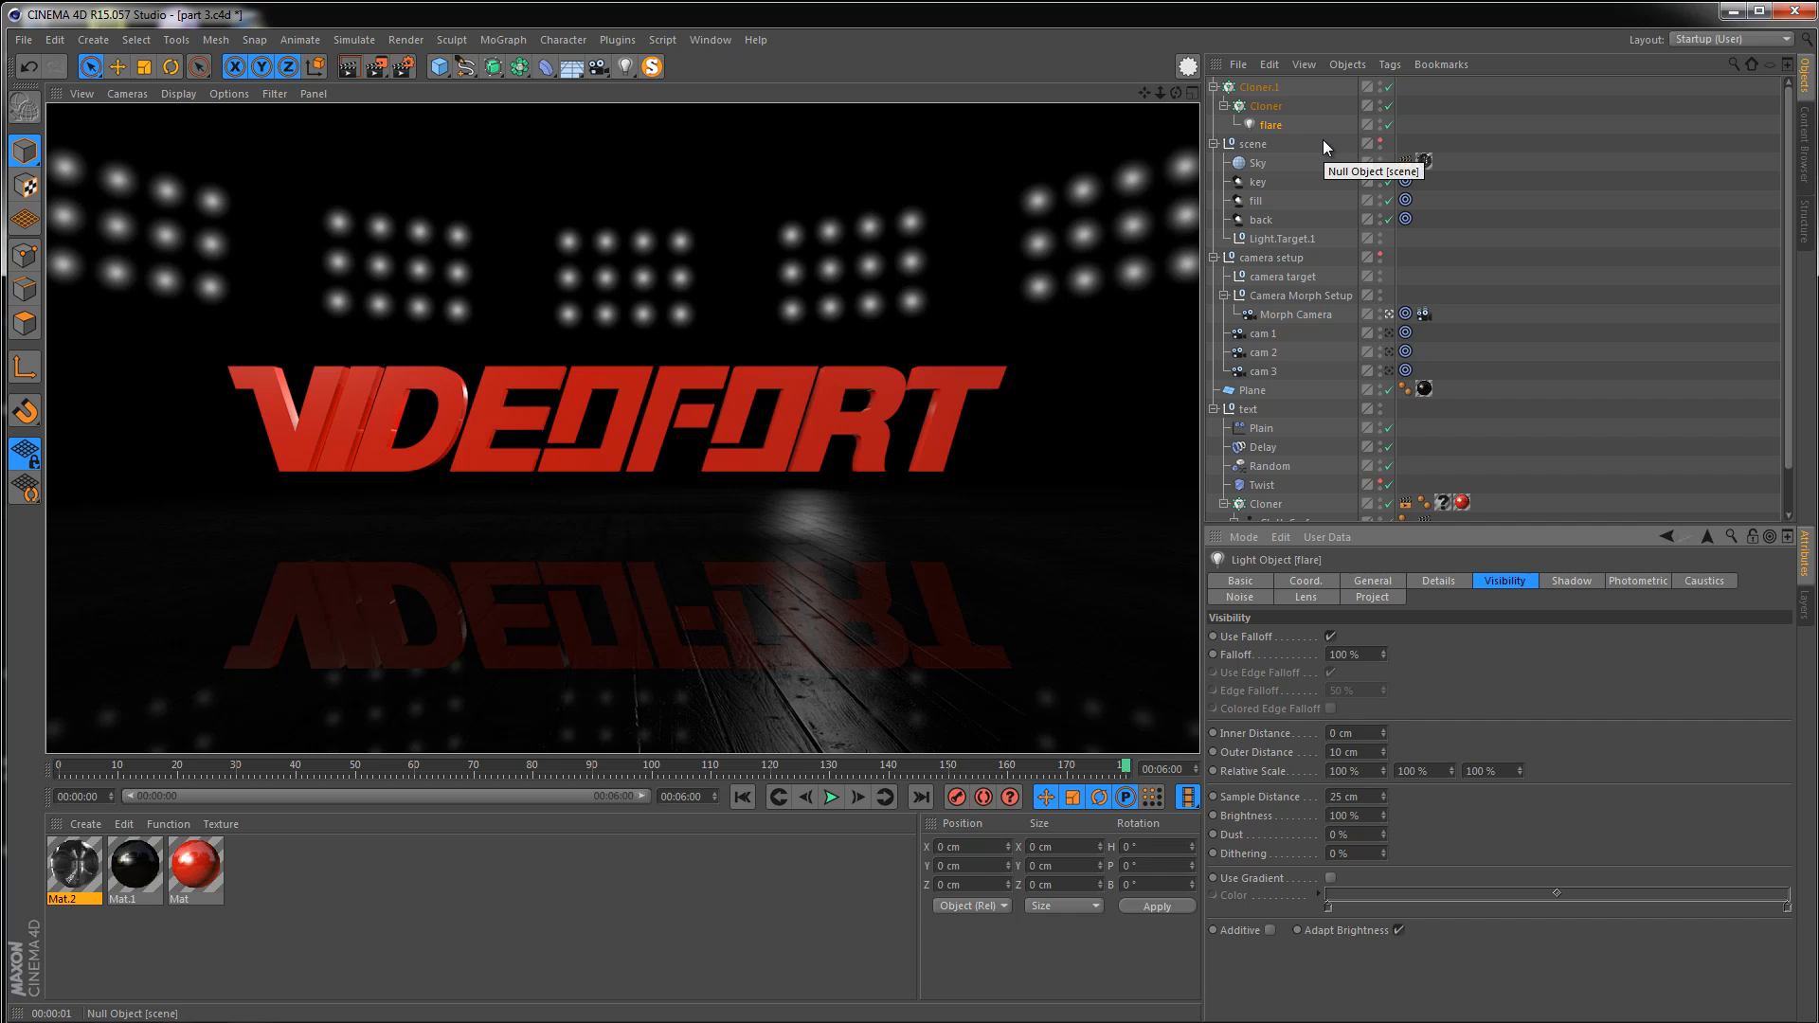
Set the flare light's intensity to 0% and render the view
click(1270, 106)
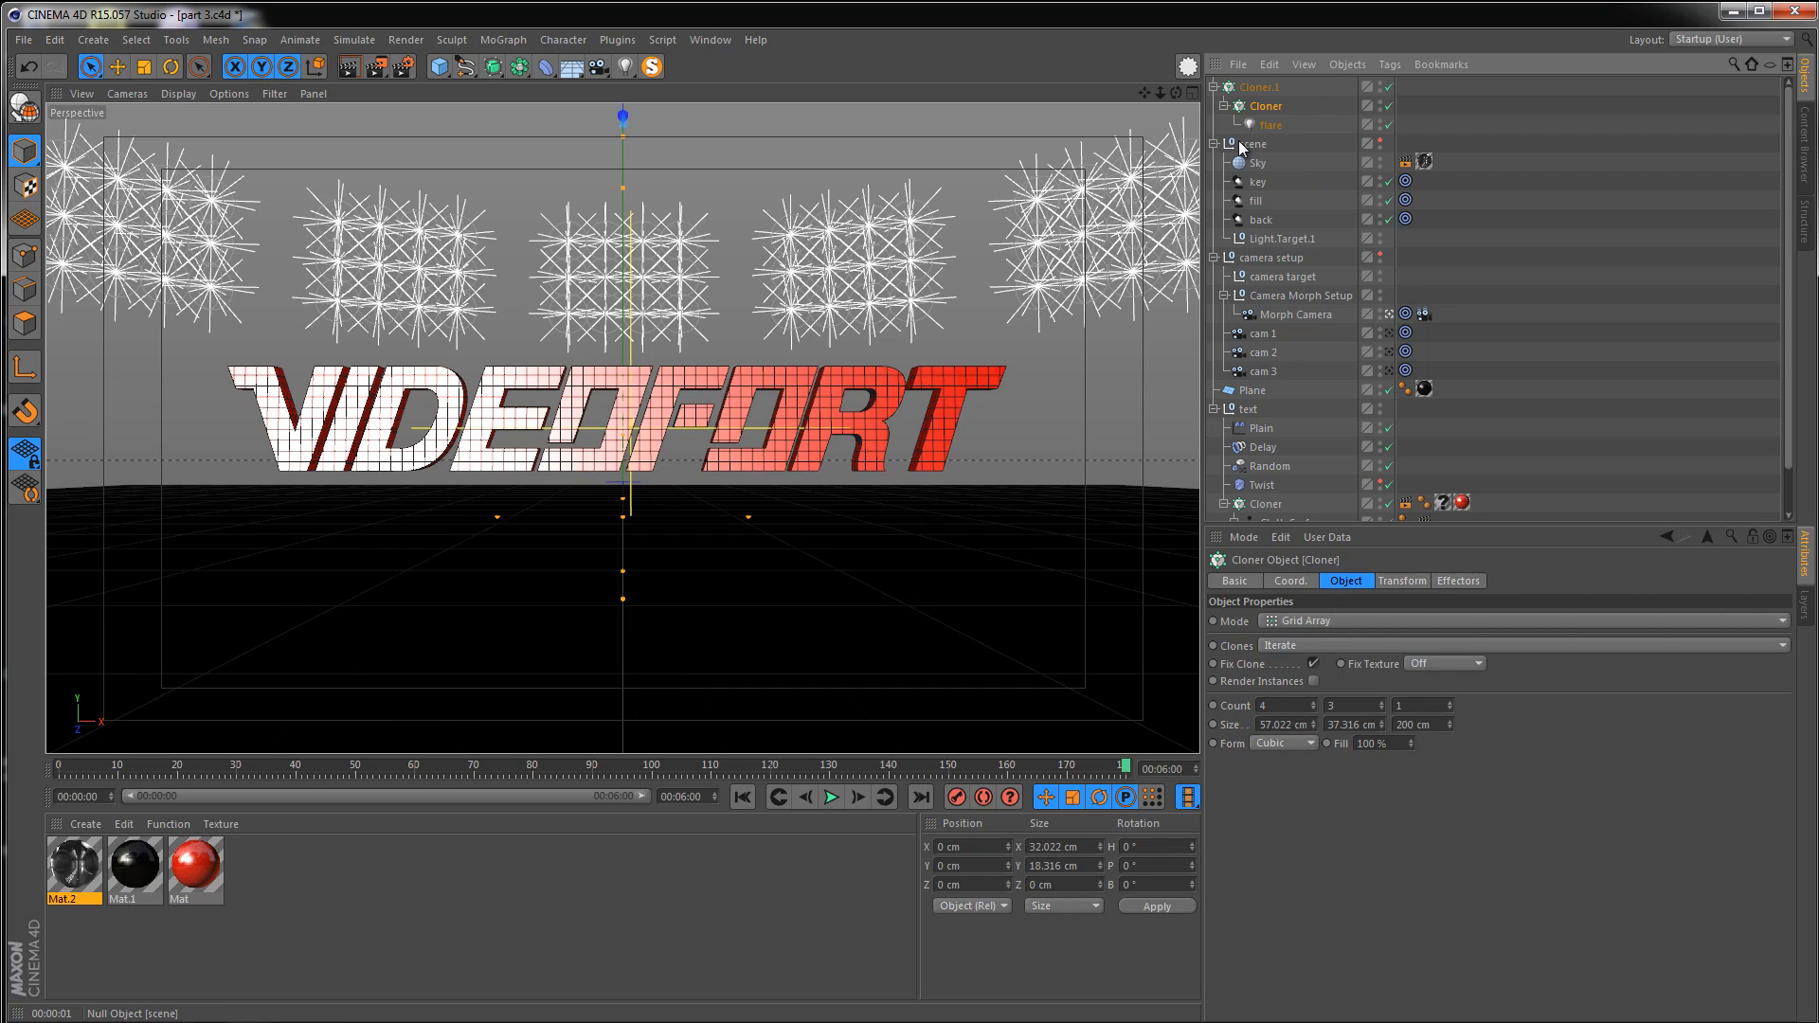
click(1258, 87)
click(1266, 125)
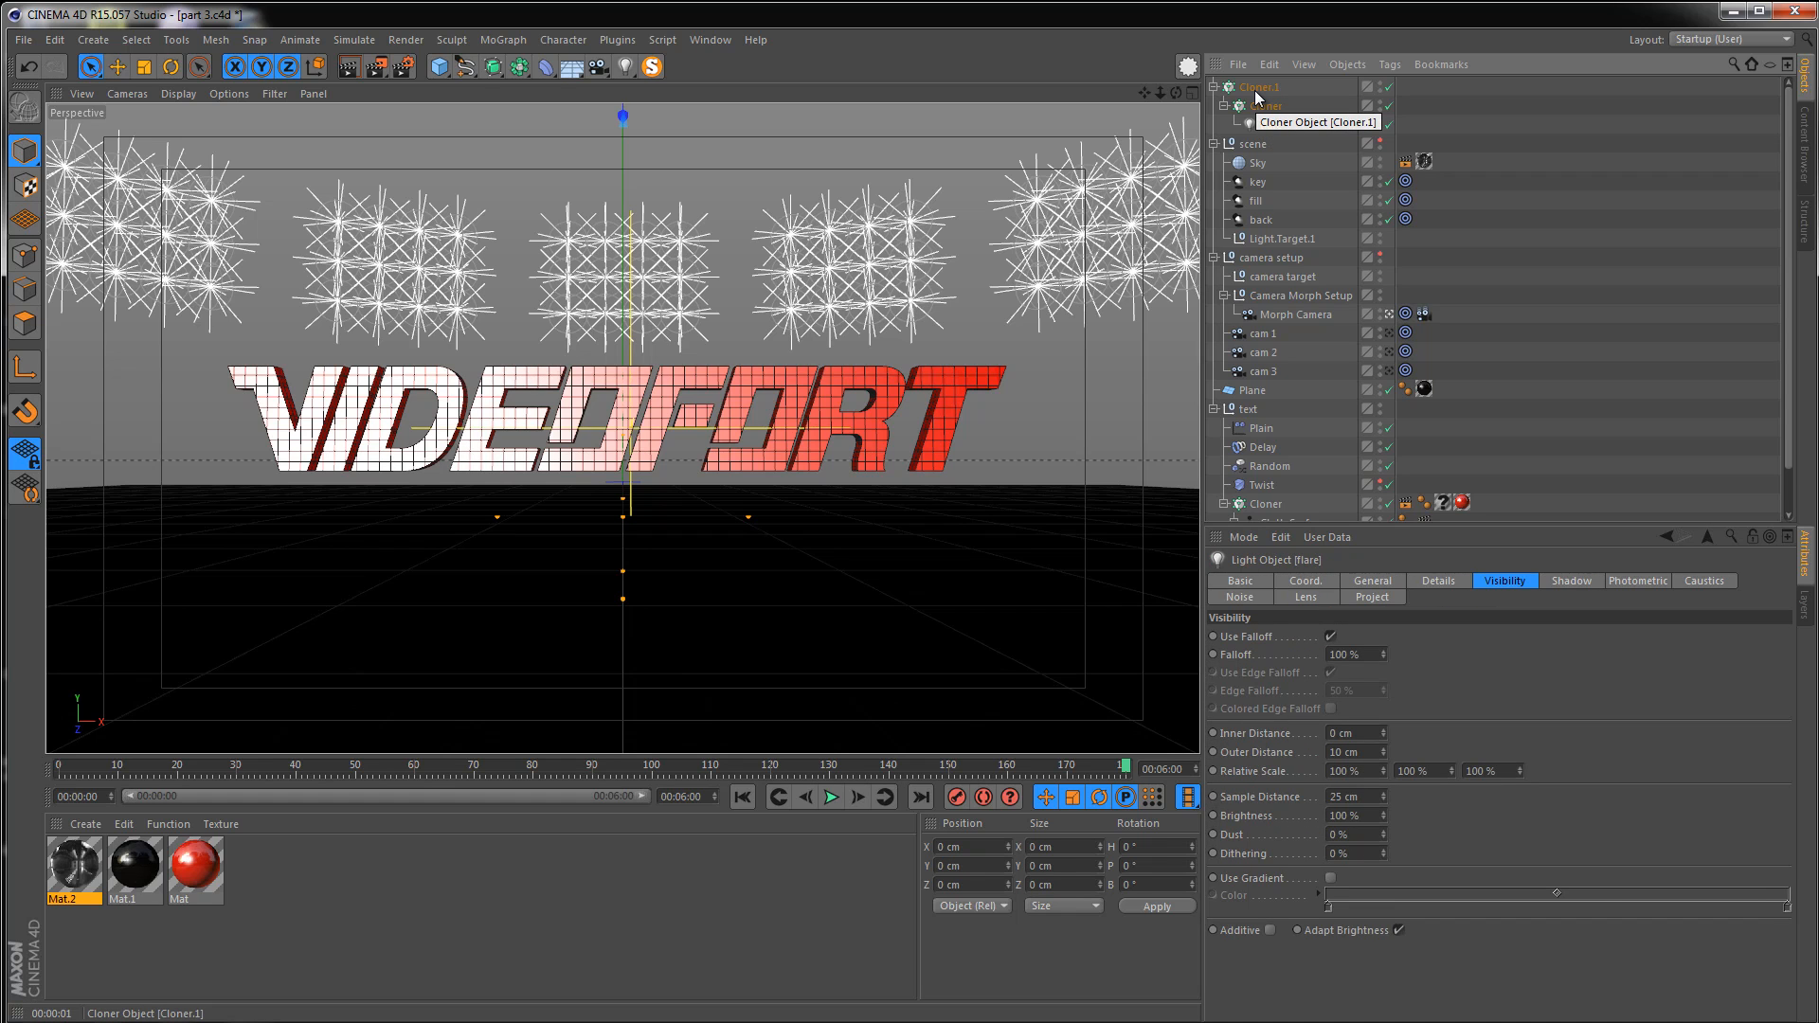
click(1292, 93)
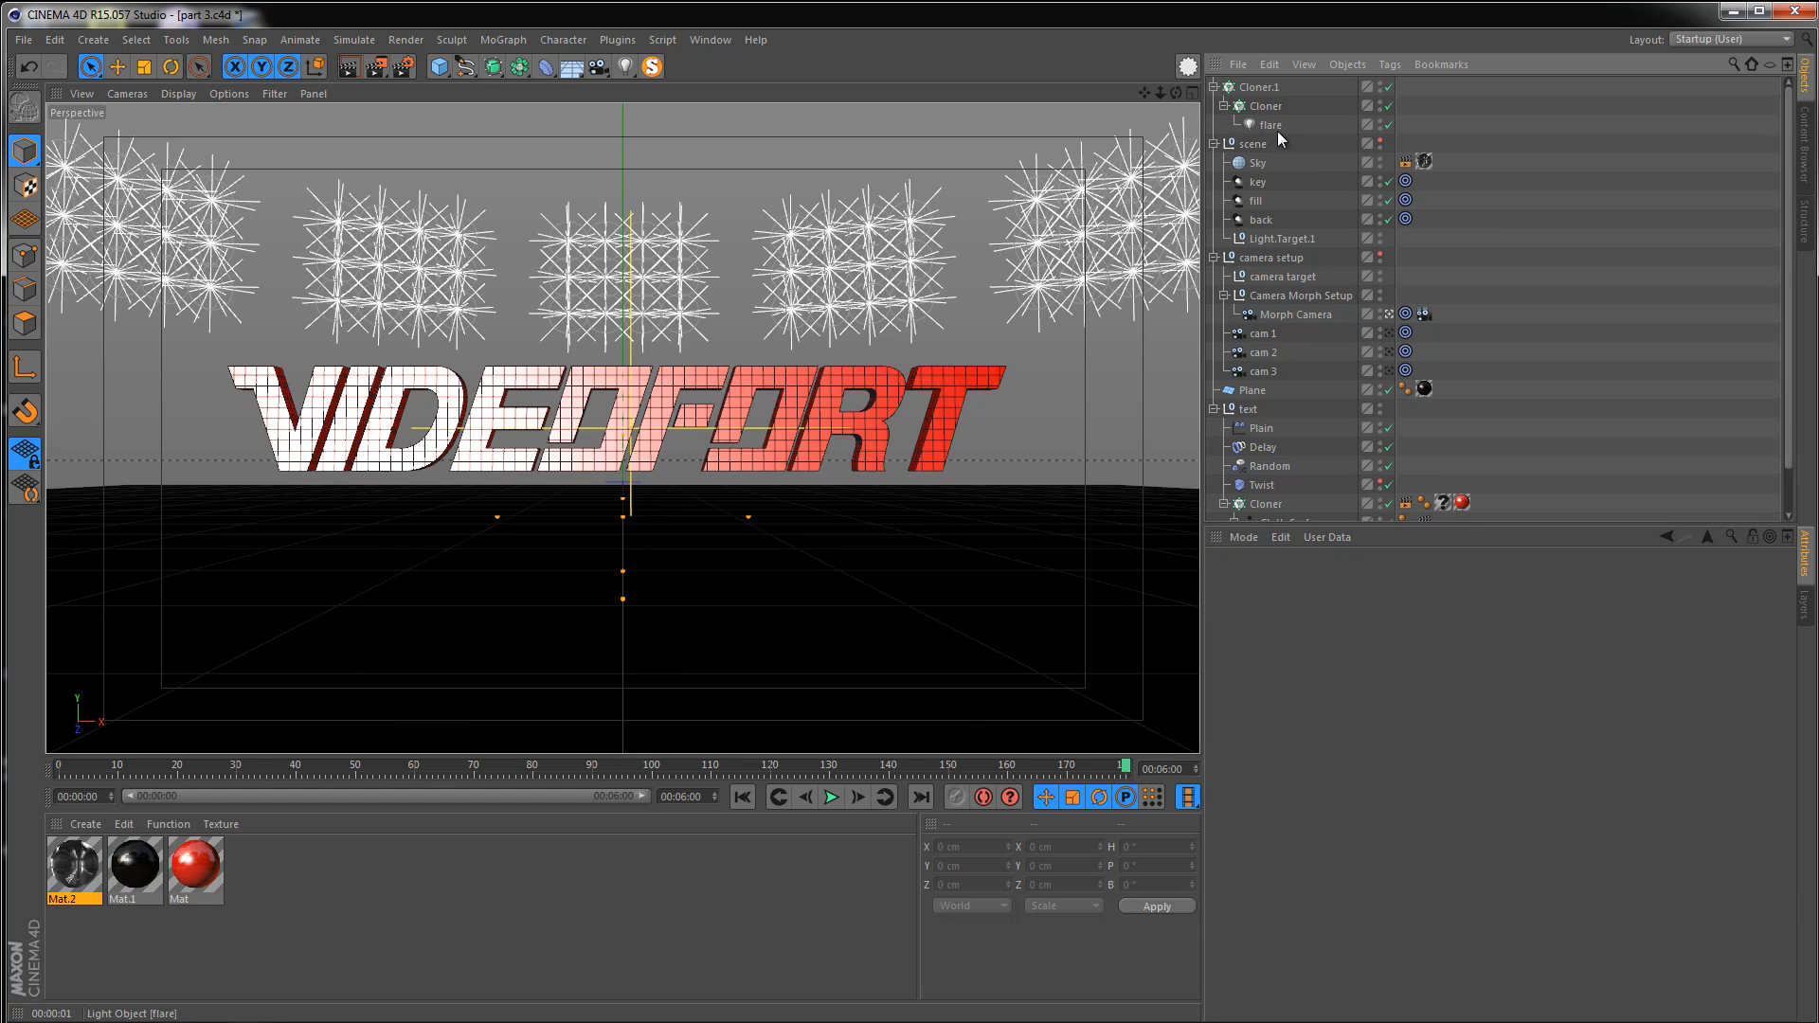
click(1271, 124)
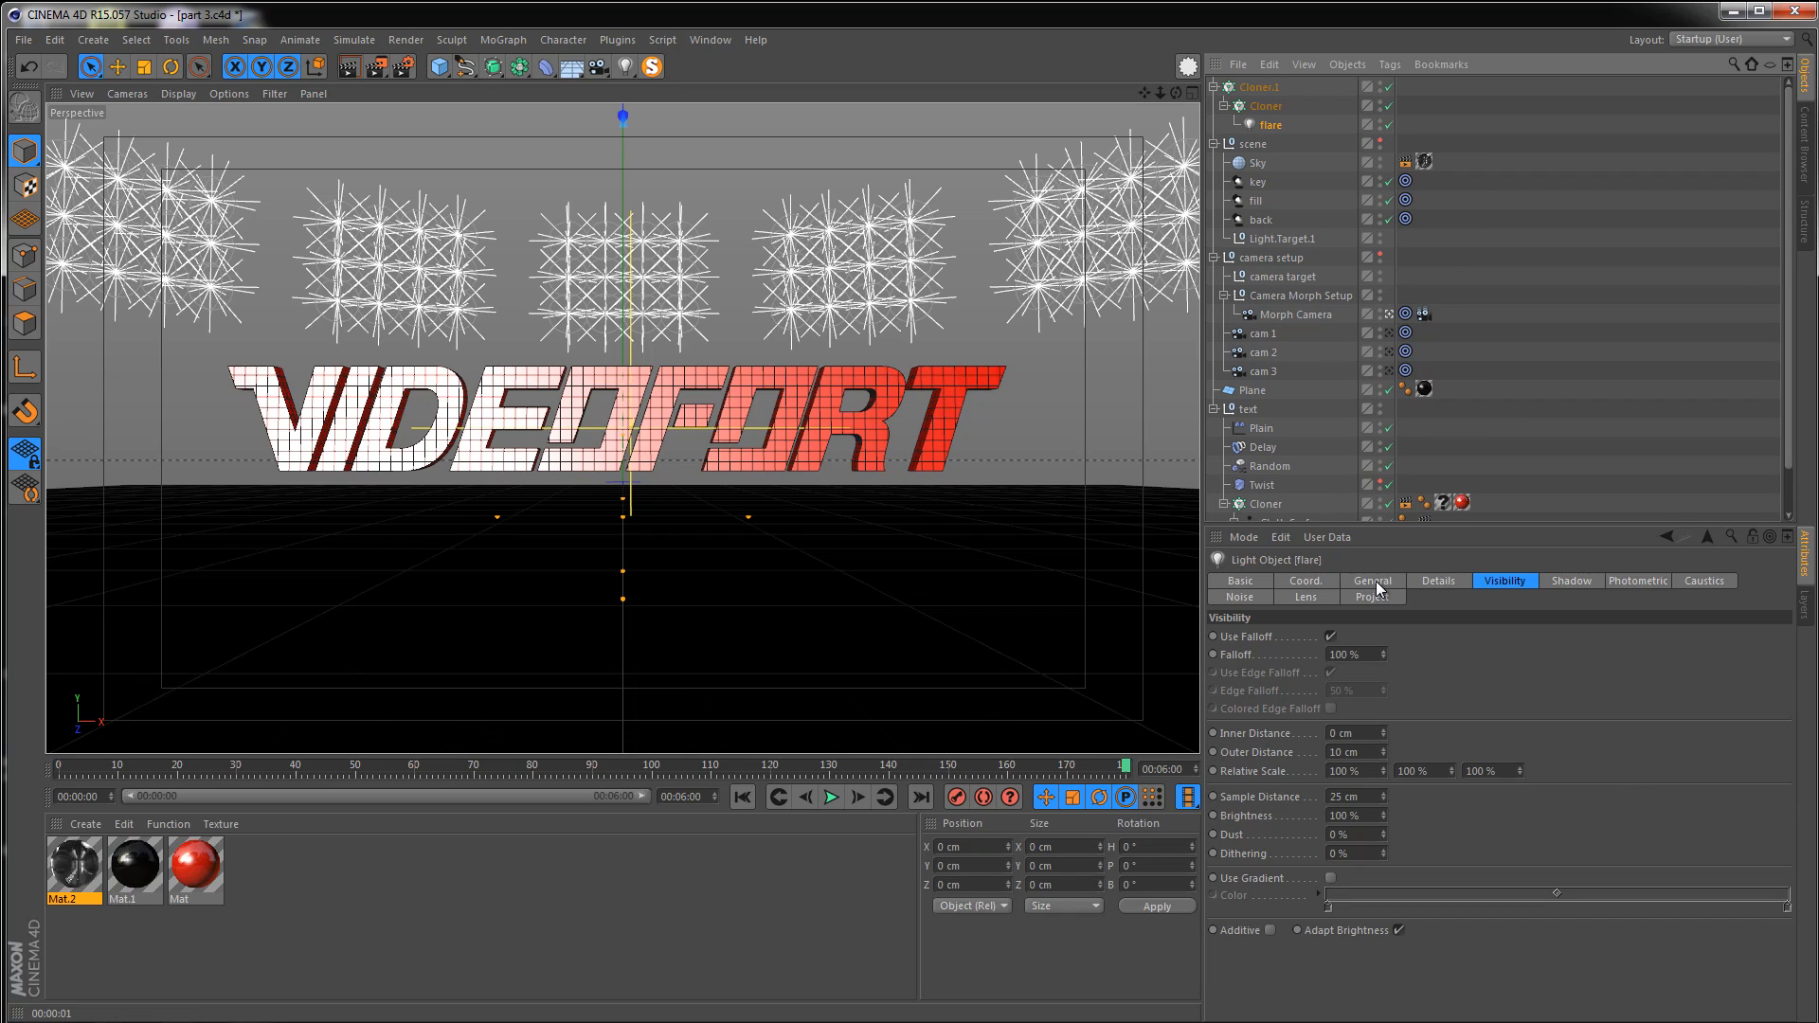
click(1375, 583)
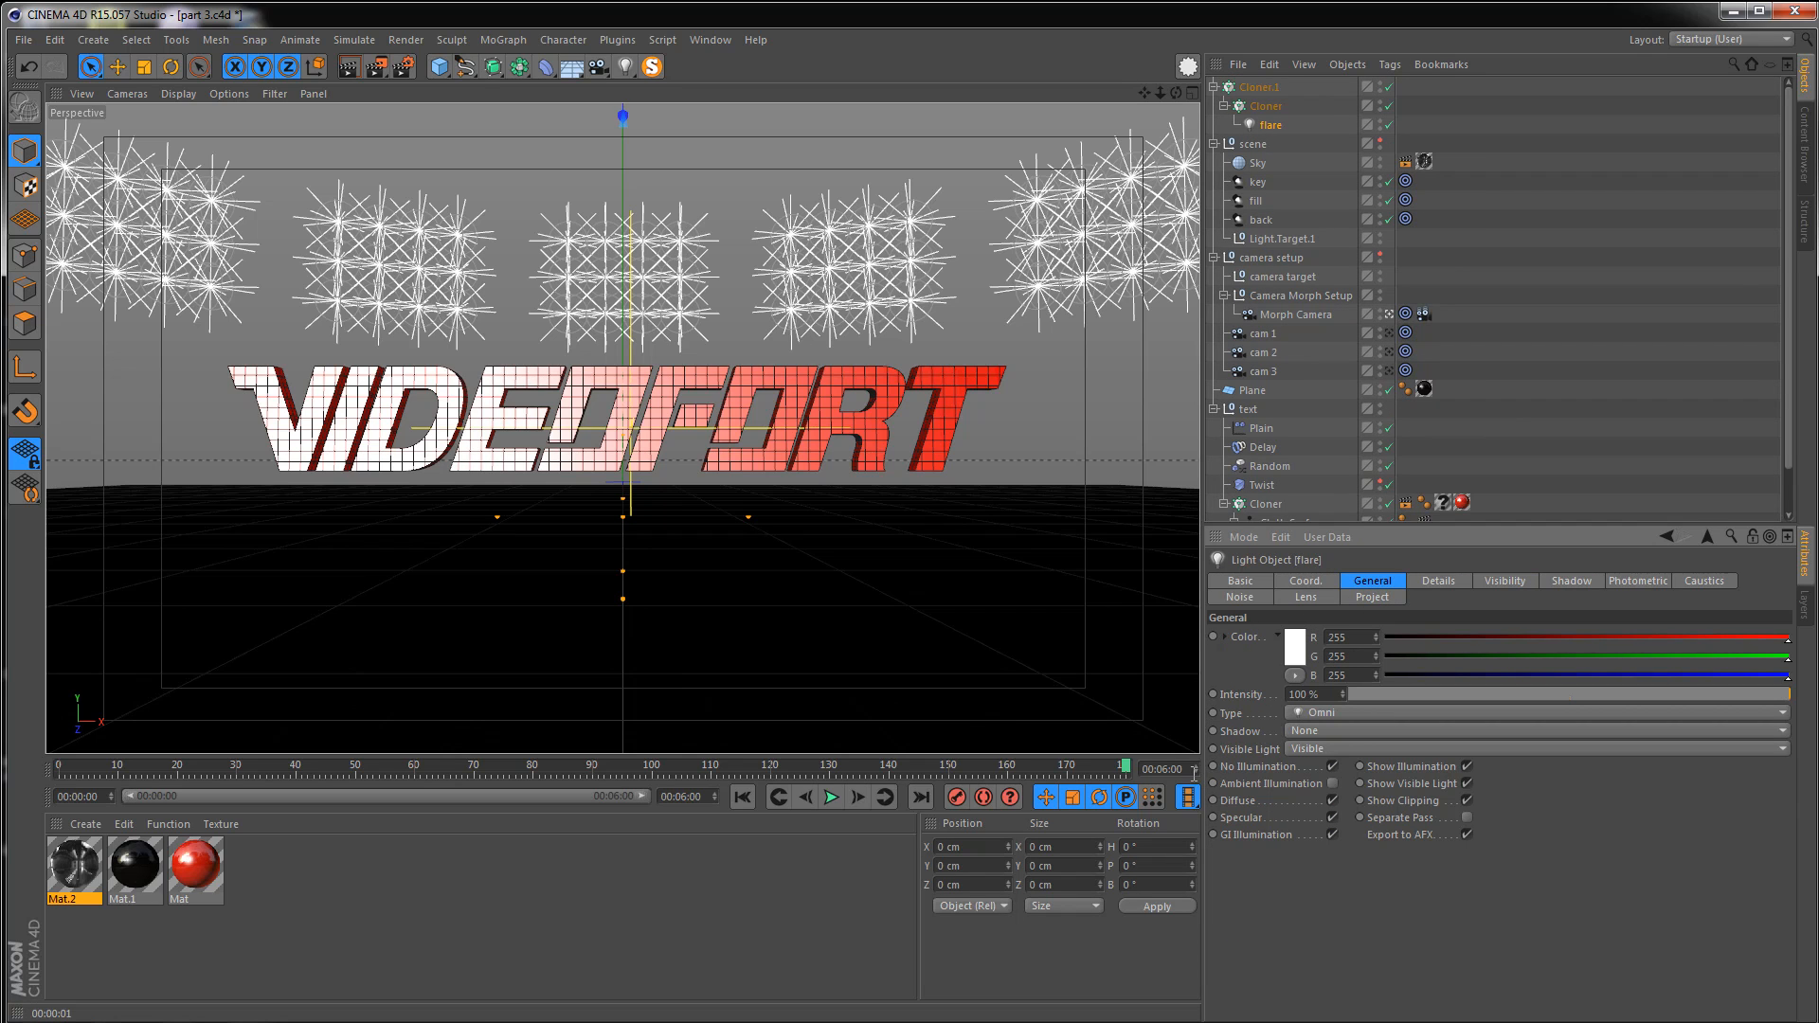
click(1332, 767)
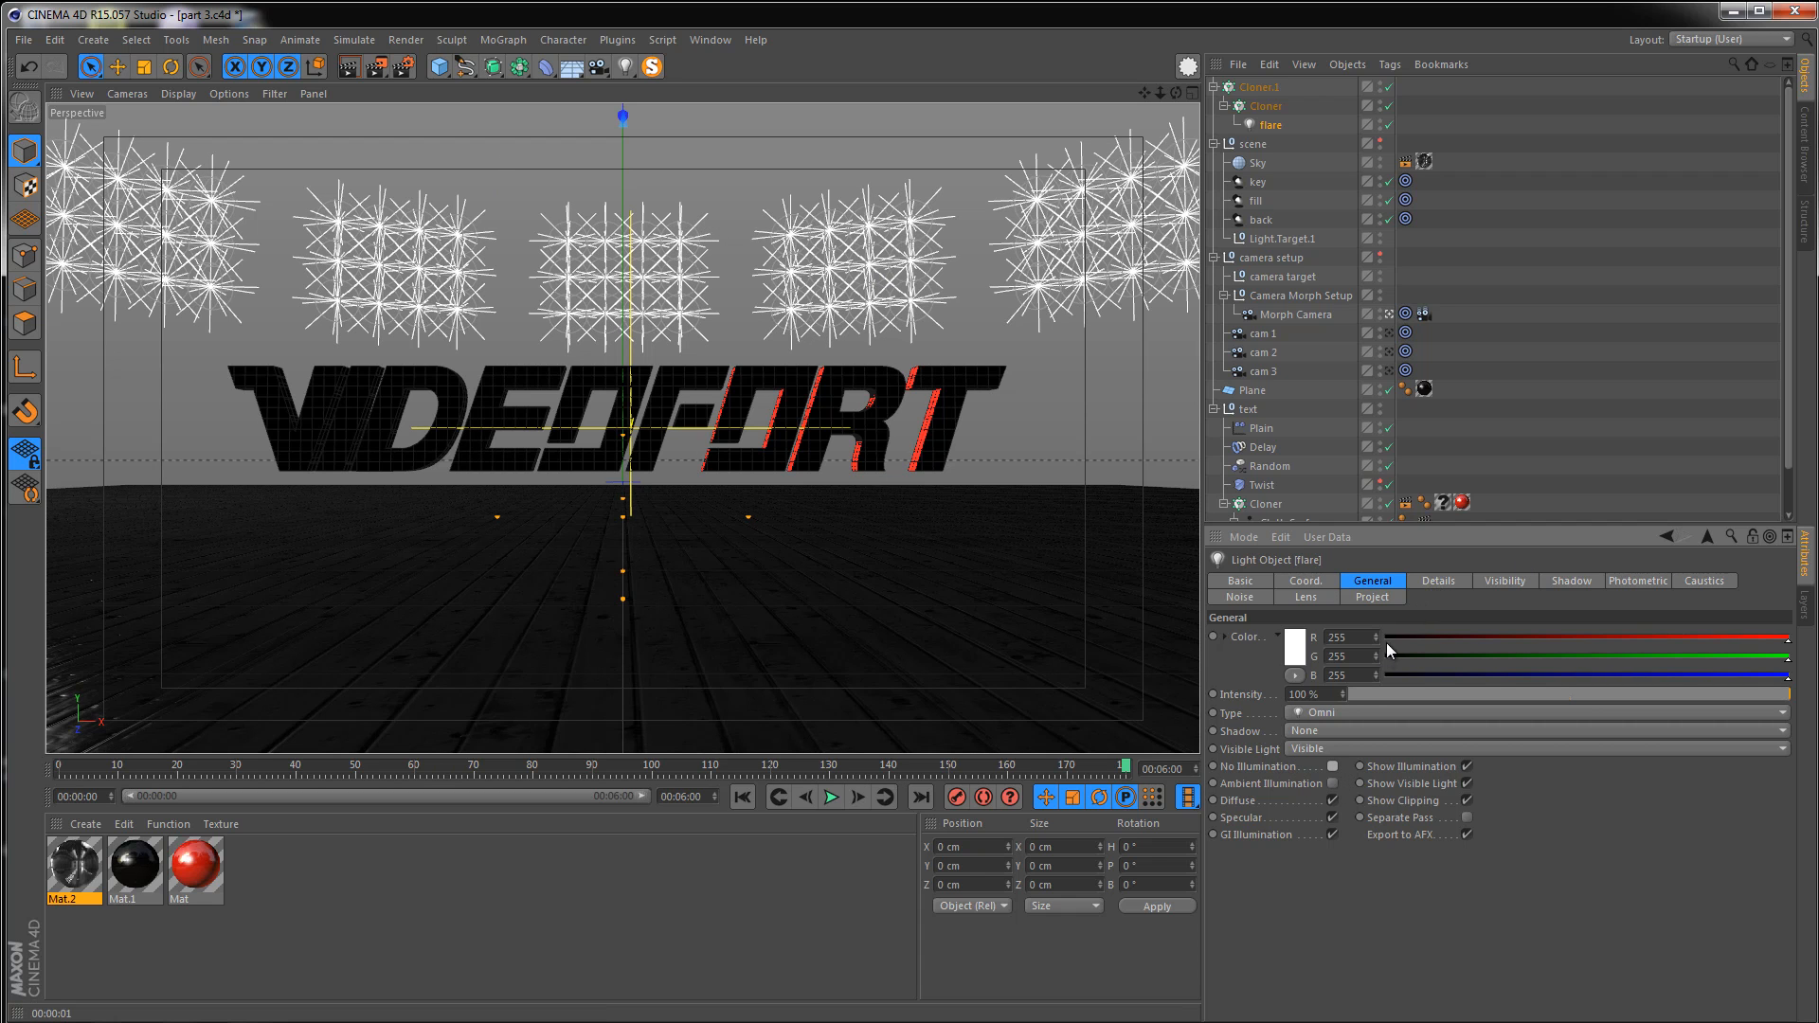
drag(1396, 696, 1333, 697)
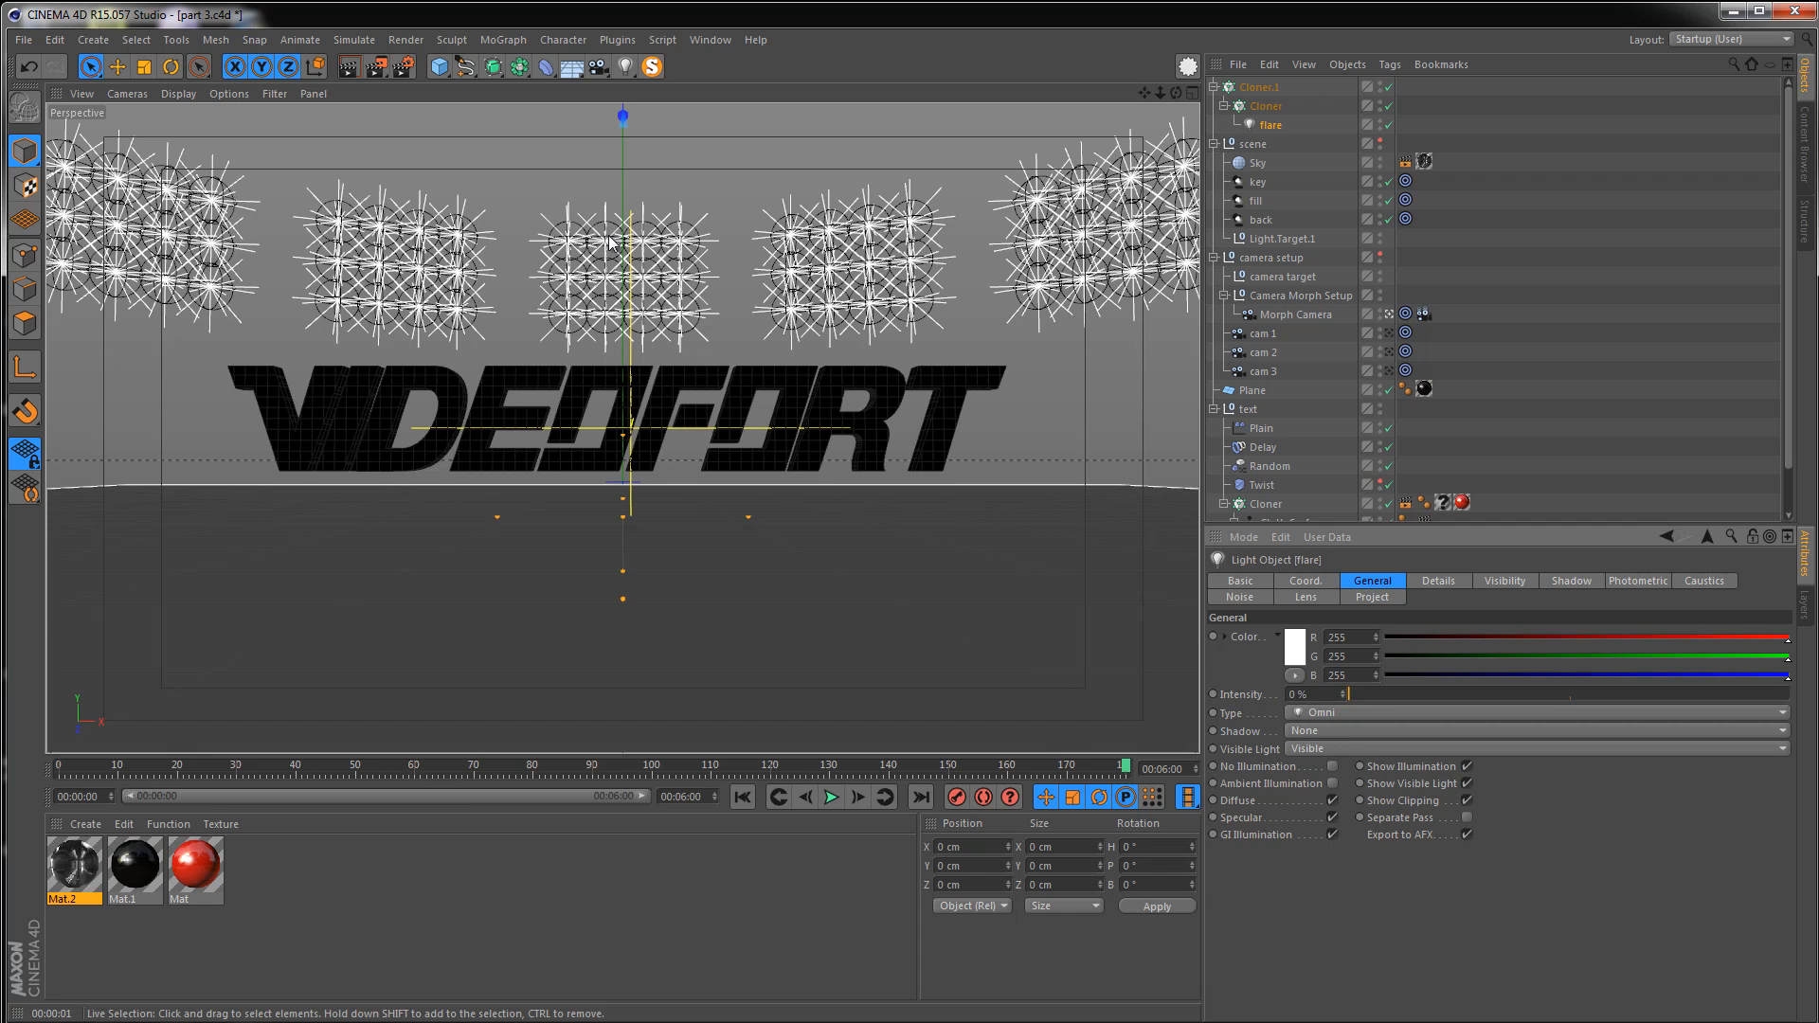
click(343, 68)
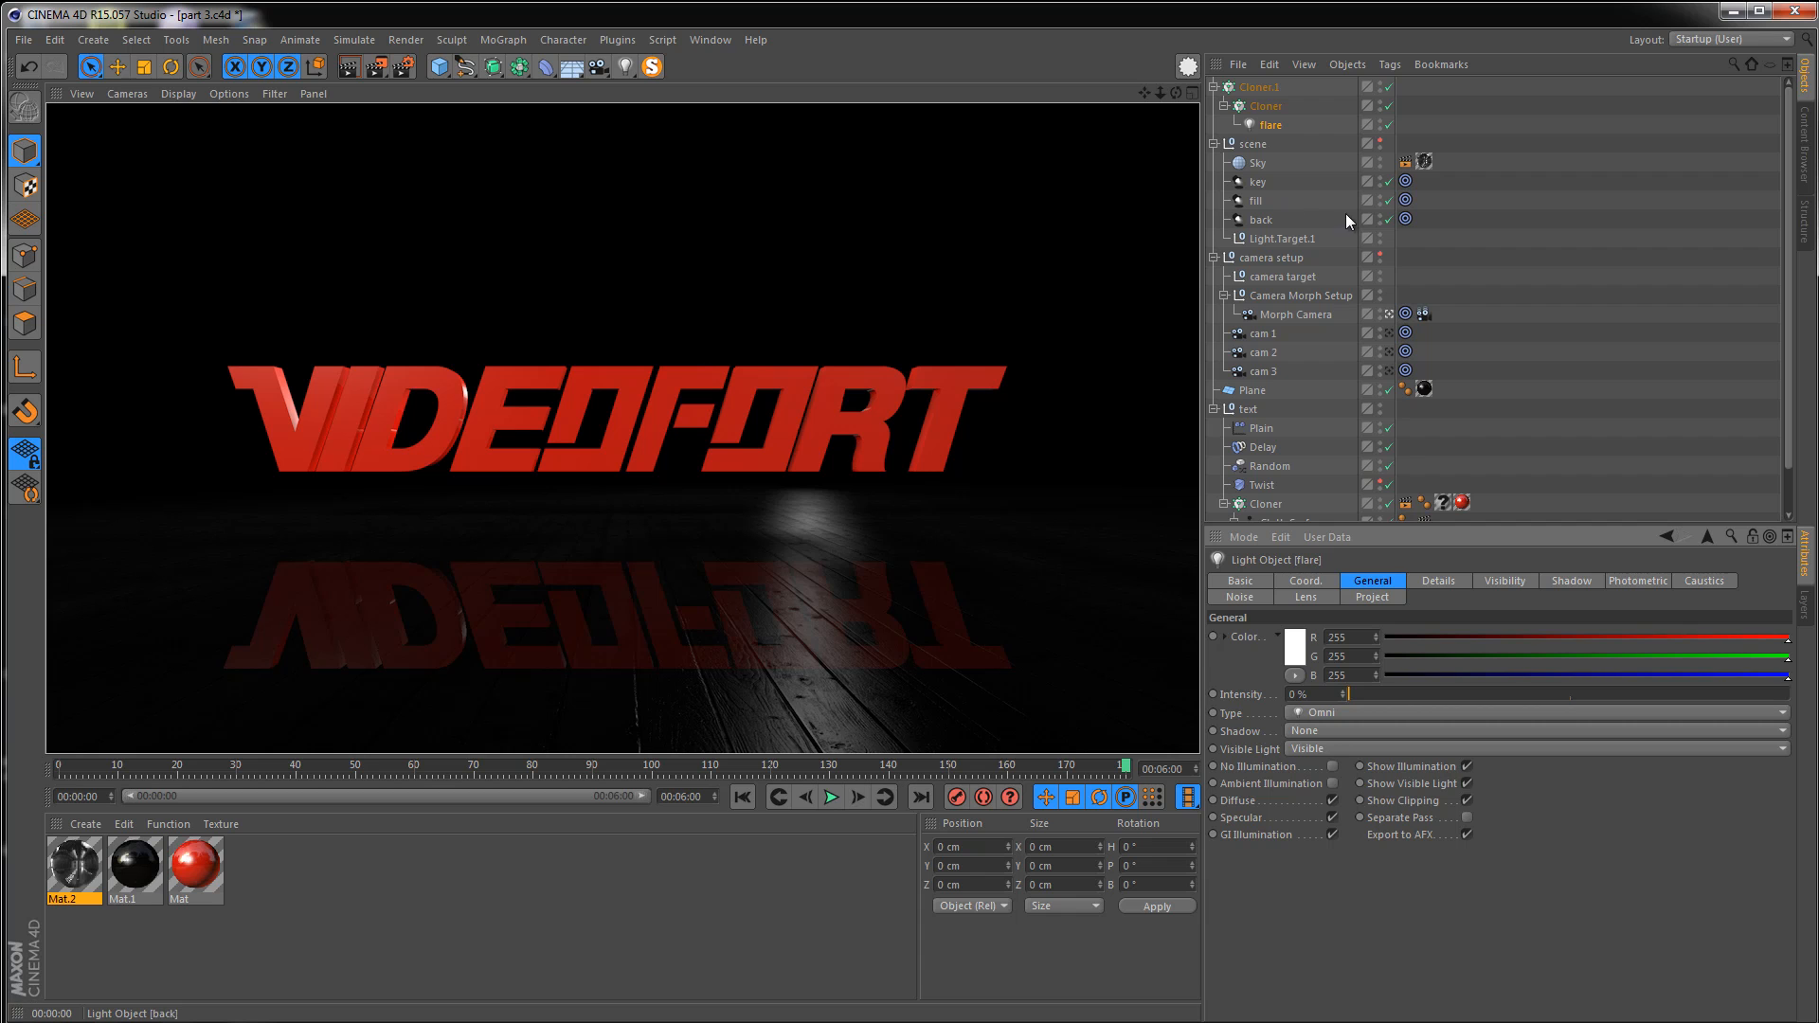
Convert the radial cloner into a static copy with Current State to Object
click(1245, 91)
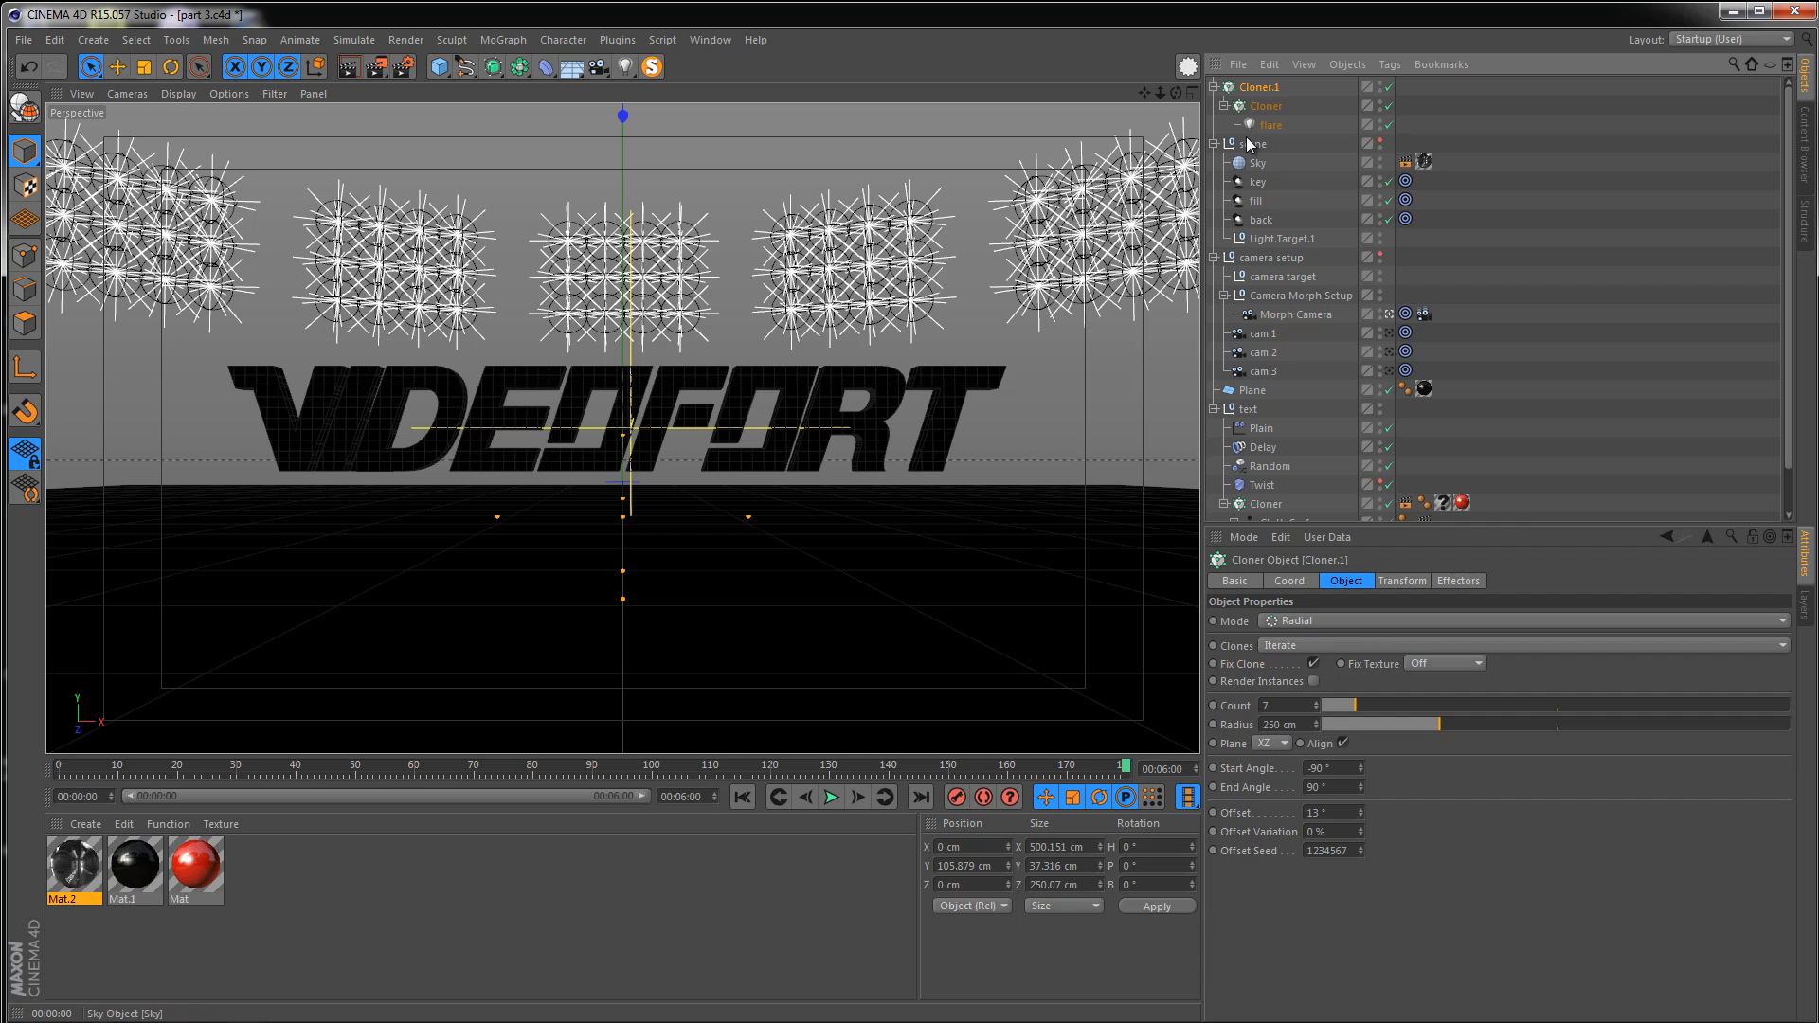
right_click(1259, 88)
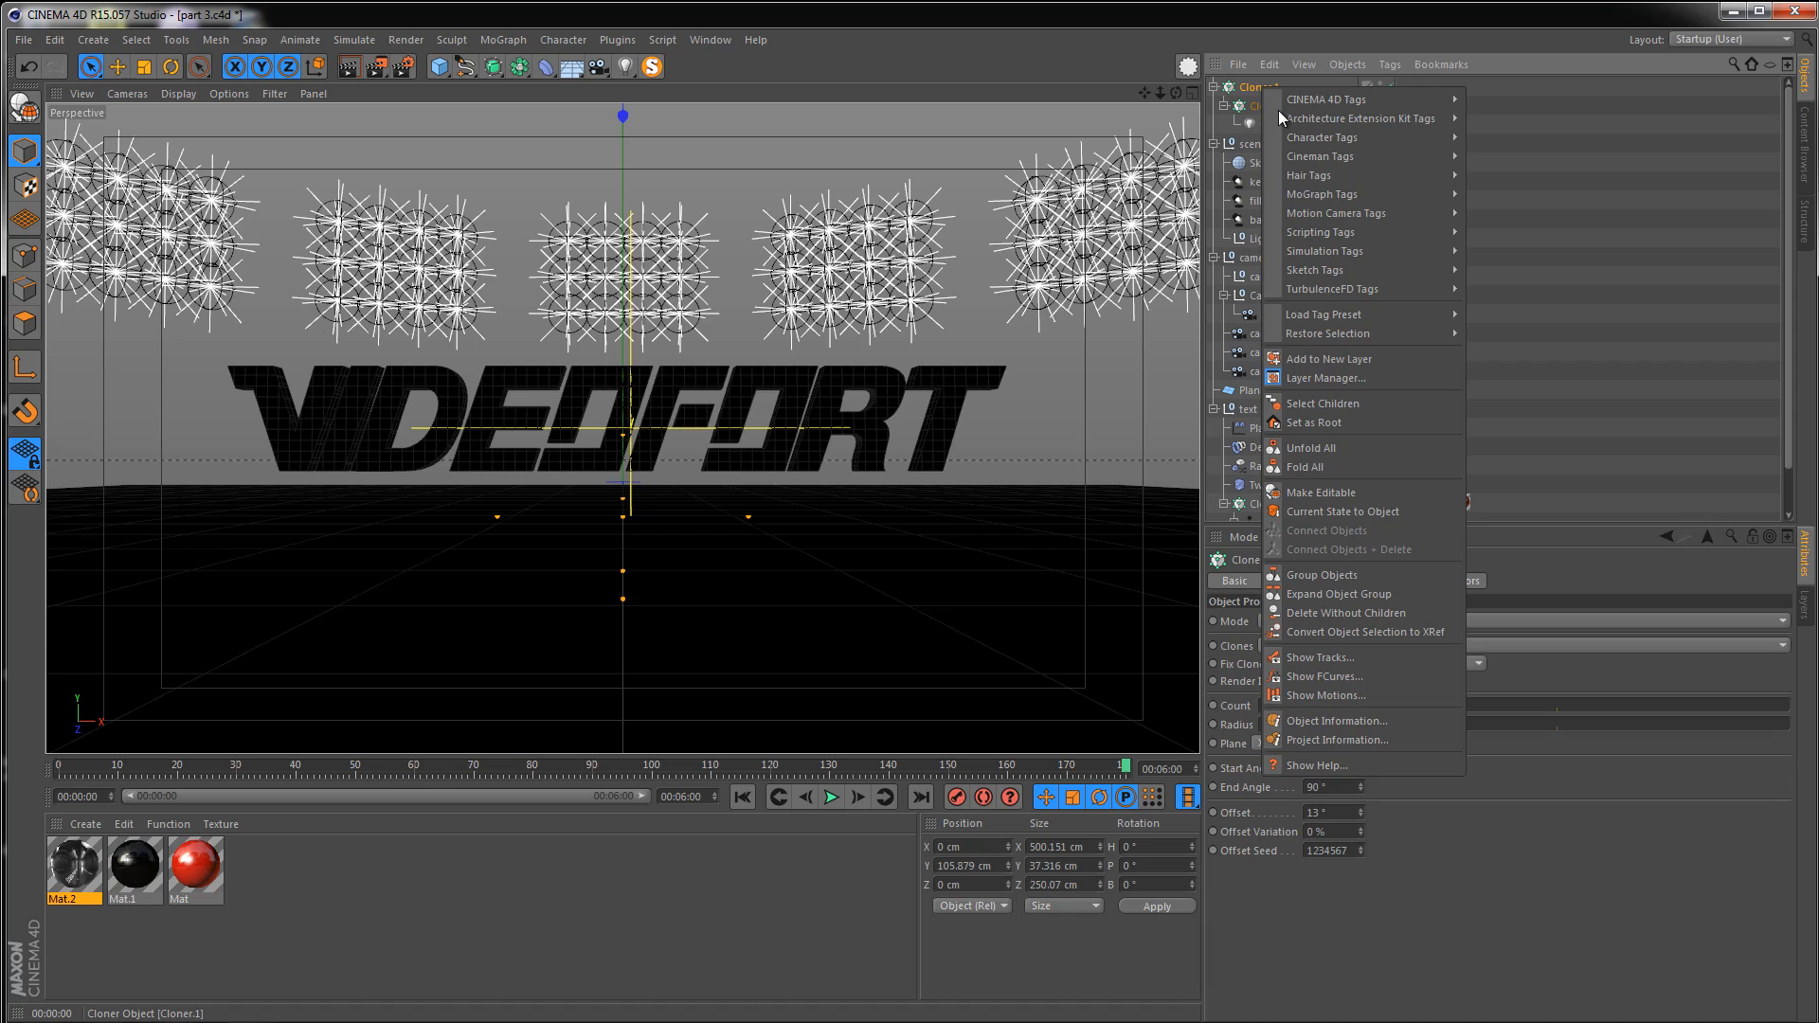
click(1345, 512)
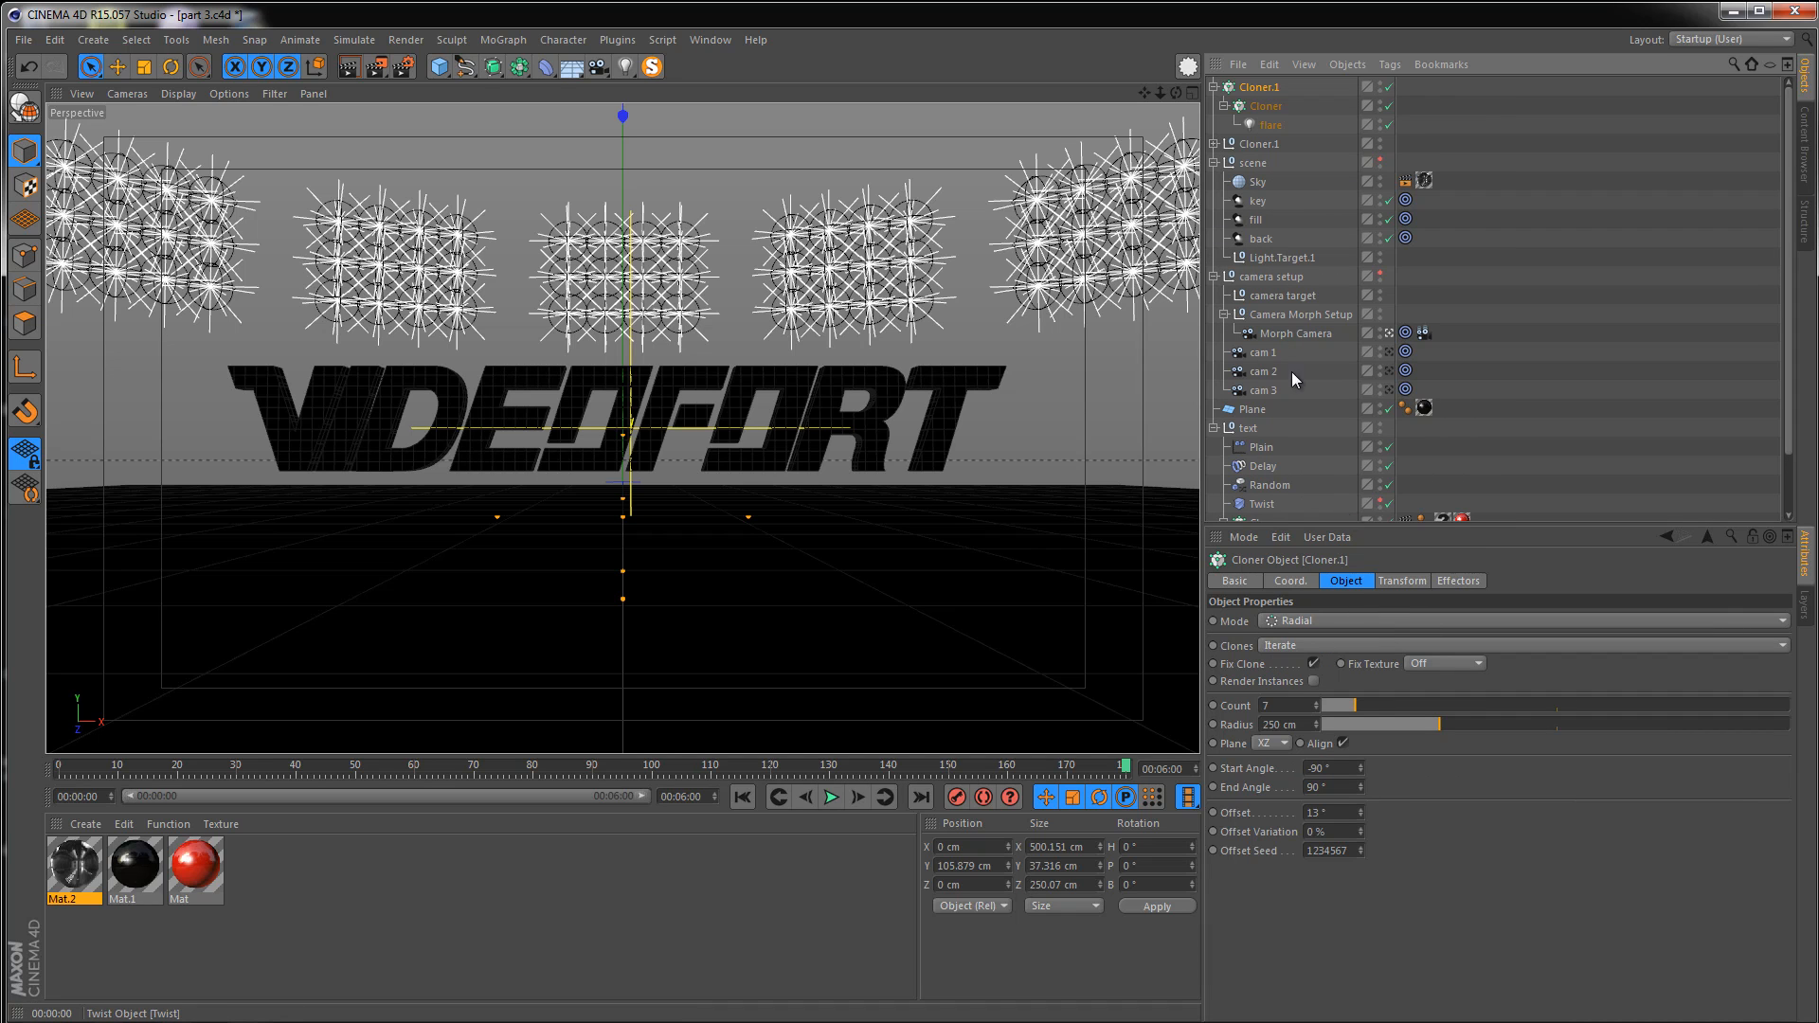
Inspect the flare lights inside each cloner null group of the static cloner copy
click(1214, 144)
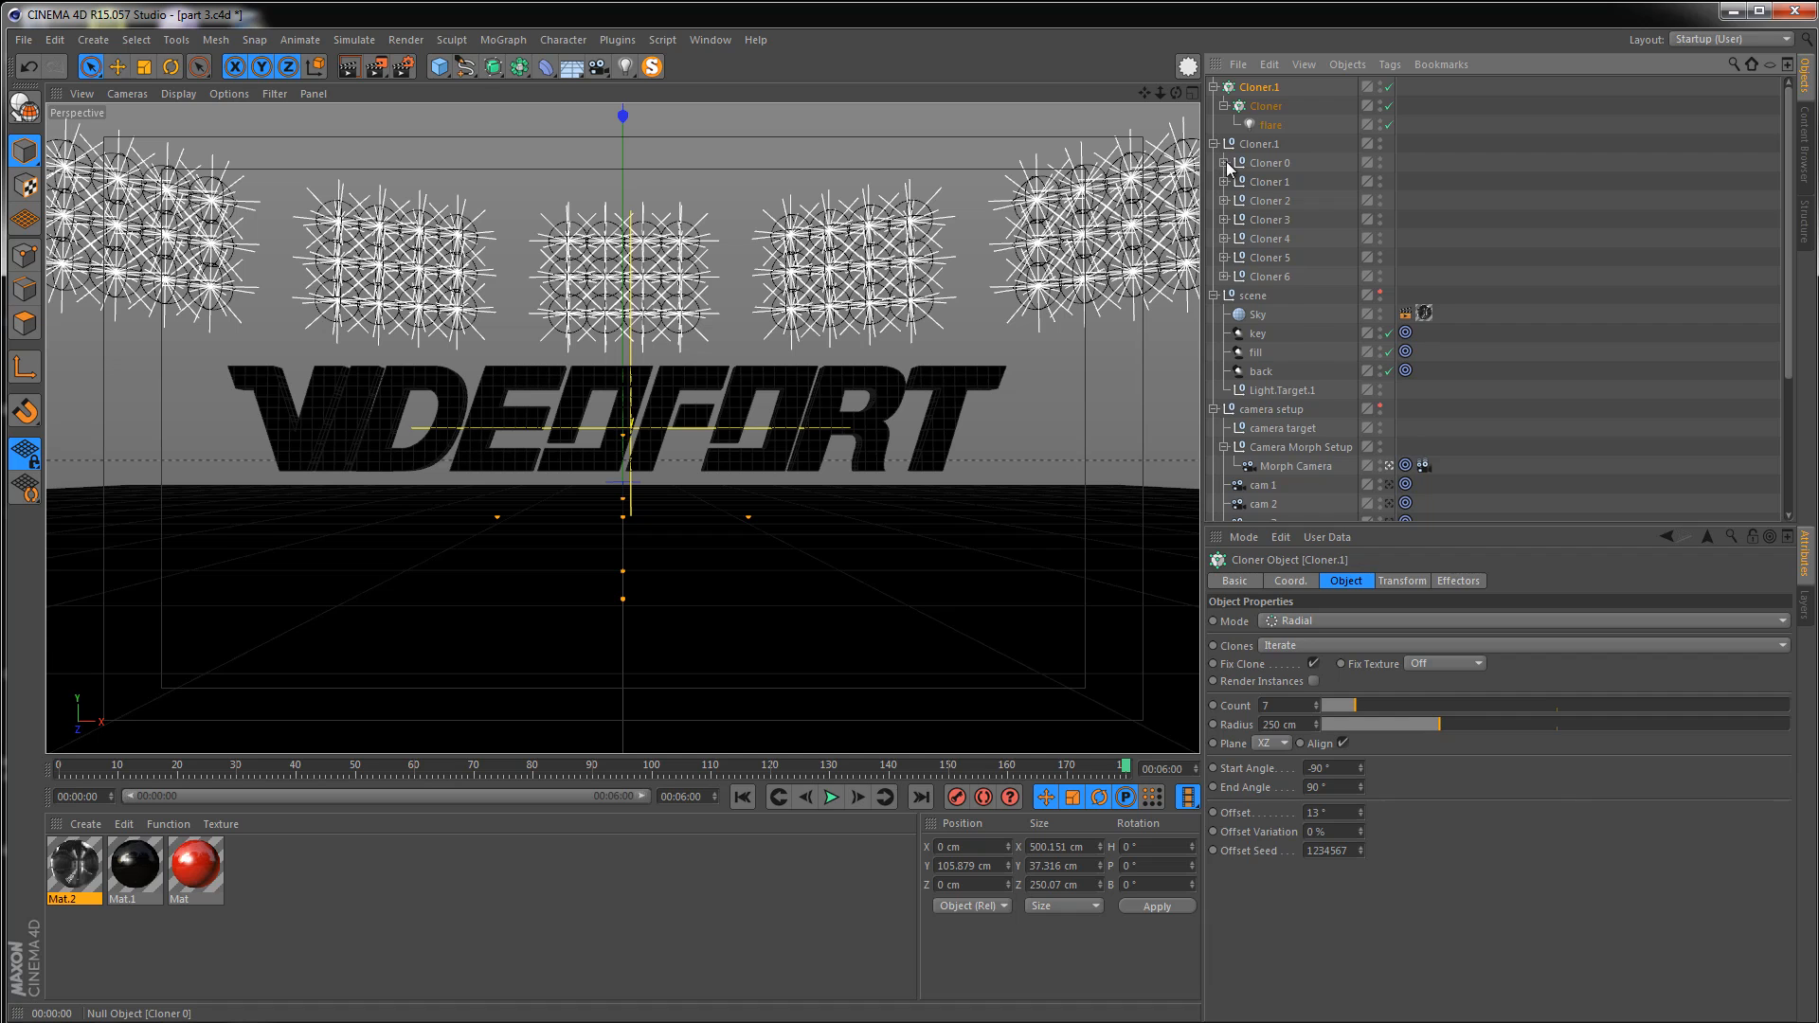
click(1224, 163)
click(1264, 182)
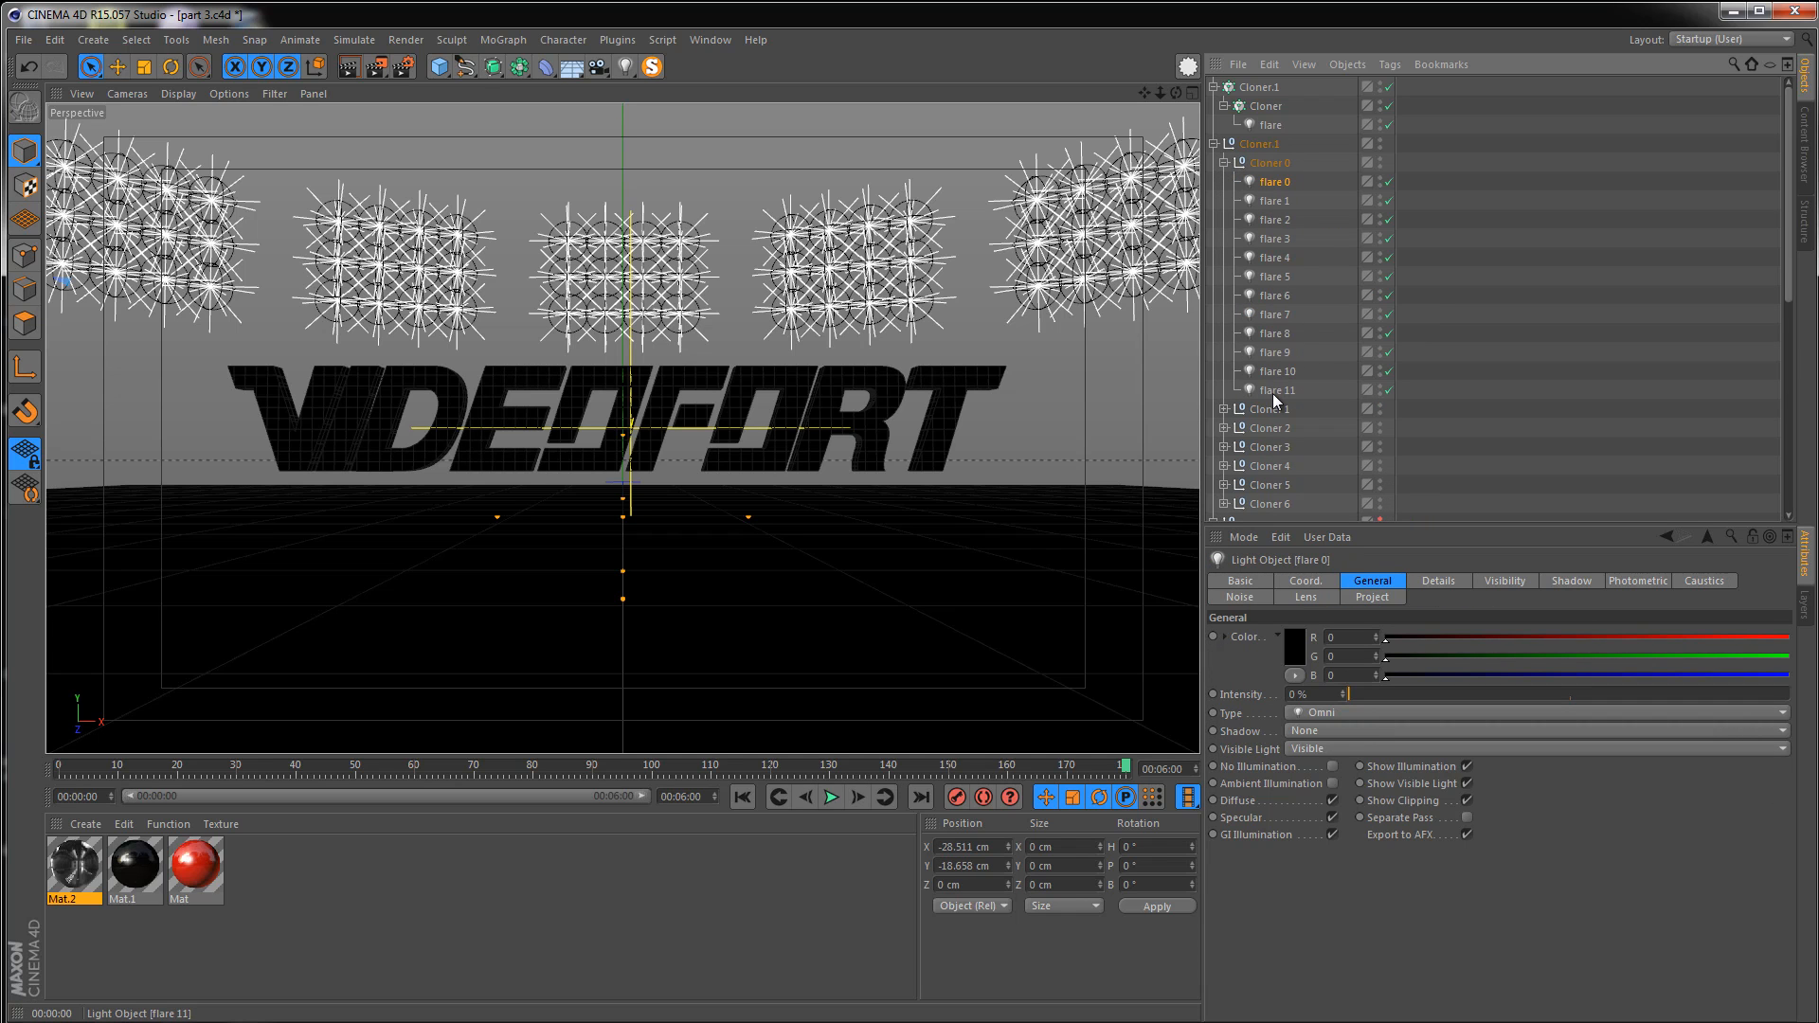
click(1273, 392)
click(1223, 163)
click(1223, 182)
click(1275, 409)
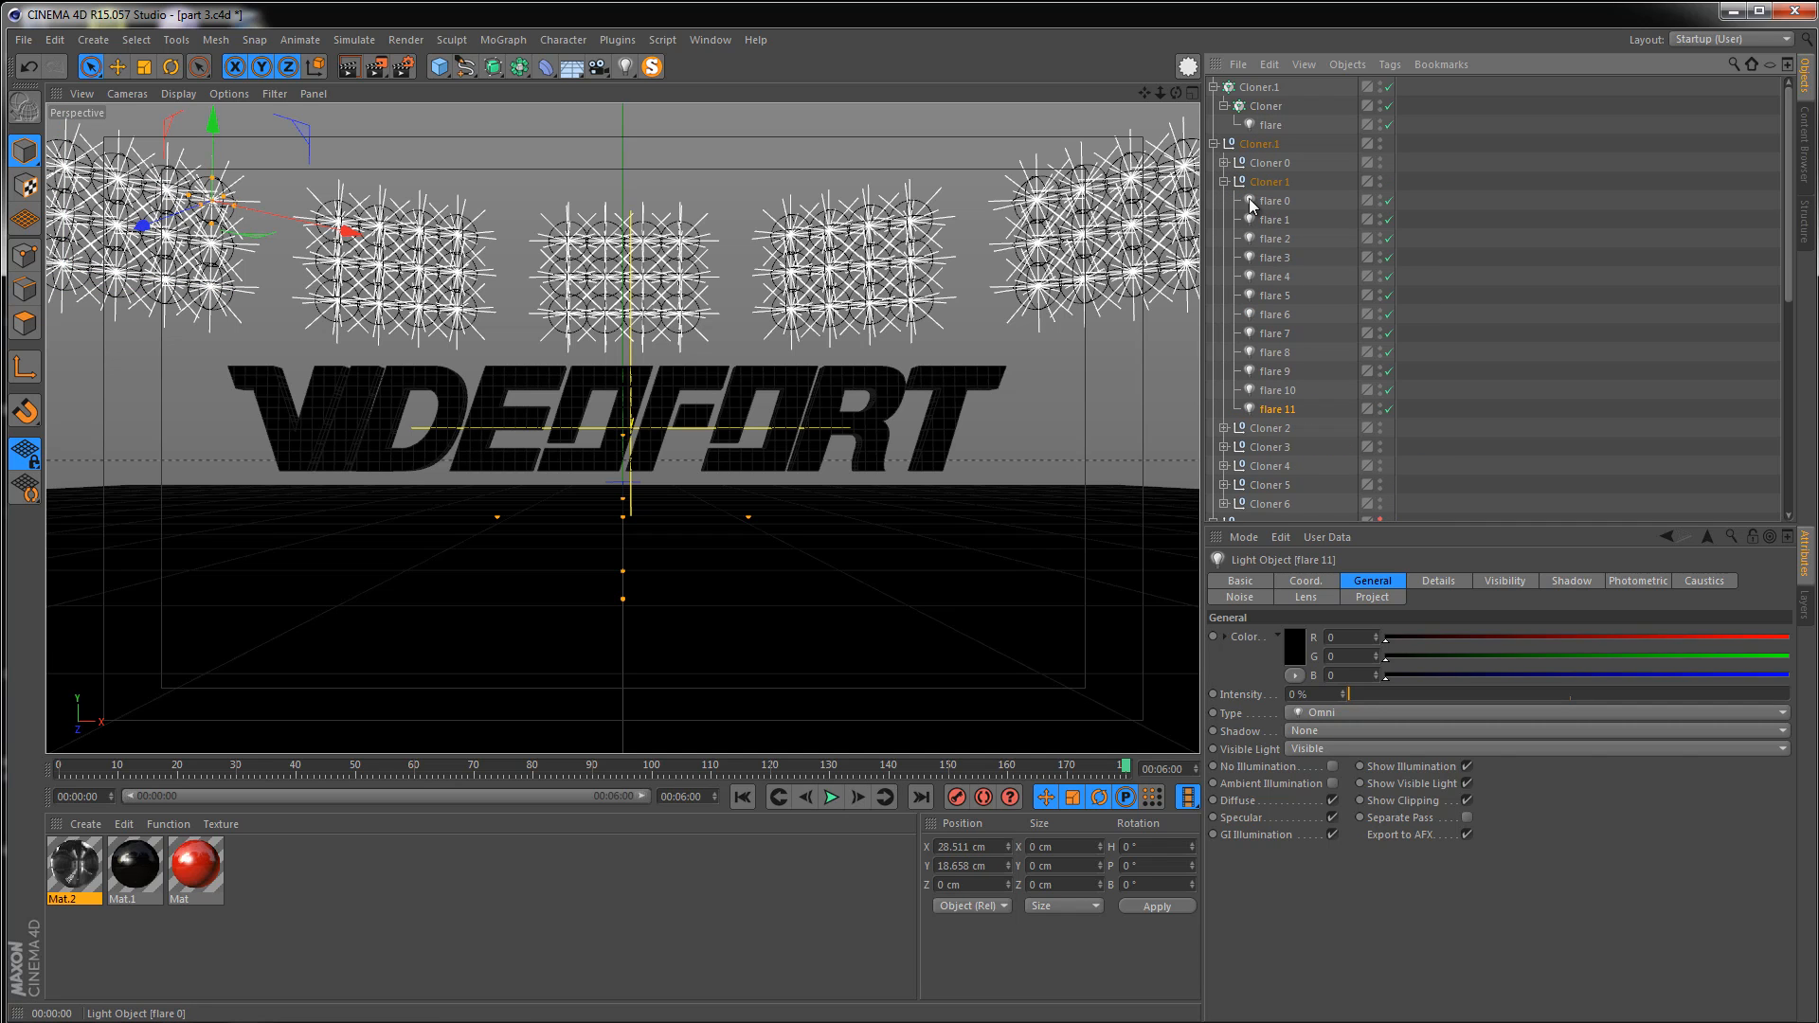
click(1224, 182)
click(1224, 201)
click(1270, 219)
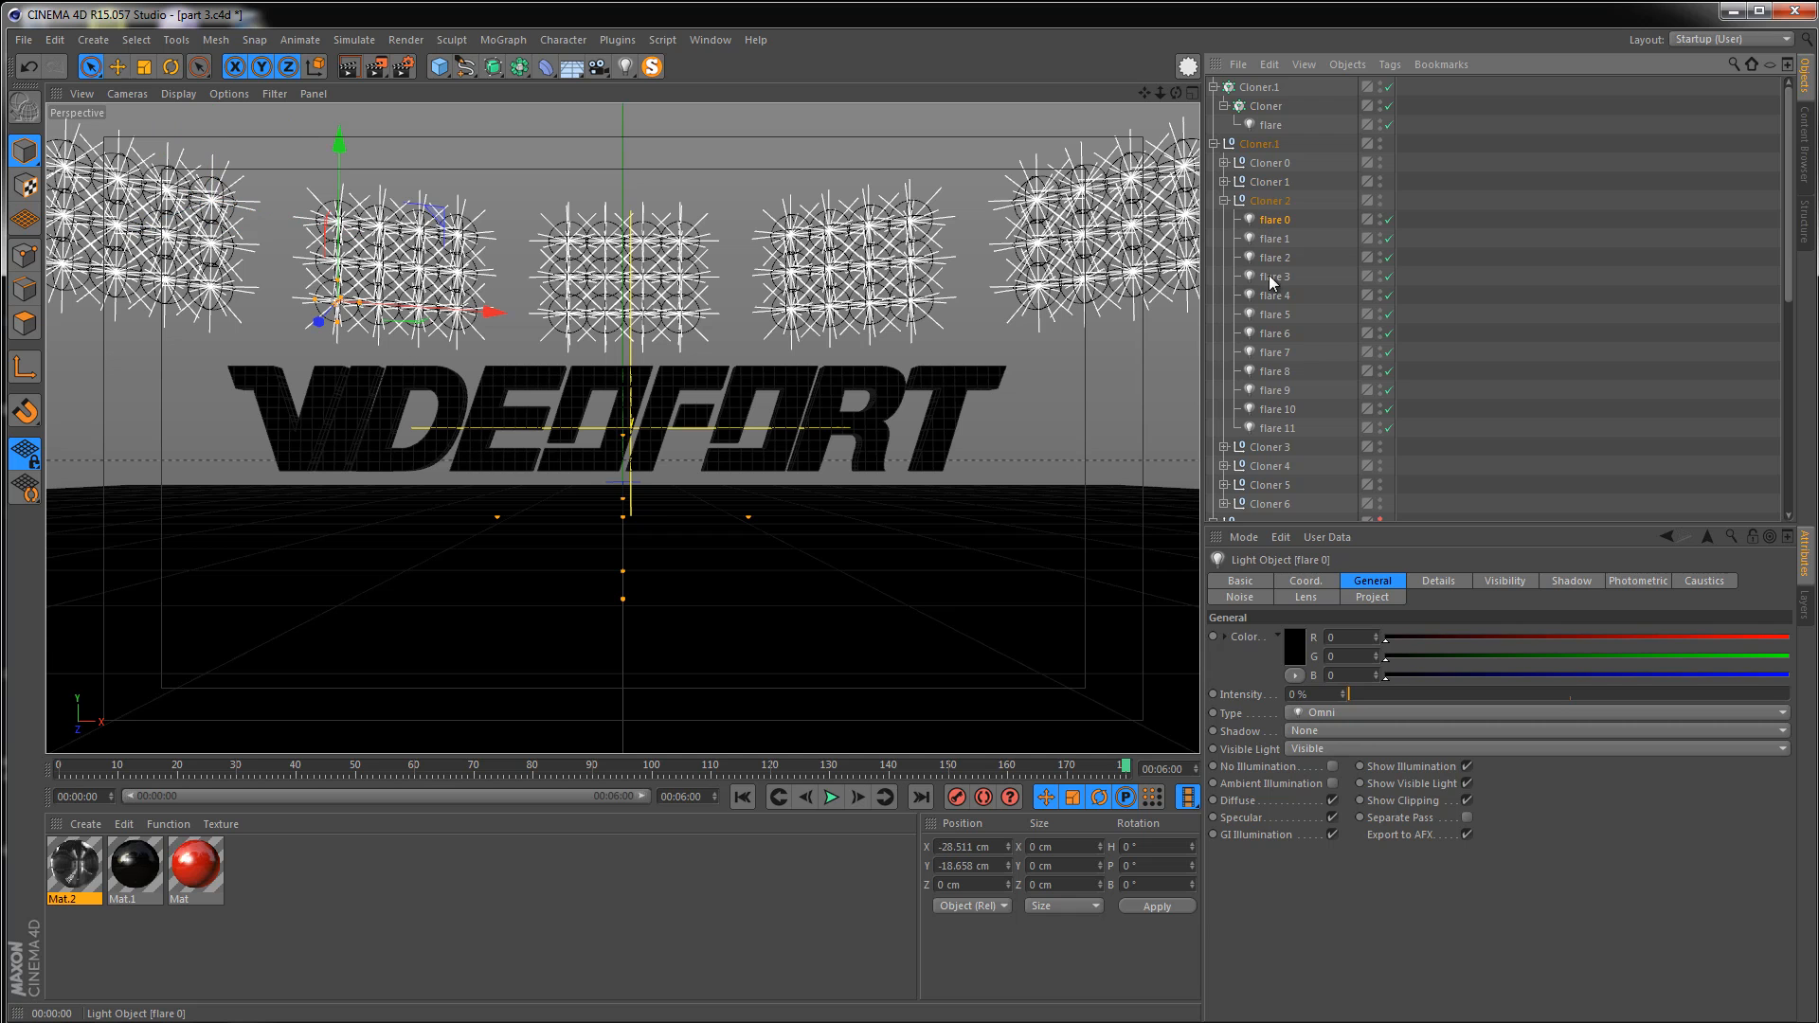
click(1275, 428)
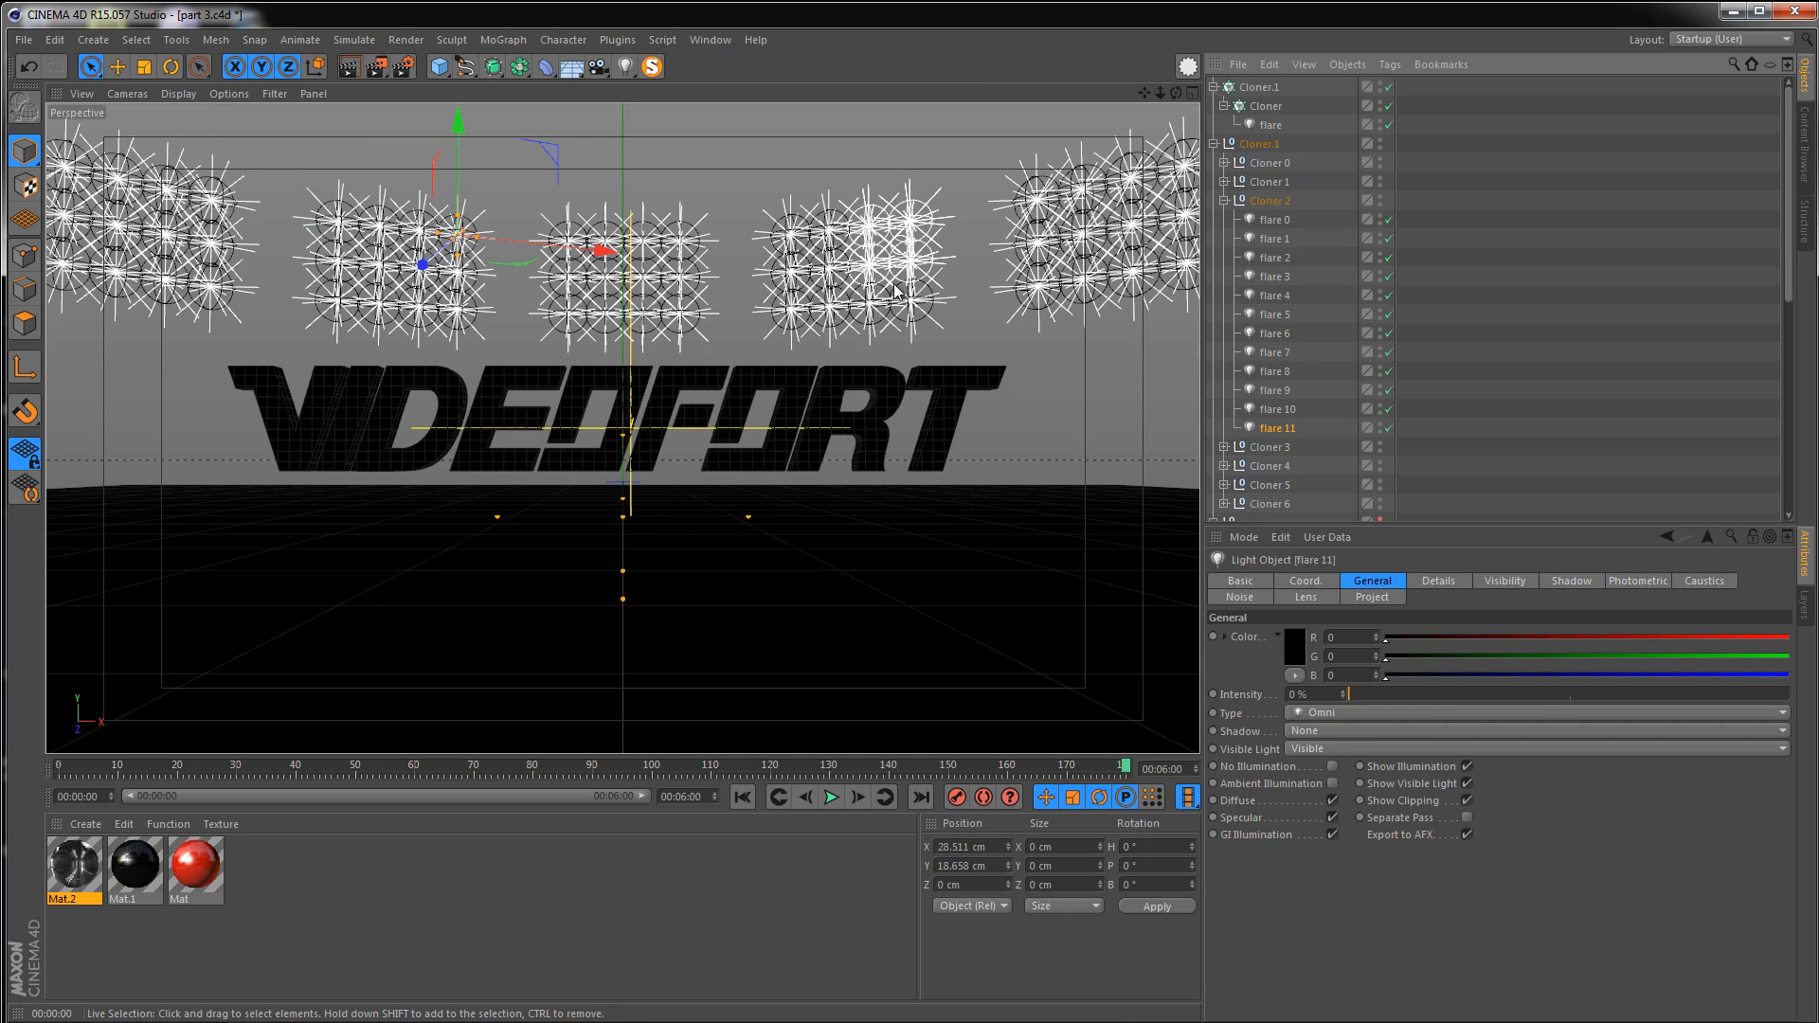
click(1224, 201)
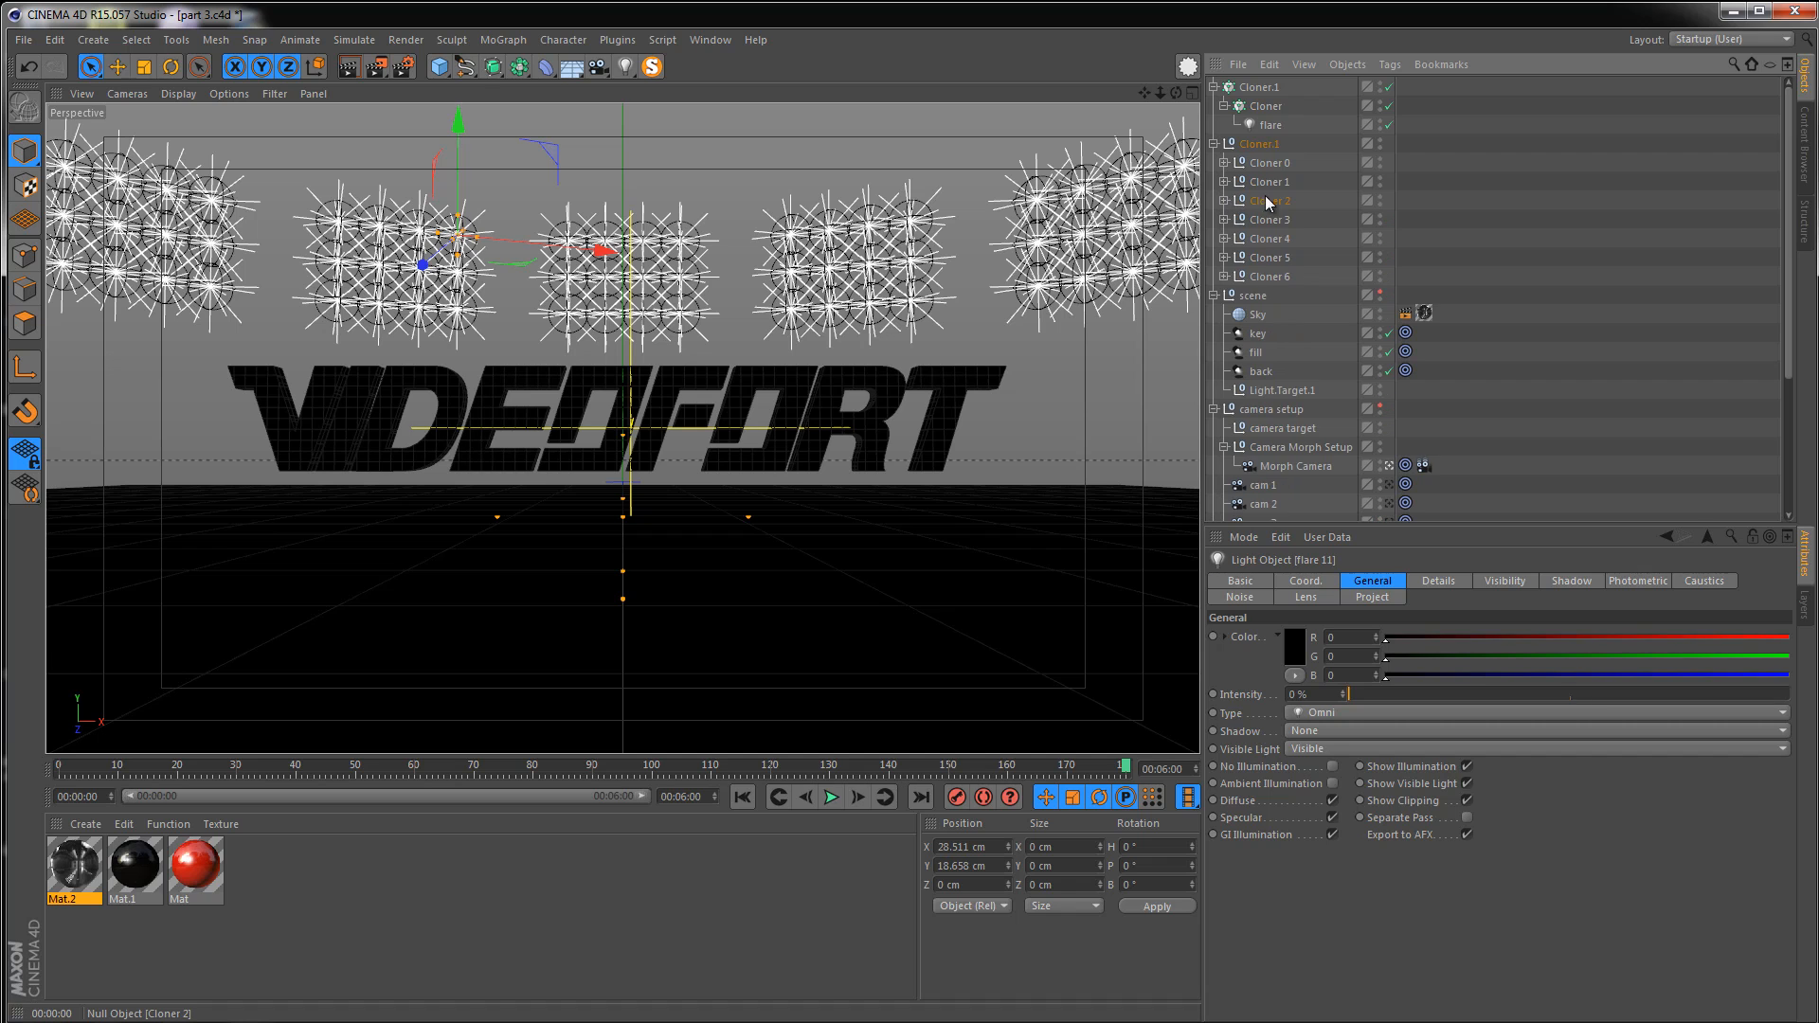
click(1224, 200)
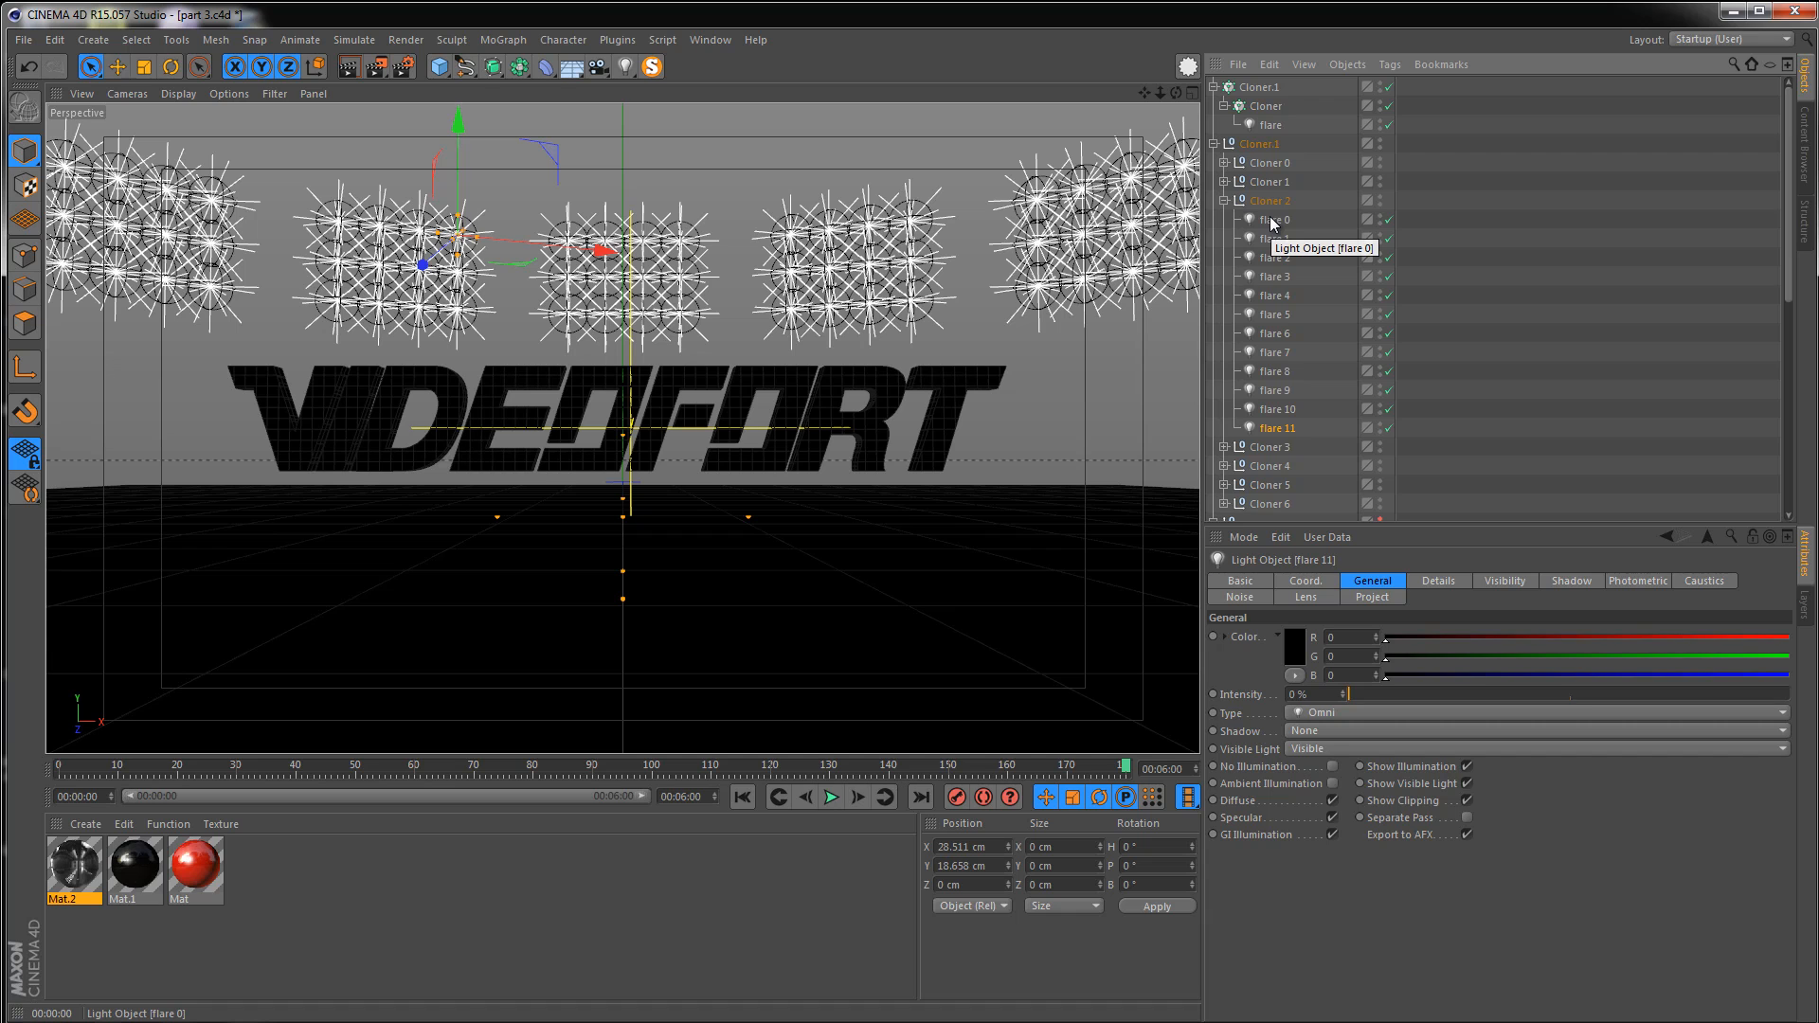
click(1224, 201)
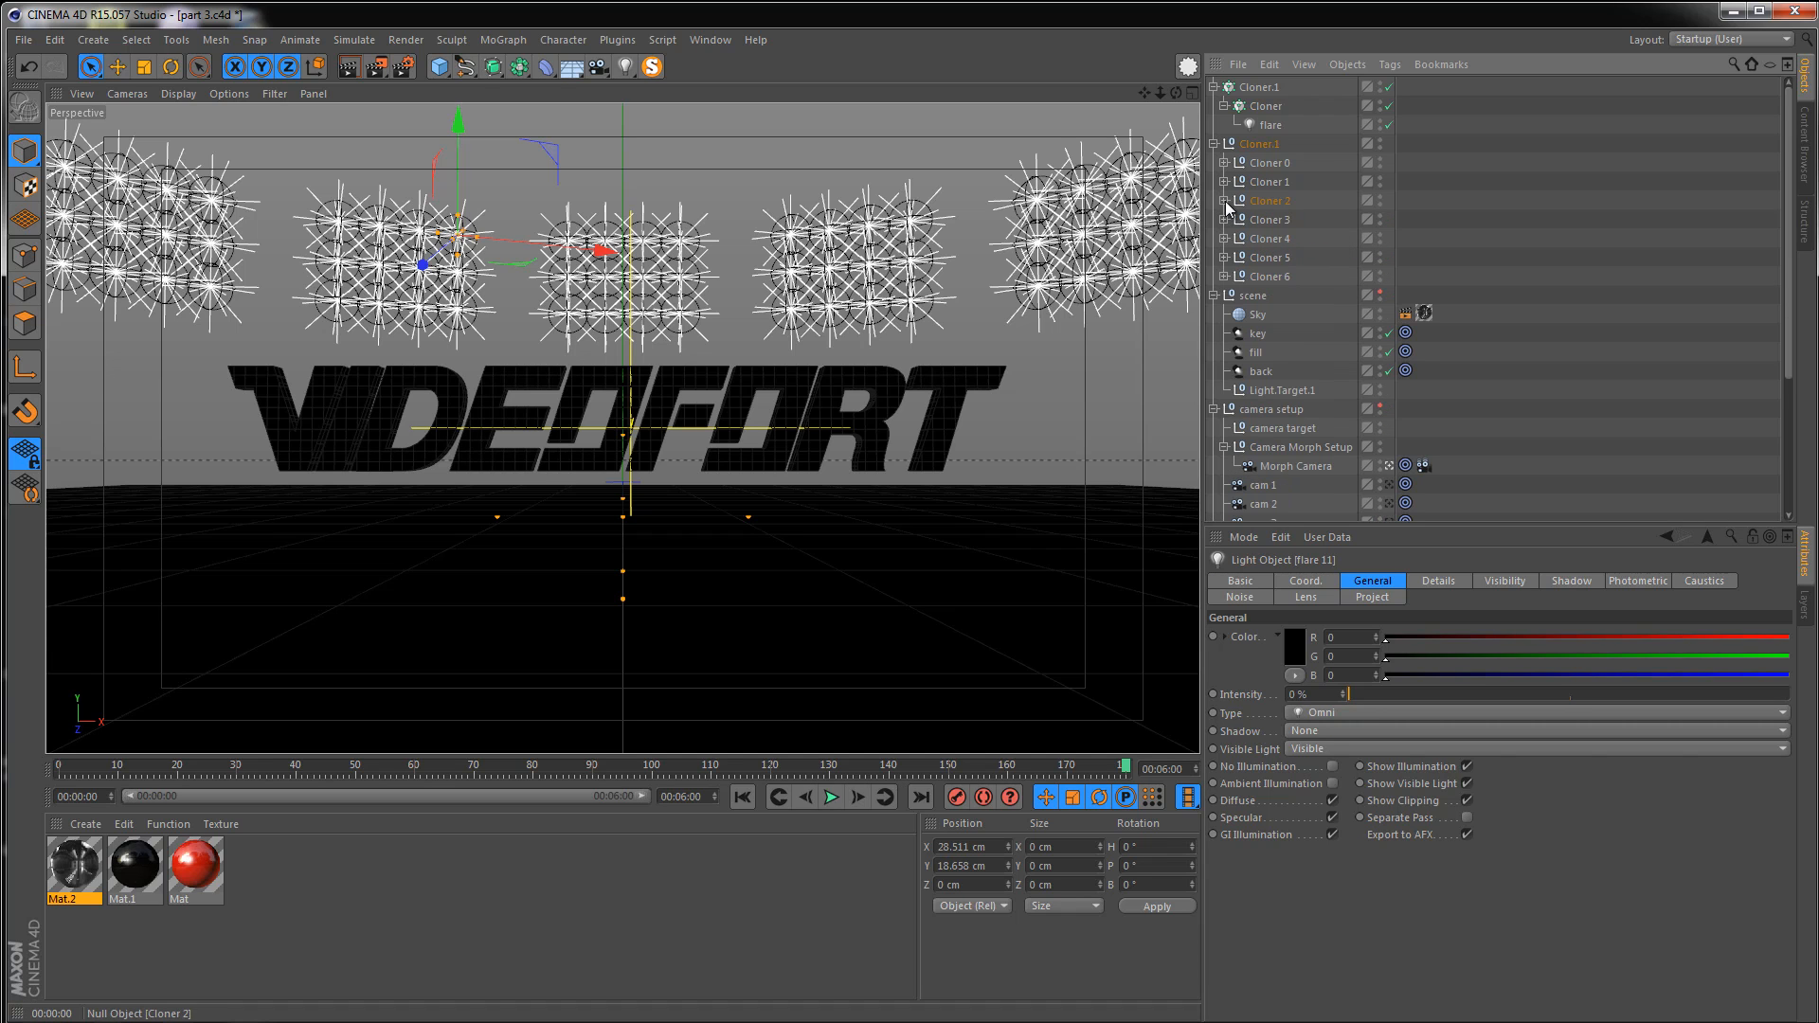
Disable the original radial flare cloner in both the viewport and the render
click(1259, 86)
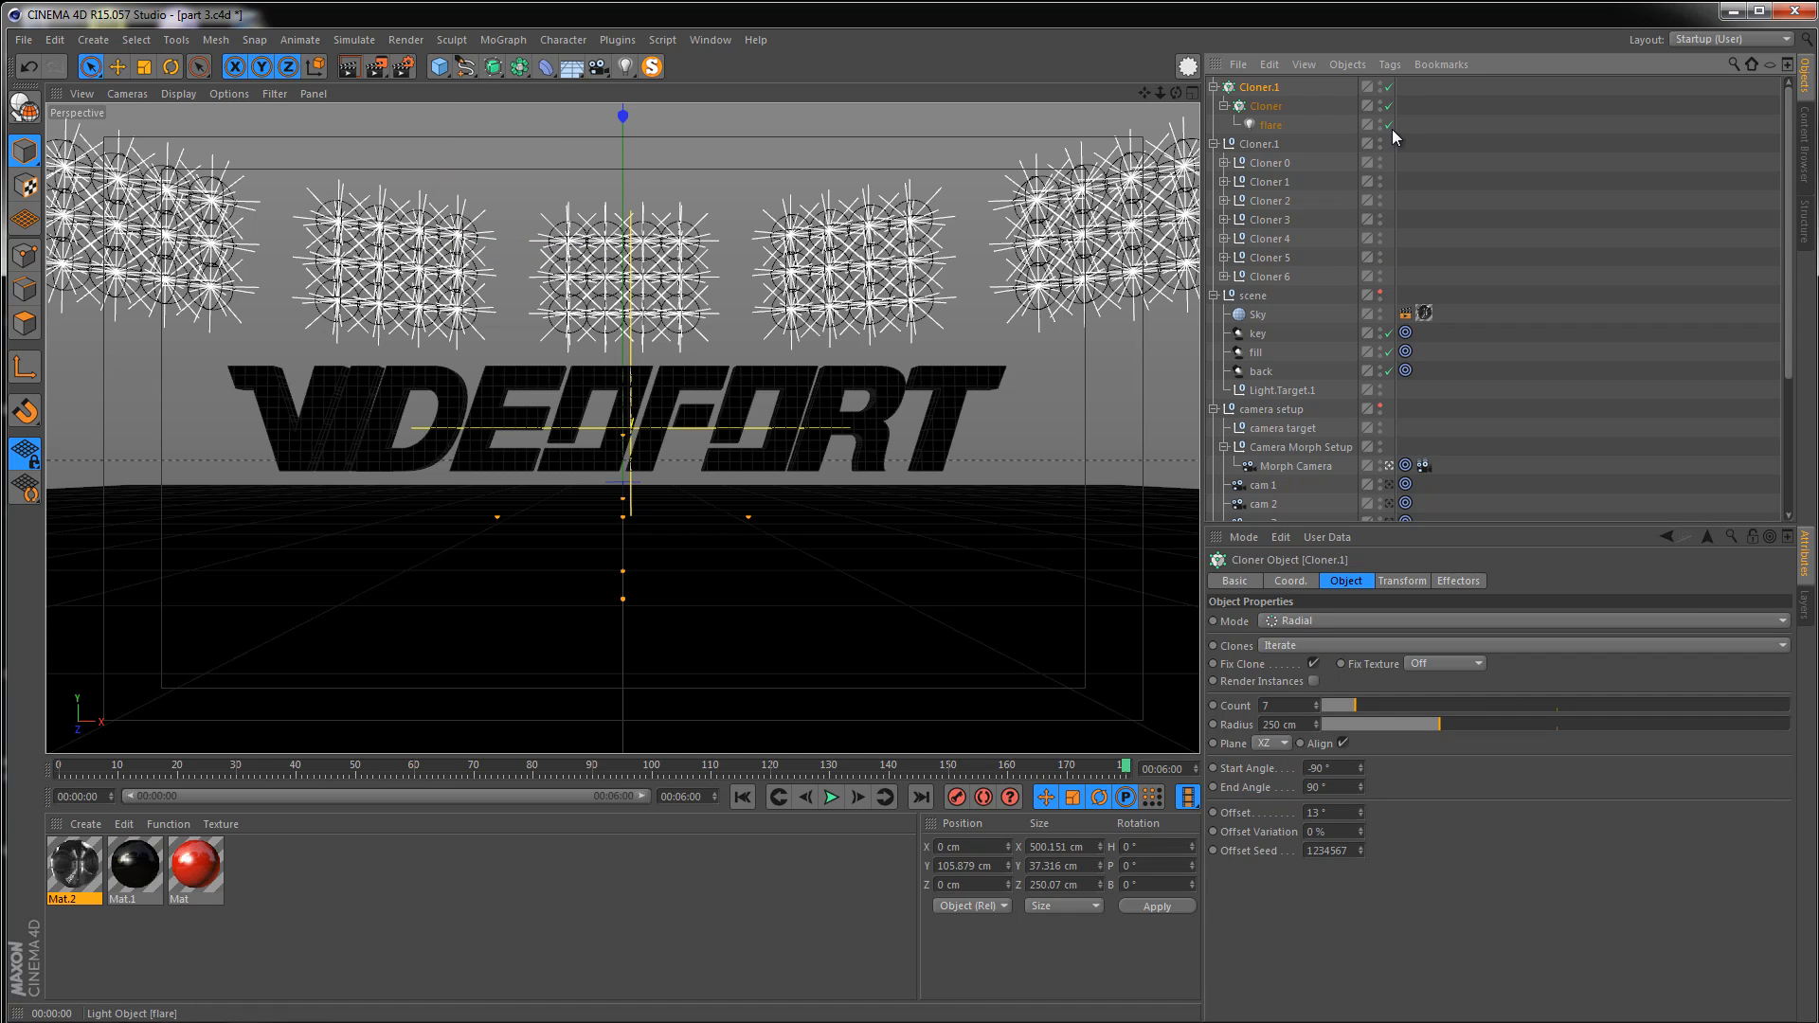
drag(1391, 129, 1392, 59)
drag(1327, 524, 1291, 757)
Bake the Morph Camera's animation into a copy using Bake Objects from the Timeline
click(1263, 503)
click(1263, 523)
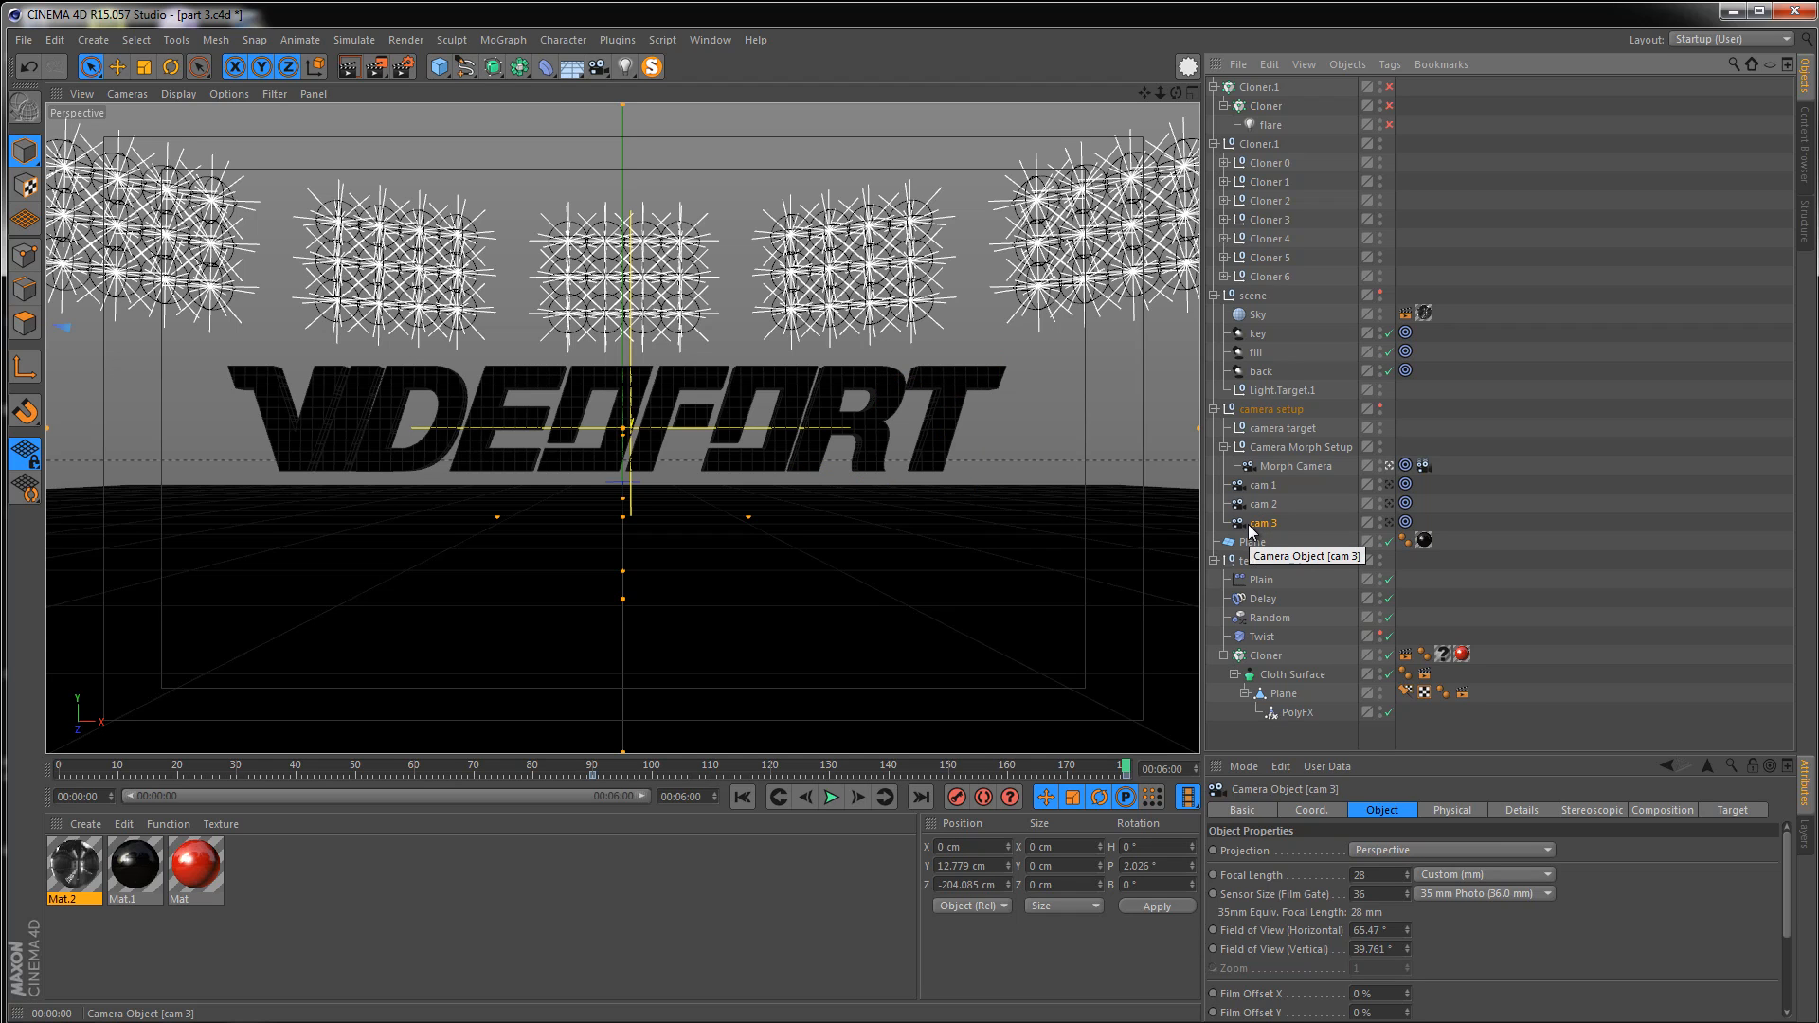
click(1283, 467)
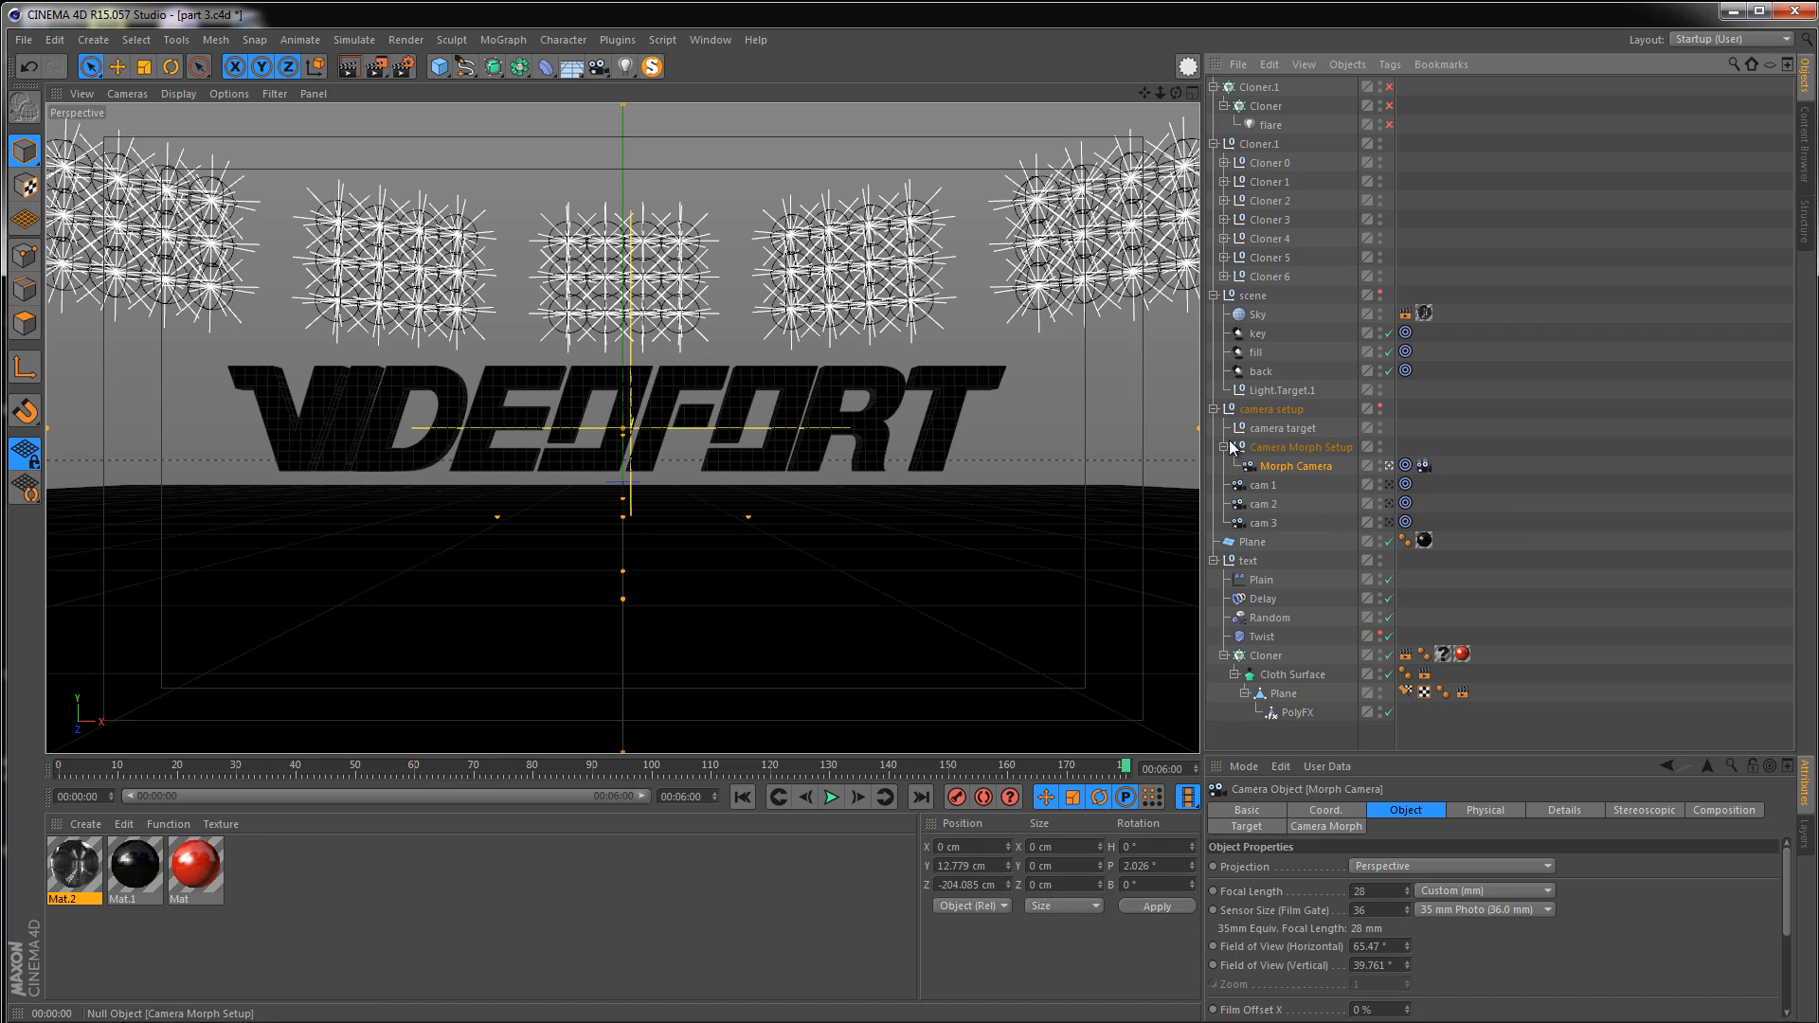
click(1423, 465)
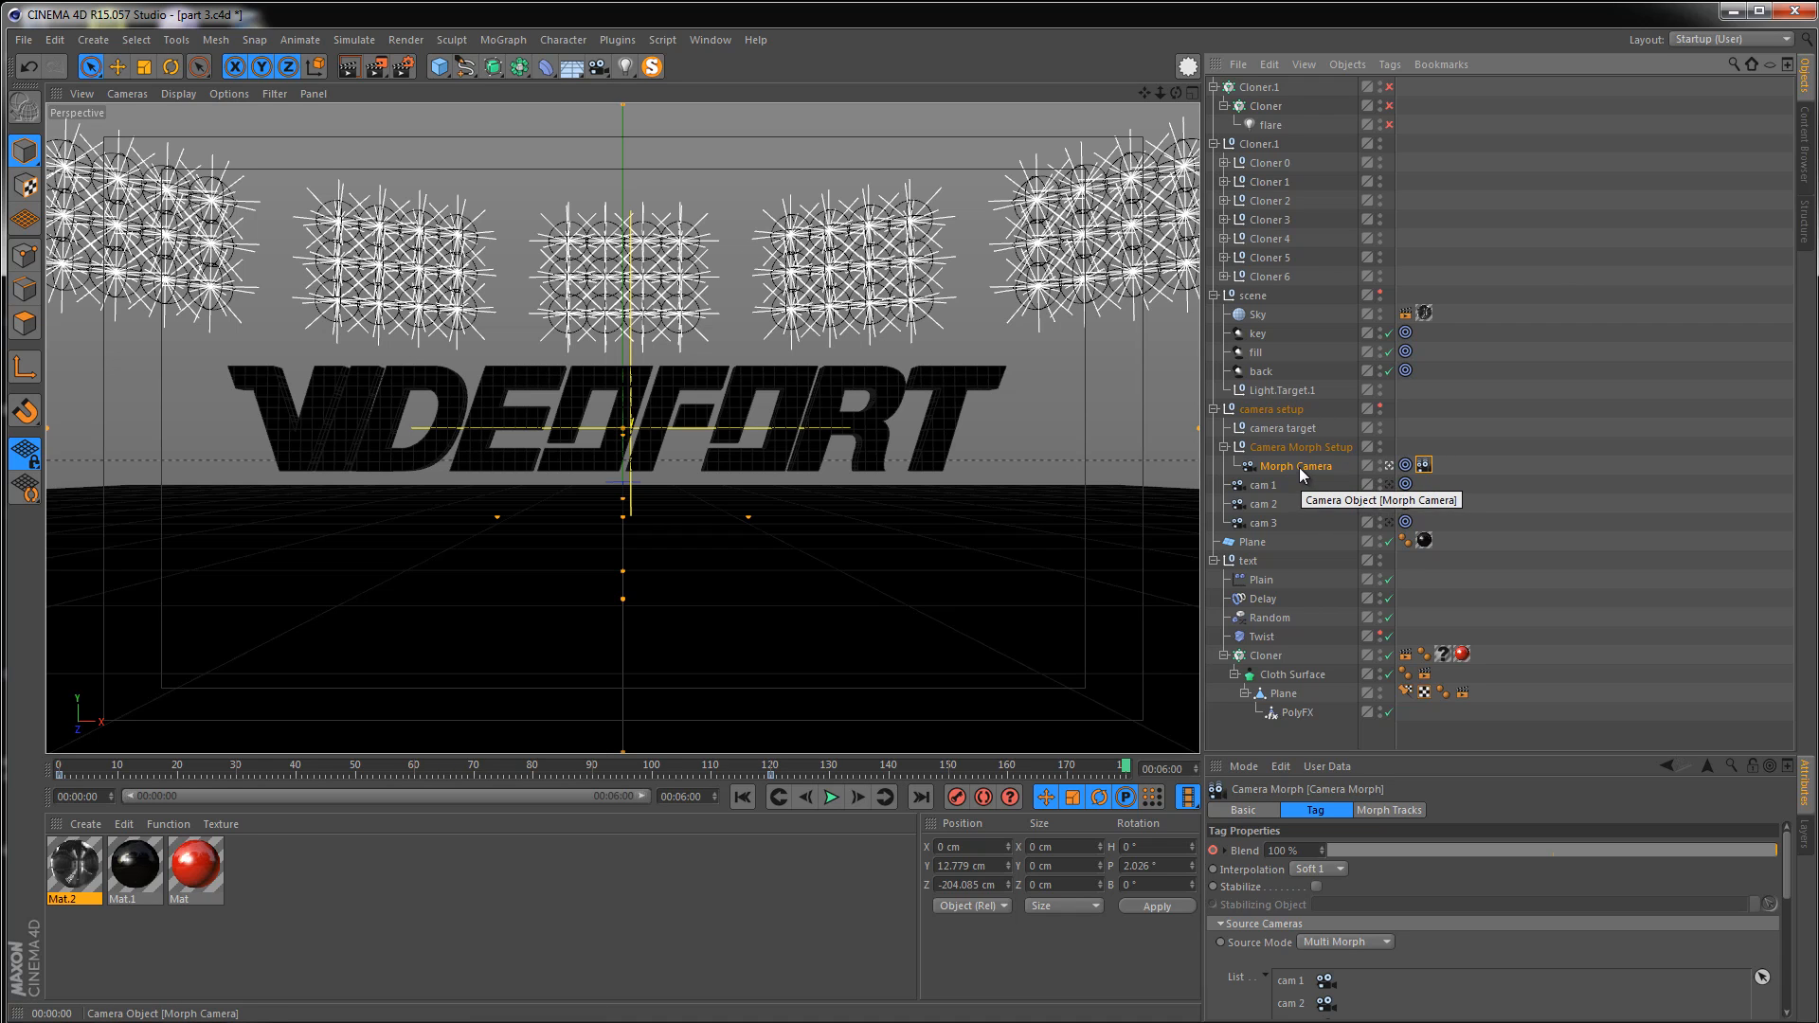
click(708, 41)
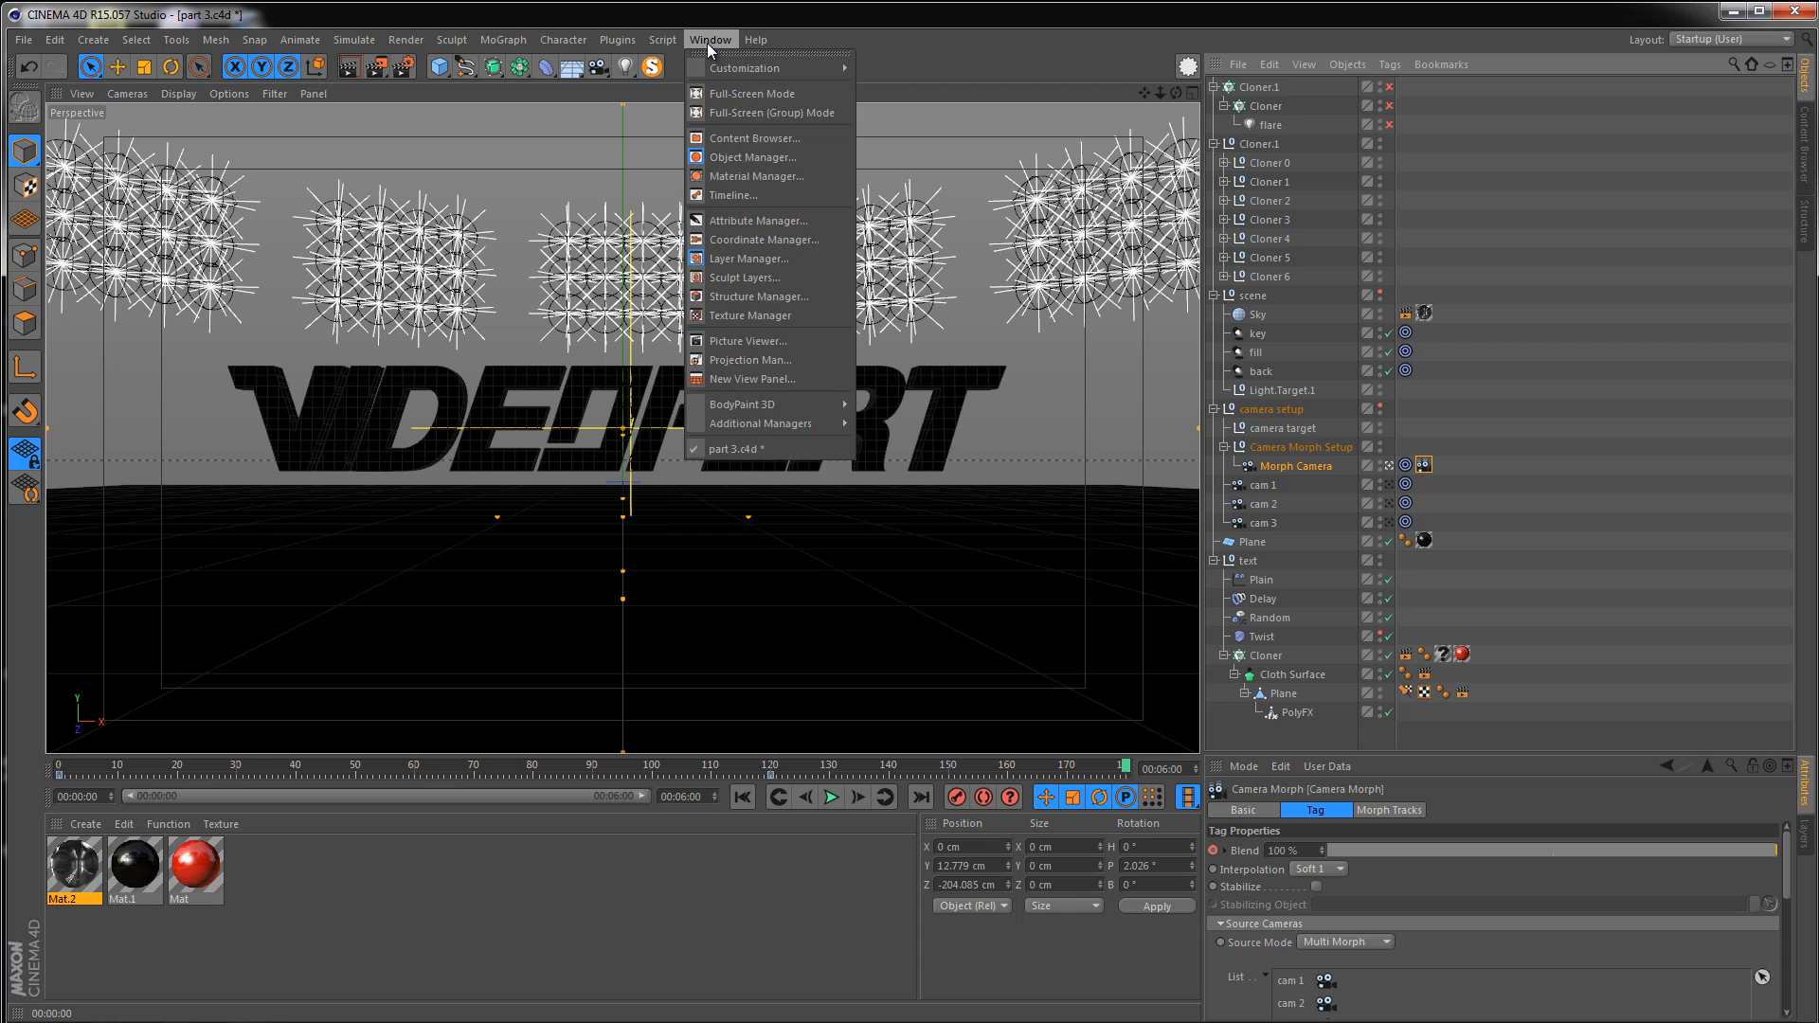
click(733, 194)
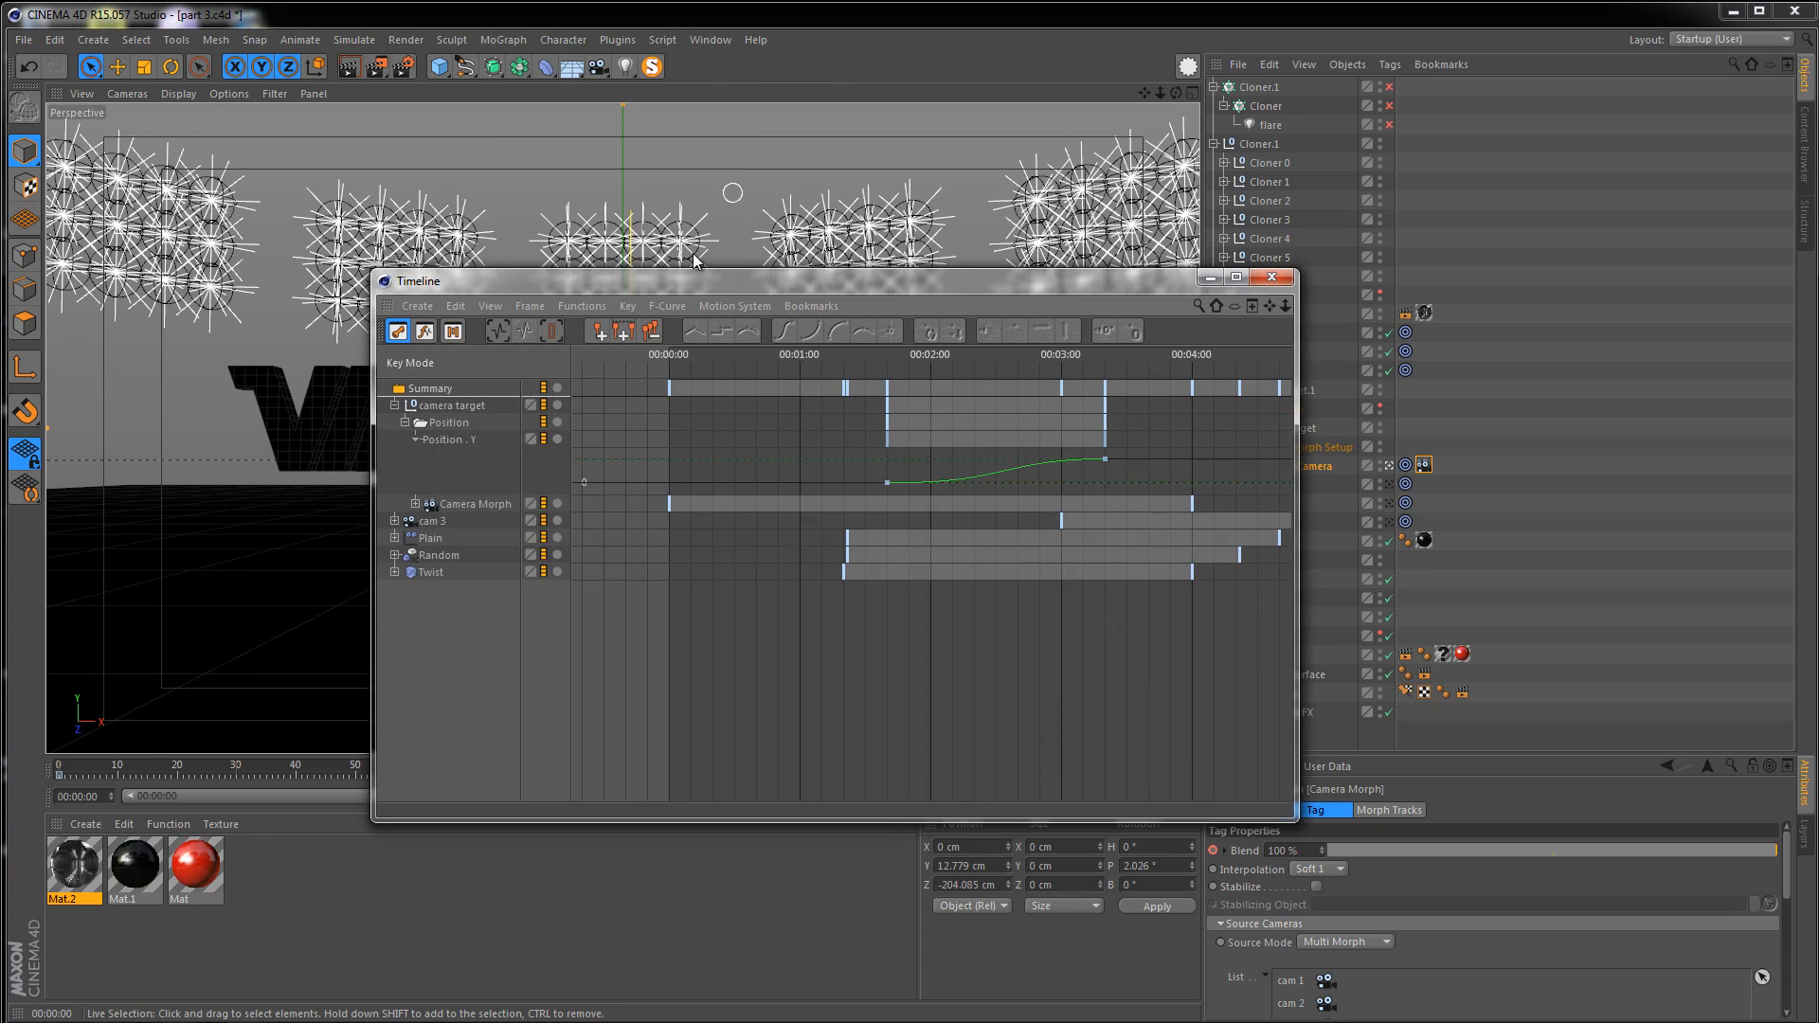
drag(510, 264, 354, 247)
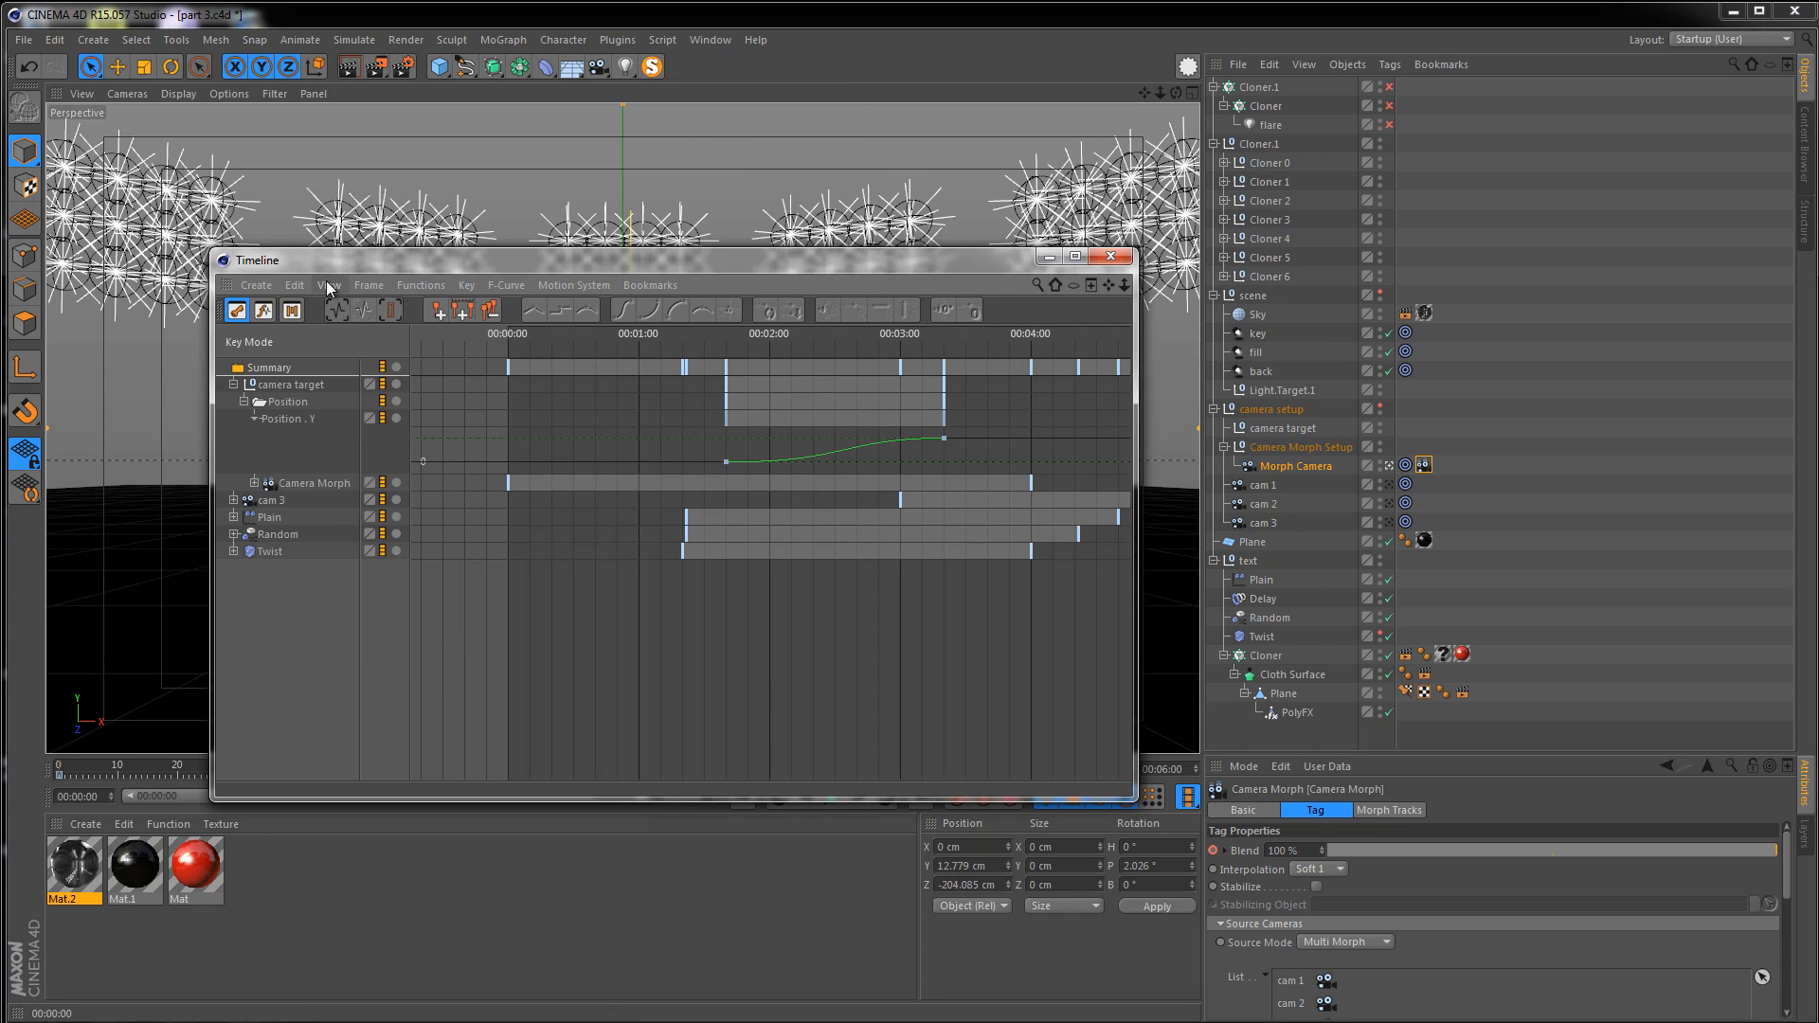
click(328, 284)
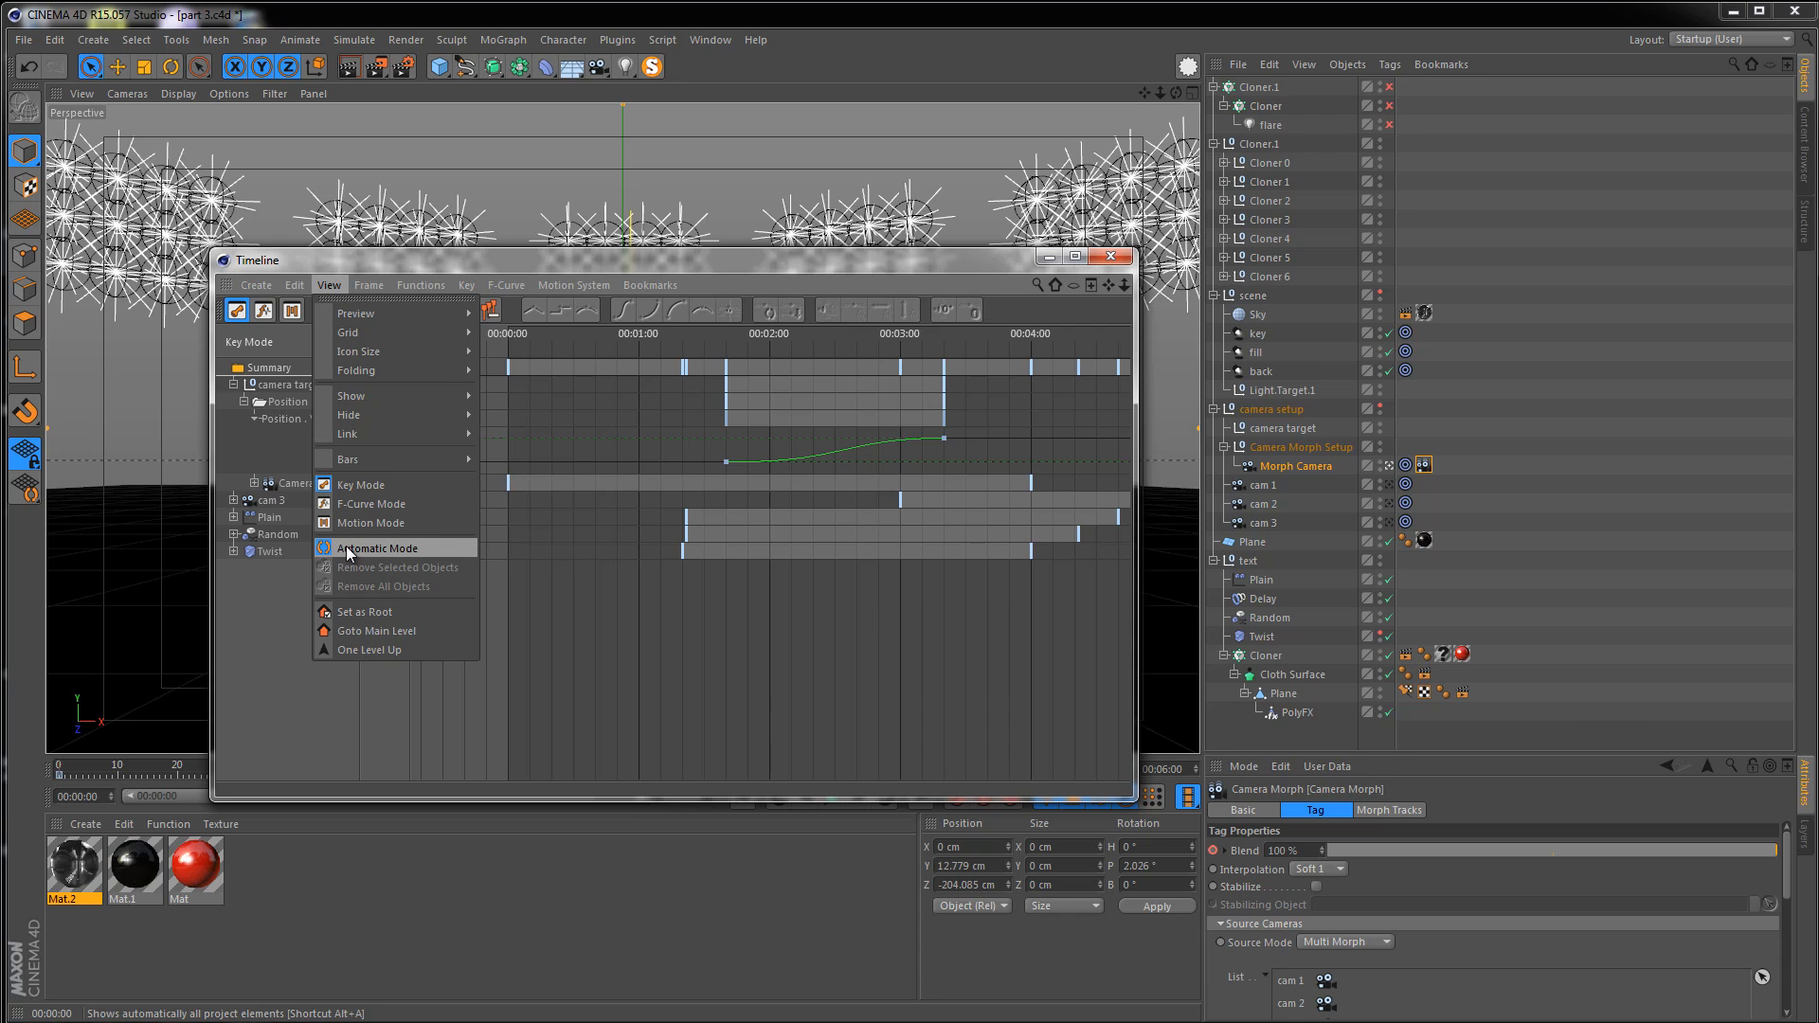
click(1469, 424)
drag(1296, 466, 242, 605)
click(283, 384)
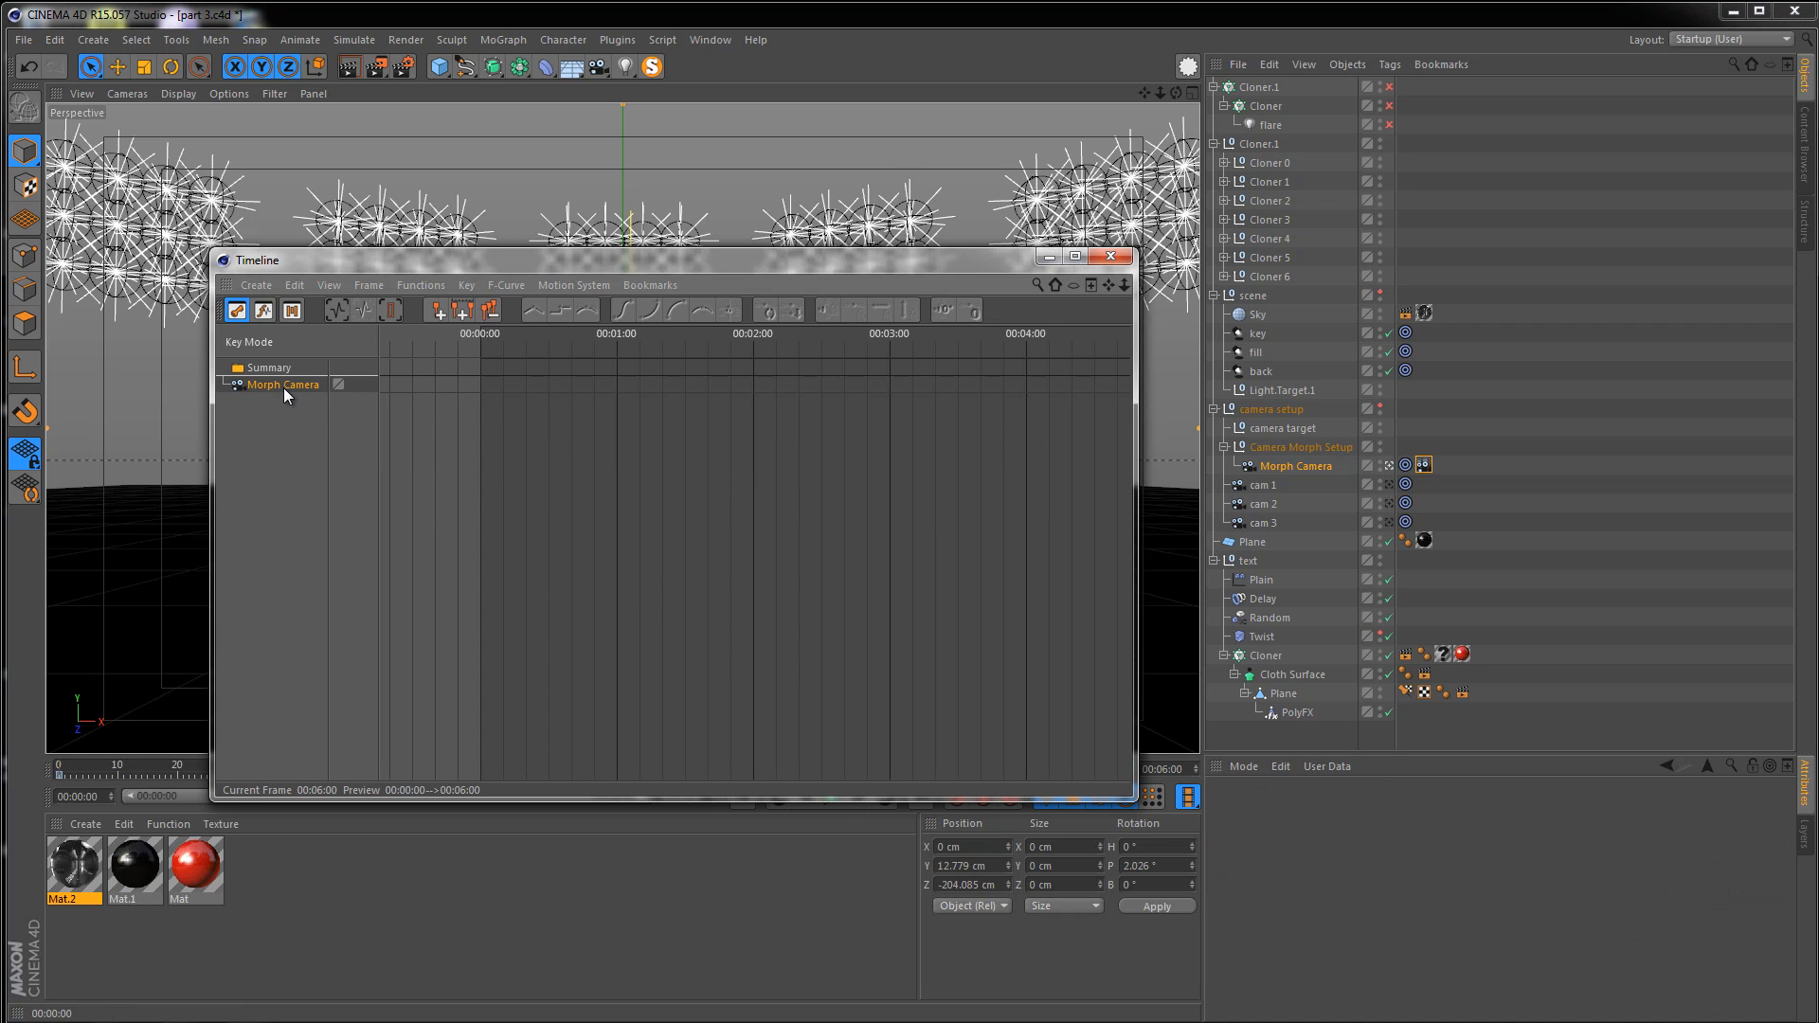
click(410, 286)
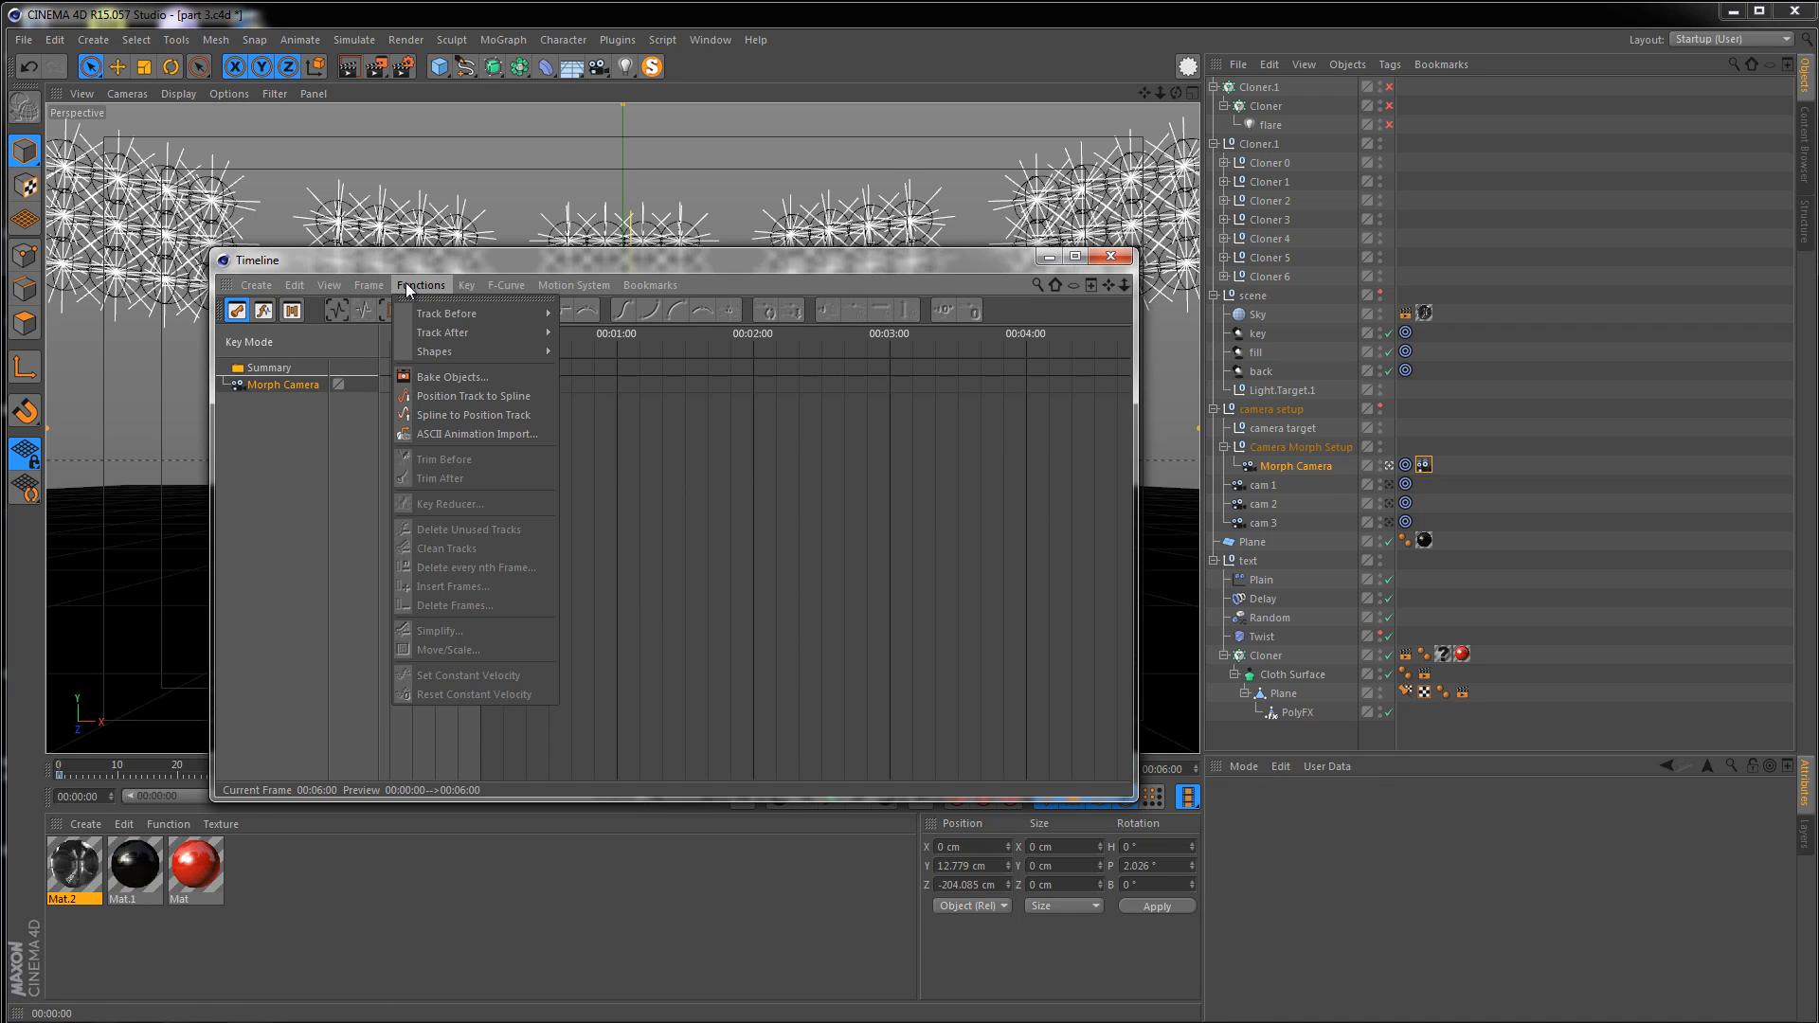
click(425, 377)
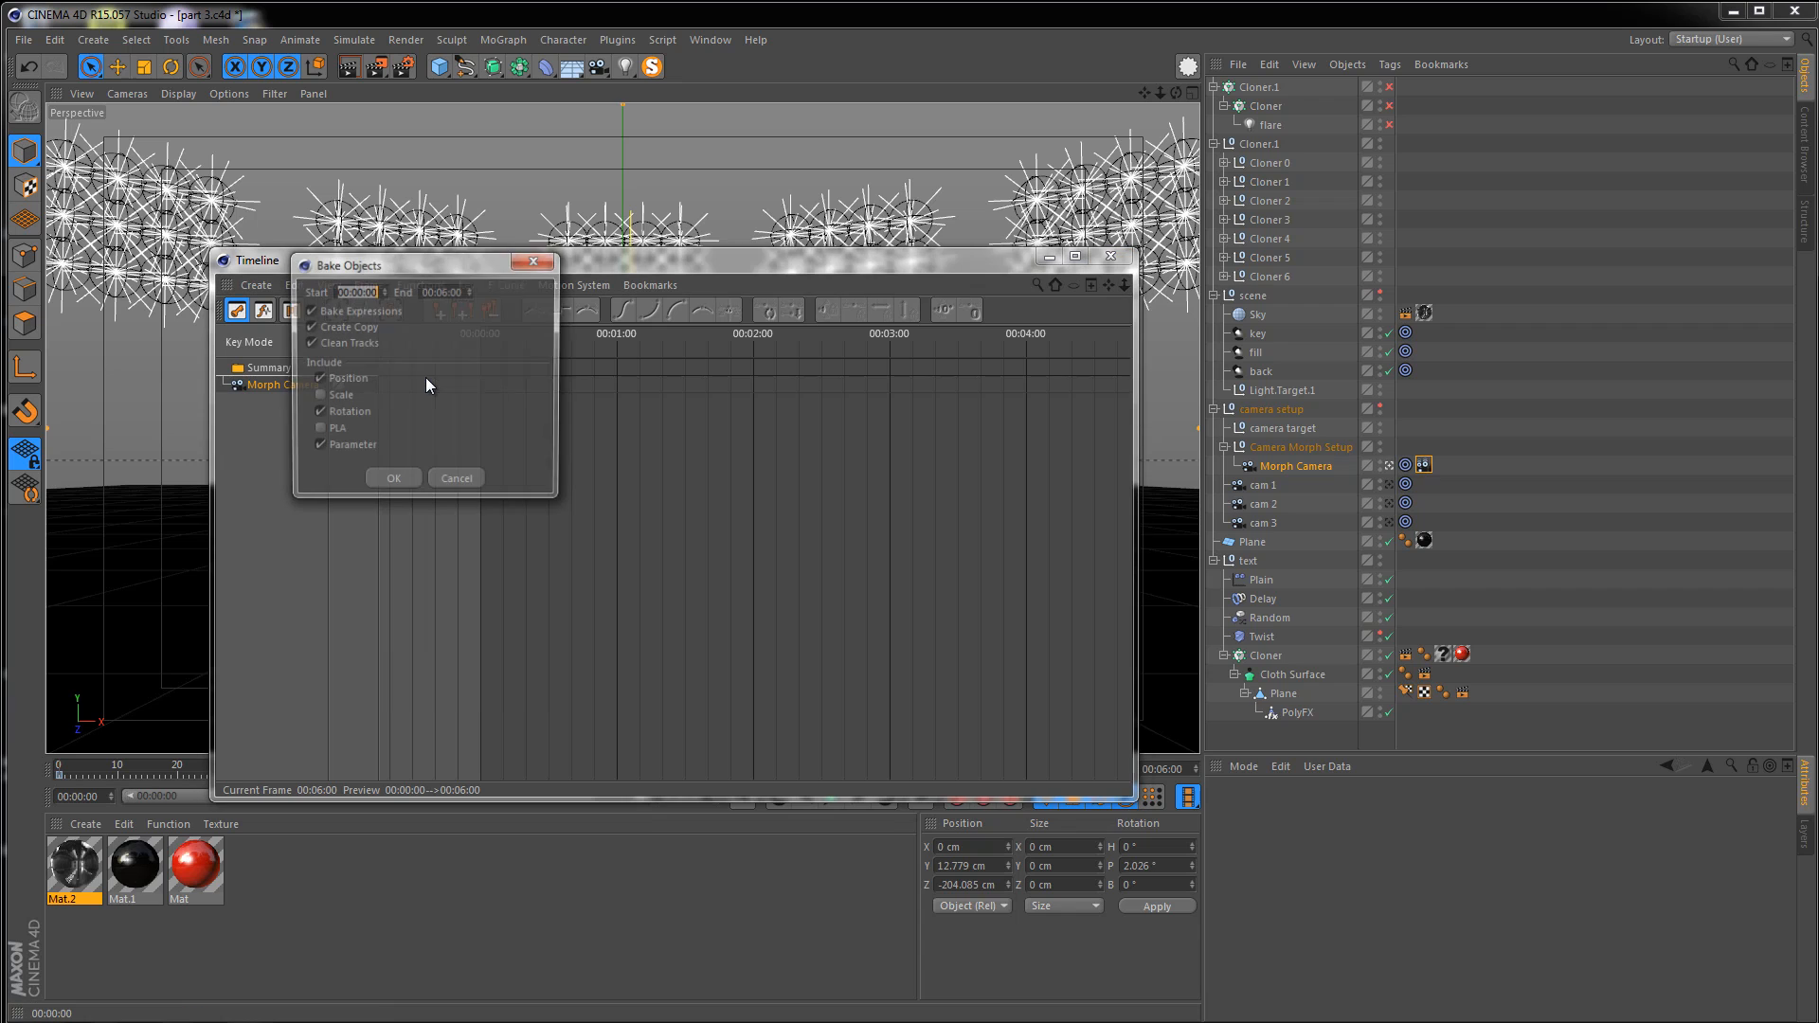
click(355, 378)
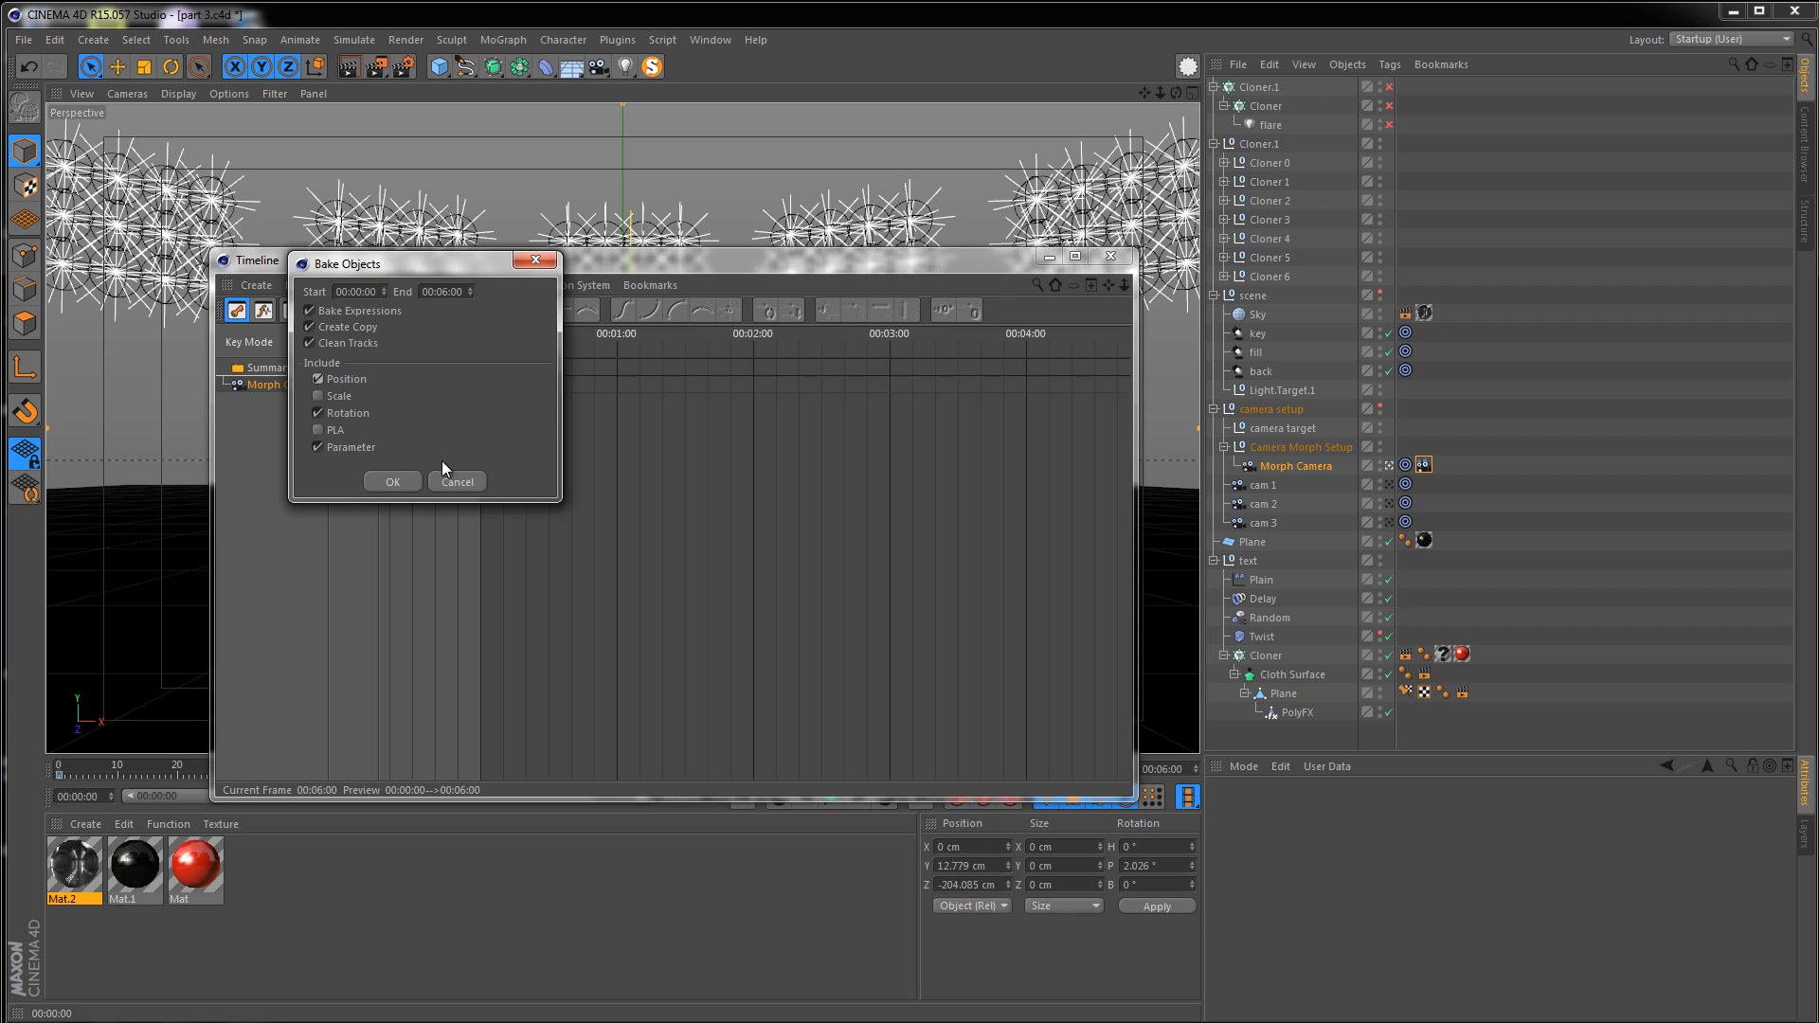
click(392, 479)
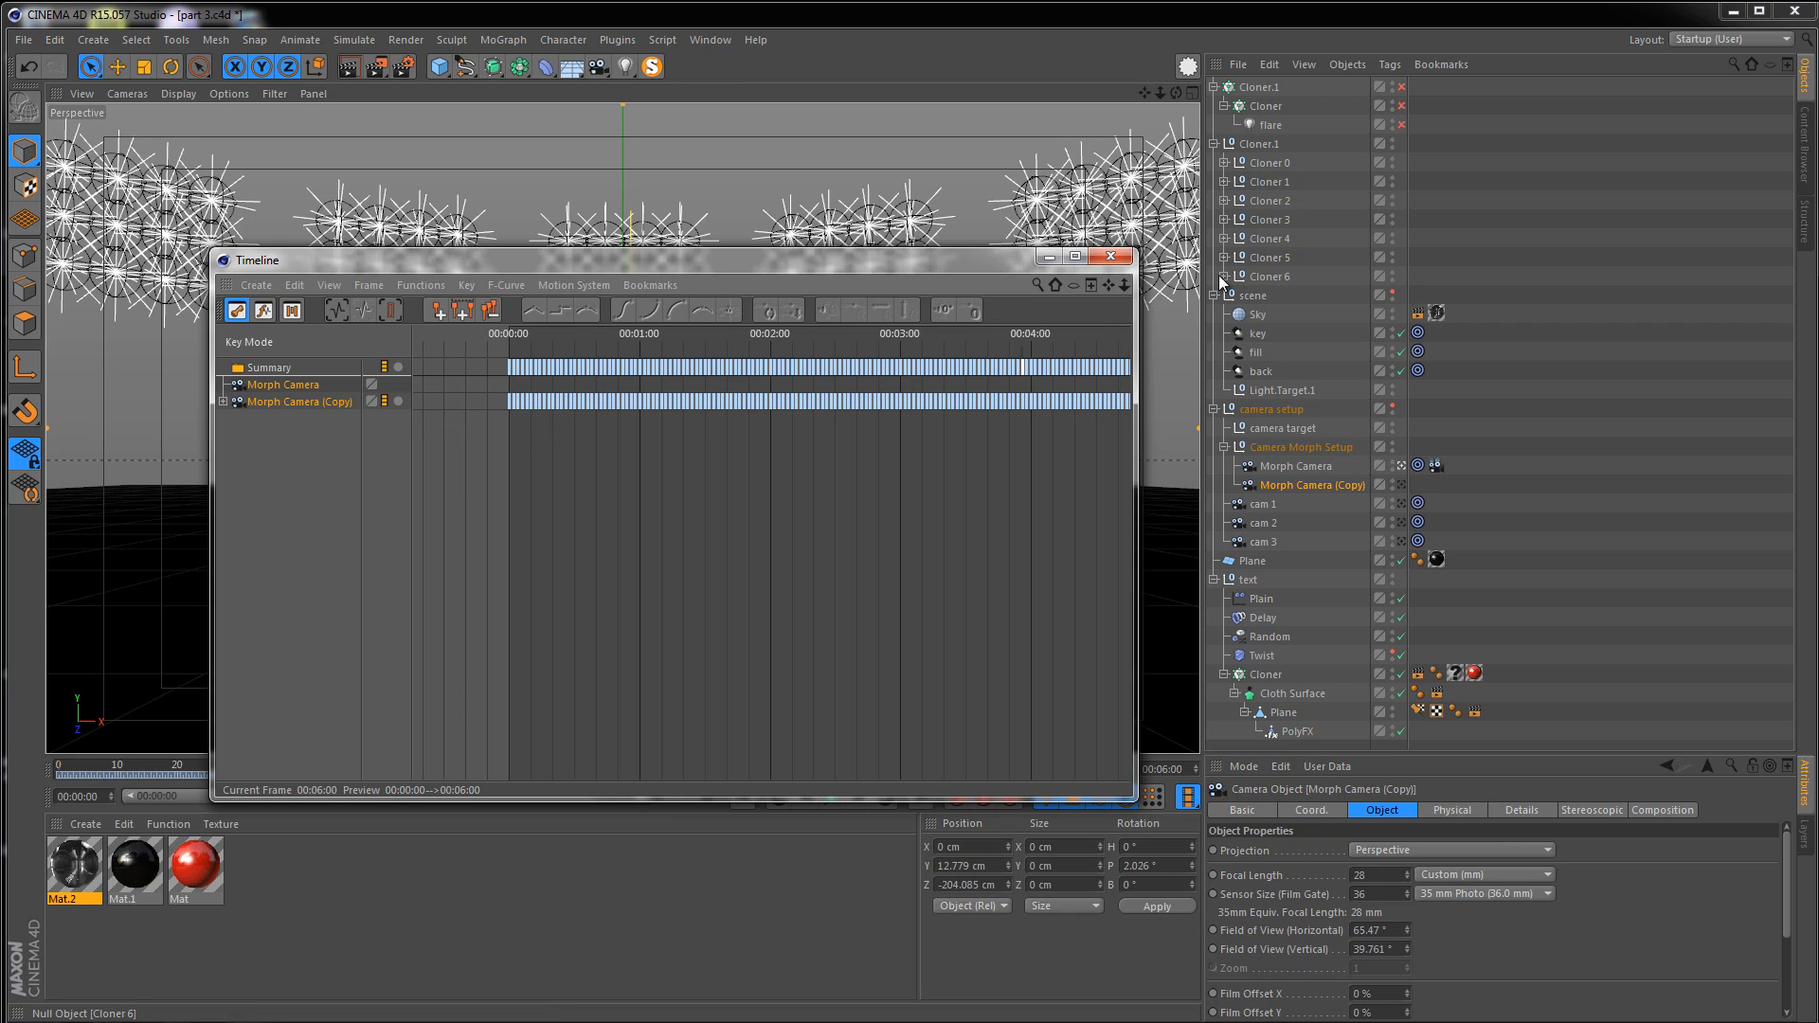
click(1113, 259)
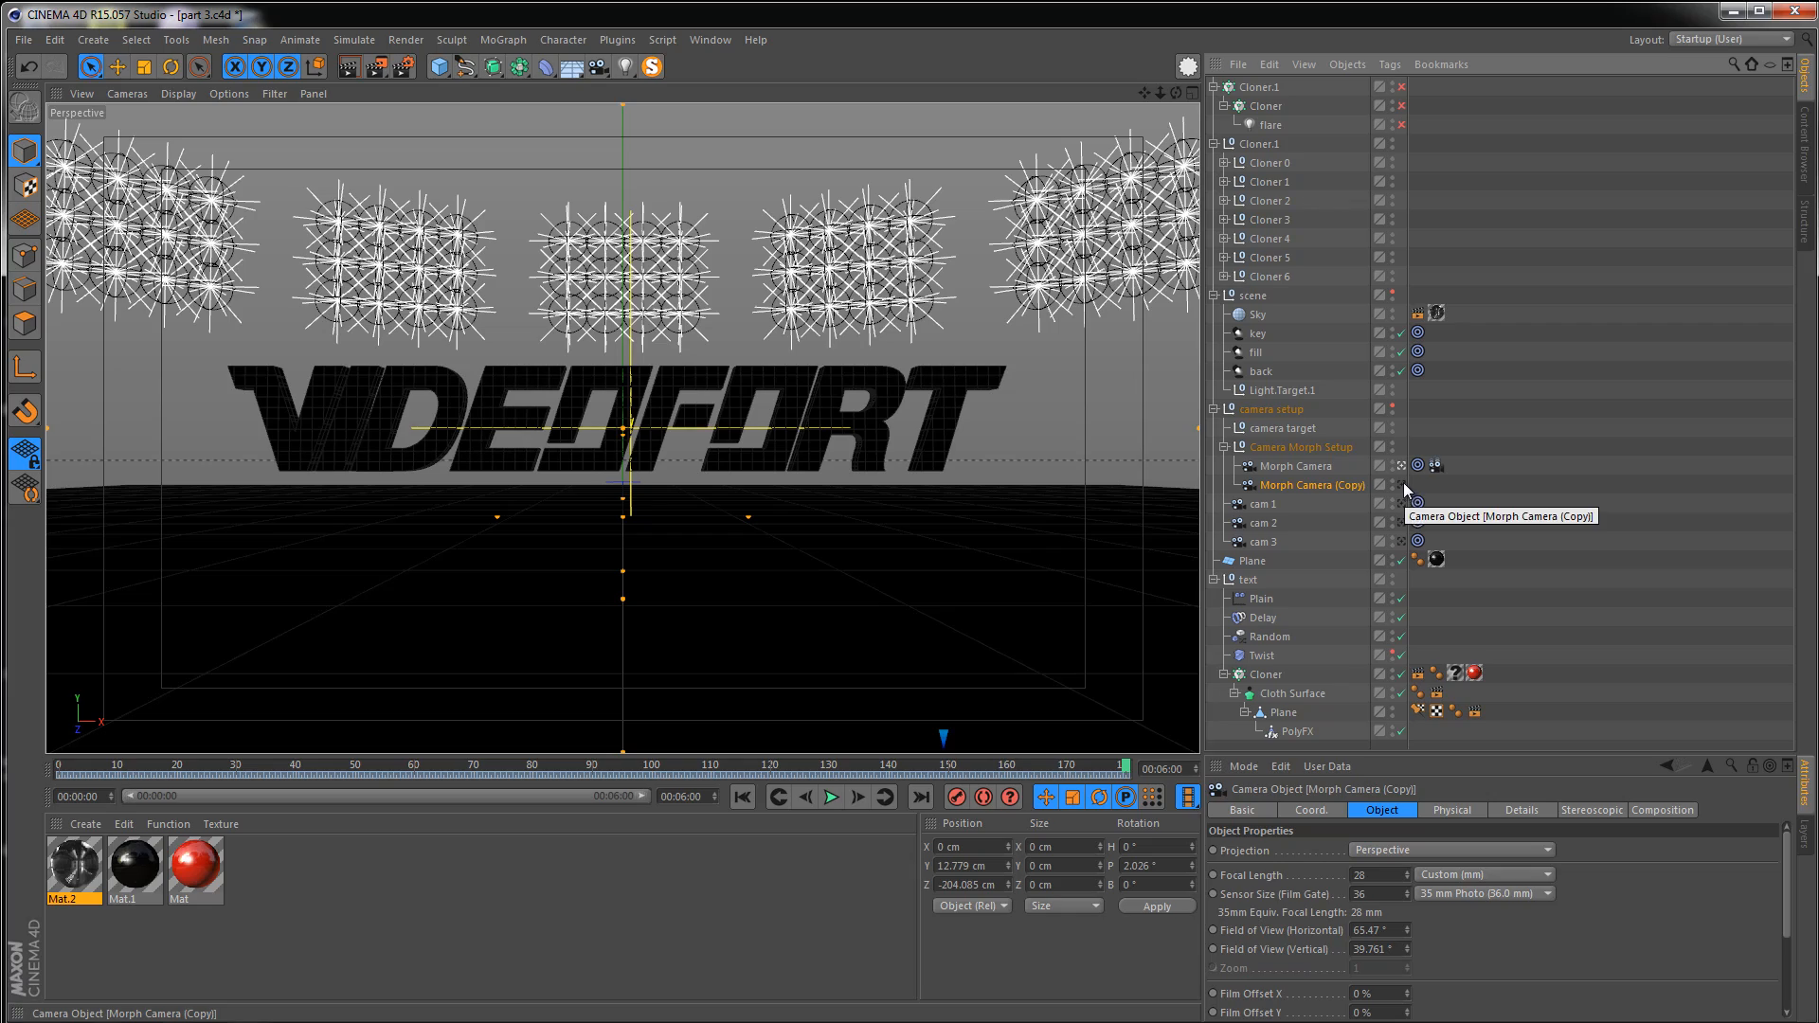
Set the render output size to 1280 x 720 pixels and the frame range to All Frames
drag(1073, 772, 900, 769)
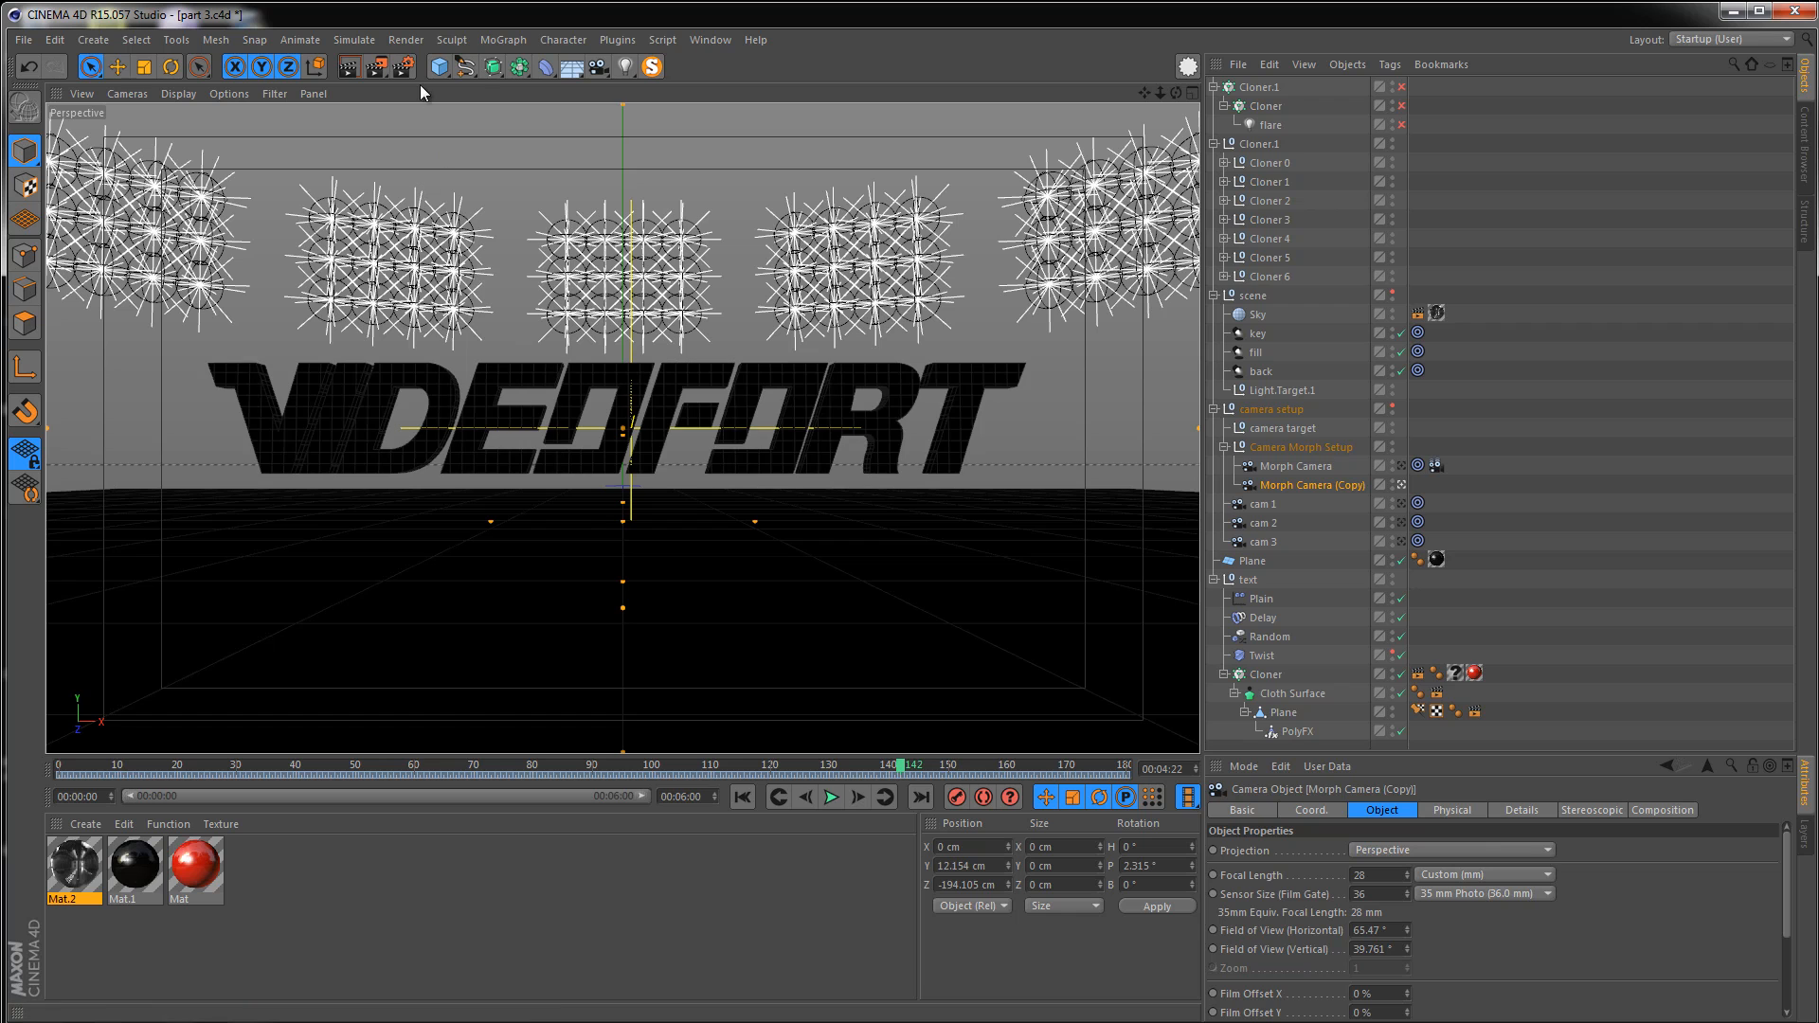
click(404, 71)
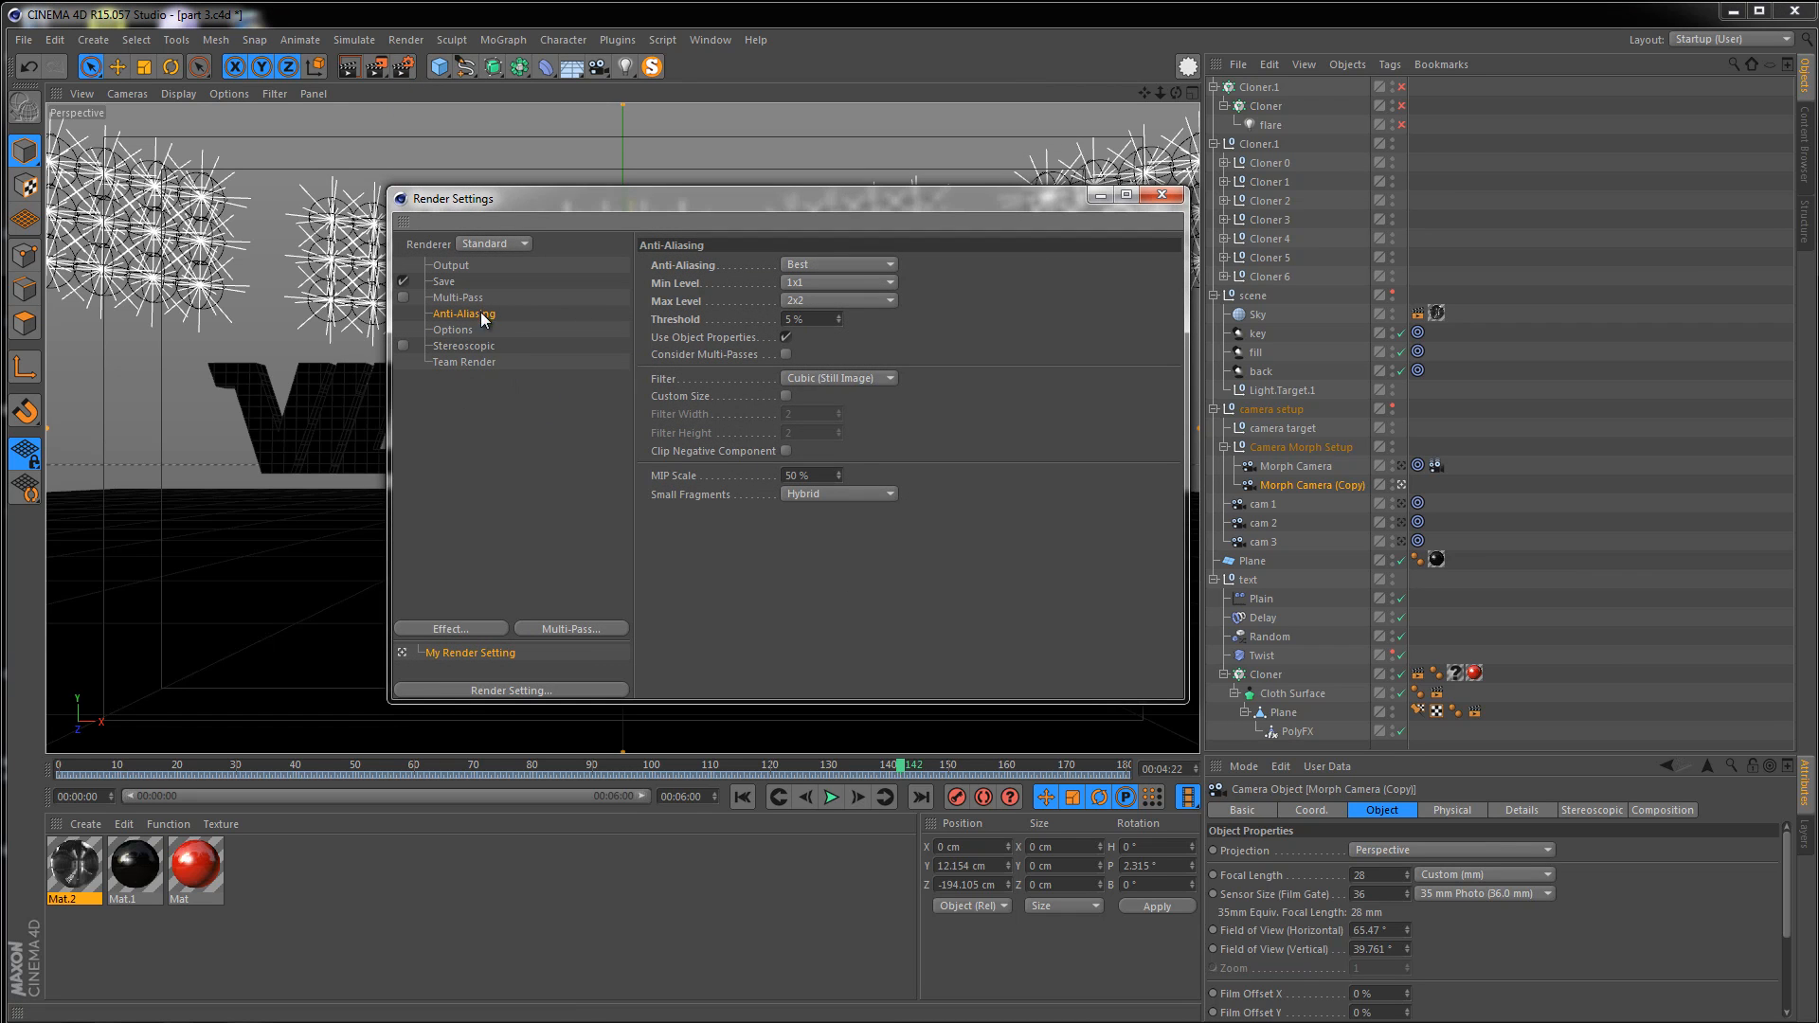
click(453, 268)
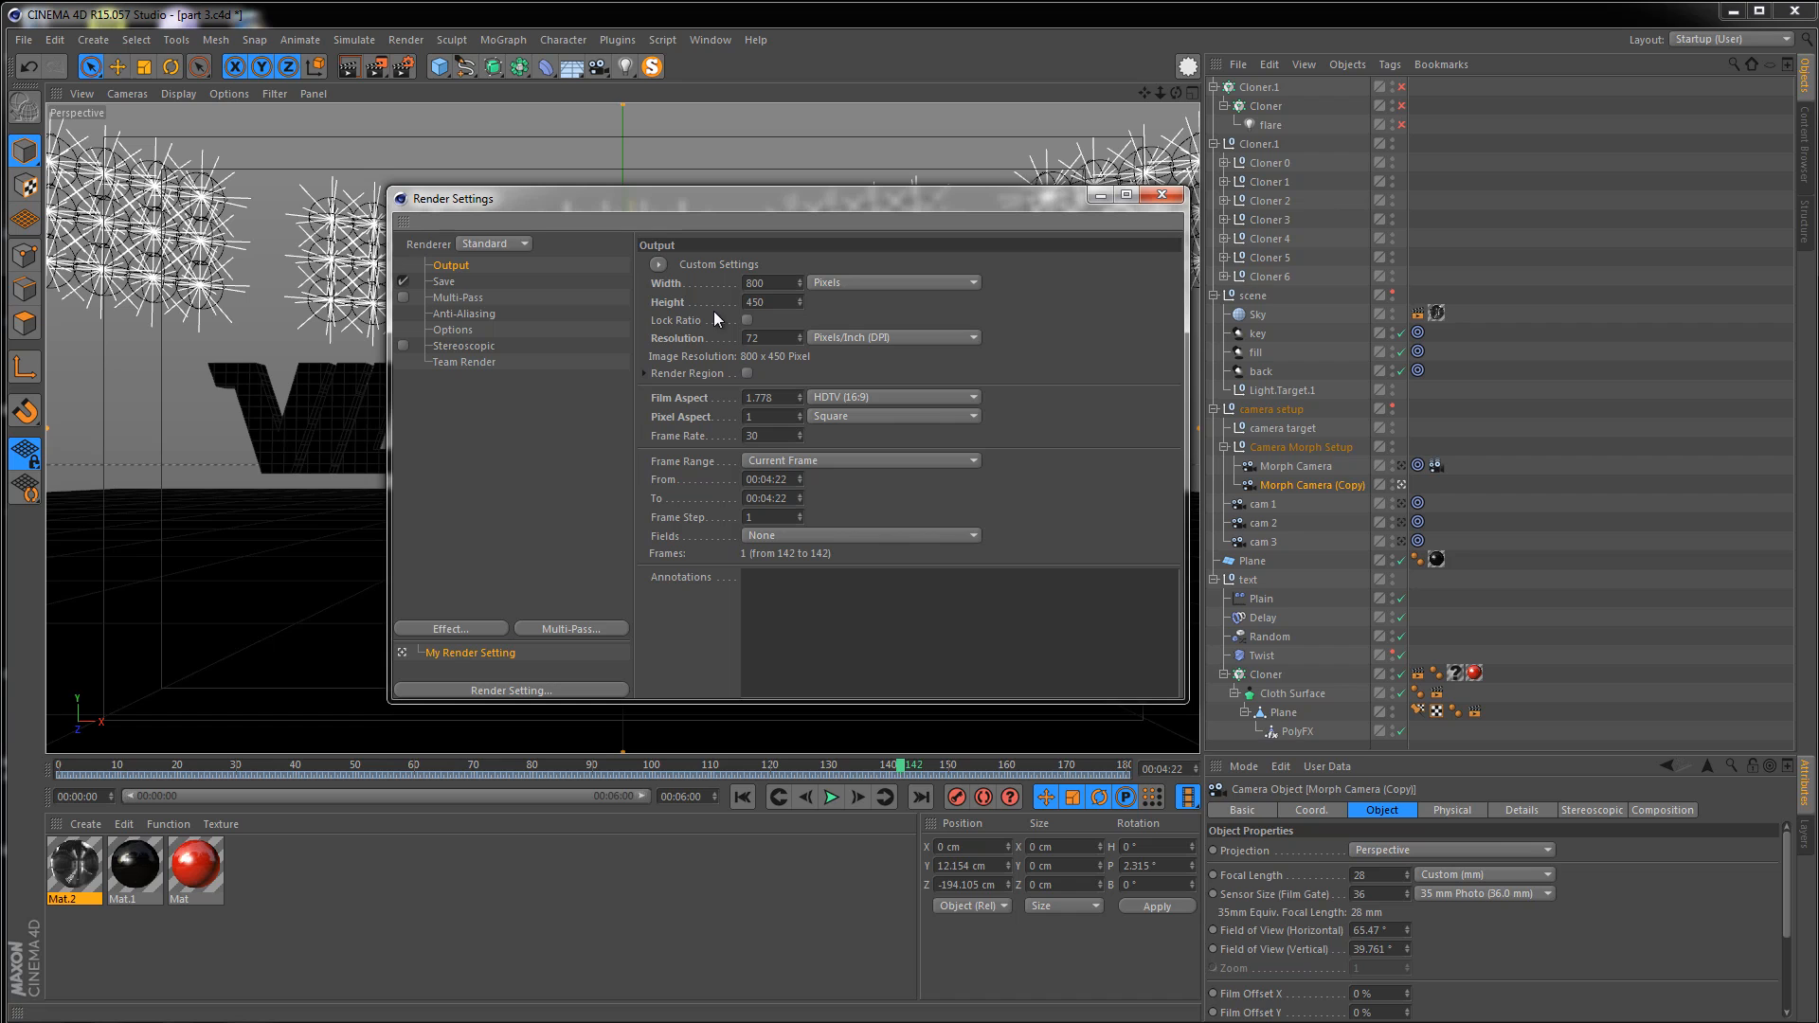
click(772, 285)
text(1280)
click(775, 301)
text(72)
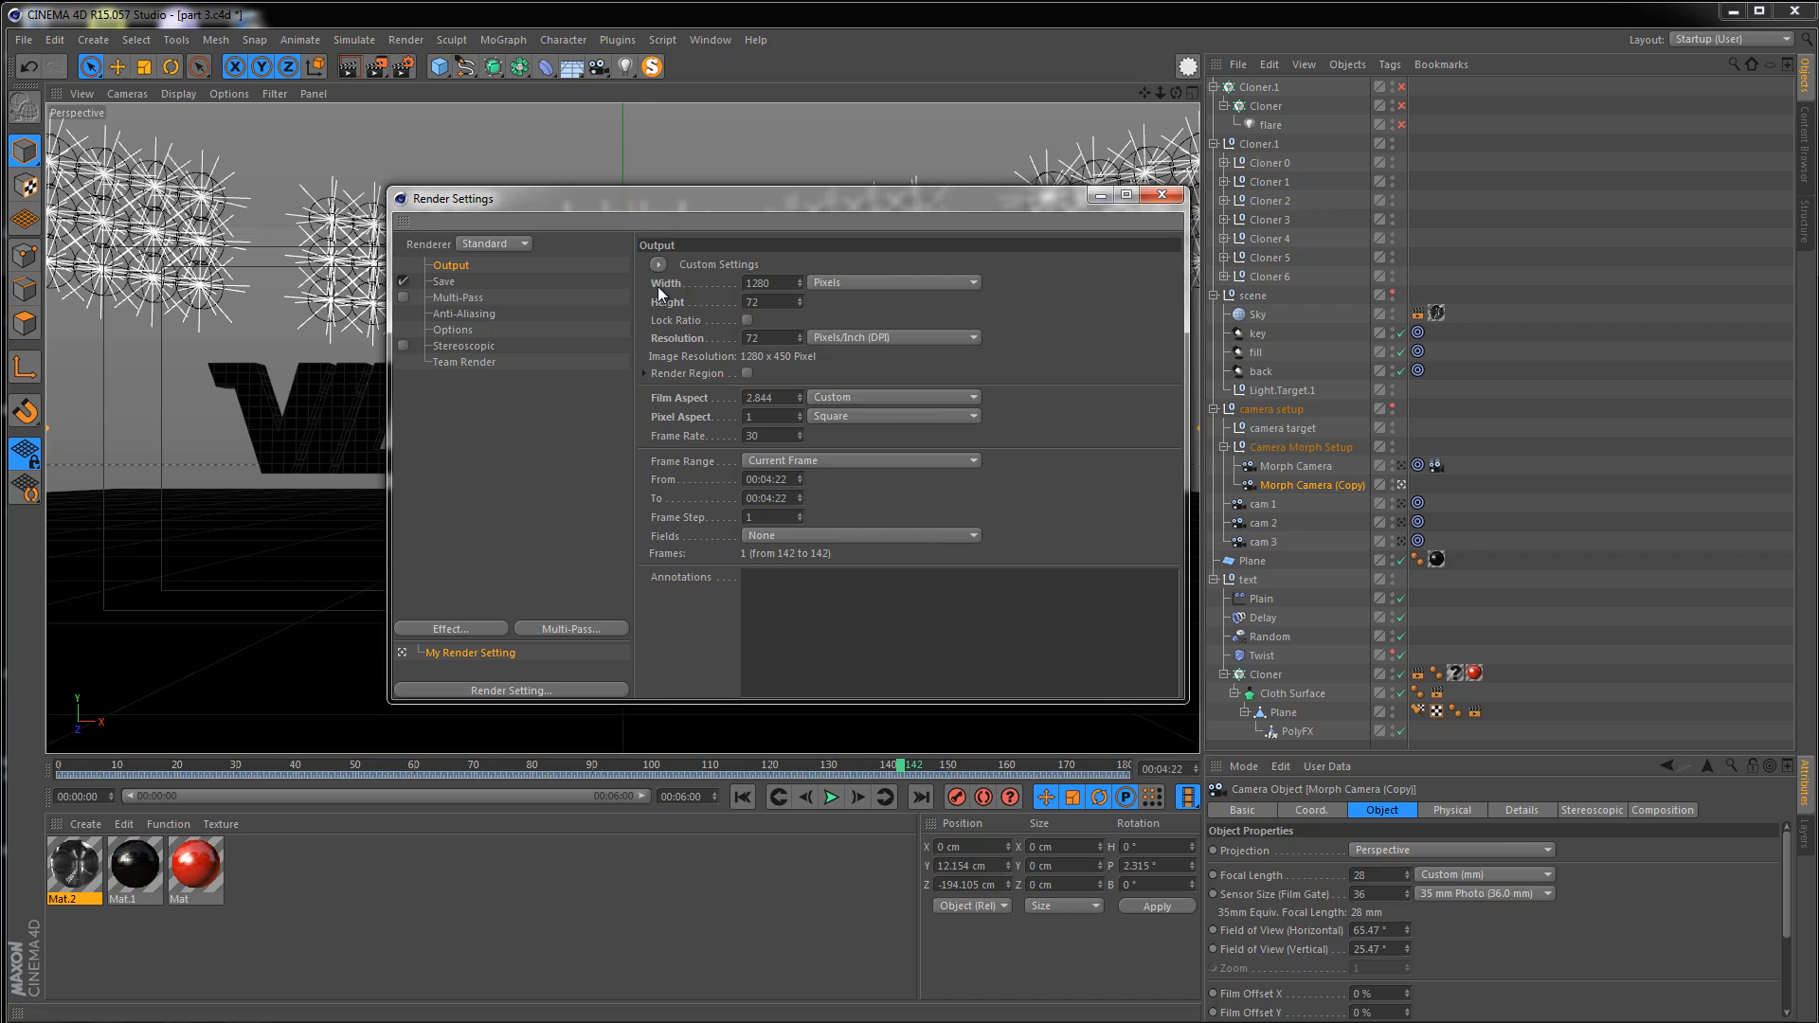
text(0)
key(Return)
click(788, 460)
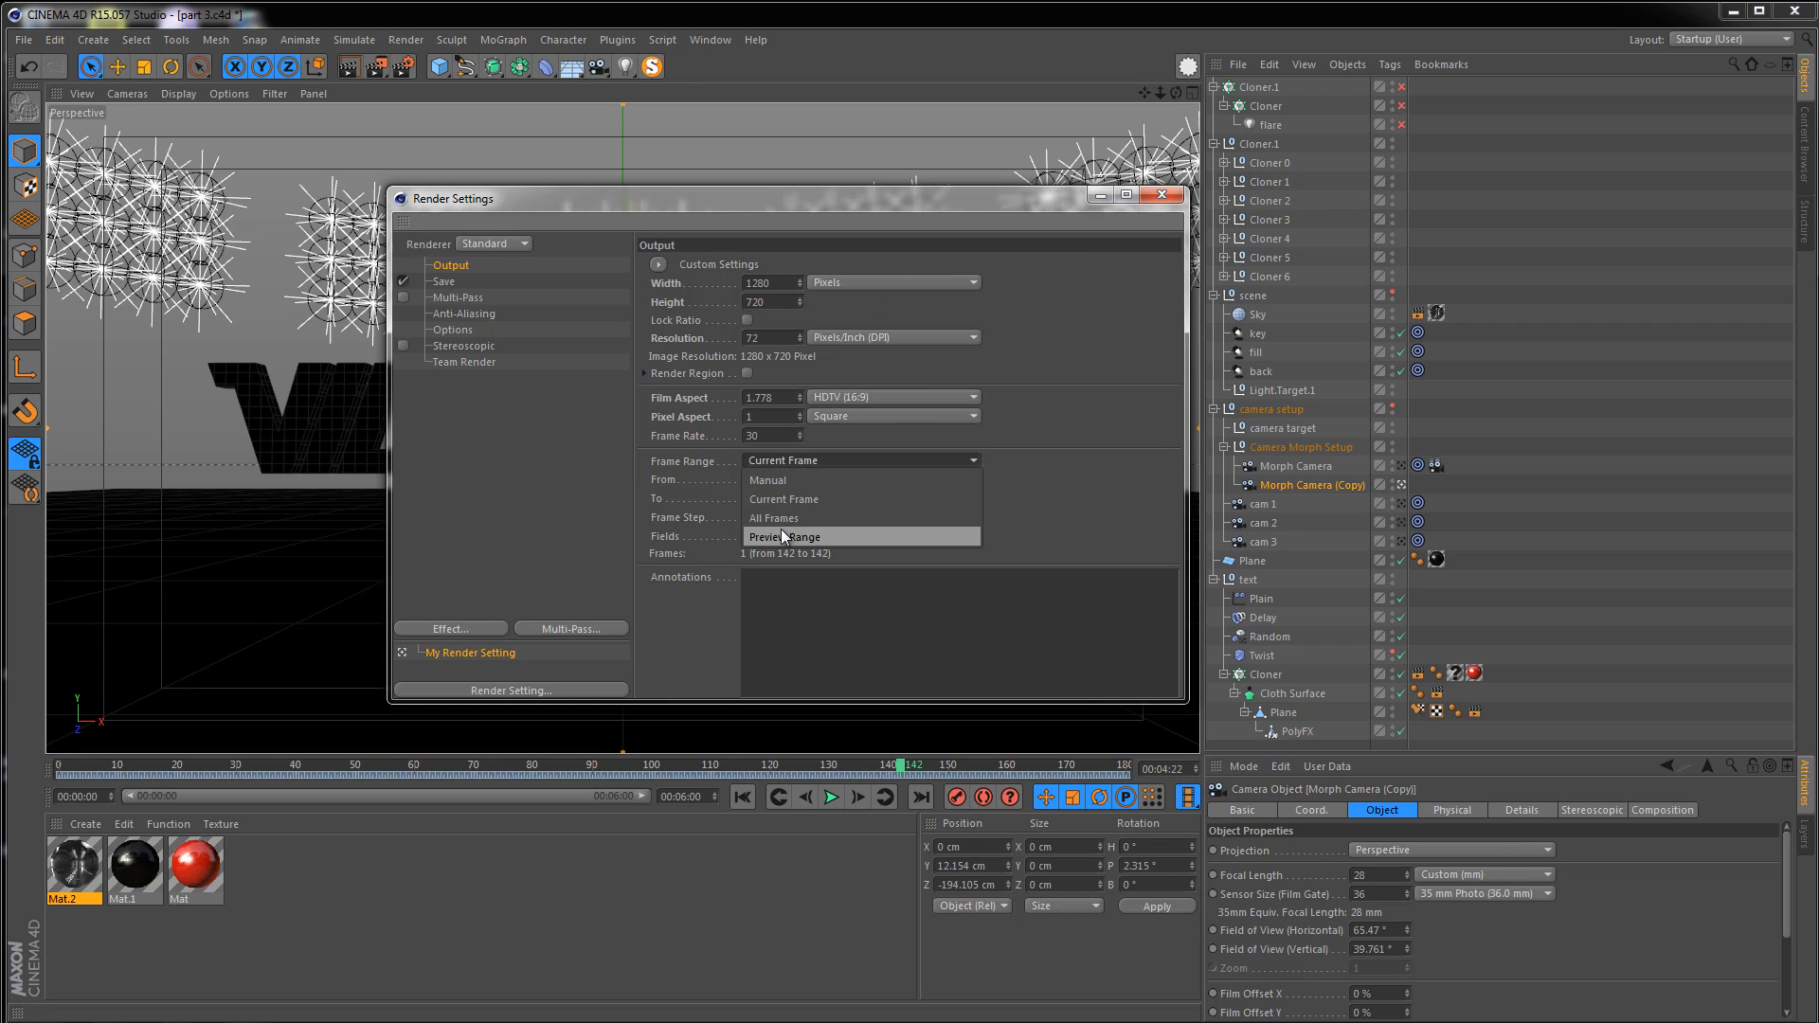
click(781, 528)
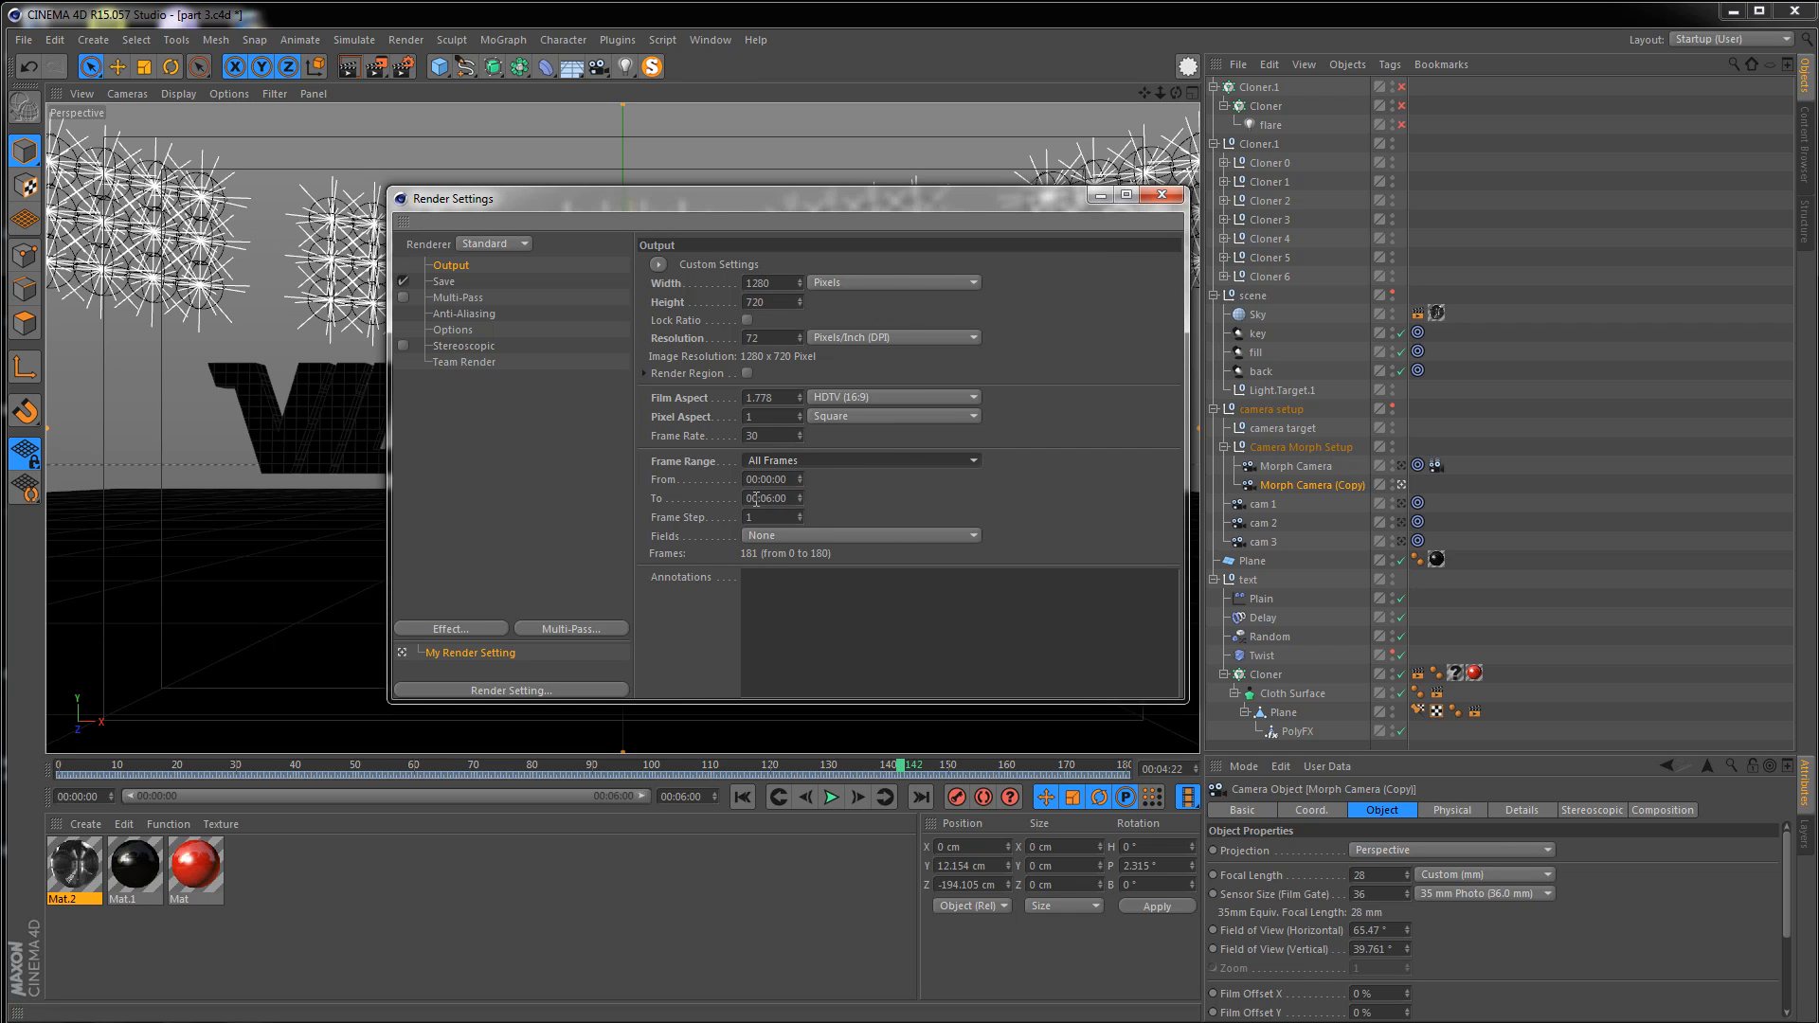
Enable saving a compositing project file with 3D data included
click(443, 281)
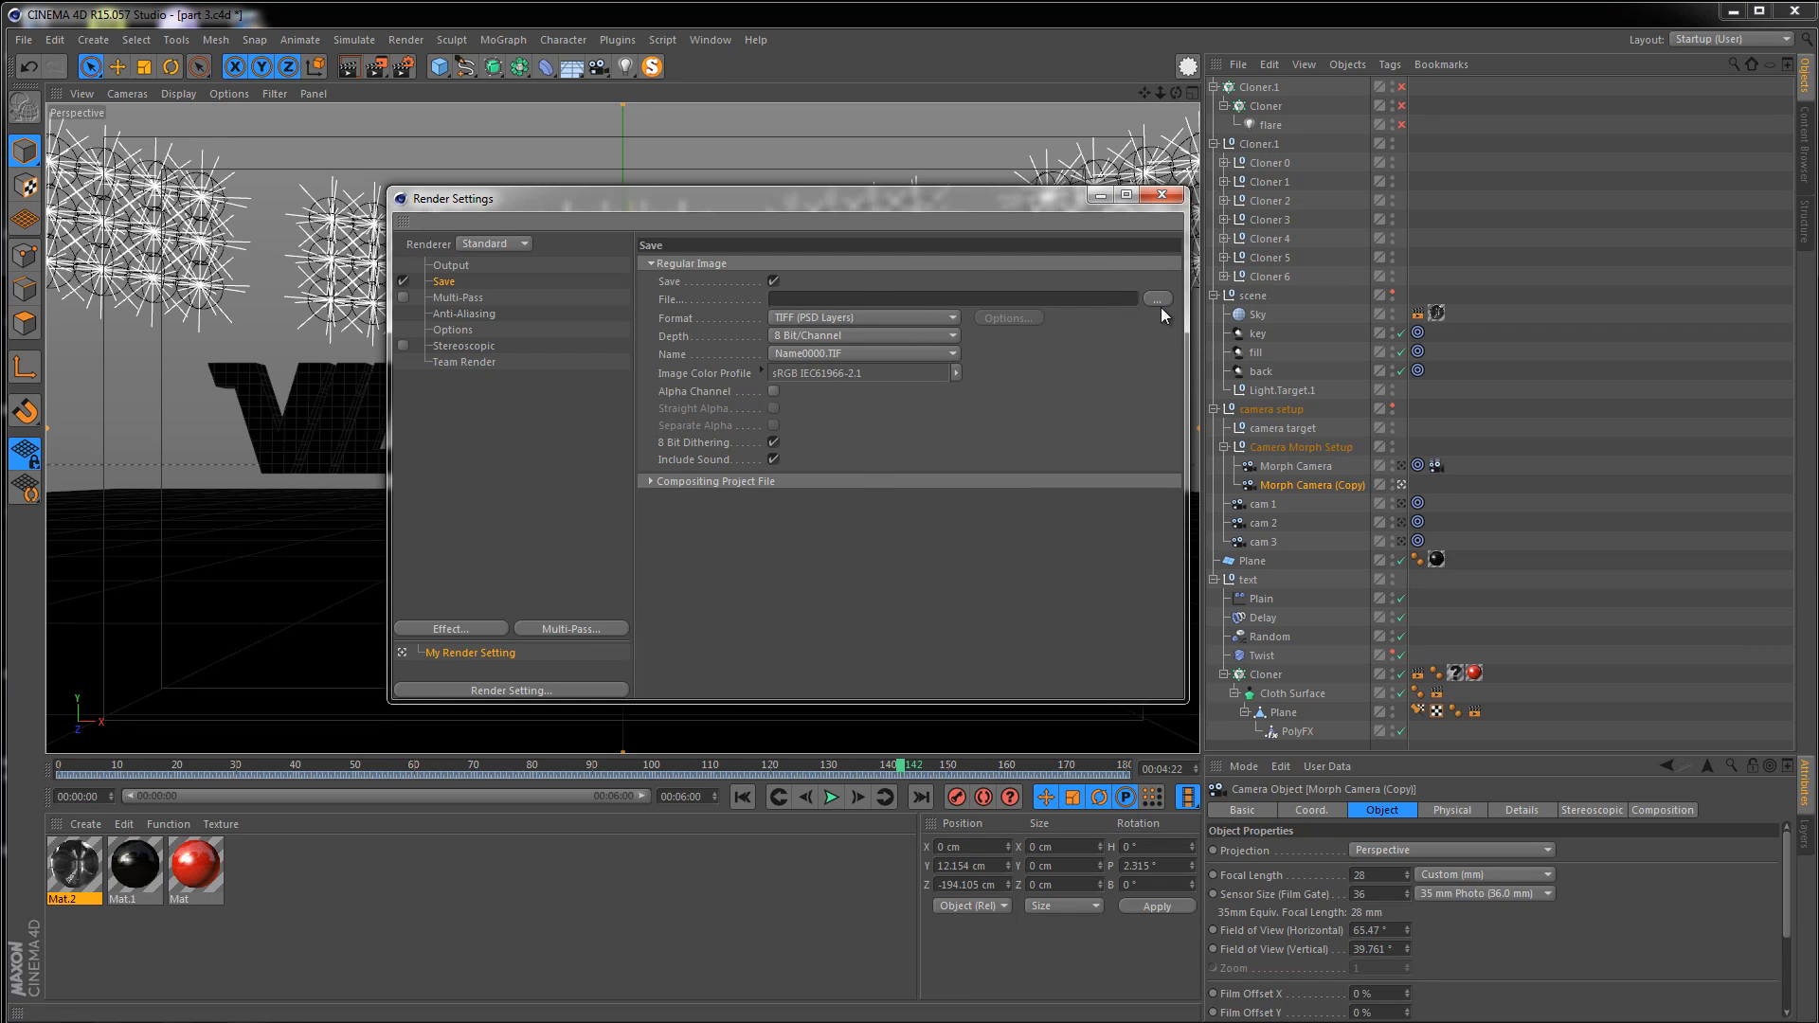
click(650, 481)
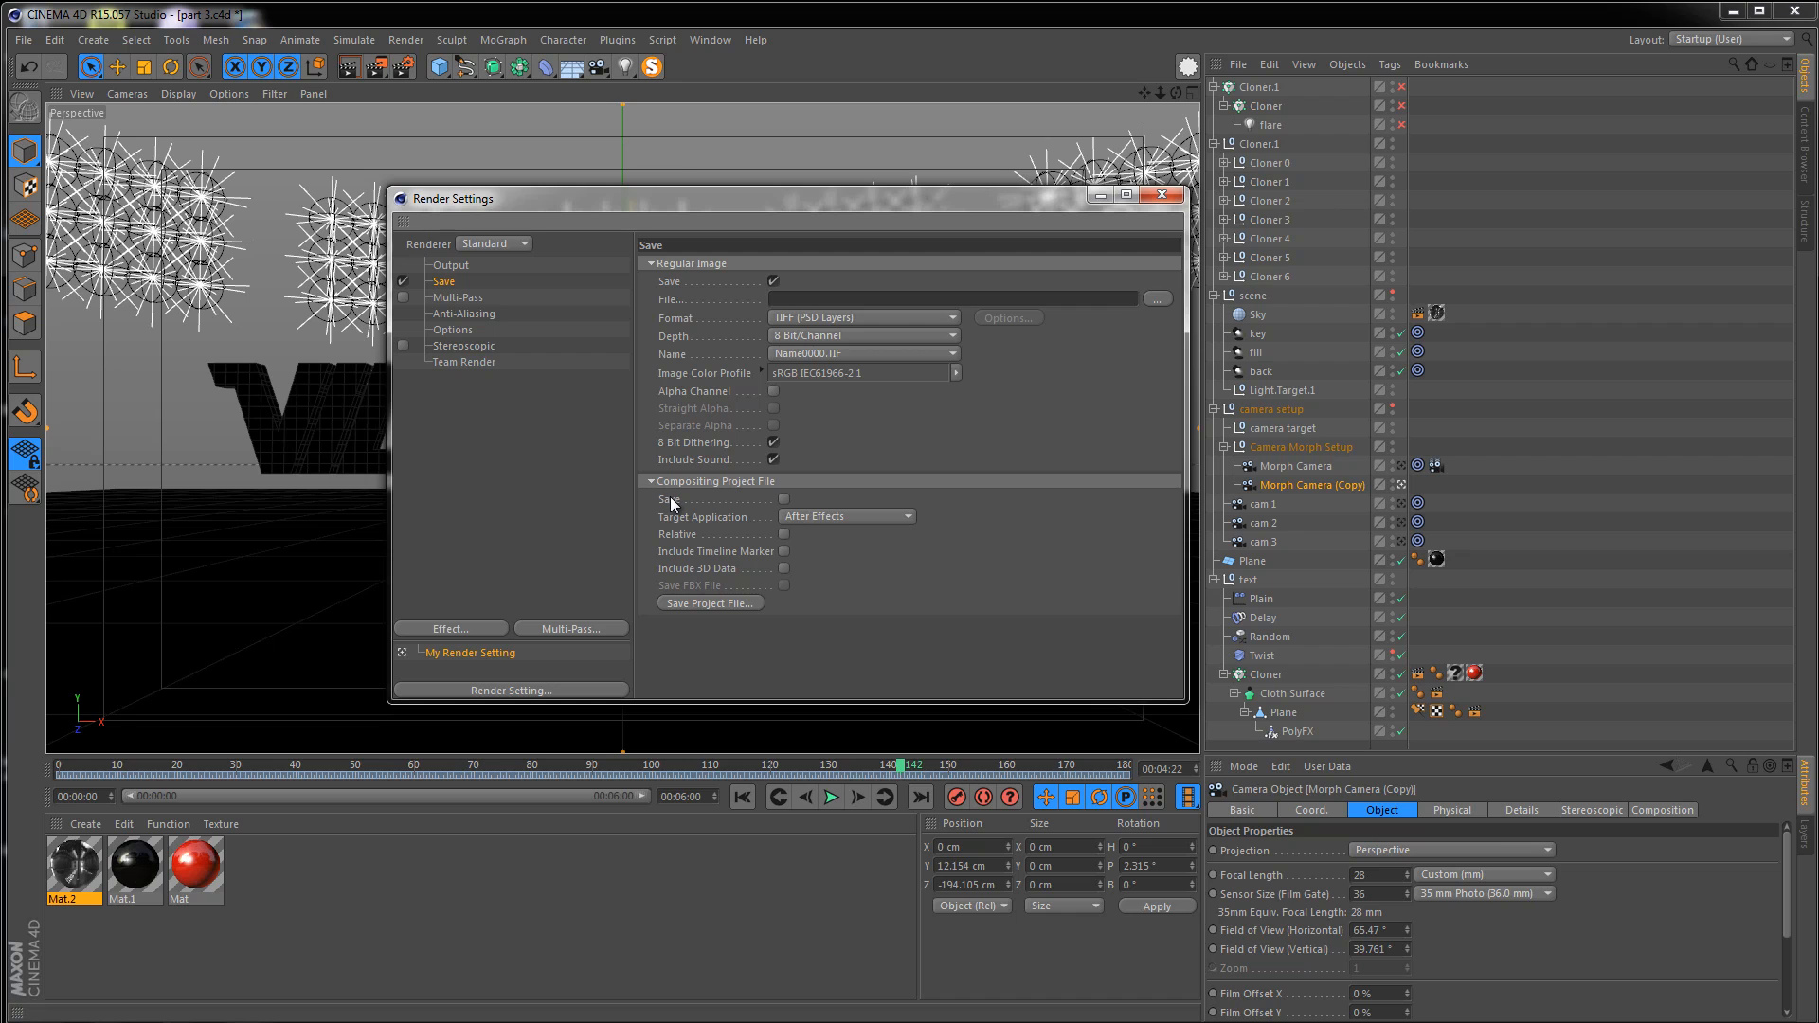
click(783, 500)
click(784, 568)
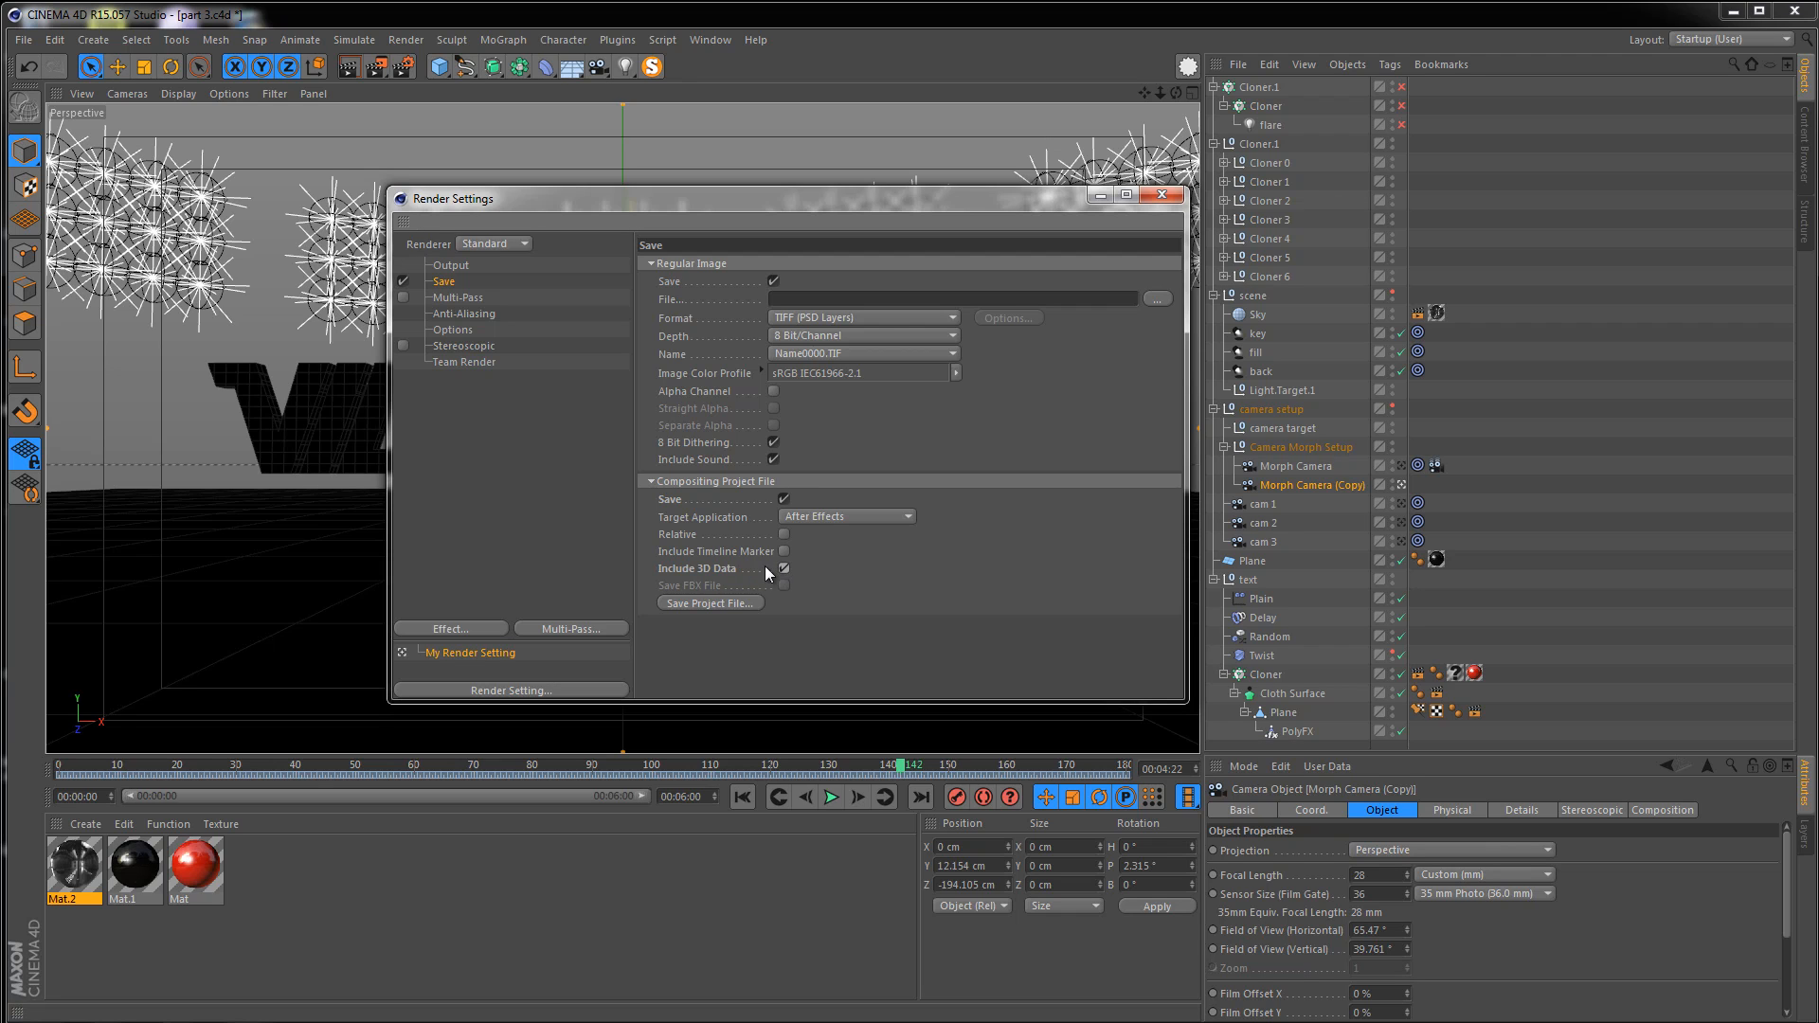